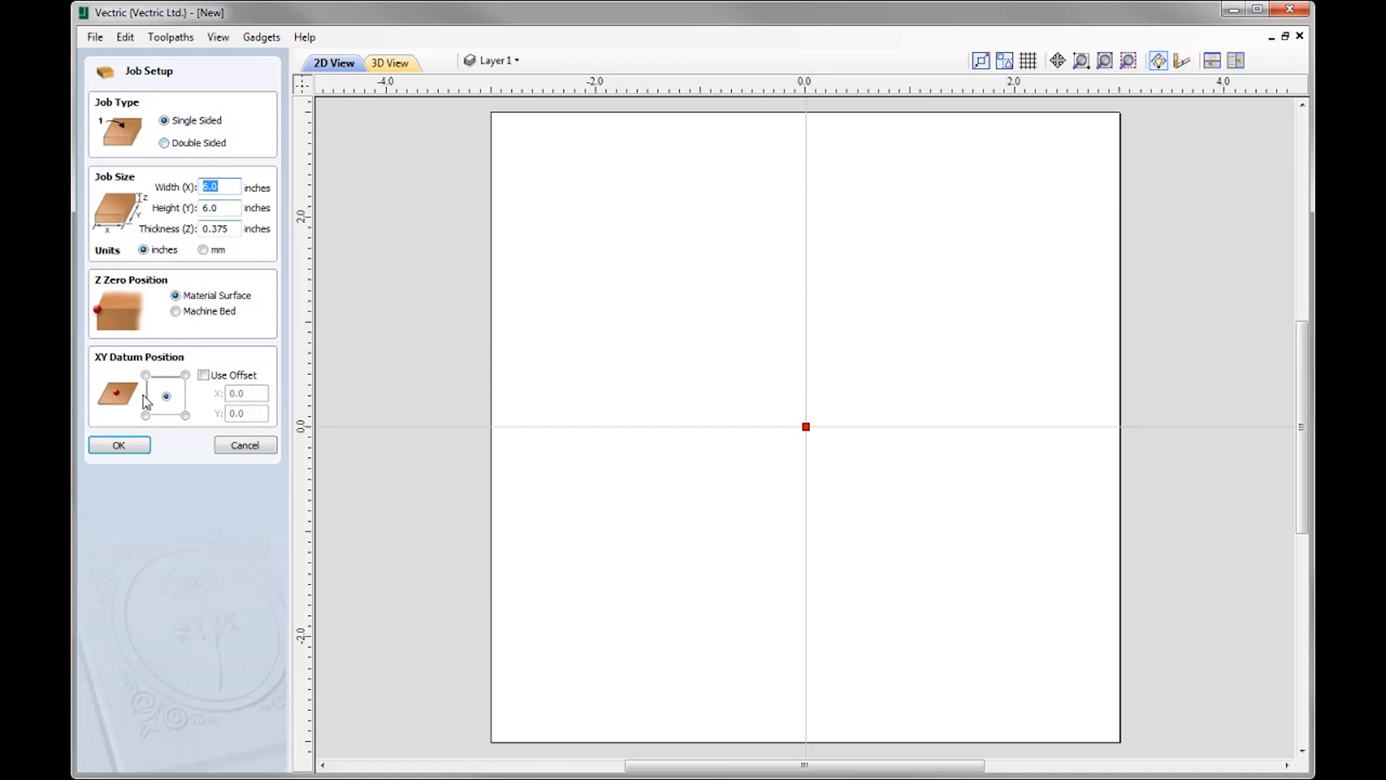
Step: Accept the setup for a single-sided 6 x 6 inch job, 0.375 inches thick, with material-surface Z zero and a centred XY datum
left_click(123, 451)
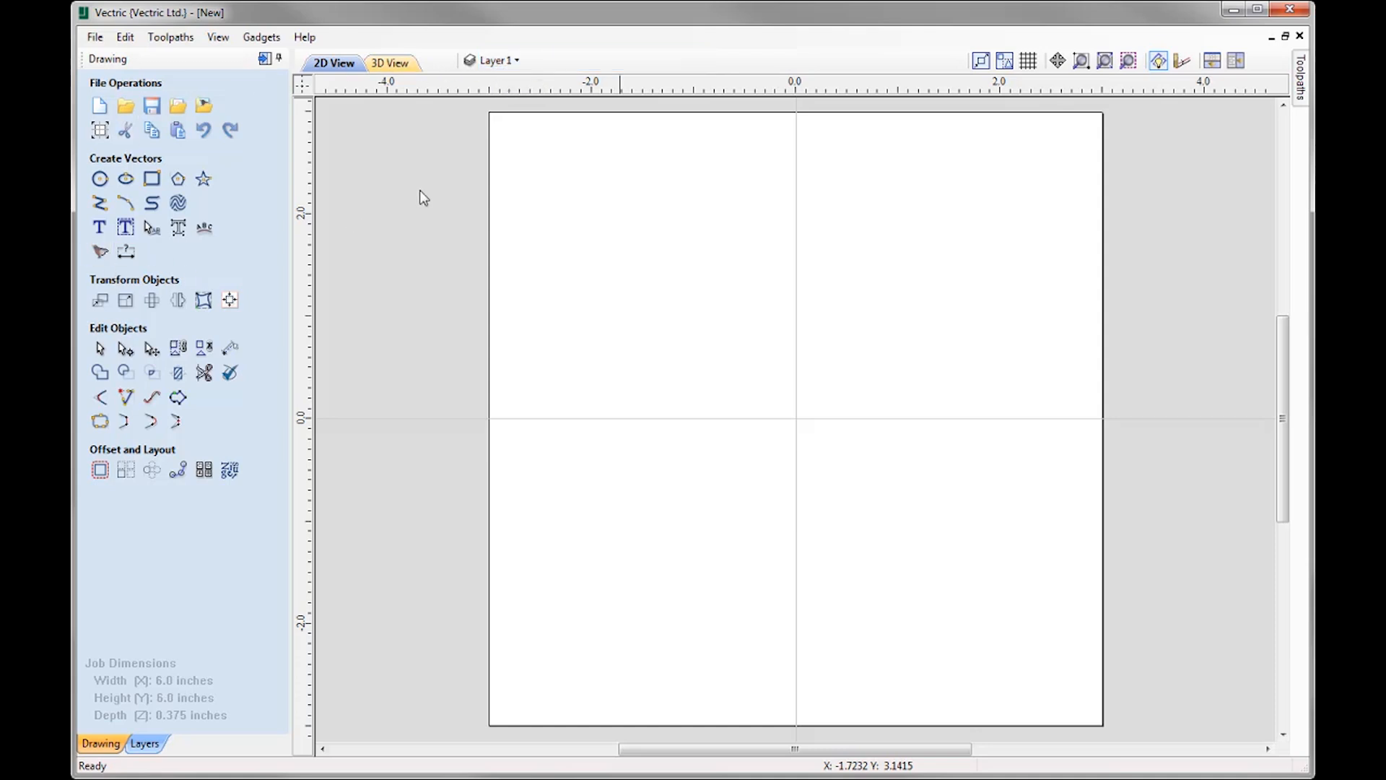
Step: Look over the layer list, the toolpath commands and the drawing tools of the new job
left_click(527, 60)
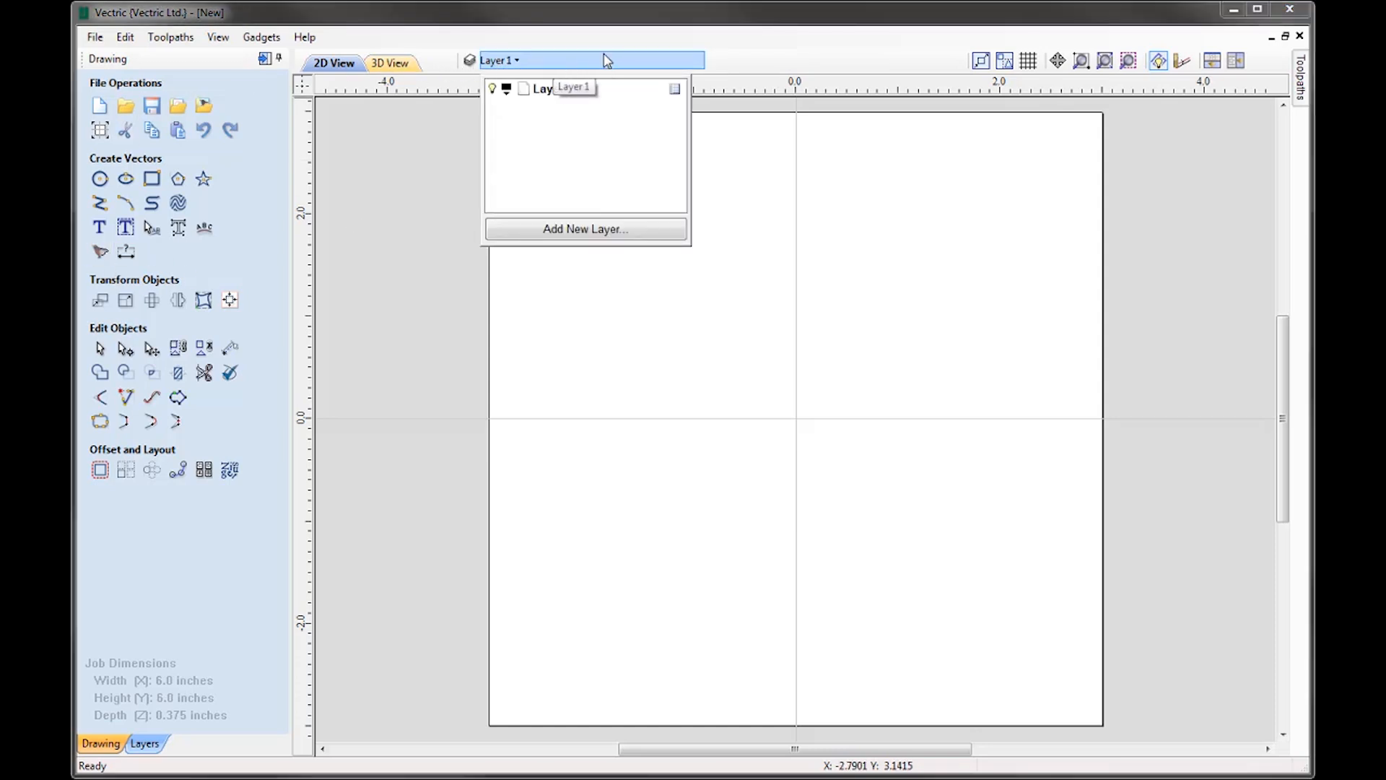
left_click(599, 61)
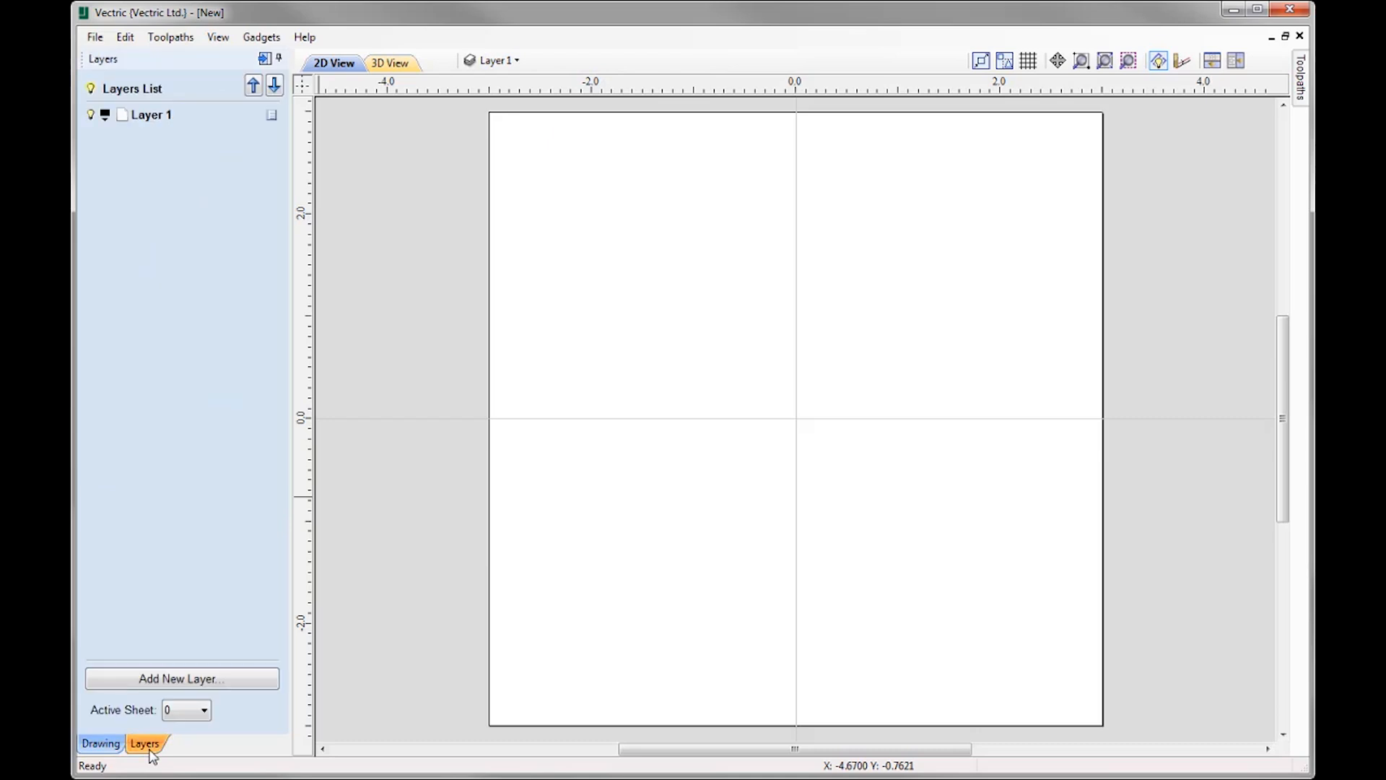
mouse_move(1301, 79)
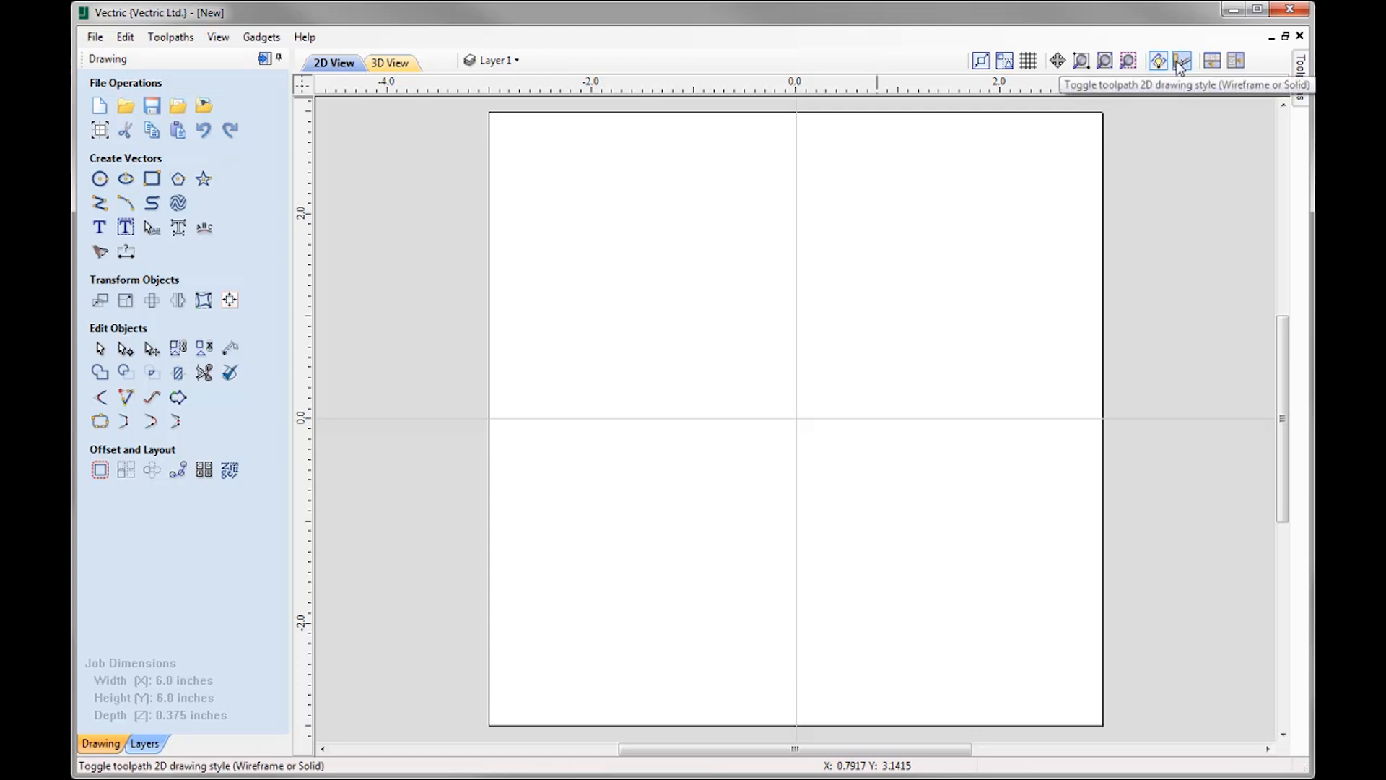
left_click(1298, 62)
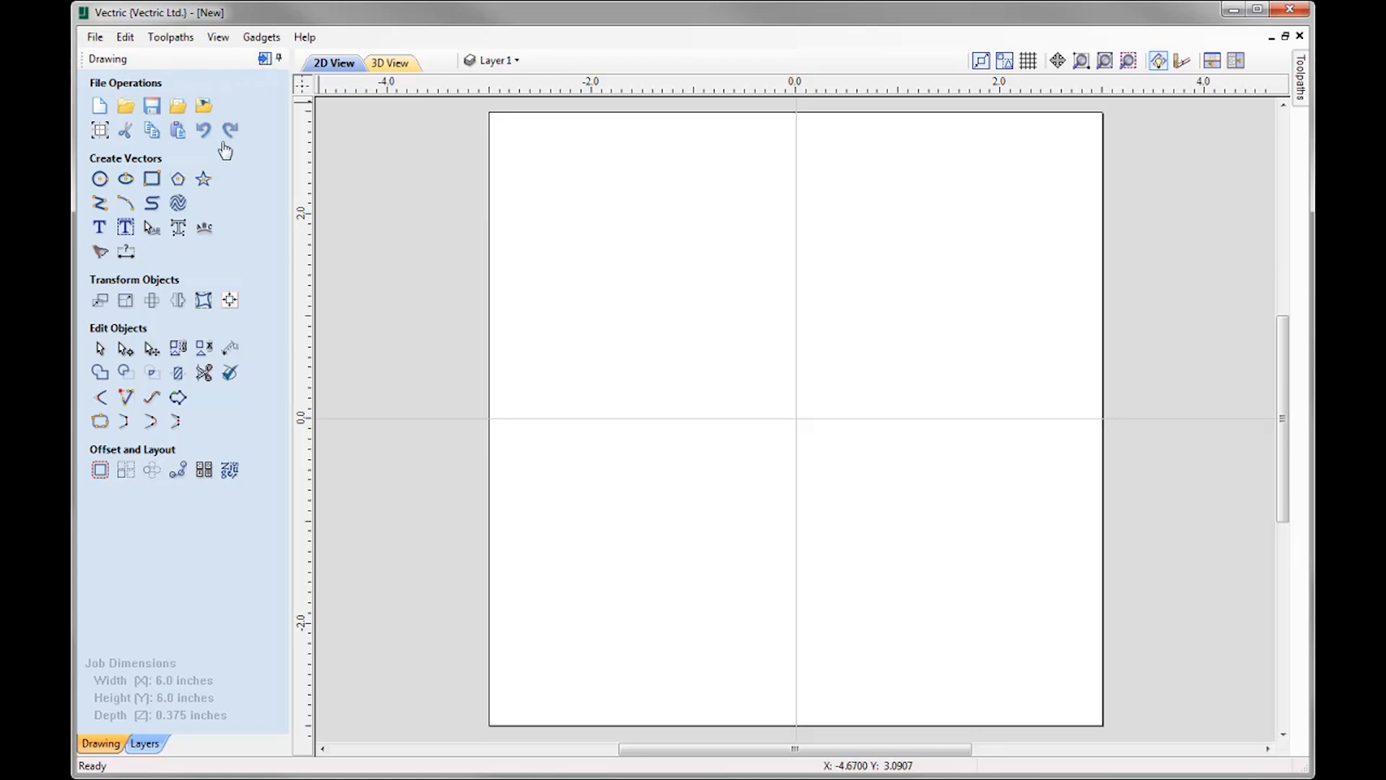
left_click(145, 747)
left_click(108, 747)
left_click(136, 748)
left_click(101, 745)
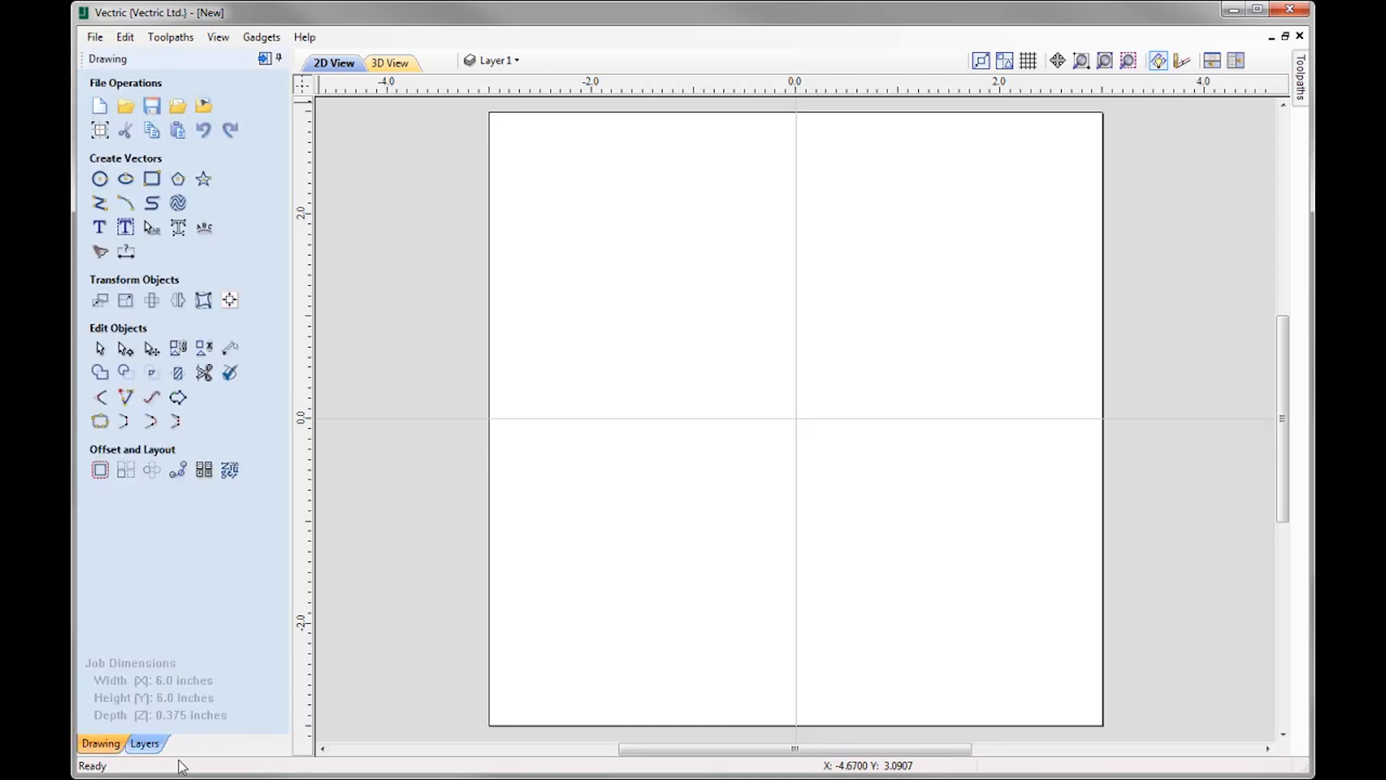
Step: Look at the Drilling Toolpath settings in the toolpath layout and return to the design layout
left_click(265, 59)
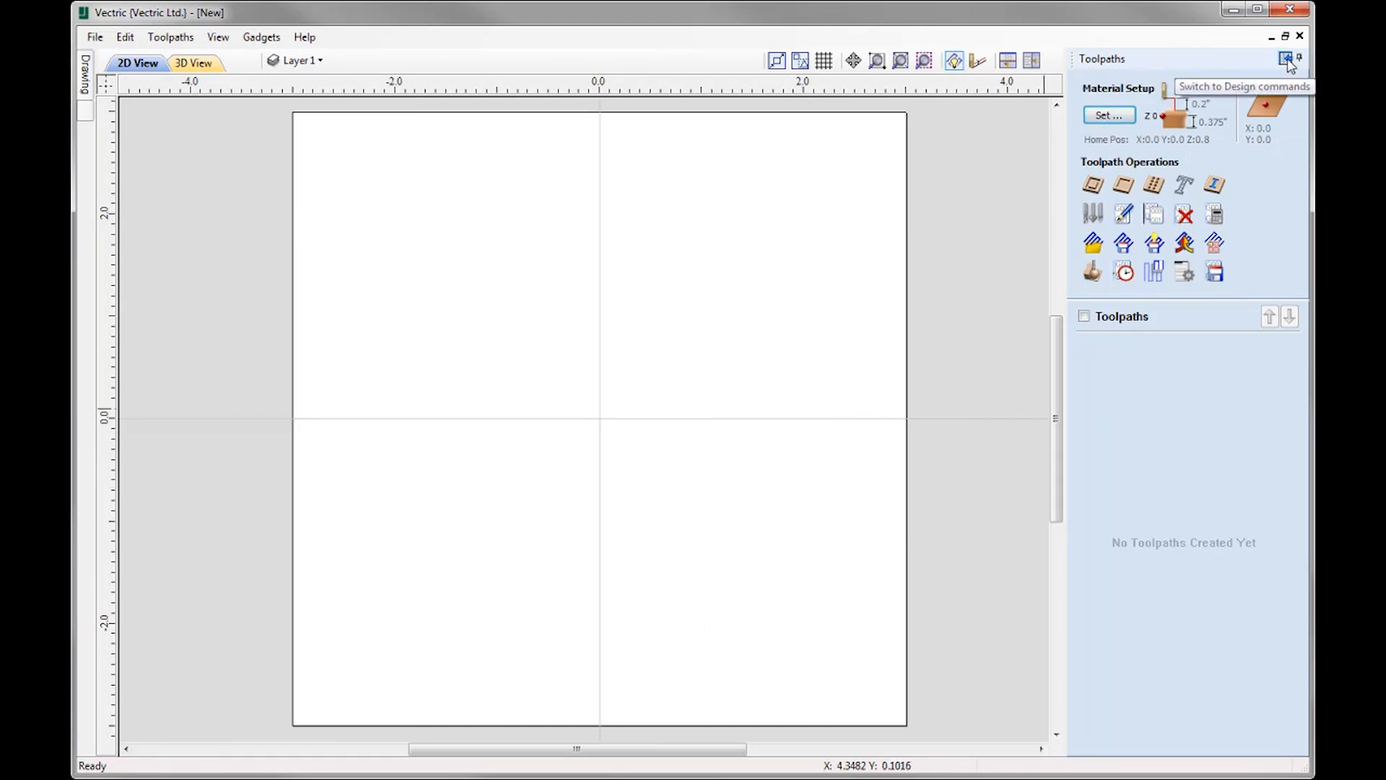
left_click(1154, 185)
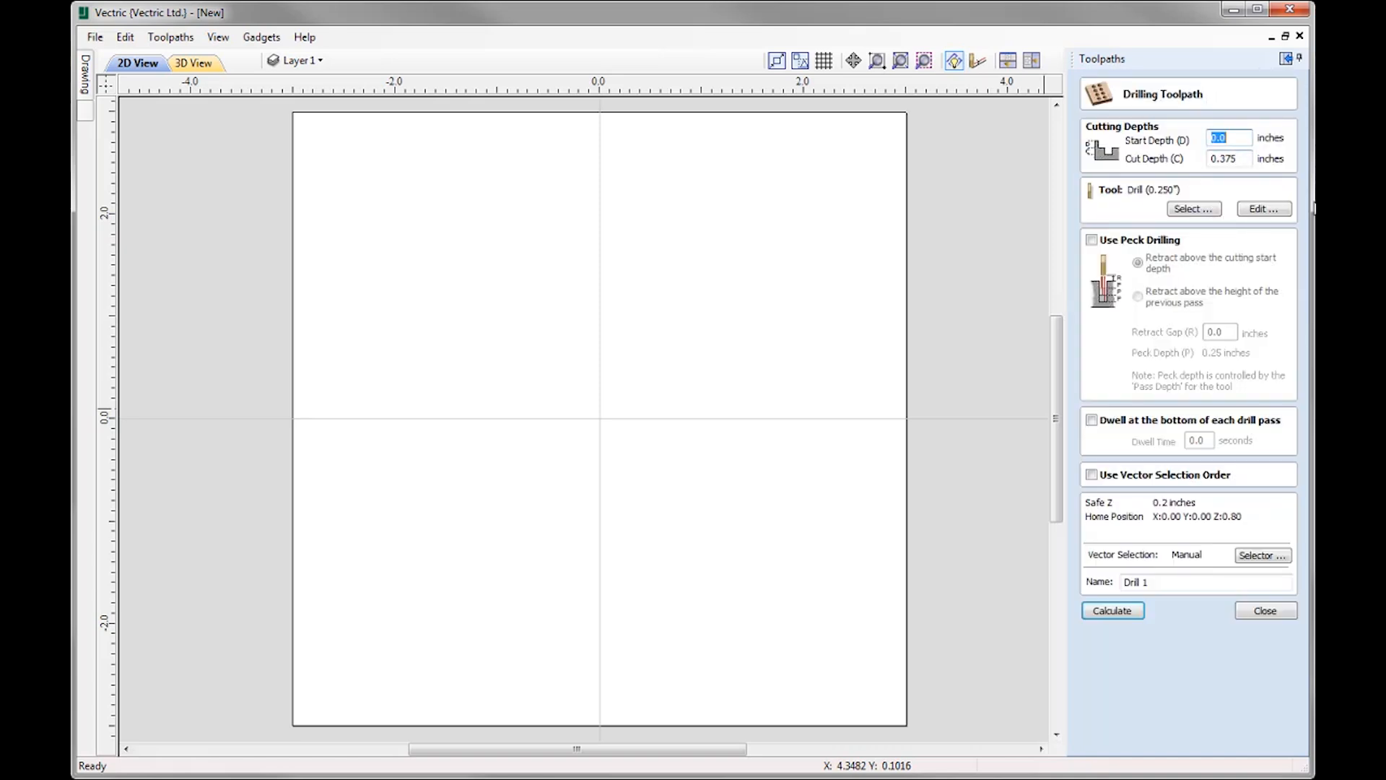
left_click(1285, 59)
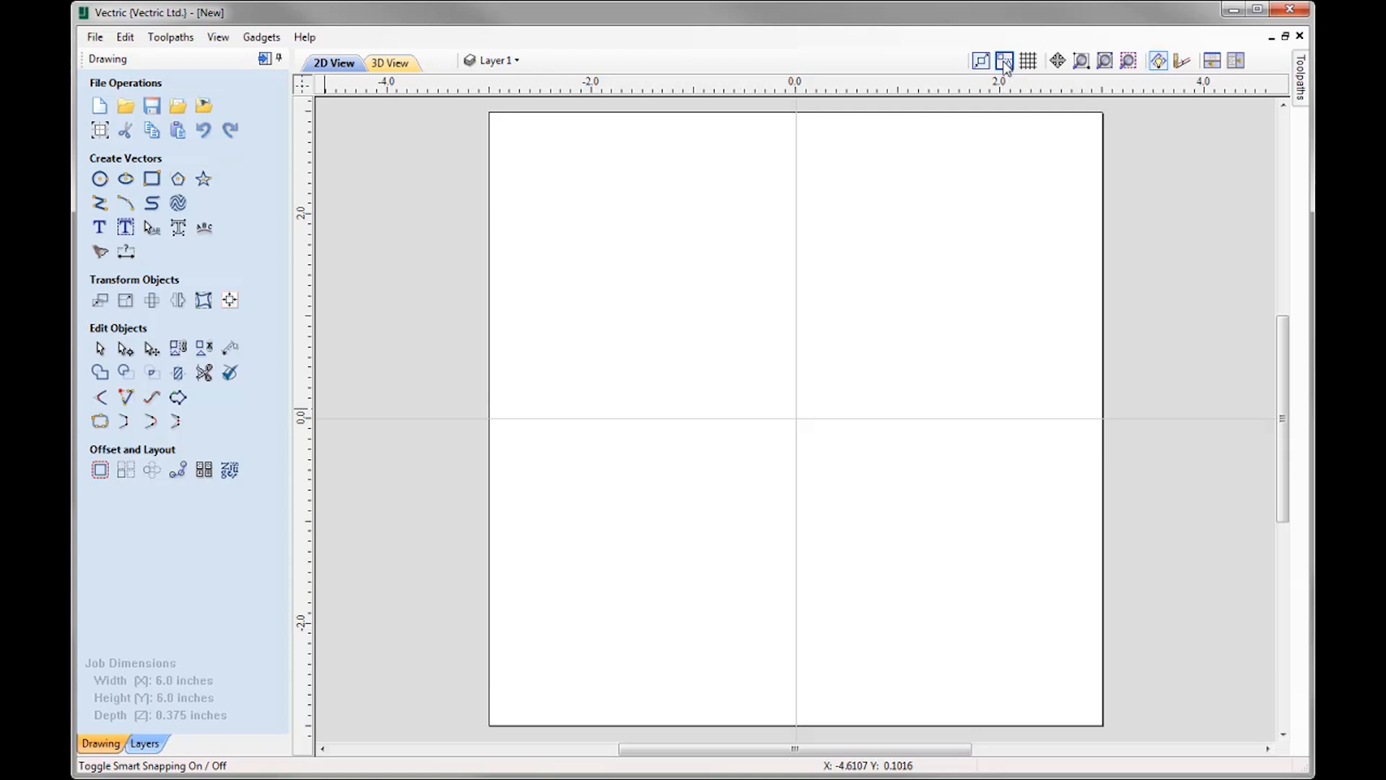
Step: Try the snap grid on and off, and raise the snapping radius to about the middle of its range
left_click(1028, 61)
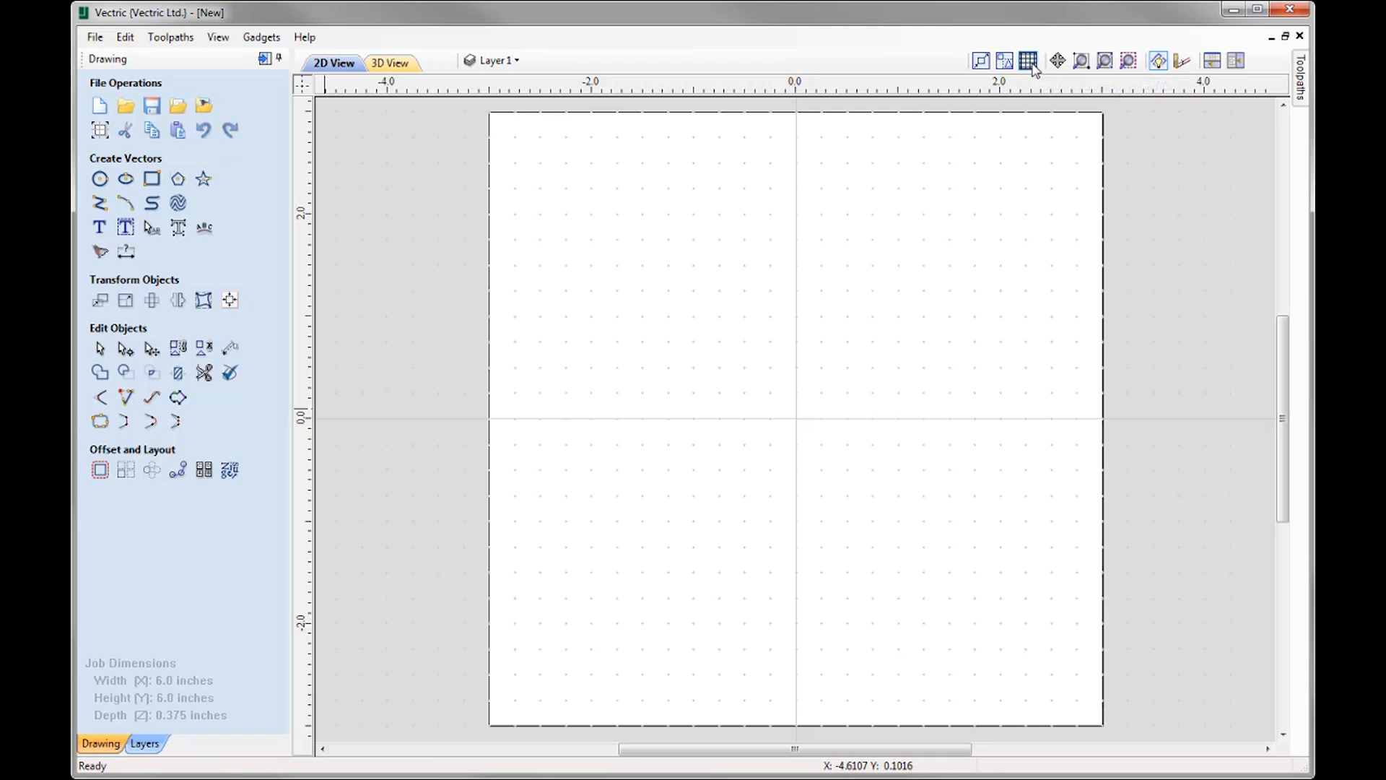
left_click(1030, 63)
left_click(125, 37)
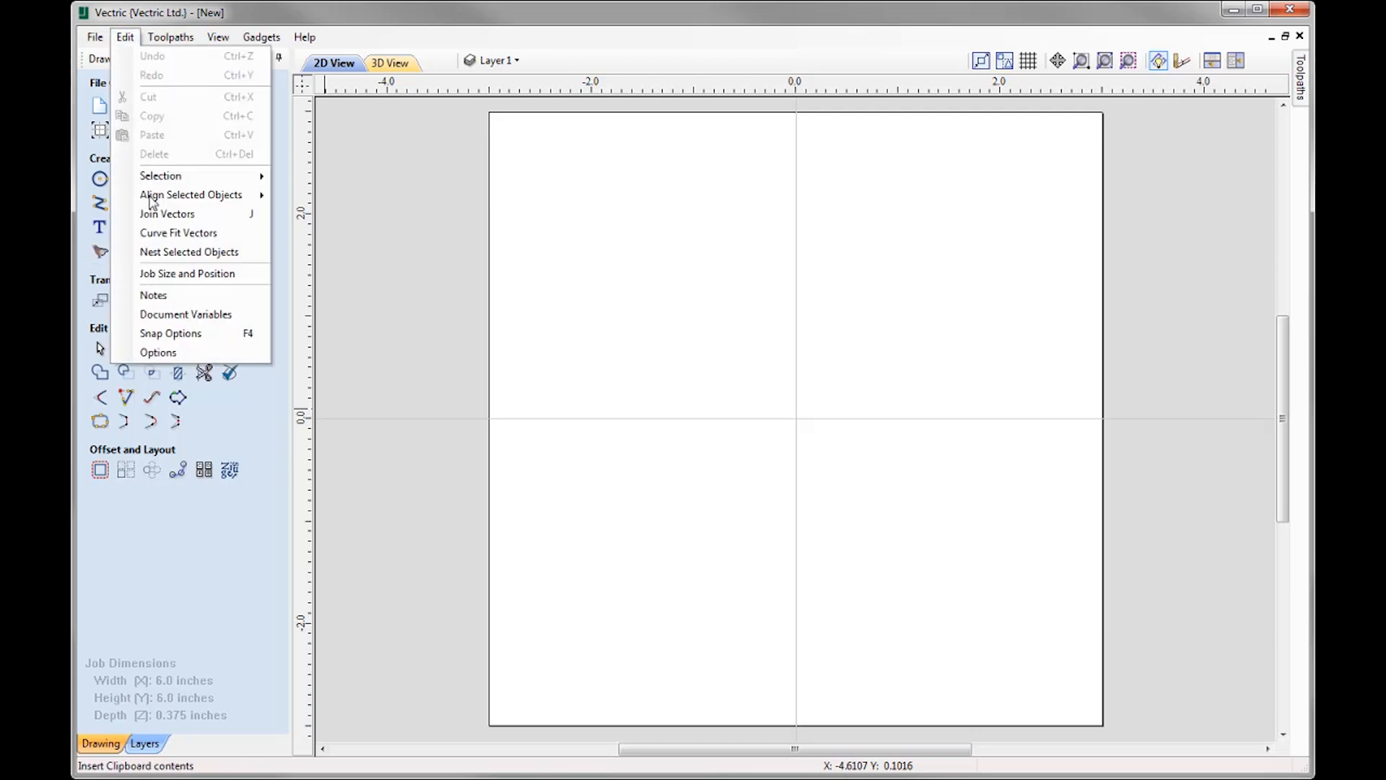
left_click(186, 334)
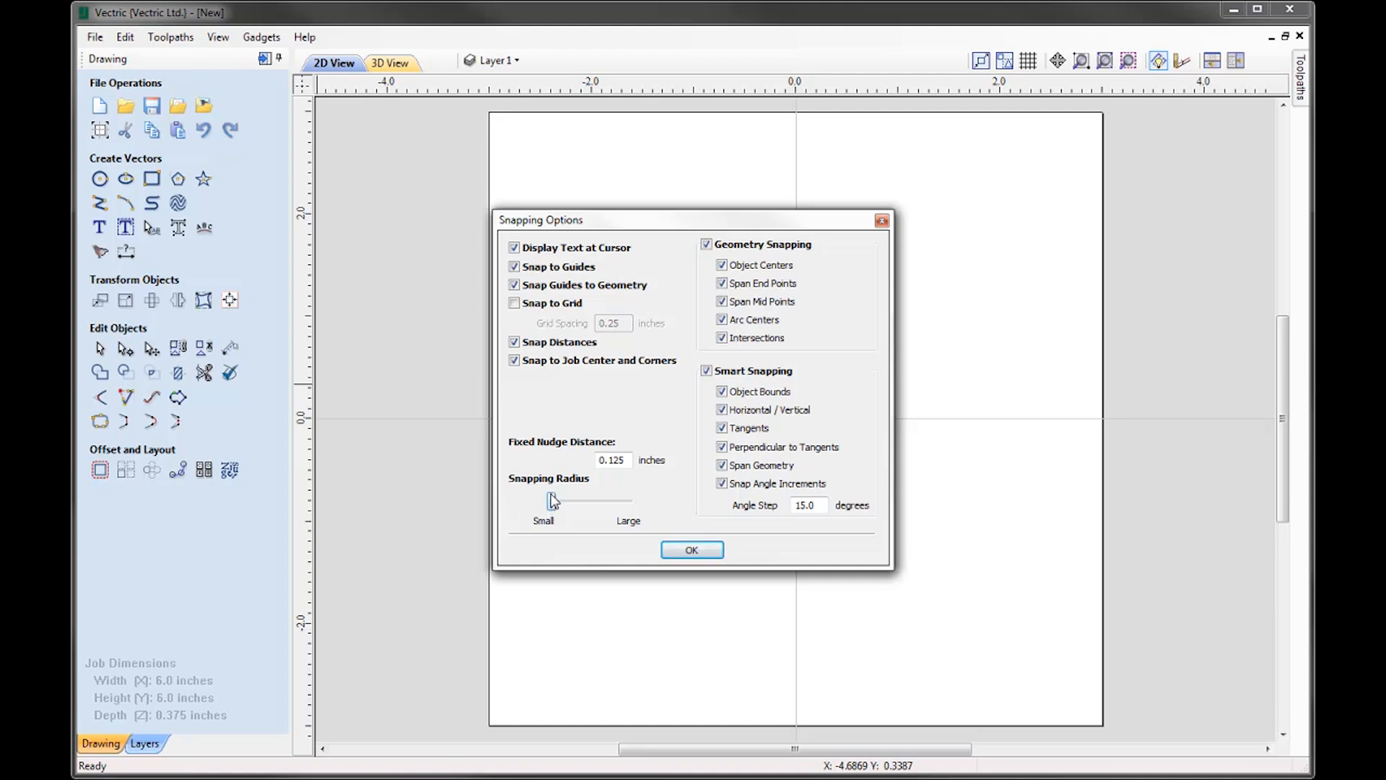
left_click_drag(552, 505, 591, 505)
left_click(693, 552)
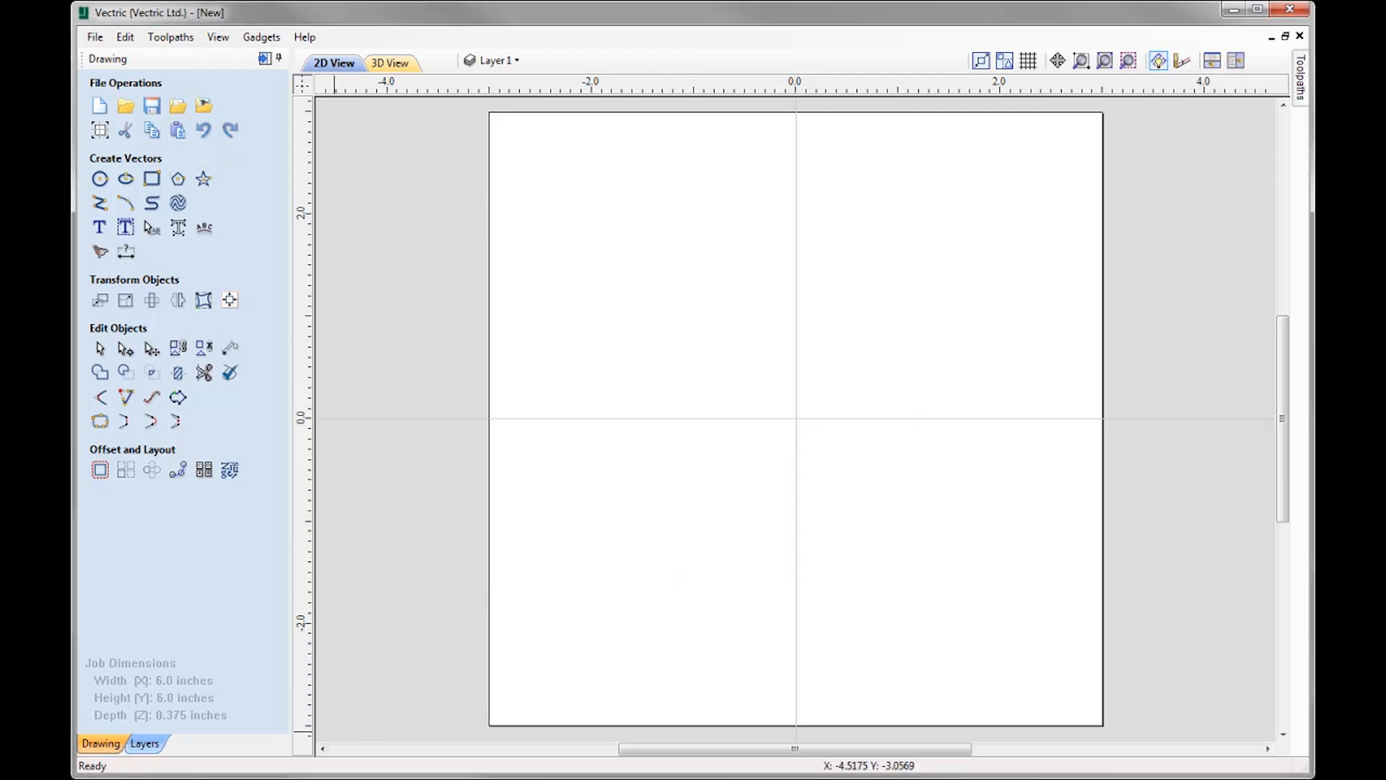
Step: Make Layer 2 visible and set it as the active layer
left_click(519, 61)
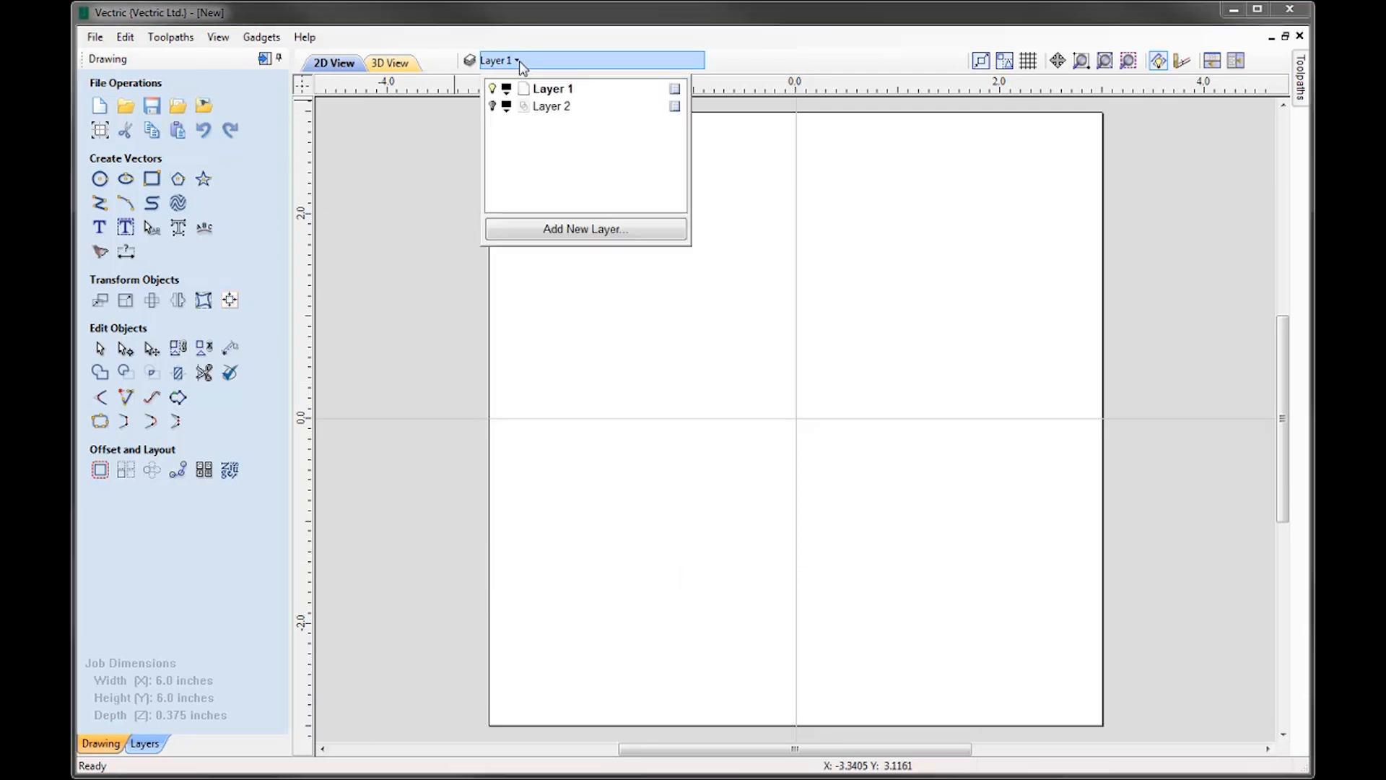
left_click(493, 106)
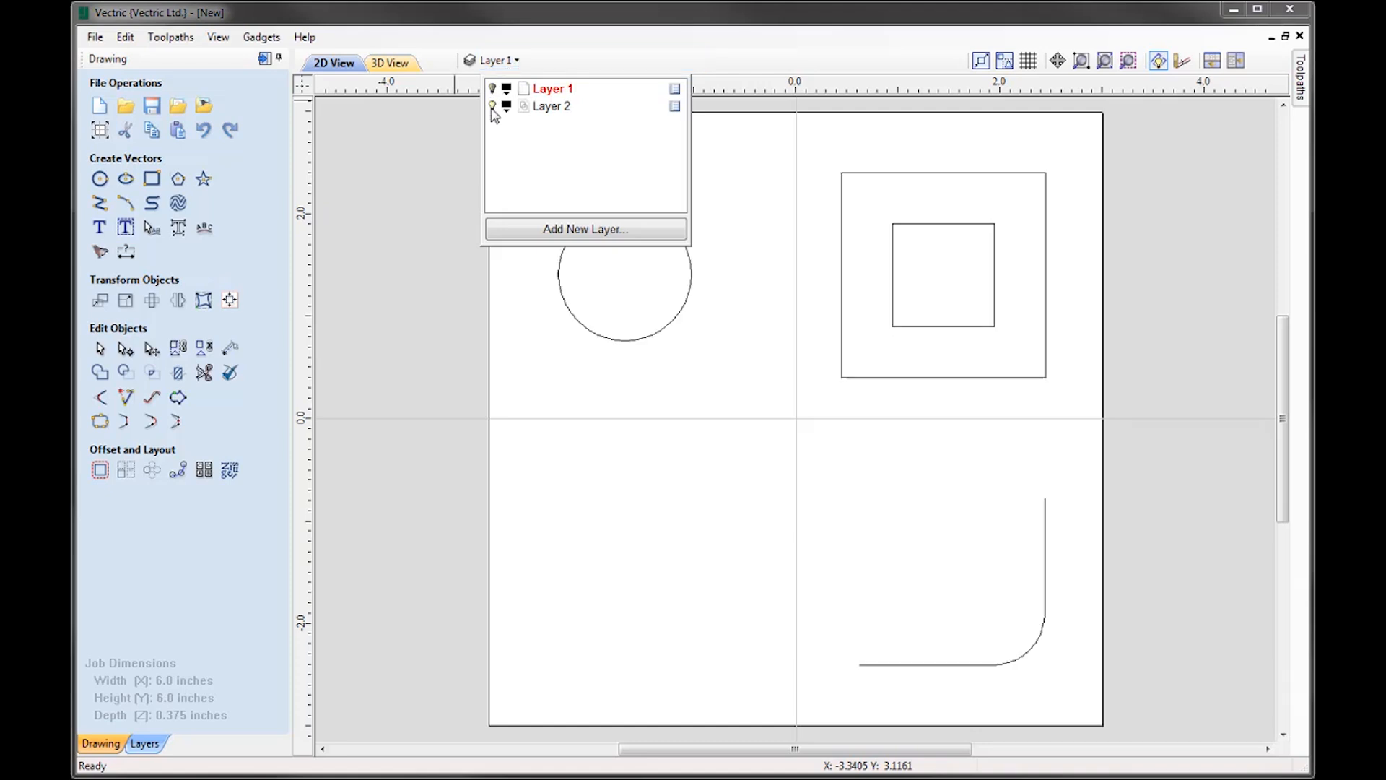
left_click(550, 108)
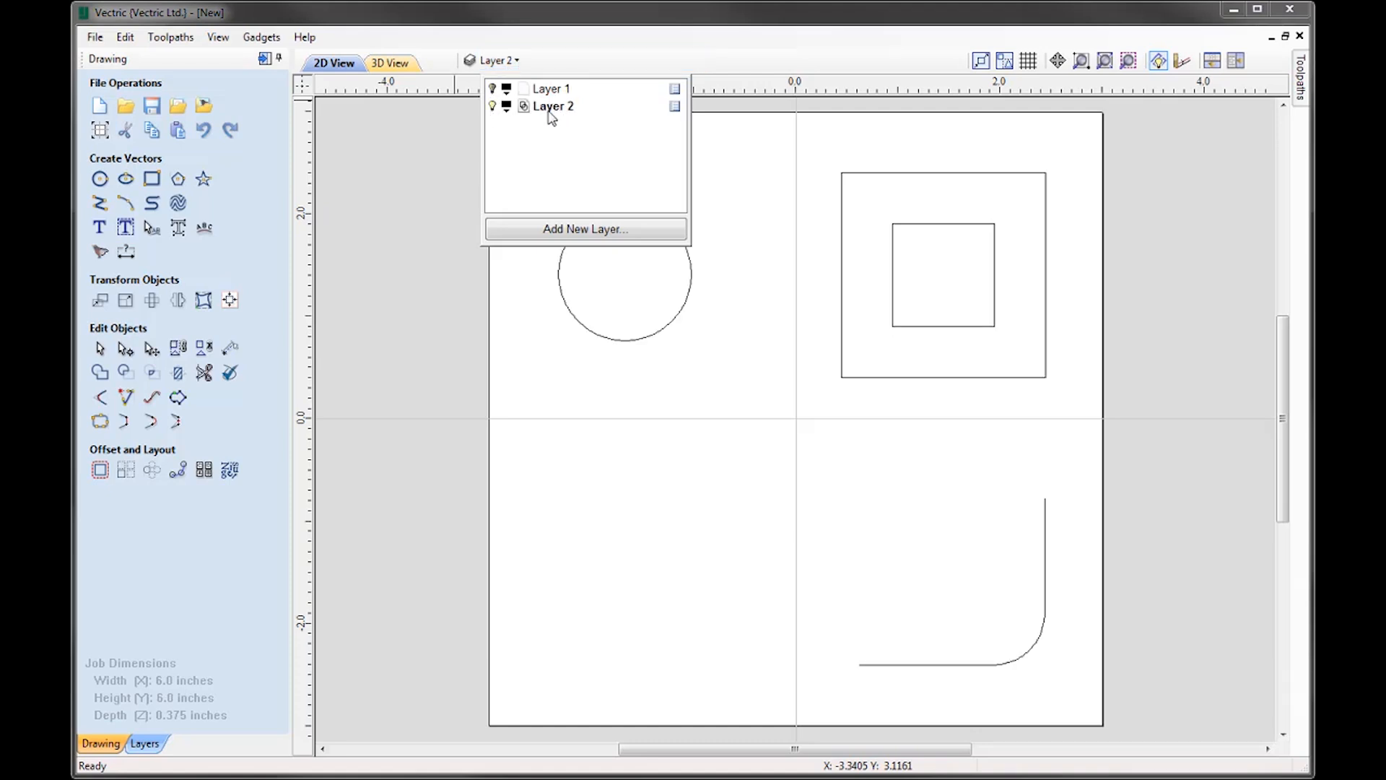
left_click(530, 326)
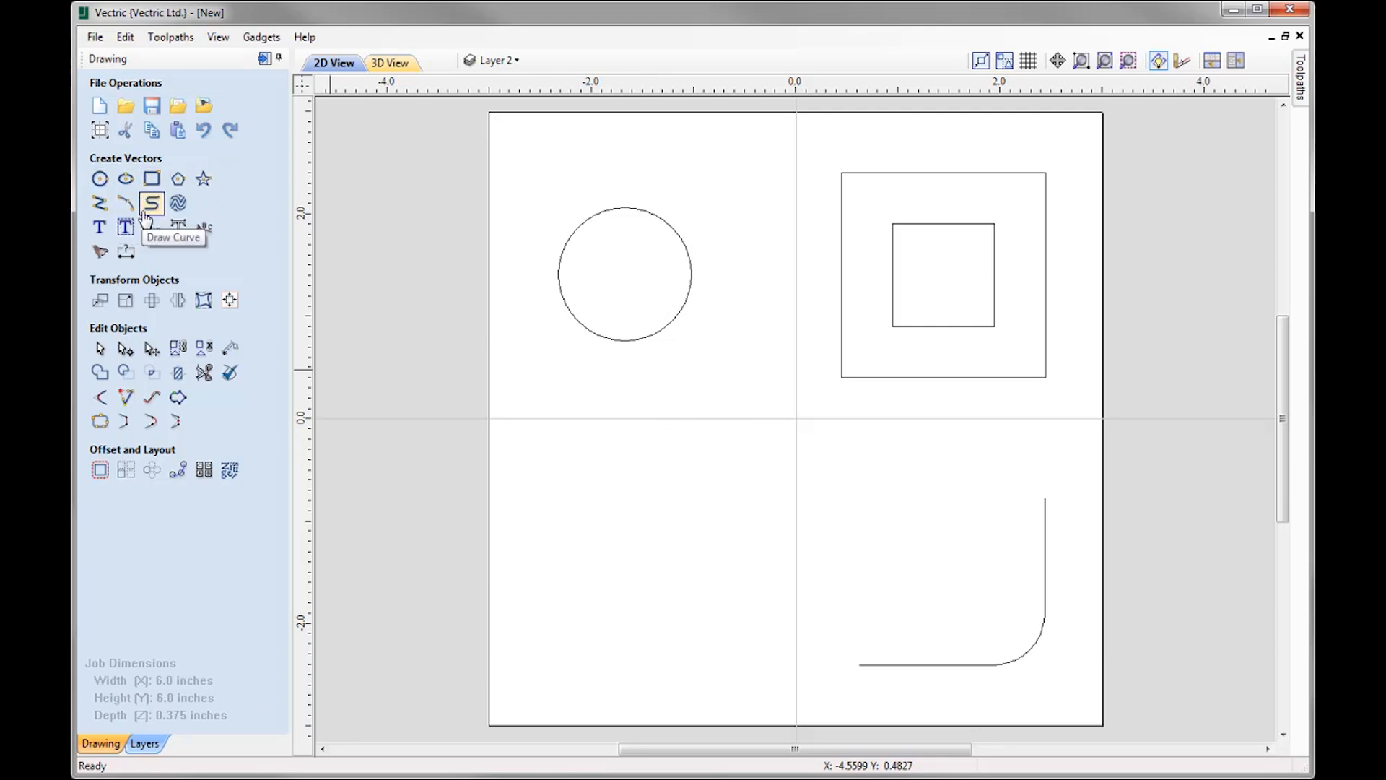
Step: Draw a closed house-shaped polyline below the circle, about 1.85 inches wide with side walls about 1.63 inches high
left_click(101, 205)
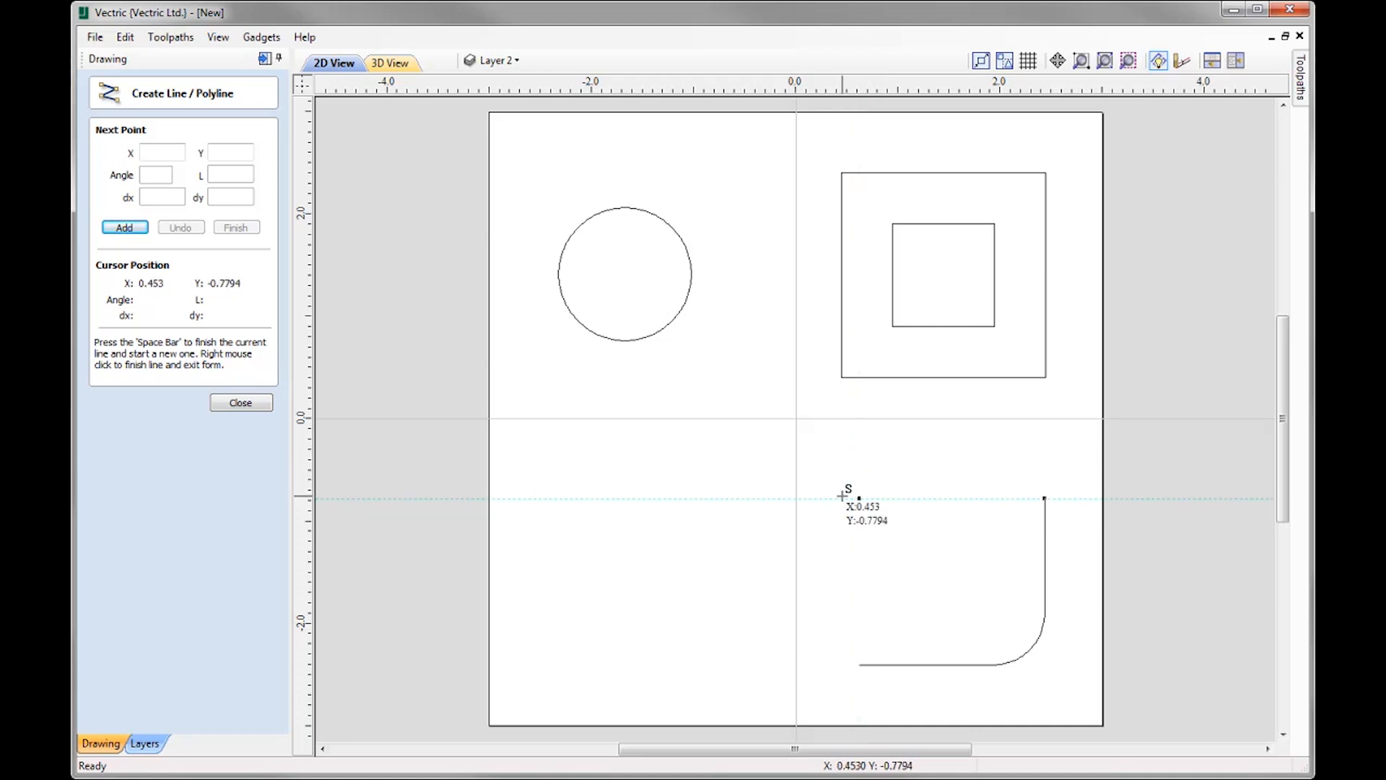
left_click(528, 498)
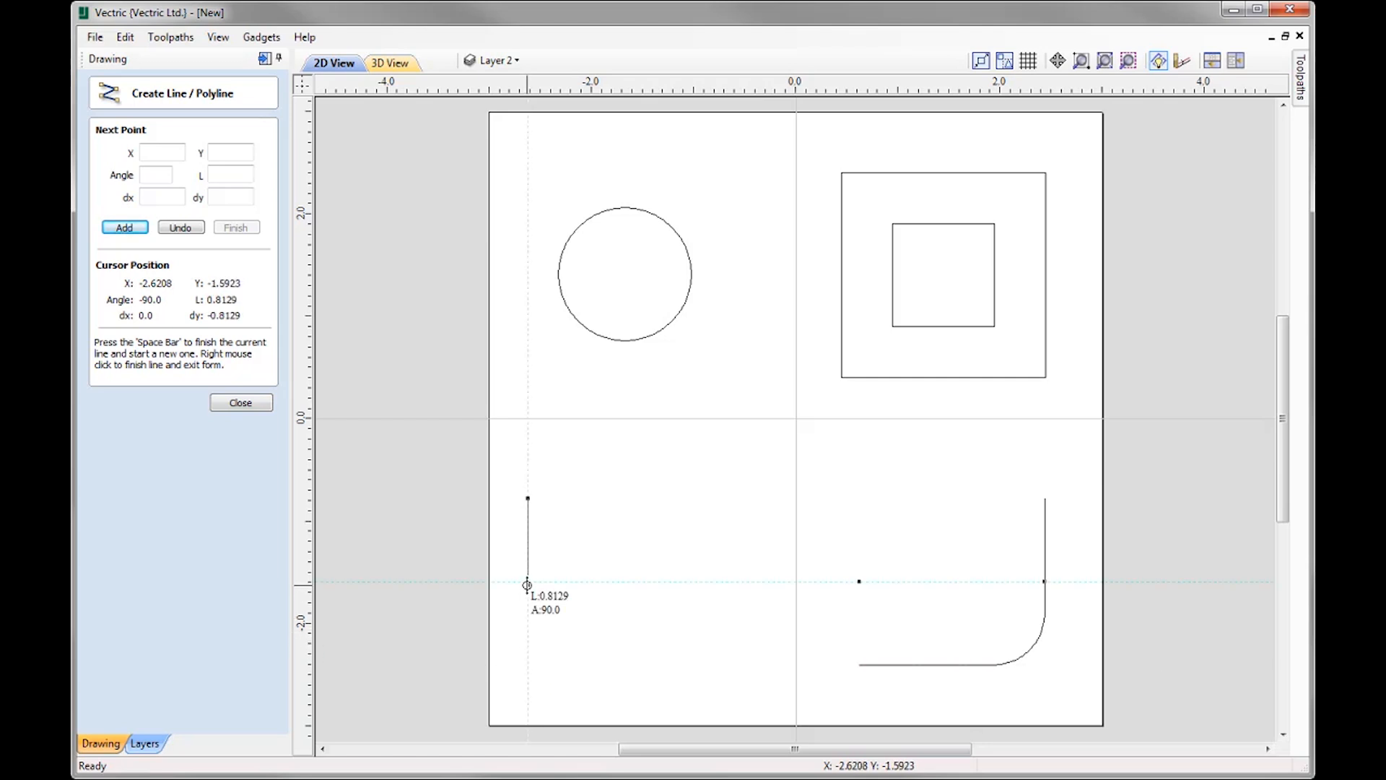
left_click(528, 660)
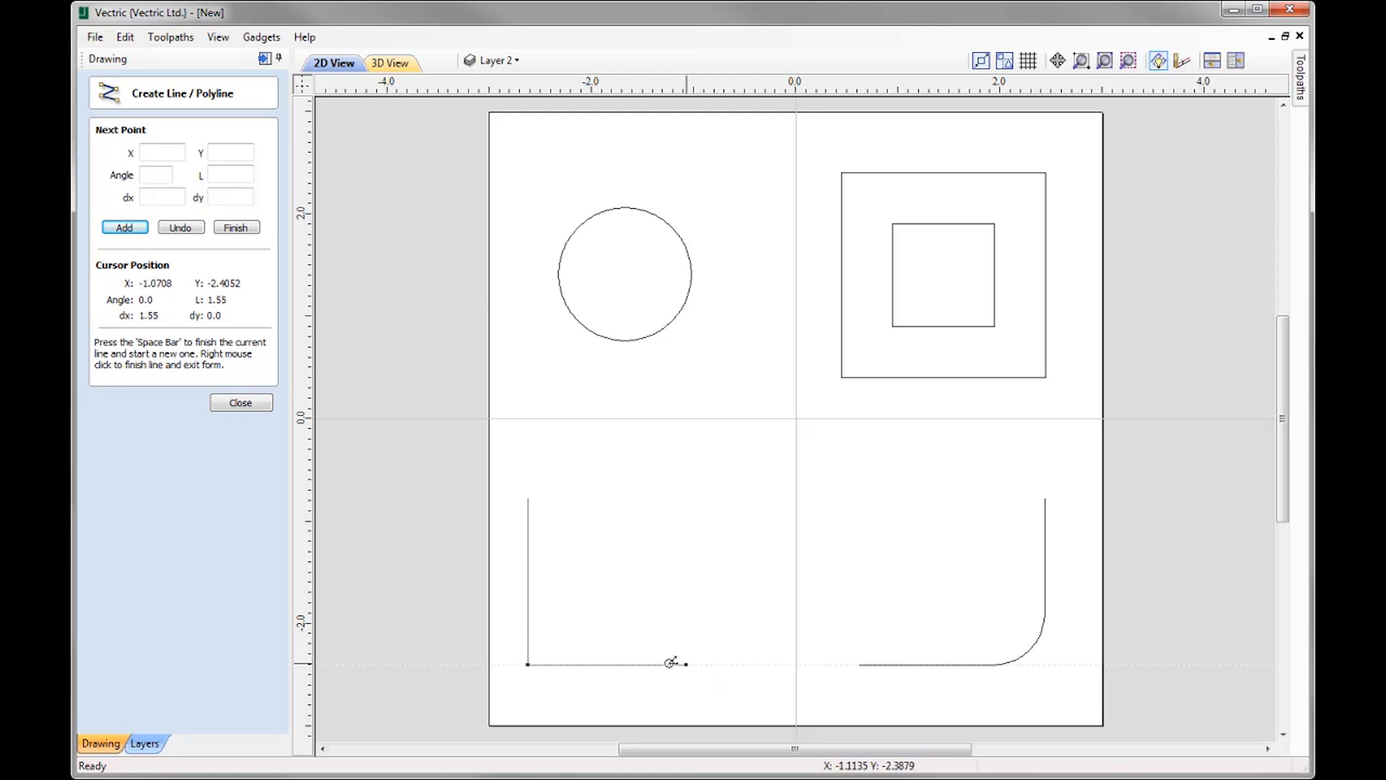
left_click(719, 665)
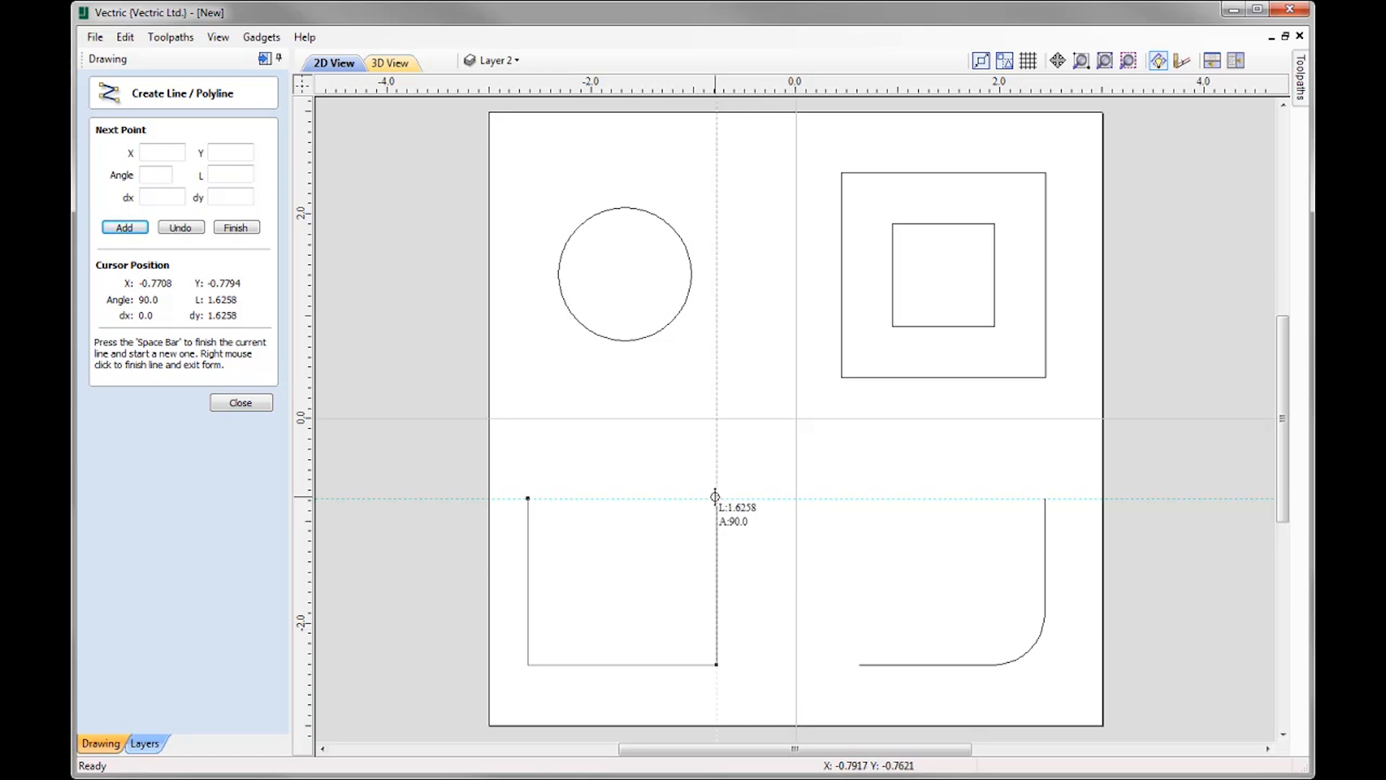
left_click(715, 497)
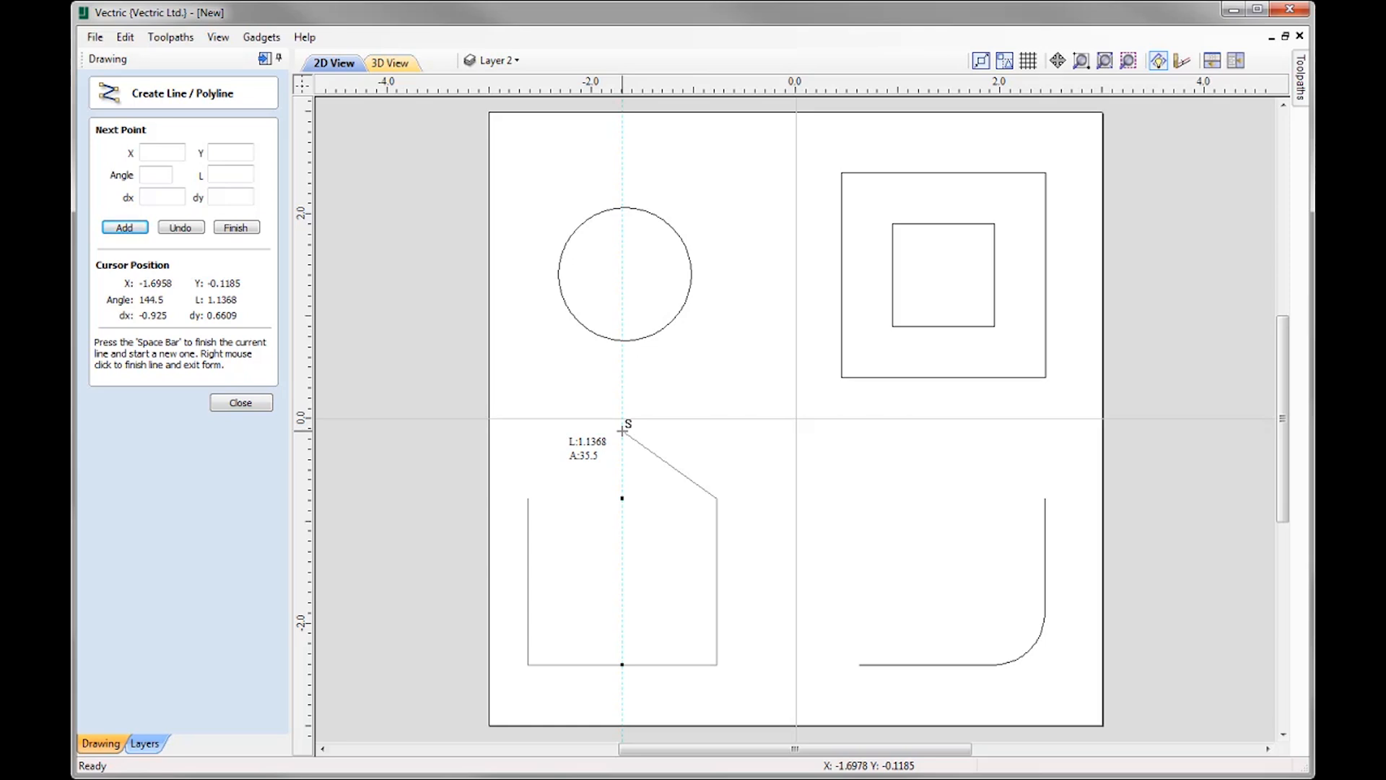
left_click(622, 431)
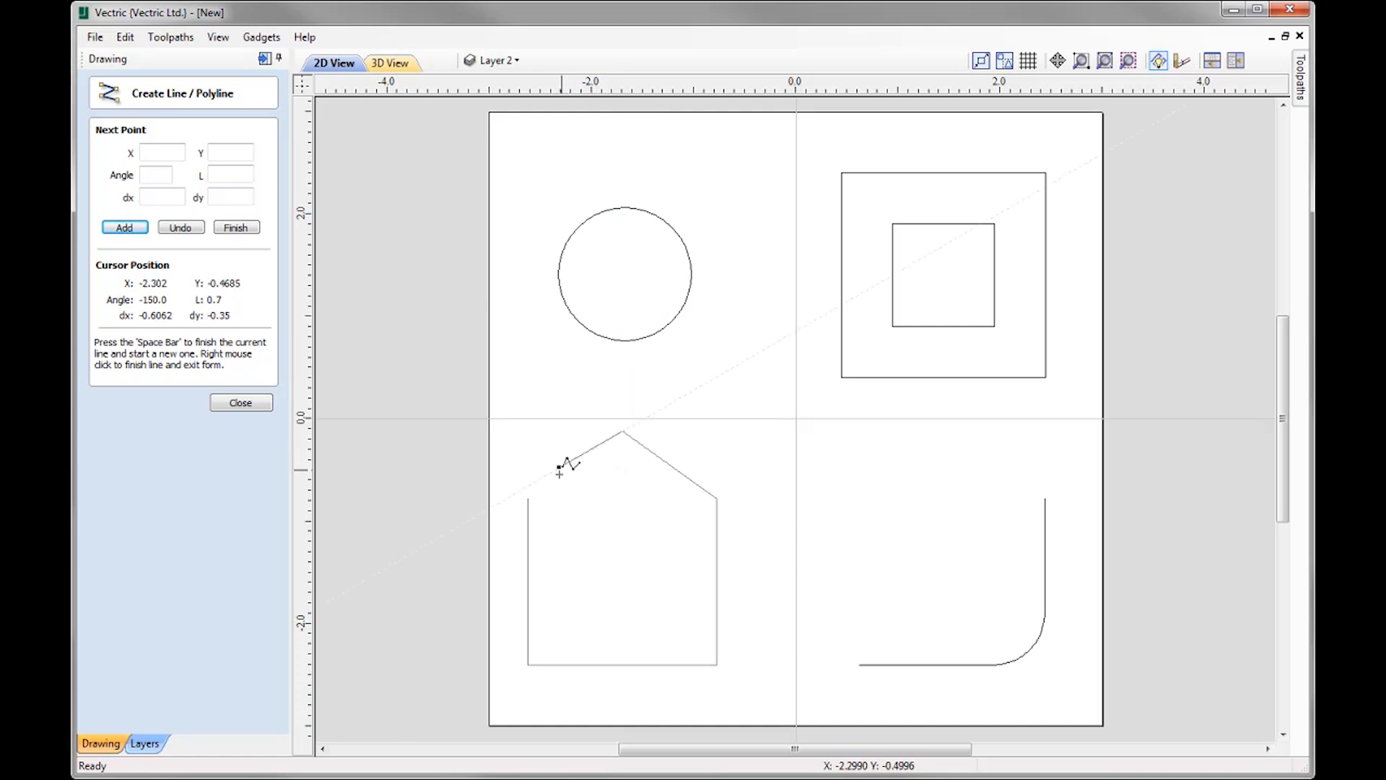
left_click(529, 497)
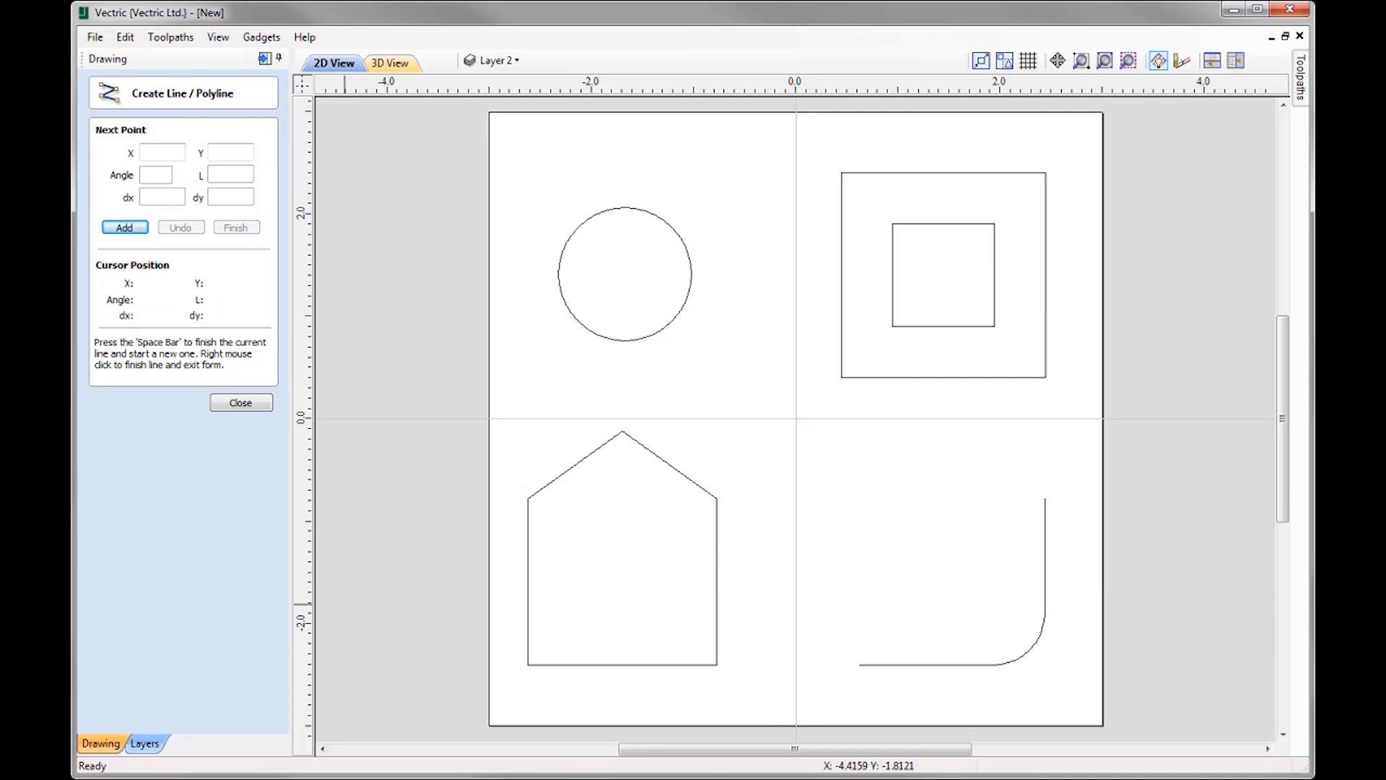
left_click(258, 408)
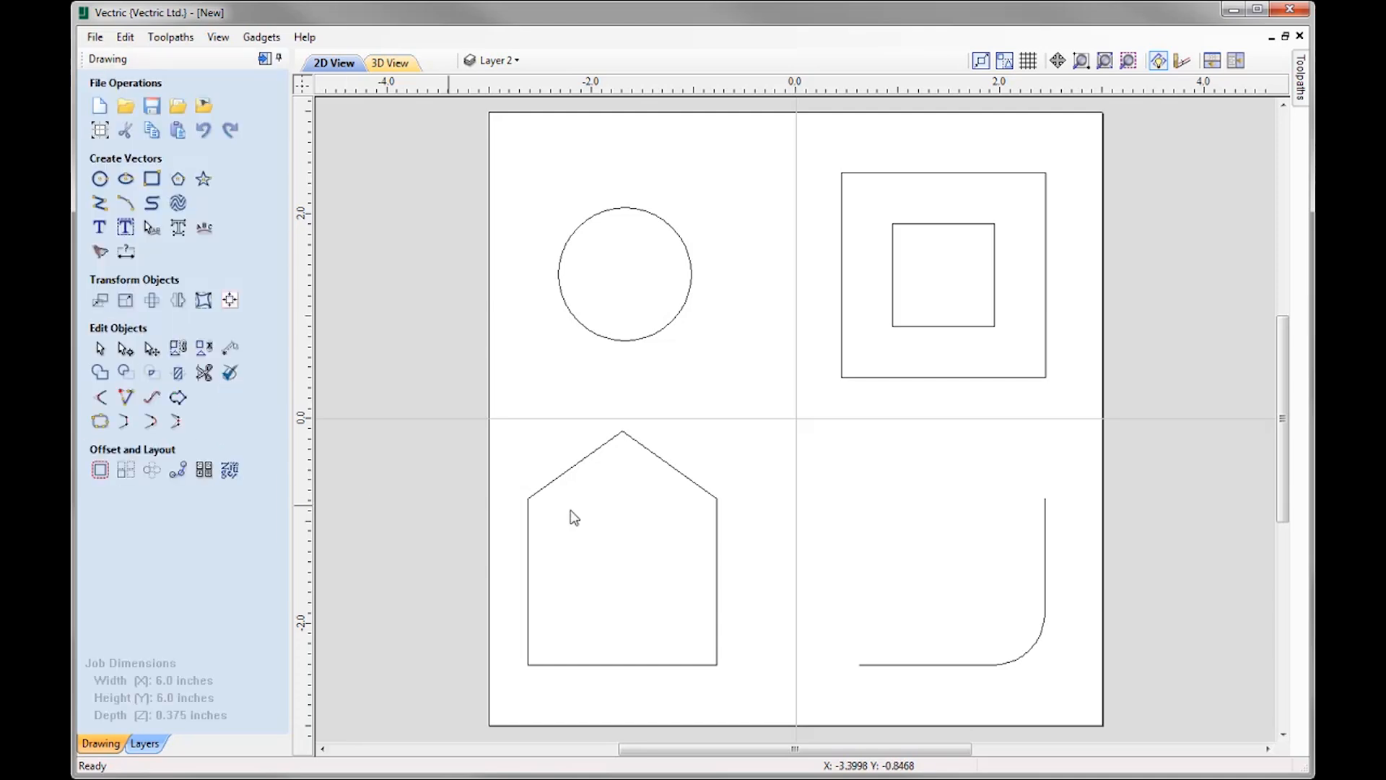
Step: Delete the house-shaped polyline below the circle
left_click(718, 499)
key("Delete")
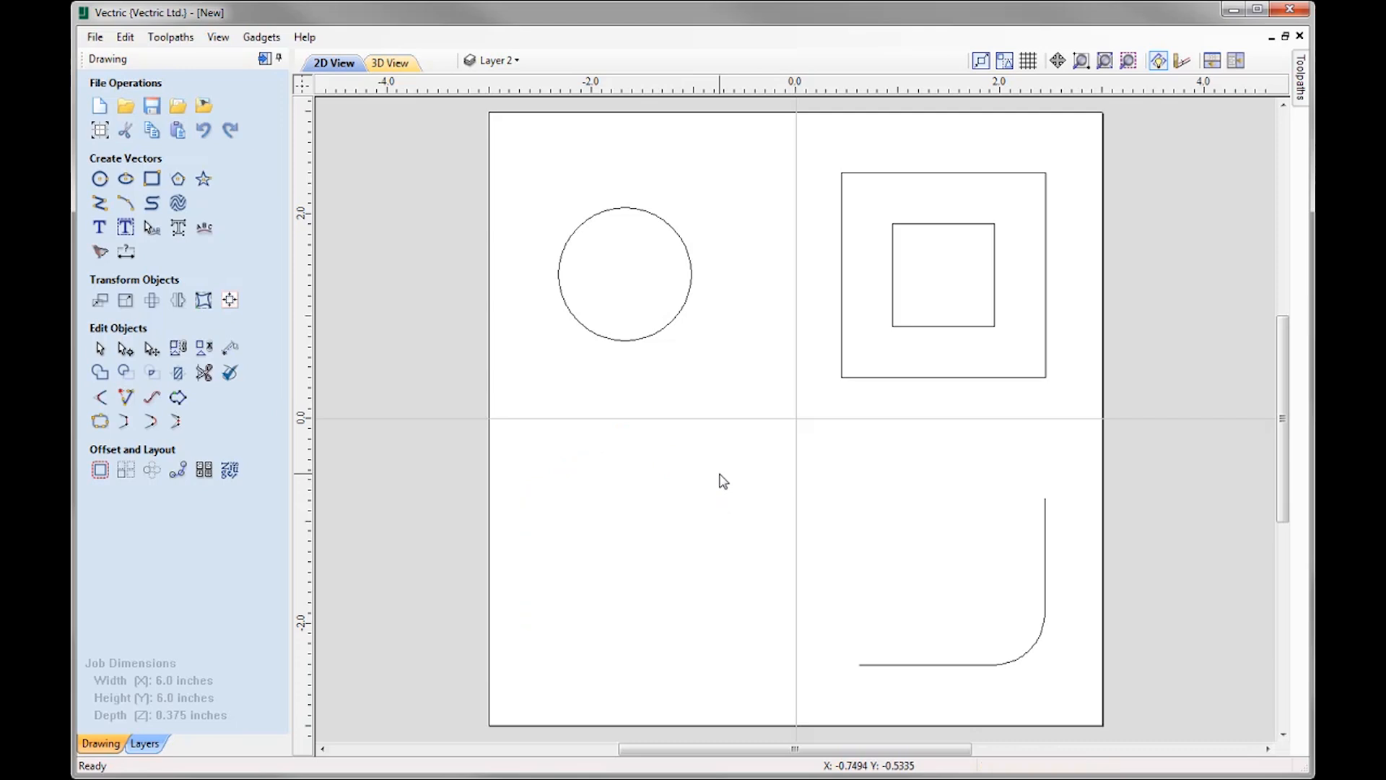
Step: Draw a closed rectangular polyline below the circle, aligned with the circle's sides, about 1.3 inches wide and 1.63 inches high
left_click(101, 204)
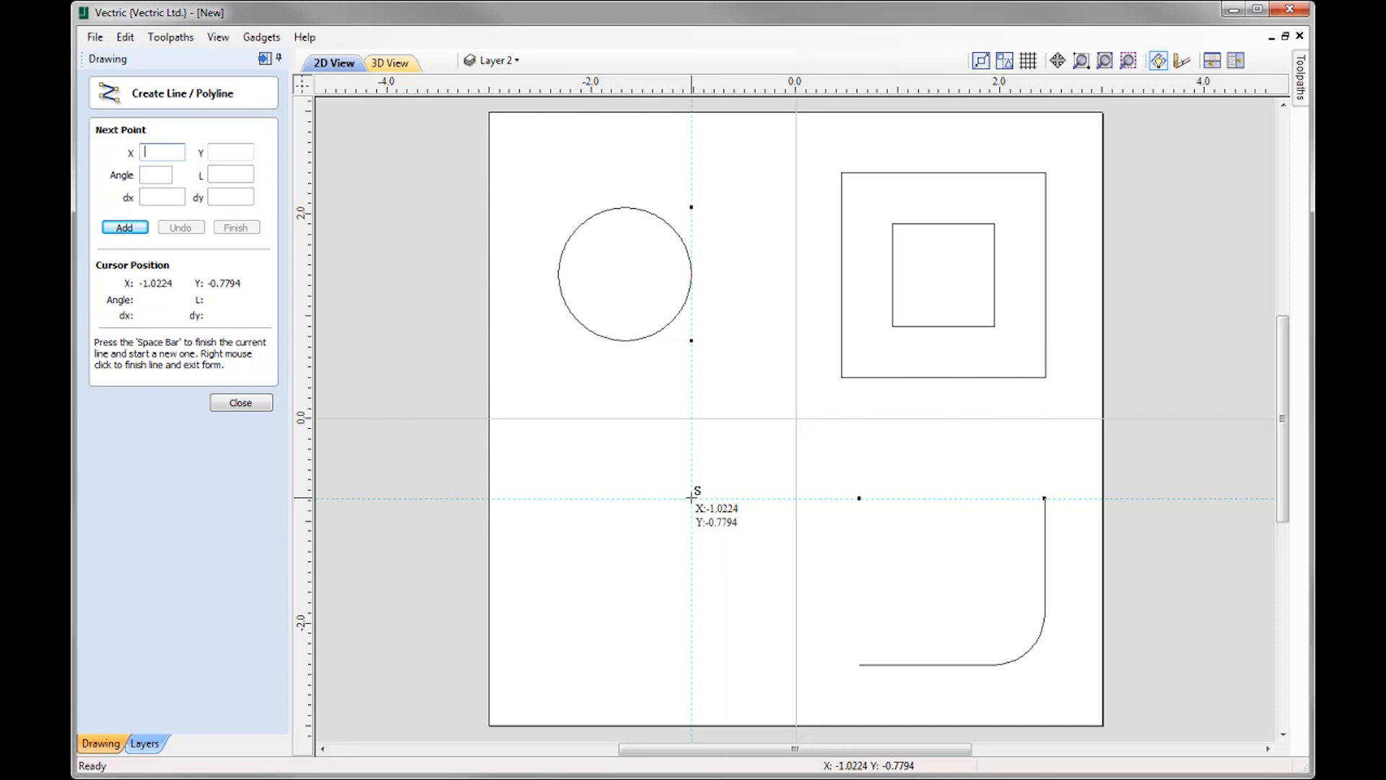
left_click(691, 497)
left_click(558, 498)
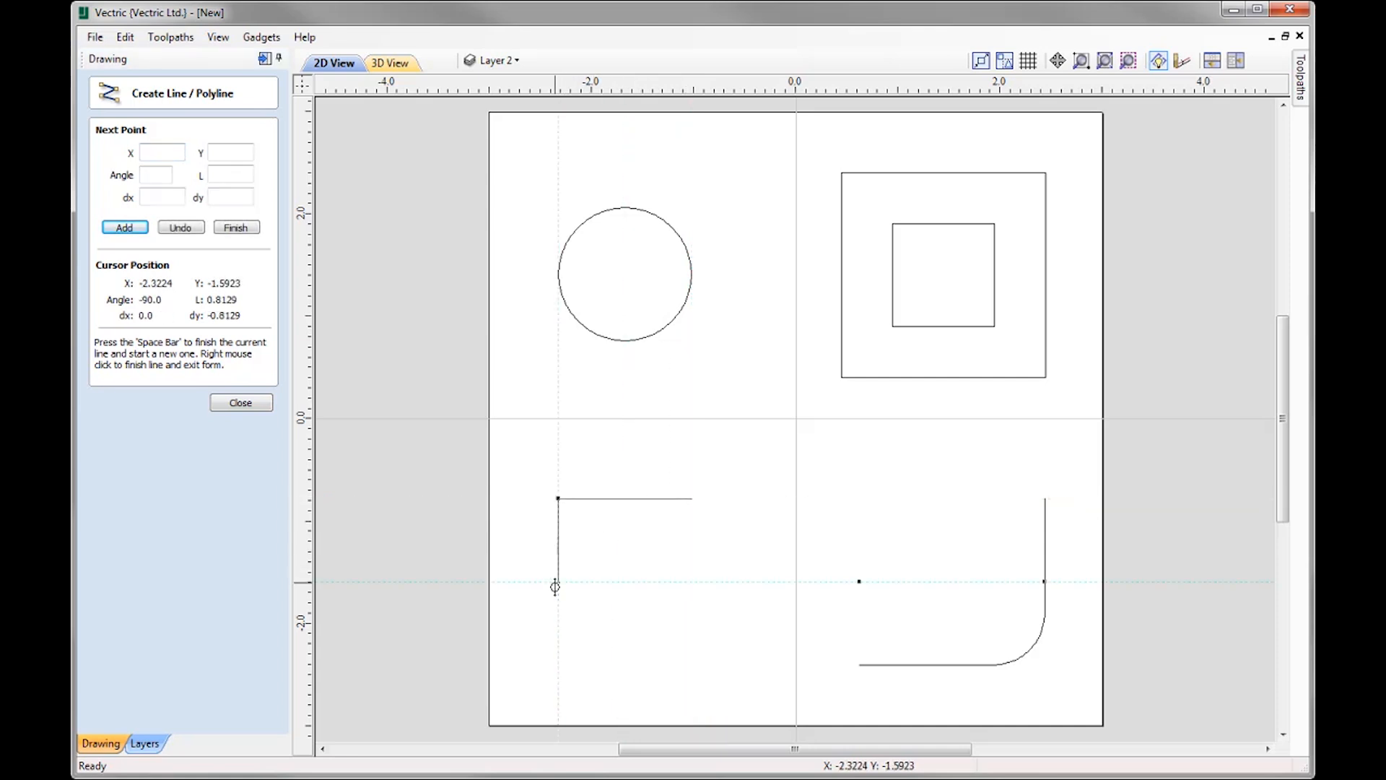
left_click(556, 665)
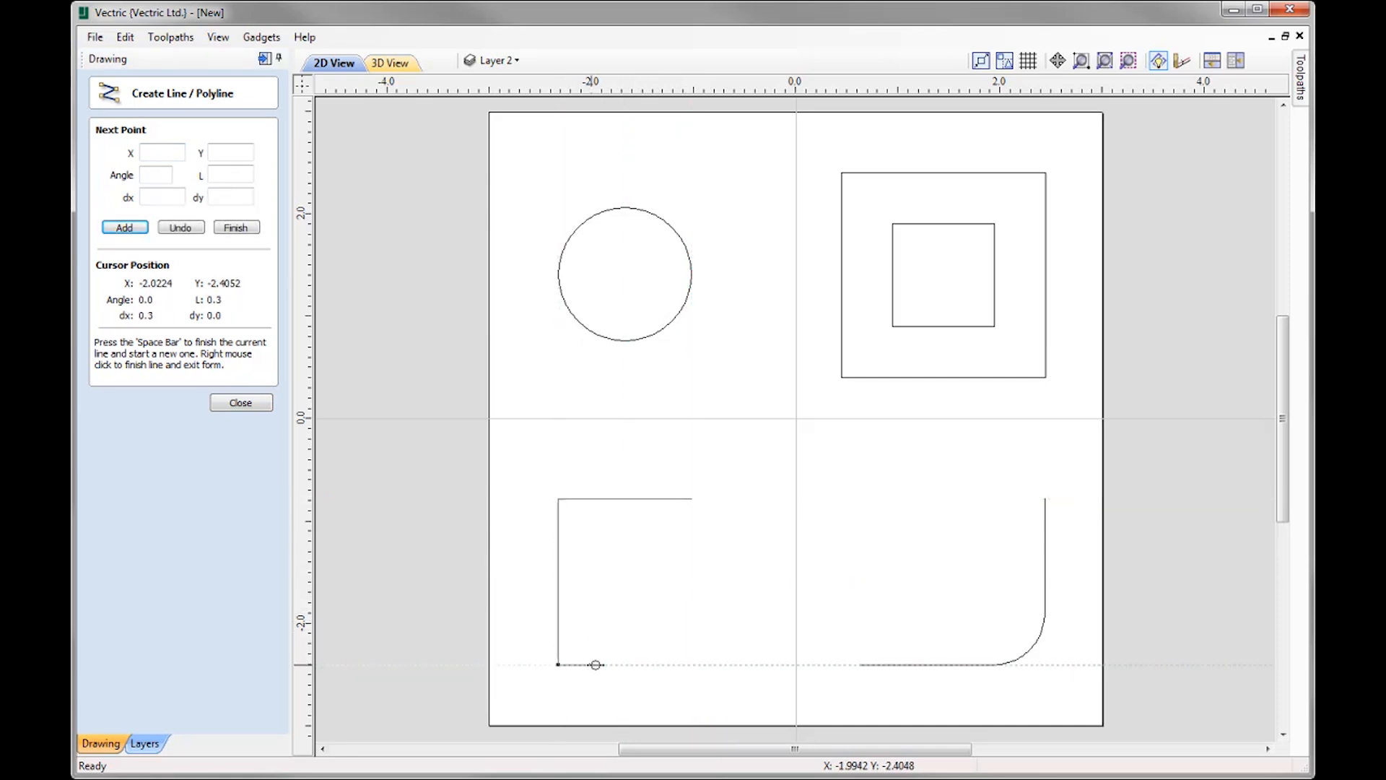
left_click(693, 665)
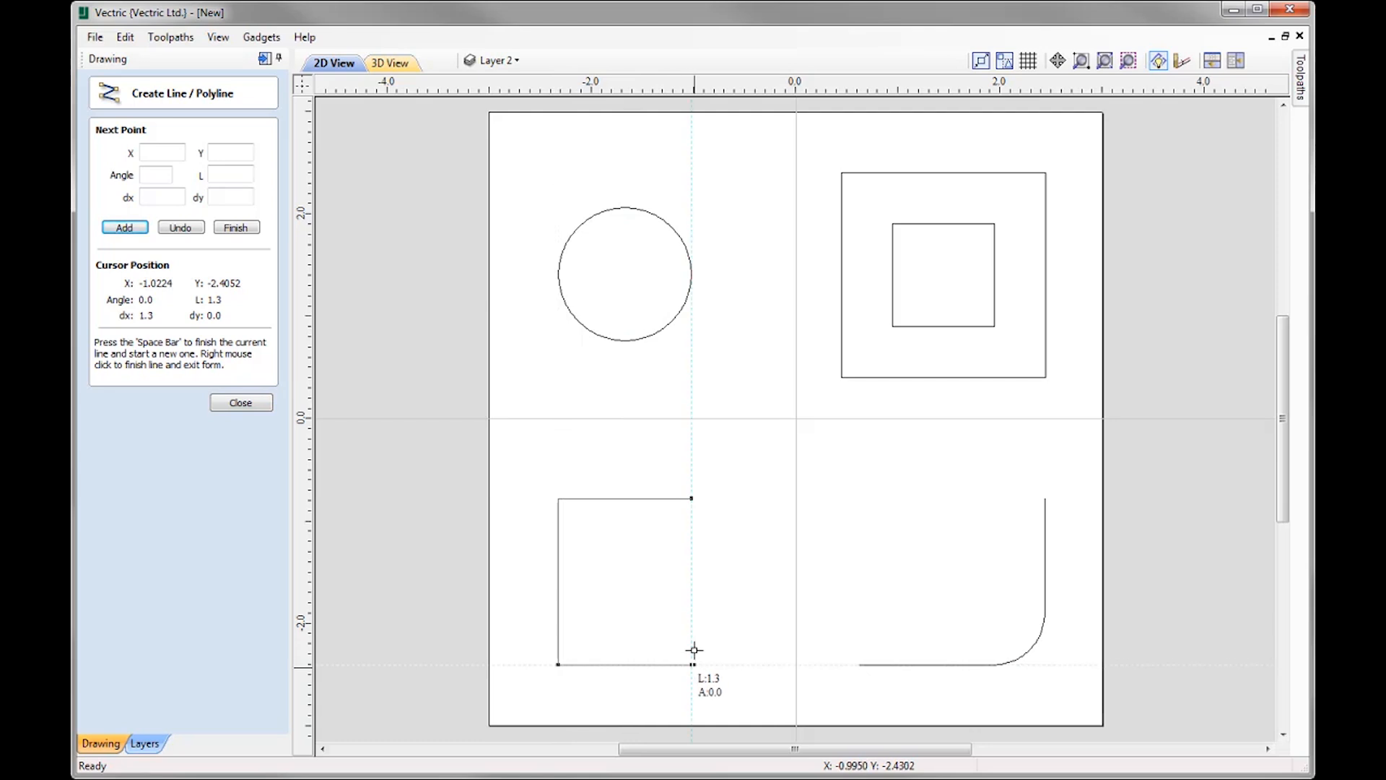
left_click(693, 499)
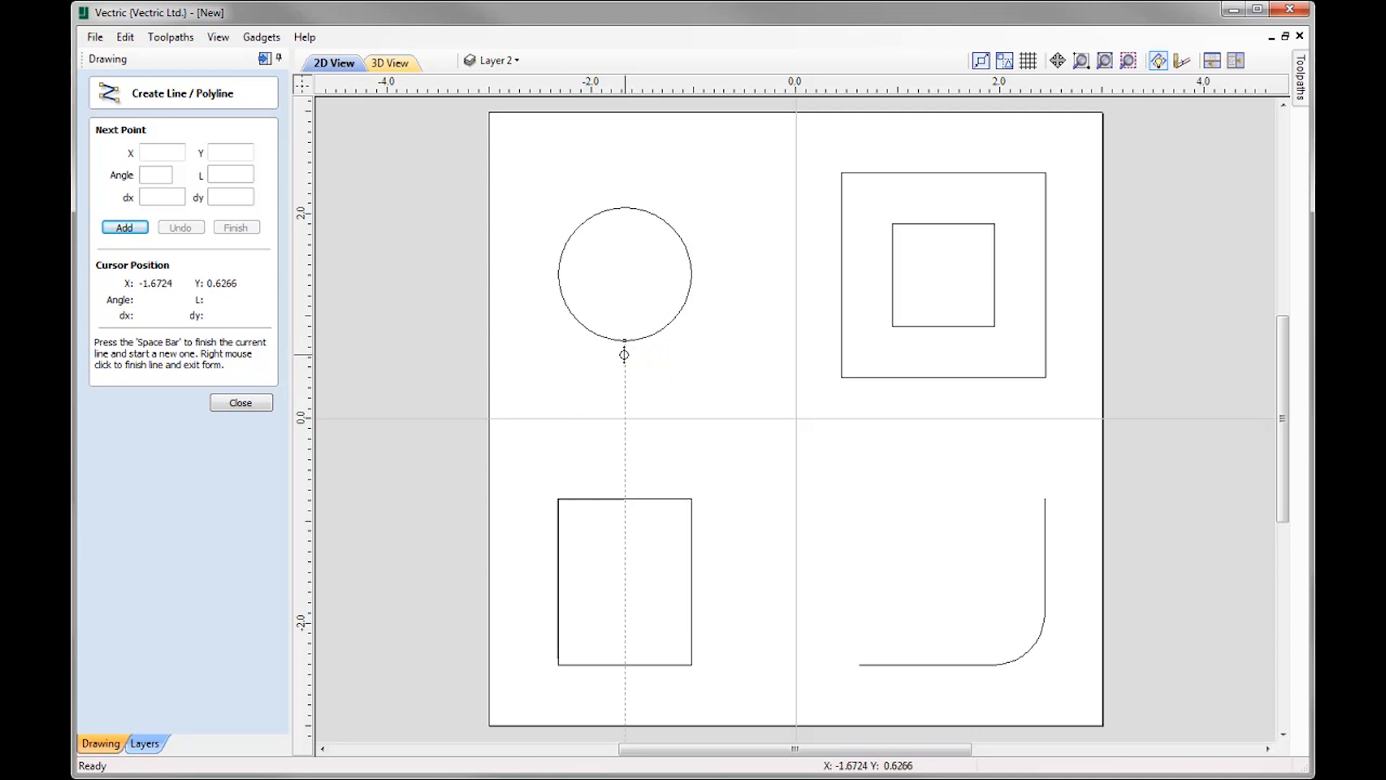
Step: Draw an open two-segment polyline, the first segment ending tangent to the circle's lower-left edge, the second perpendicular to it and about 1.23 inches long
left_click(577, 320)
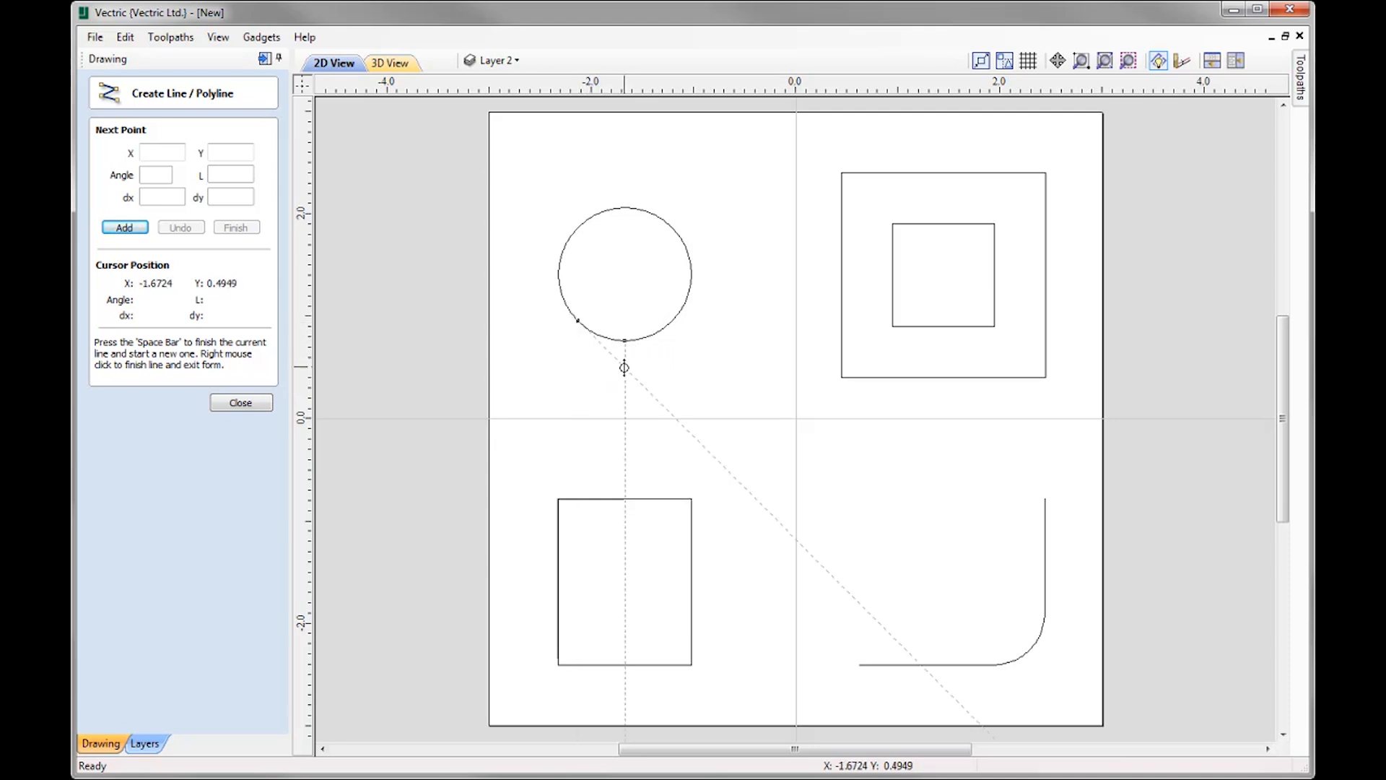
left_click(665, 409)
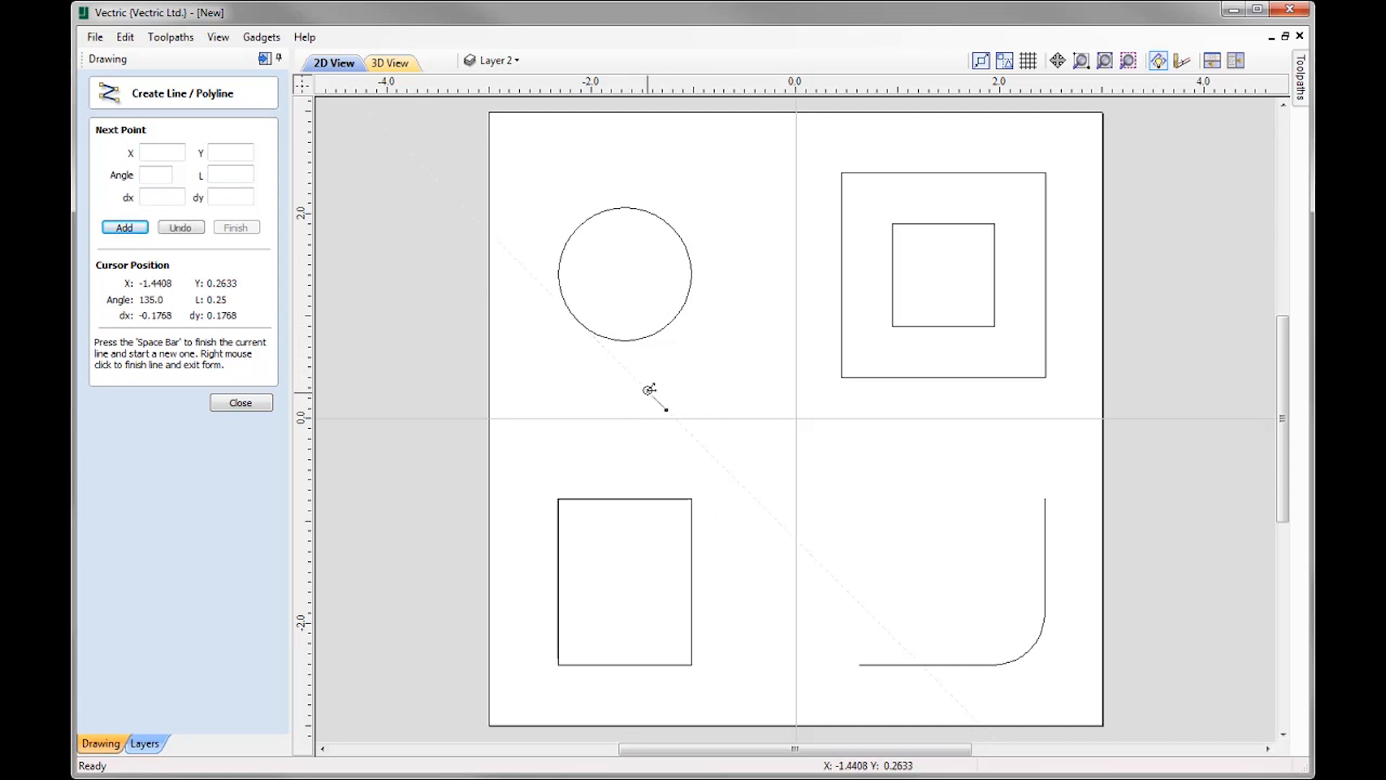
left_click(578, 320)
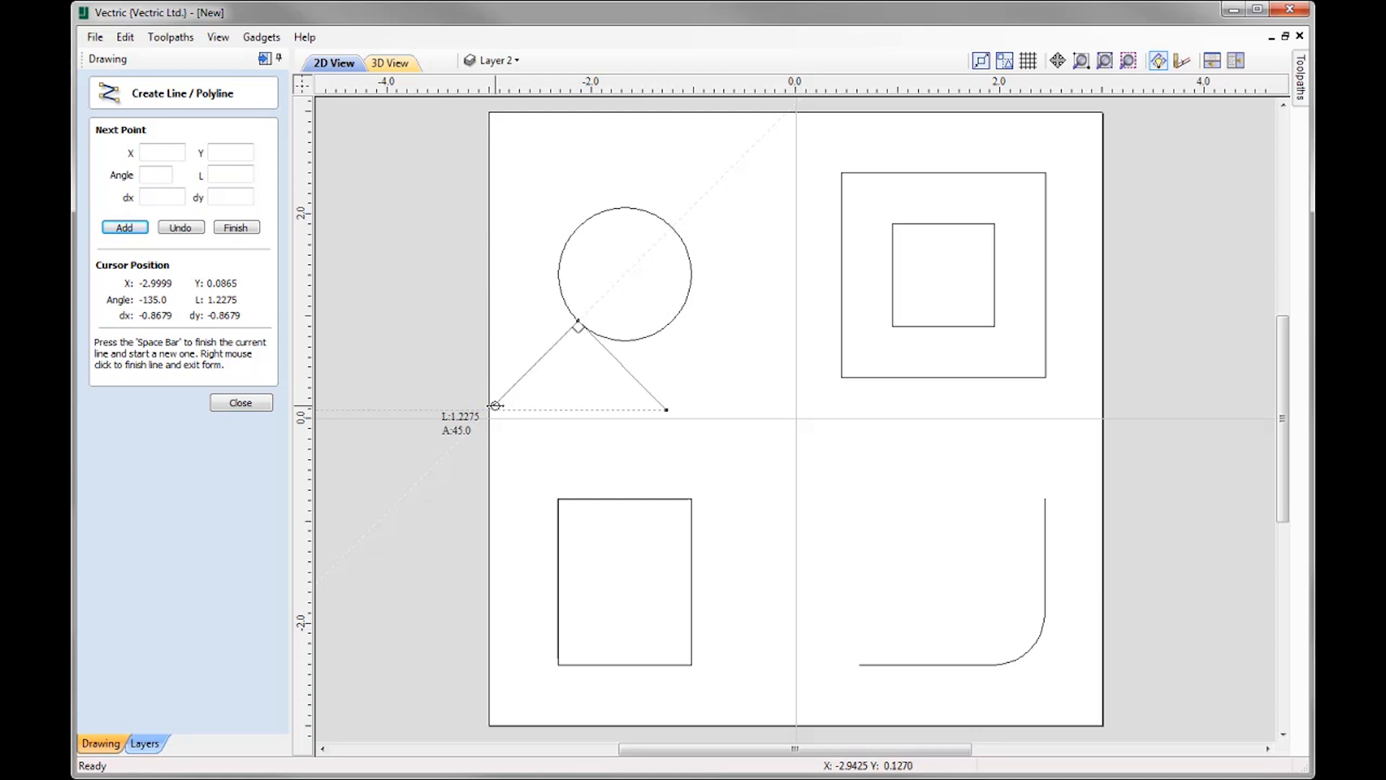
right_click(496, 406)
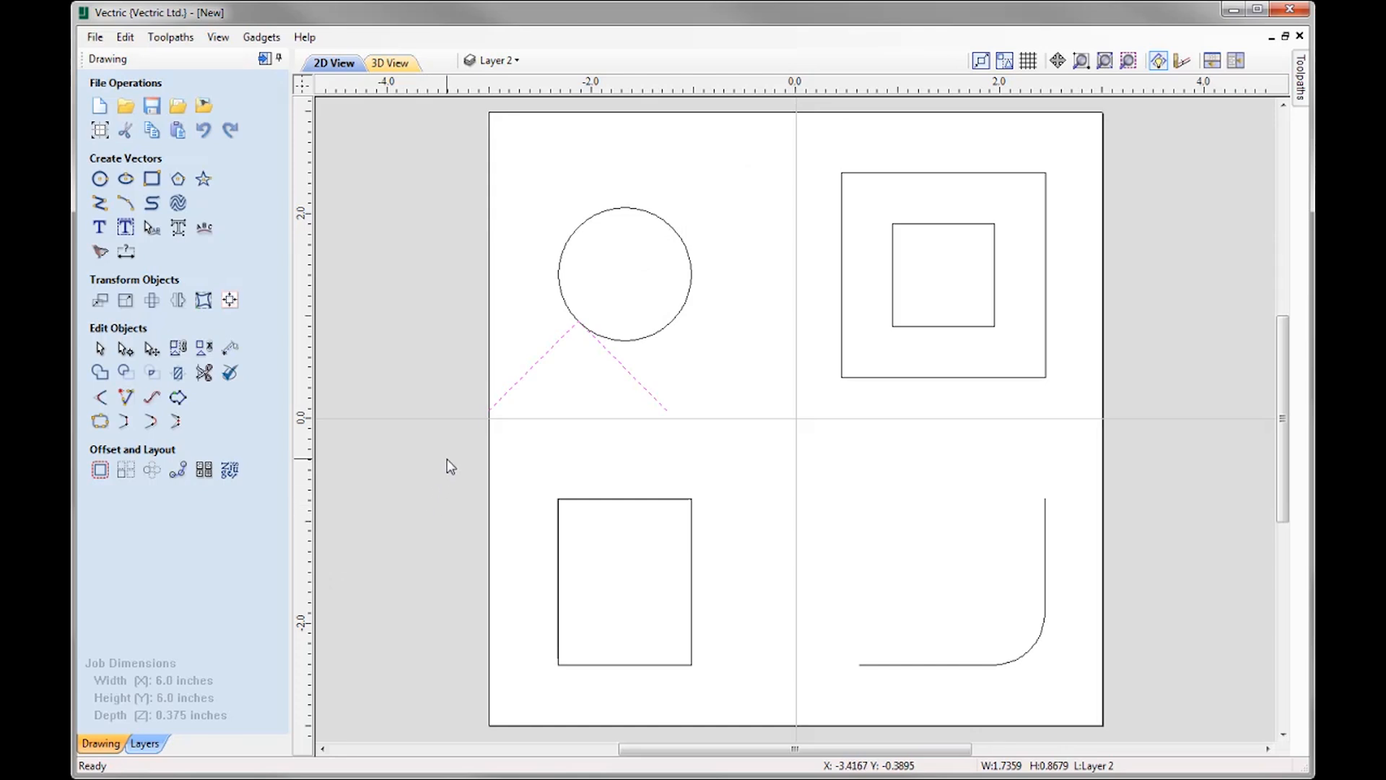
Step: Delete the open two-segment polyline touching the circle's lower-left edge
key("Delete")
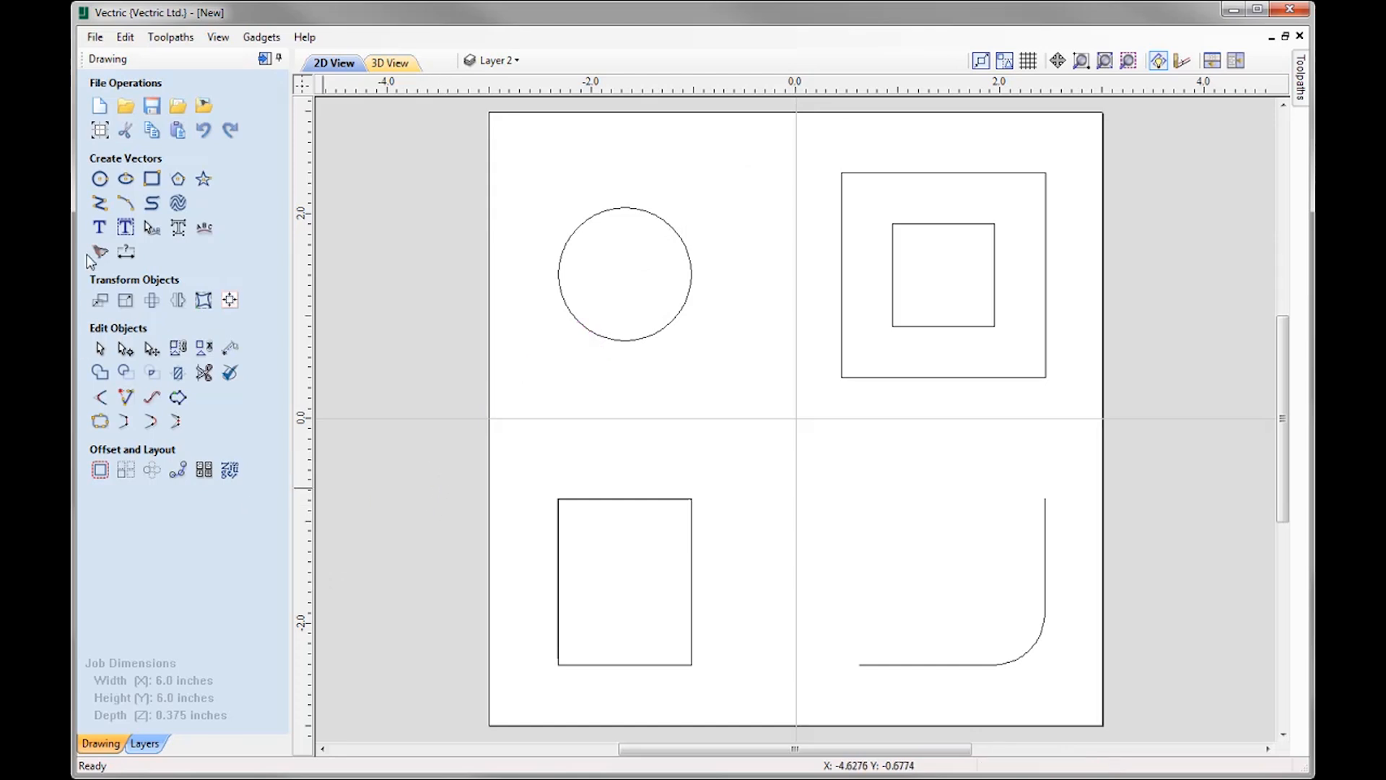
Step: Draw a closed 1.5-inch square polyline midway between the two nested squares, snapping its corners to their diagonals
left_click(99, 204)
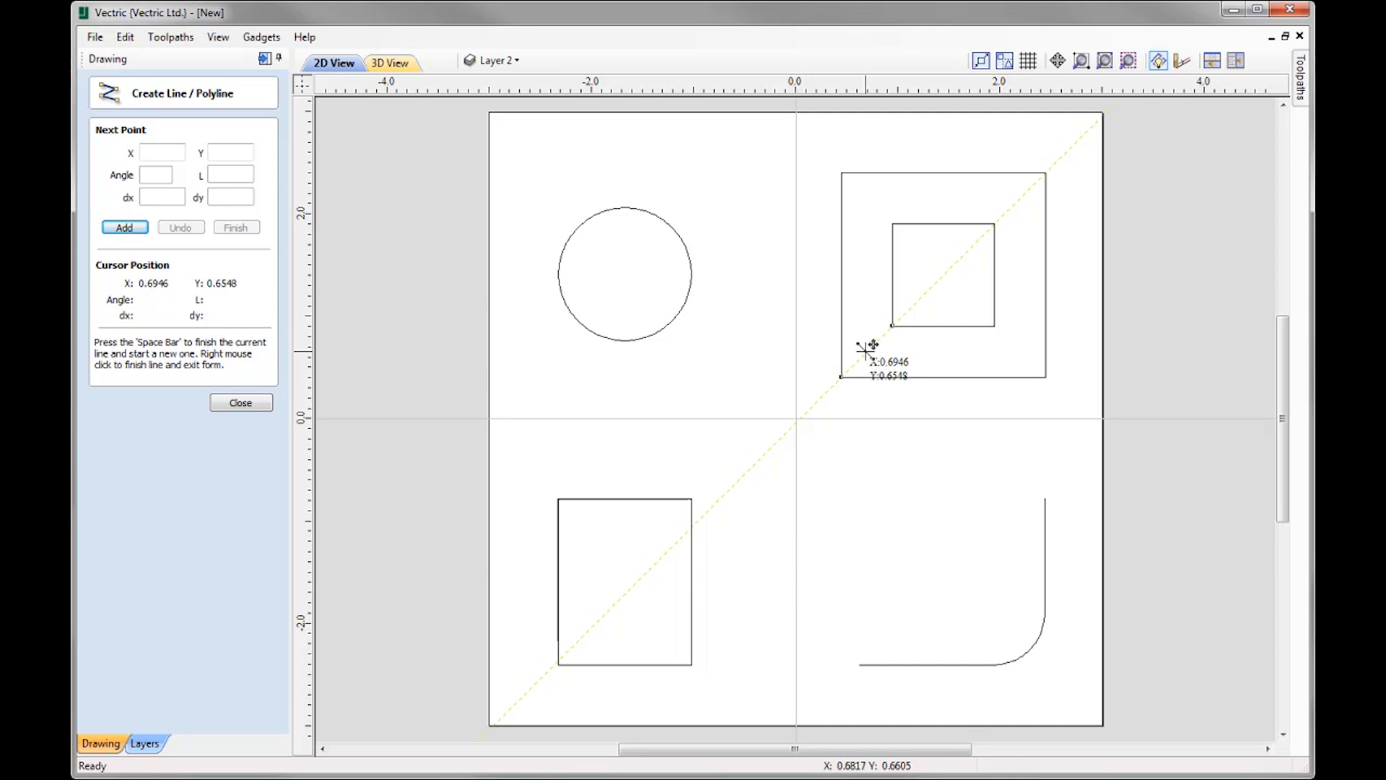
left_click(866, 351)
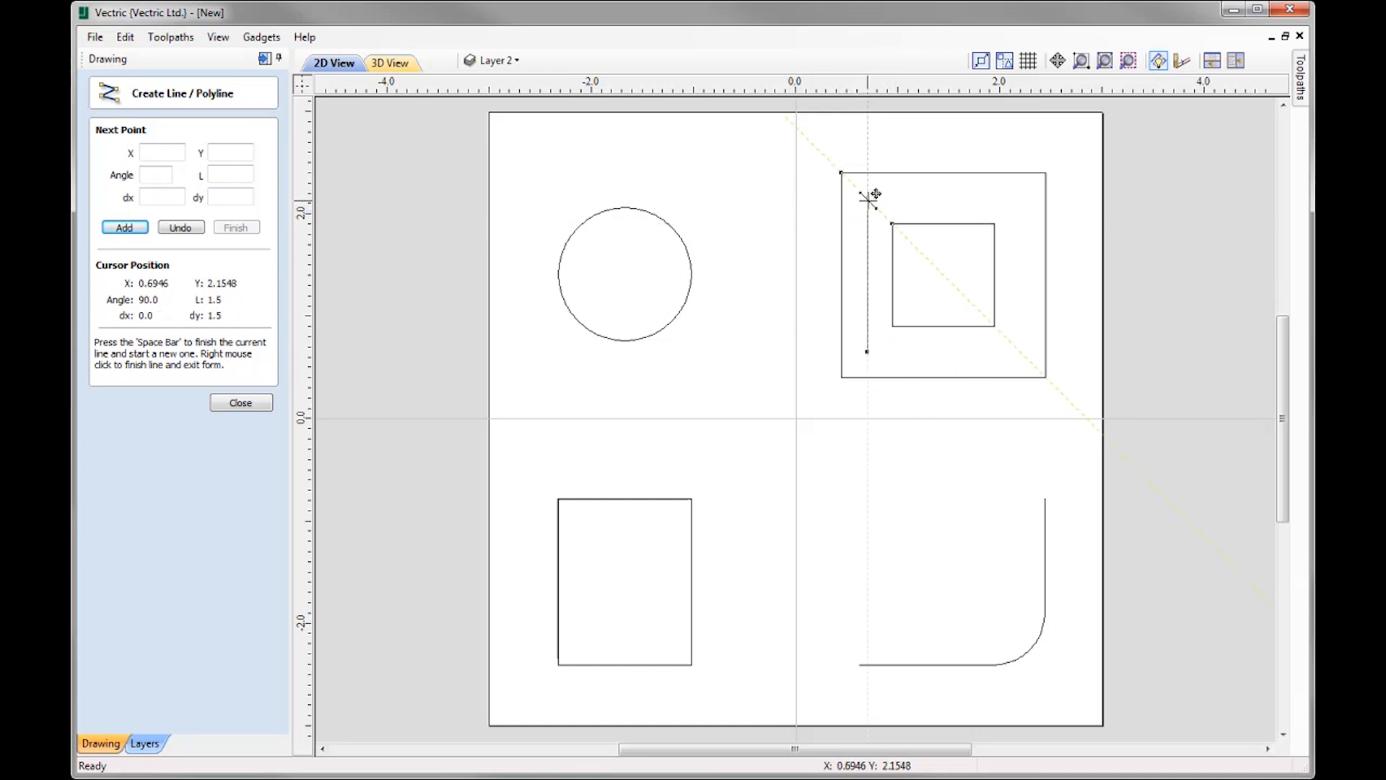
left_click(867, 198)
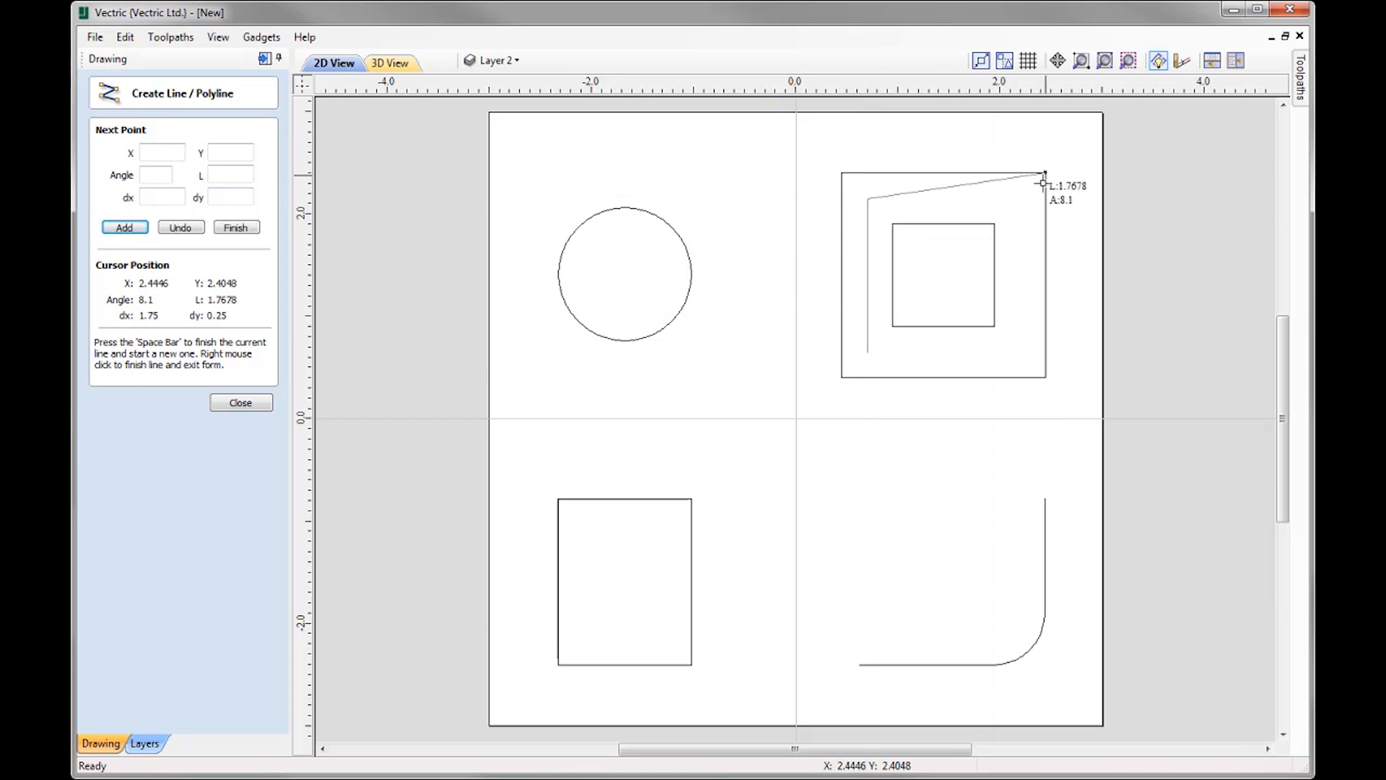
left_click(1019, 197)
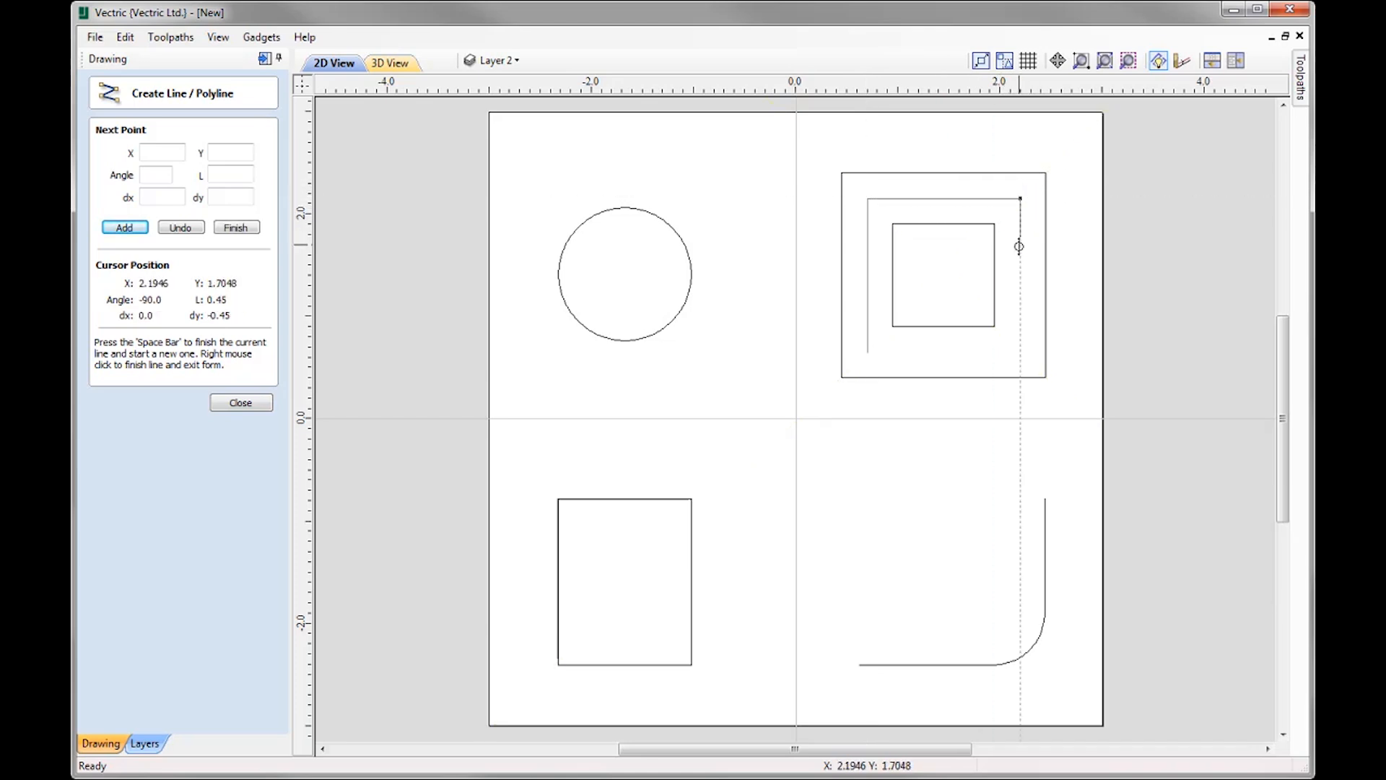
left_click(1020, 351)
left_click(868, 352)
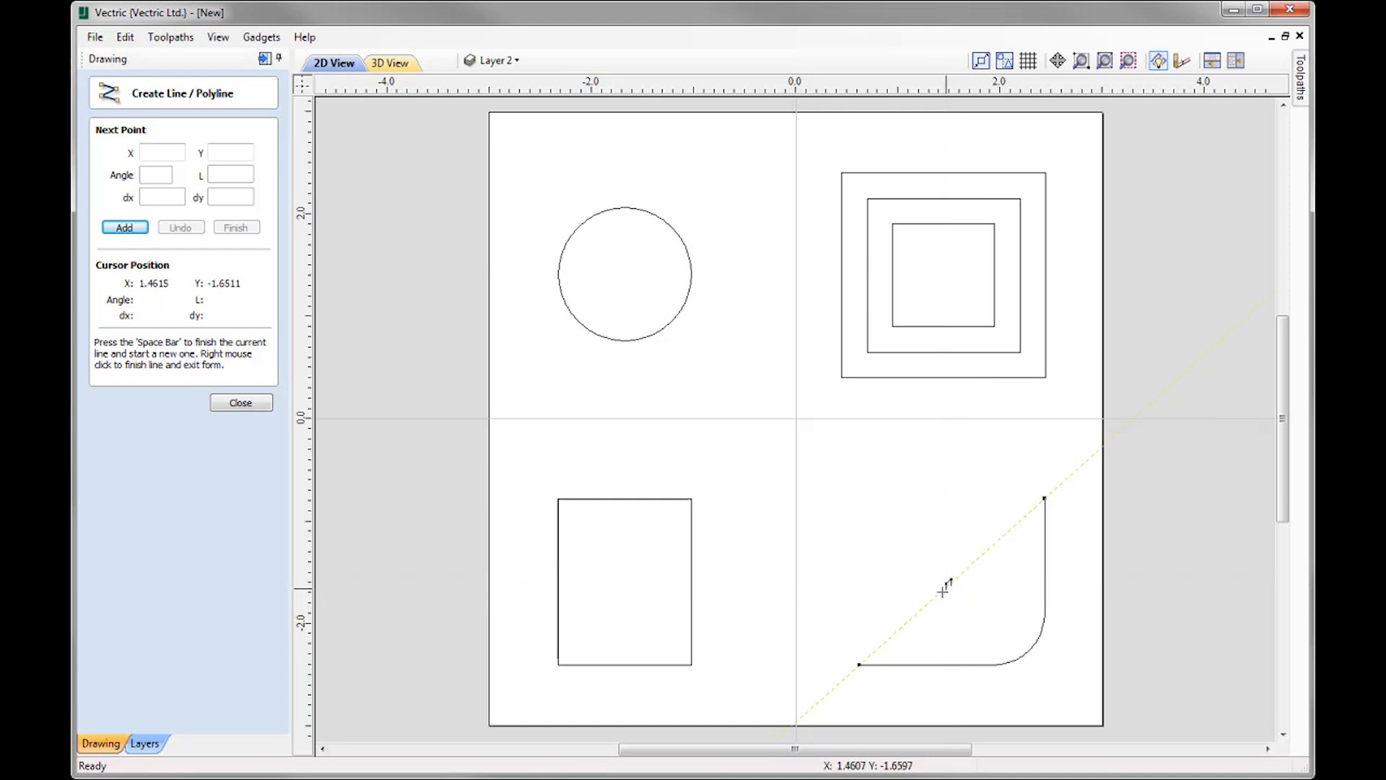
Step: Draw a diagonal line about 1.3 inches long on the alignment between the two ends of the open curved vector
left_click(906, 622)
left_click(1004, 535)
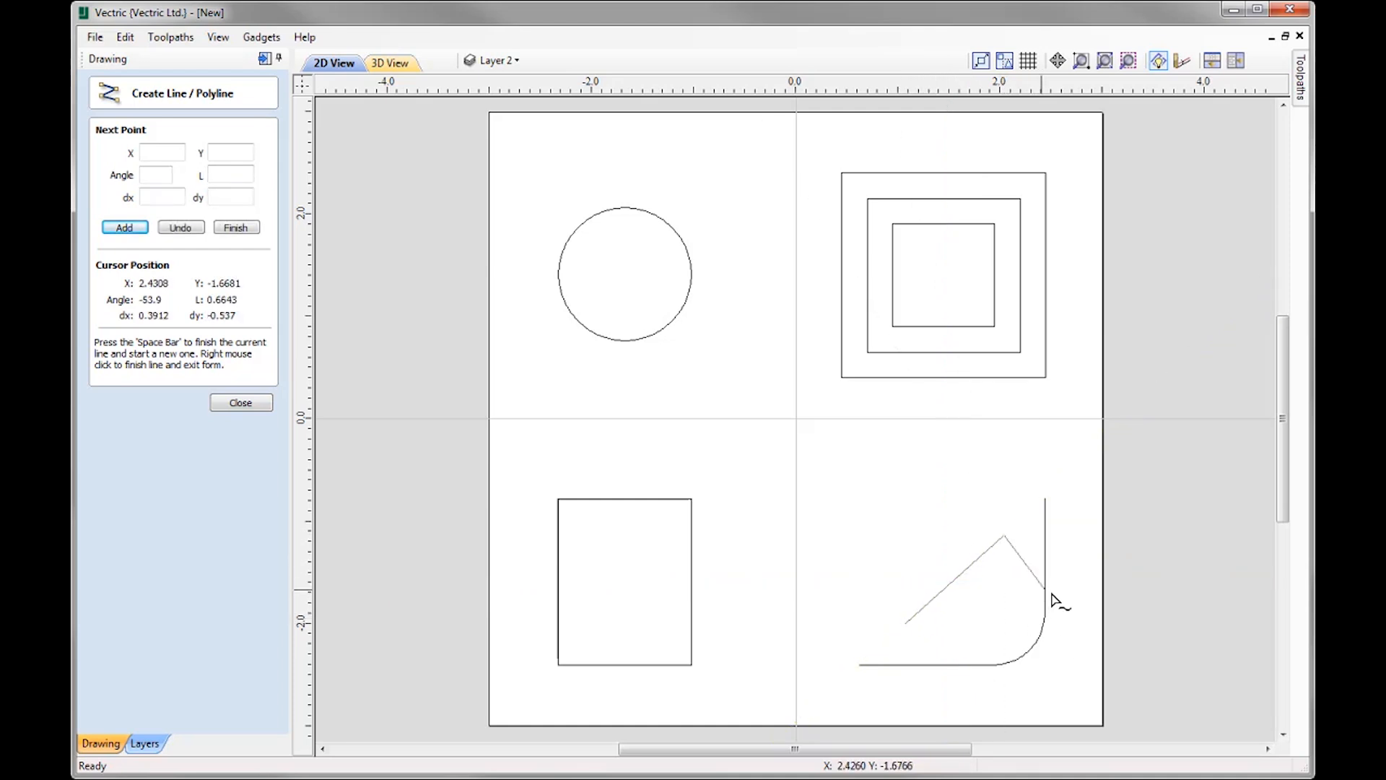
right_click(1033, 664)
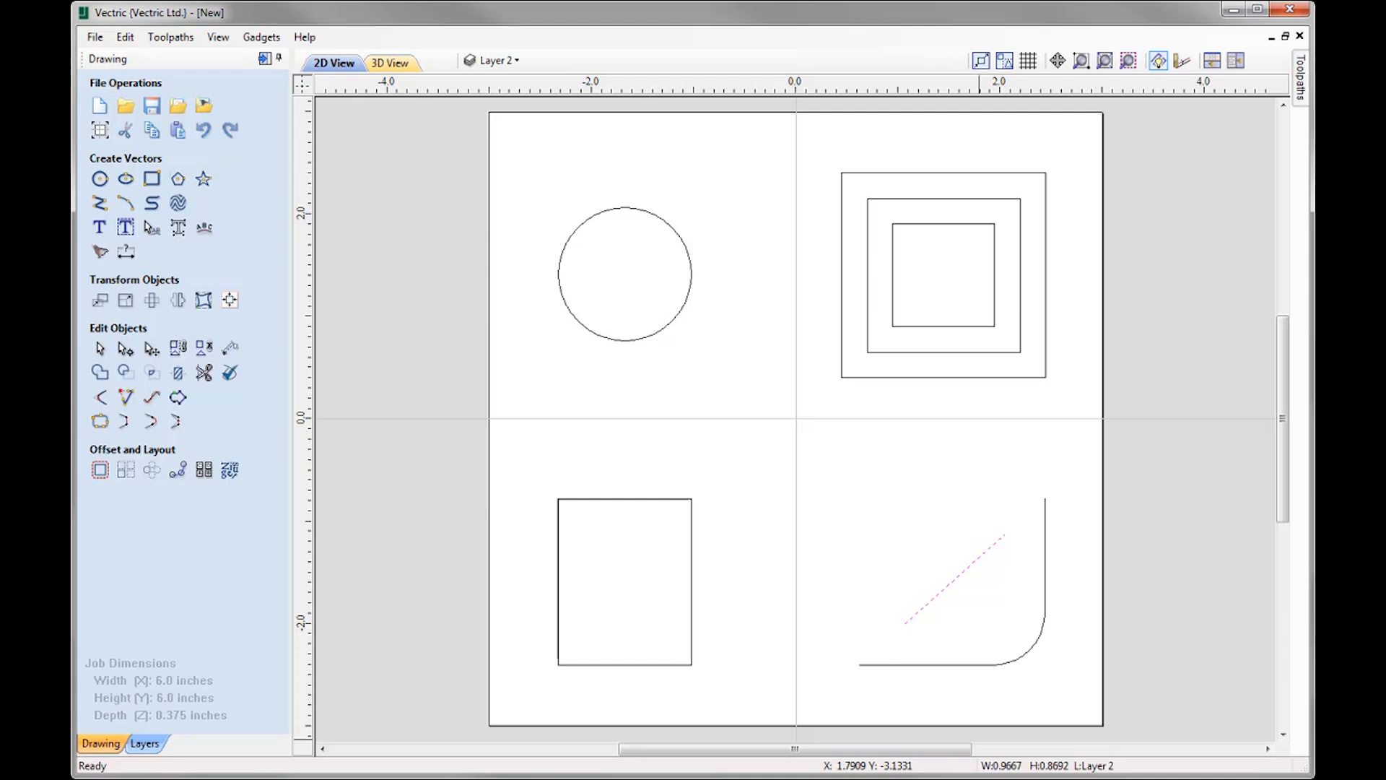
left_click(977, 736)
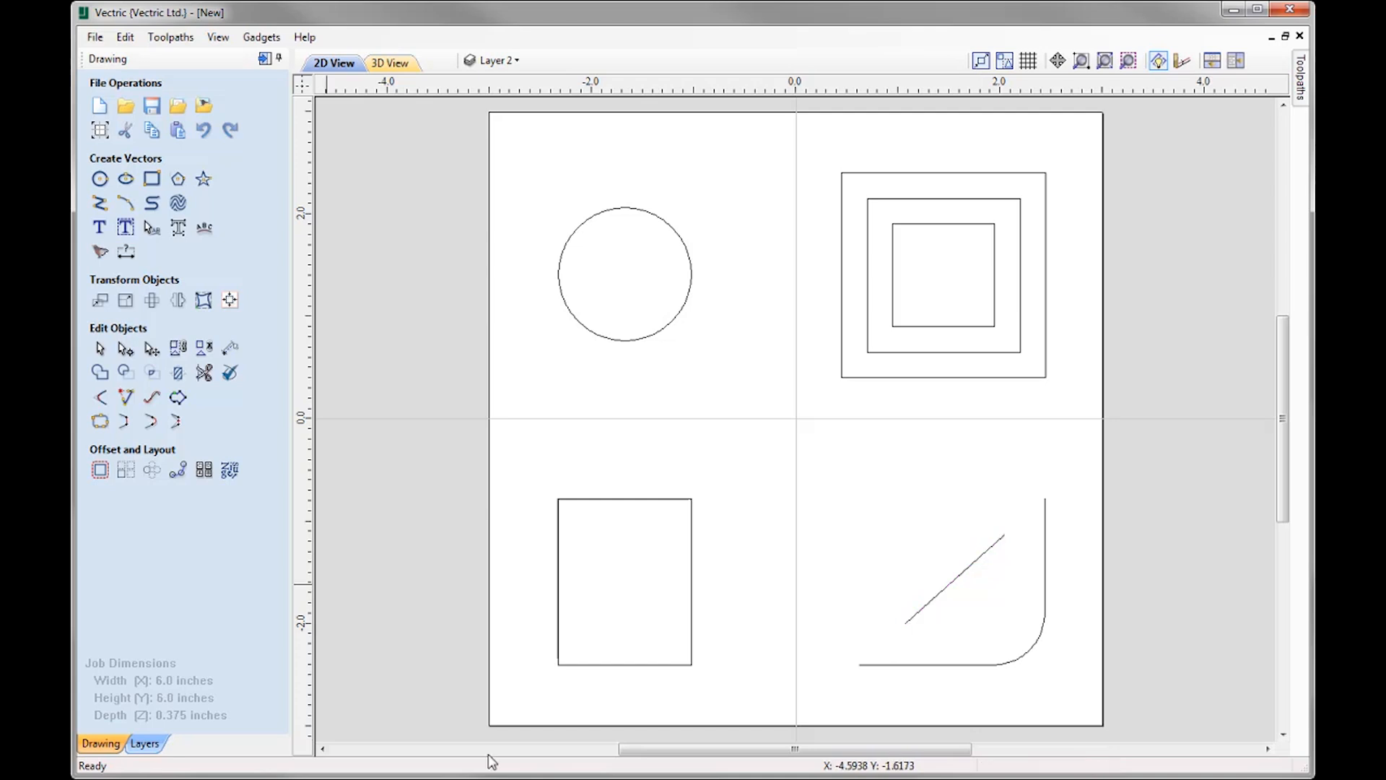
Step: Delete the rectangle below the circle, the diagonal line by the curved vector and the middle of the three nested squares
left_click(588, 665)
key("Delete")
left_click(952, 581)
key("Delete")
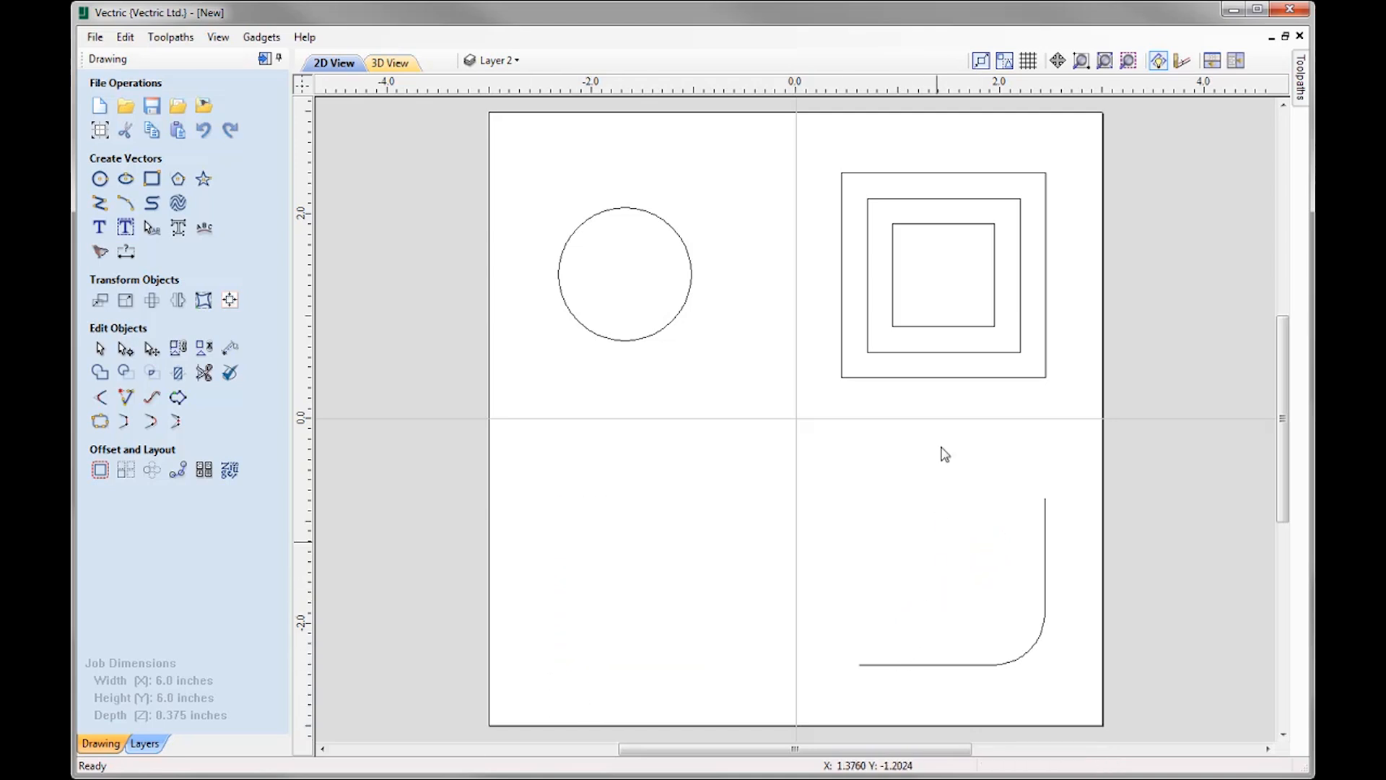
left_click(958, 355)
key("Delete")
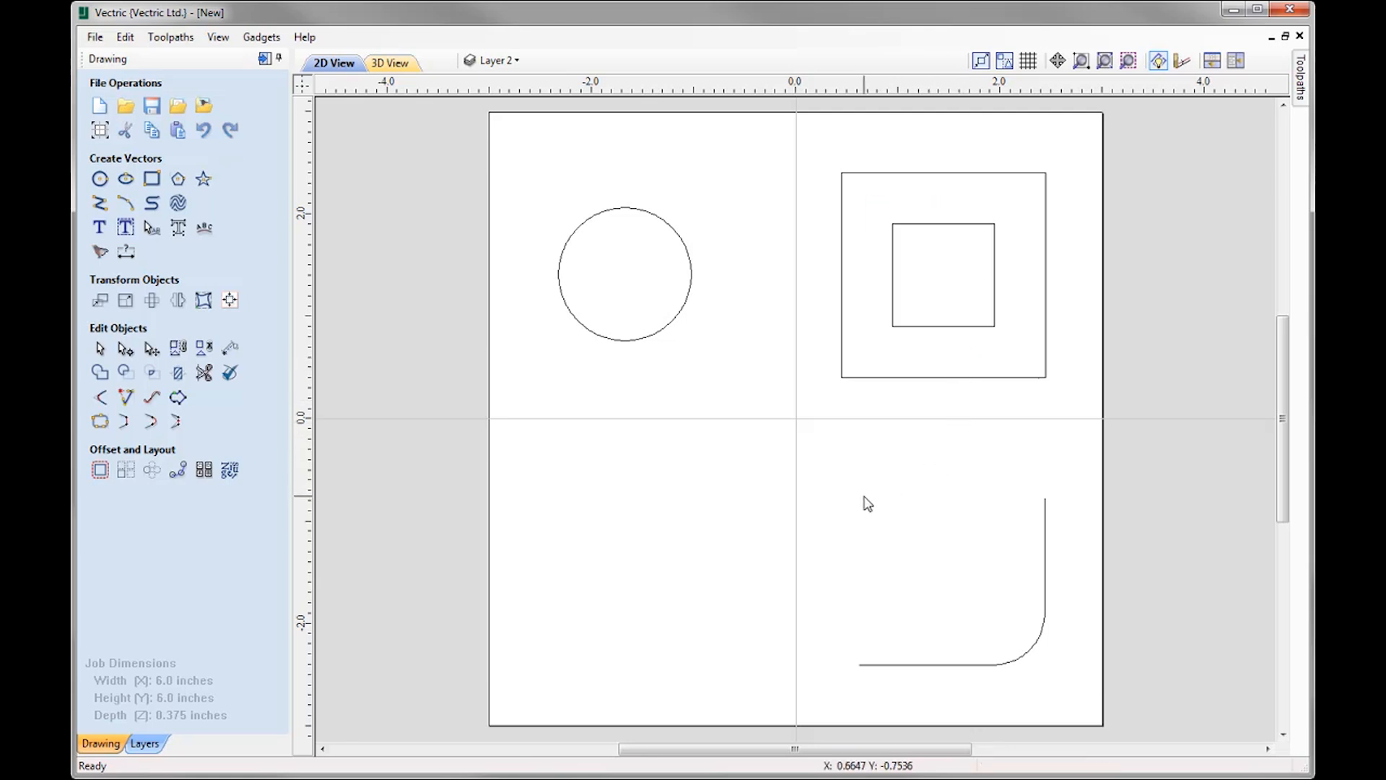
Step: Move the inner 1-inch square below the circle, centred under it and with its base level with the curved vector's bottom line
left_click(967, 328)
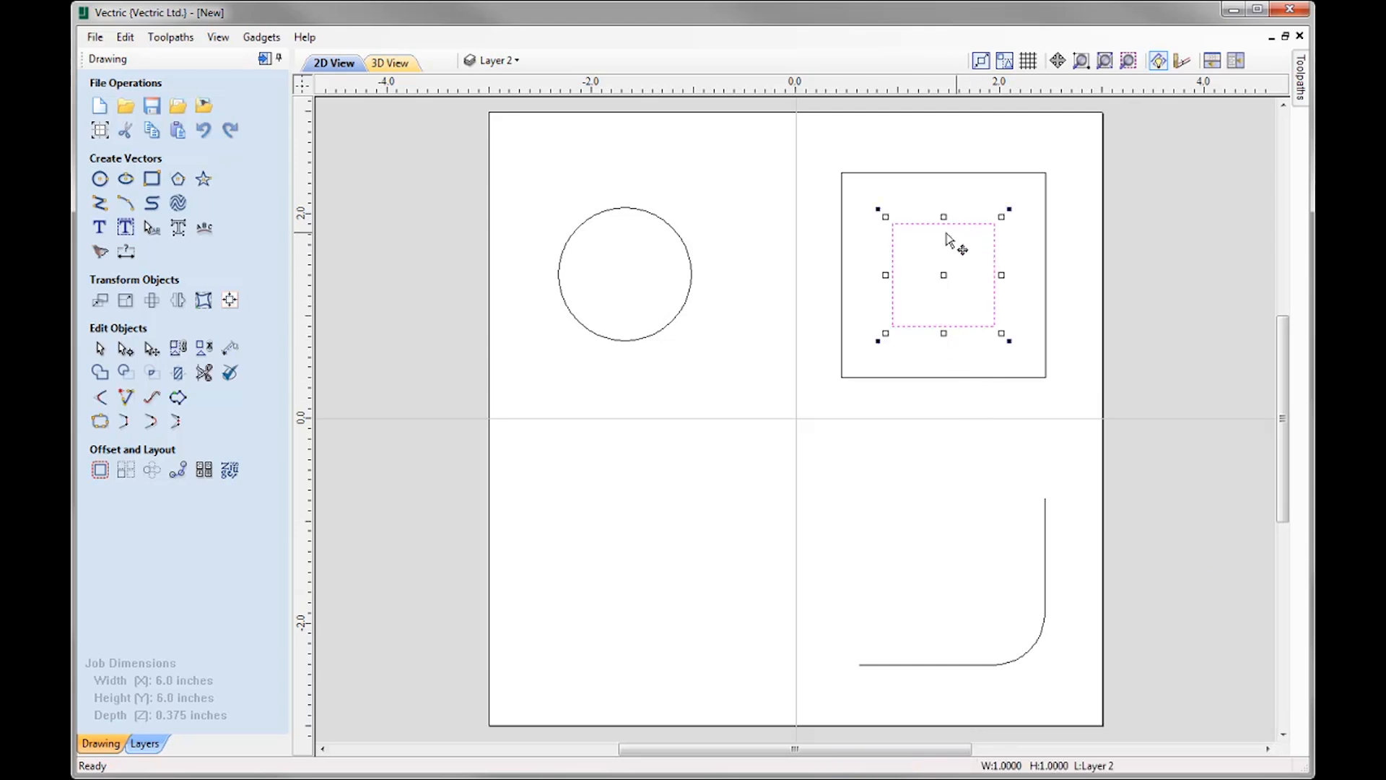
left_click_drag(915, 224, 722, 559)
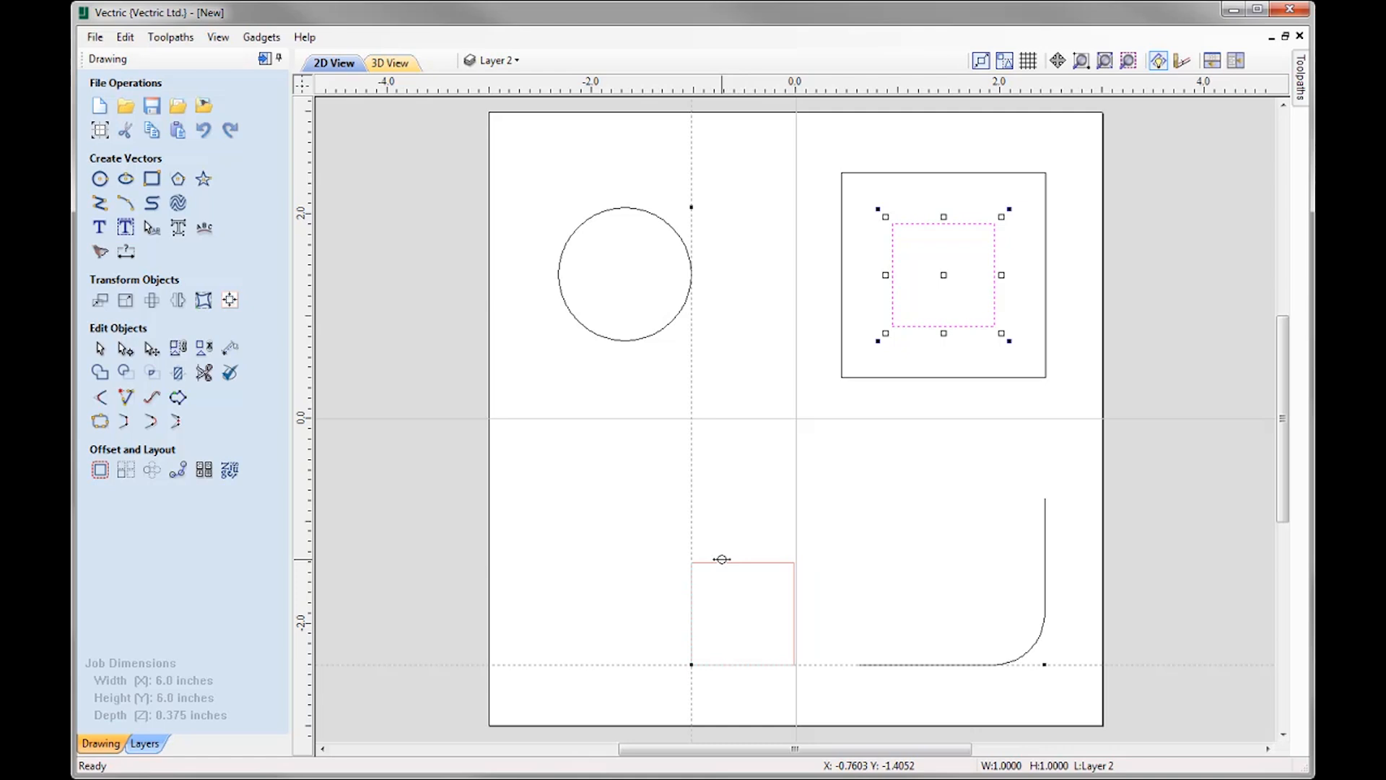
left_click_drag(722, 558, 722, 559)
left_click_drag(722, 559, 722, 559)
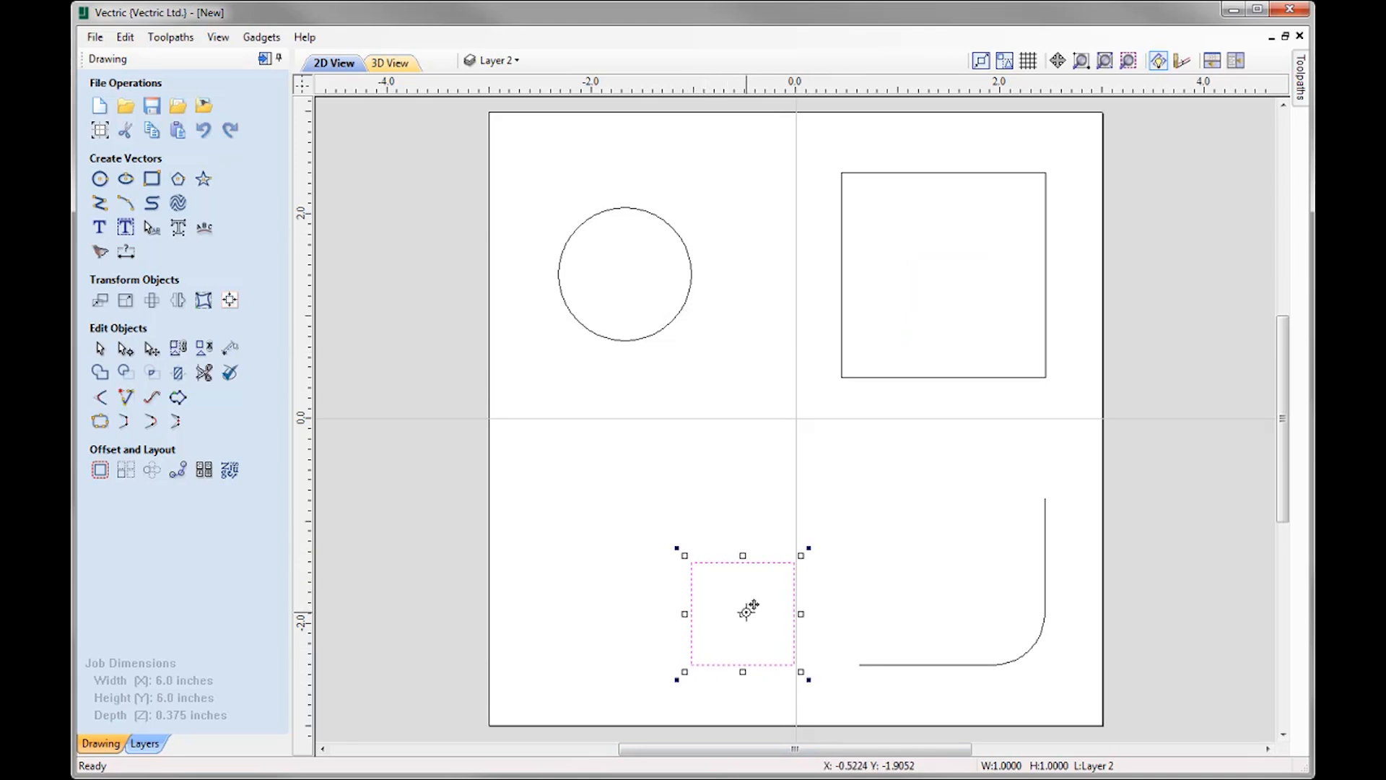
left_click_drag(748, 611, 755, 561)
left_click_drag(706, 442, 625, 614)
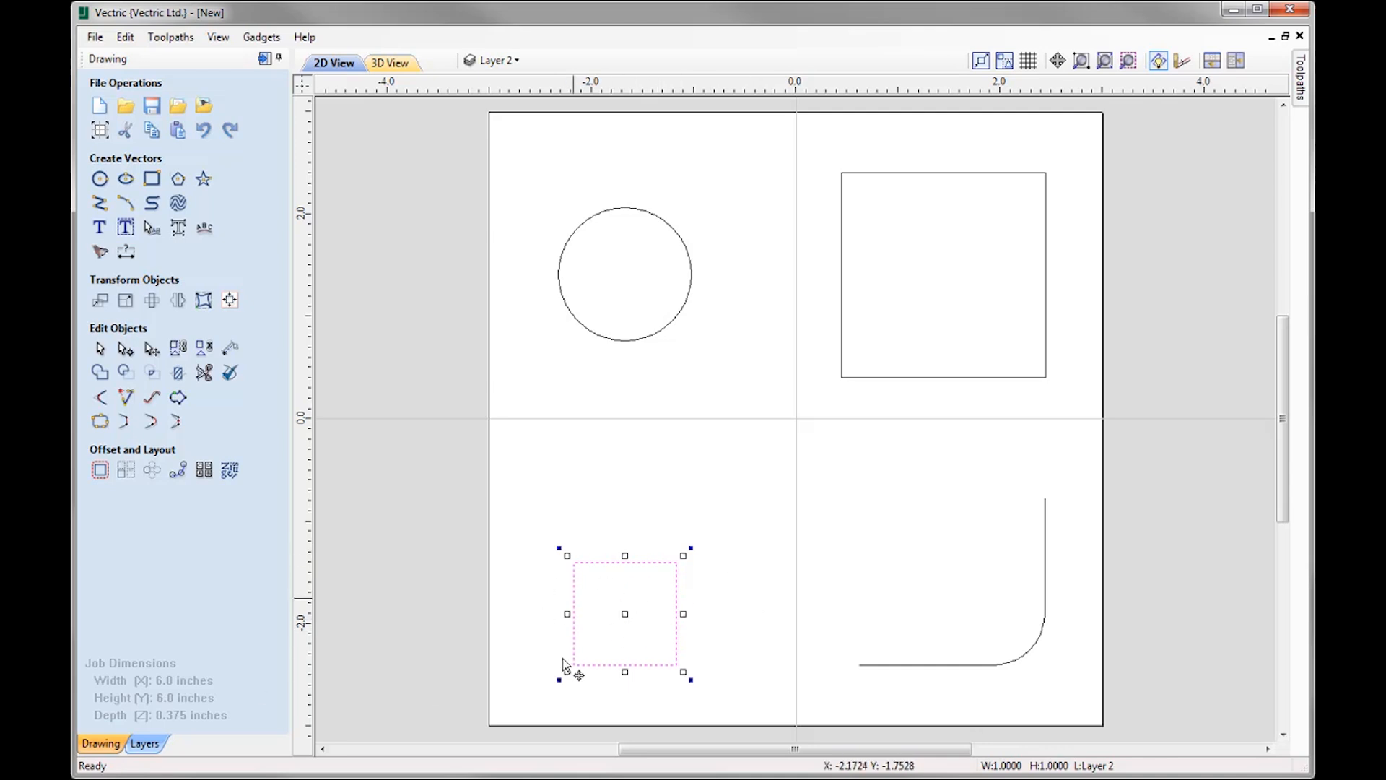
Step: Node-edit the small square, moving its upper-right start node up onto the circle's vertical centreline
key("n")
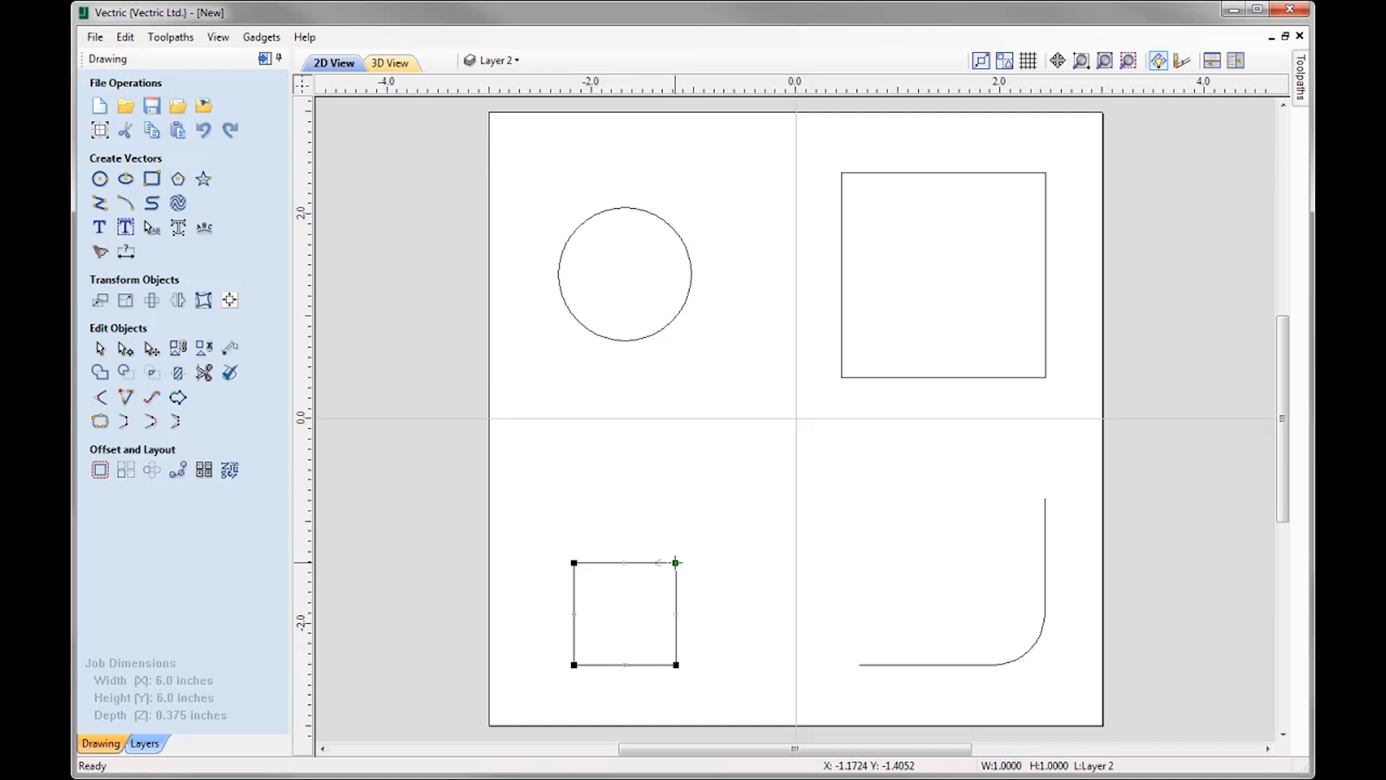
left_click_drag(676, 562, 625, 508)
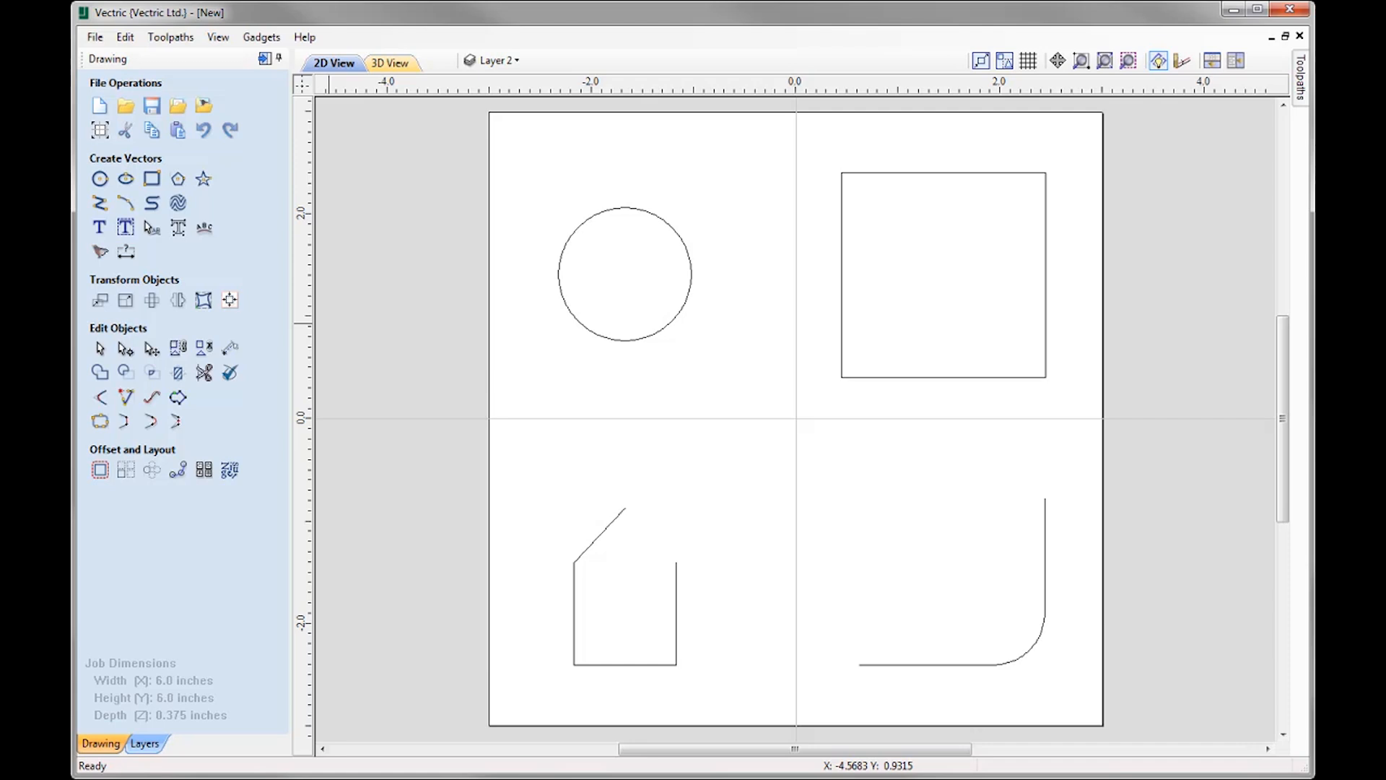
Step: Hide Layer 2 and make Layer 1 the active layer
left_click(496, 60)
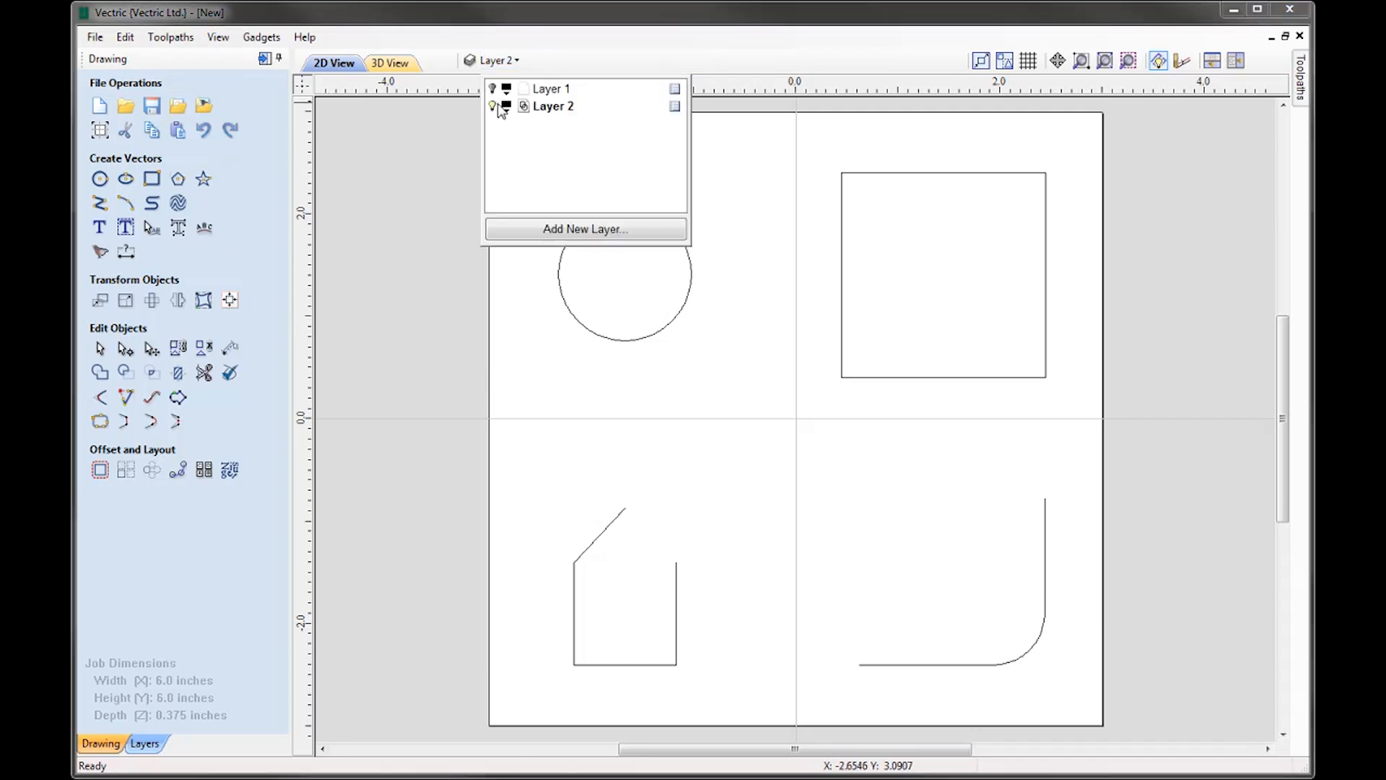
left_click(494, 107)
left_click(541, 89)
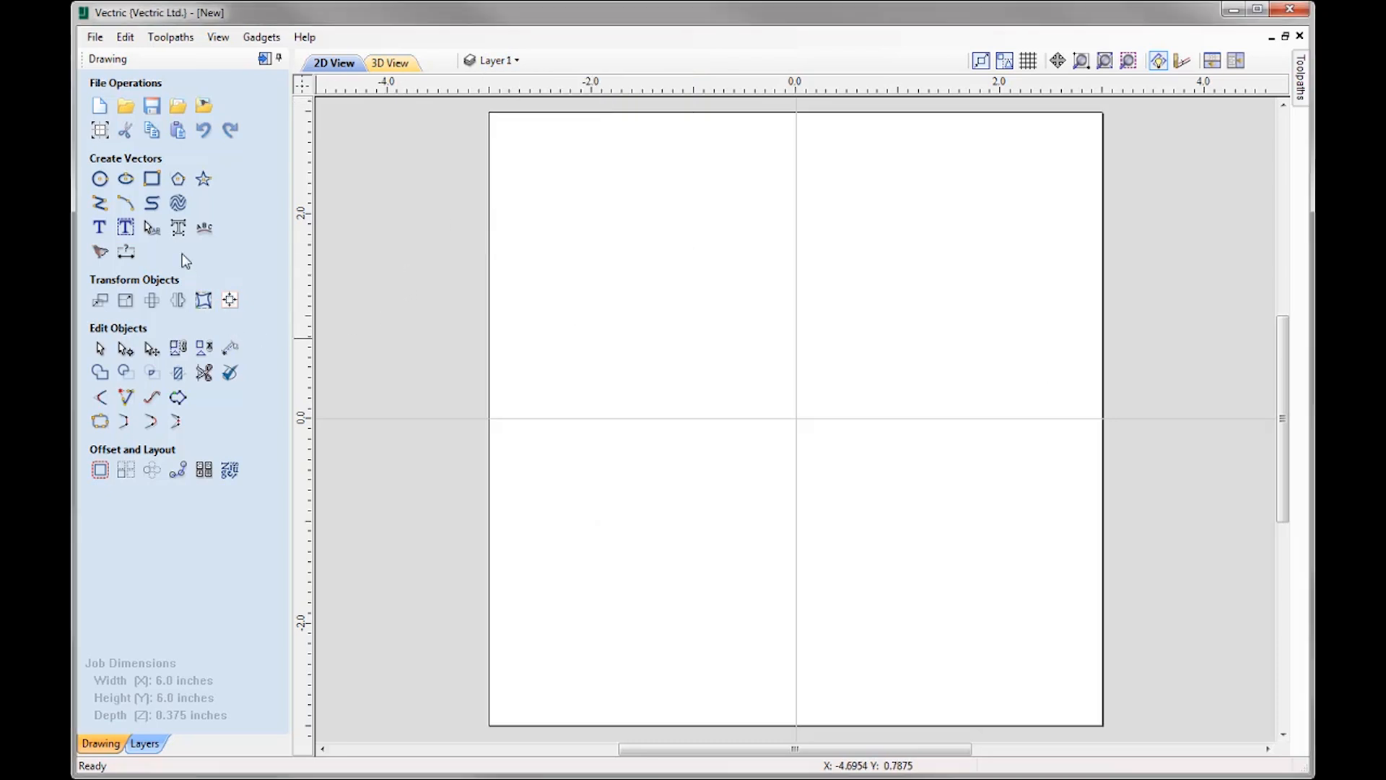
Step: Draw a 2-inch diameter circle in the job's upper-left quarter, centred at about X -1.64, Y 1.30
left_click(100, 179)
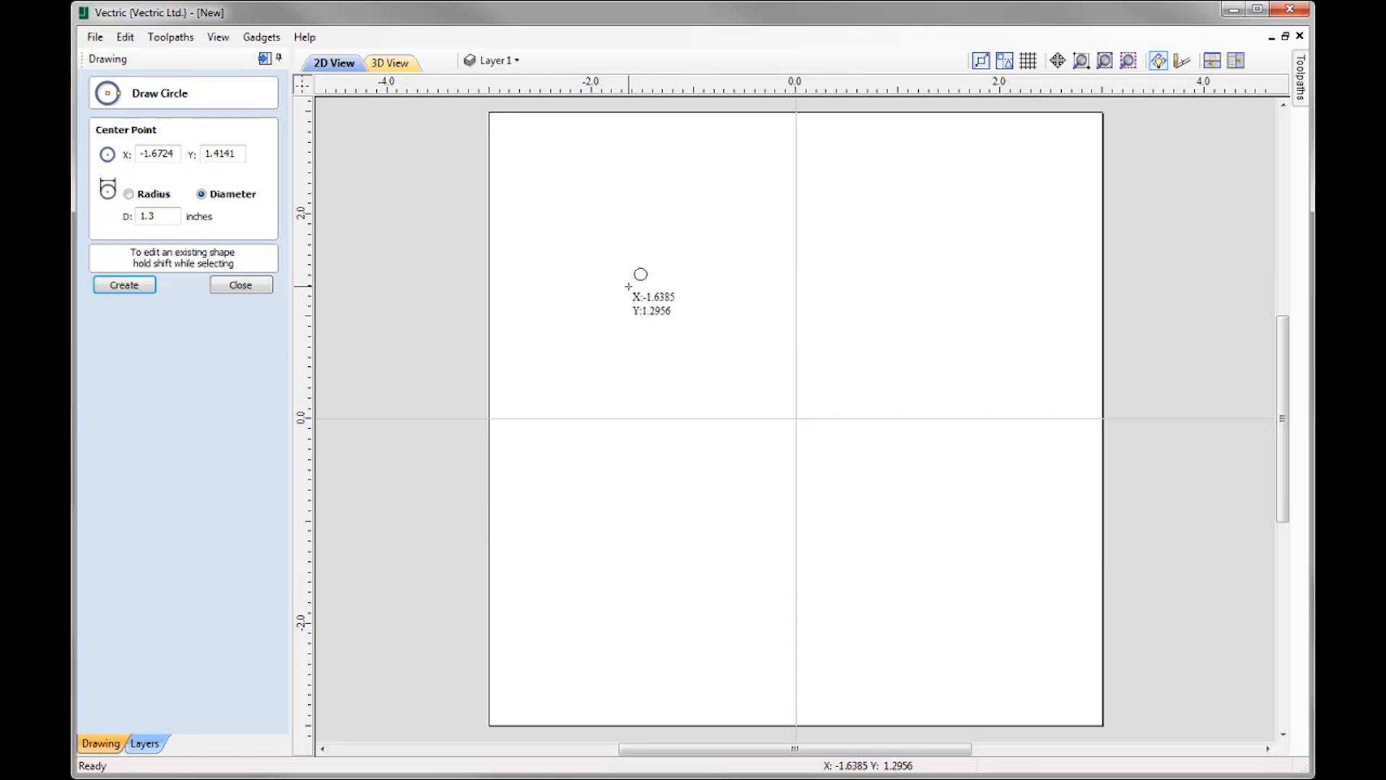
left_click_drag(628, 287, 653, 330)
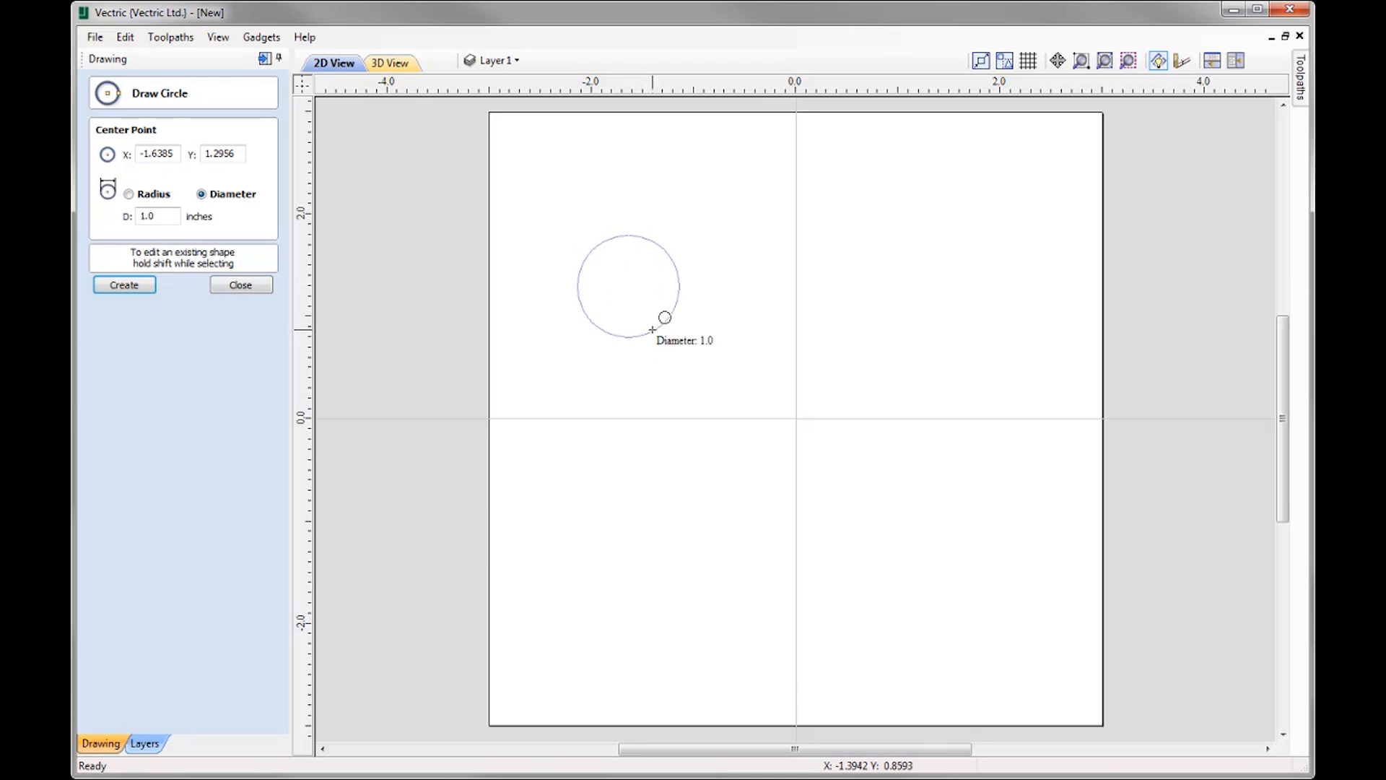
left_click_drag(653, 330, 651, 306)
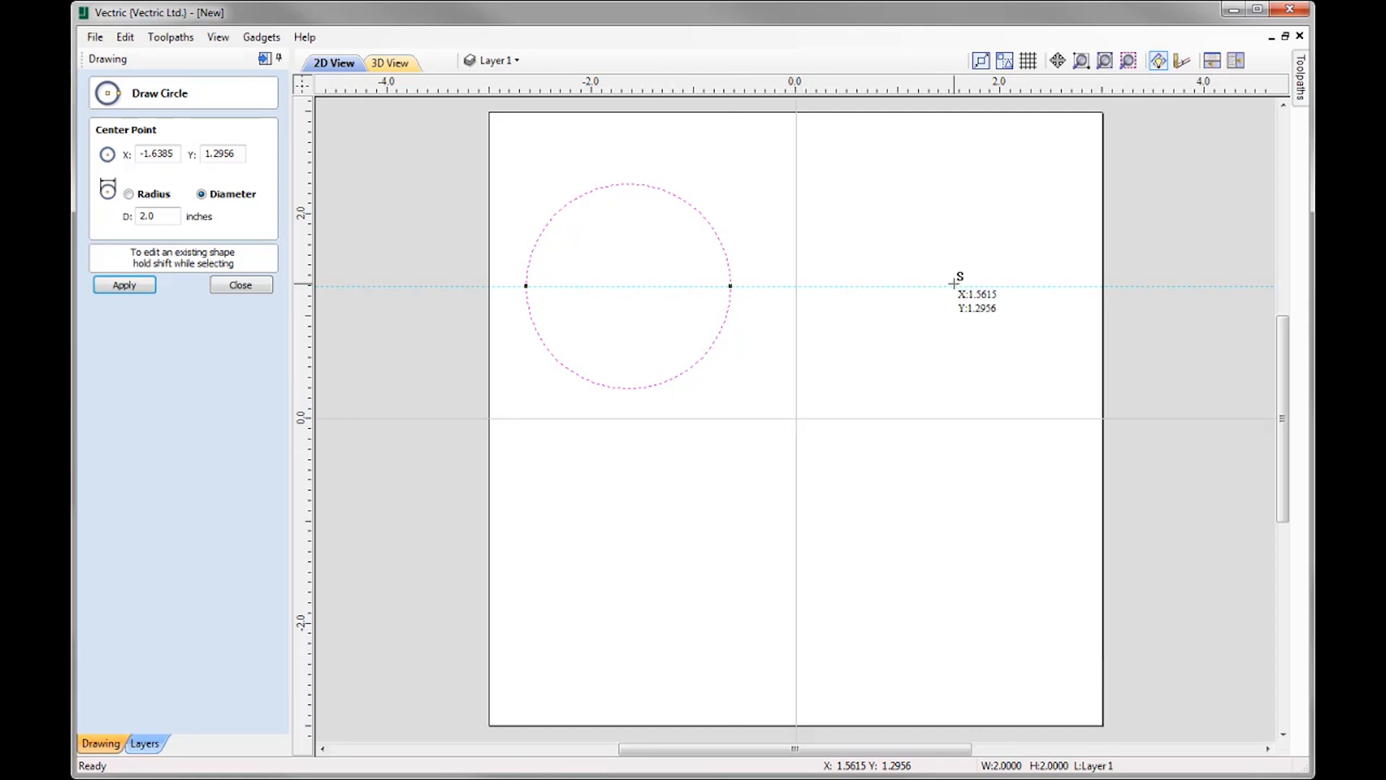
Step: Draw a second 2-inch diameter circle in the upper-right quarter, centred at about X 1.56 and level with the first circle's centre
left_click_drag(953, 284, 960, 298)
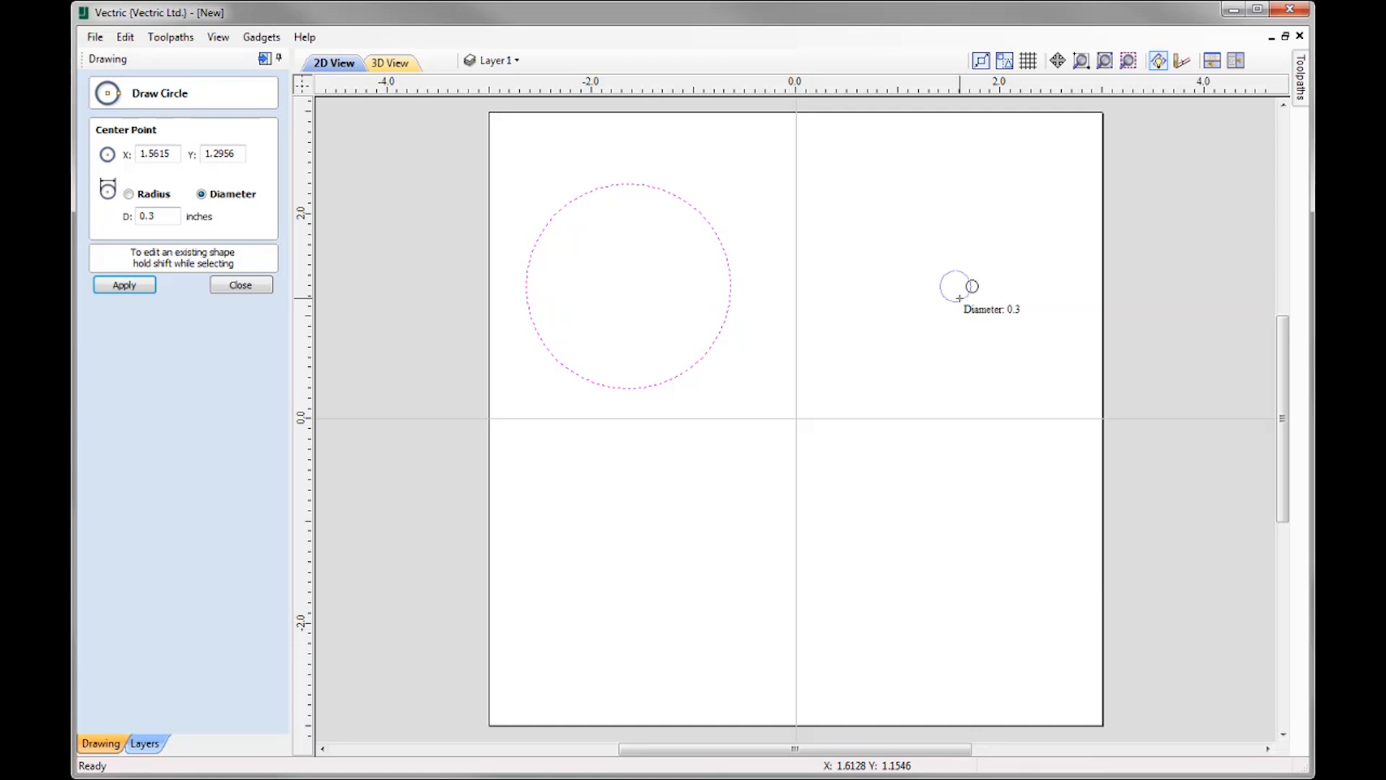
type("2")
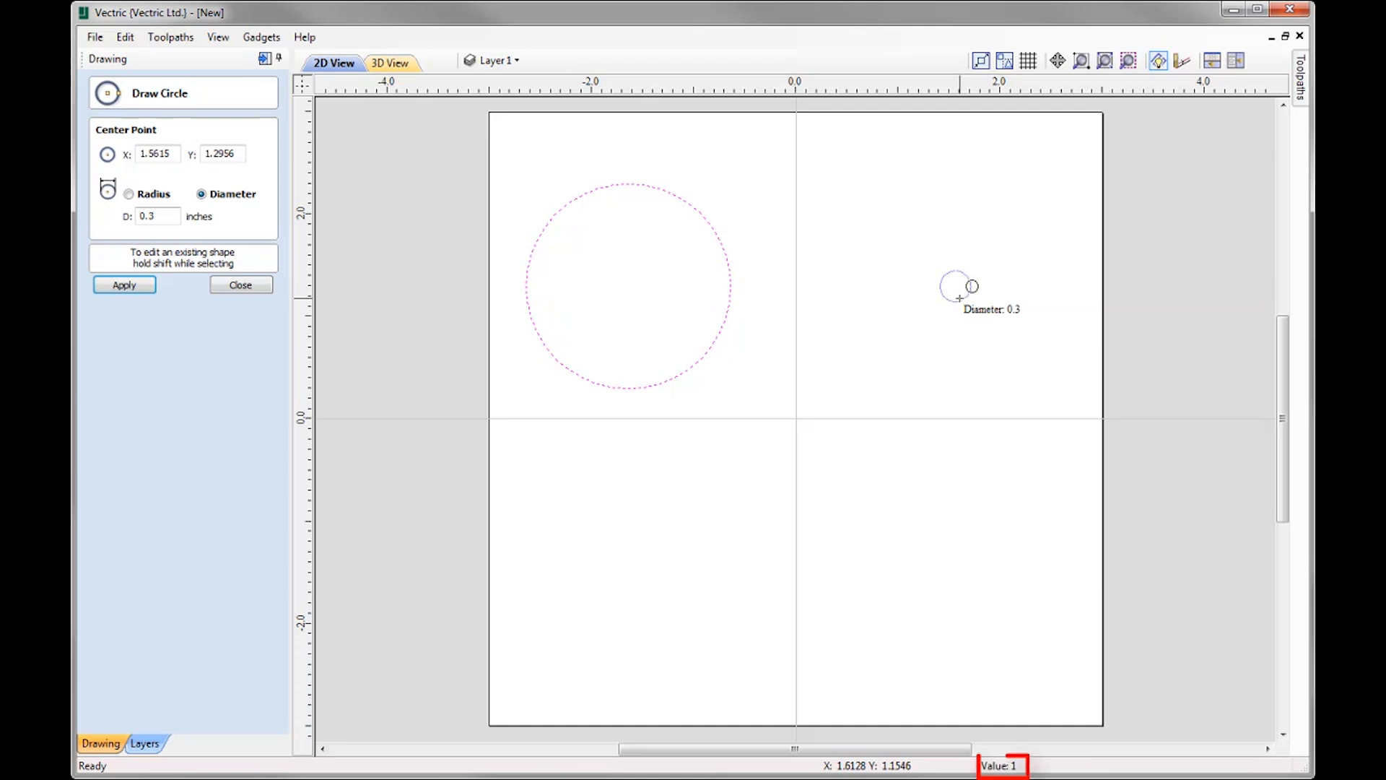
key("Return")
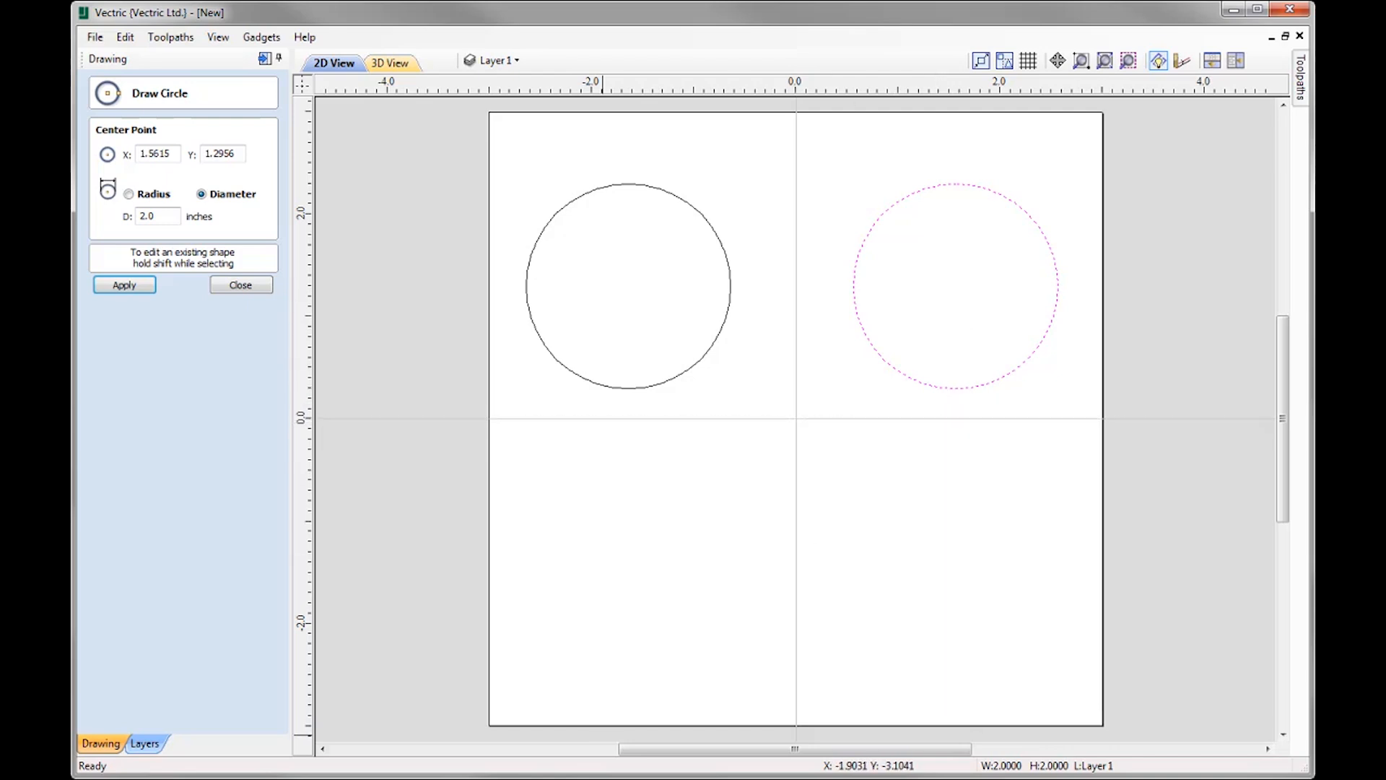
left_click(250, 283)
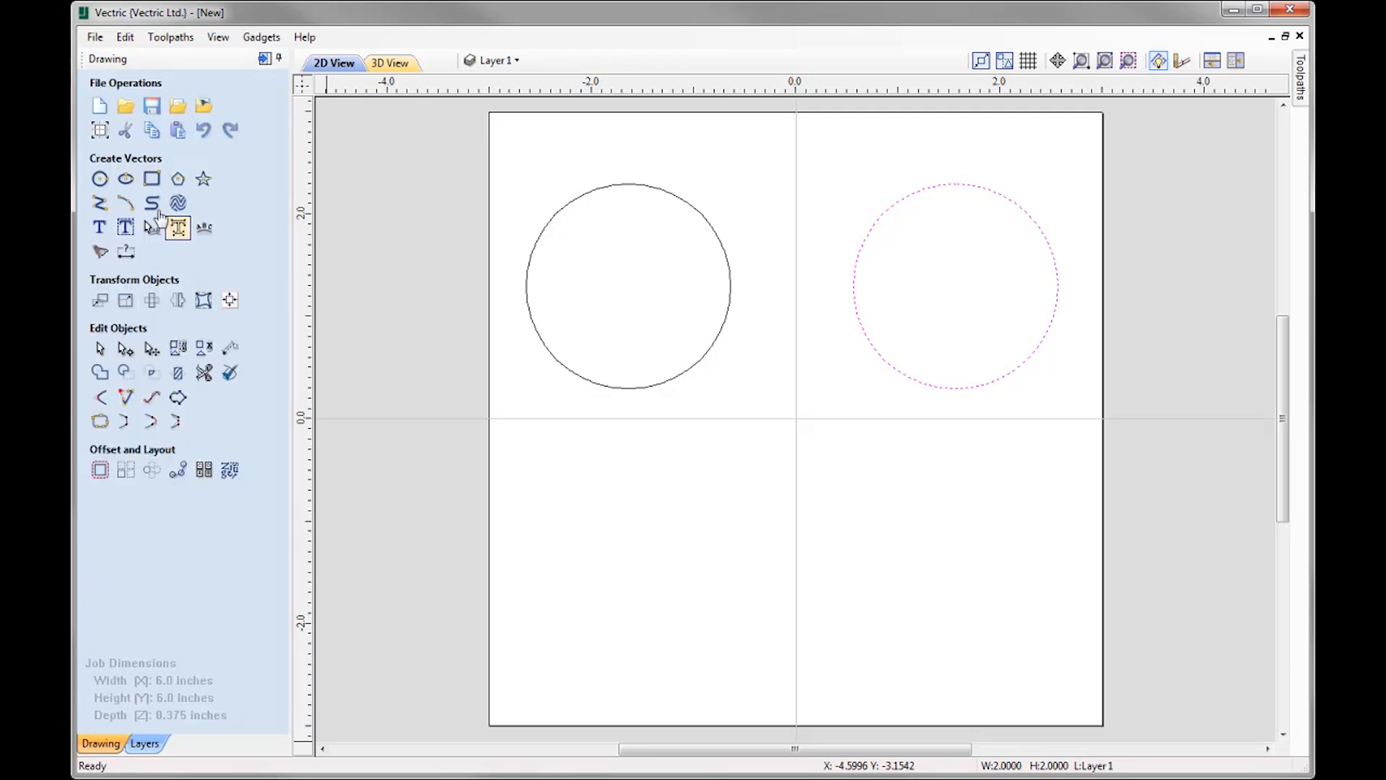
Step: Draw a square-cornered rectangle 1 inch wide and 1 inch high below the left circle
left_click(149, 190)
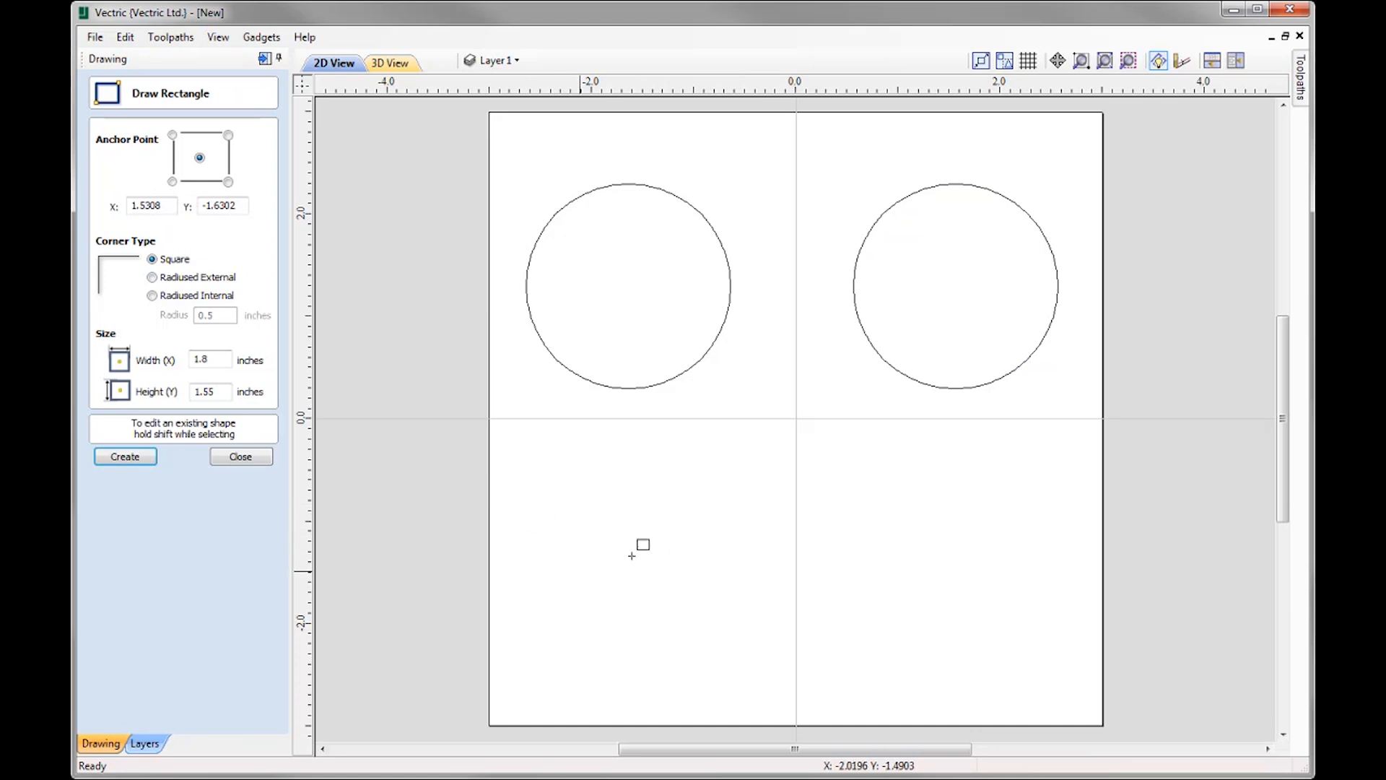
left_click_drag(597, 523, 607, 529)
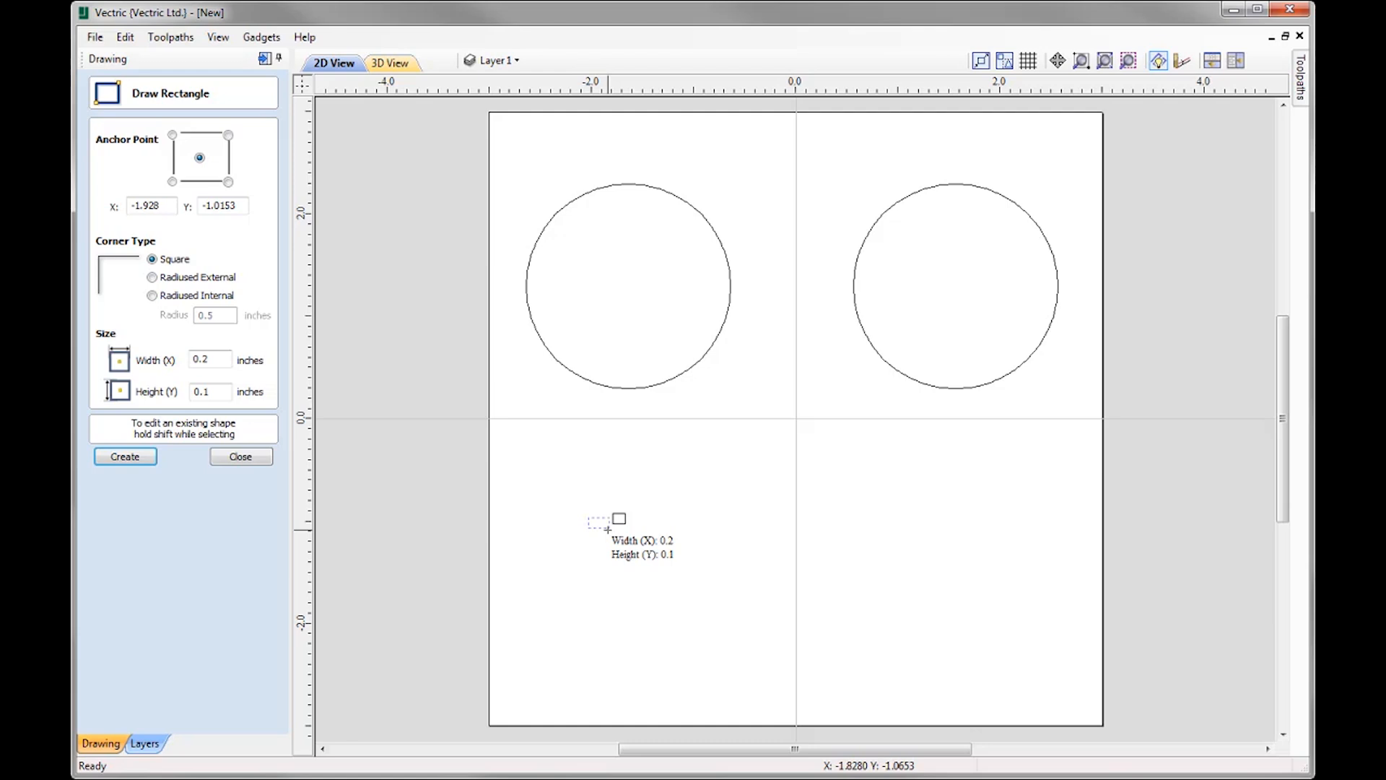
type("1")
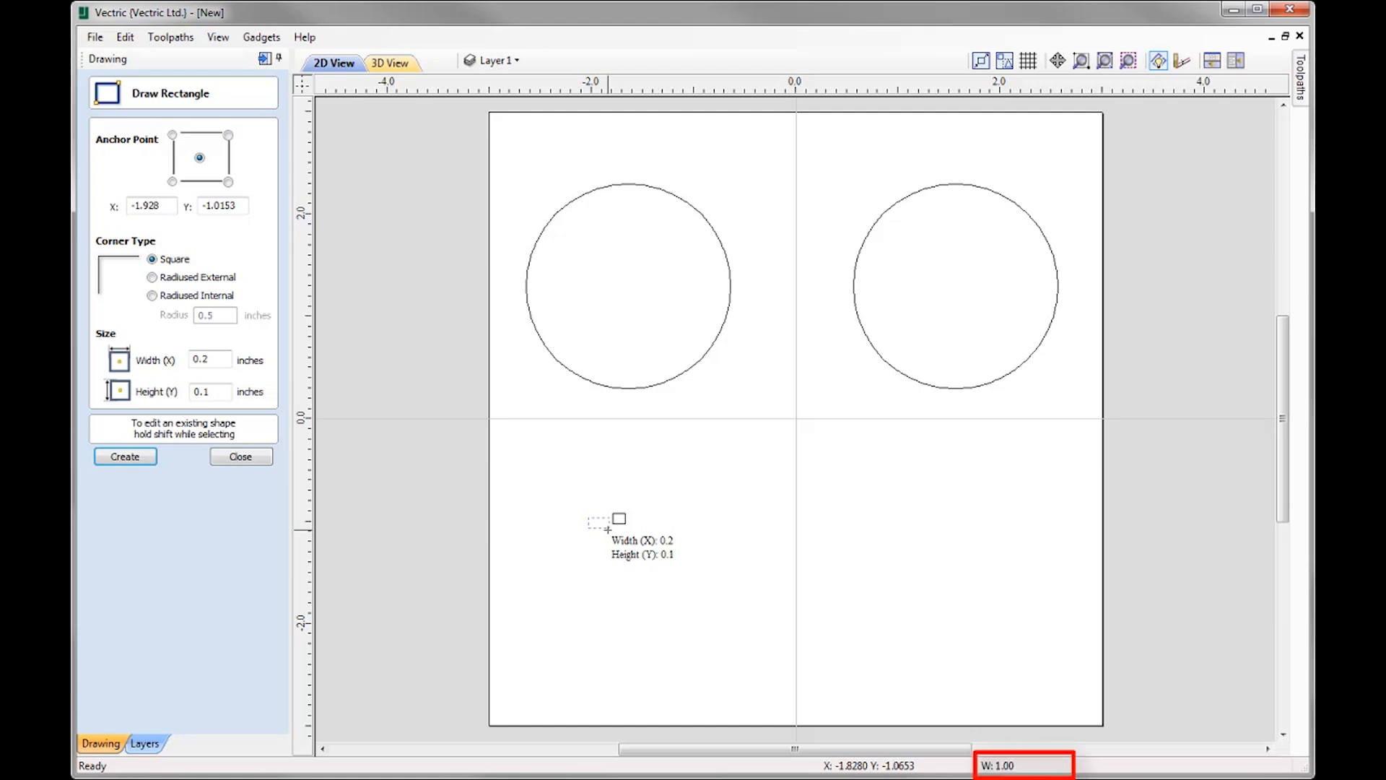
type("w")
key("Return")
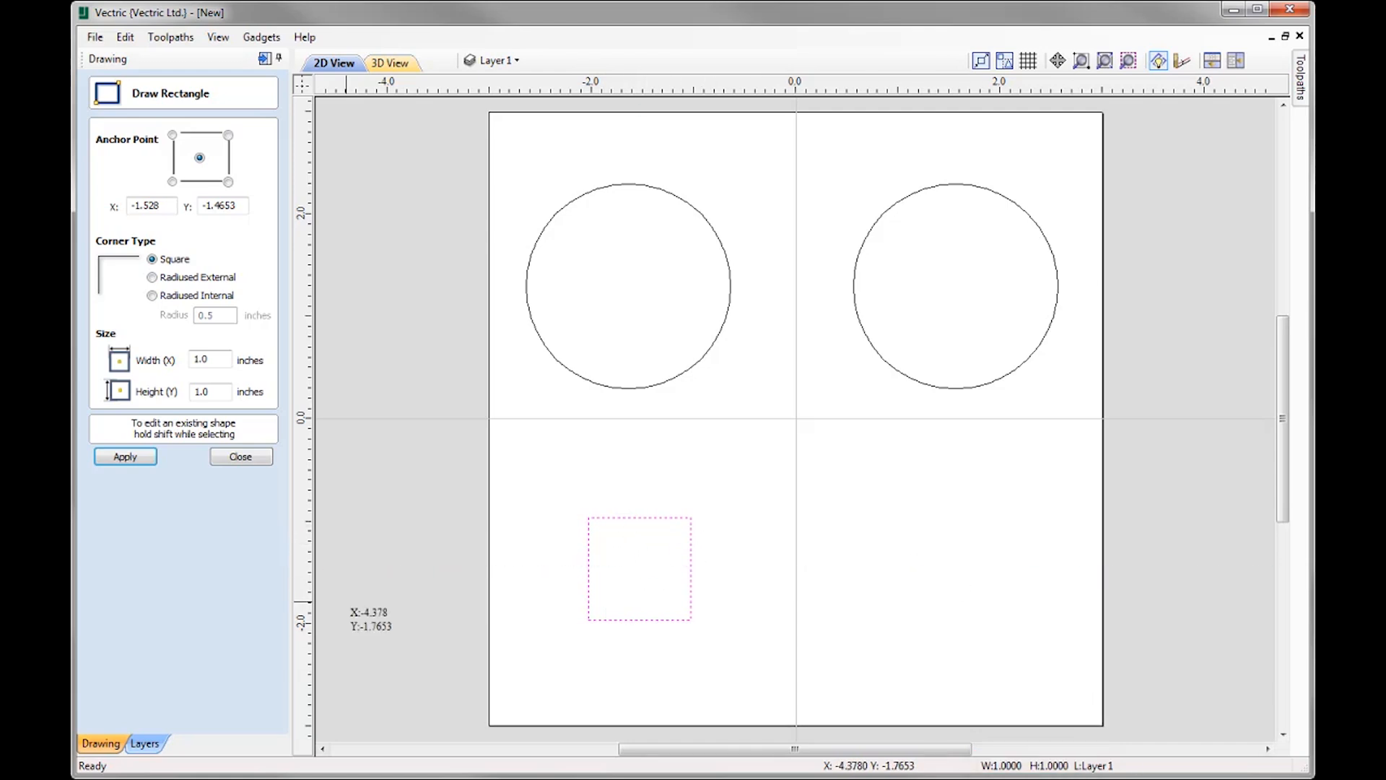
Step: Draw a square-cornered rectangle 3 inches wide and 2 inches high below the right circle
left_click_drag(840, 473, 855, 494)
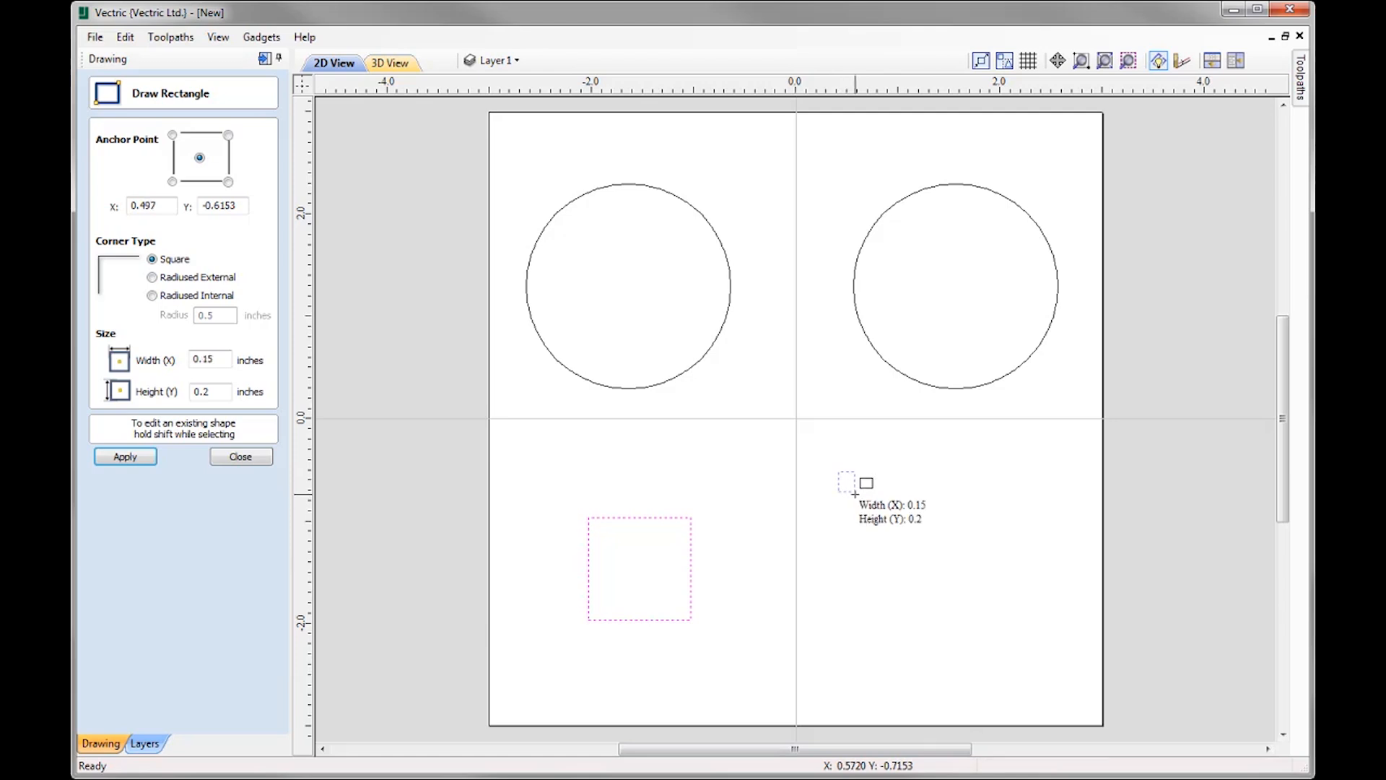
type("3")
key("w")
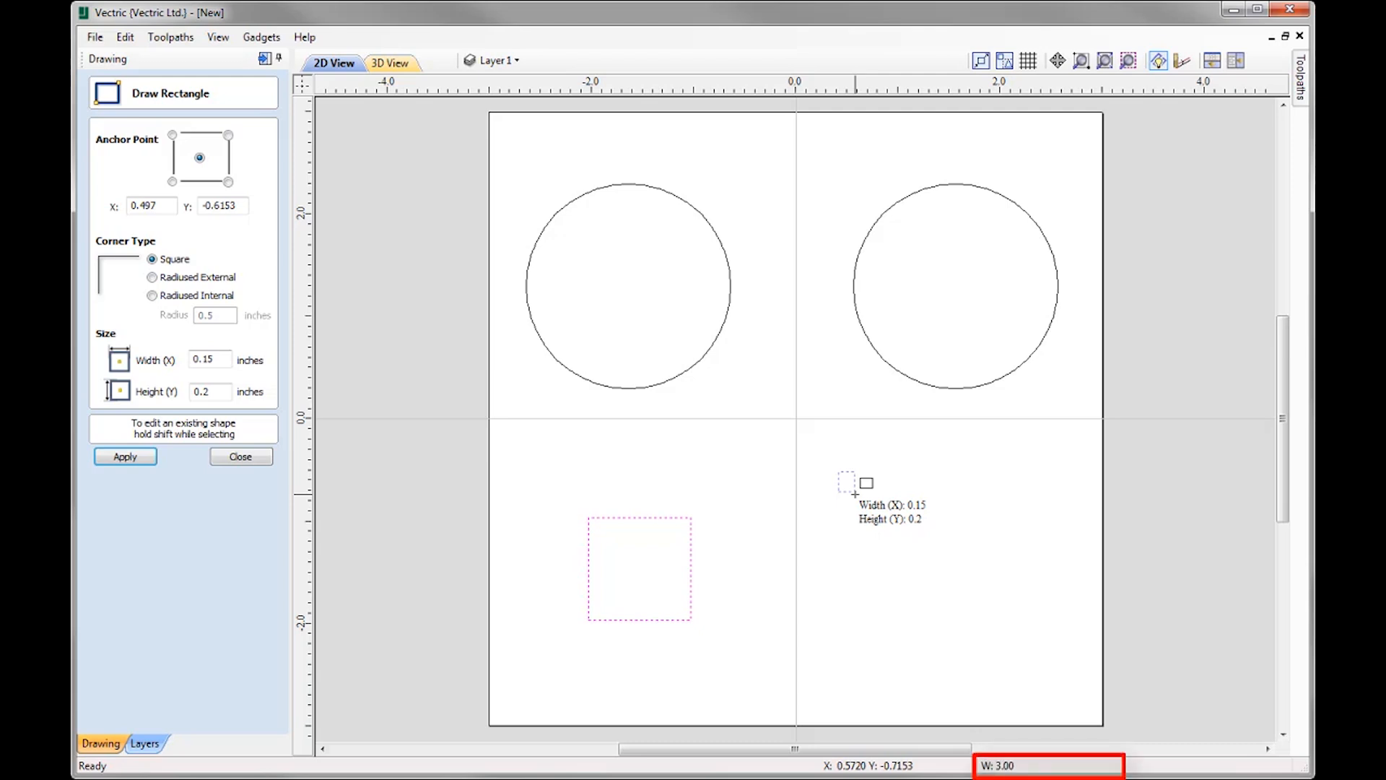
type("2h")
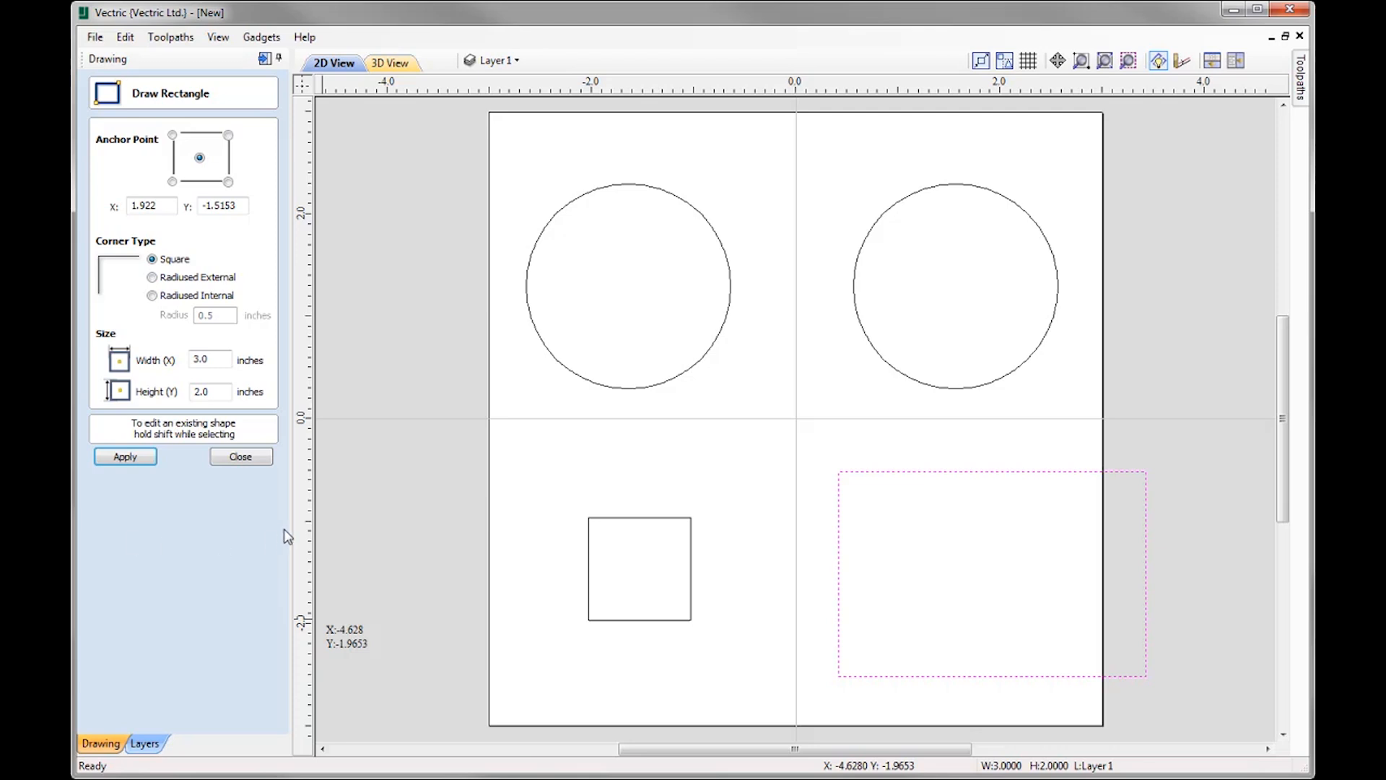
left_click(238, 458)
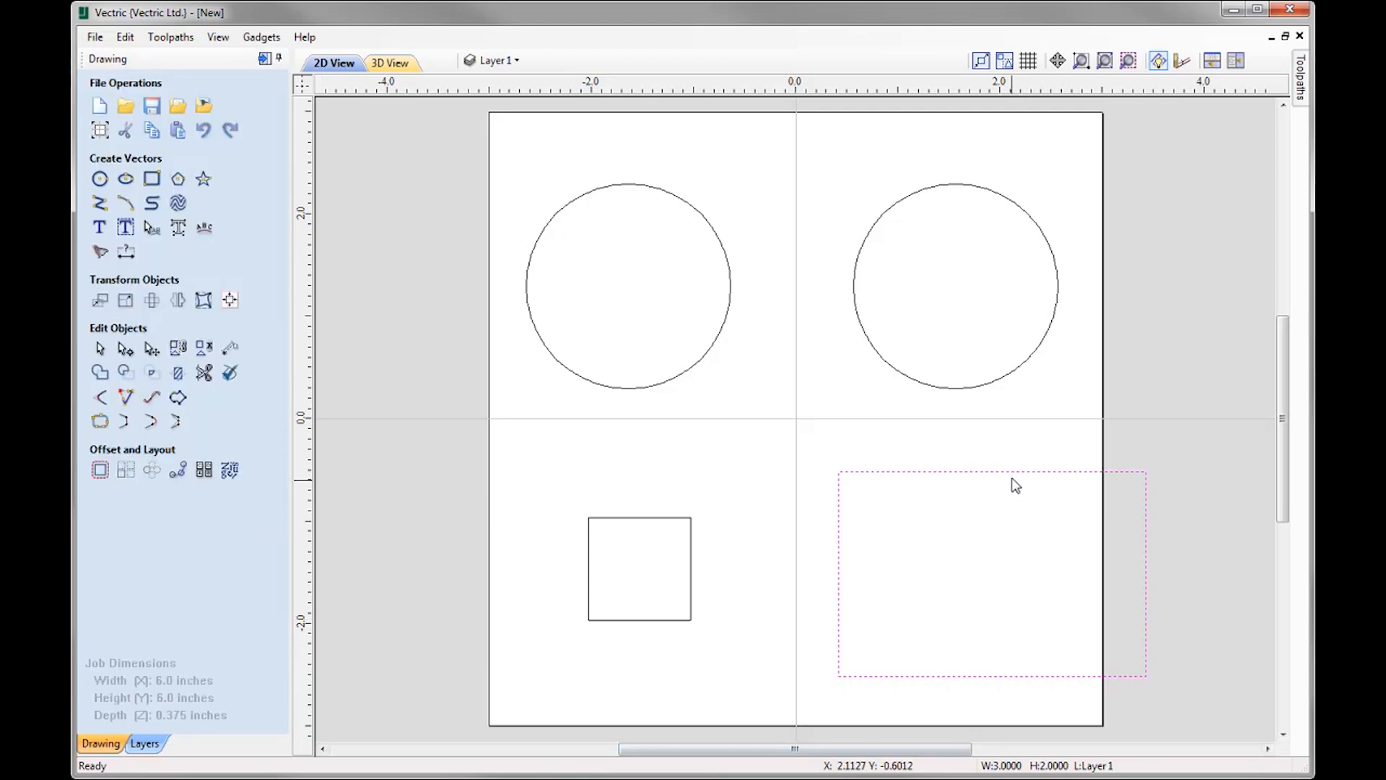
Step: Delete the 3 by 2 inch rectangle below the right circle
left_click(989, 530)
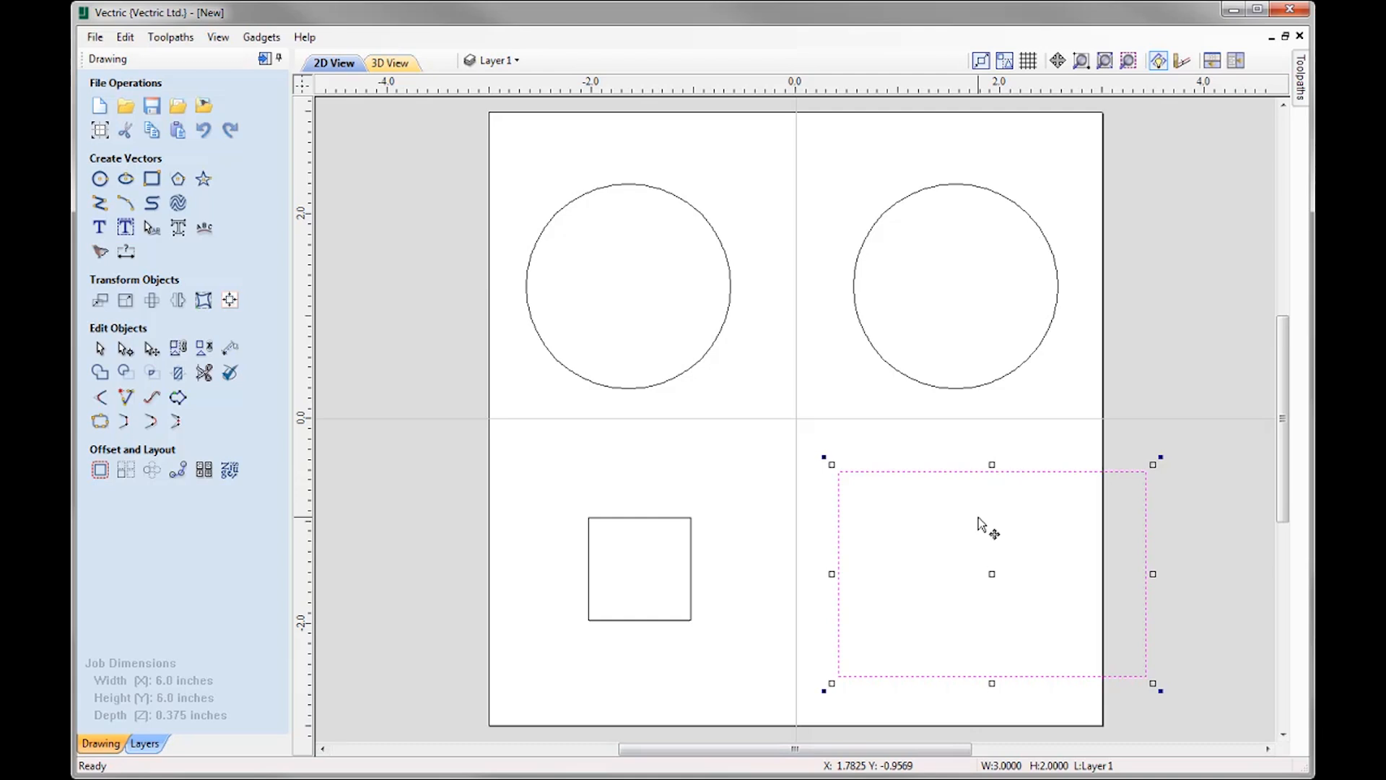
key("Delete")
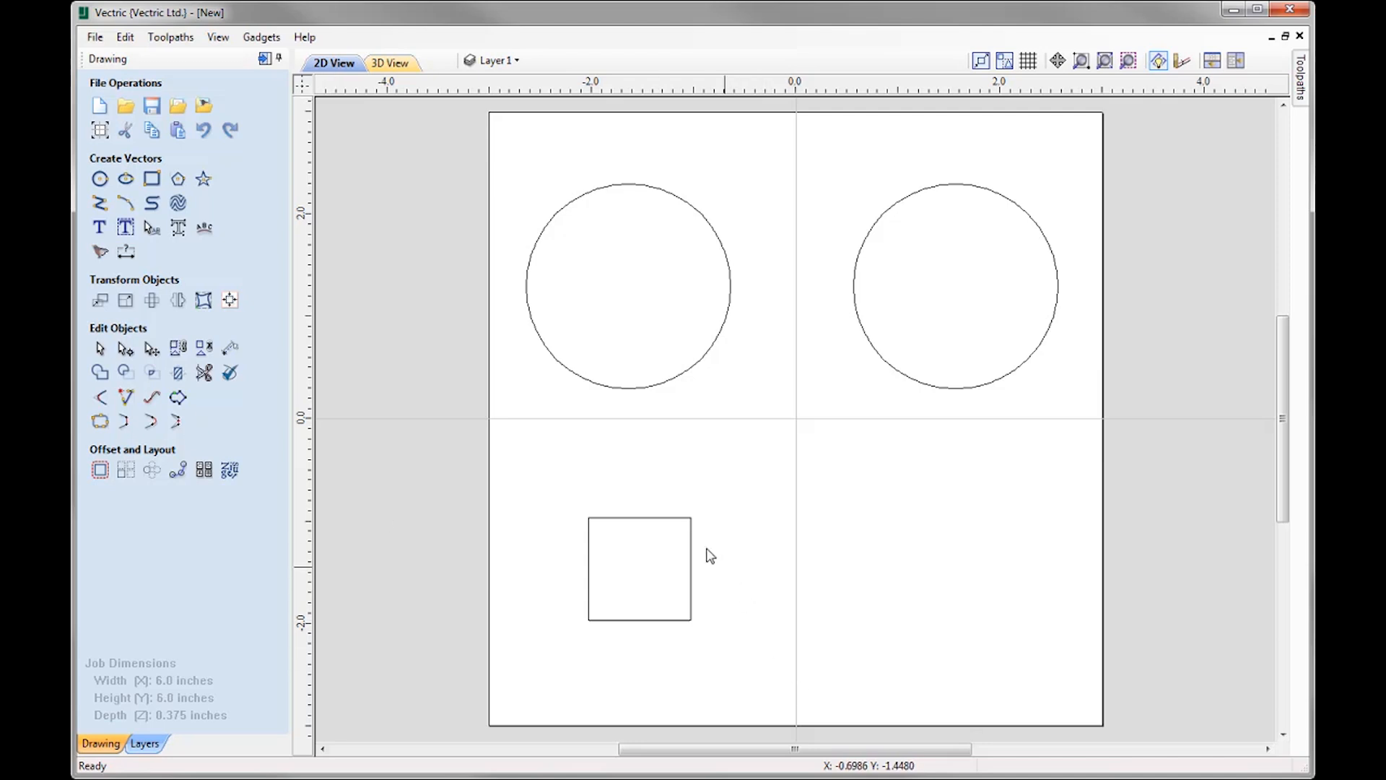
Step: Move the 1-inch square below the left circle straight up by exactly 1 inch
left_click(690, 578)
left_click(693, 589)
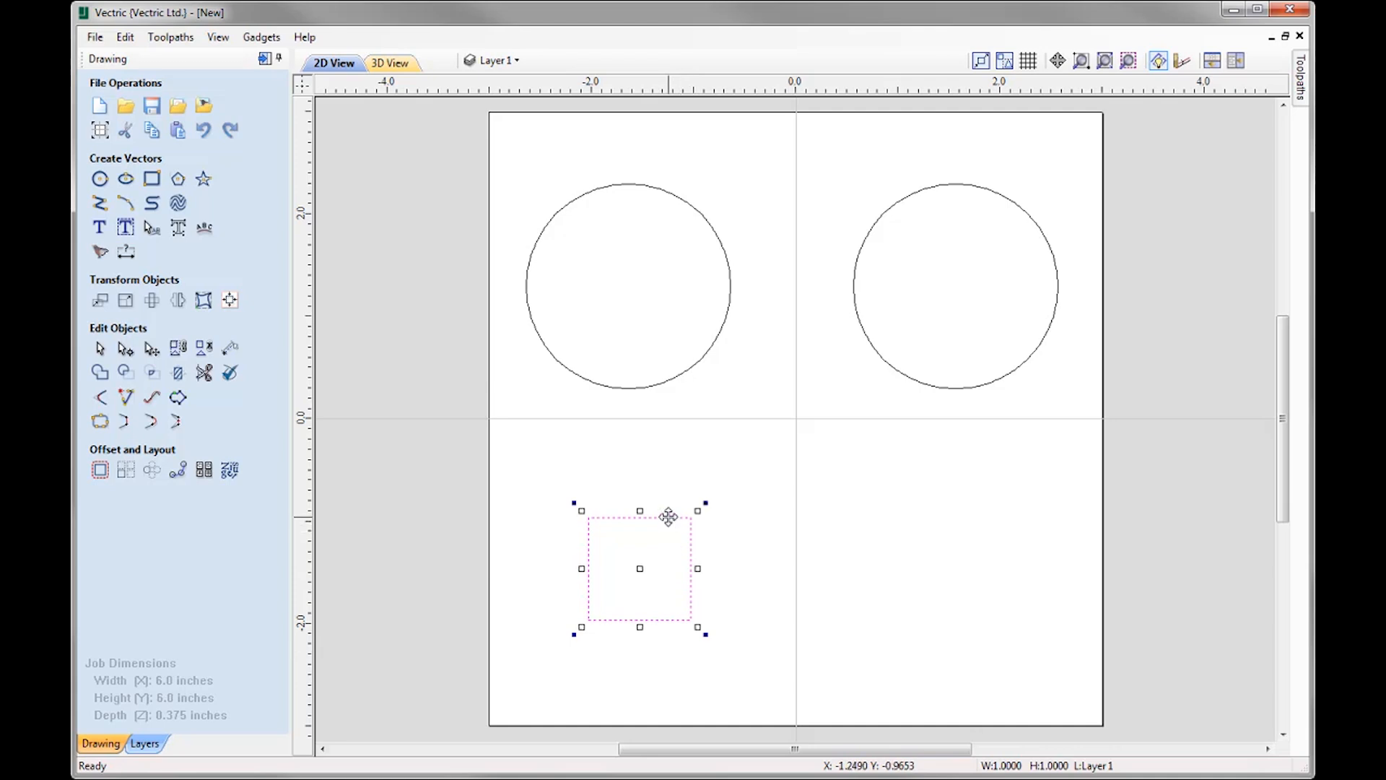
left_click_drag(668, 516, 668, 509)
type("1")
key("Up")
left_click(655, 516)
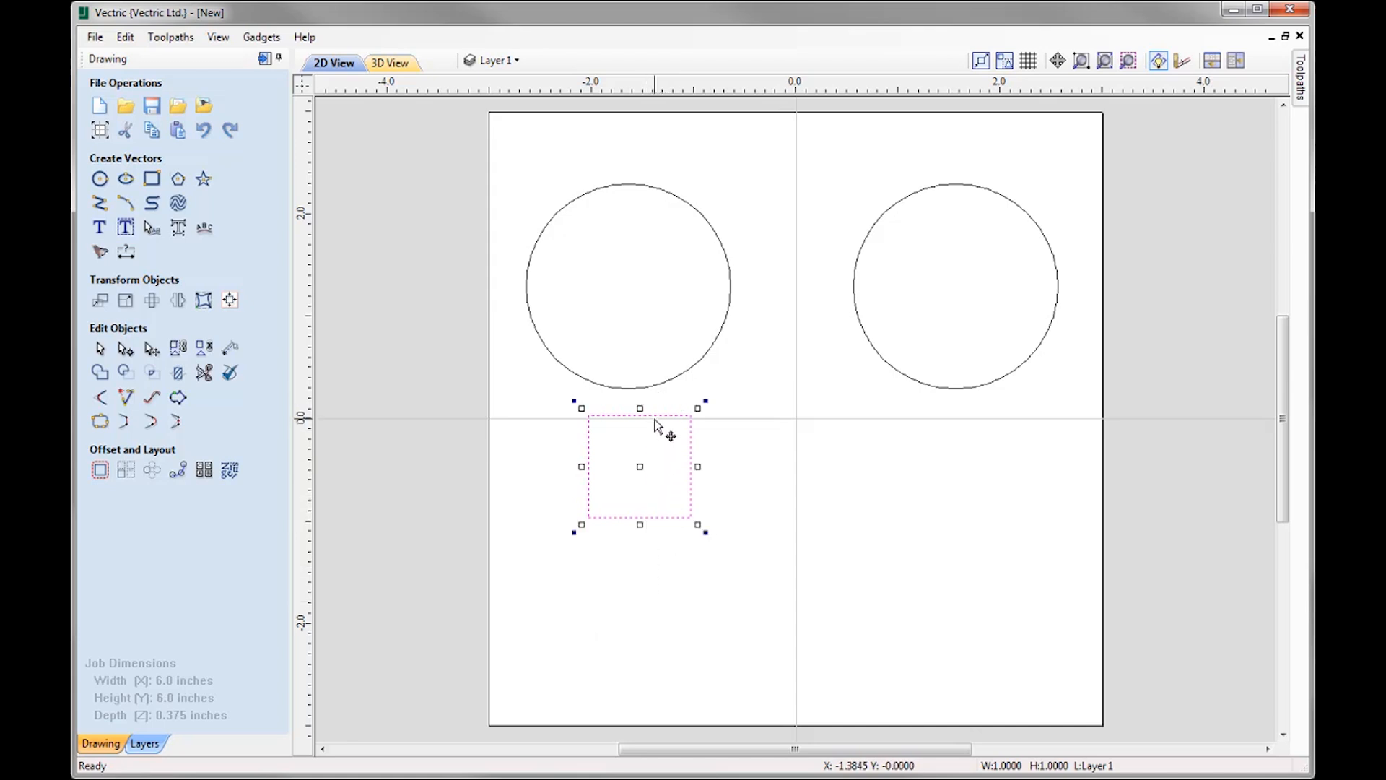
Step: Move the square straight back down by exactly 1 inch
left_click_drag(654, 416, 654, 431)
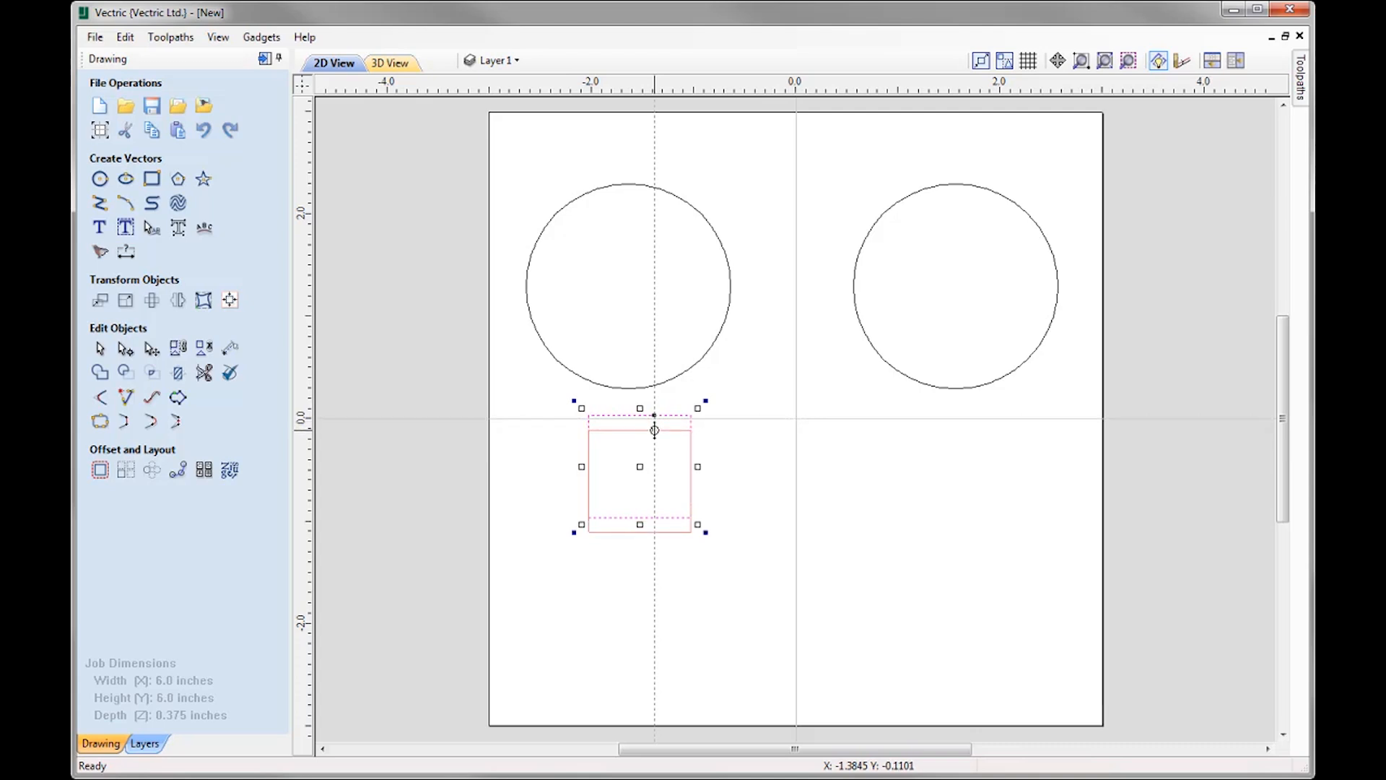
type("1")
key("Return")
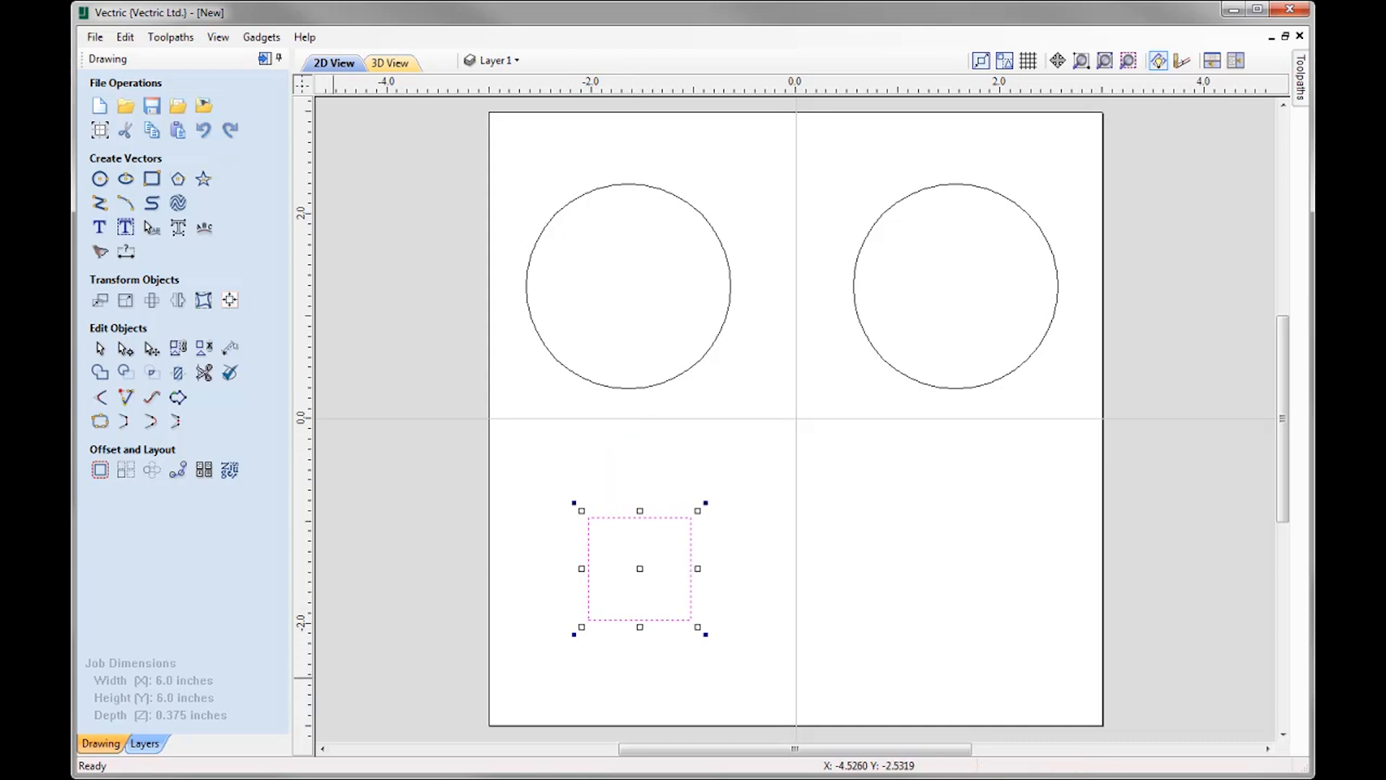
Step: Pick up the square by its centre and place that point exactly at X 0, Y 0
left_click(642, 567)
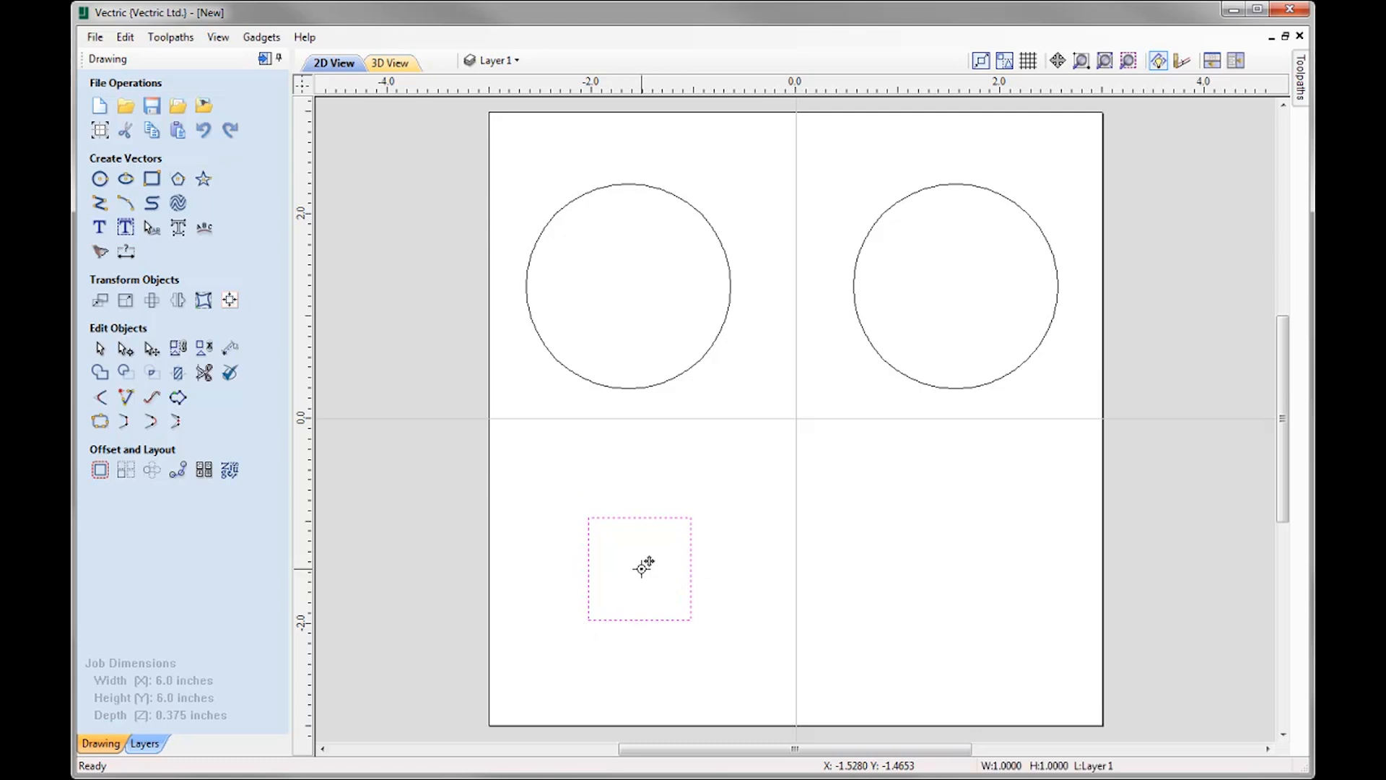
left_click_drag(642, 568, 649, 567)
left_click_drag(649, 567, 647, 567)
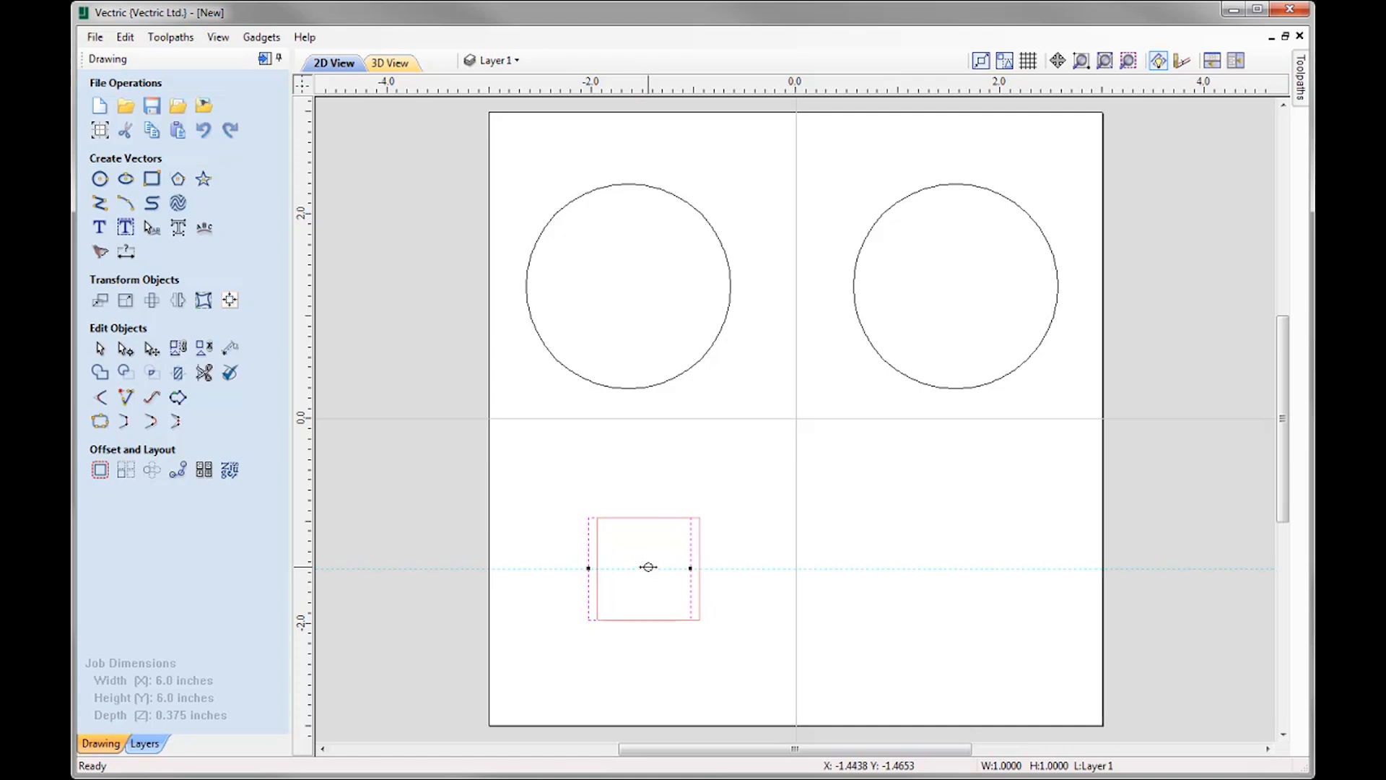
type("0x0")
key("Return")
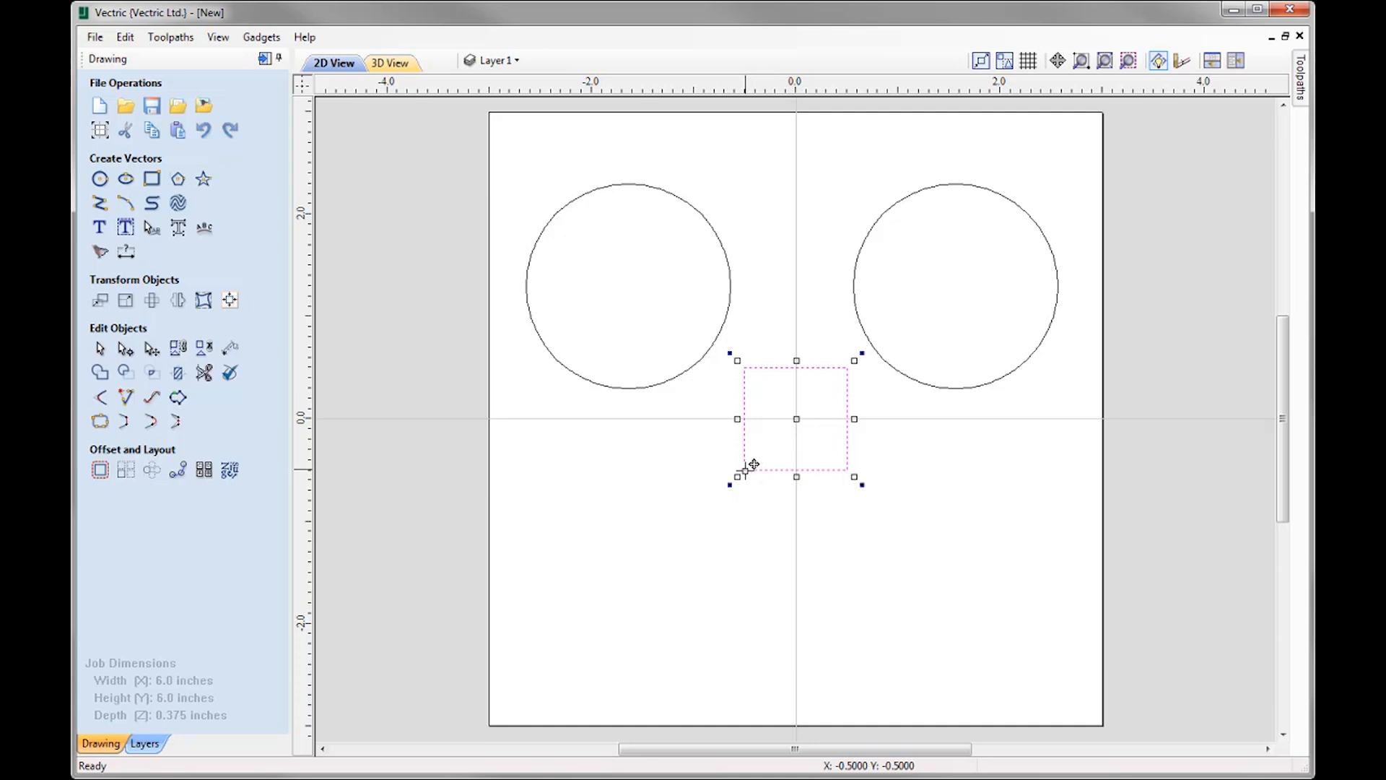
Step: Place the square's lower-left corner at X 0, Y 0, and return the square to the job's lower-left quarter, centred at about X -1.57, Y -1.42
left_click_drag(745, 467, 745, 466)
type("x0")
key("Return")
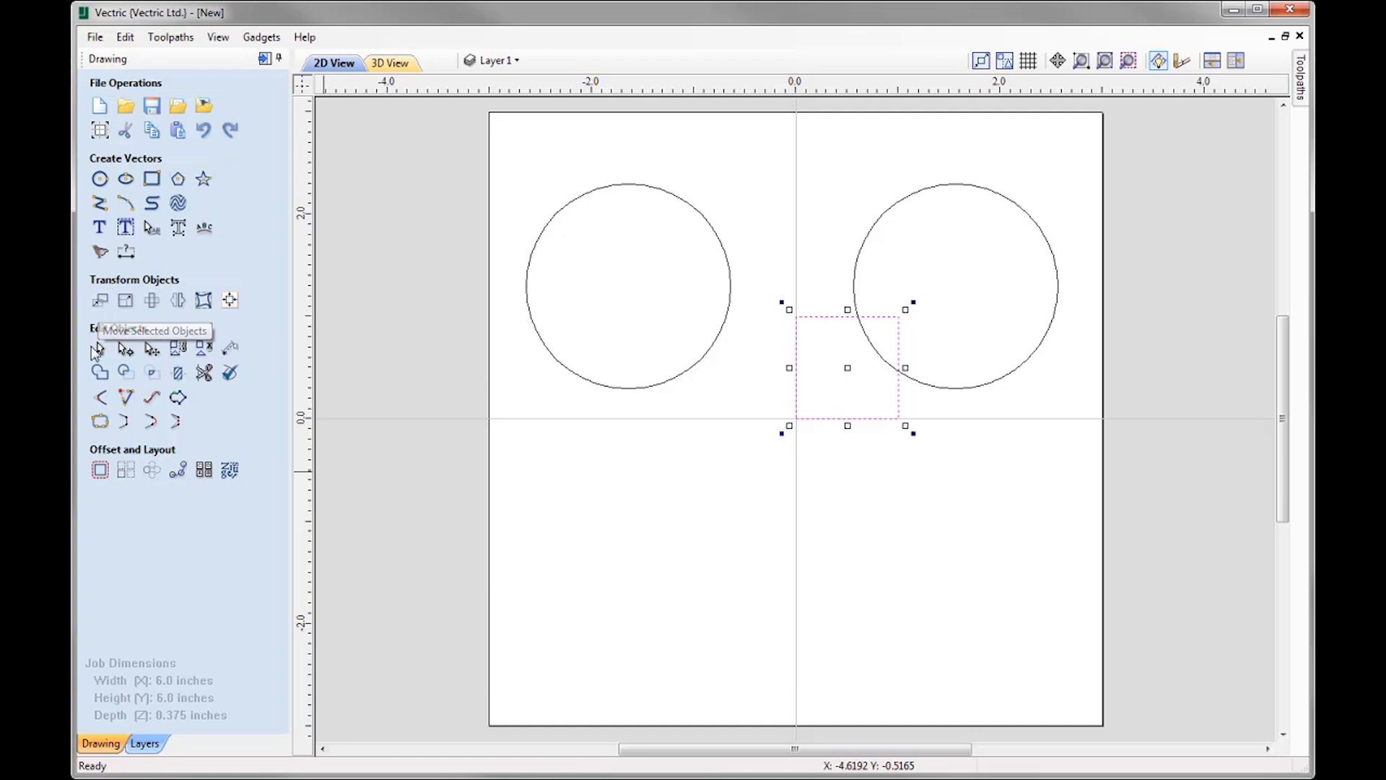
left_click_drag(850, 368, 639, 566)
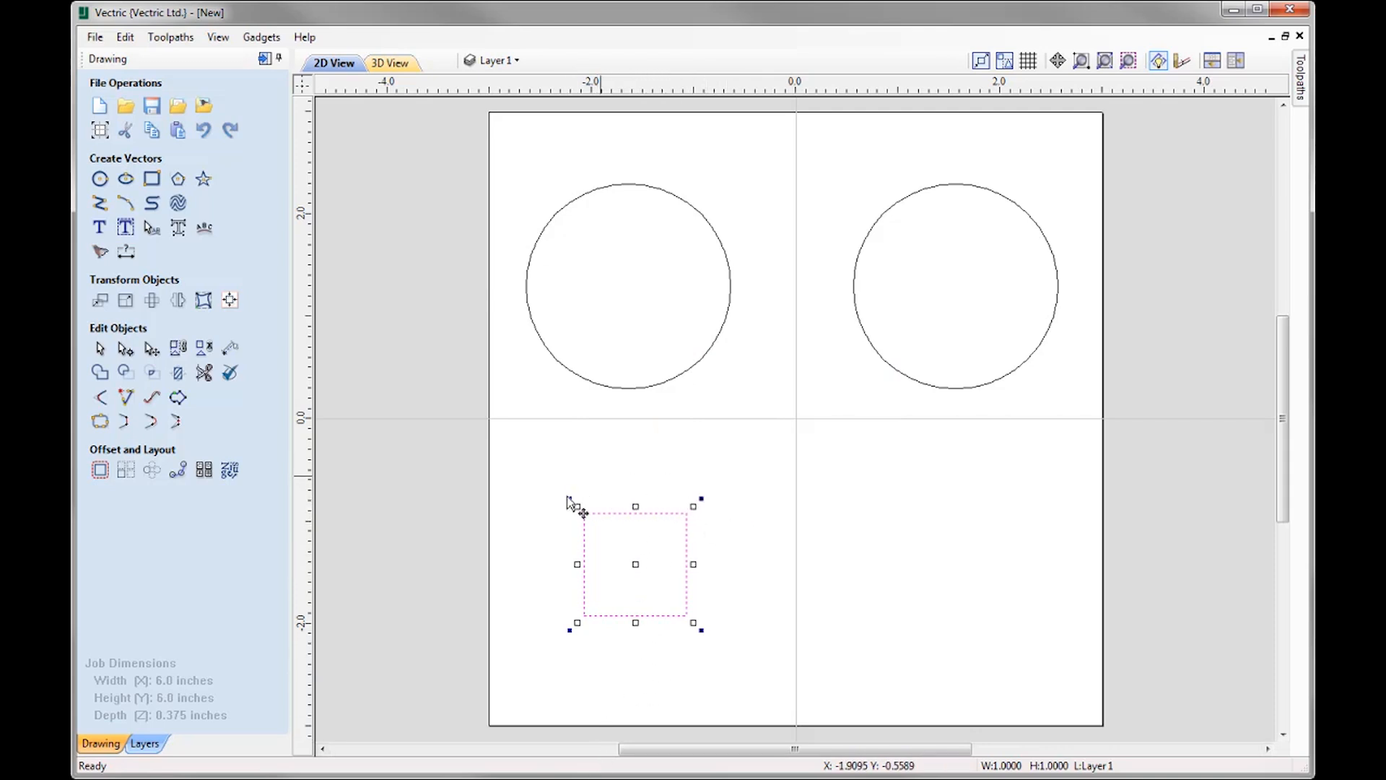
Step: Rotate the square by exactly 45 degrees about its centre, and undo the rotation
left_click_drag(701, 497, 698, 495)
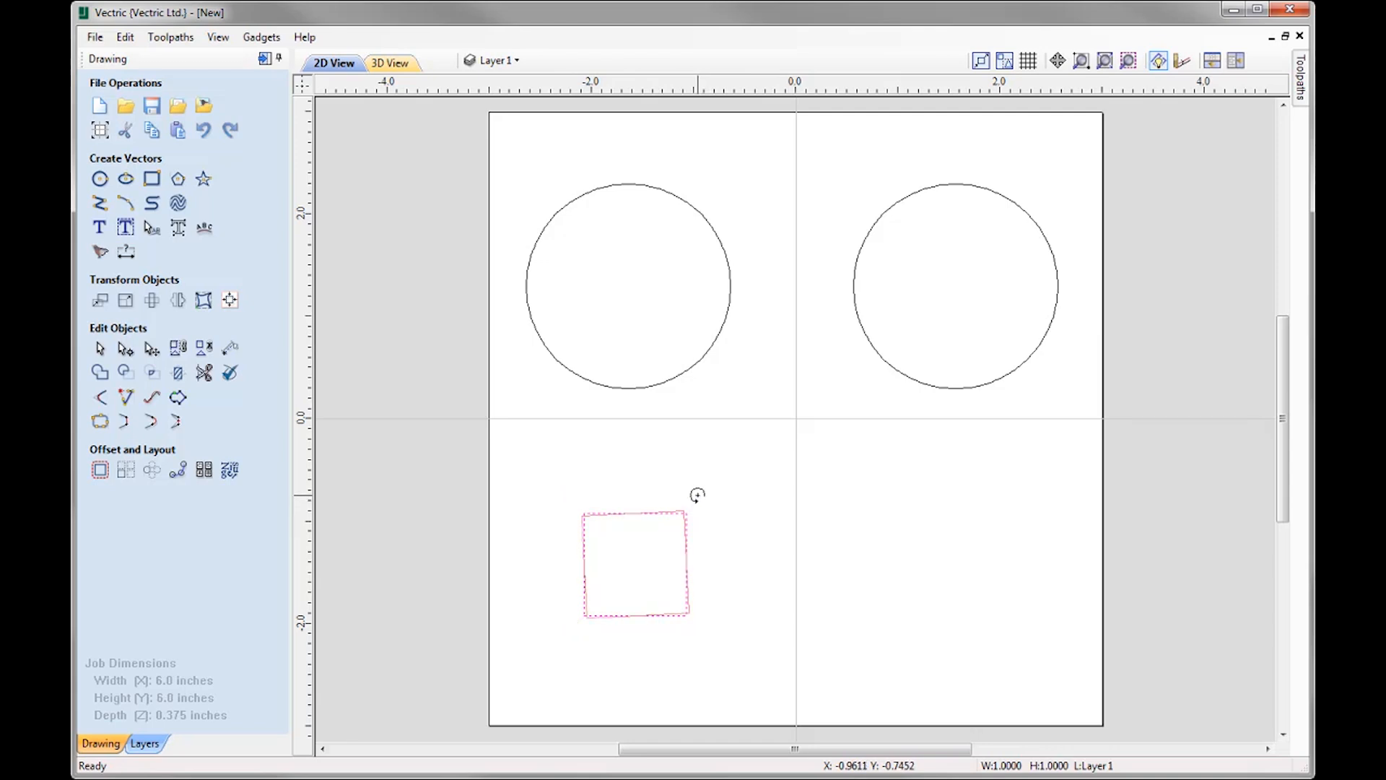
type("45")
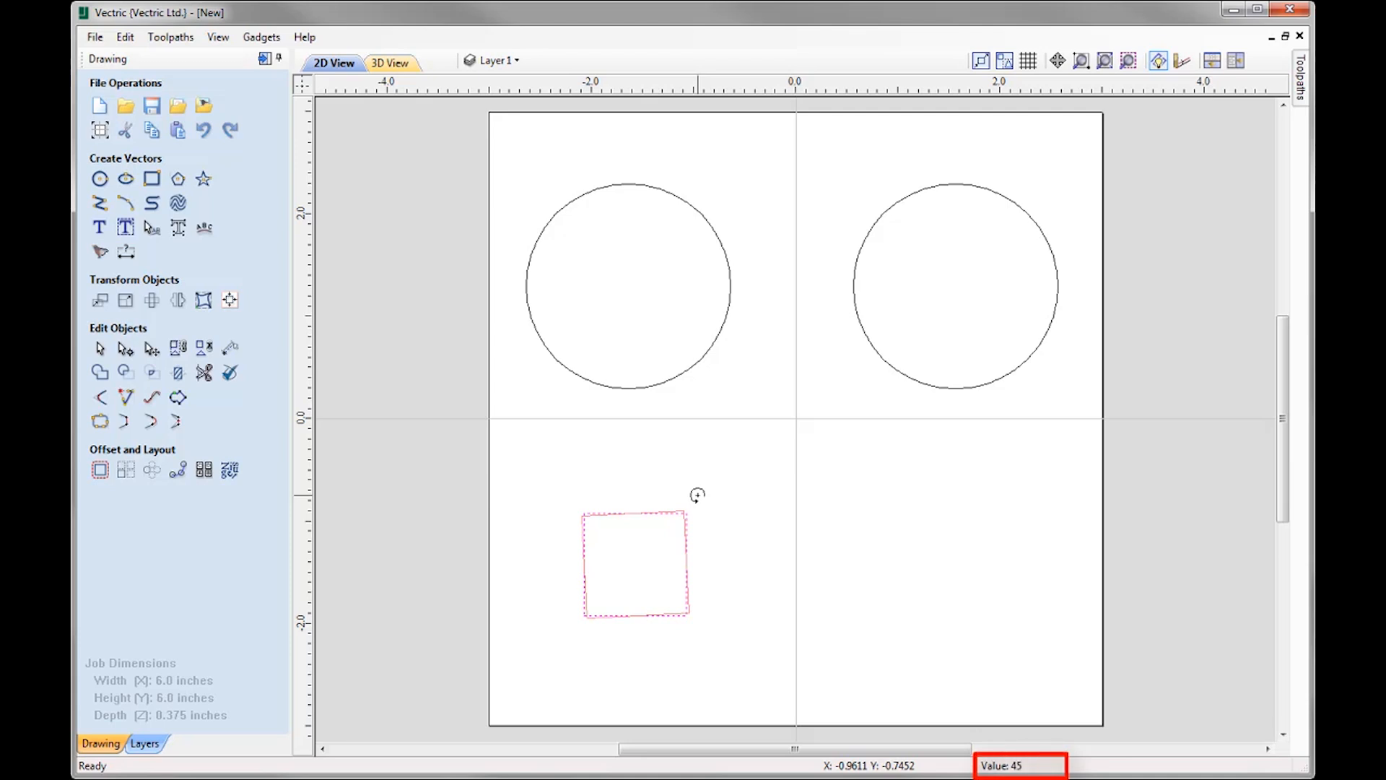
key("Return")
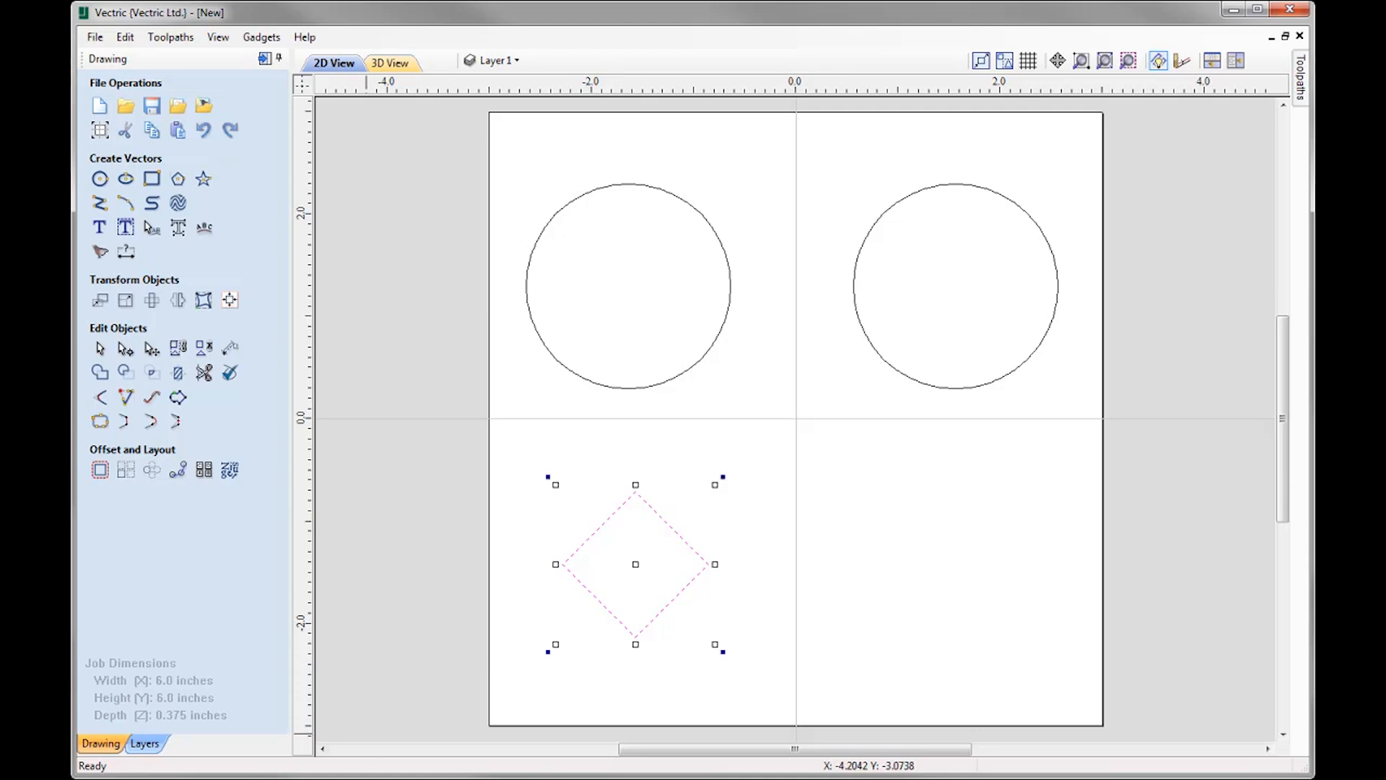
key("ctrl+z")
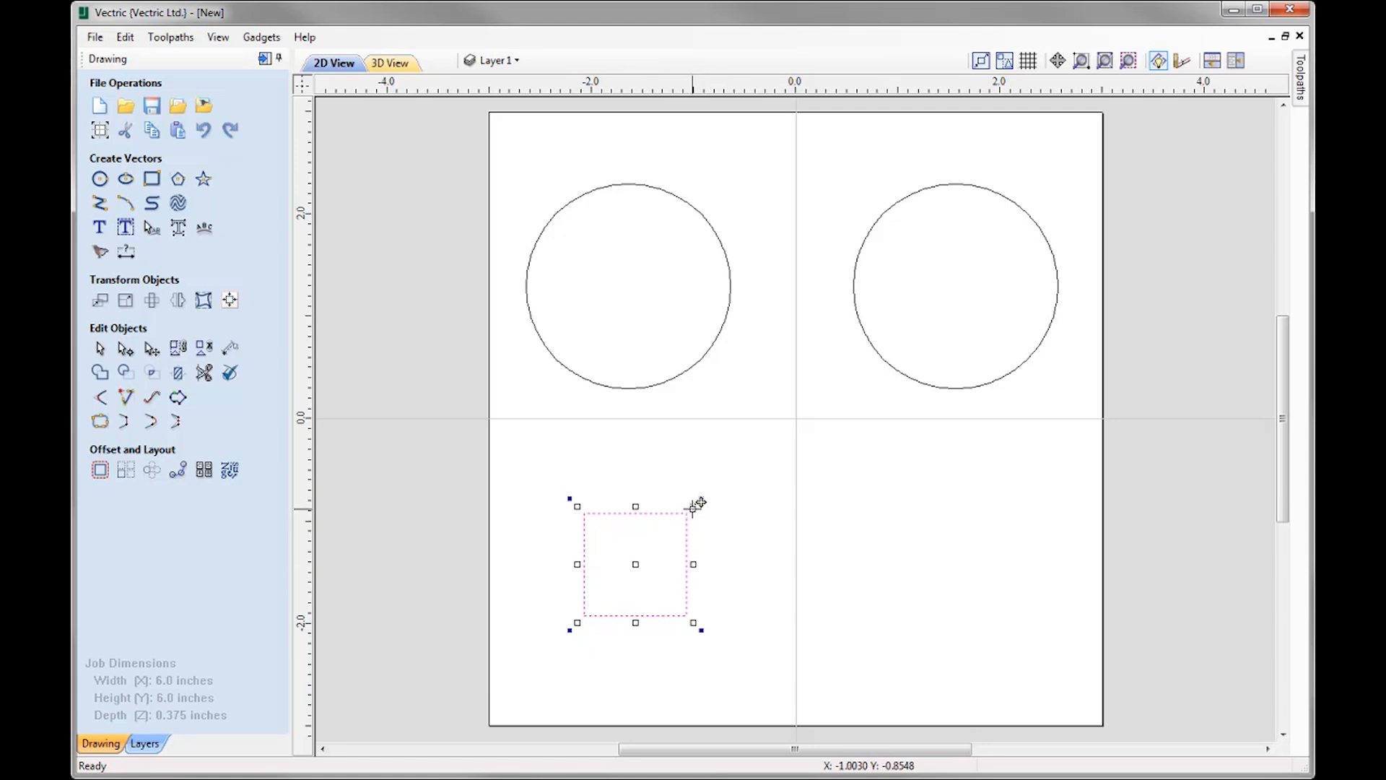
Step: Scale the square proportionally by a factor of 0.5, keeping its lower-left corner fixed
left_click_drag(693, 508, 697, 503)
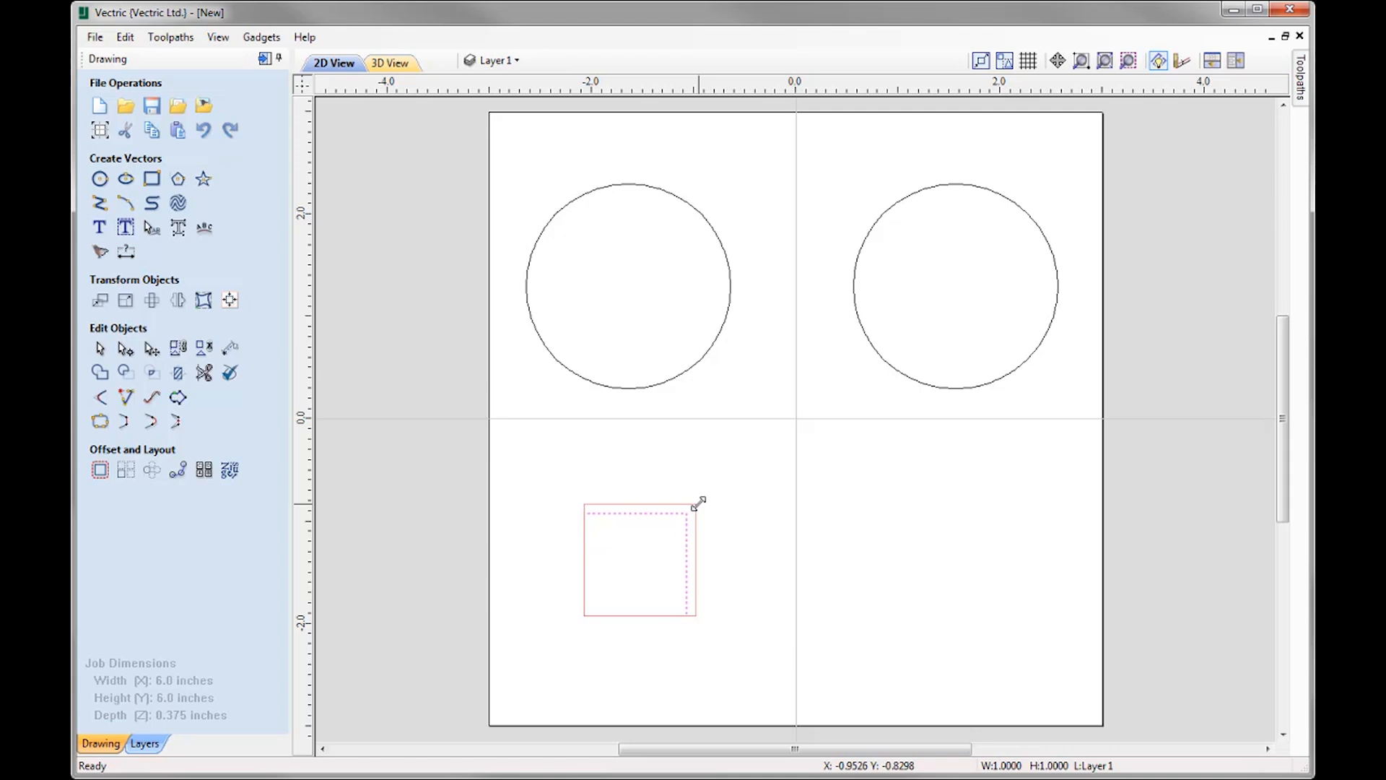
type("0.")
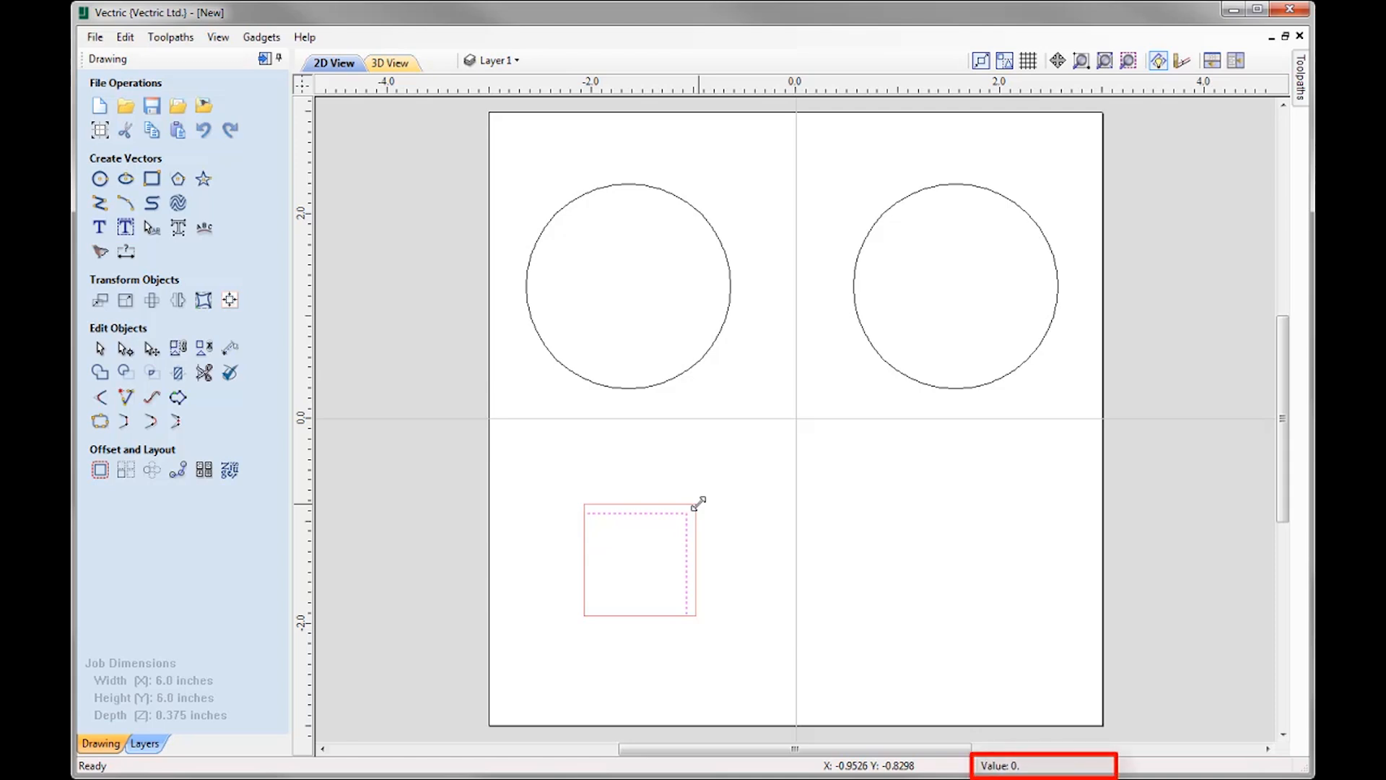
type("5d")
type("0.")
type("5 D: 0.50")
key("Return")
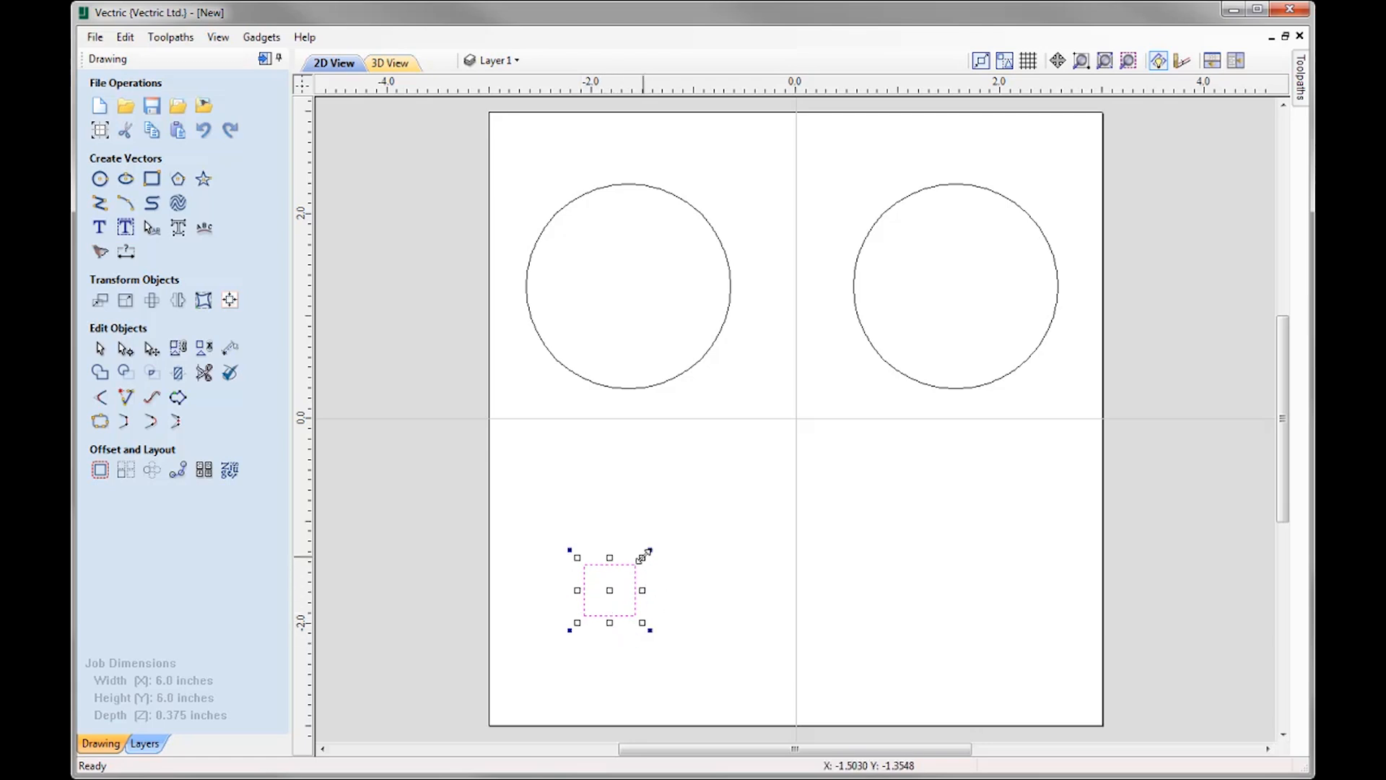
Step: Scale the square proportionally by a factor of 3 from its lower-left corner, and deselect it
left_click_drag(644, 555, 647, 555)
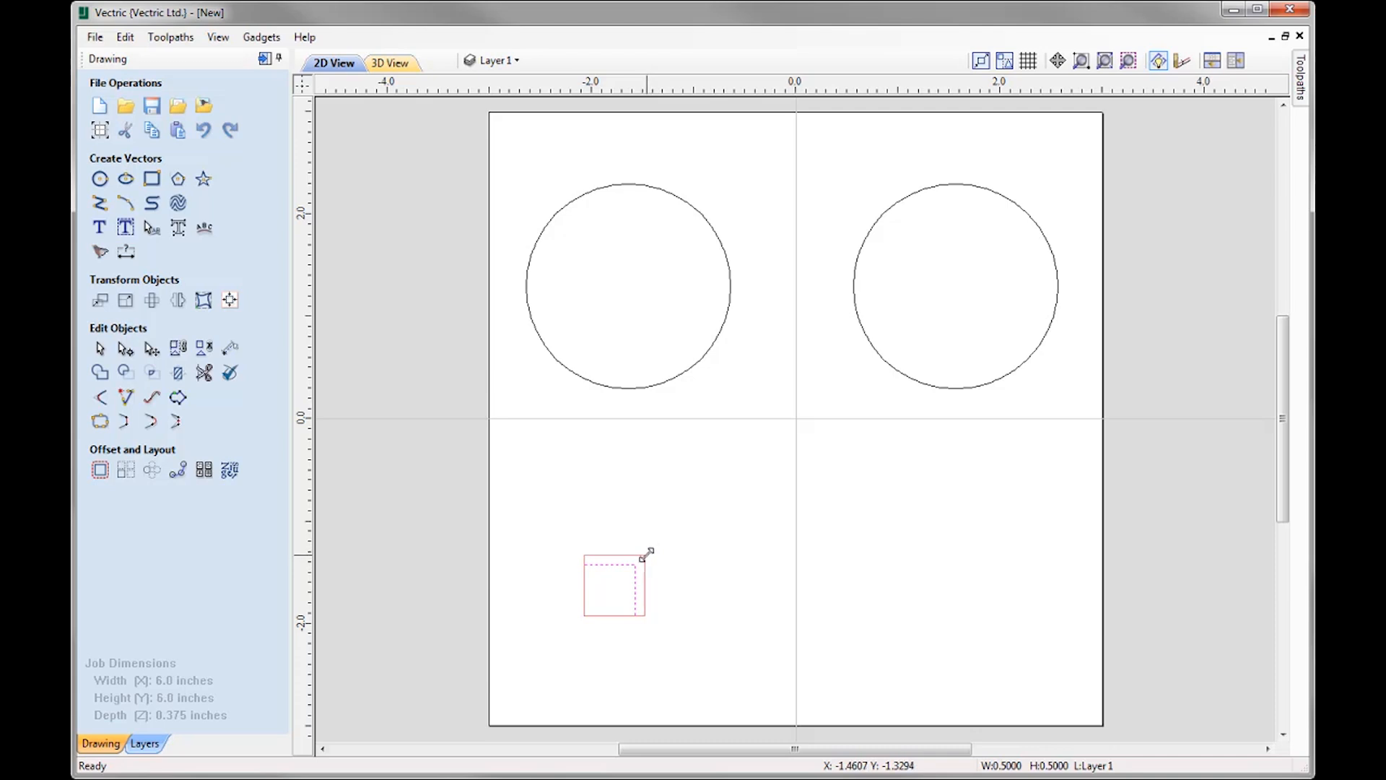
type("3")
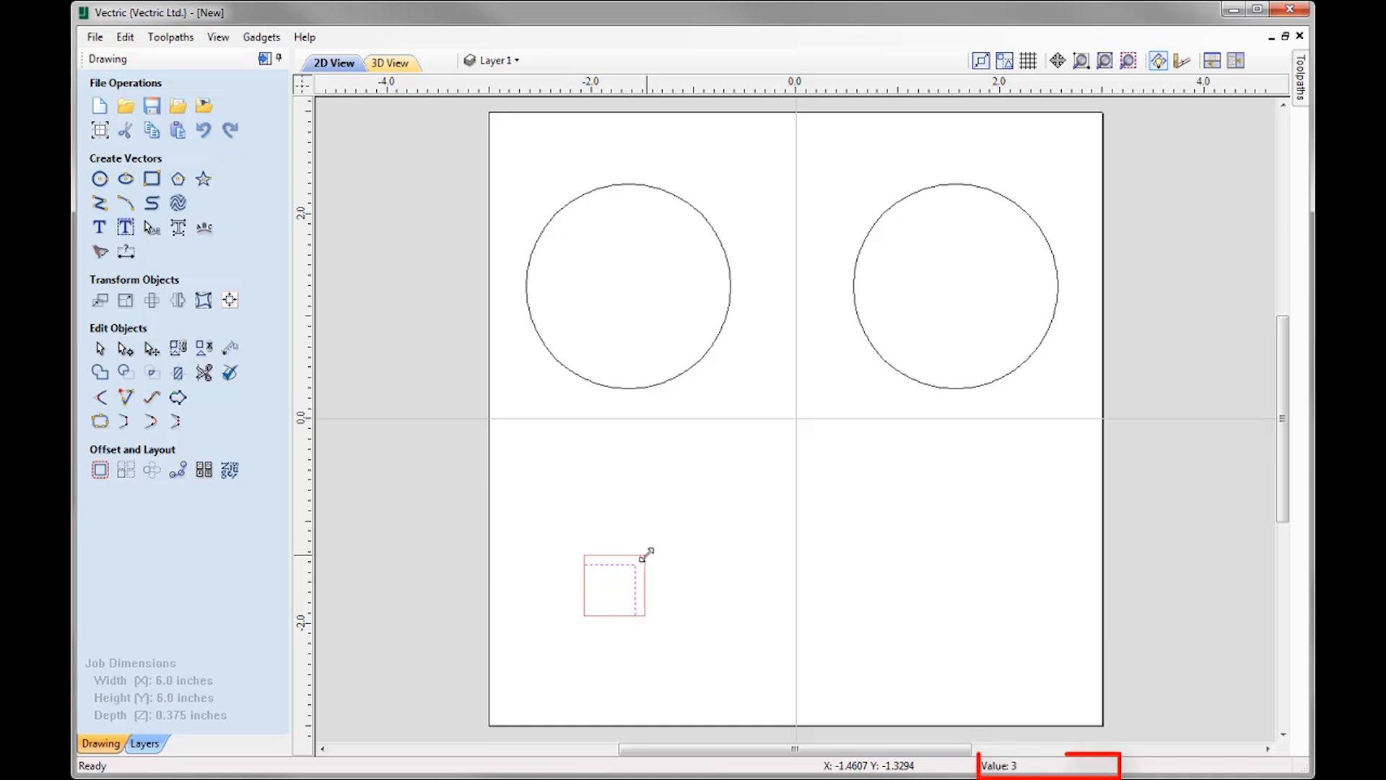
key("Return")
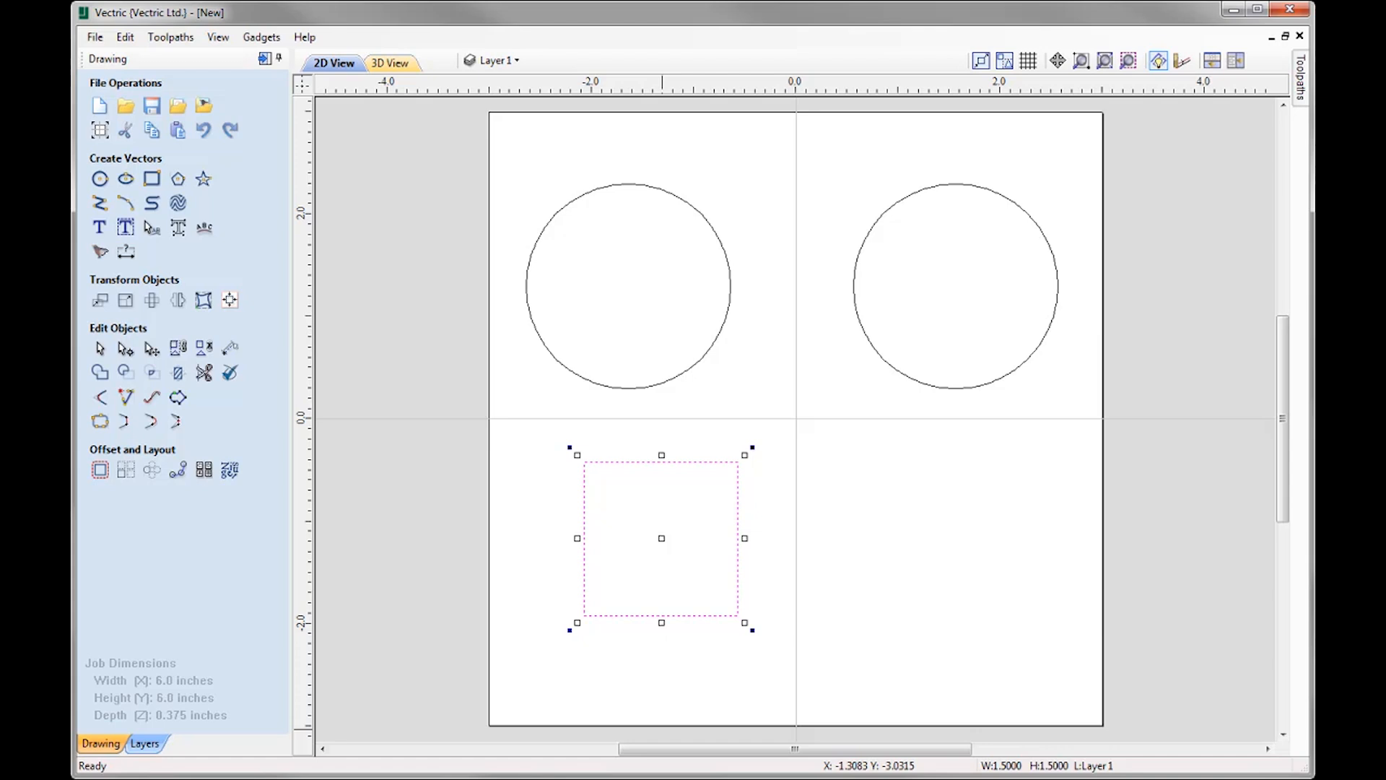
left_click(753, 108)
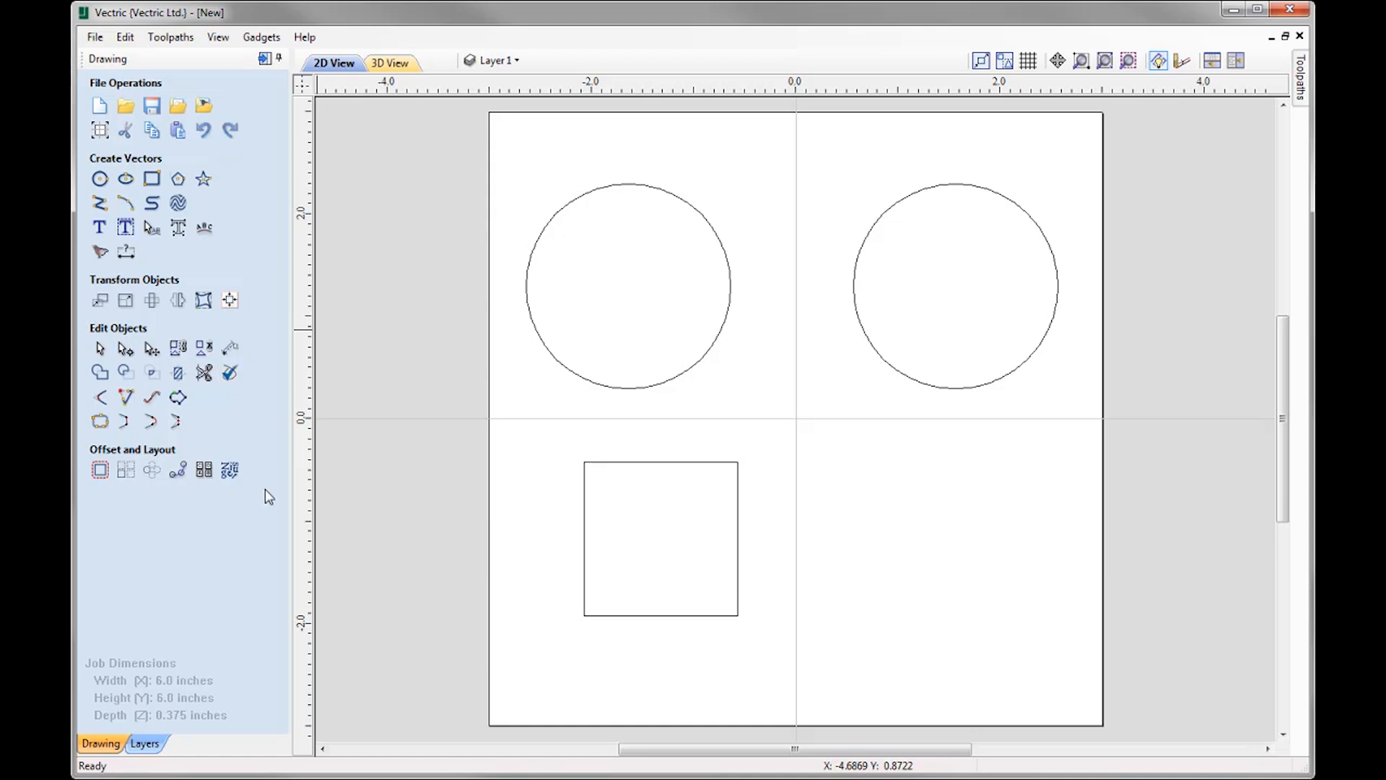
Step: Import the vectors from SnowWhite.dxf in the Drawing_FILES folder into the job
left_click(94, 37)
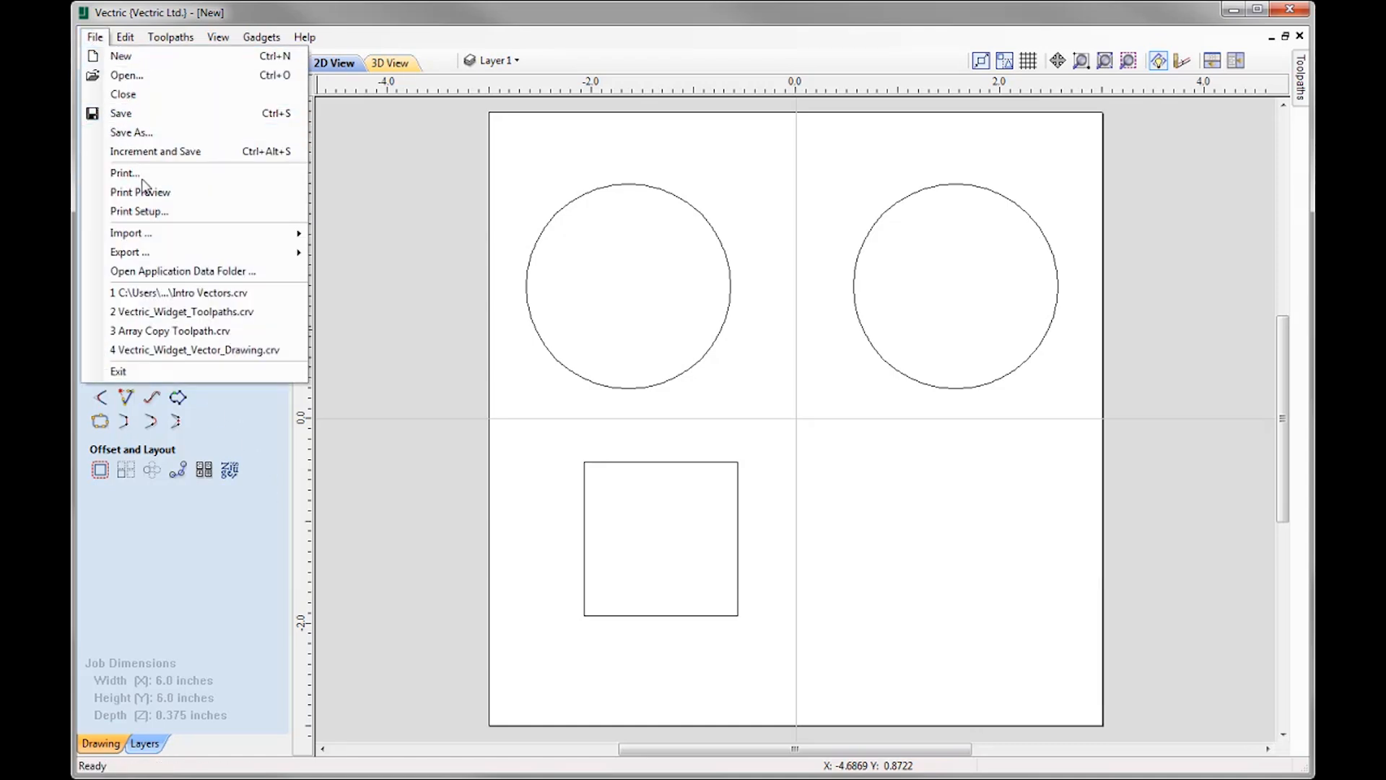
mouse_move(161, 232)
left_click(375, 235)
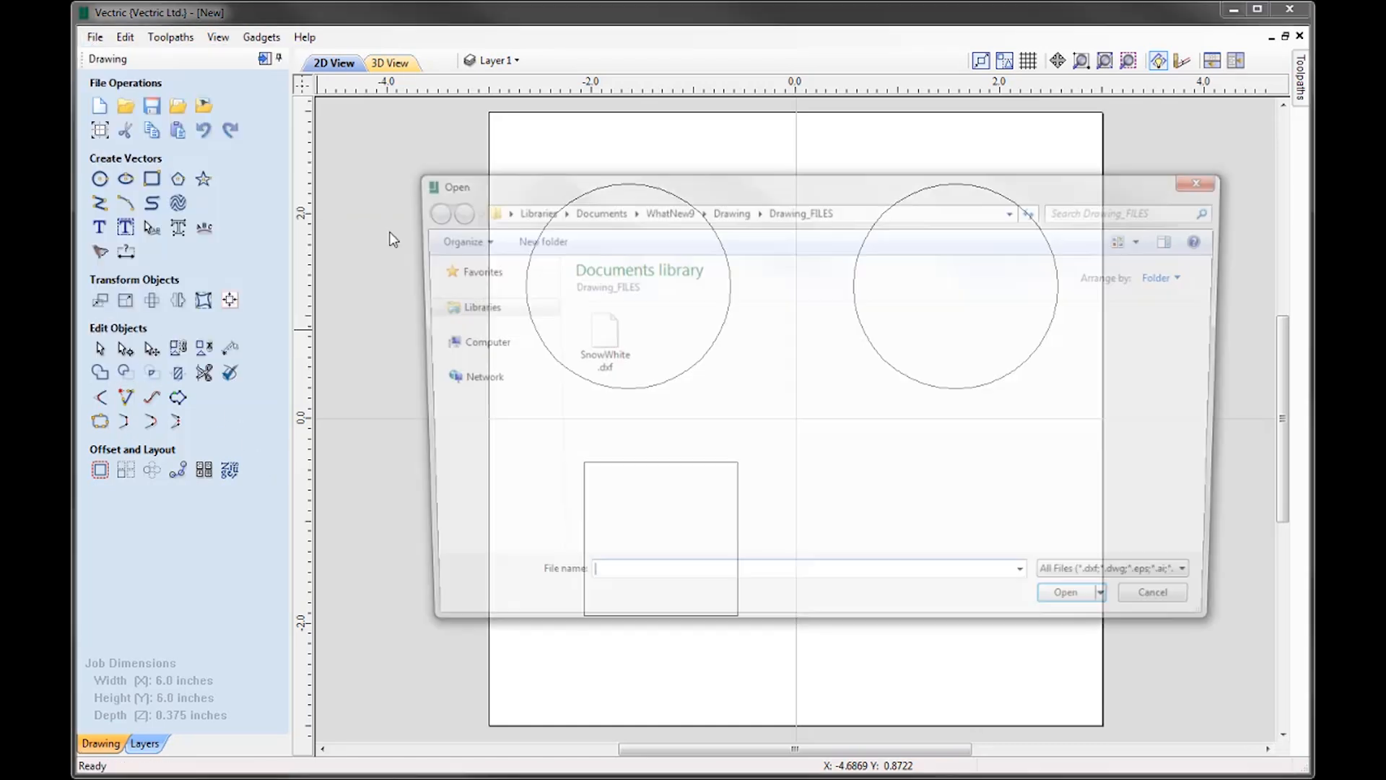
left_click(594, 340)
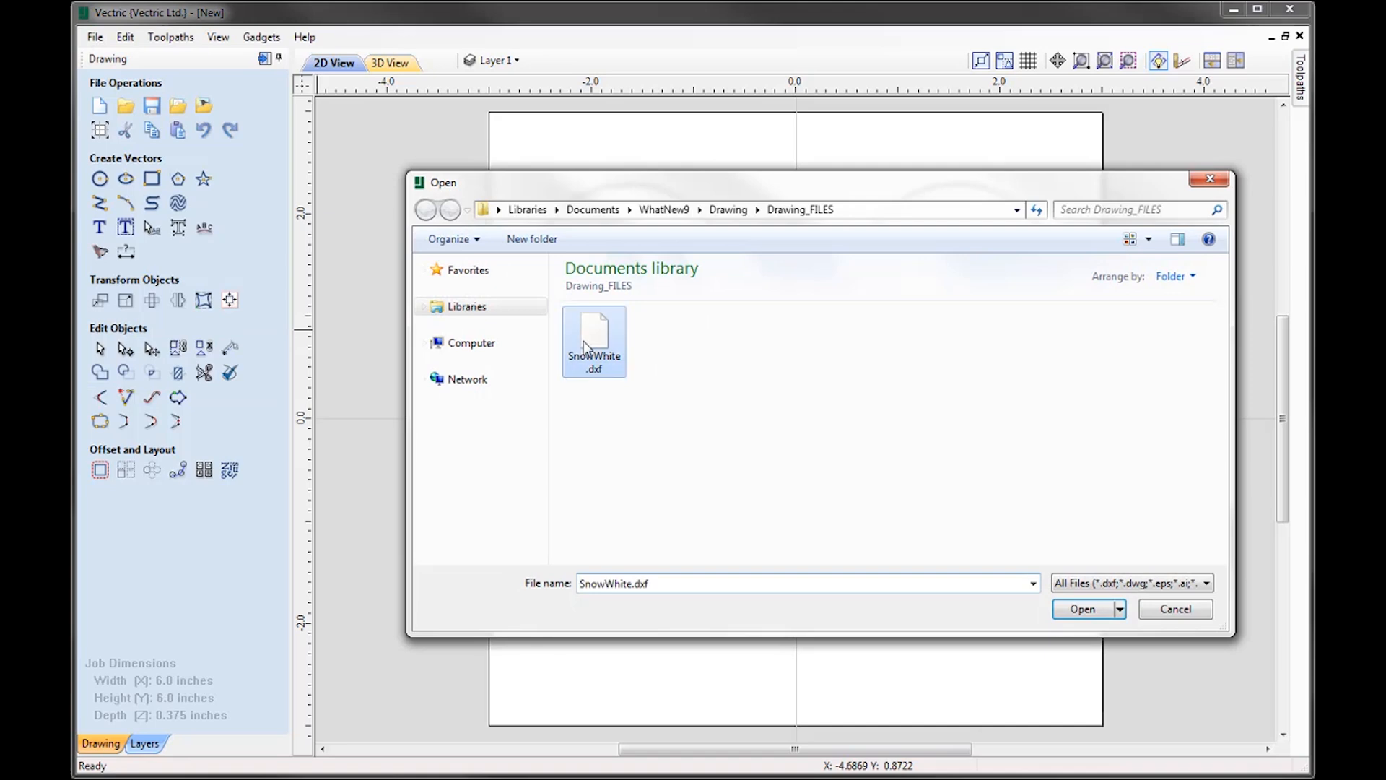
left_click(1105, 612)
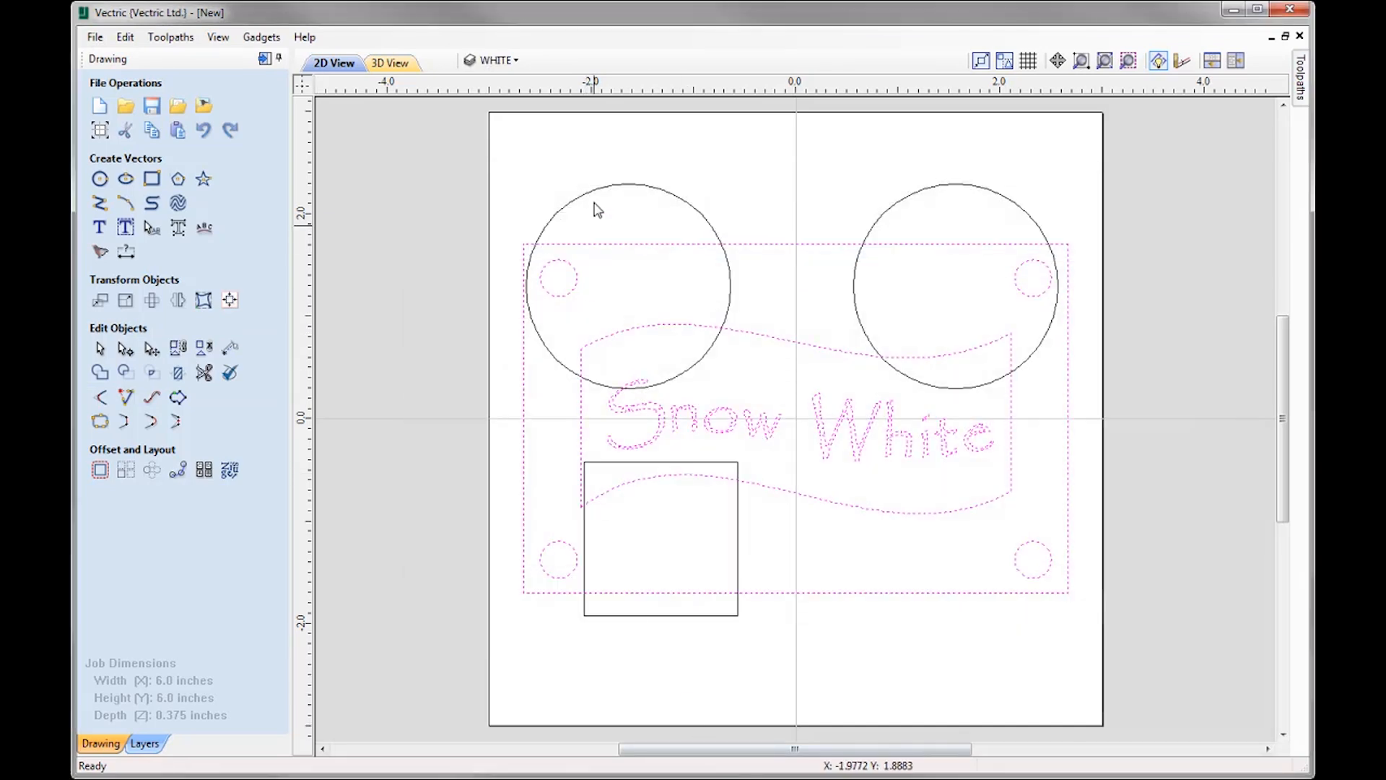
Step: Hide Layer 1 and deselect the imported Snow White vectors
left_click(504, 62)
left_click(492, 89)
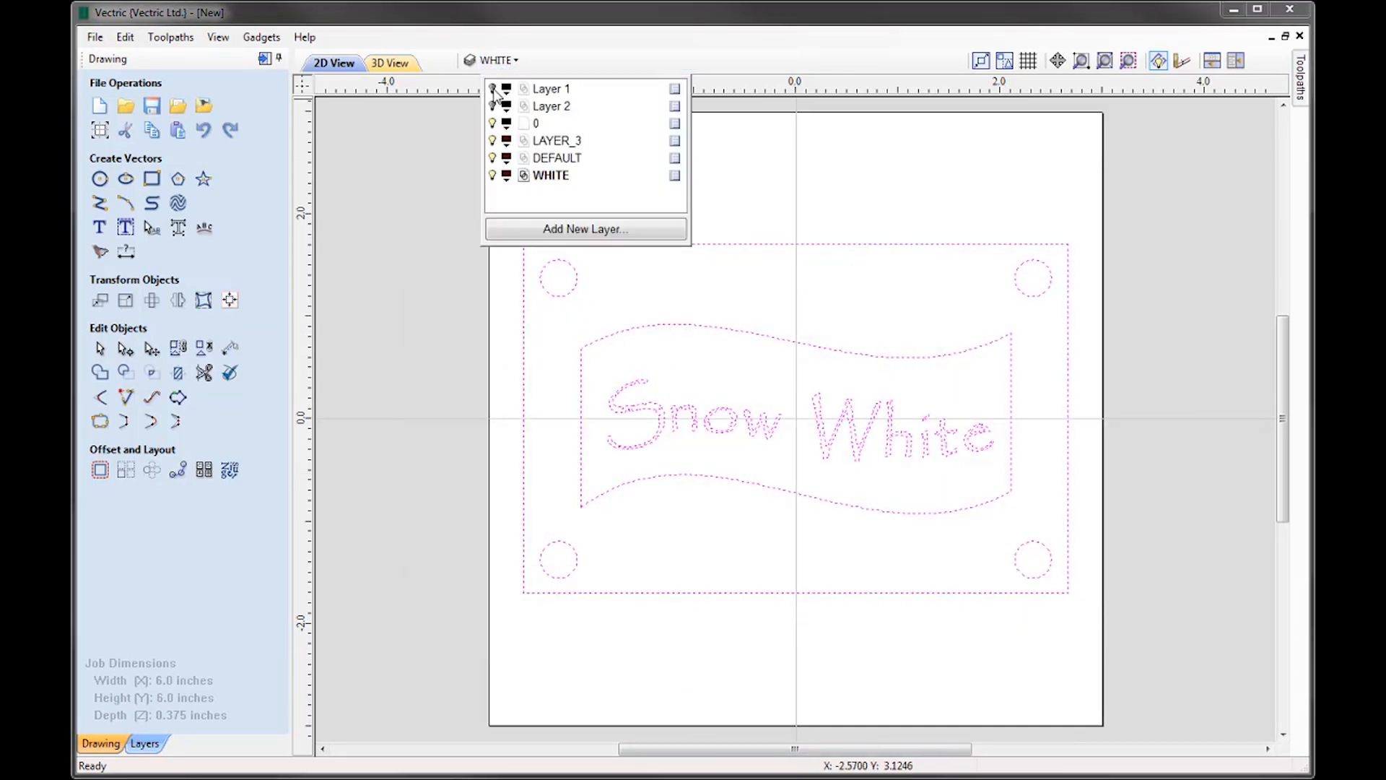
left_click(428, 292)
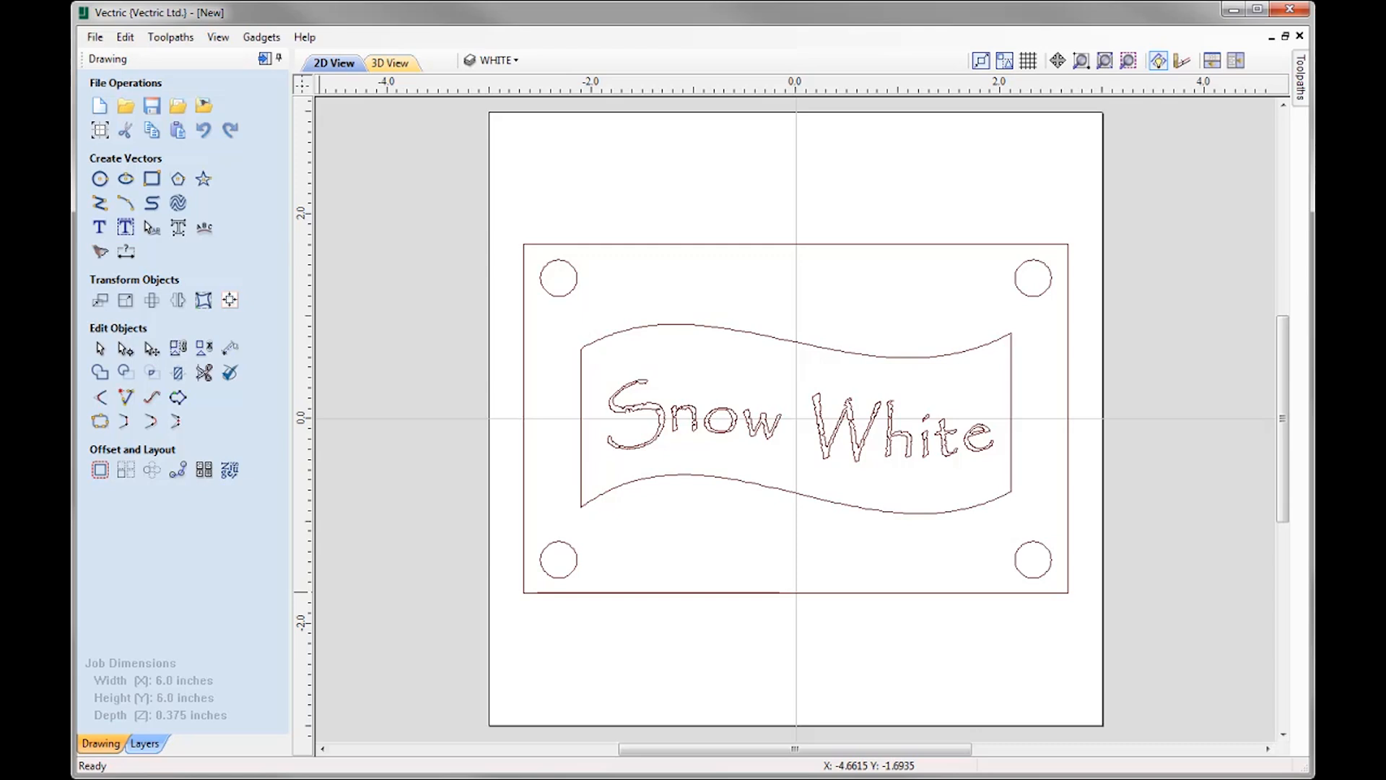
Step: Check all visible vectors for issues with the Vector Validator and fix the zero-length spans
left_click(230, 373)
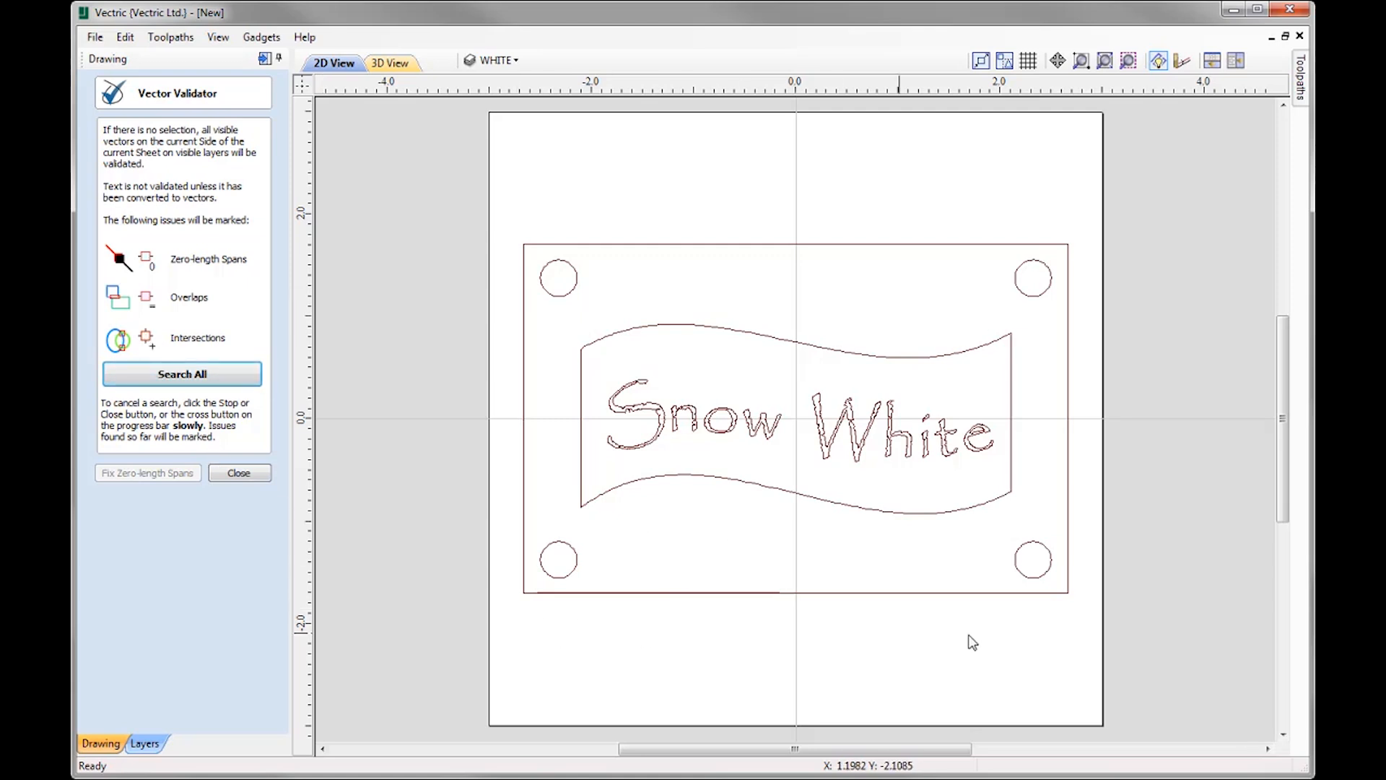
left_click(182, 374)
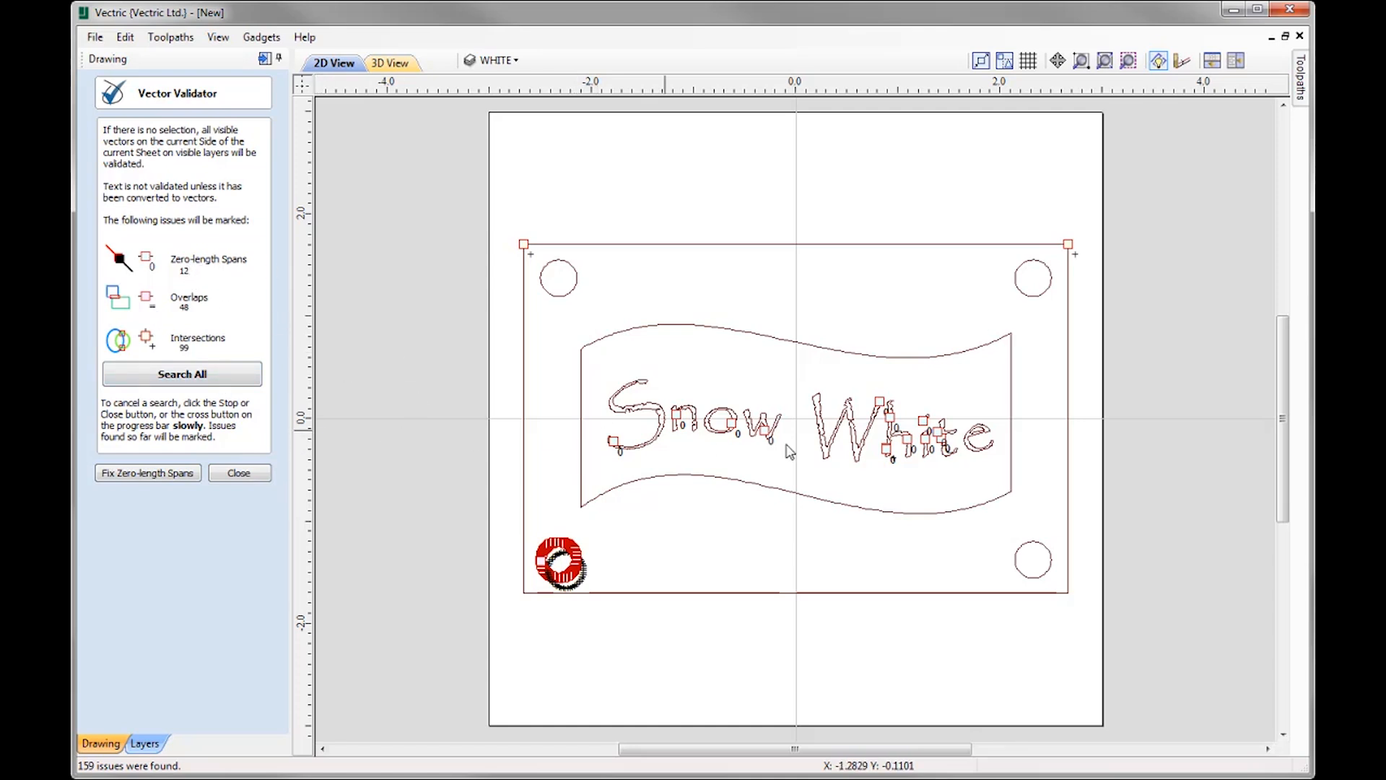
scroll(867, 434, "up", 1)
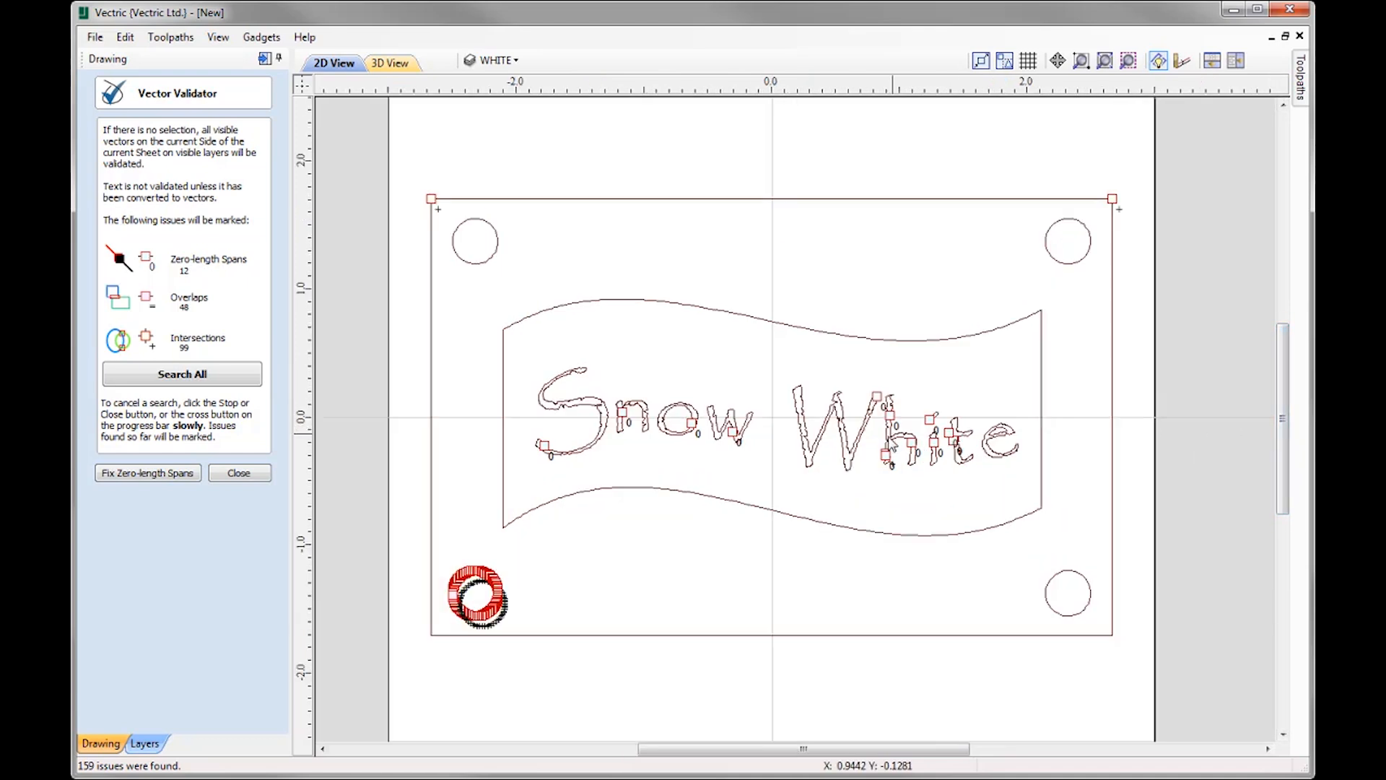
scroll(812, 484, "up", 1)
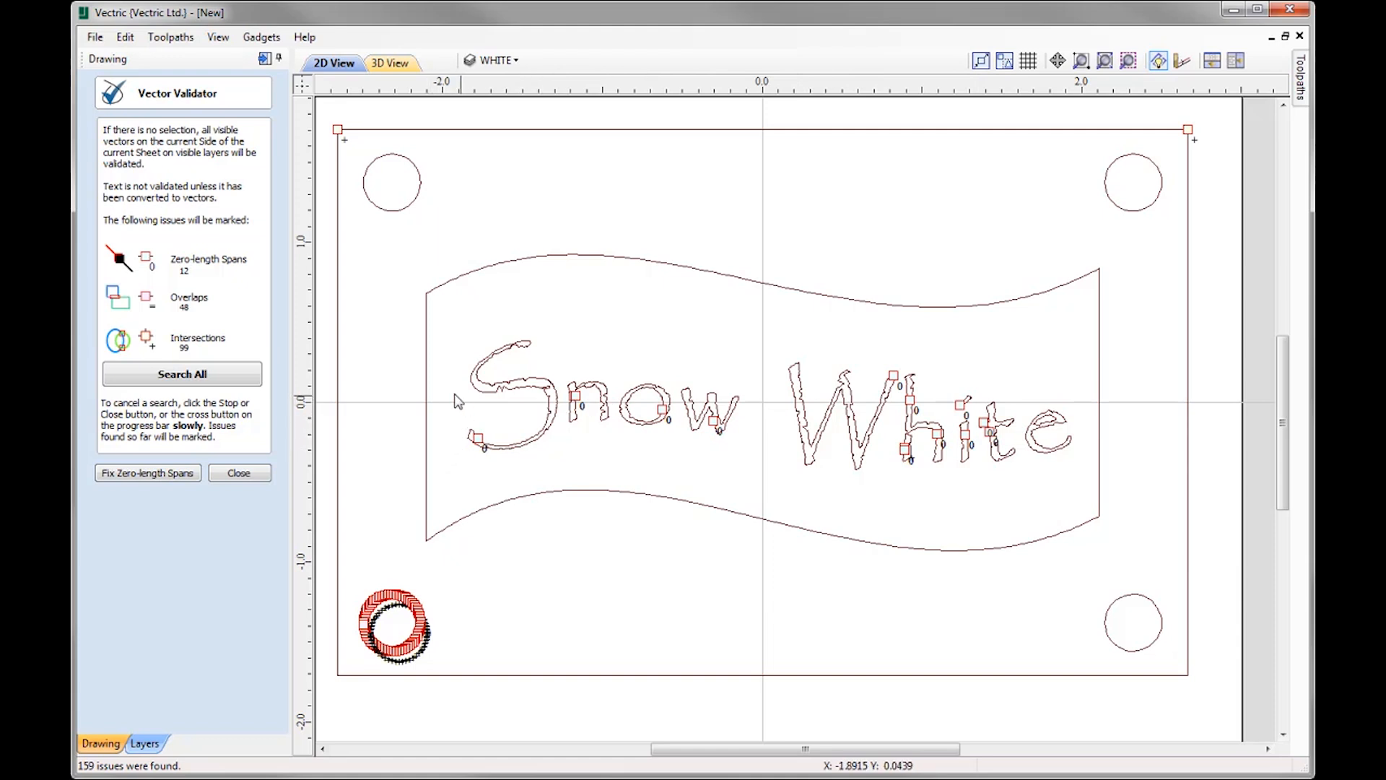
left_click(148, 474)
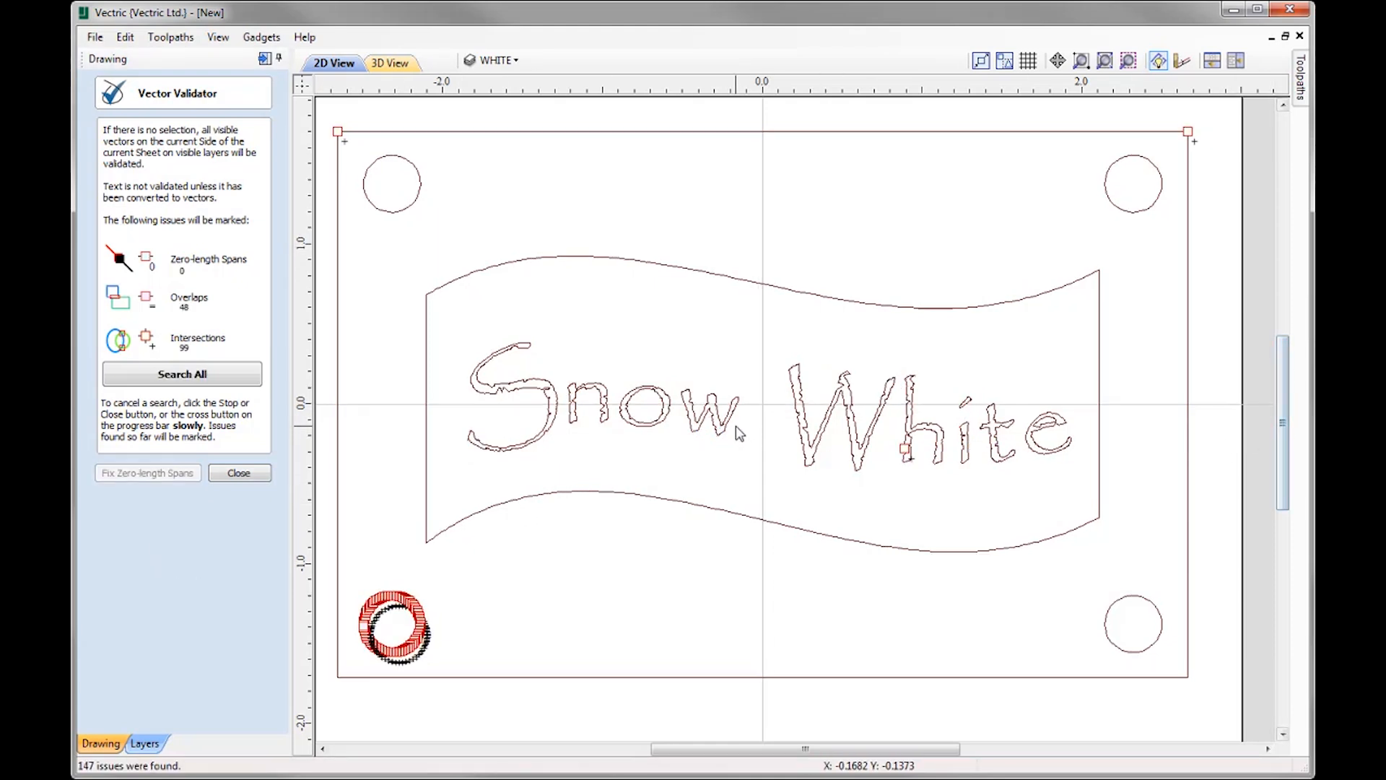
Step: Examine the marked overlaps and intersections around the plate's lower-left hole circle, and close the Vector Validator
scroll(738, 433, "down", 1)
scroll(743, 431, "down", 1)
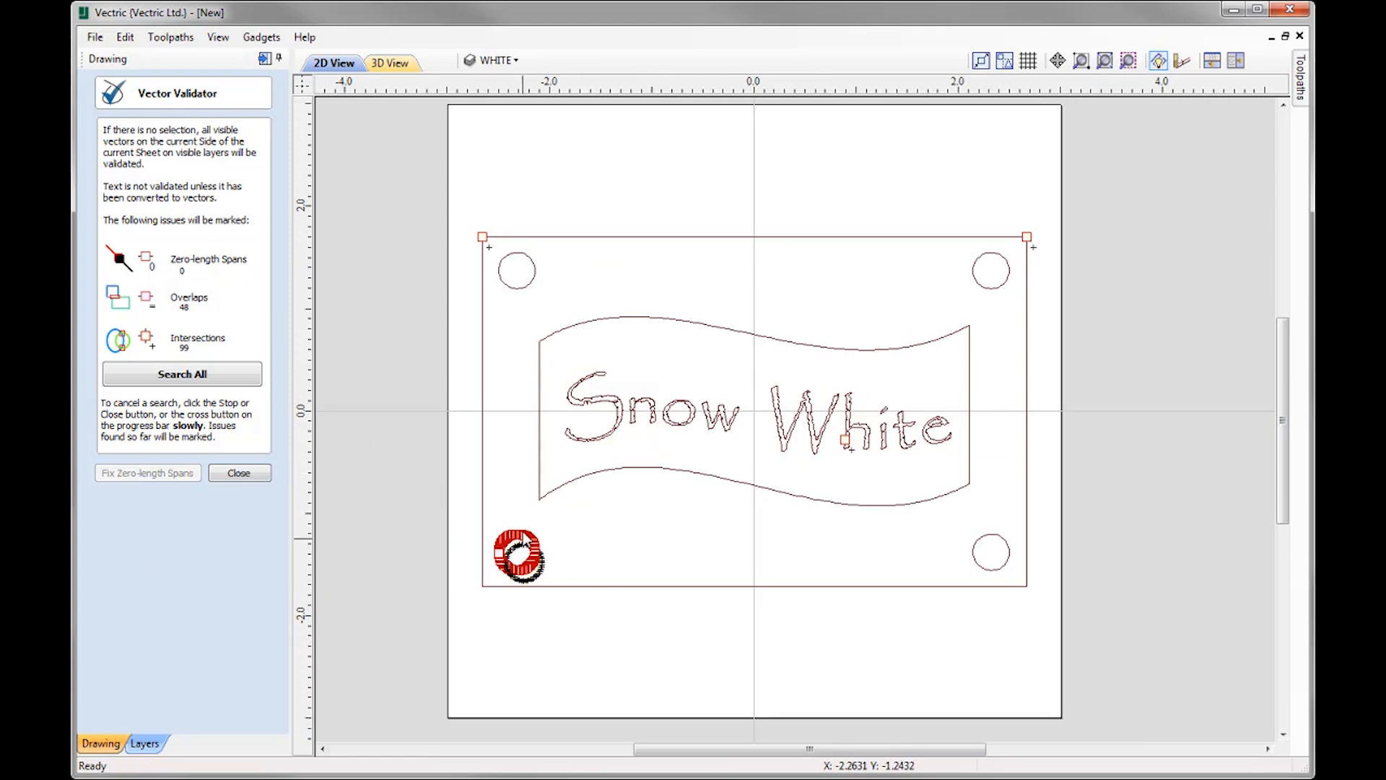
scroll(484, 595, "up", 1)
scroll(511, 593, "up", 6)
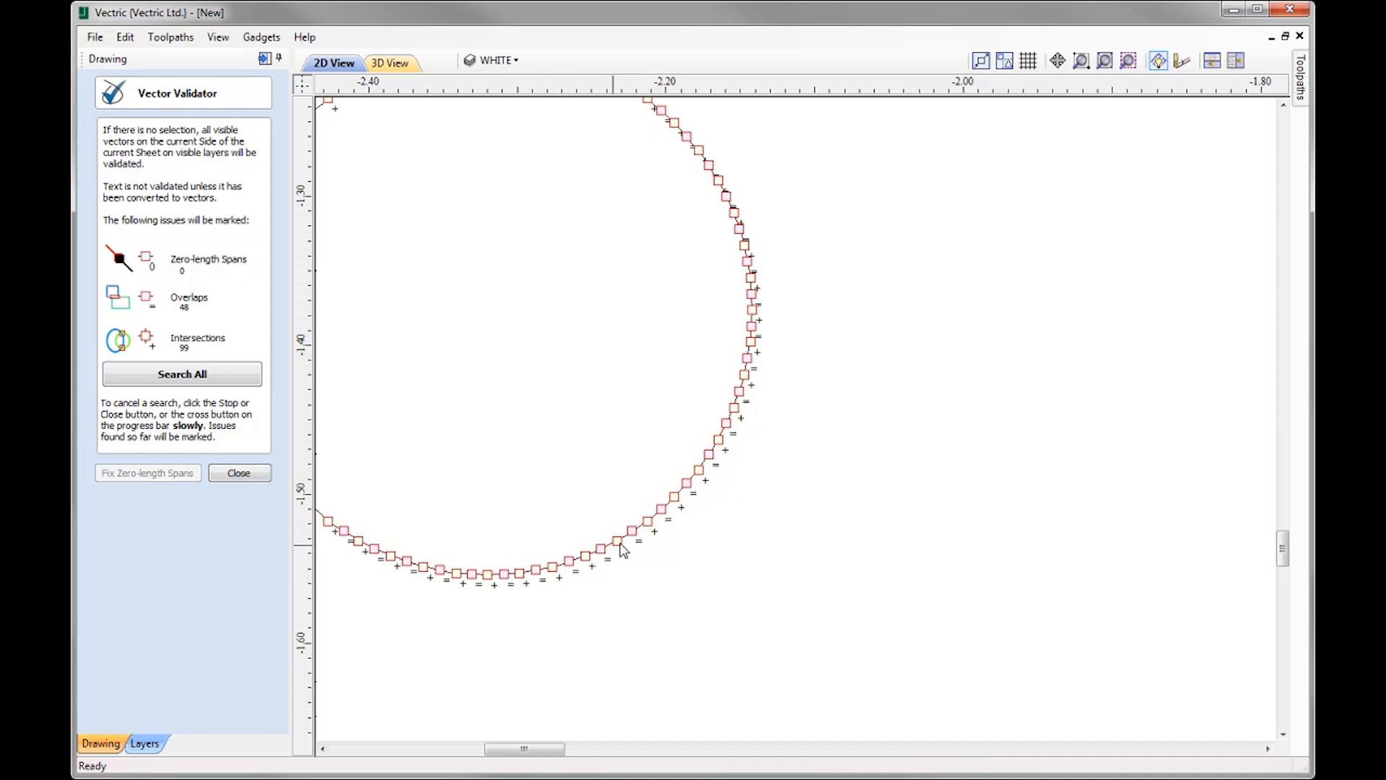
scroll(653, 558, "down", 1)
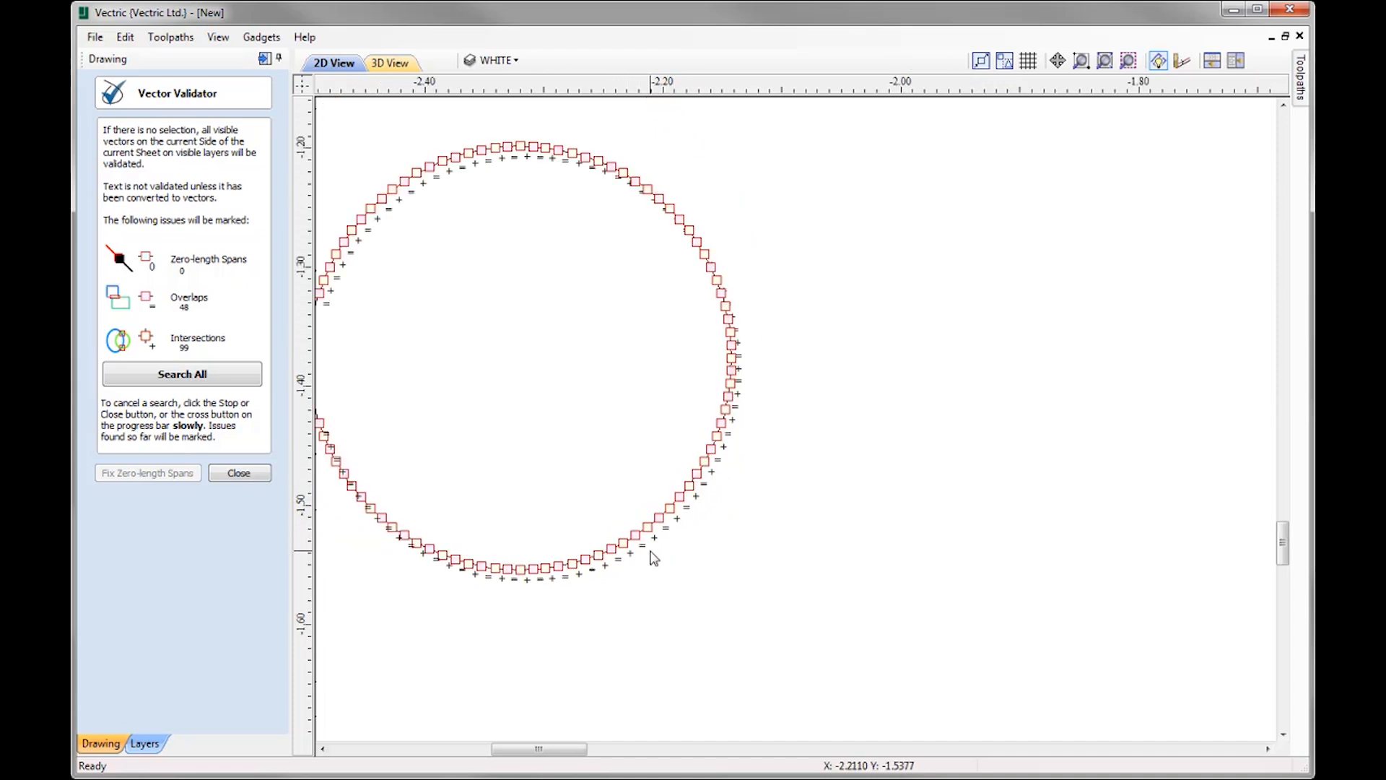
scroll(601, 554, "down", 1)
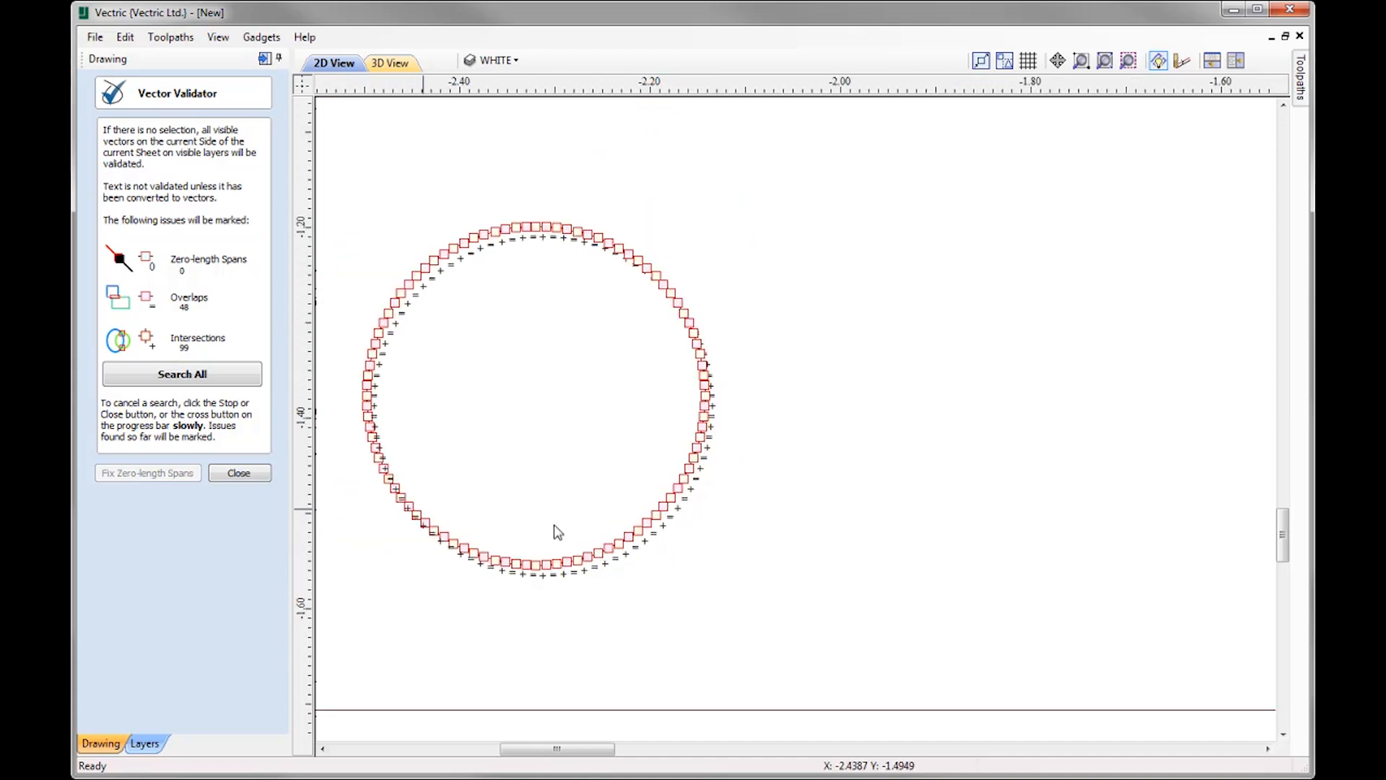
scroll(643, 520, "down", 2)
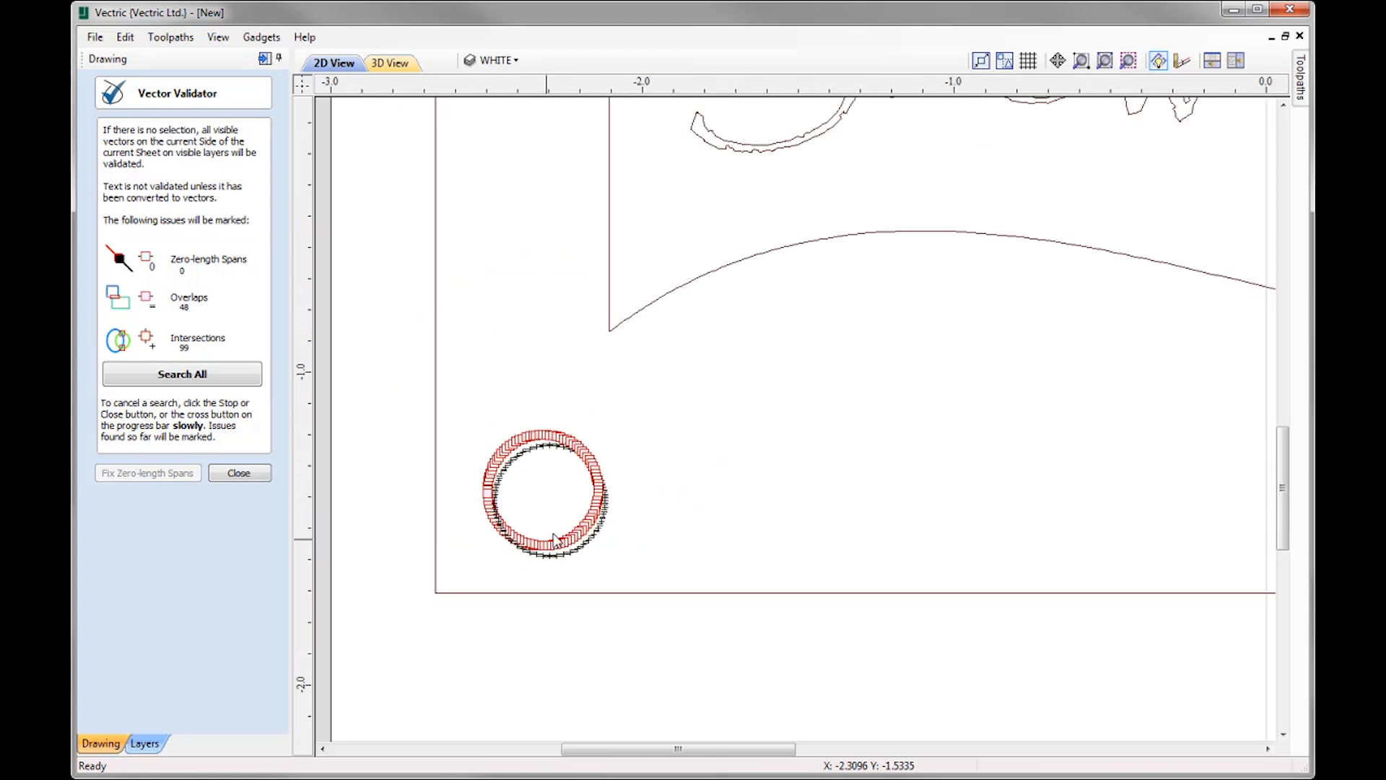
left_click(1105, 61)
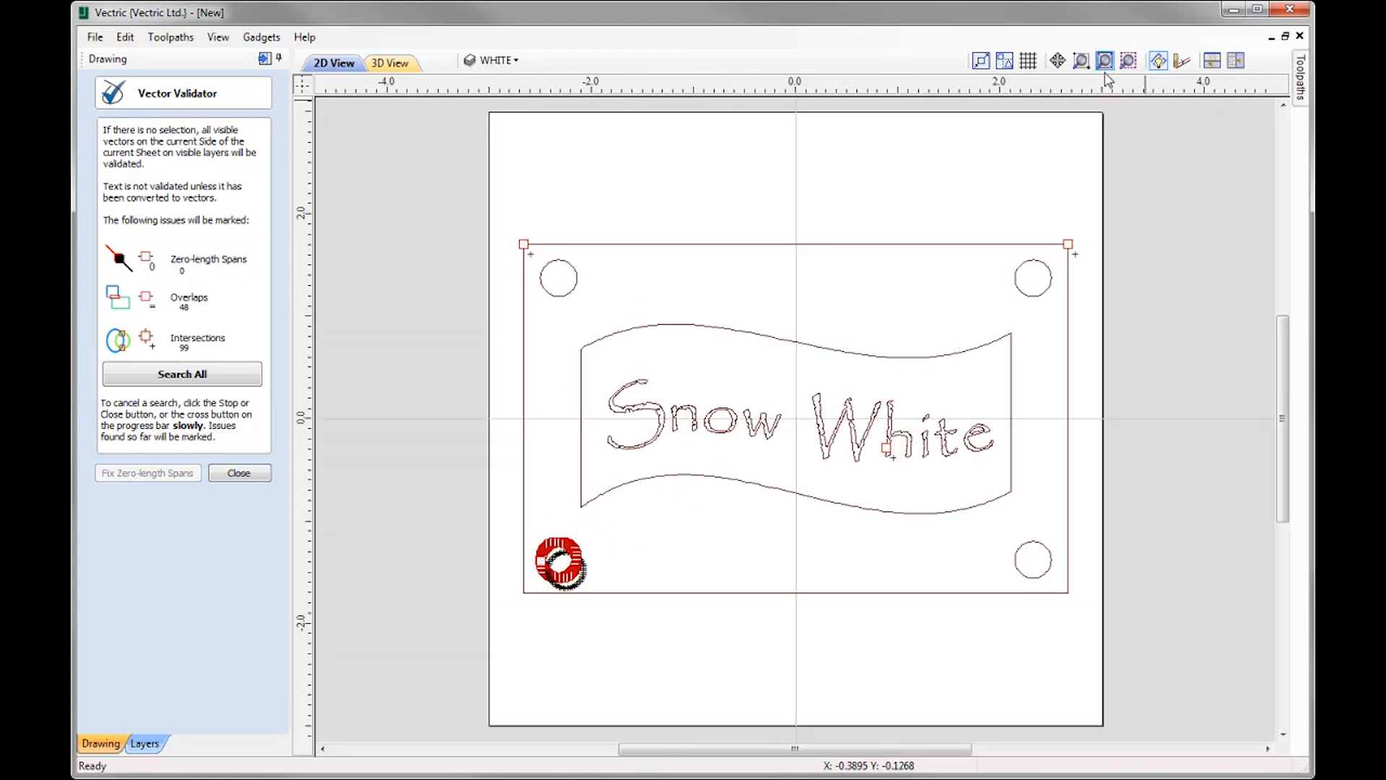
left_click(239, 474)
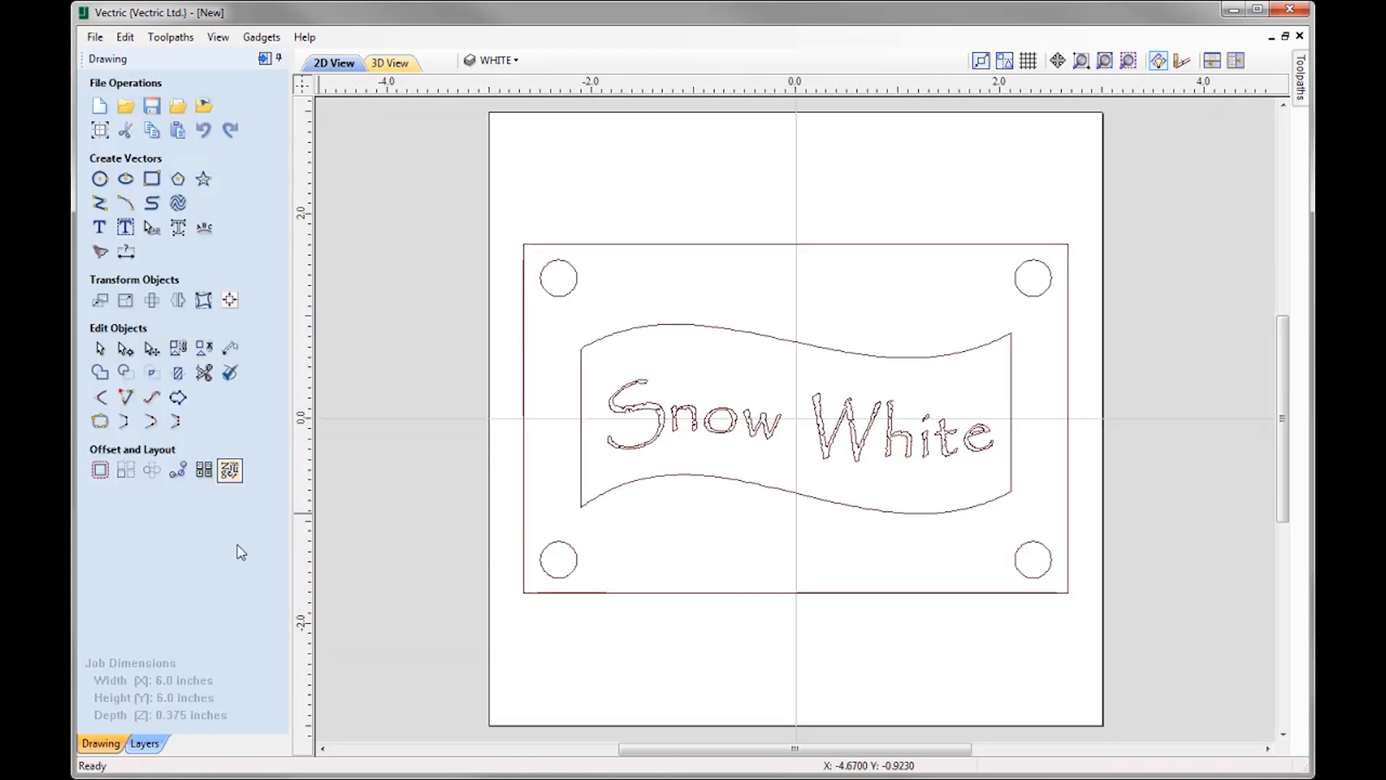
Step: Move the duplicate circle off the plate's lower-left hole, delete it, and check the remaining circle
left_click(578, 560)
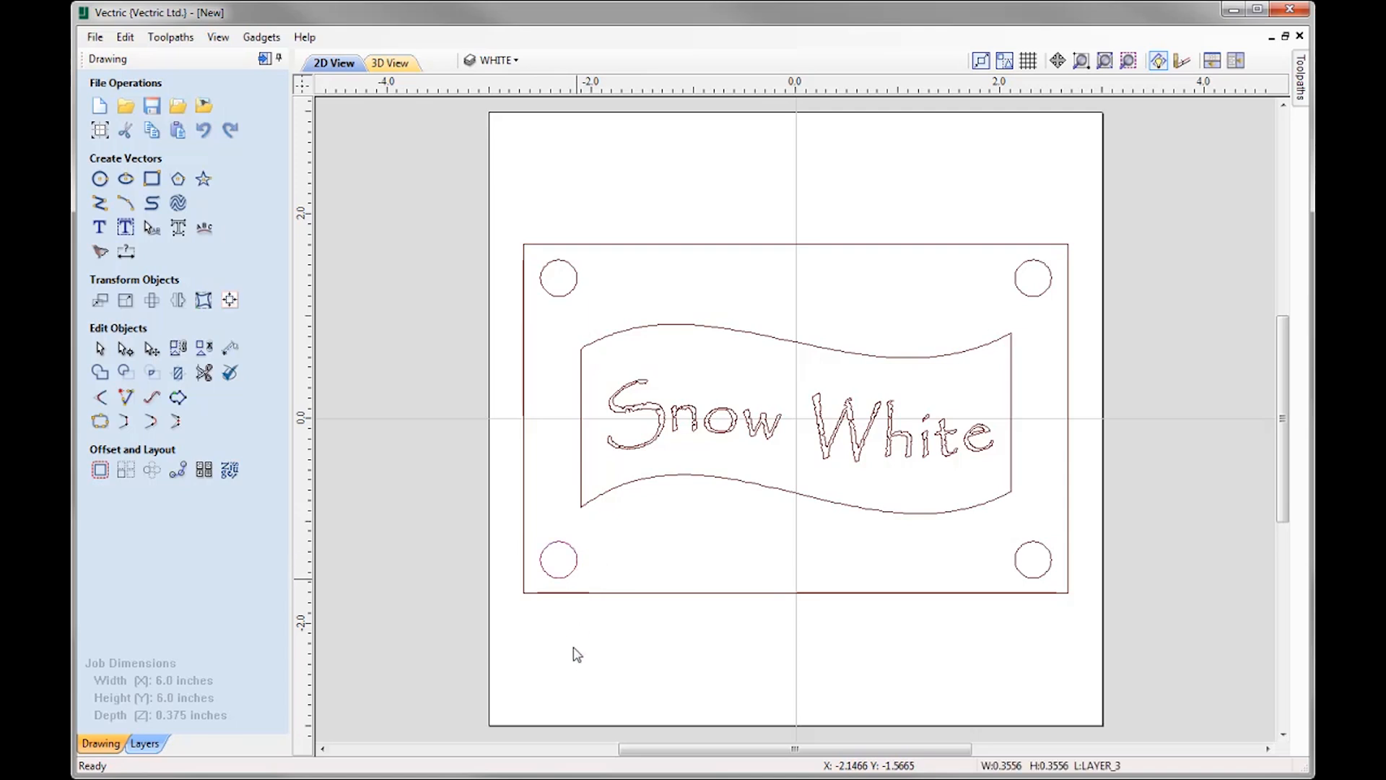
scroll(561, 597, "up", 5)
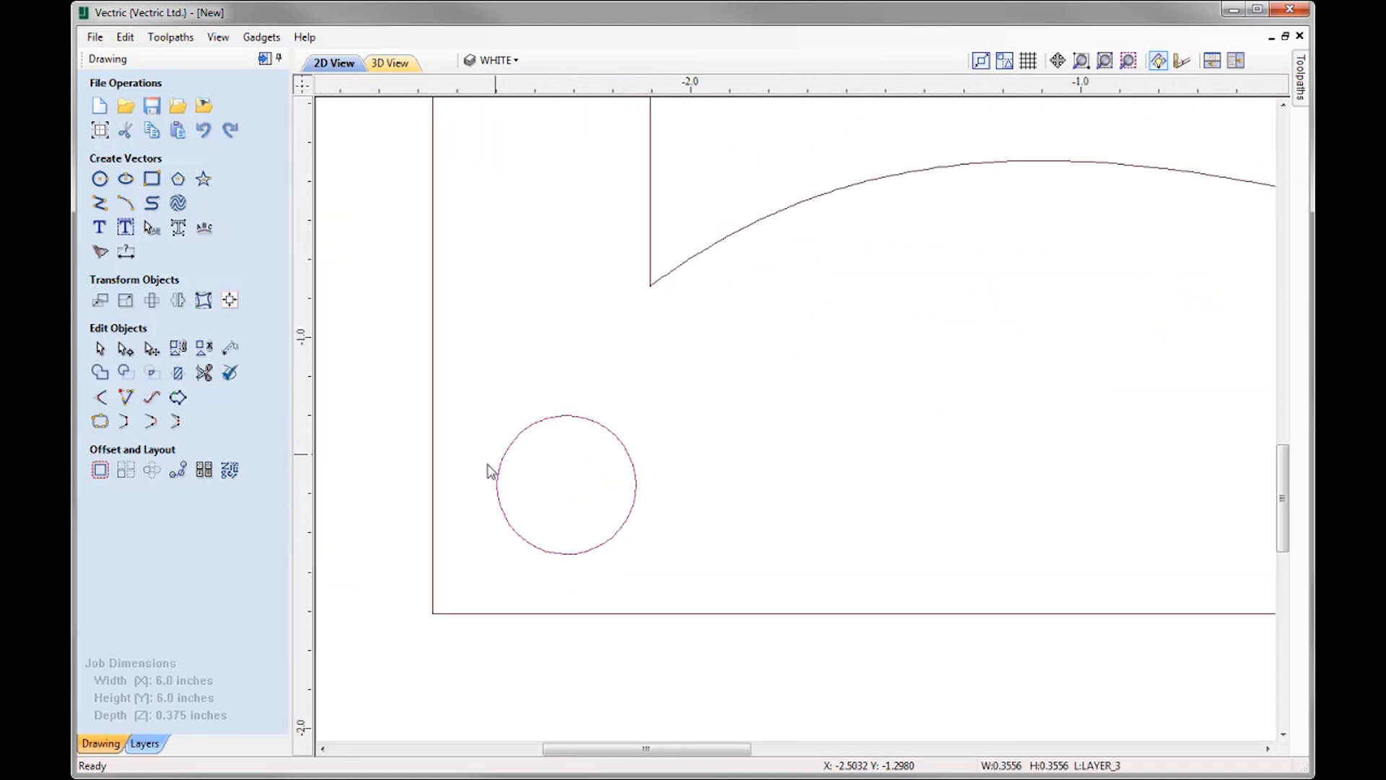
left_click(625, 525)
left_click_drag(567, 484, 887, 484, "ctrl")
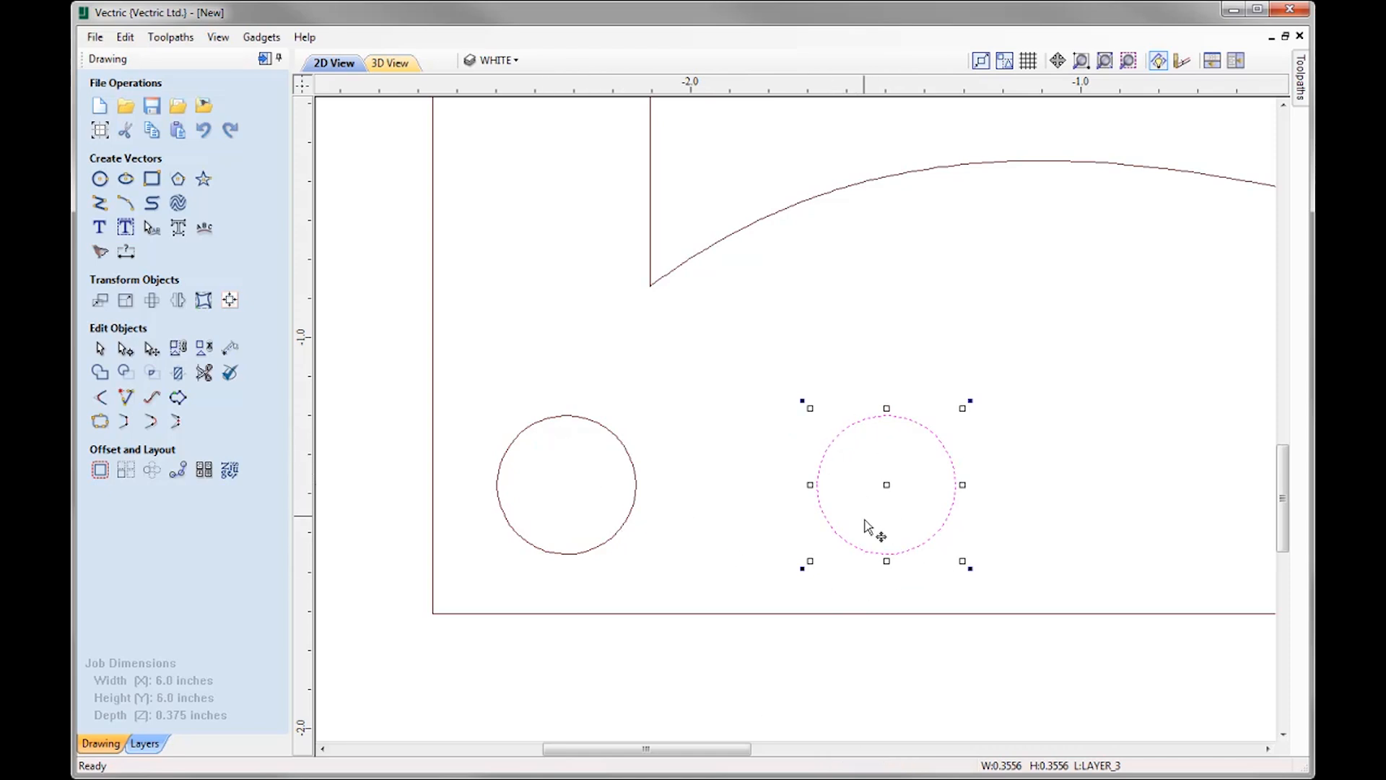
key("Delete")
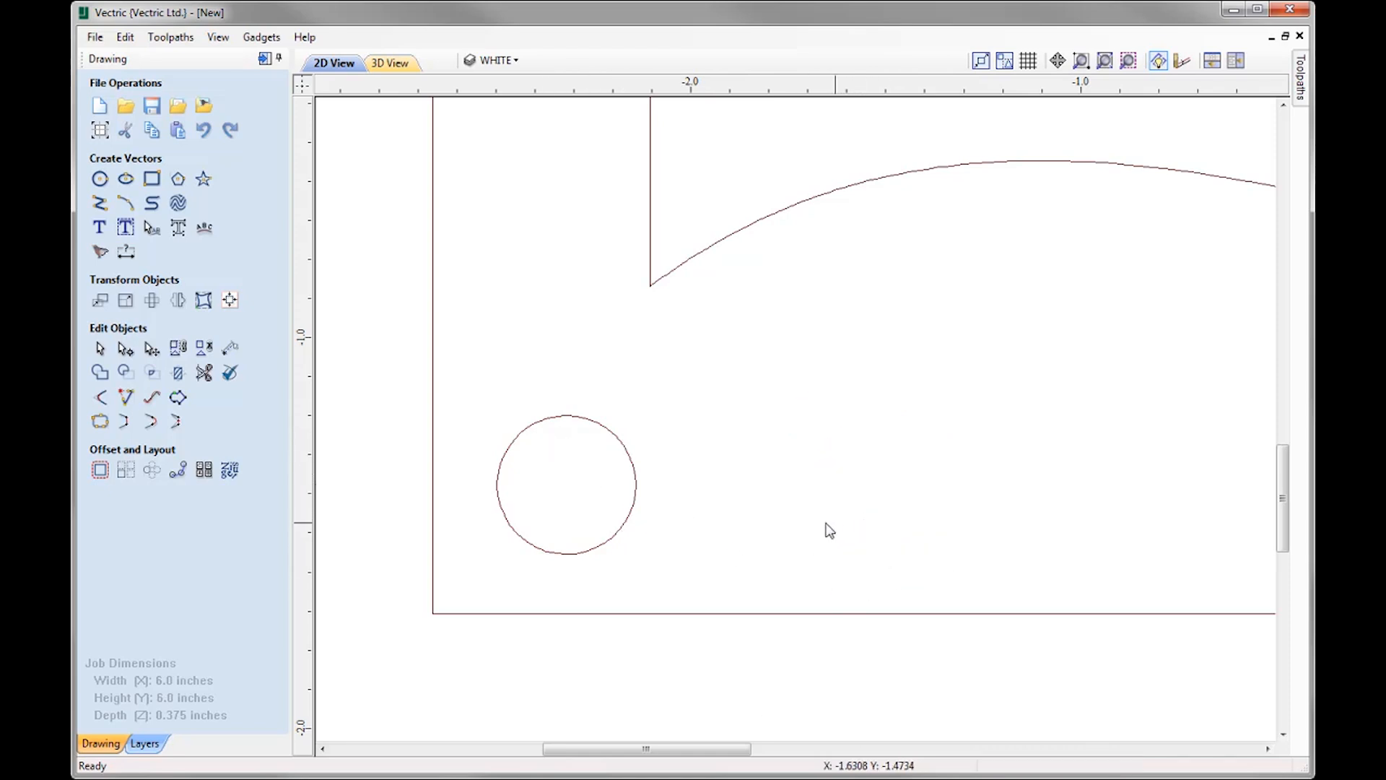
left_click(633, 514)
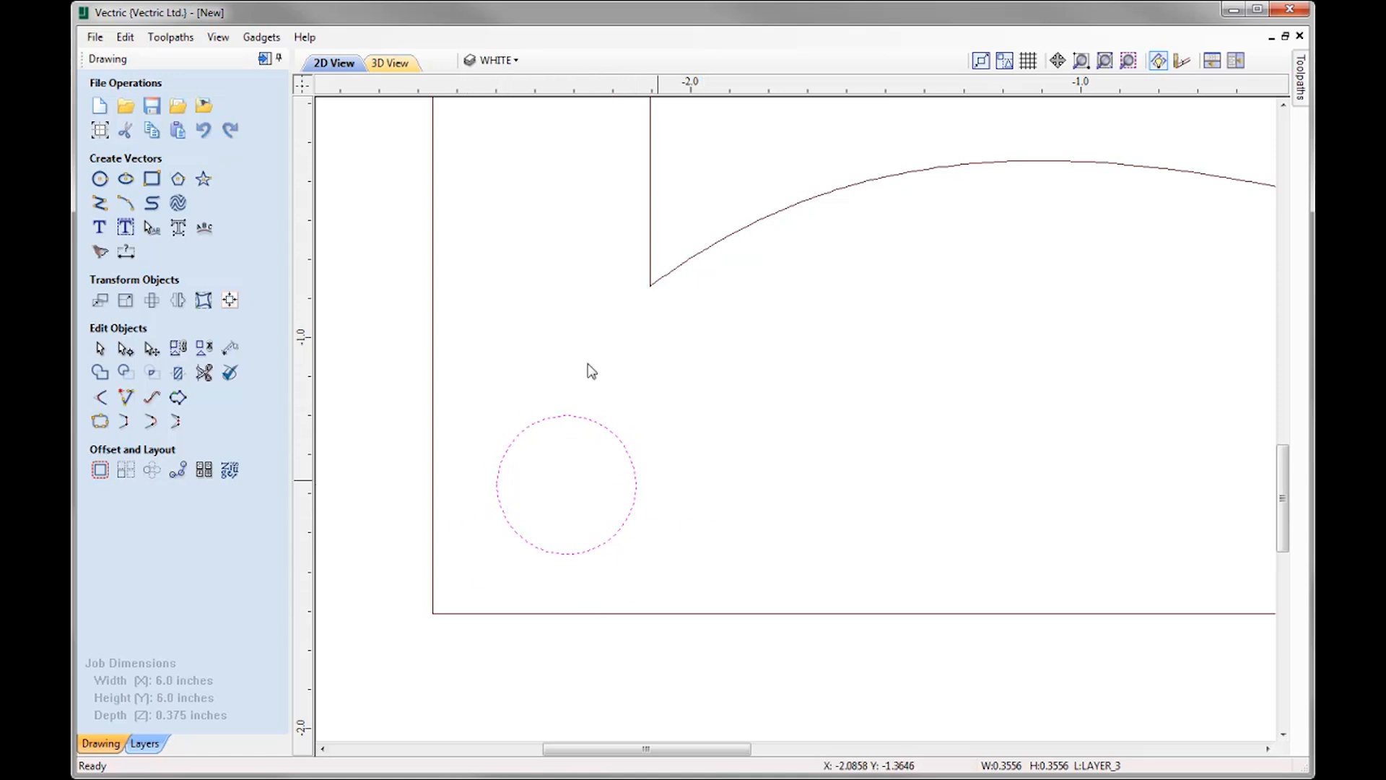
left_click(672, 639)
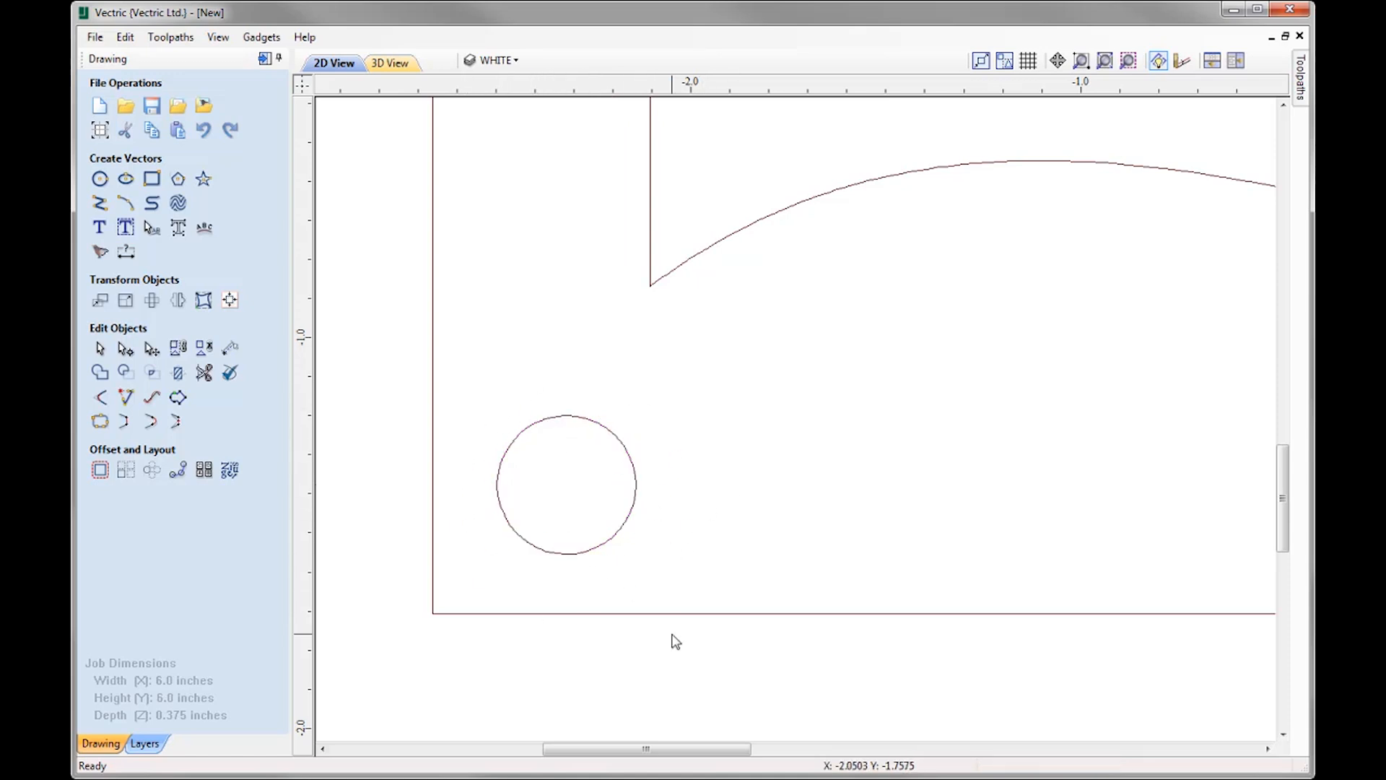
Step: Validate all visible vectors again, check the marks at the border's upper corners, and close the validator
left_click(1104, 61)
left_click(230, 373)
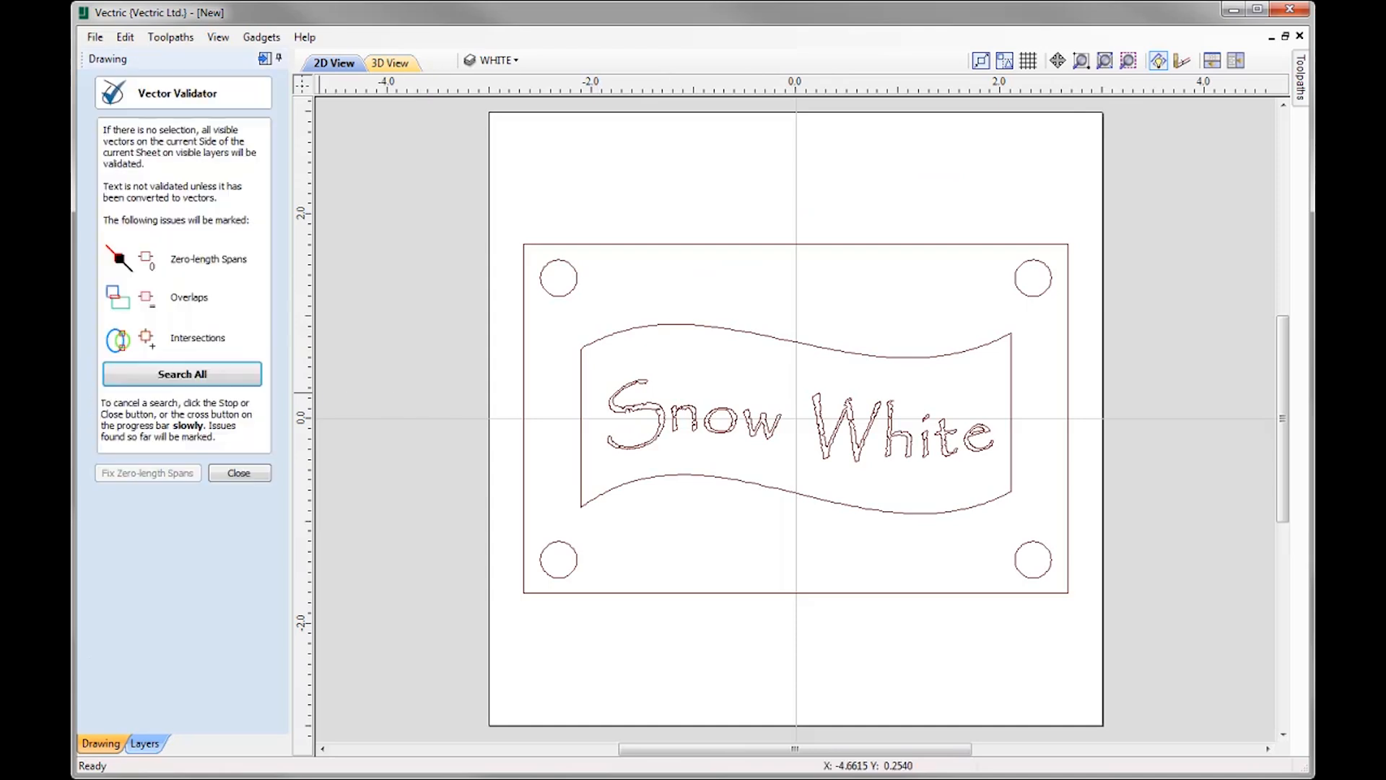
left_click(182, 374)
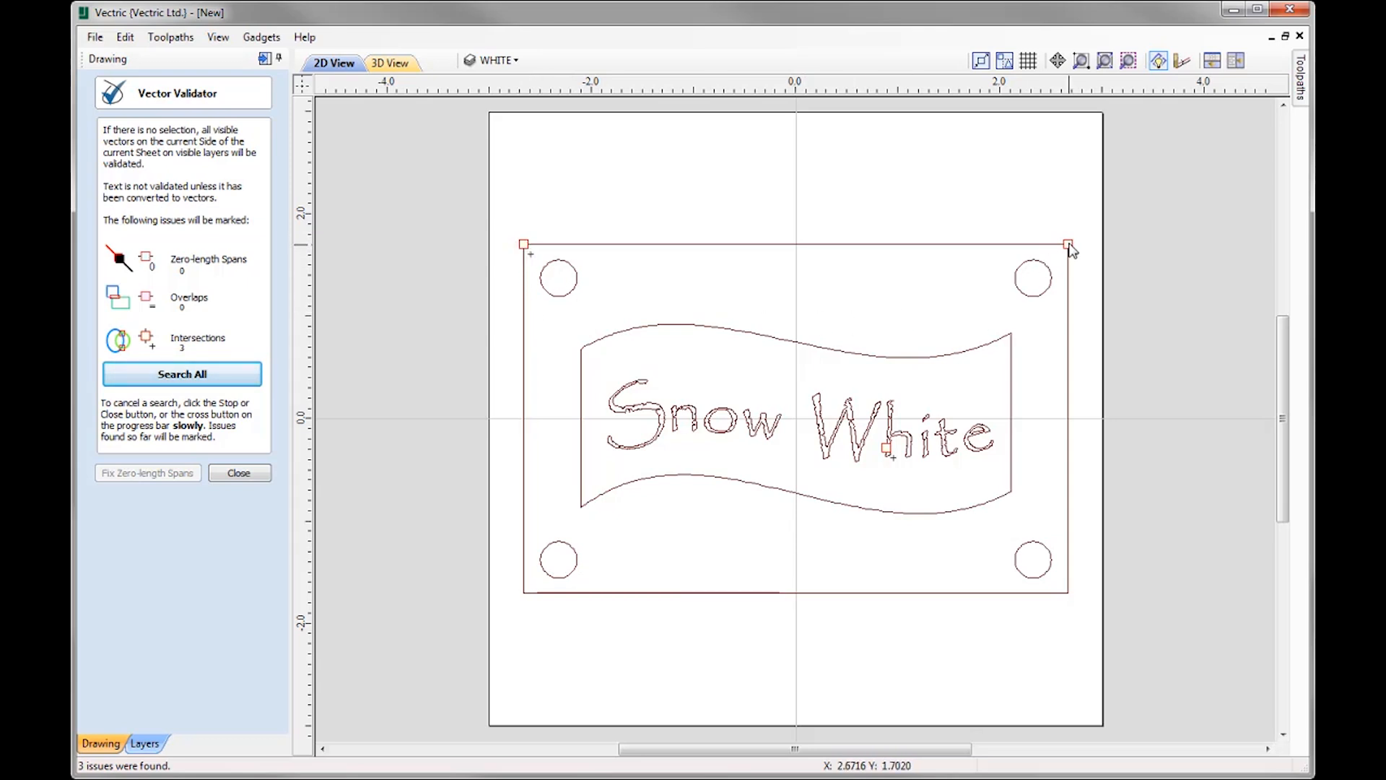
left_click(246, 475)
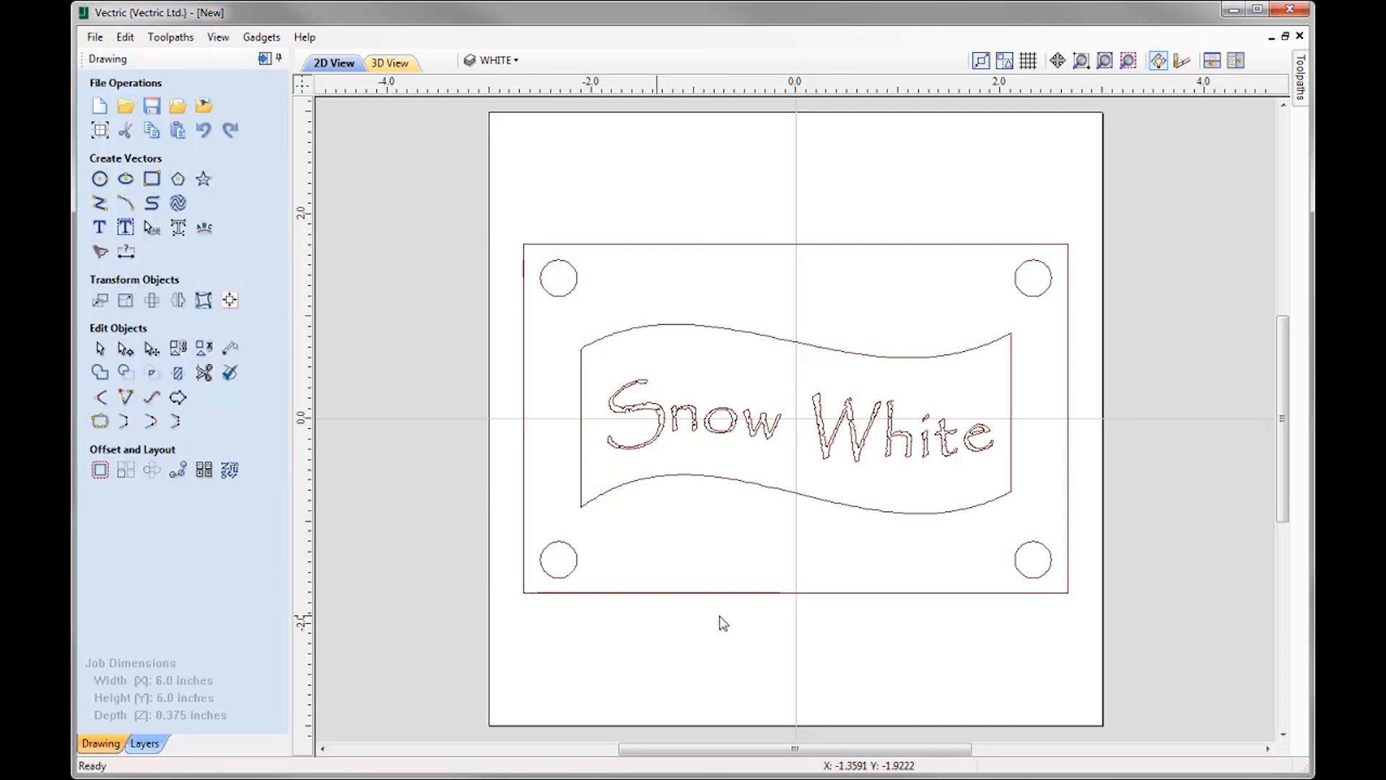
Step: Join the rectangular border's separate top line to its open three-sided vector with a tolerance of .0004 inches
left_click(524, 263)
left_click(643, 248)
left_click(525, 293)
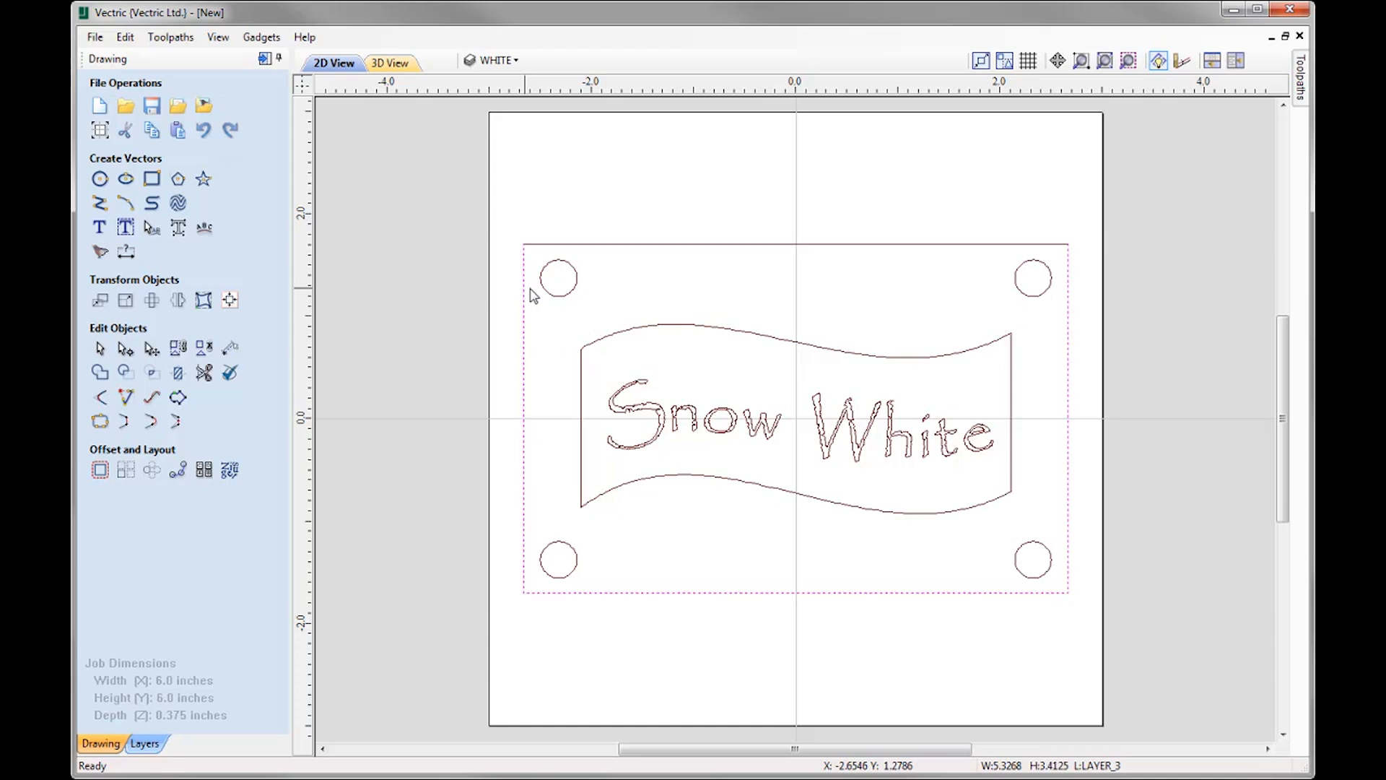
left_click(575, 244)
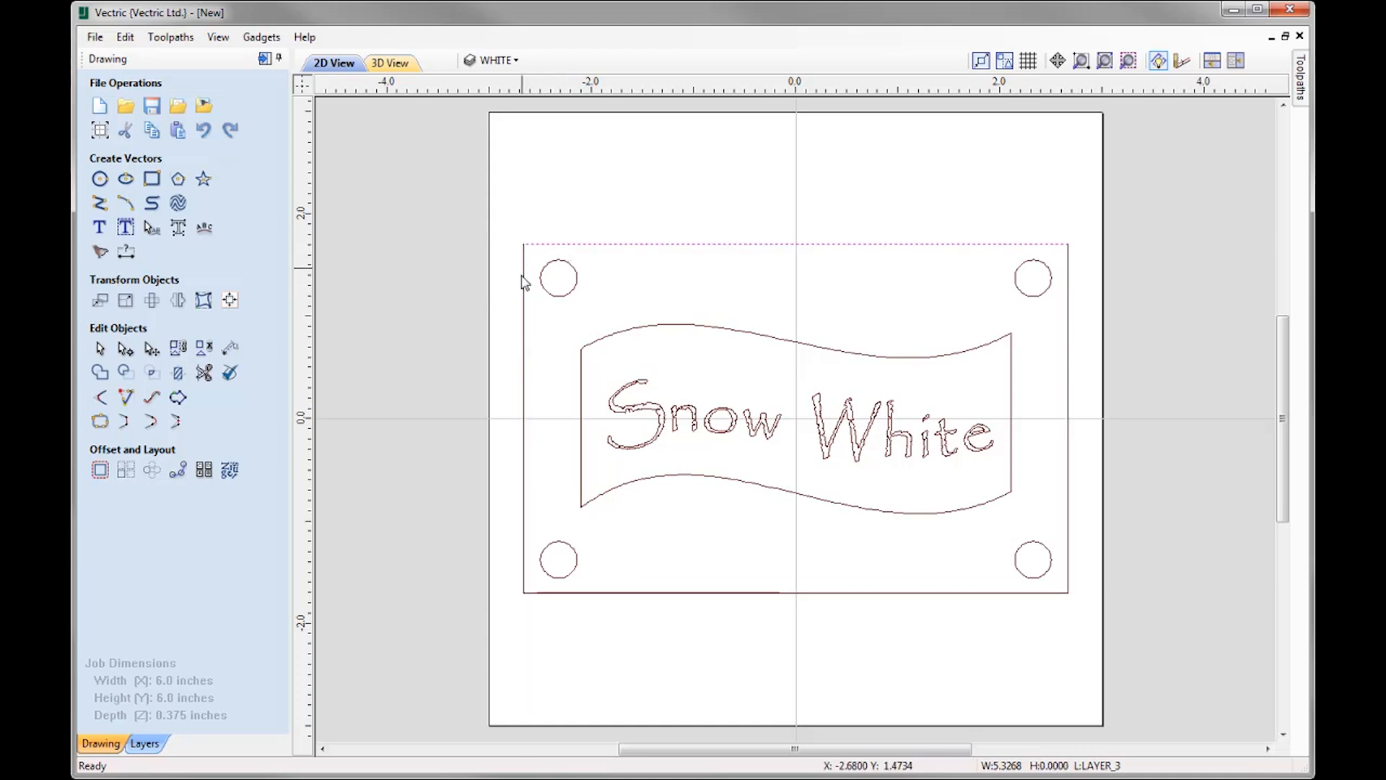
left_click(525, 330, "shift")
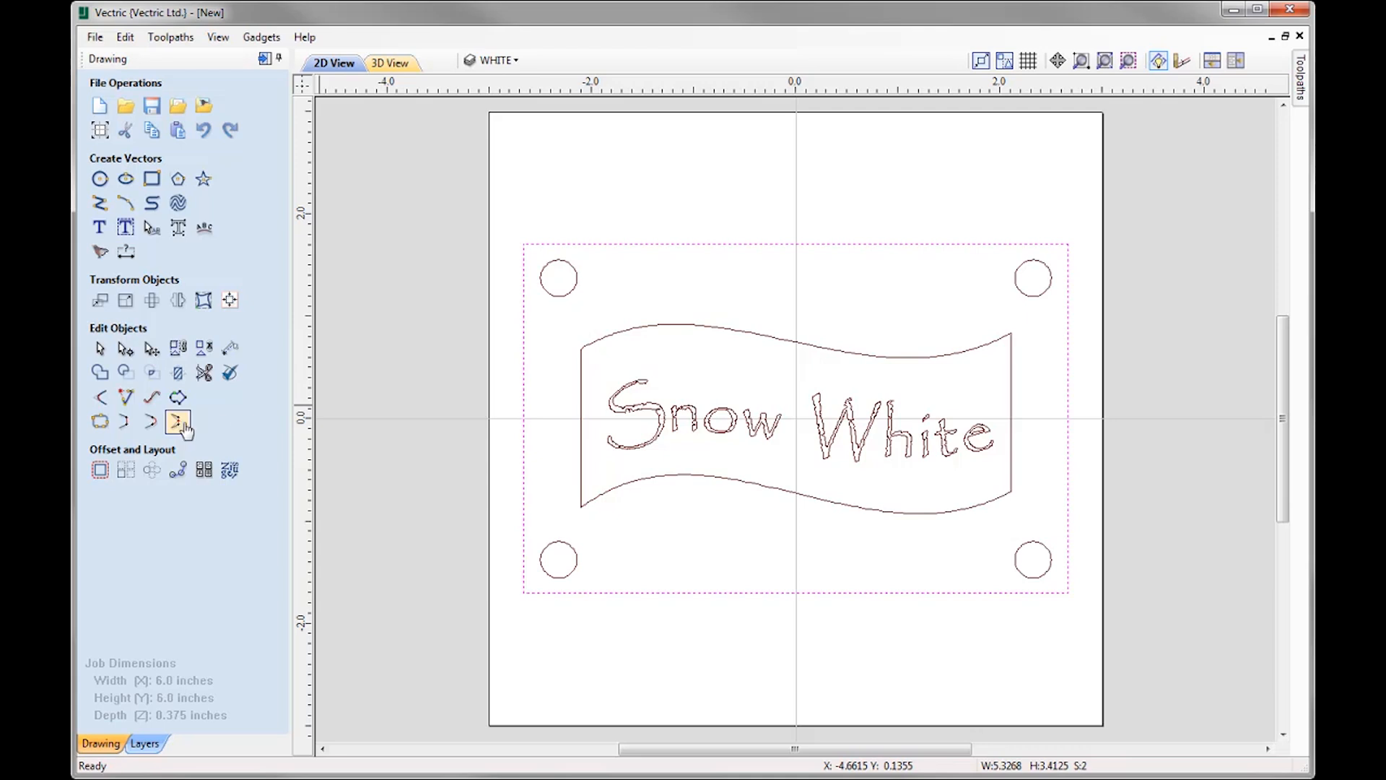
left_click(103, 427)
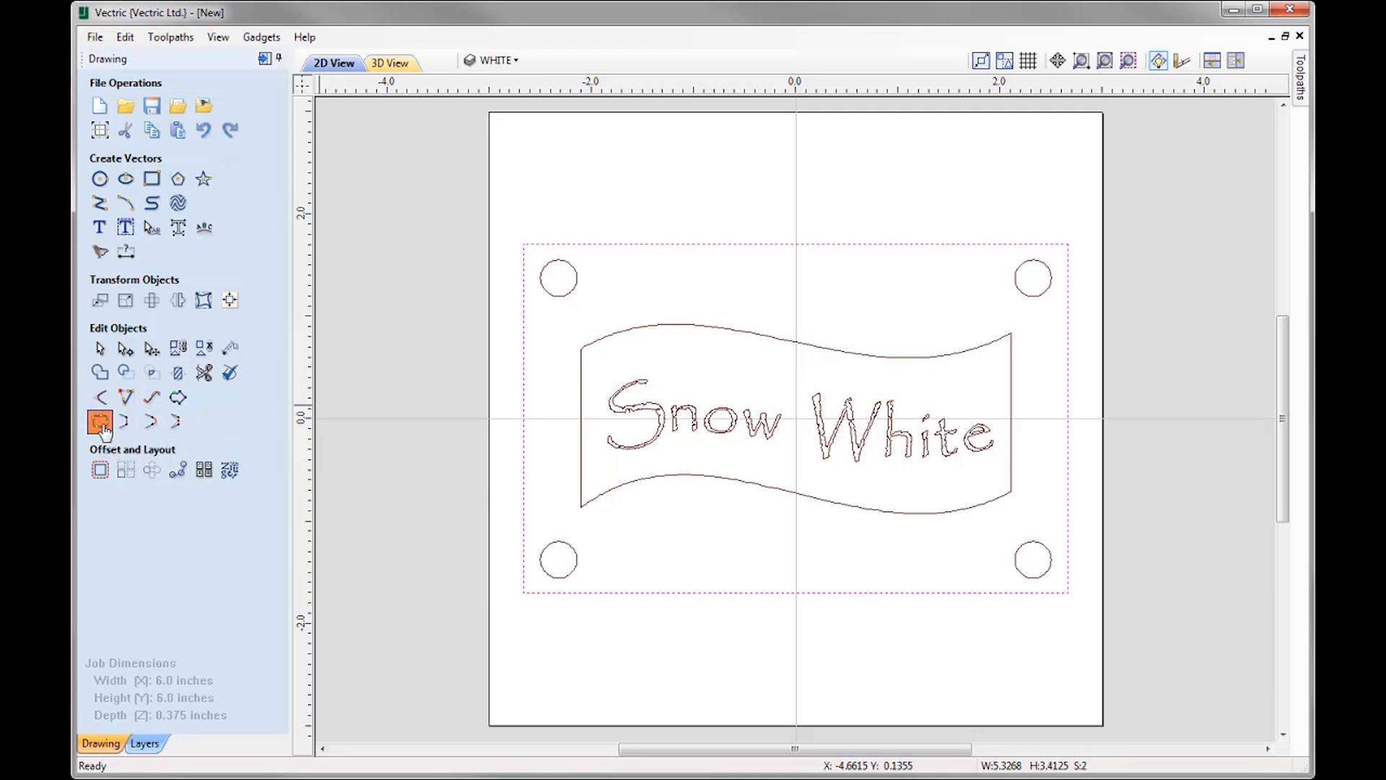
left_click(125, 316)
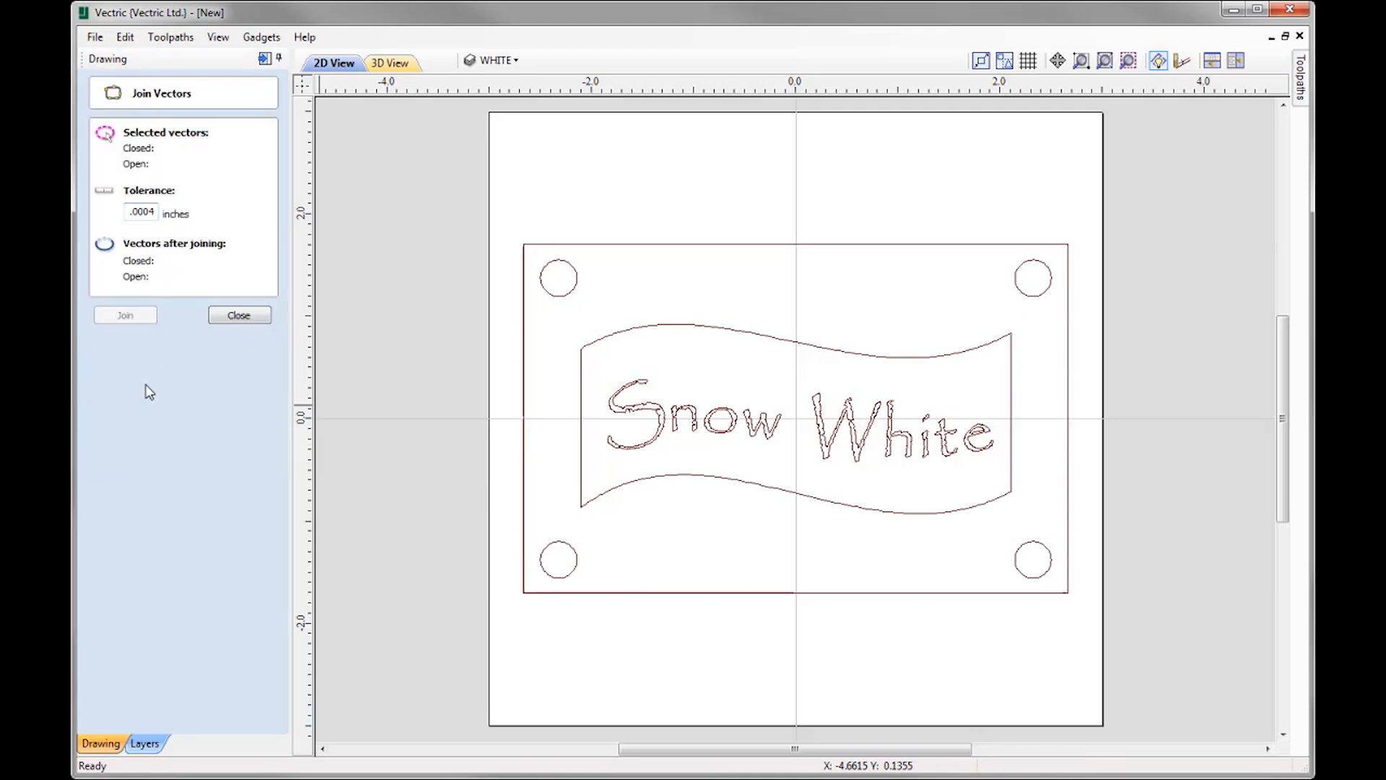
left_click(241, 316)
Step: Run the Vector Validator on all visible vectors, examine the marked intersection on the letter h in "White", and close it
left_click(229, 372)
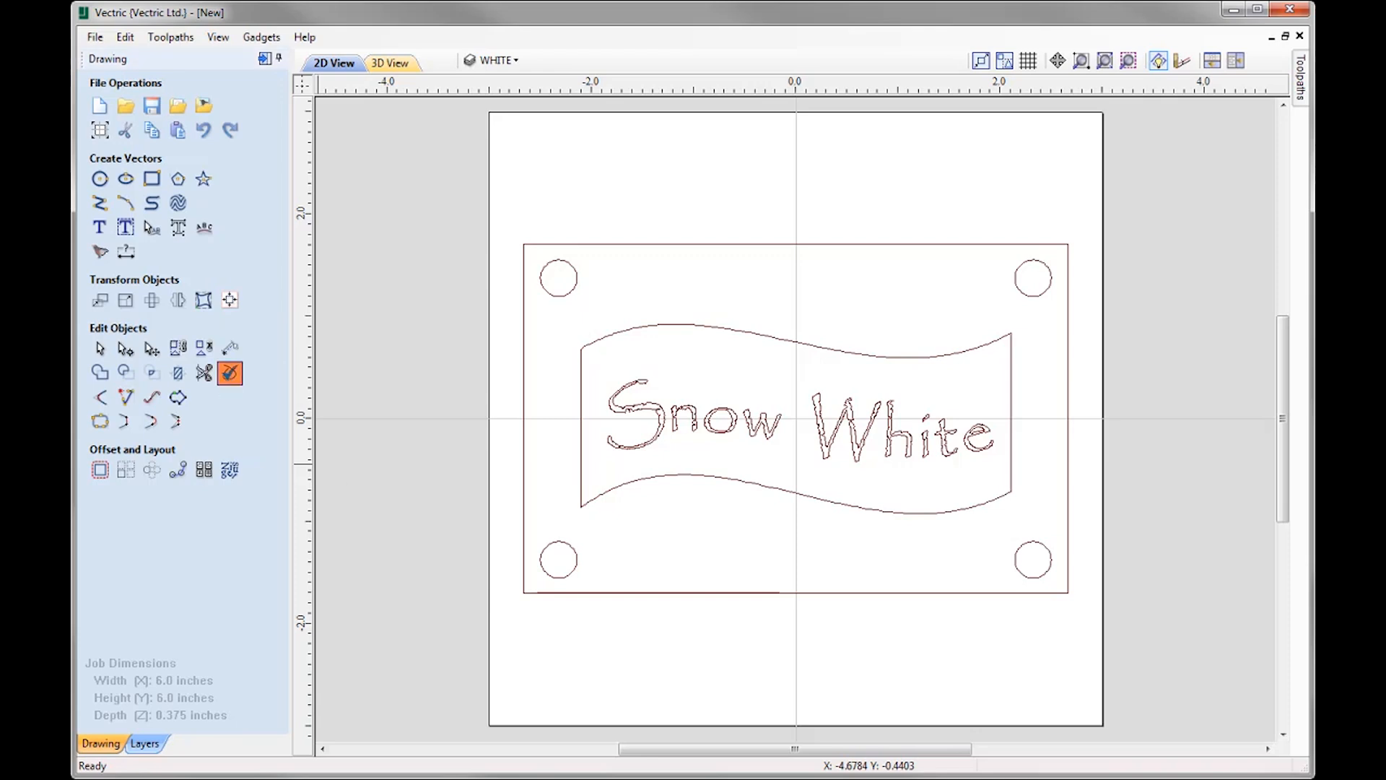
left_click(217, 375)
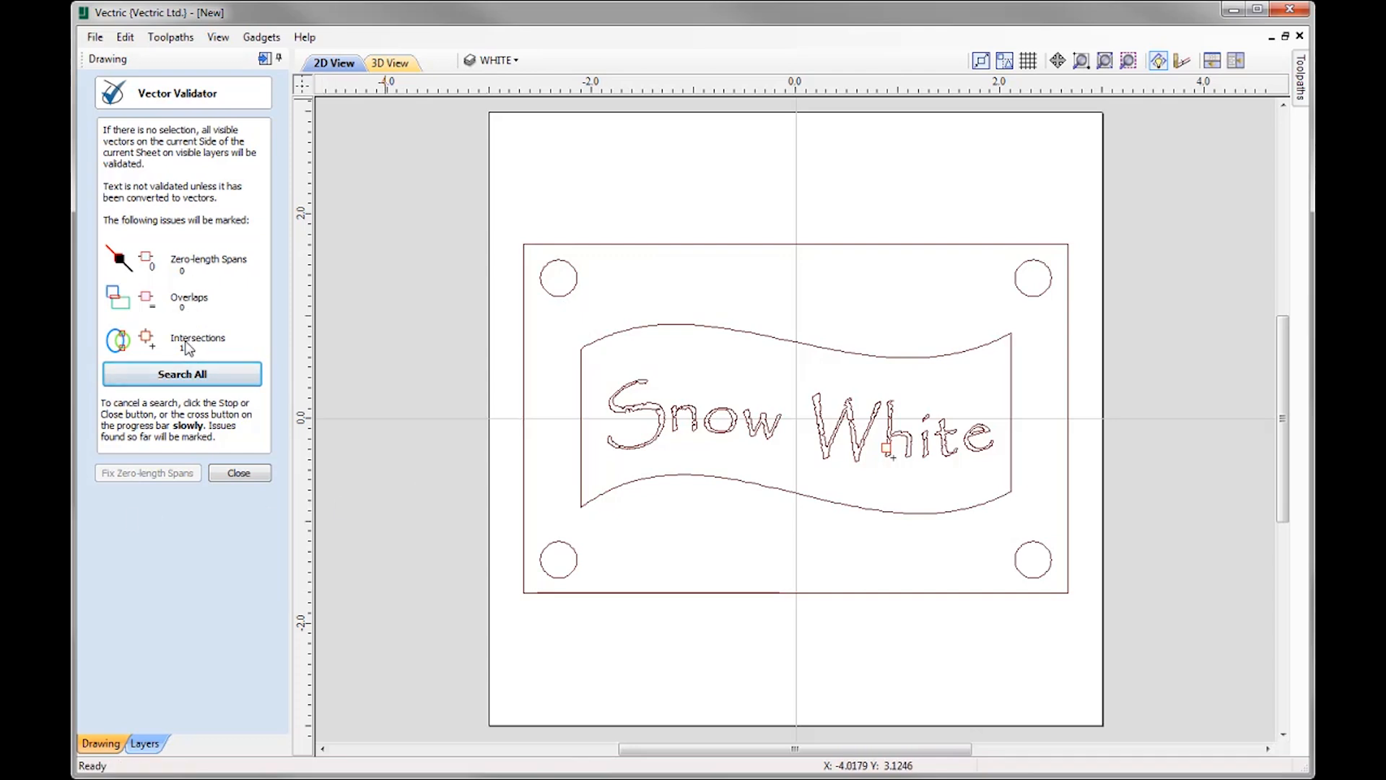
scroll(767, 463, "up", 3)
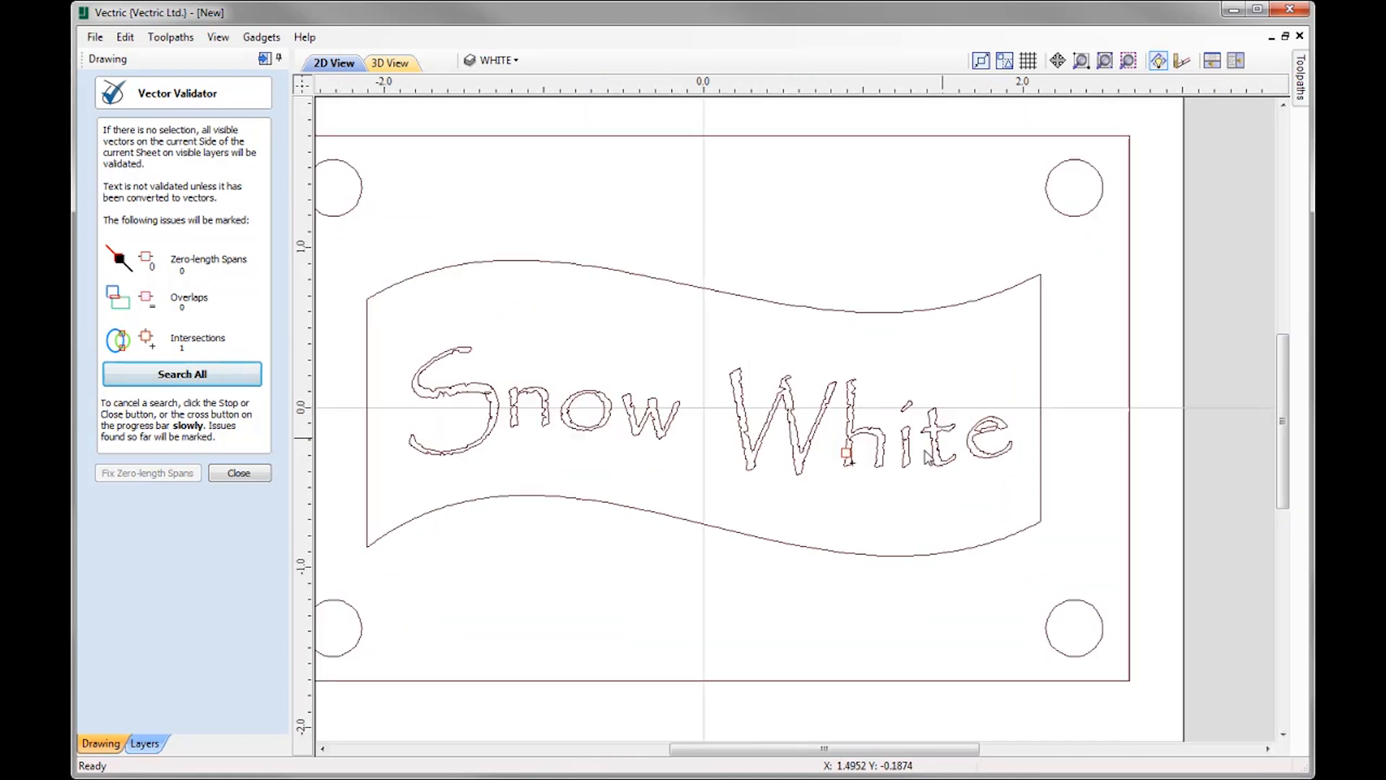
scroll(767, 464, "up", 15)
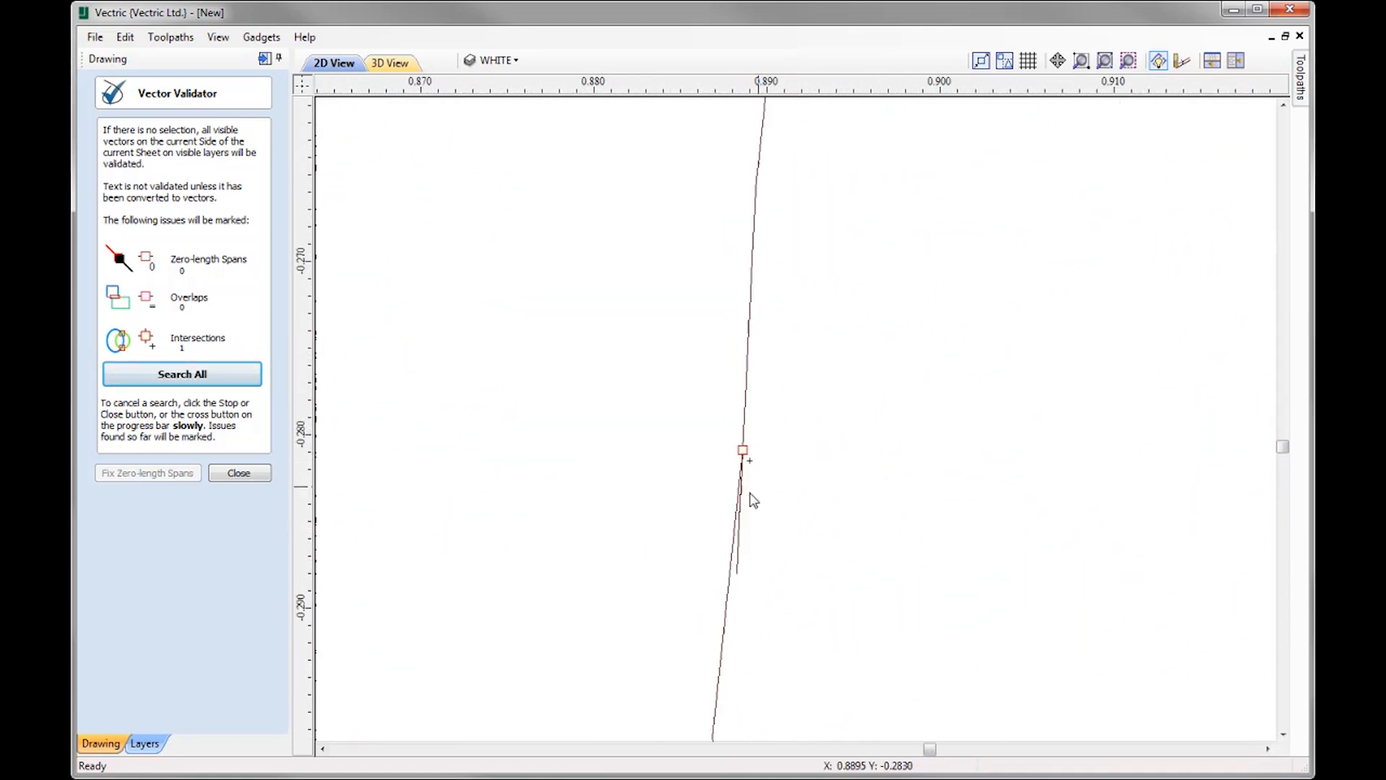
scroll(740, 334, "down", 3)
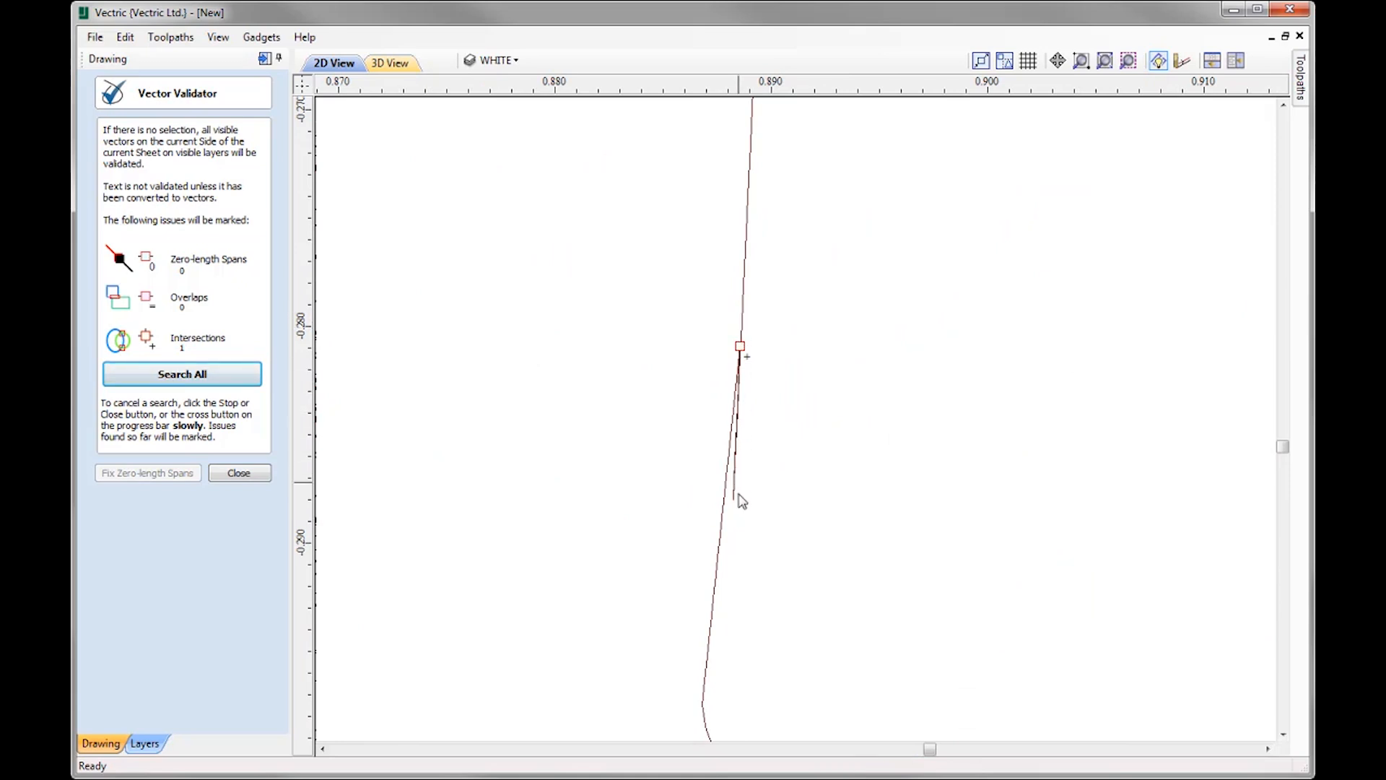
left_click(235, 473)
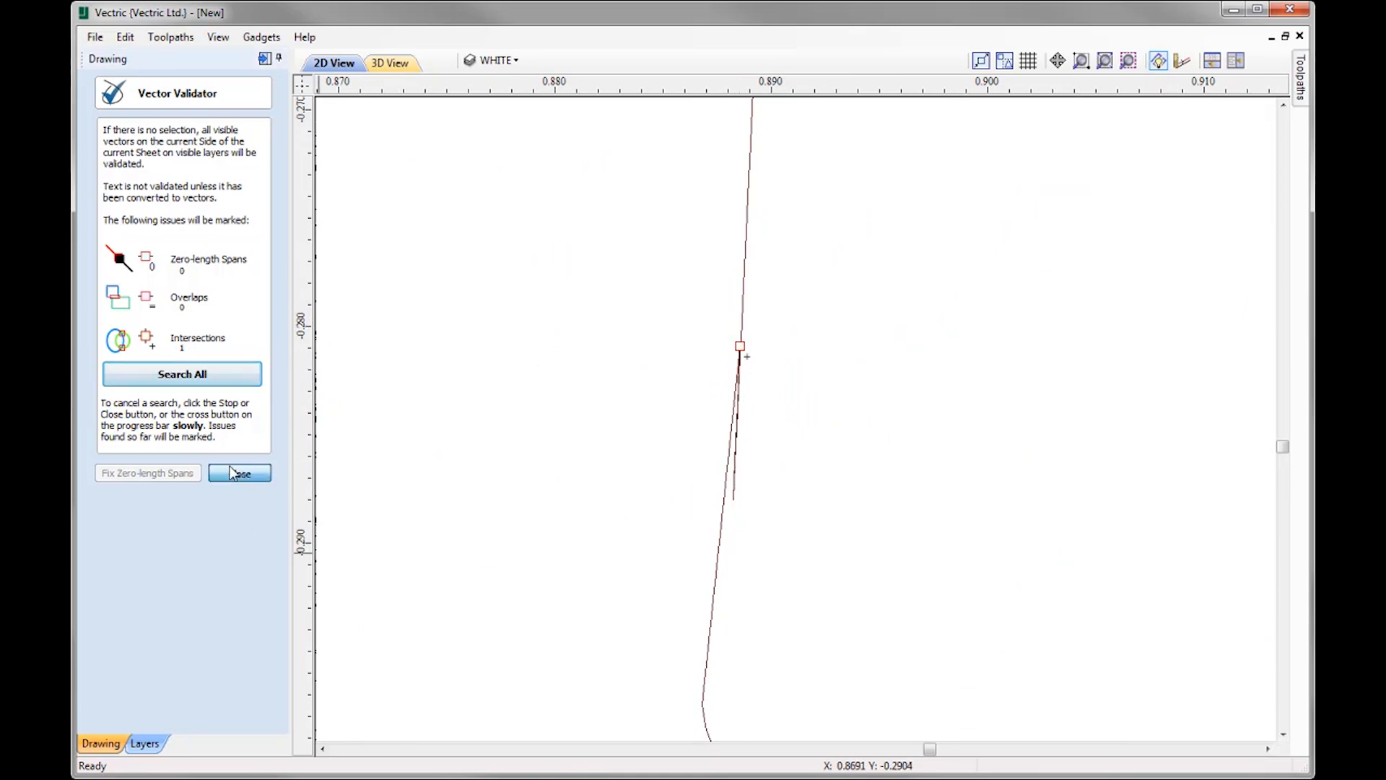
Step: Node-edit the letter h to remove its self-crossing: move the upper node clear, delete the stray node, and deselect the letter
left_click(722, 509)
double_click(724, 614)
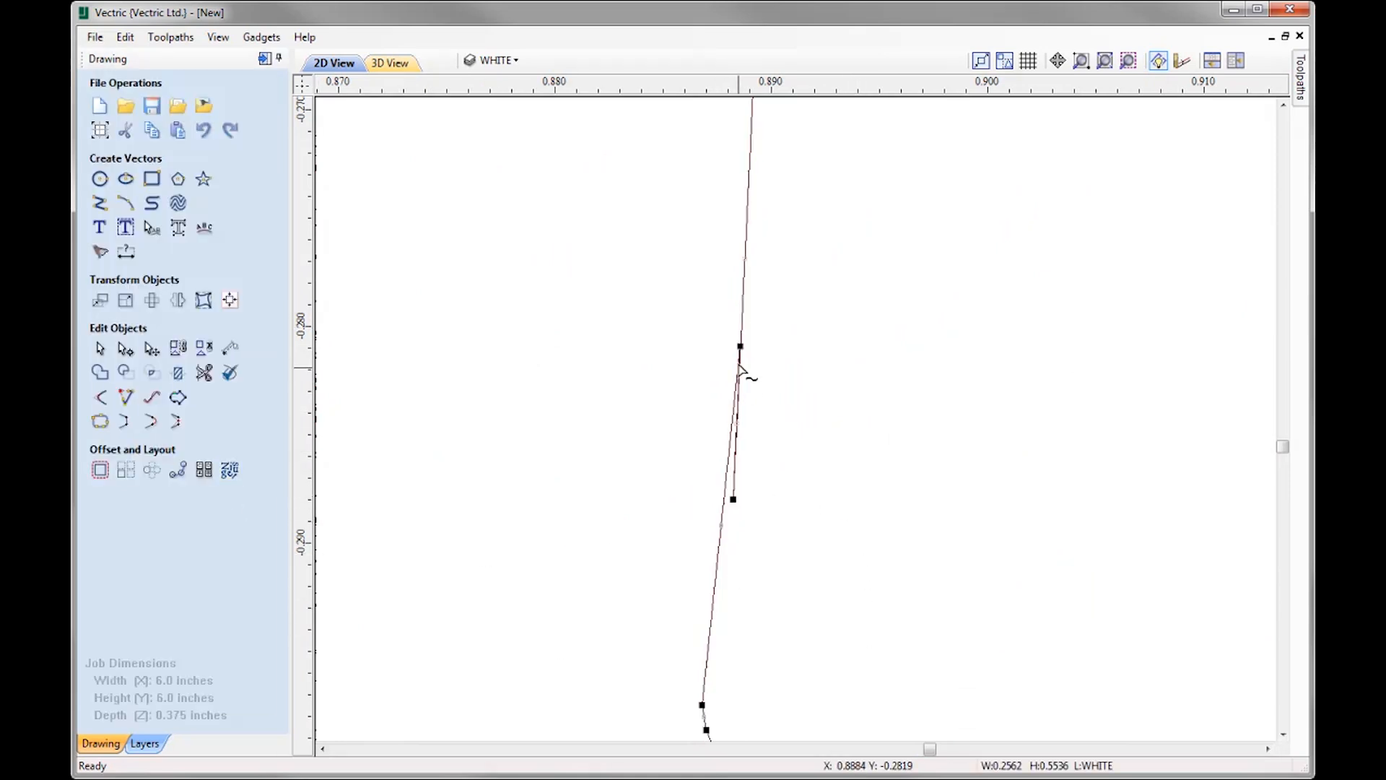
left_click_drag(738, 344, 716, 417)
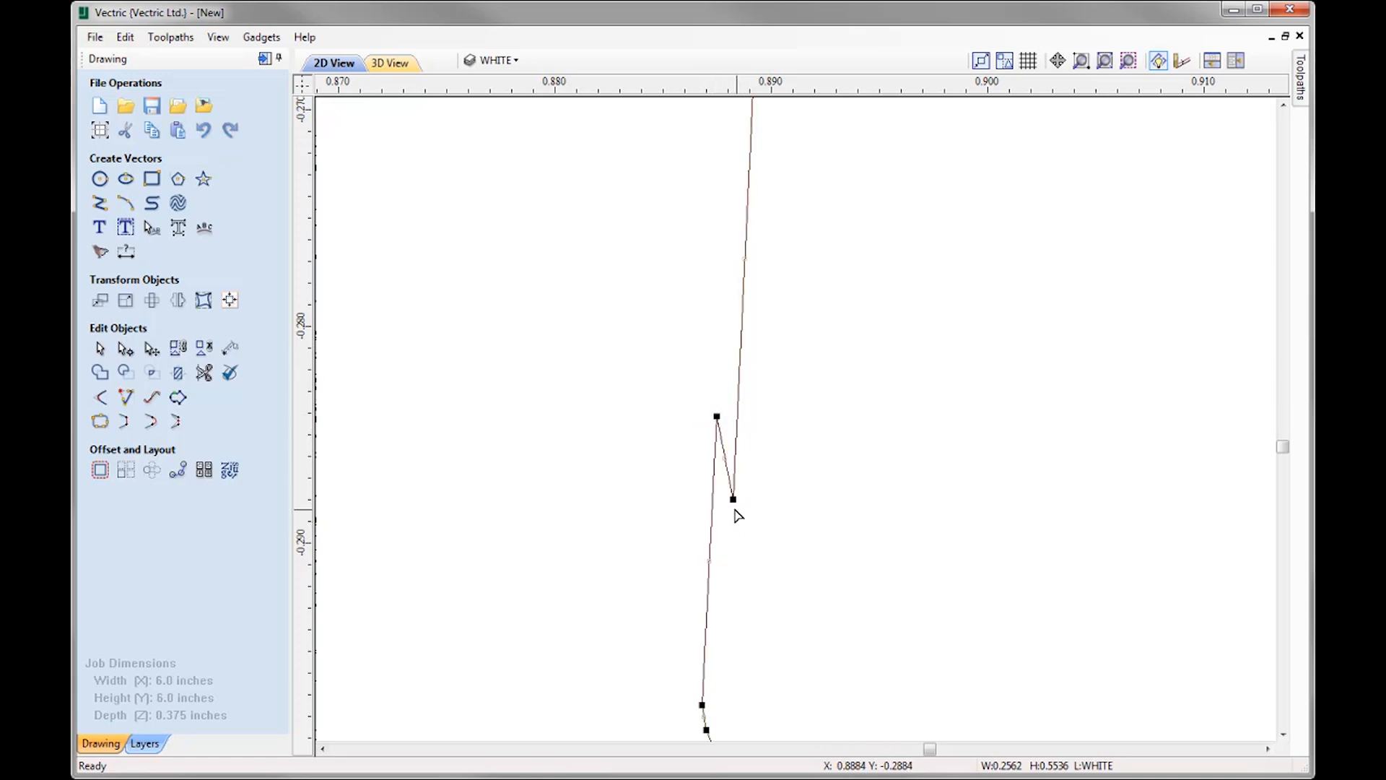
key("d")
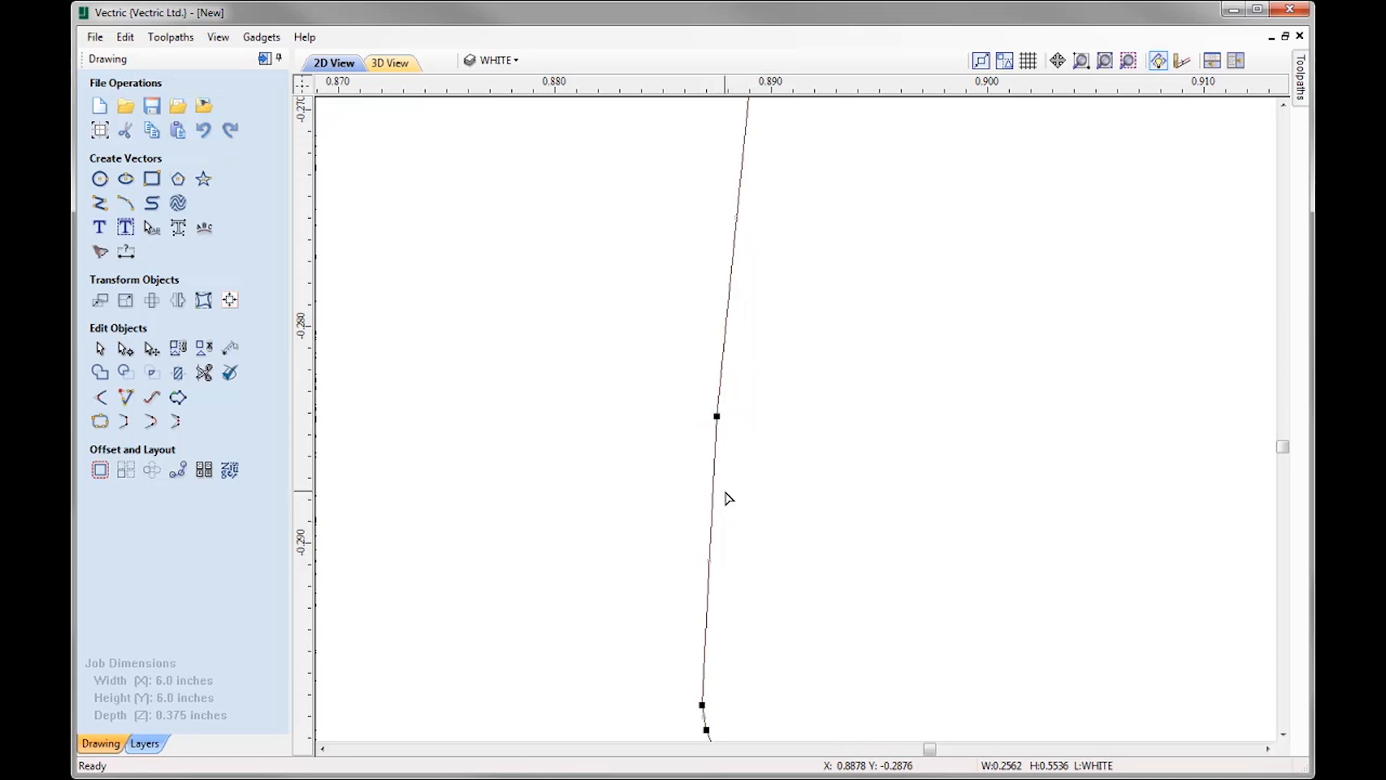
key("F6")
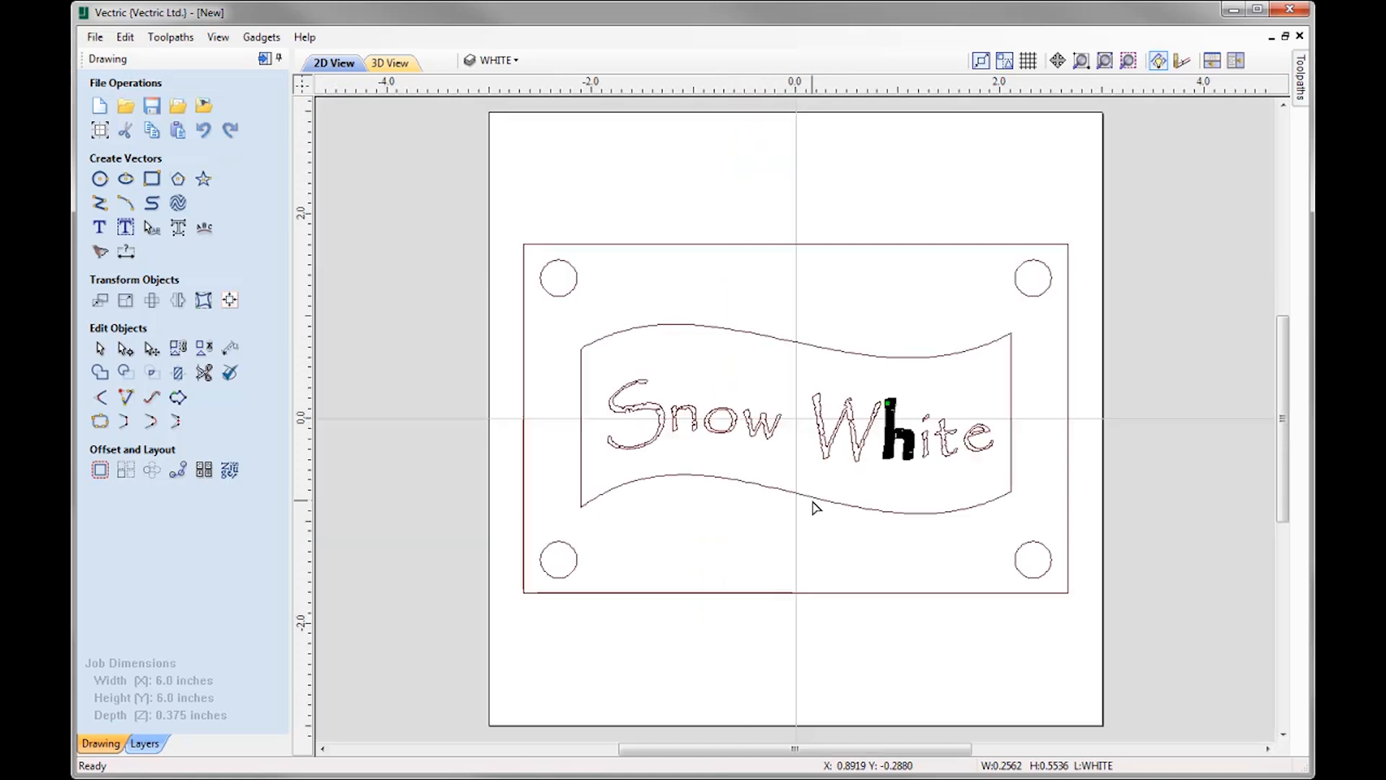
left_click(880, 486)
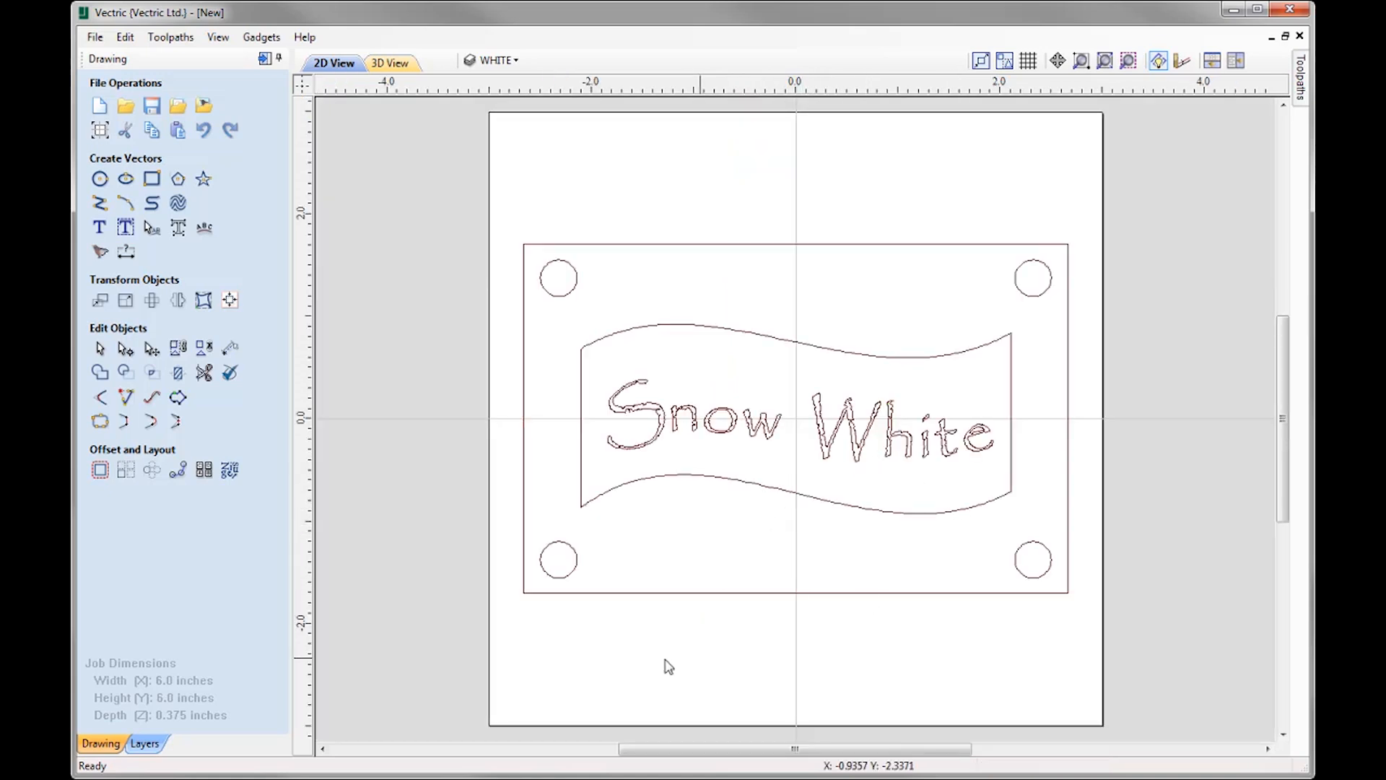
Step: Recheck all visible vectors for zero-length spans, overlaps and intersections
left_click(230, 374)
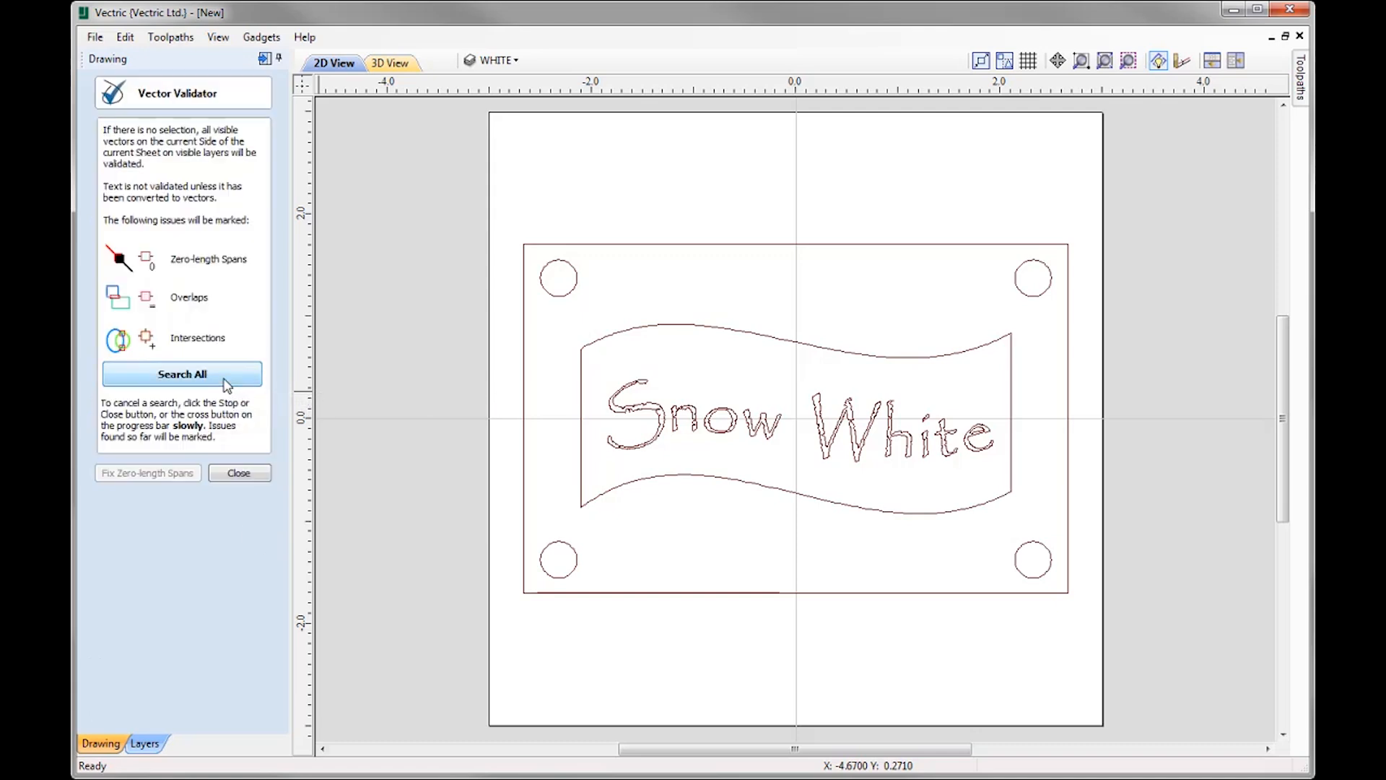
left_click(227, 382)
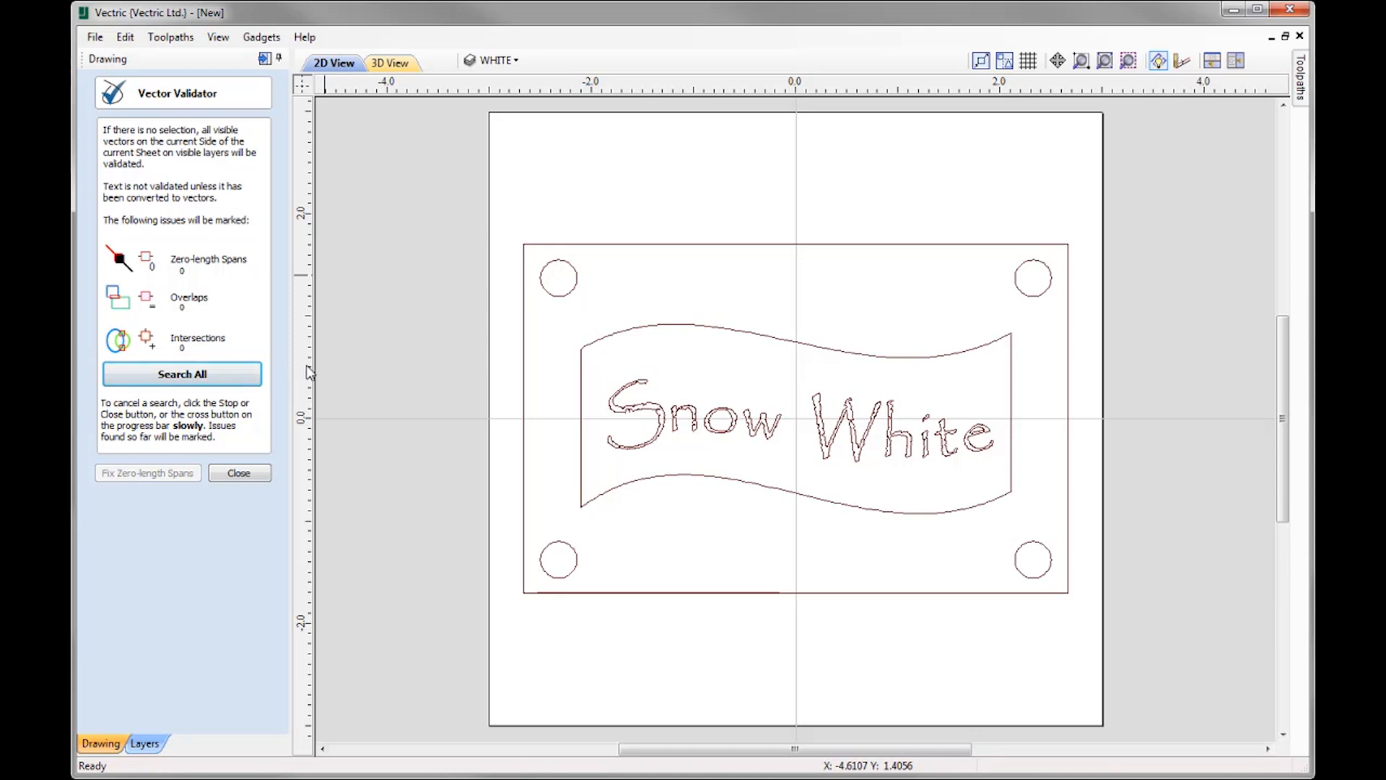
Step: Hide the layers LAYER_3, DEFAULT and WHITE
left_click(517, 63)
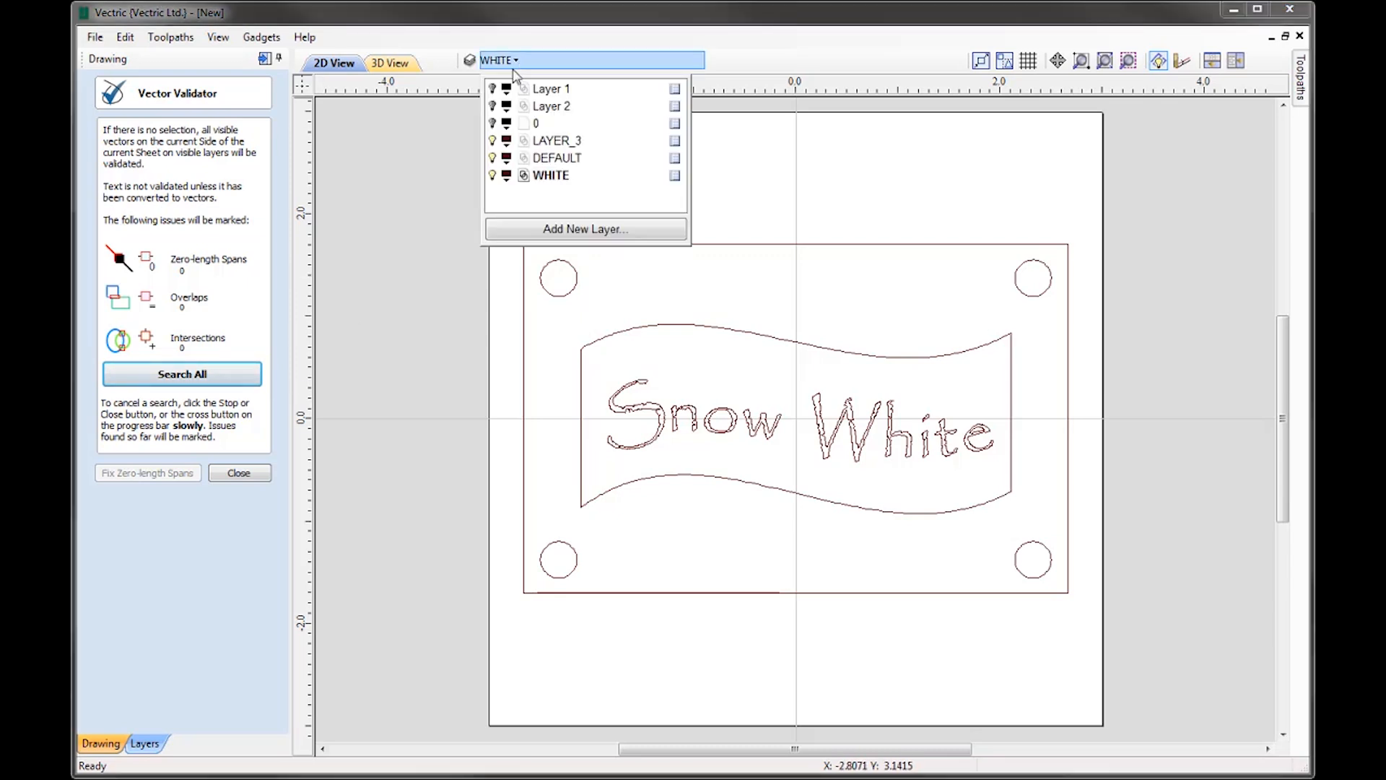
left_click(493, 140)
left_click(493, 157)
left_click(493, 175)
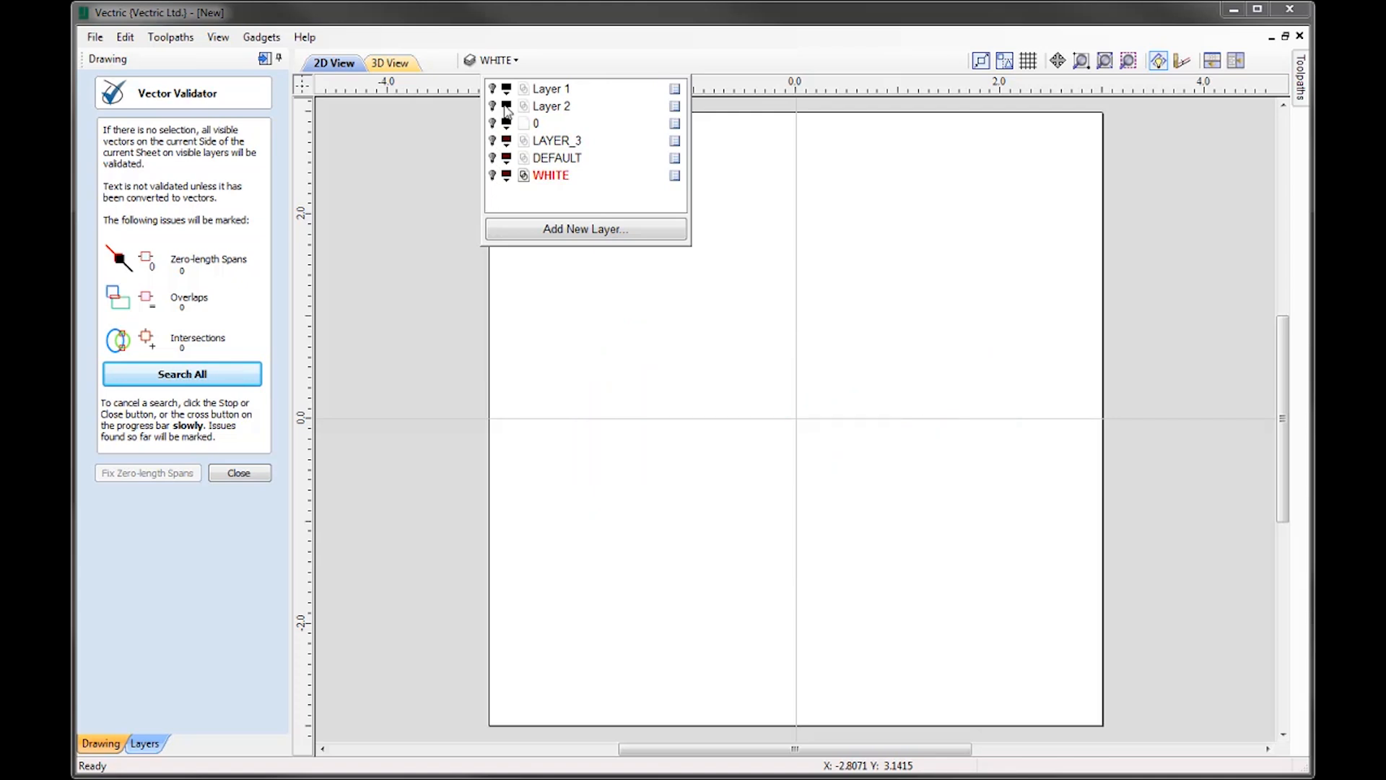
Step: Show Layer 1 as the active layer, keeping Layer 2 hidden, and close the Vector Validator
left_click(494, 107)
left_click(492, 106)
left_click(492, 88)
left_click(551, 88)
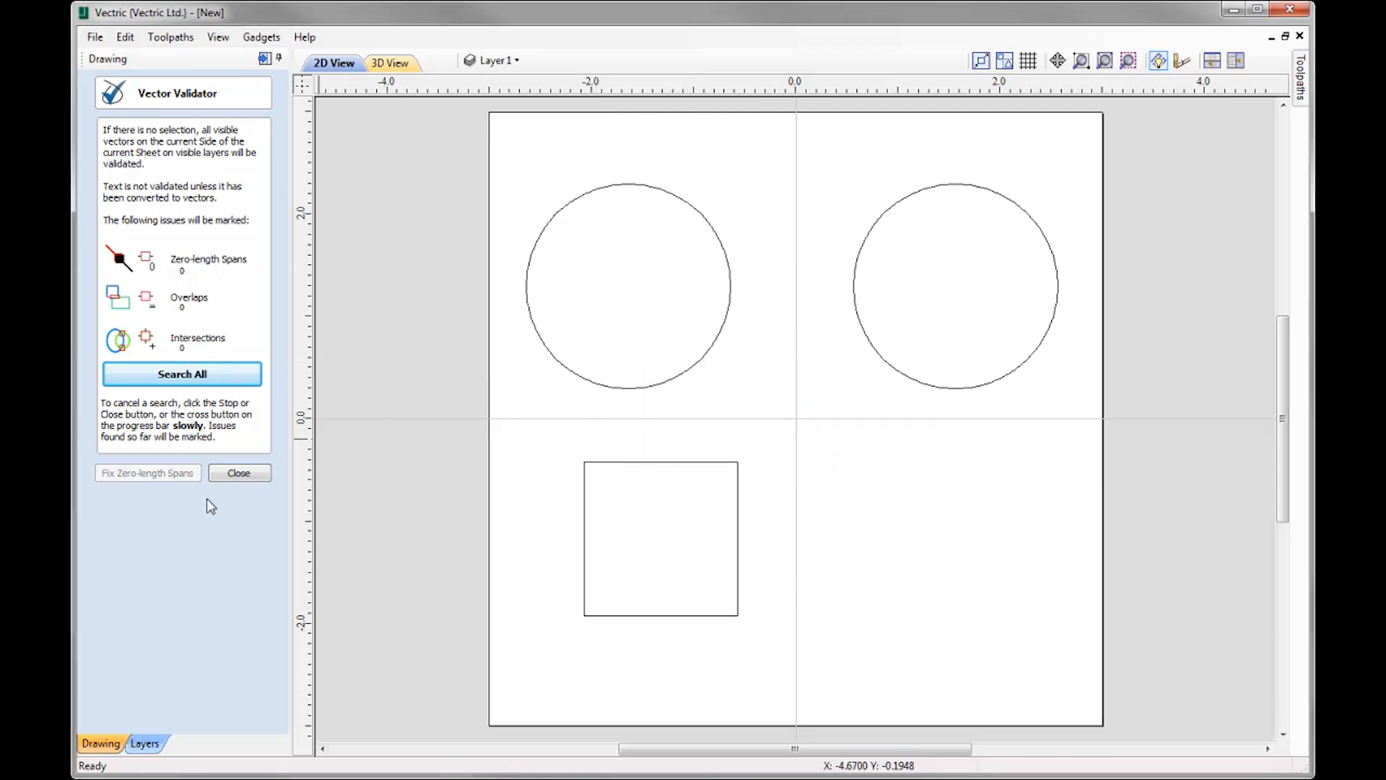
left_click(240, 473)
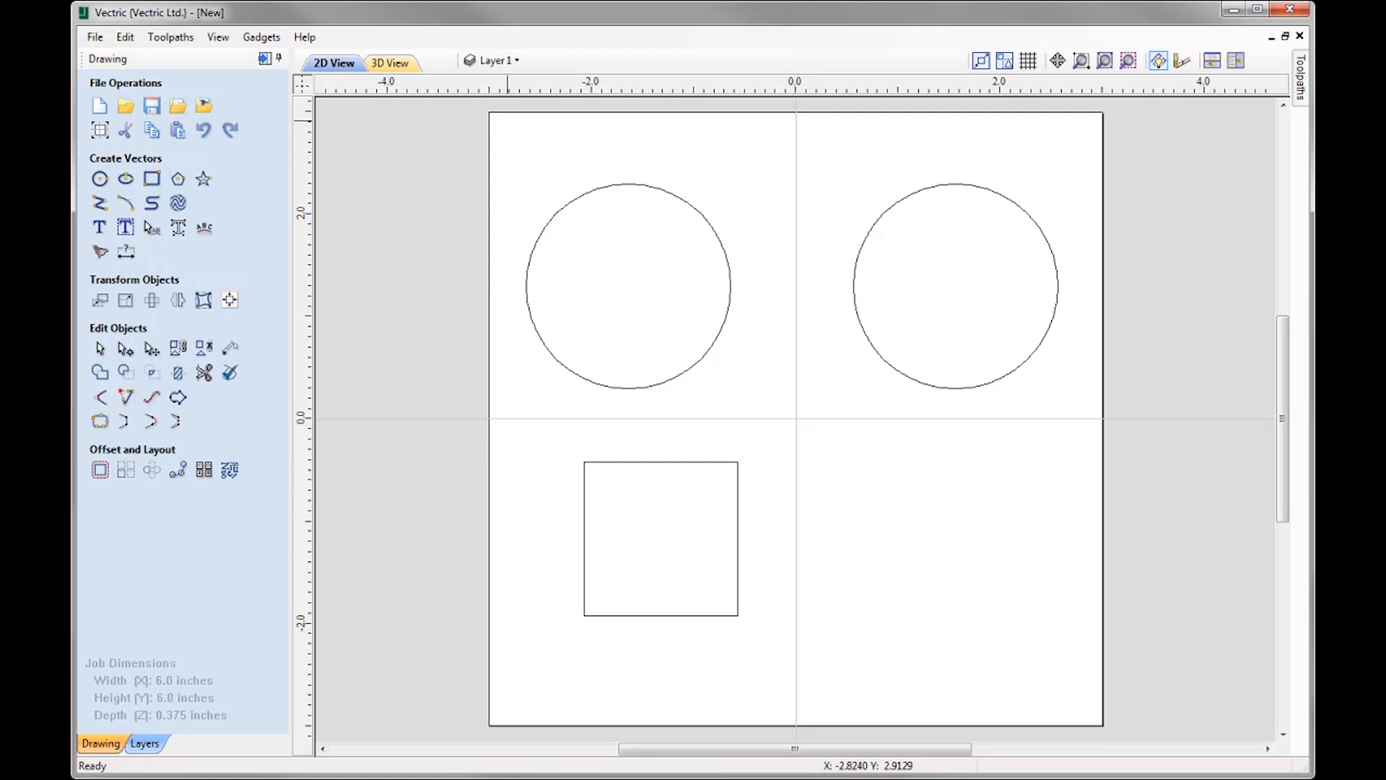
Step: Add a length dimension across the square's width on the Dimensions layer, with its text well to the right of the square
left_click(125, 254)
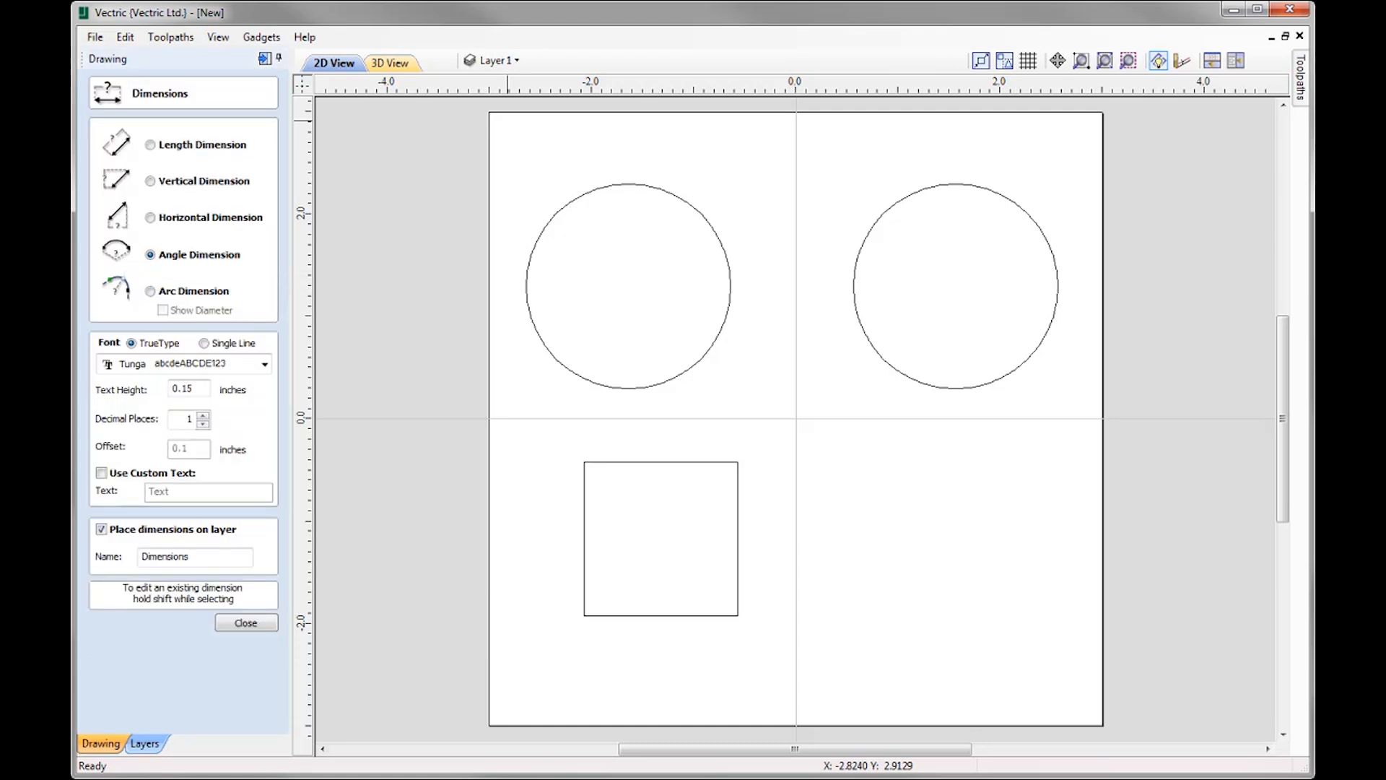
left_click(150, 145)
left_click(740, 462)
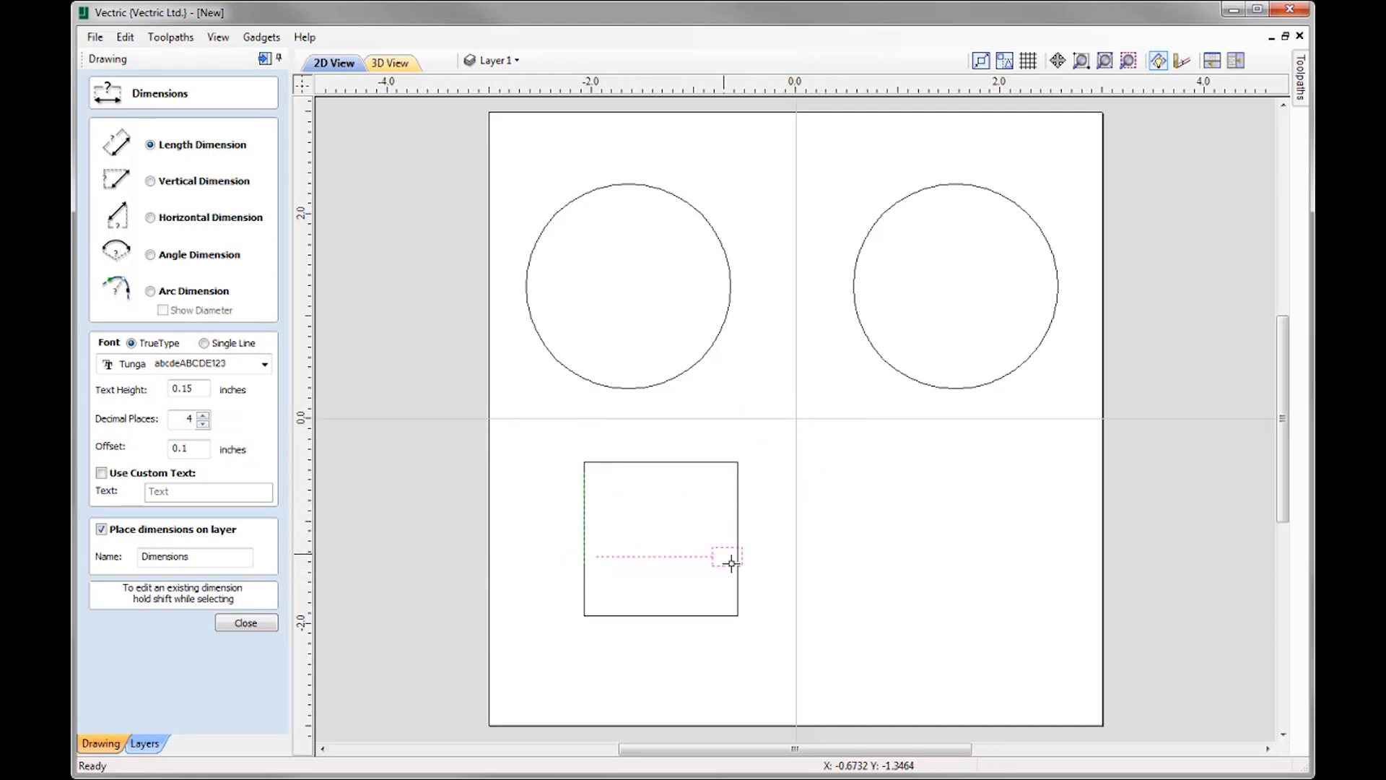
left_click(926, 508)
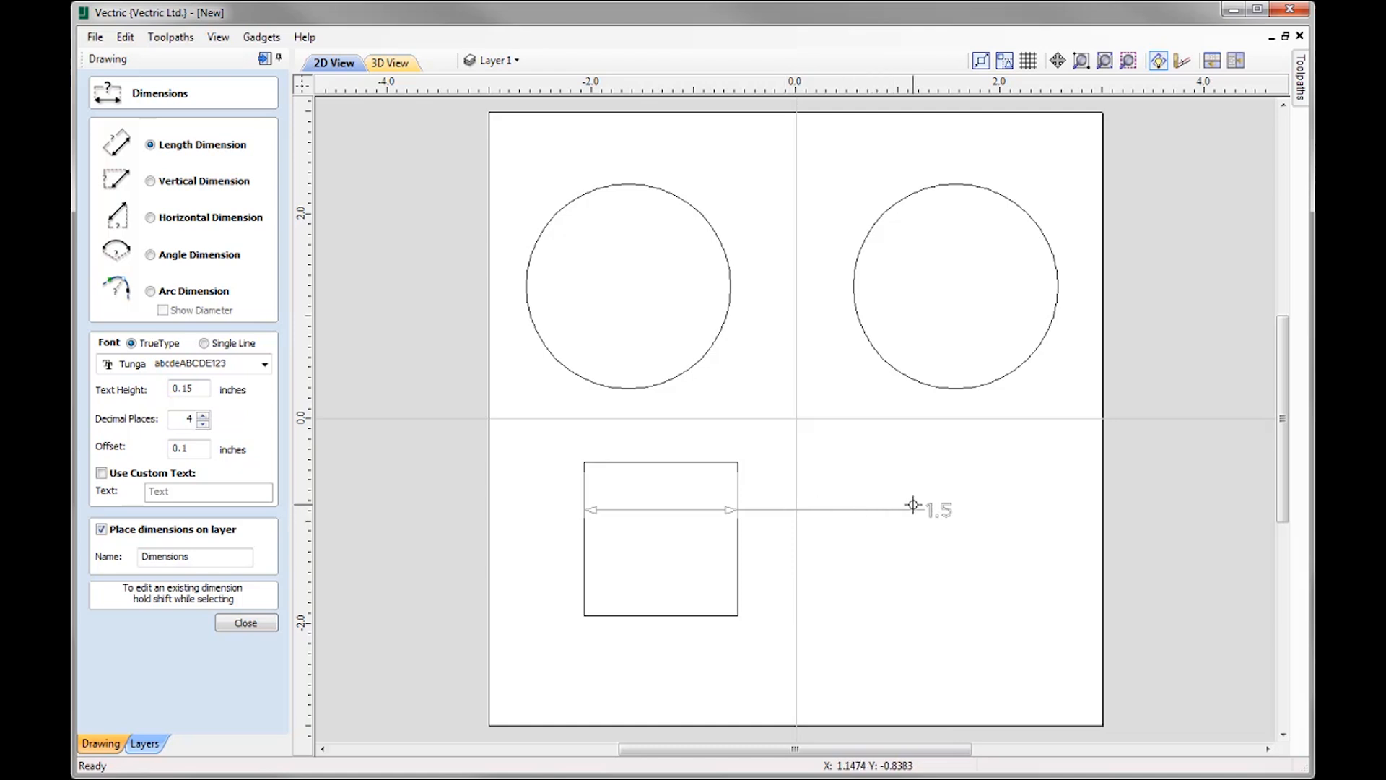
left_click(937, 510)
Step: Edit the square's width dimension to a text height of 0.25 inches and the Times New Roman font
left_click(905, 510)
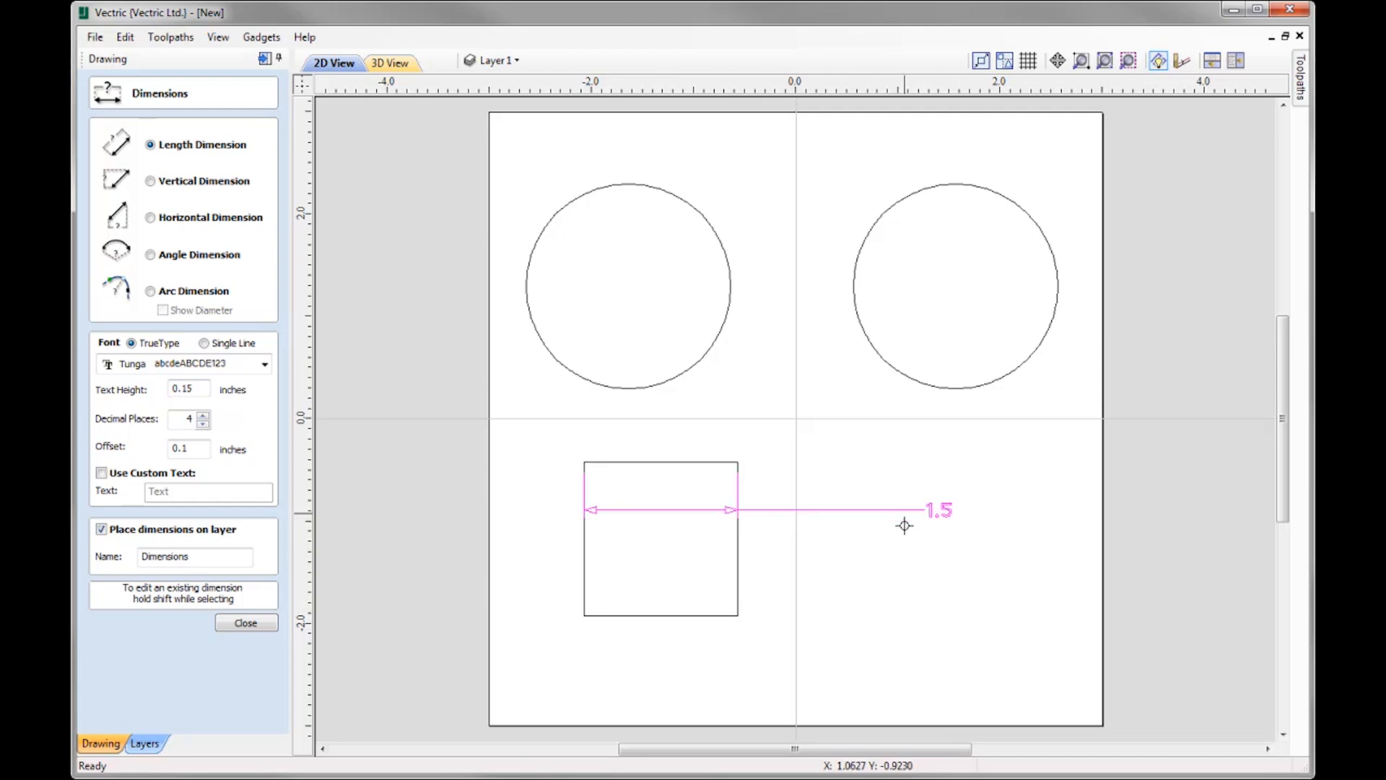
double_click(183, 388)
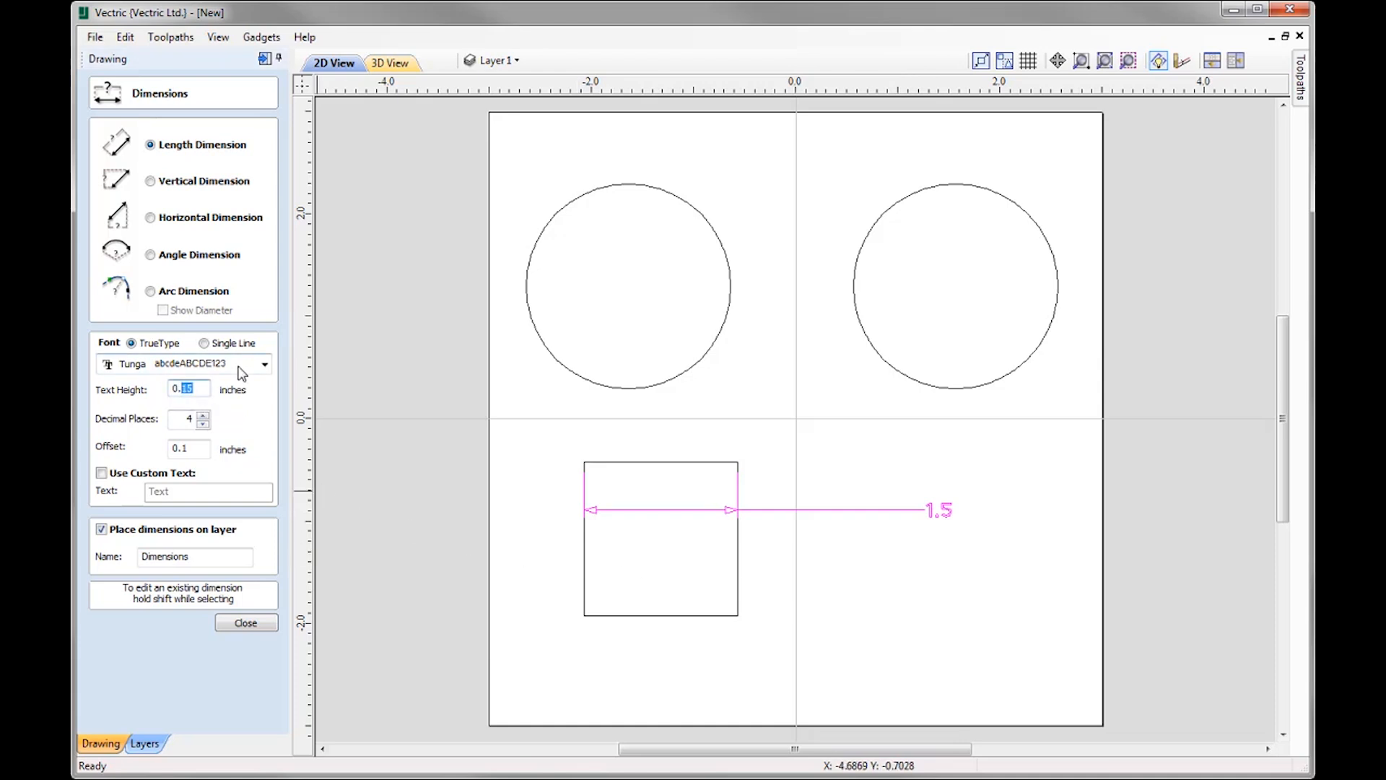
type("25")
left_click(194, 365)
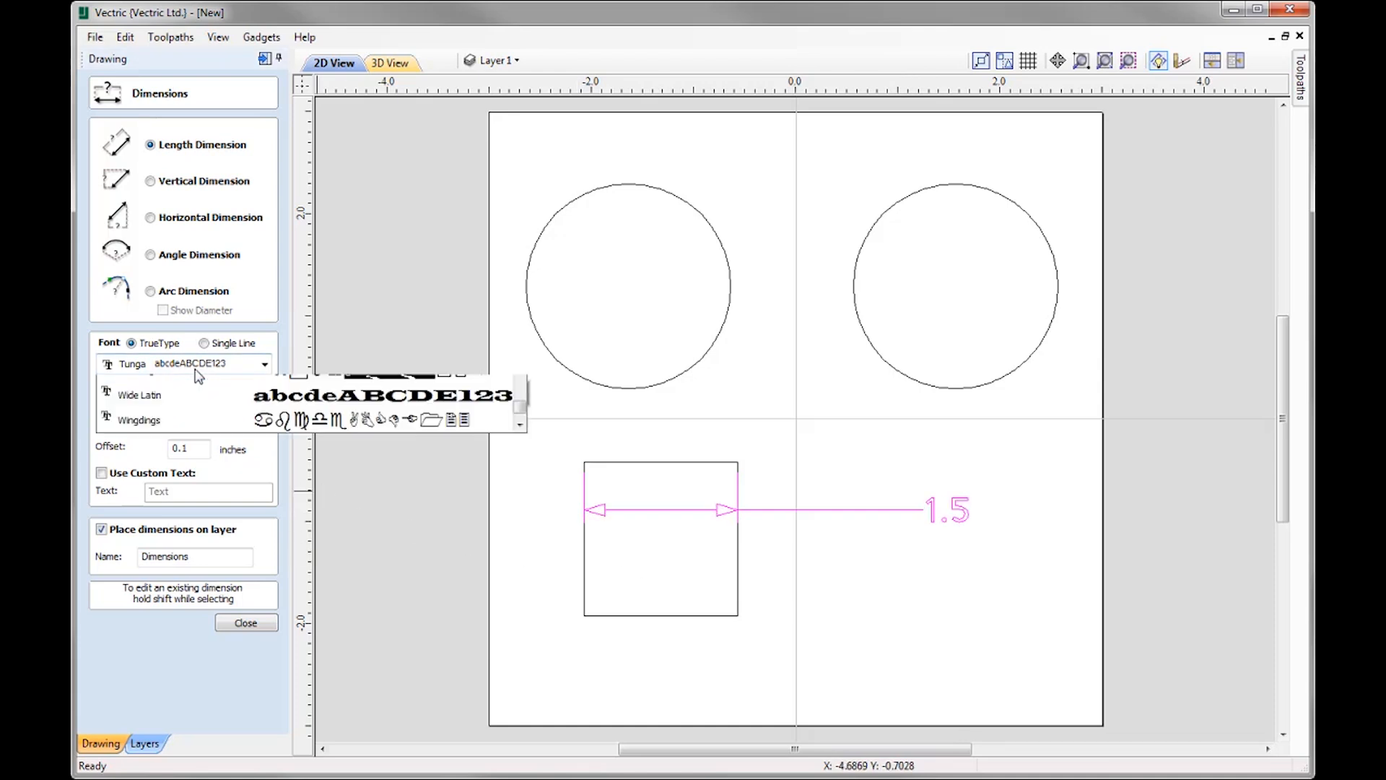
scroll(191, 462, "up", 3)
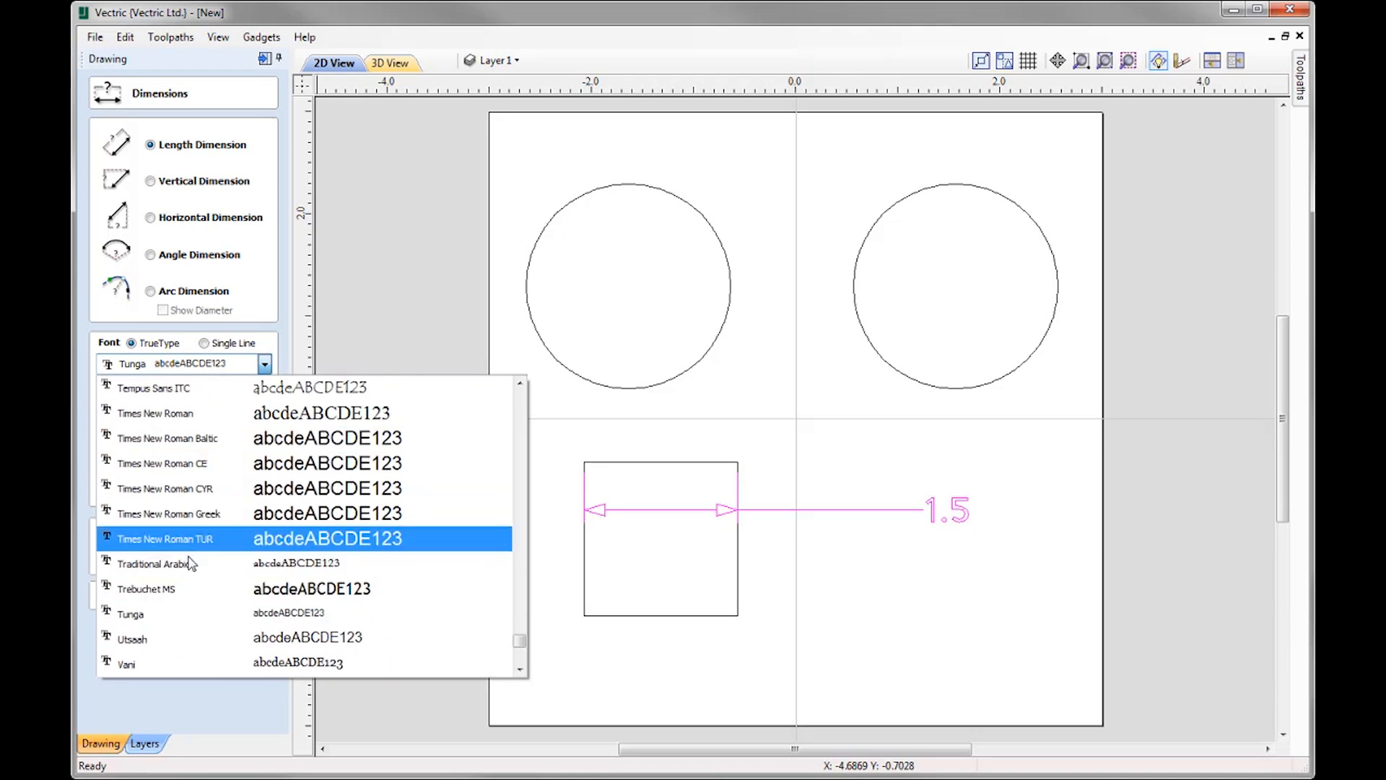
left_click(191, 413)
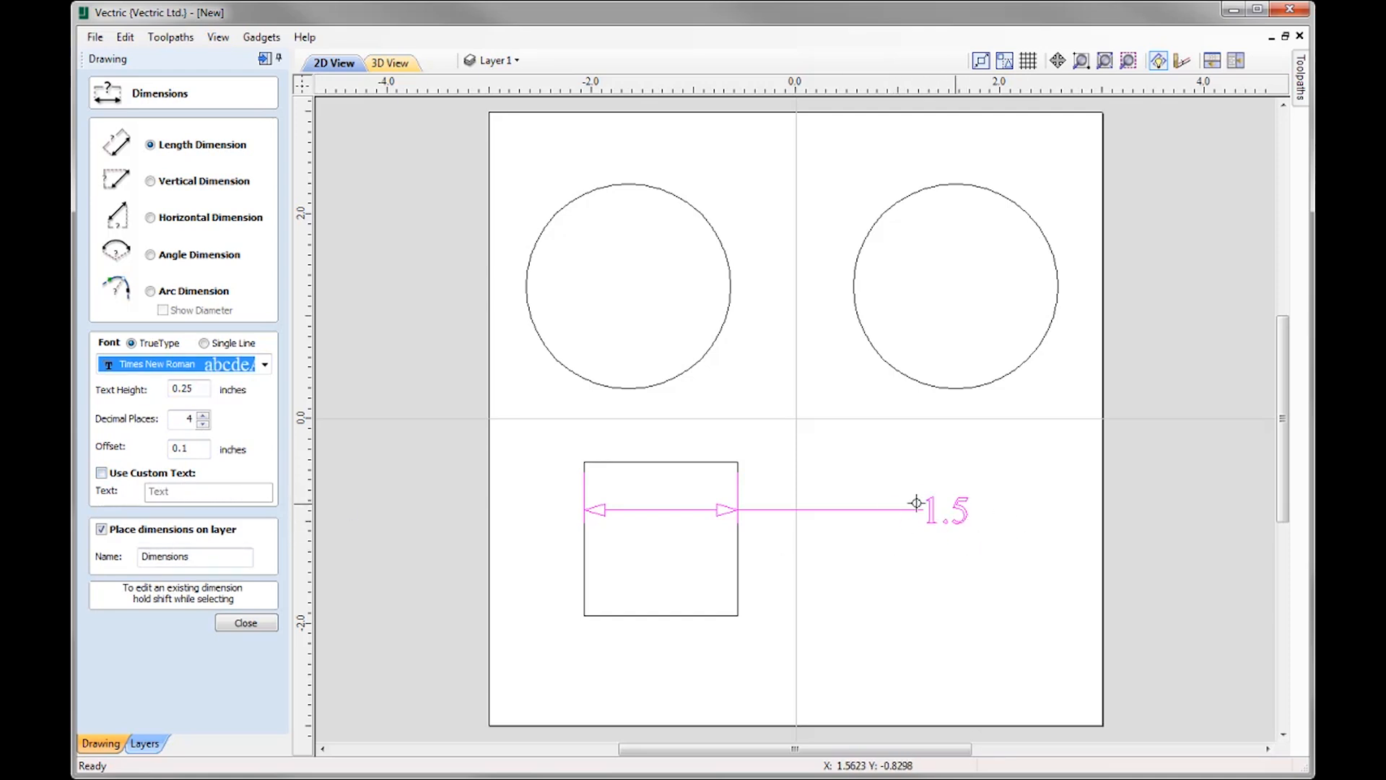
Step: Try the custom text "Width" on the square's dimension, and turn custom text off again
left_click(101, 473)
left_click(182, 497)
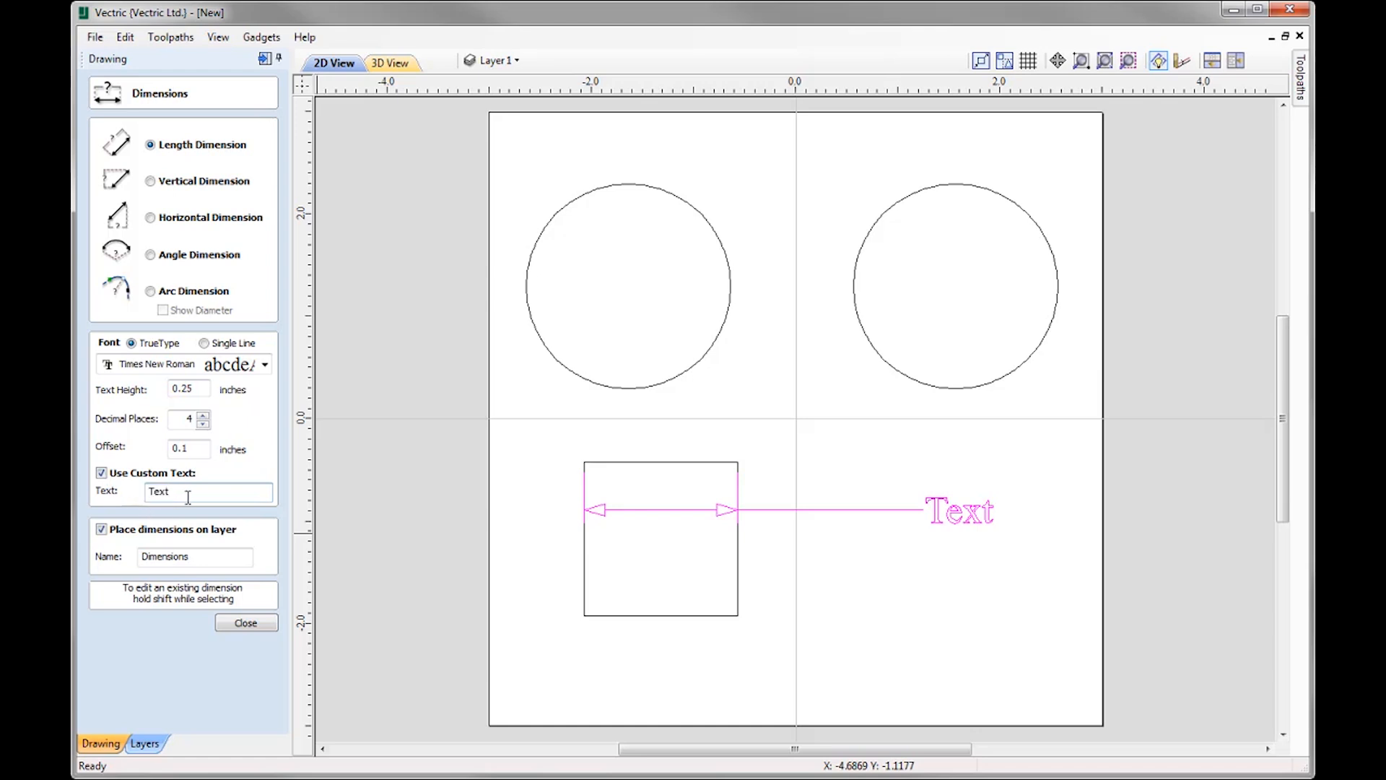
key("BackSpace")
key("BackSpace")
key("BackSpace")
key("BackSpace")
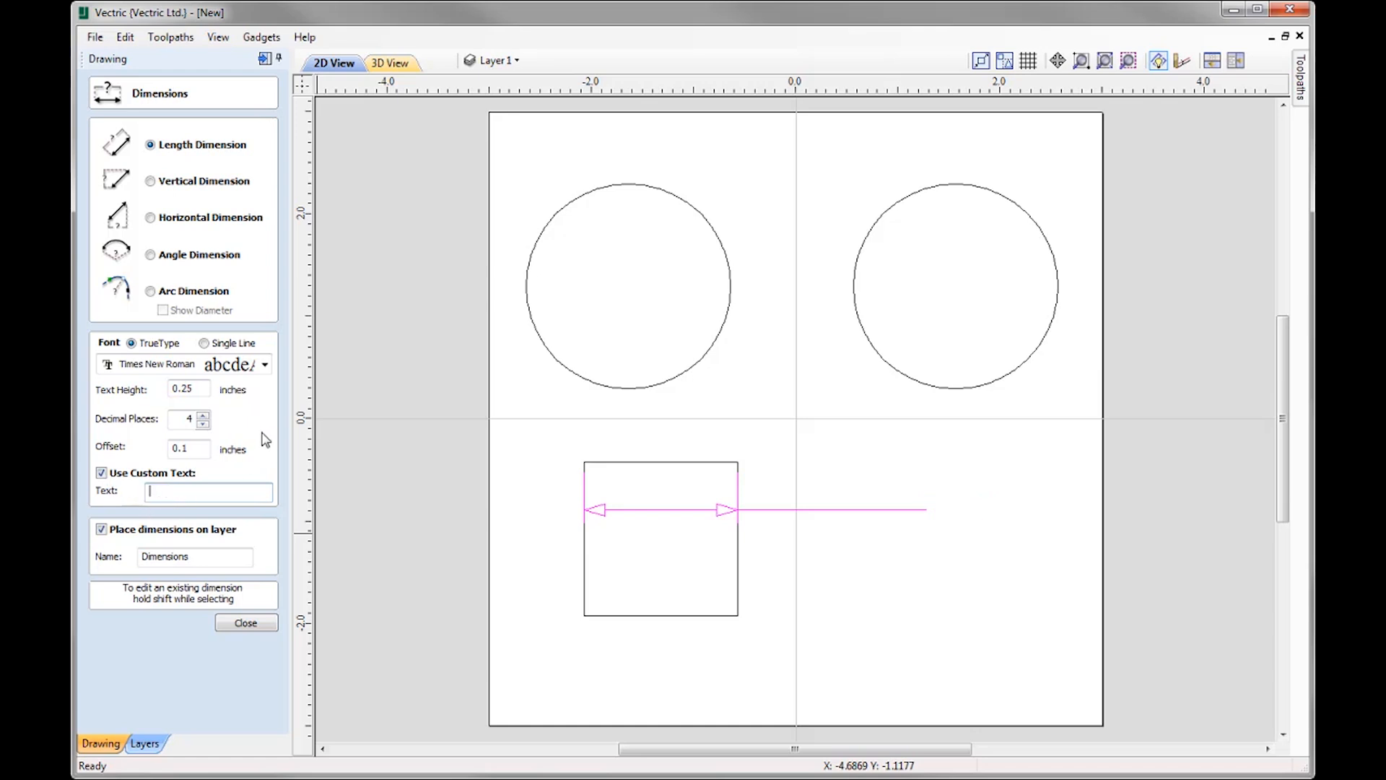
type("Width")
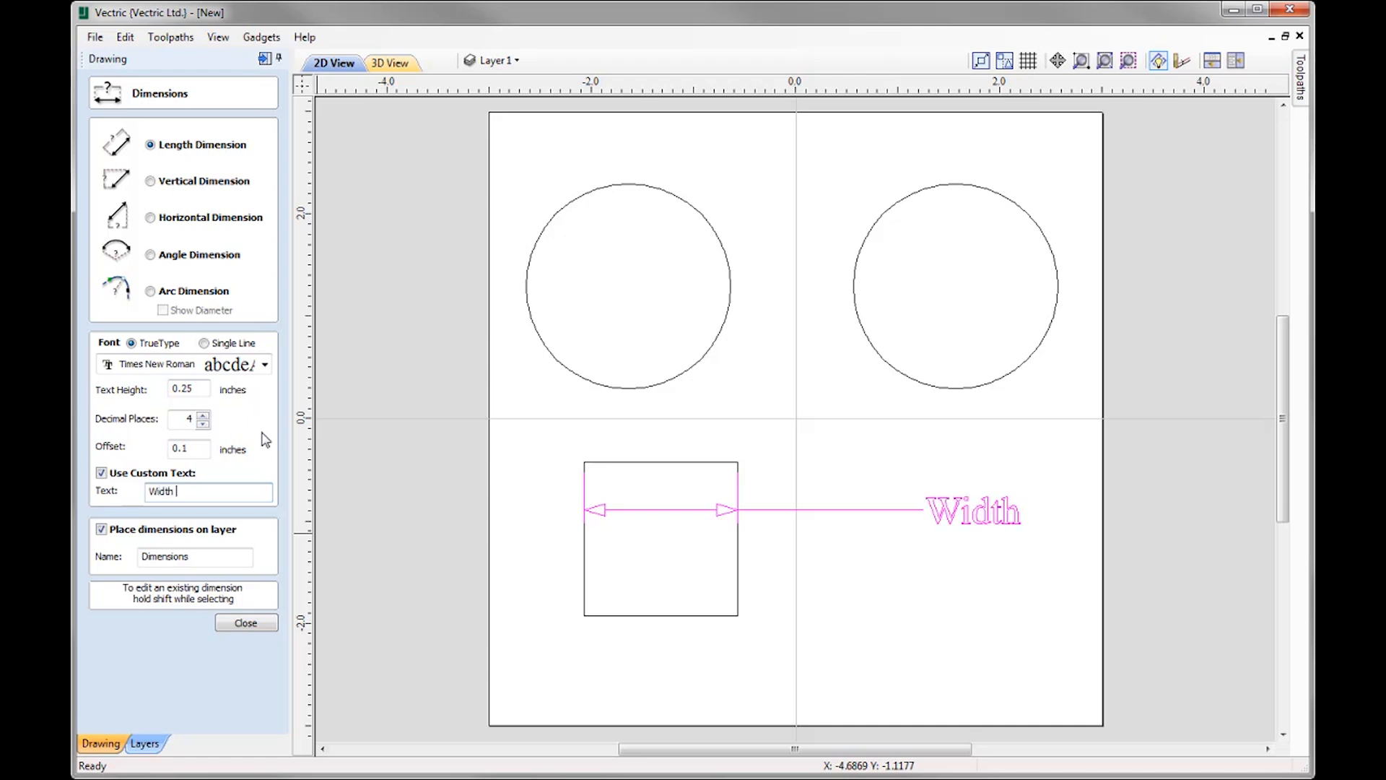
left_click(101, 474)
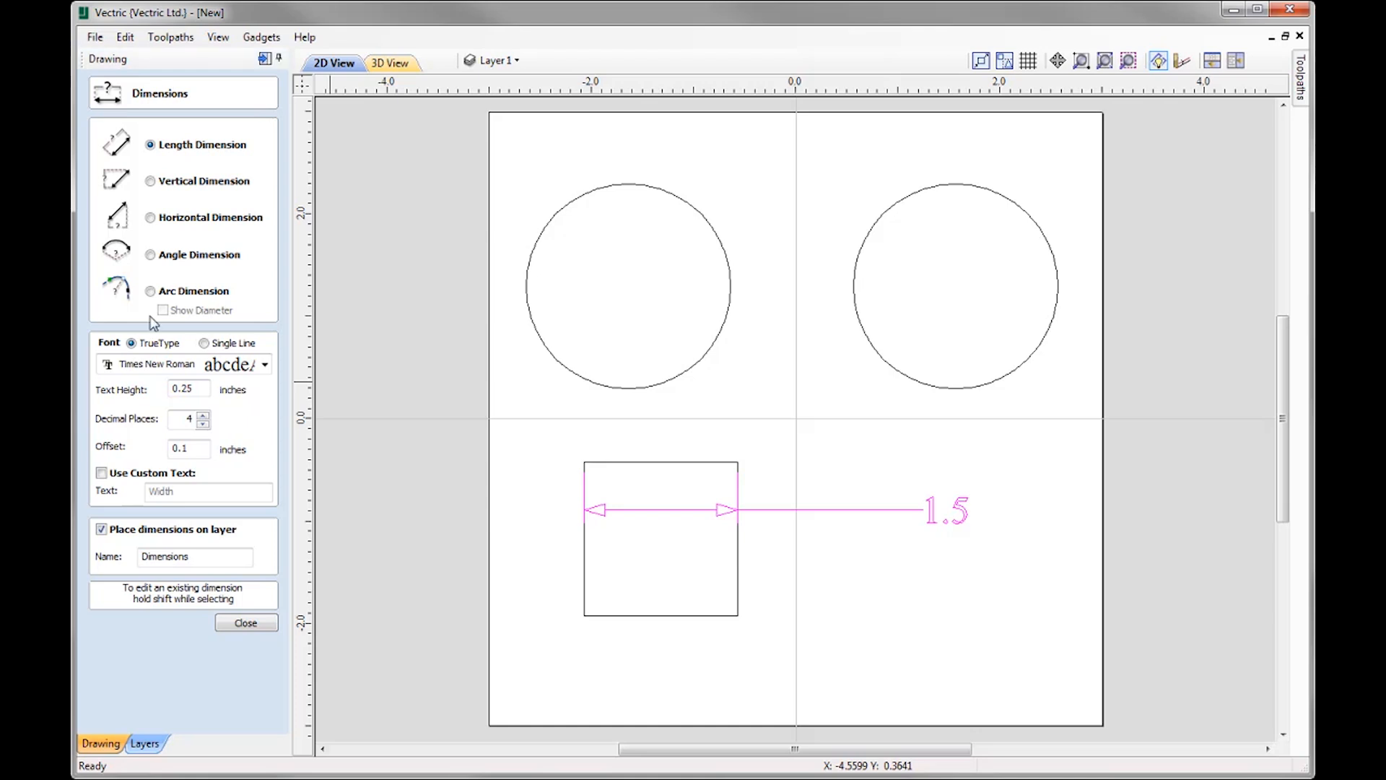
Step: Add an arc dimension for the left circle's radius, with its text outside the circle at the upper left
left_click(150, 291)
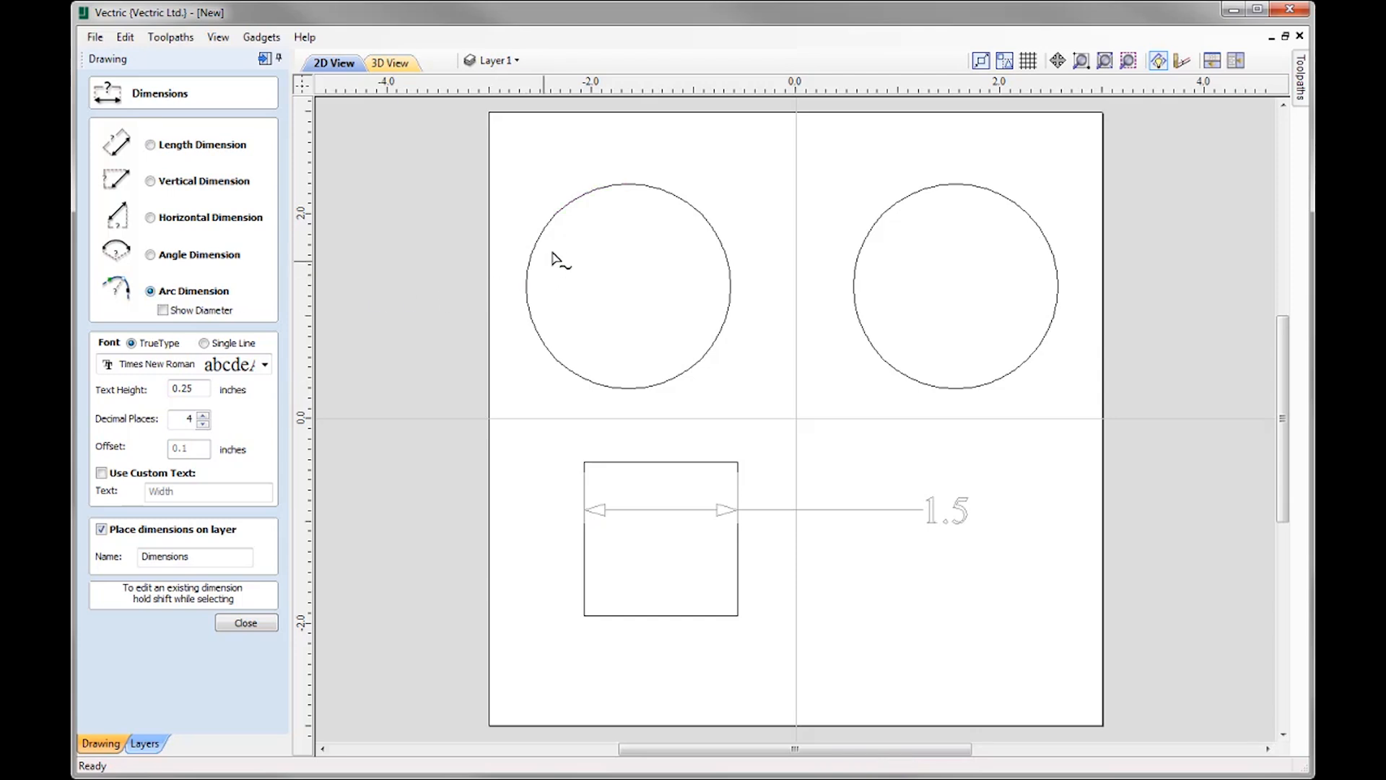
left_click(576, 208)
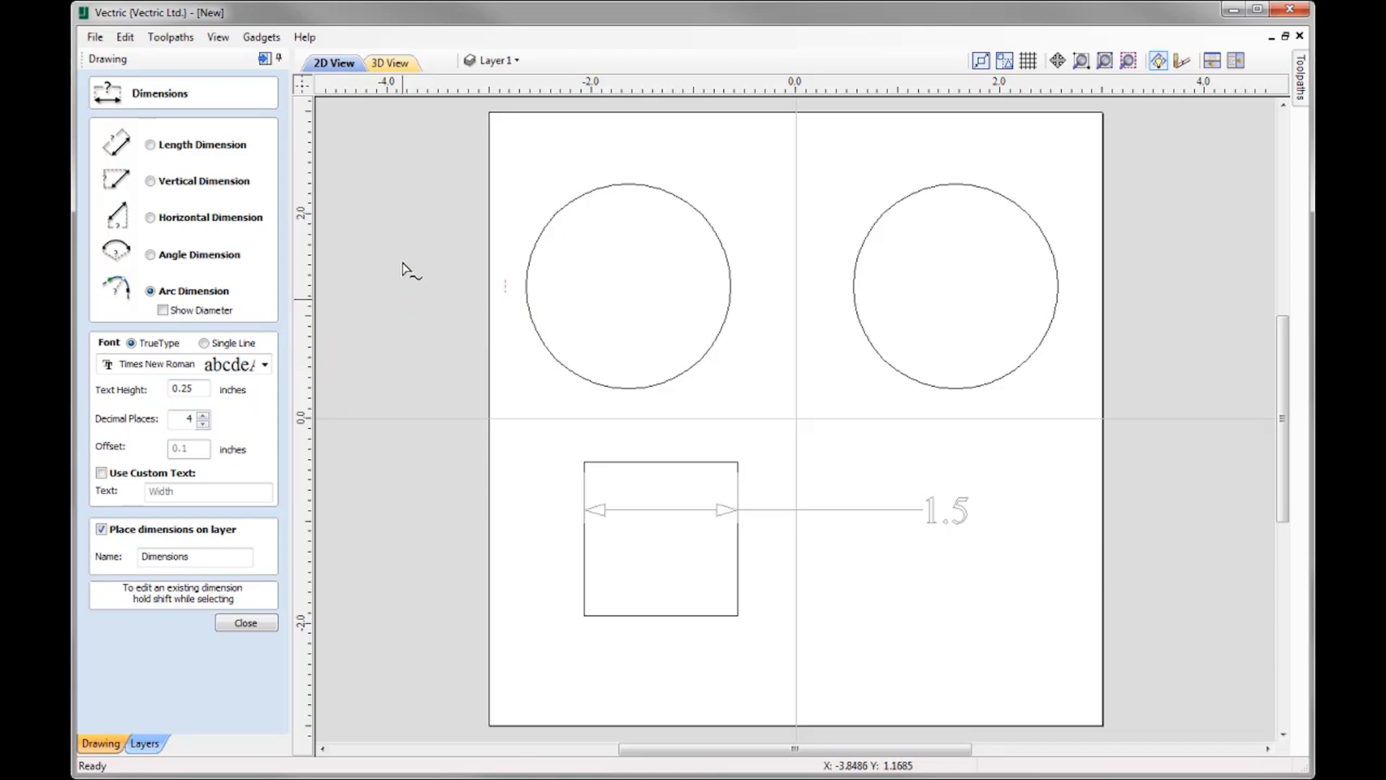
left_click(469, 156)
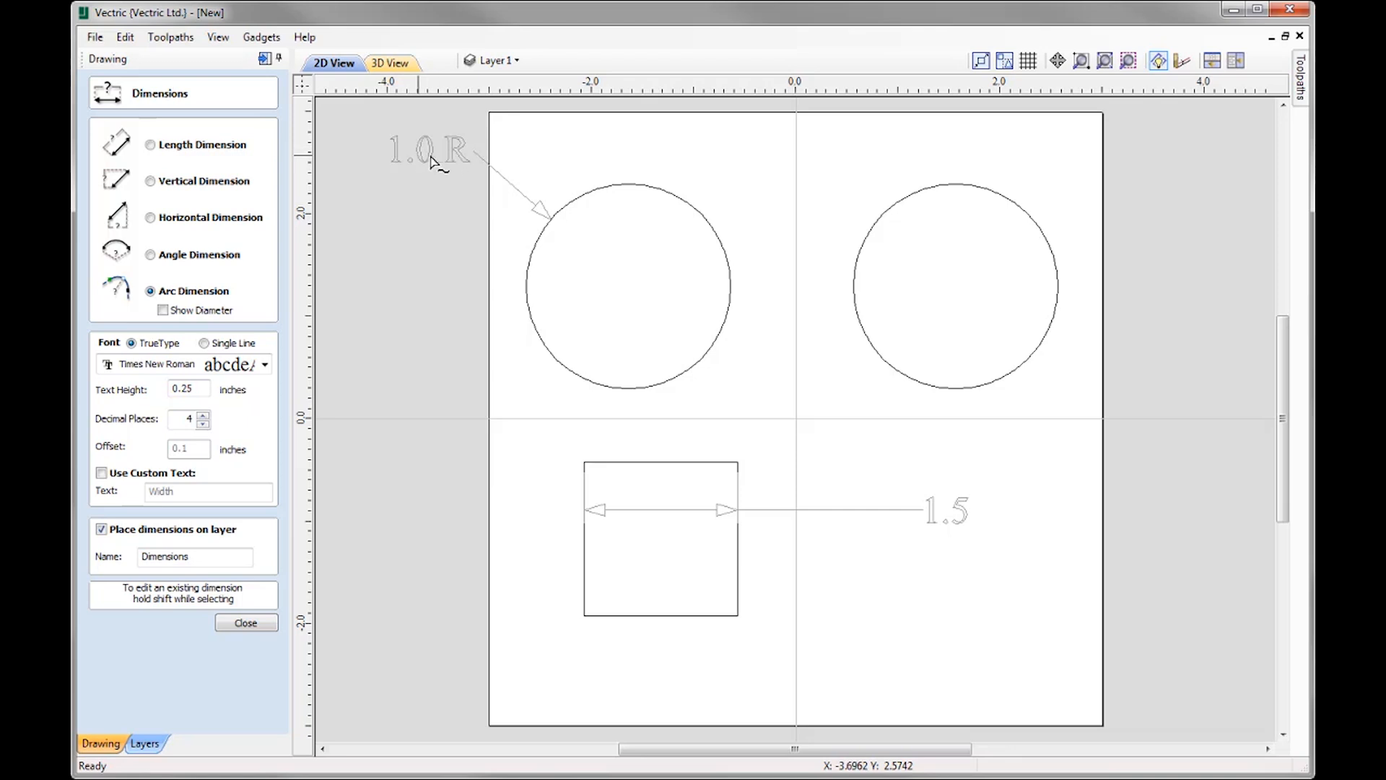
Step: Add an arc dimension showing the right circle's diameter, with its text inside the circle, and close the dimension tool
left_click(163, 310)
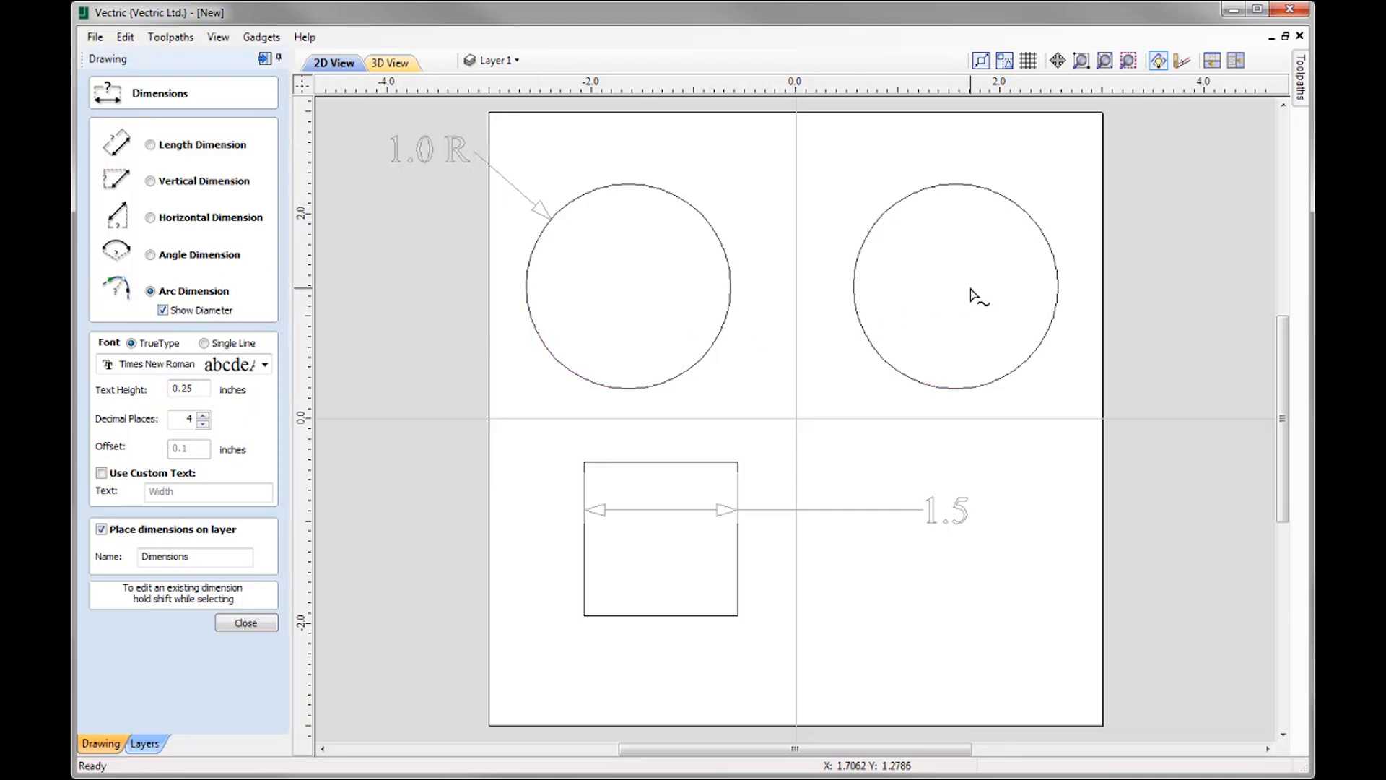
left_click(1033, 361)
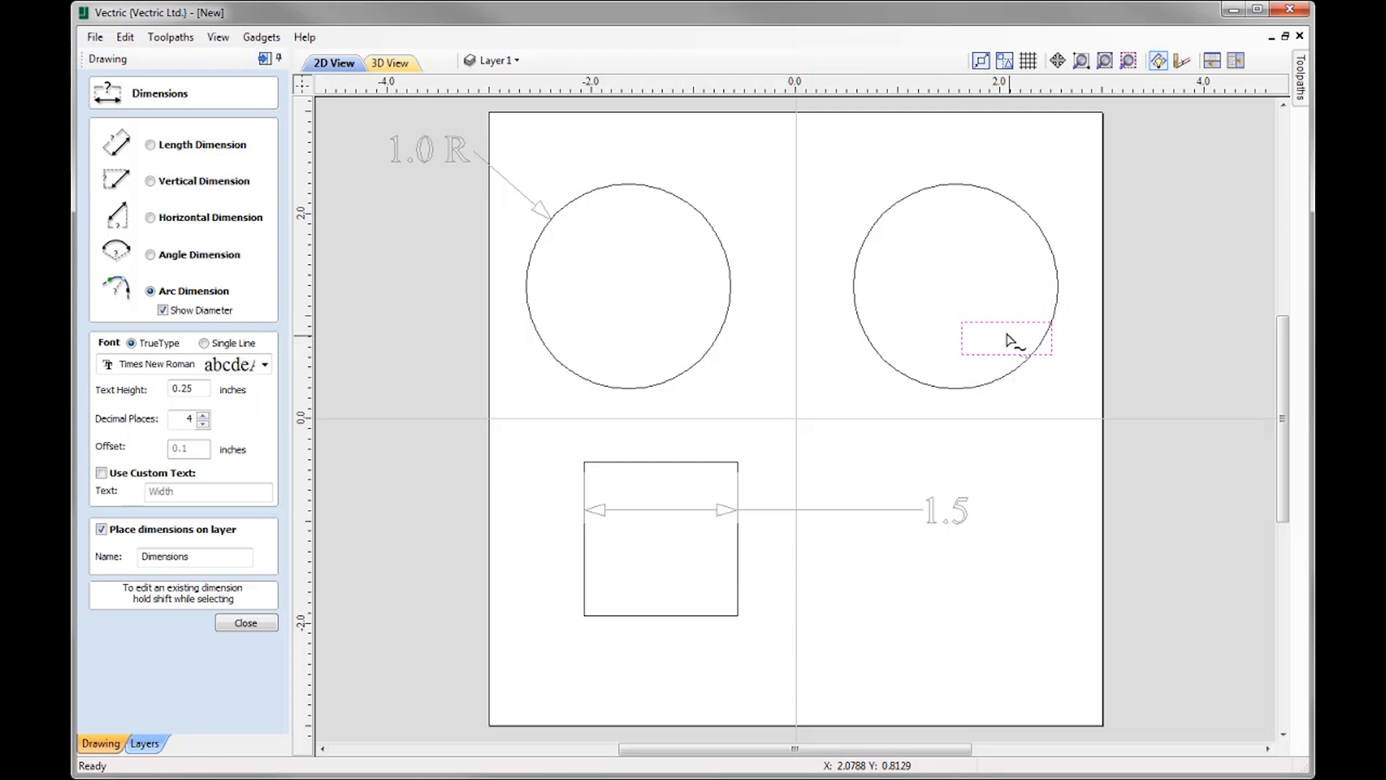
left_click(966, 297)
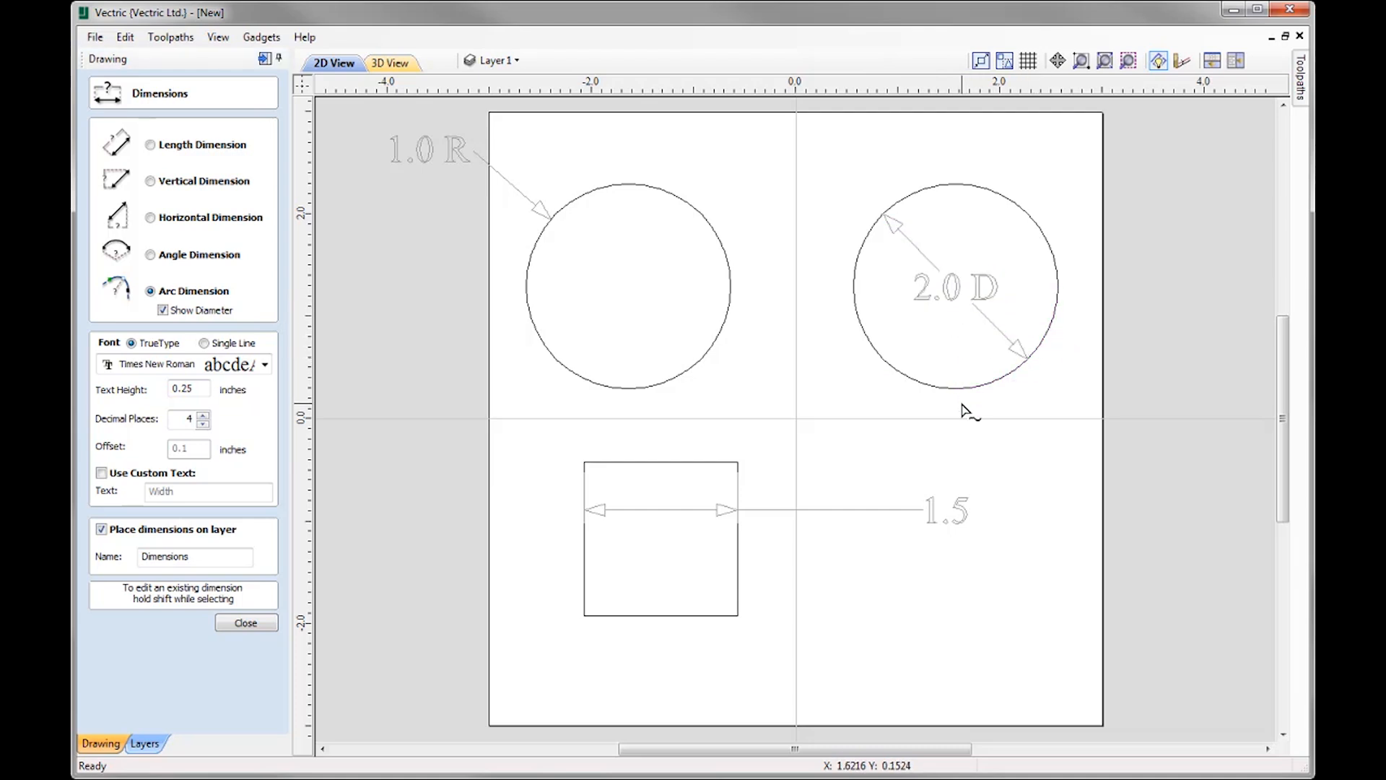
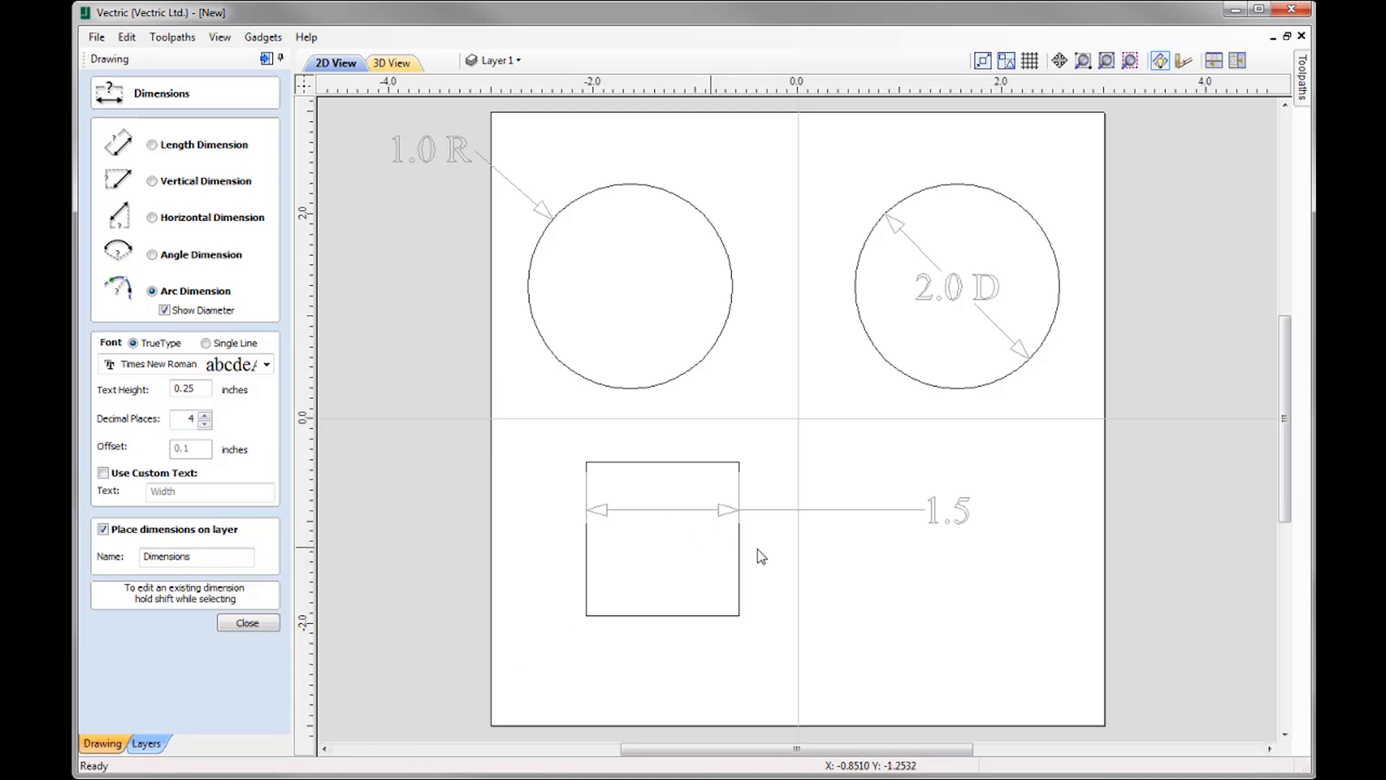
left_click(246, 623)
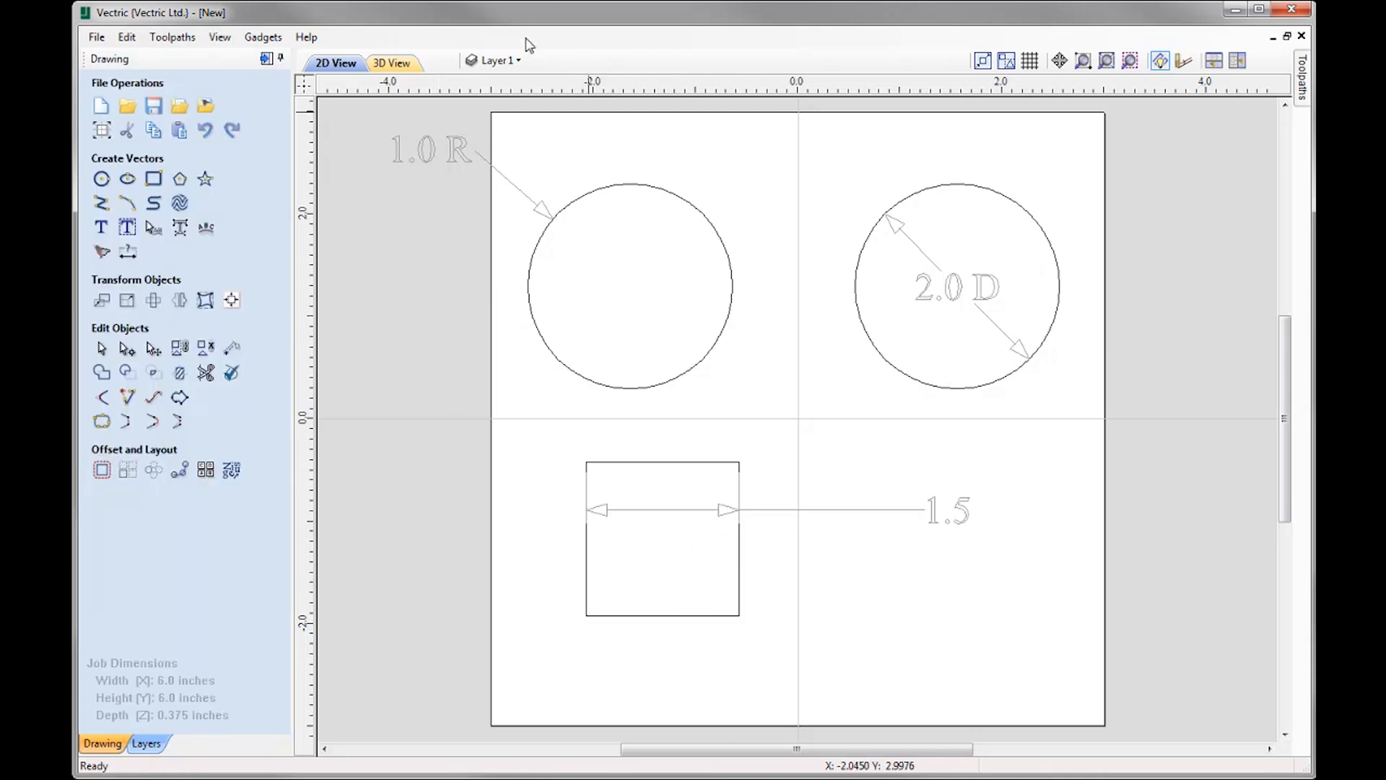
Step: Hide the Dimensions layer and close the layer list
left_click(498, 60)
left_click(495, 193)
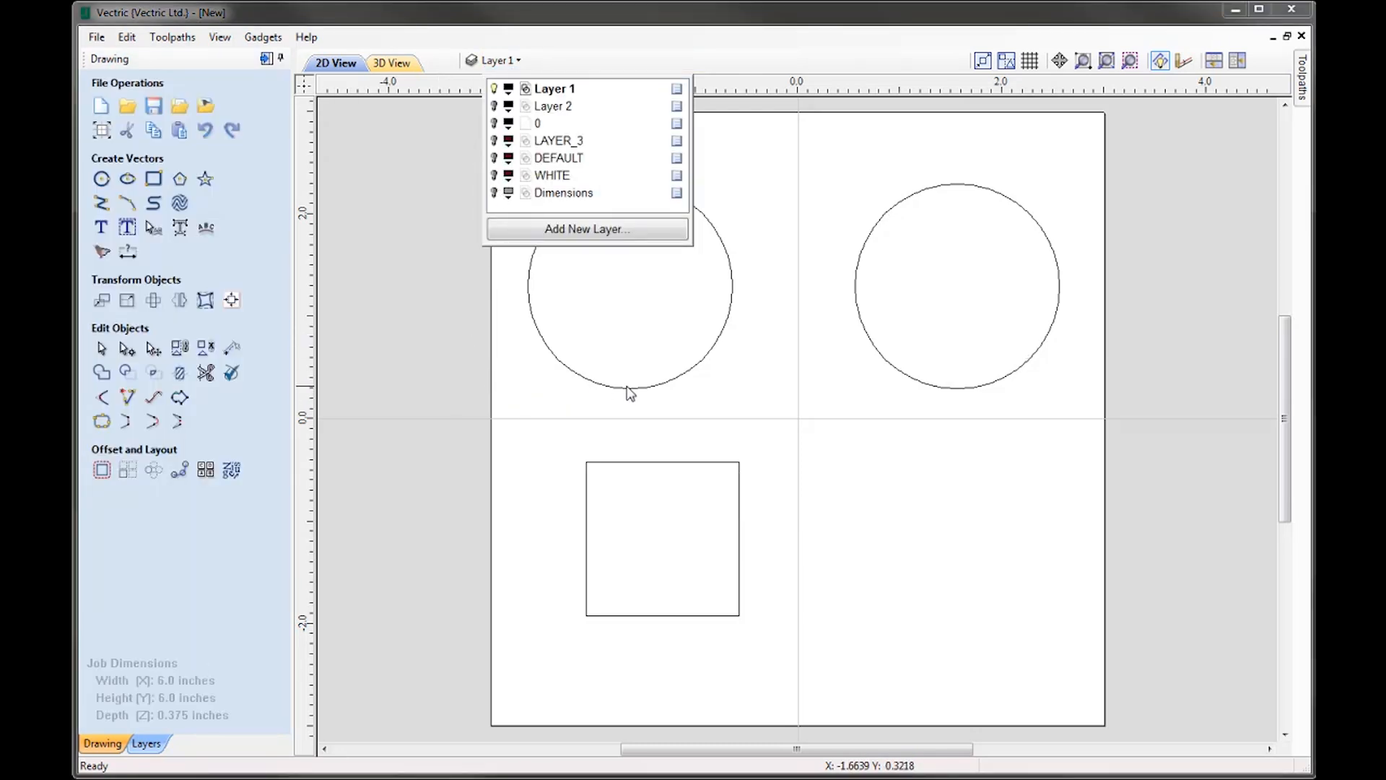
left_click(105, 180)
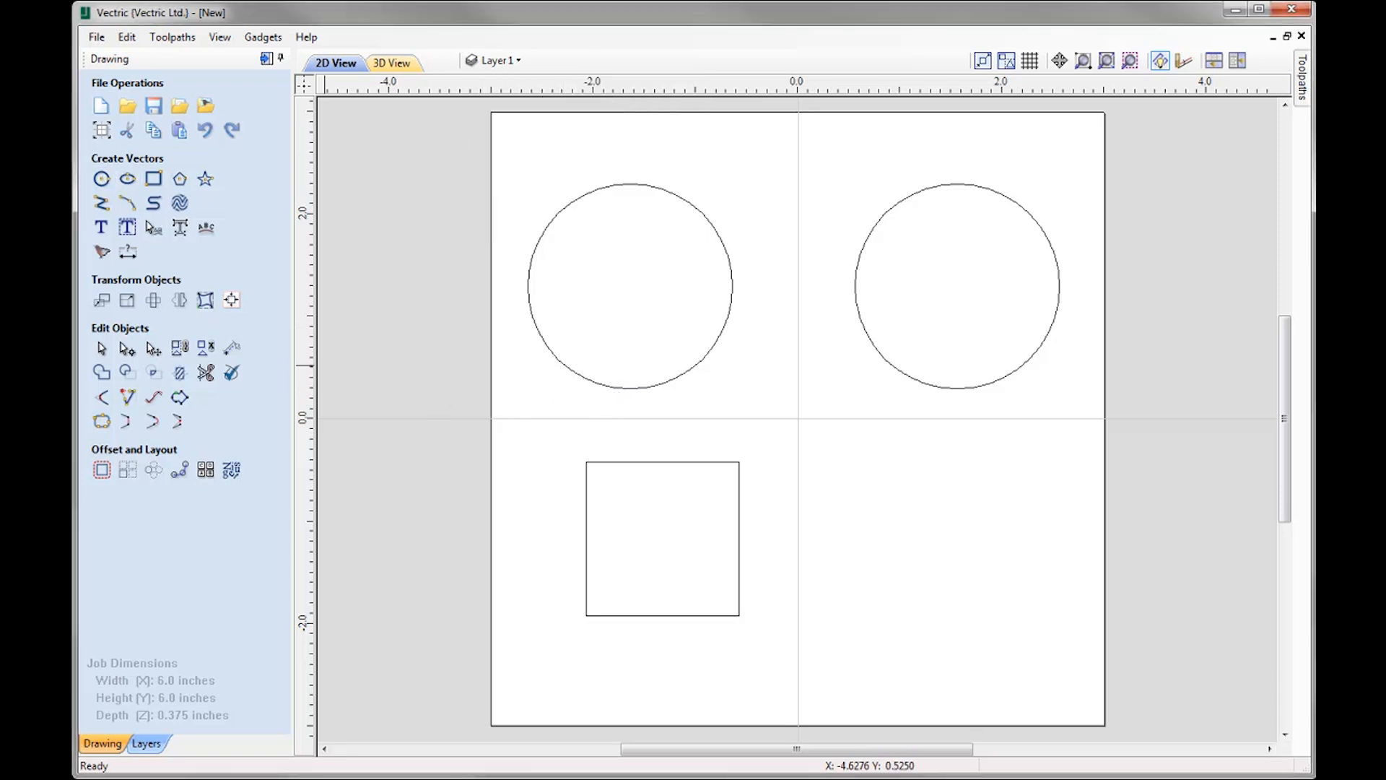
Step: Edit the existing left circle with the Draw Circle tool, setting its diameter to 1 inch
left_click(102, 178)
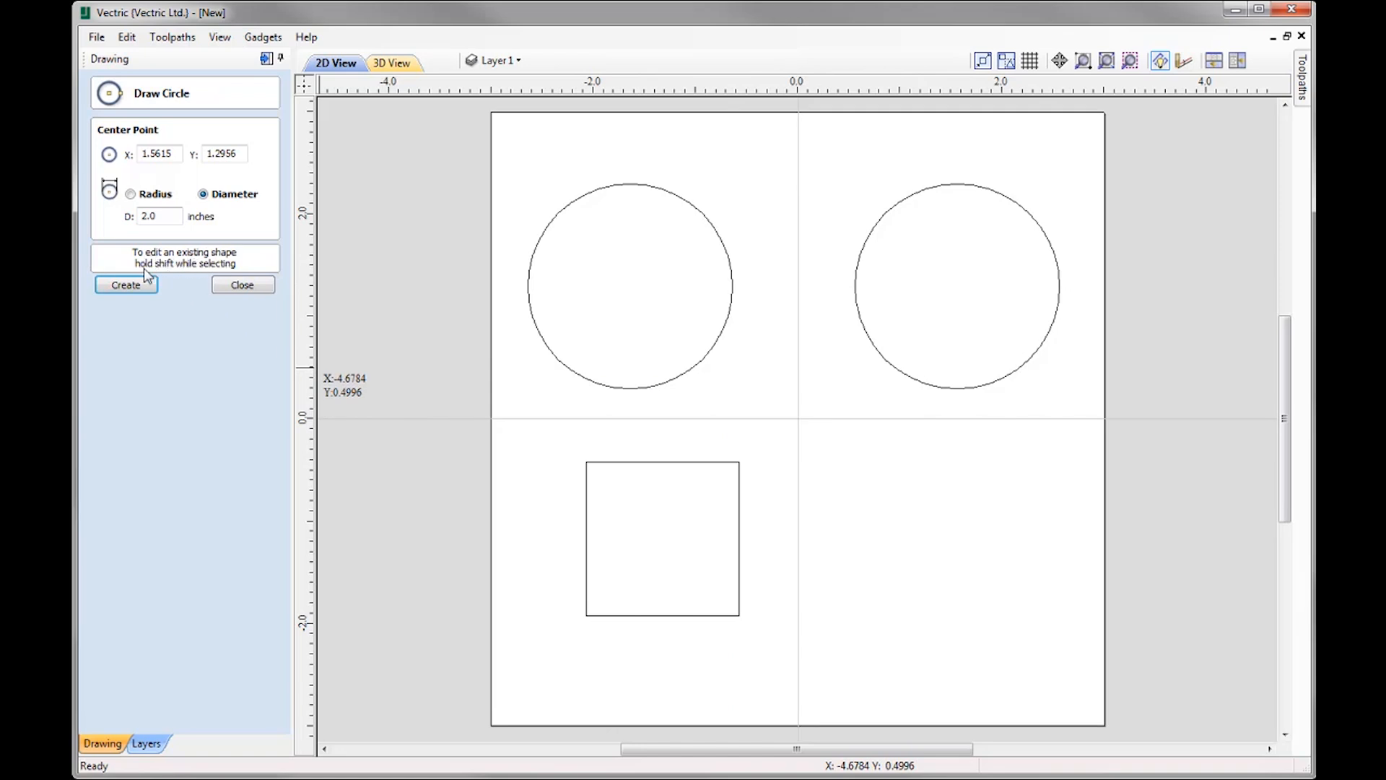
left_click(715, 340, "shift")
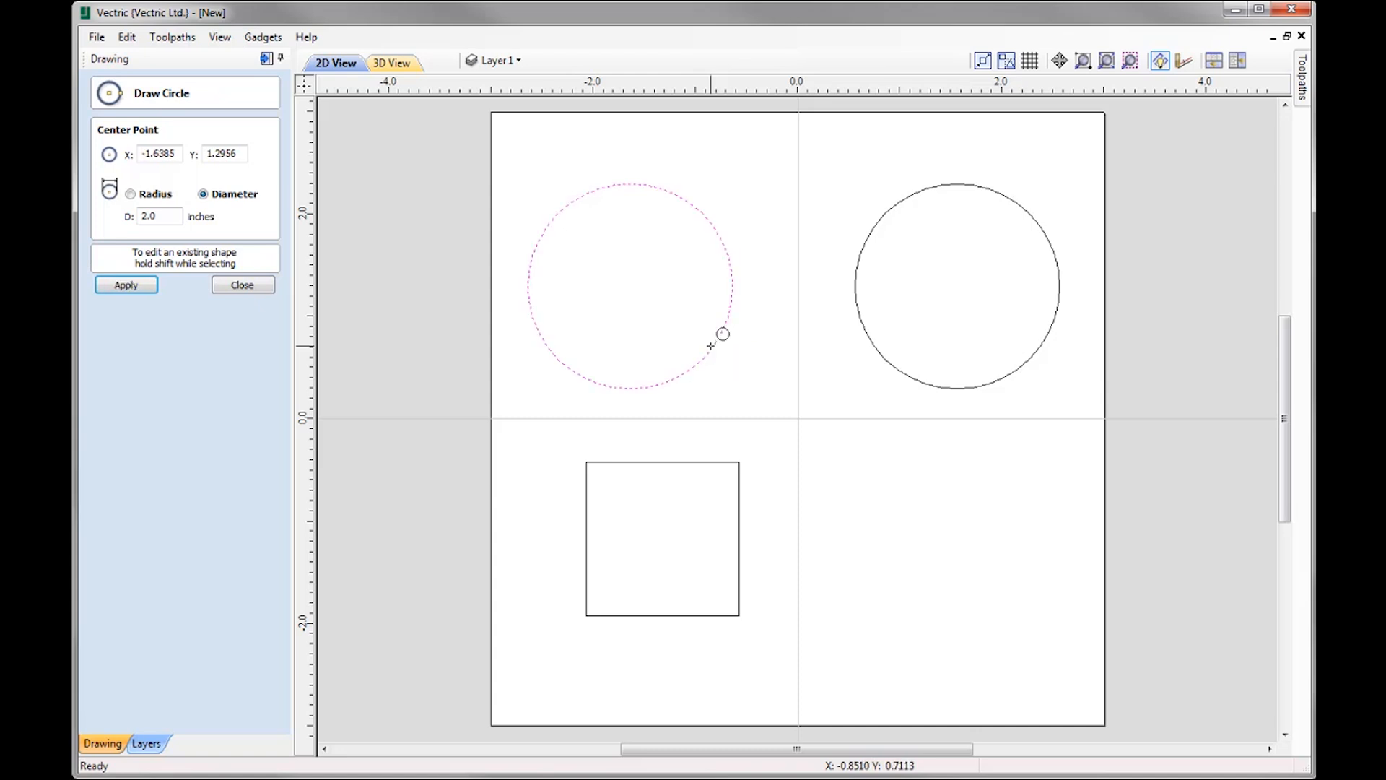
left_click_drag(172, 215, 74, 219)
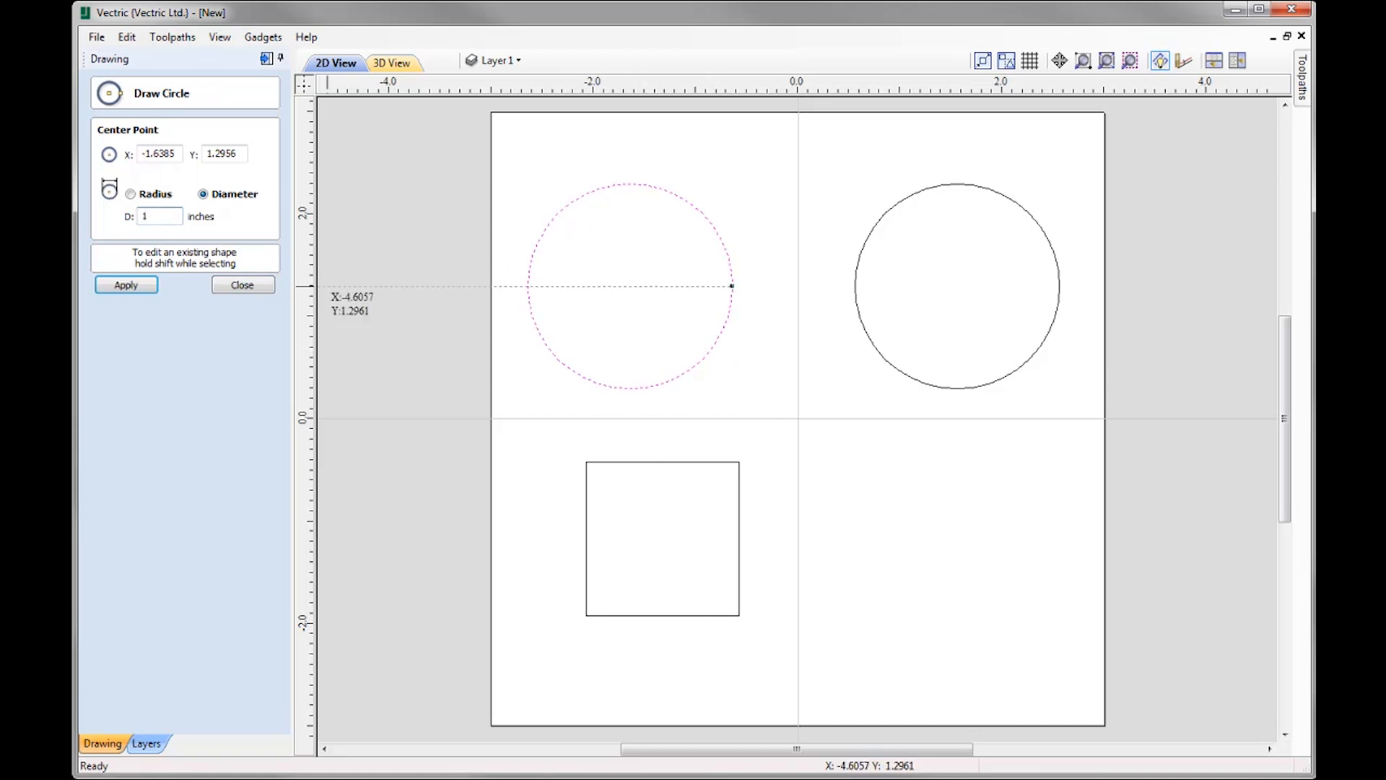
left_click(142, 287)
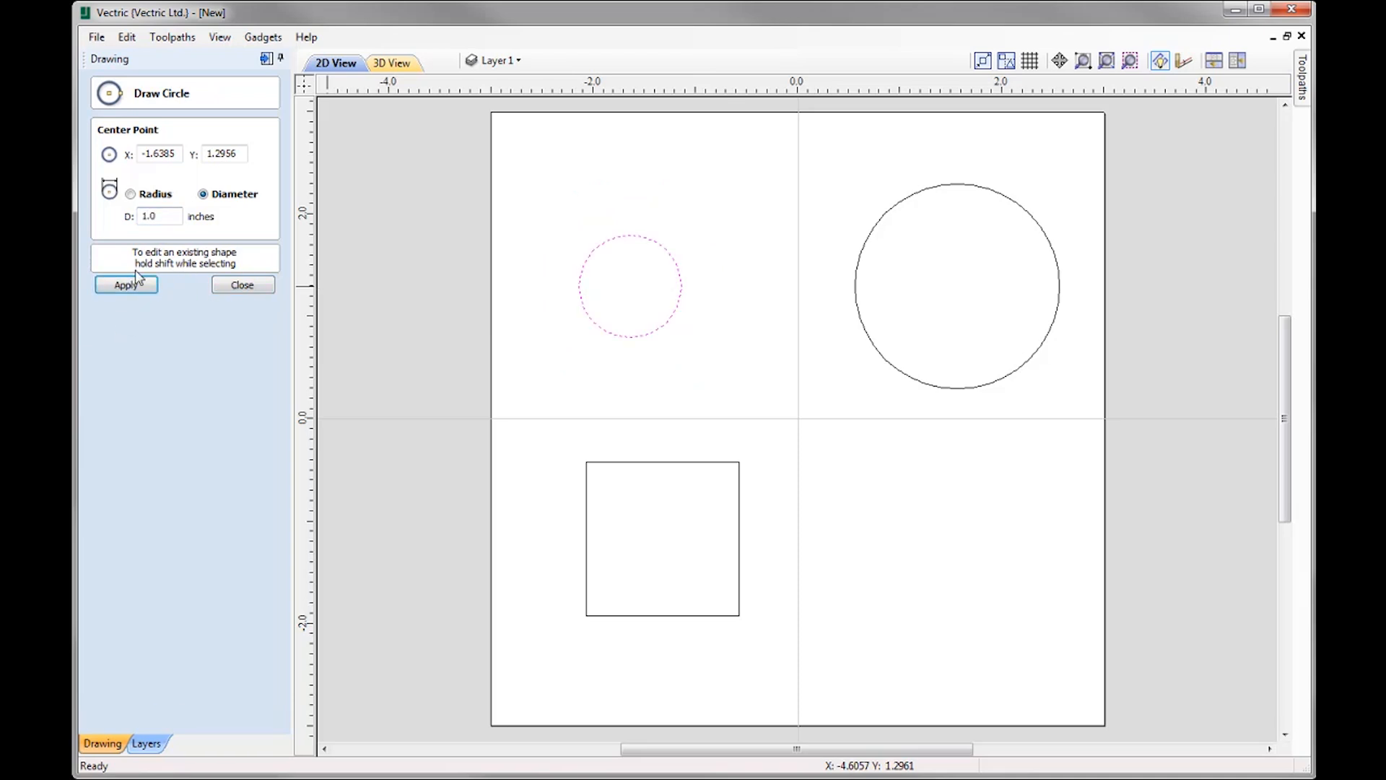
left_click(231, 284)
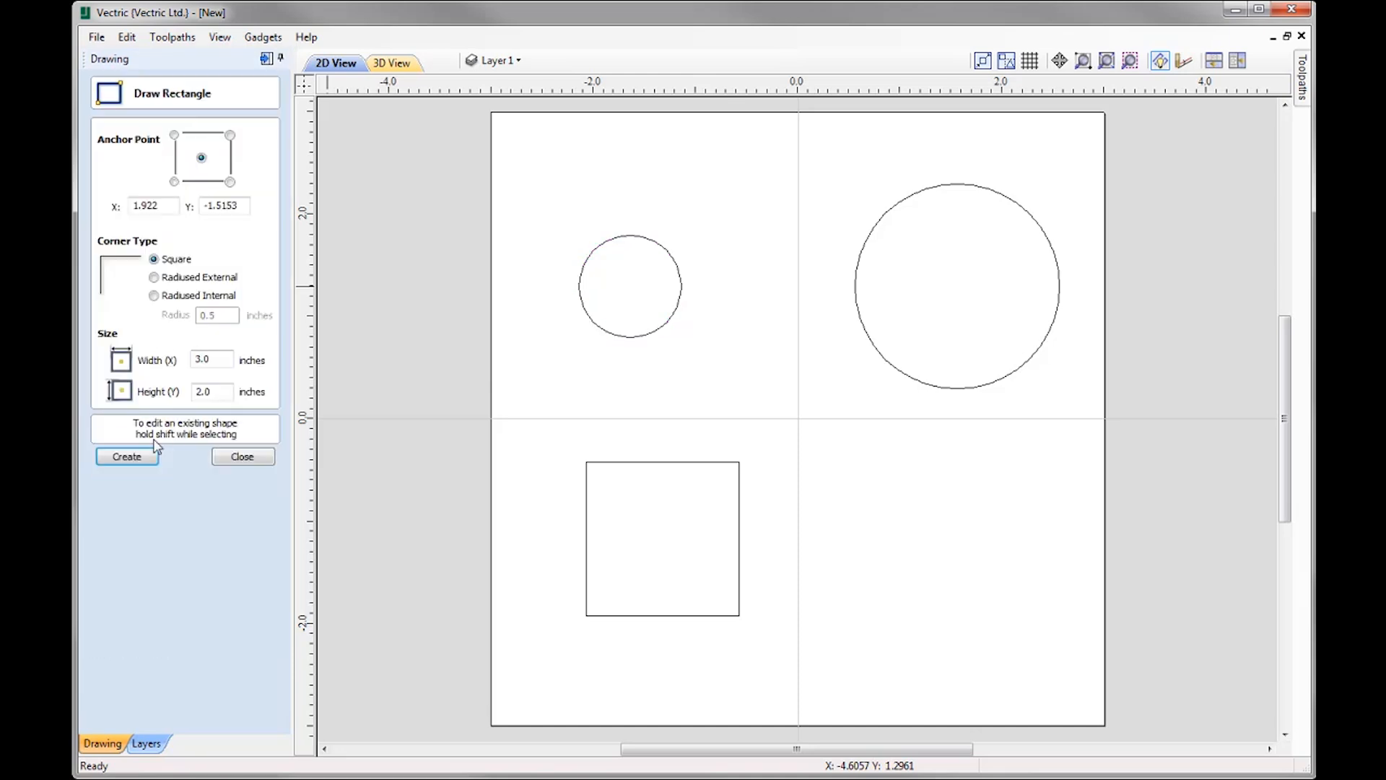
left_click(238, 459)
left_click(182, 181)
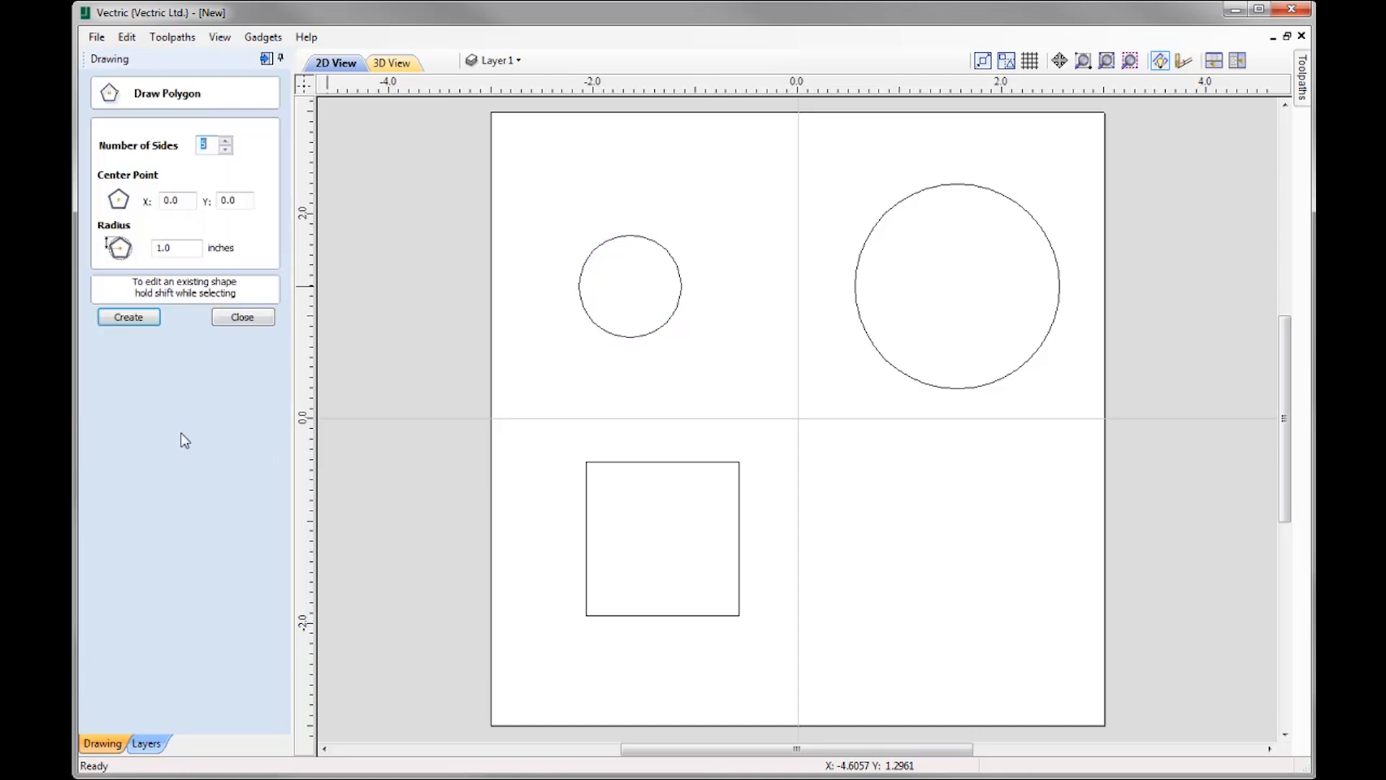
left_click(251, 322)
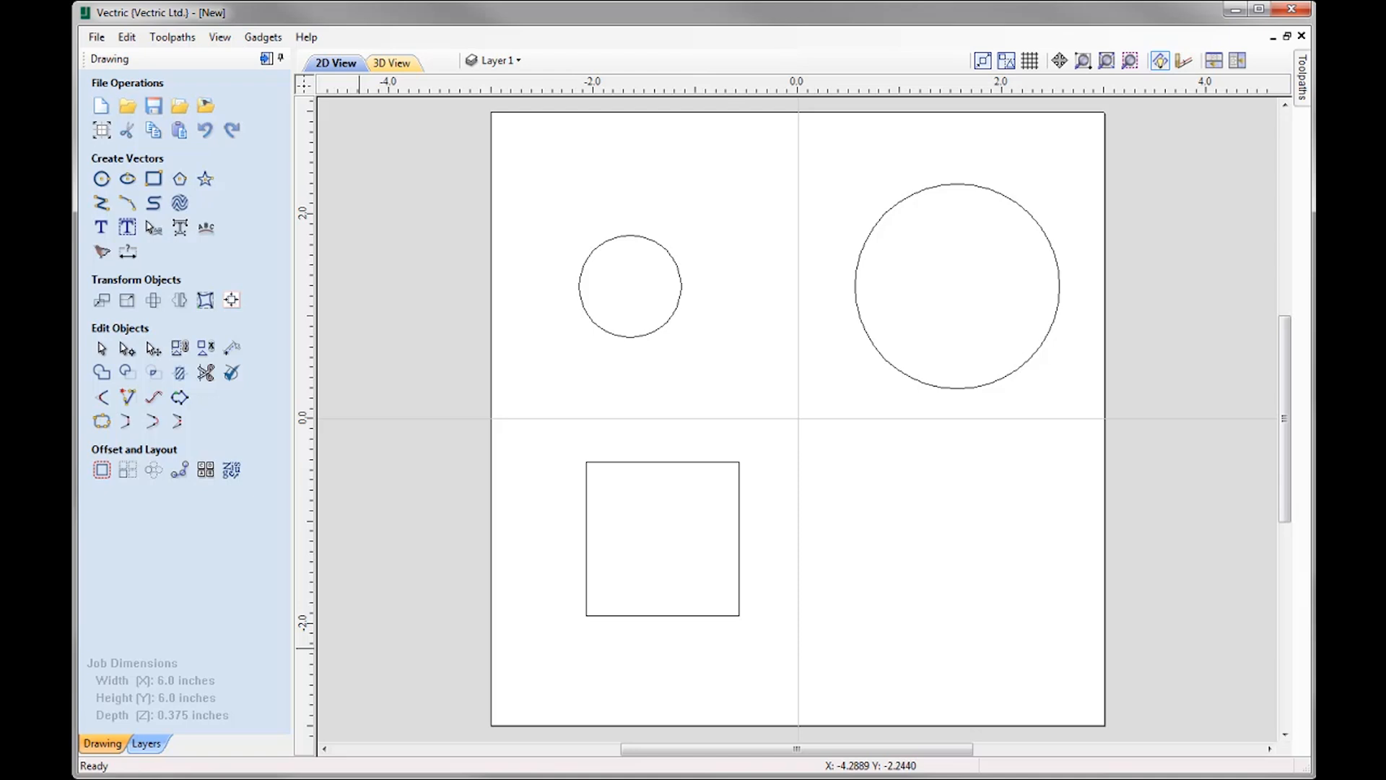
Step: Draw a line about 2.1 inches long from the lower-right area up to a tangent point on the large circle's lower-left edge
left_click(101, 202)
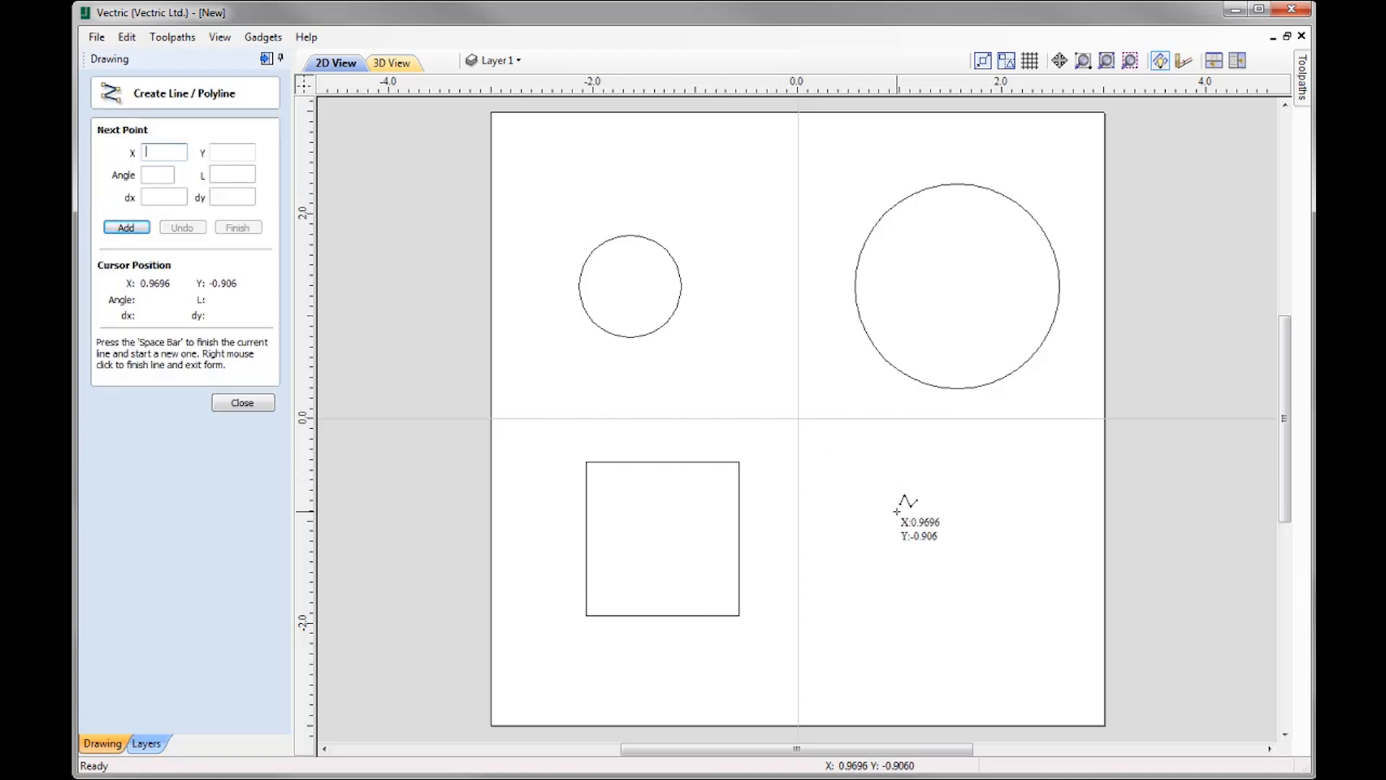
left_click(959, 526)
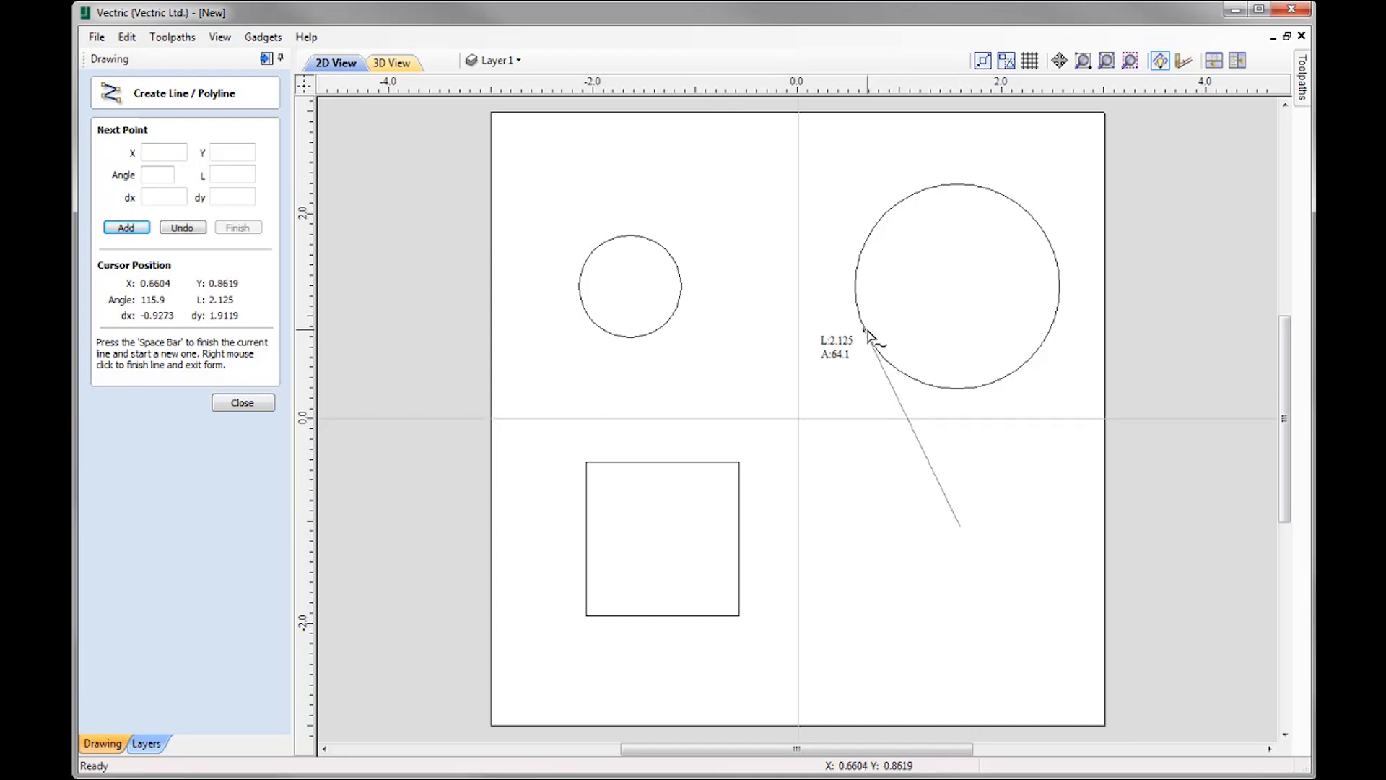
left_click(869, 336)
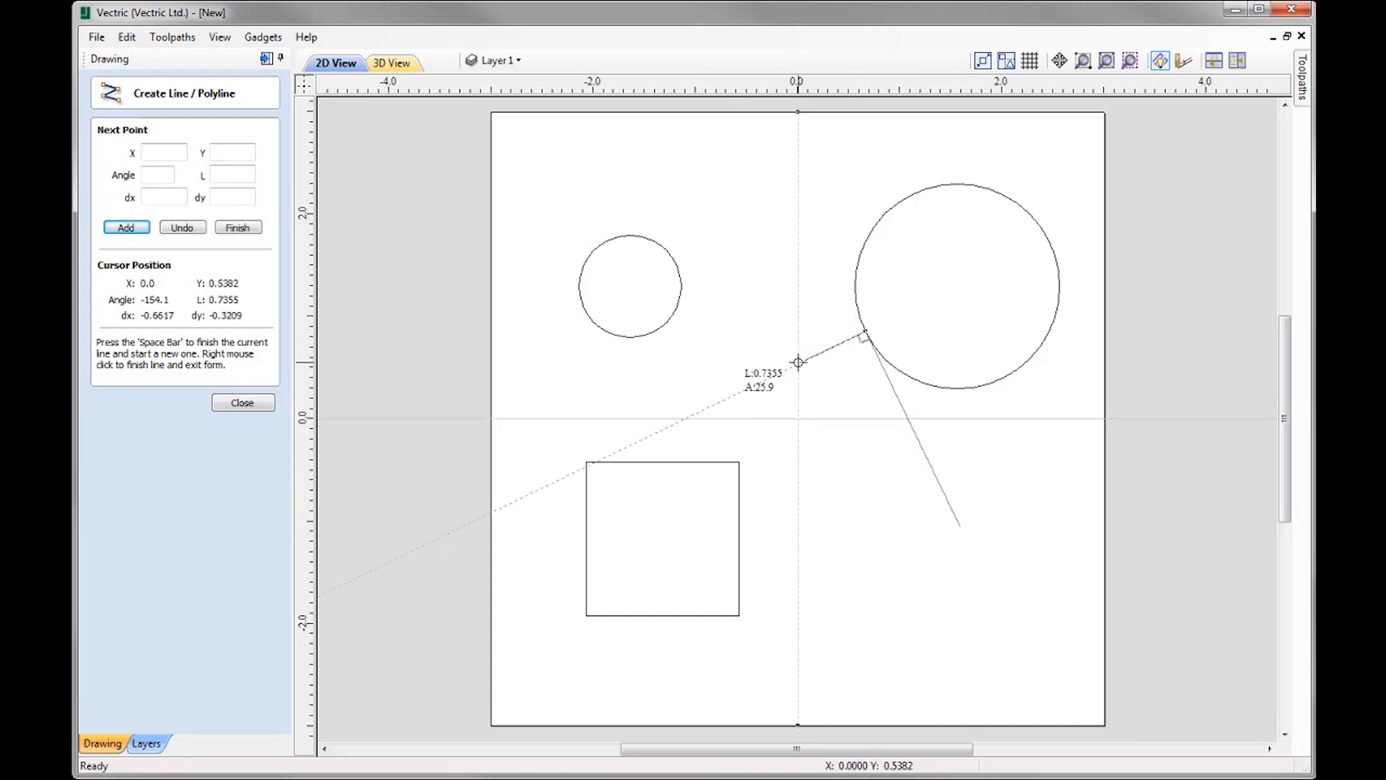
right_click(799, 362)
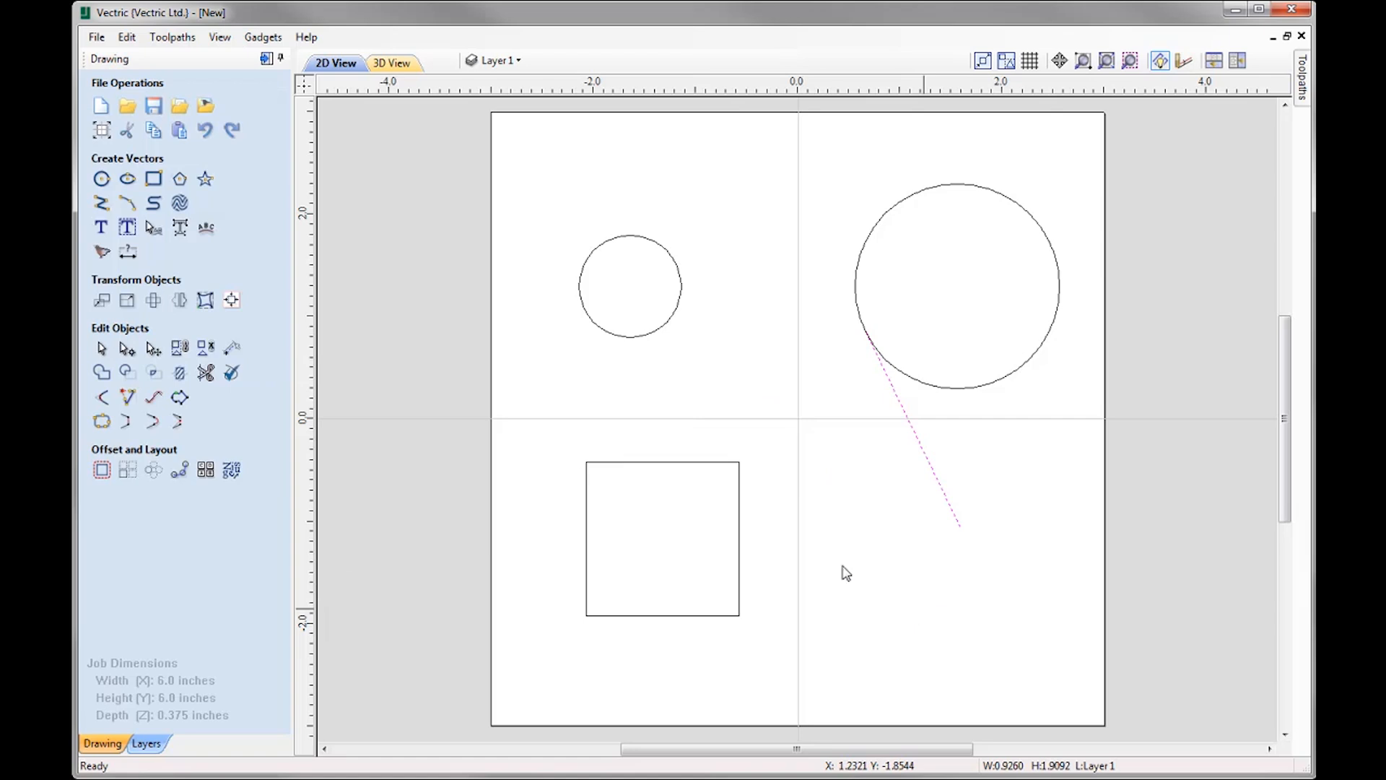
Step: Draw a second line from below up to a tangent point on the large circle's right side, spanning about 0.56 by 1.61 inches
left_click(102, 203)
left_click(996, 484)
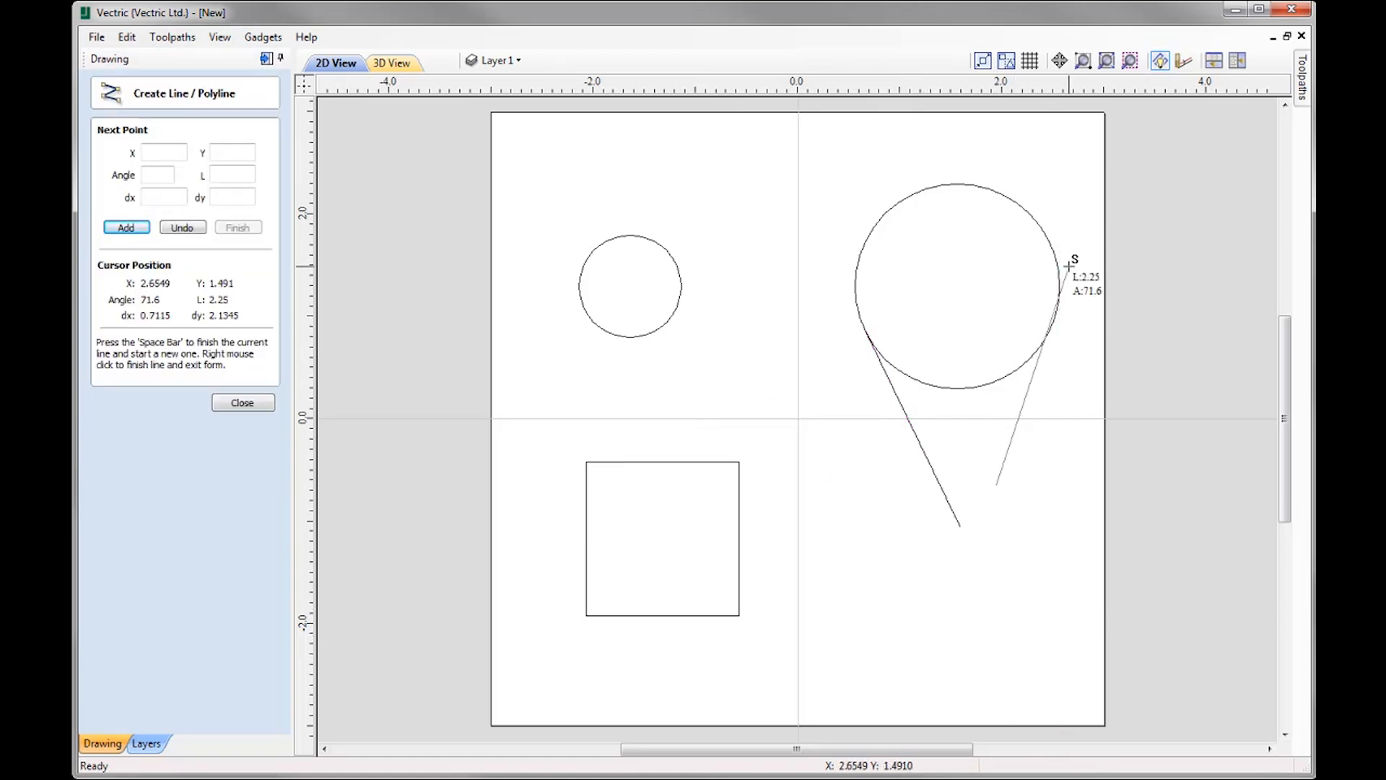
left_click(1054, 319)
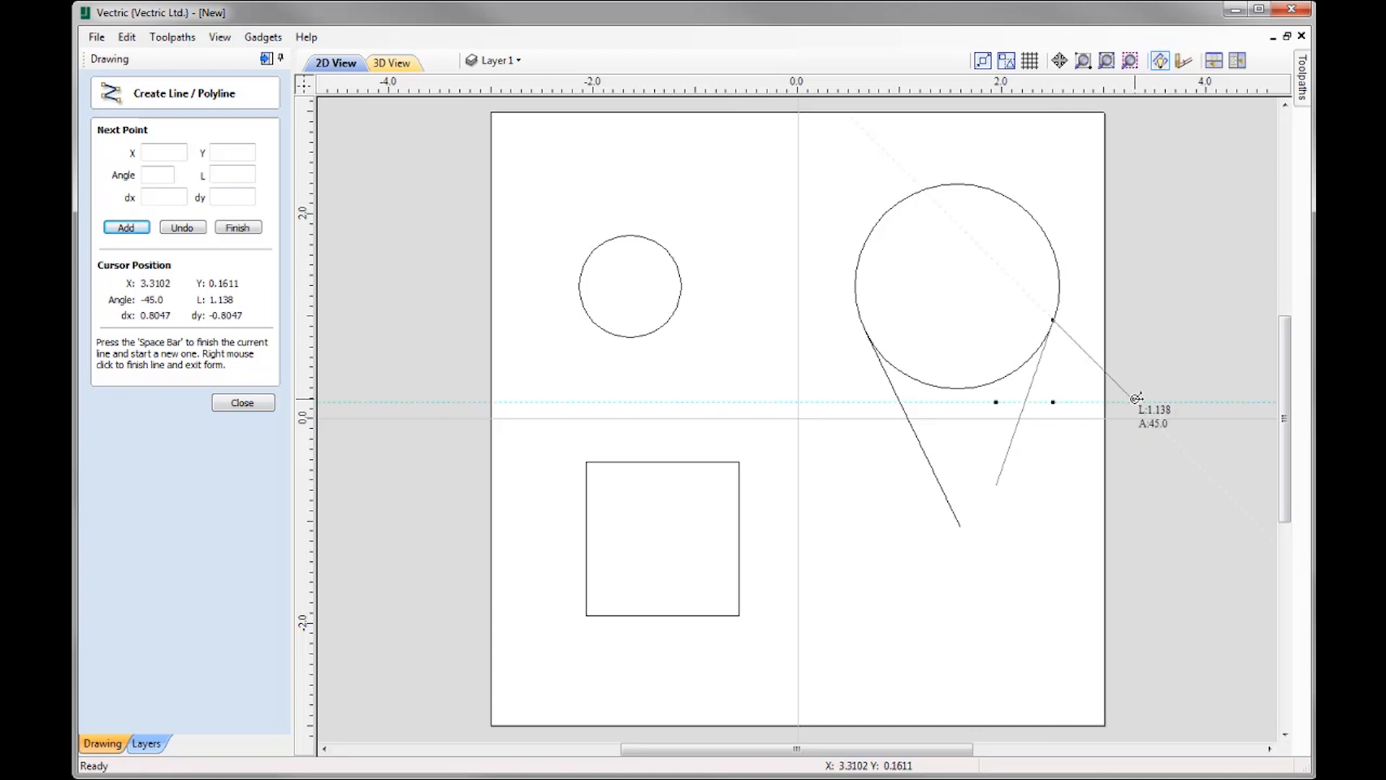
right_click(1136, 398)
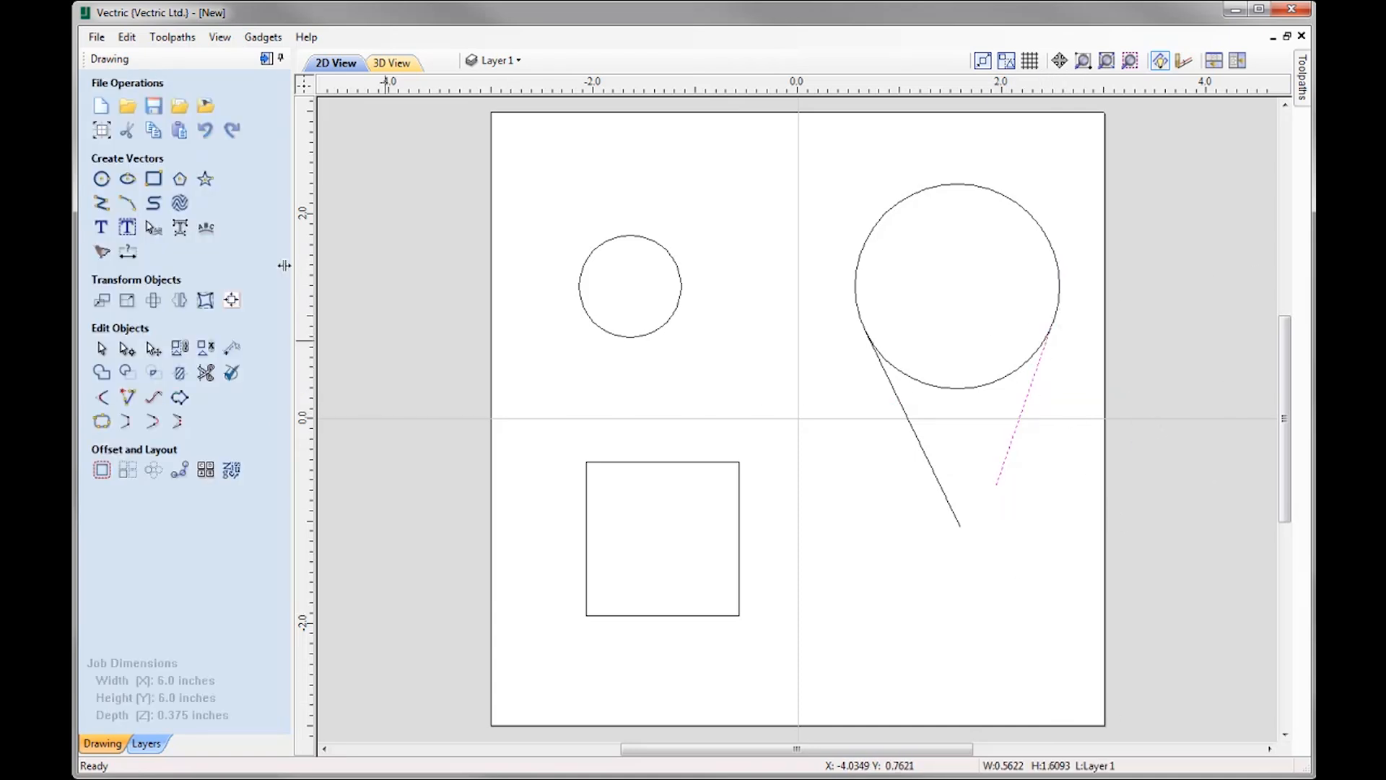
Step: Draw a line tangent to the tops of both circles, spanning about 3.1 by 0.5 inches
left_click(100, 209)
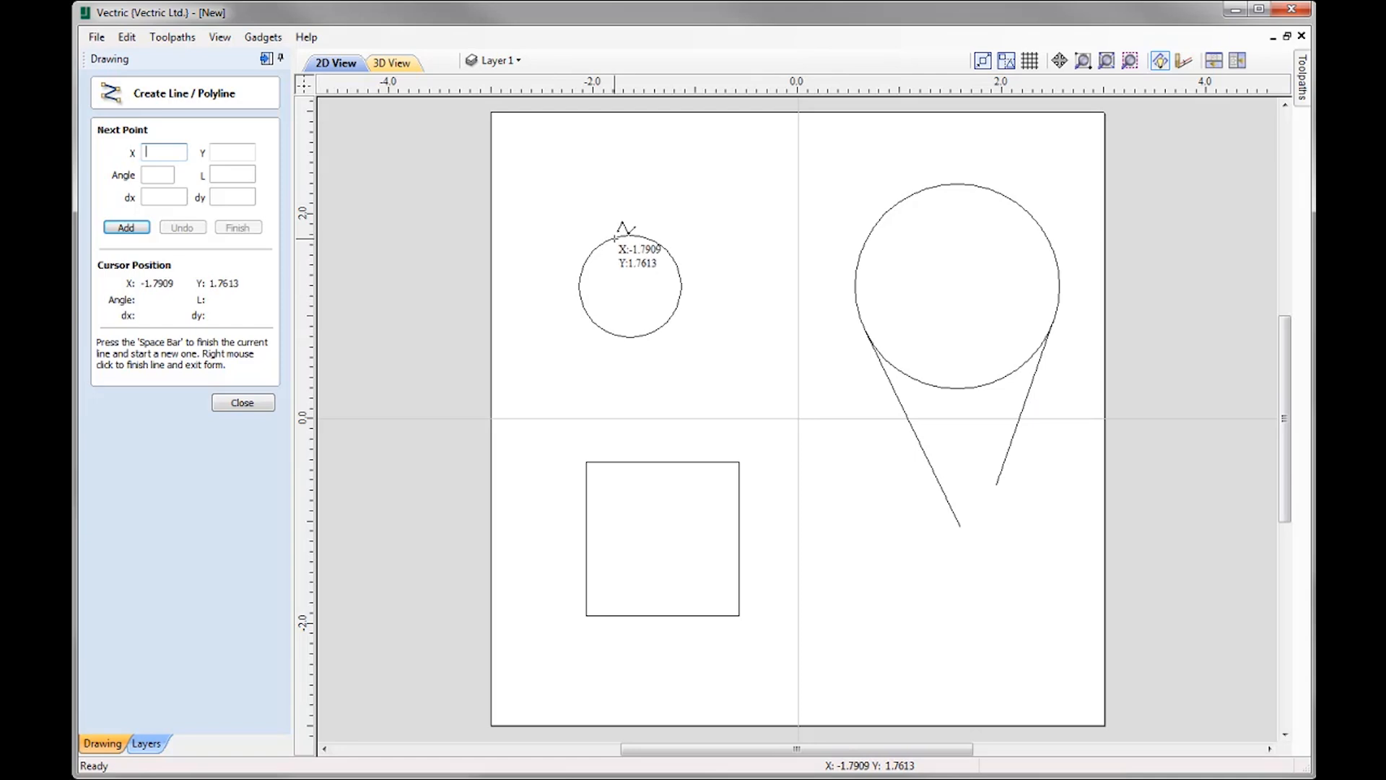
left_click(615, 237)
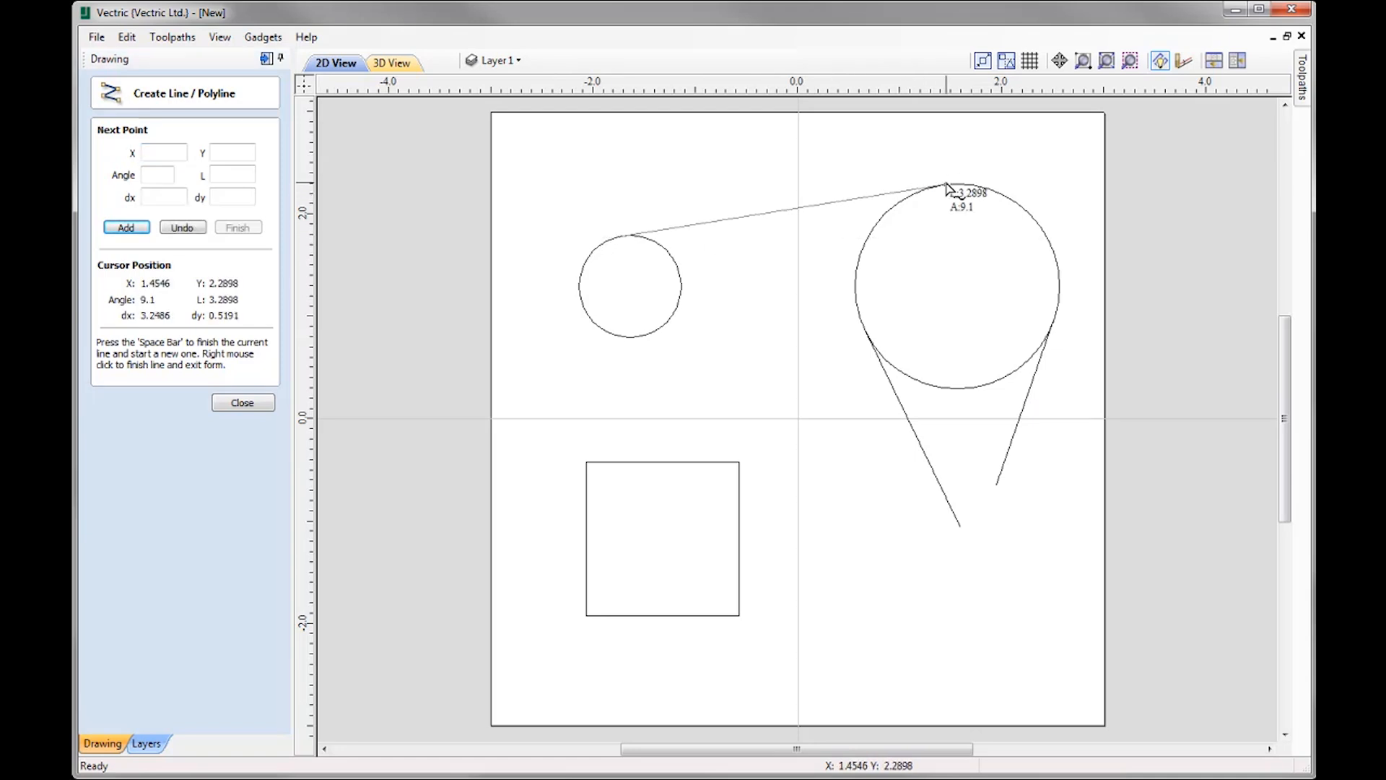
right_click(946, 186)
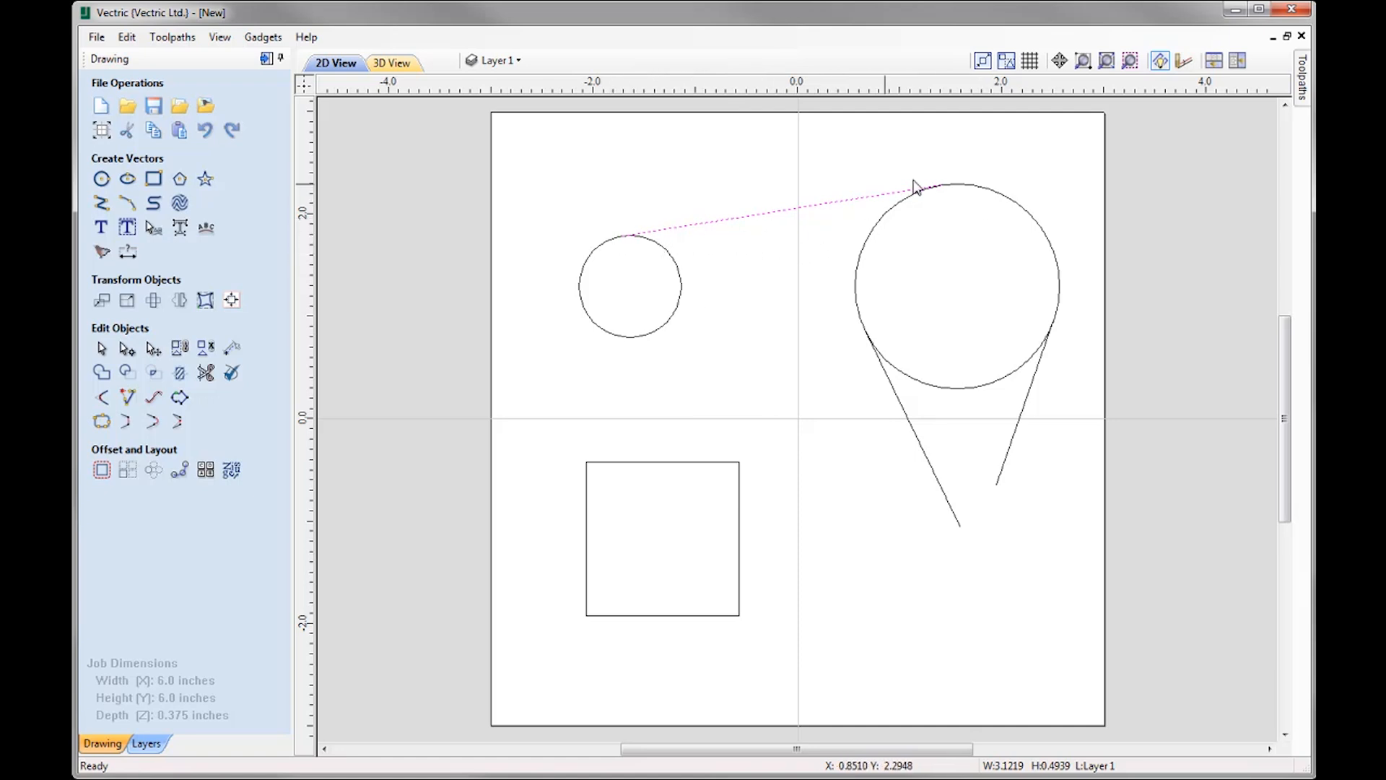
Step: Hide Layer 1, show the LAYER_3, DEFAULT and WHITE layers, and make LAYER_3 the active layer
key("ctrl+a")
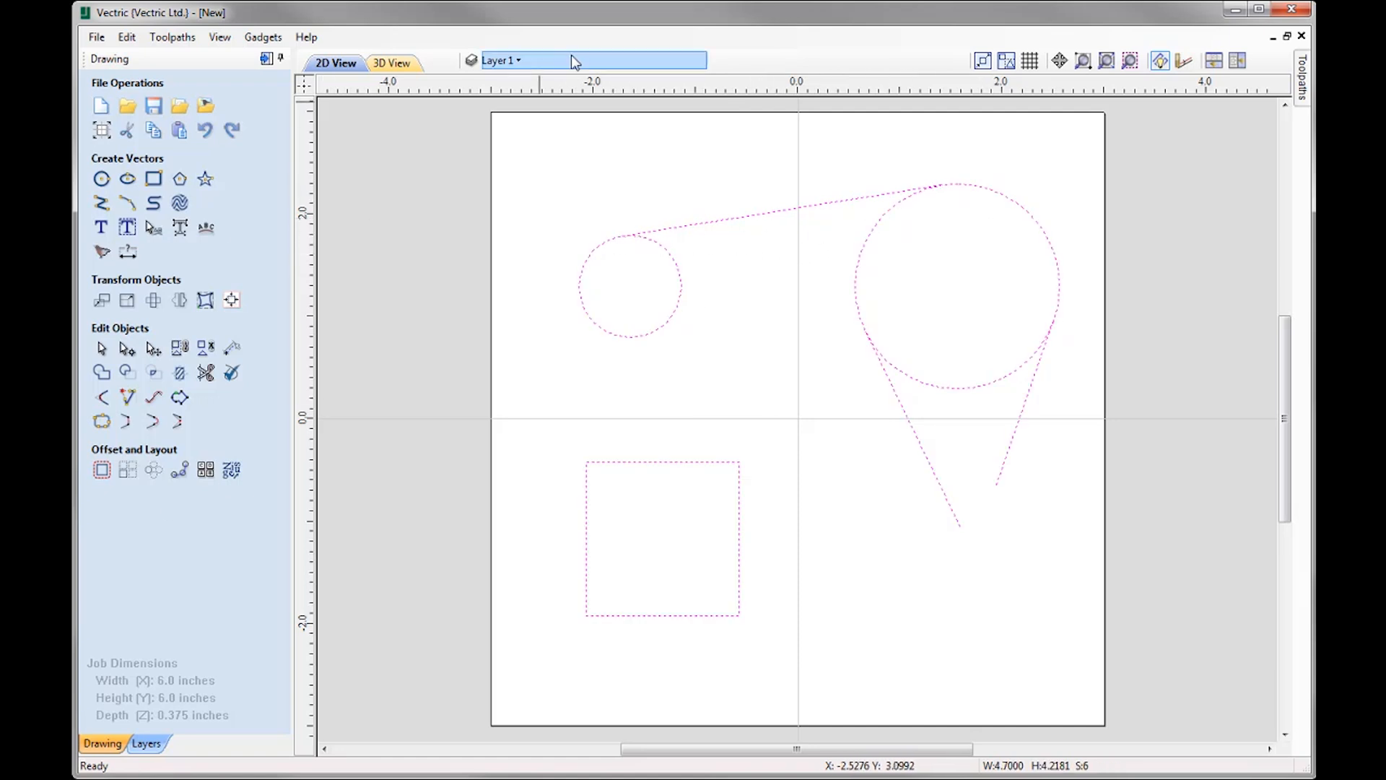
left_click(498, 61)
left_click(494, 89)
left_click(493, 141)
left_click(493, 158)
left_click(494, 176)
left_click(569, 141)
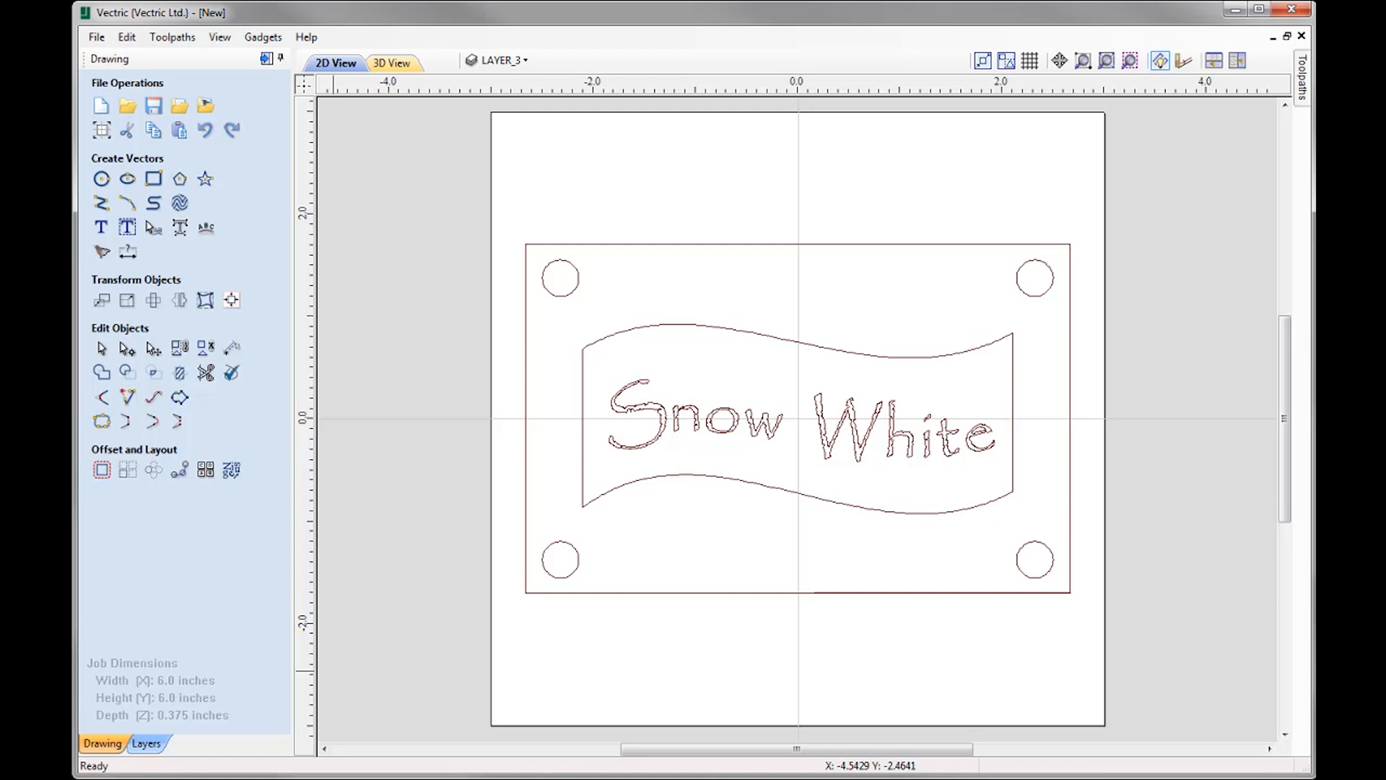
Step: Export all vectors on the visible layers of the default sheet to New.pdf in the Drawing_FILES folder
left_click(96, 37)
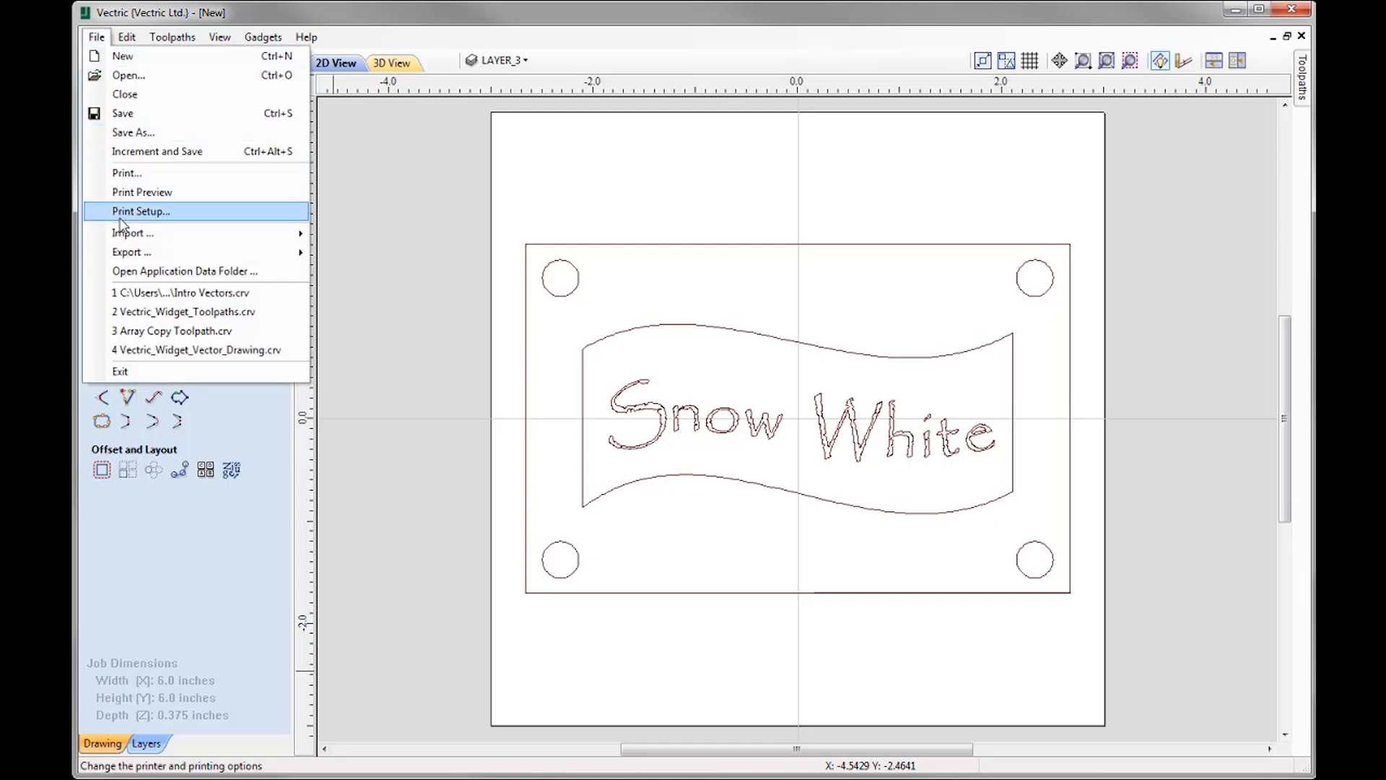
mouse_move(173, 253)
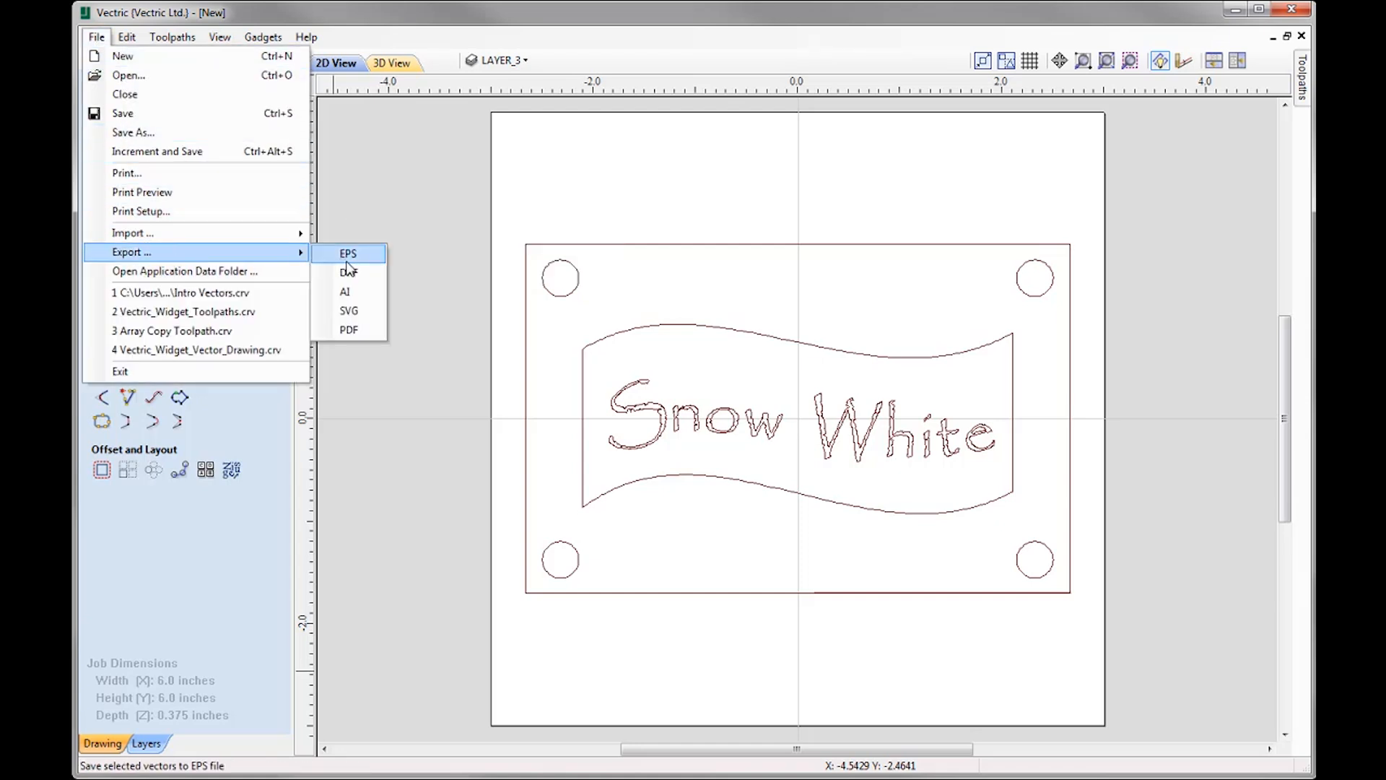
left_click(356, 330)
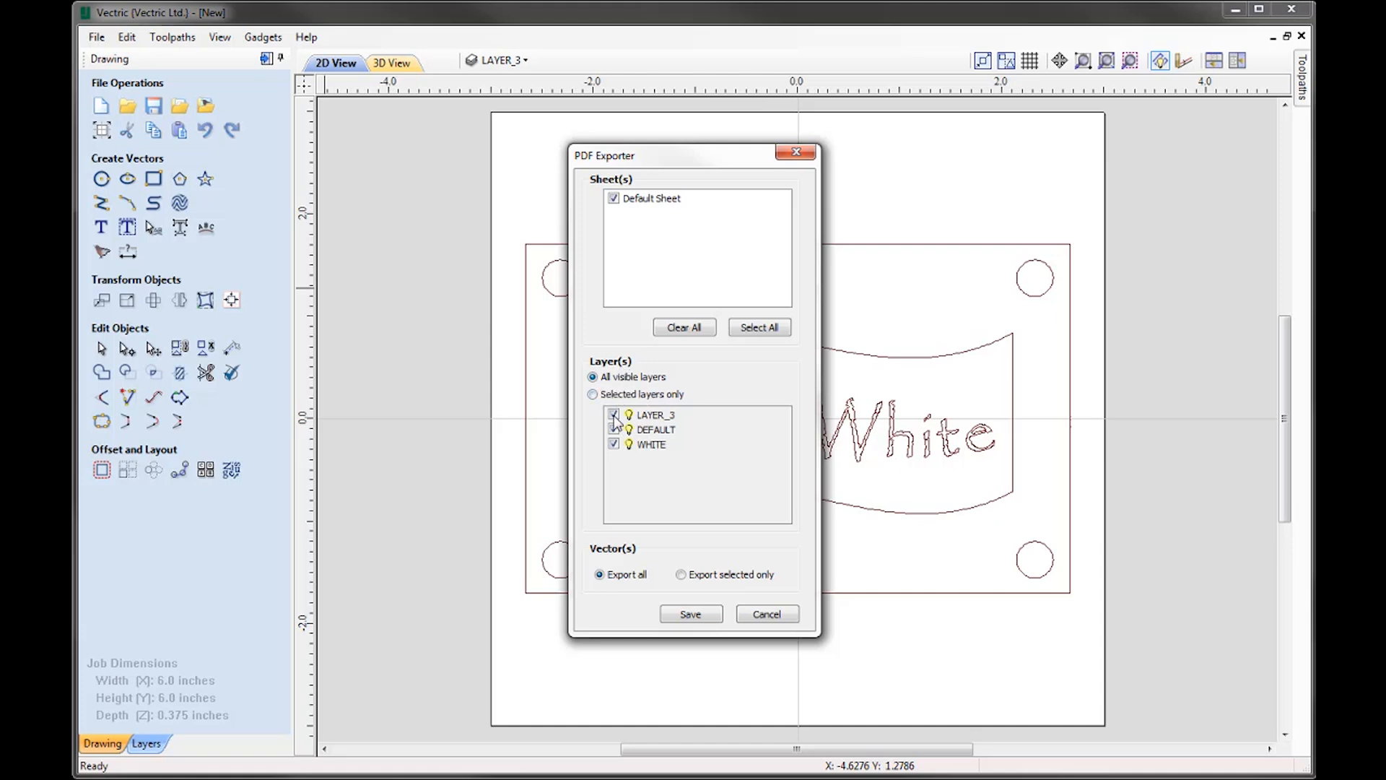
left_click(613, 445)
left_click(713, 623)
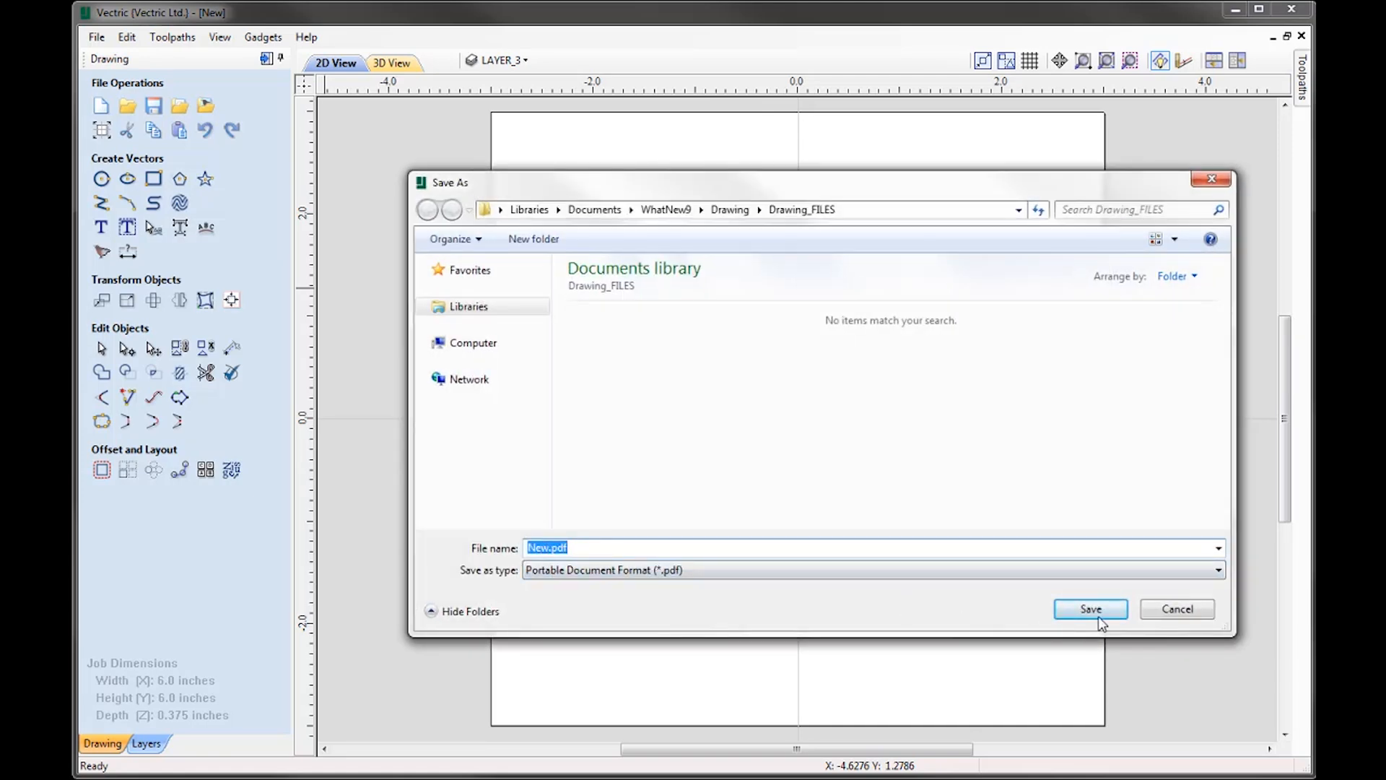
left_click(1102, 615)
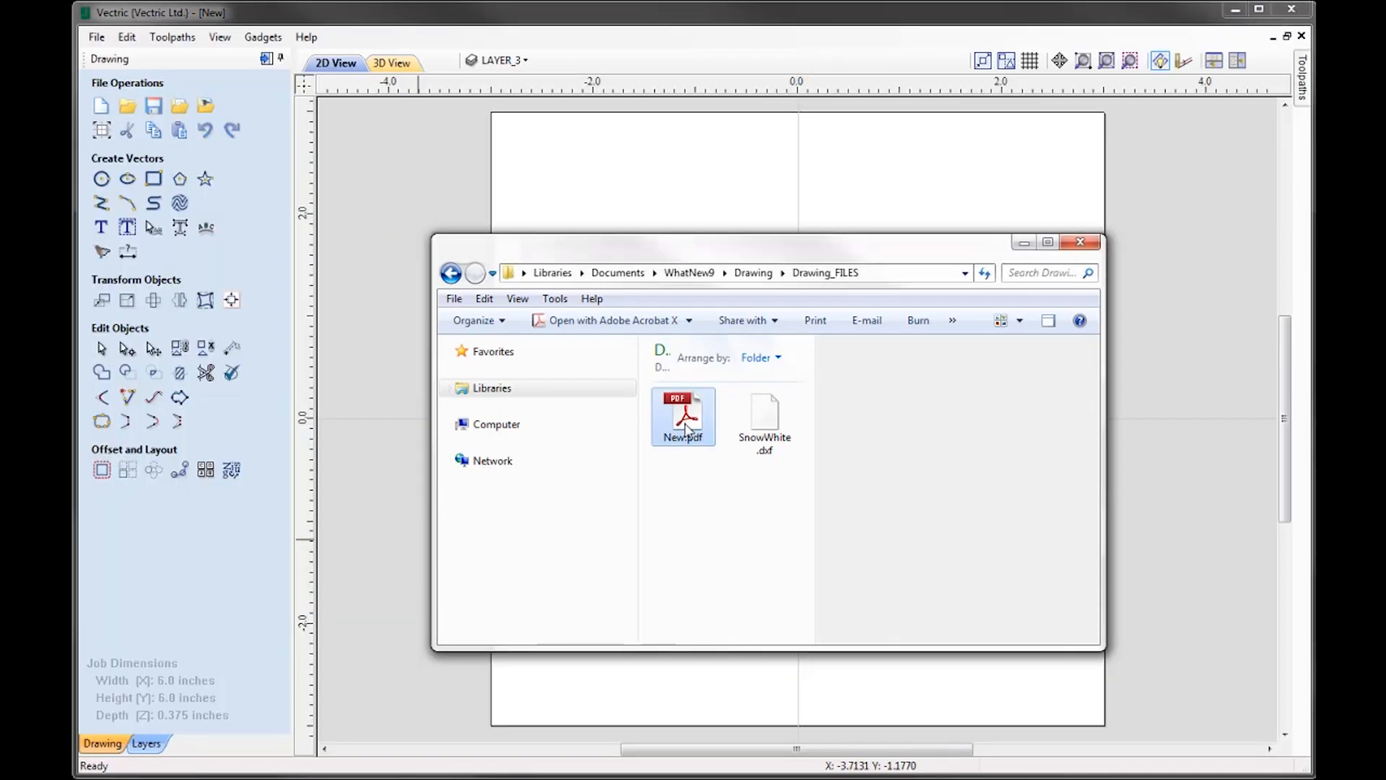
Step: Open New.pdf in Adobe Acrobat to check the exported artwork, and close it along with the folder window
double_click(685, 432)
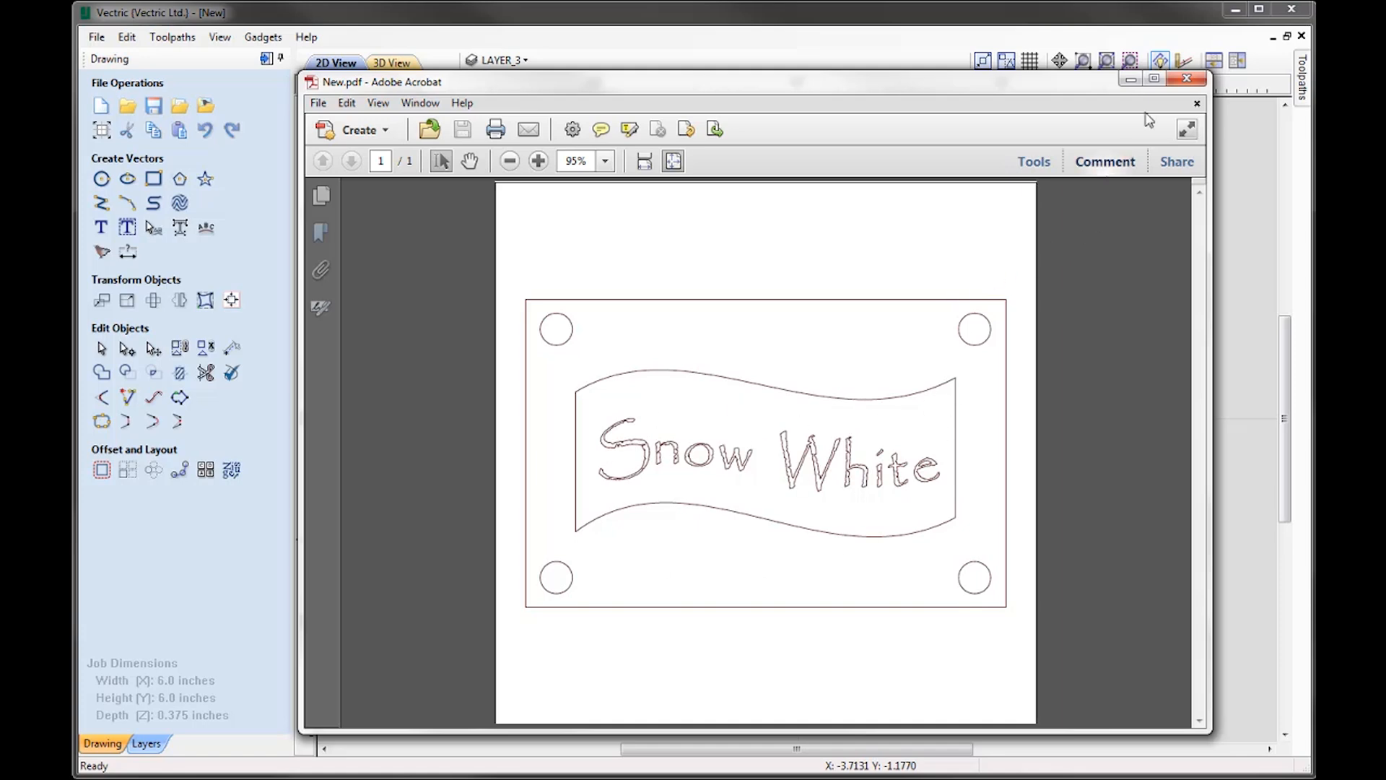
left_click(1186, 78)
left_click(1080, 242)
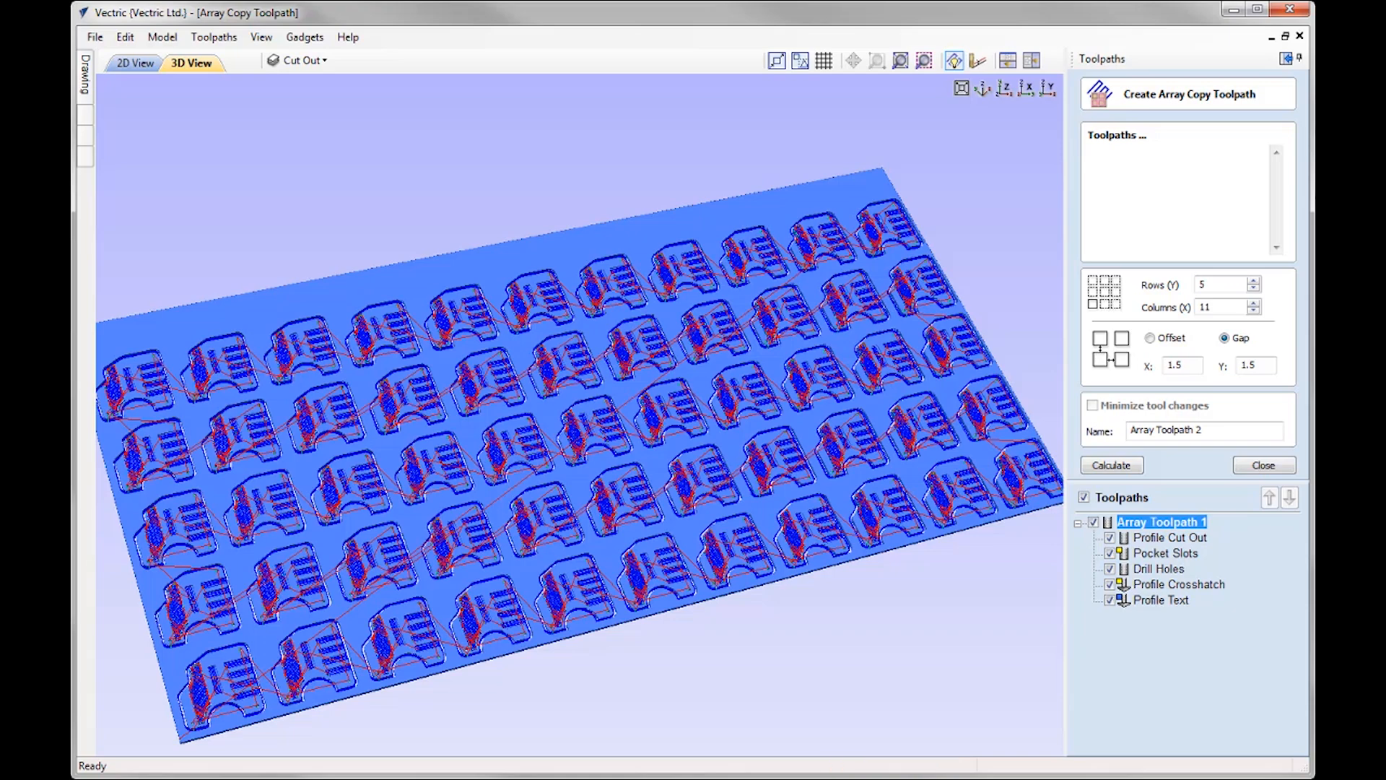
Step: Open the Vectric_Widget_Toolpaths.crv file from the Array folder
left_click(95, 37)
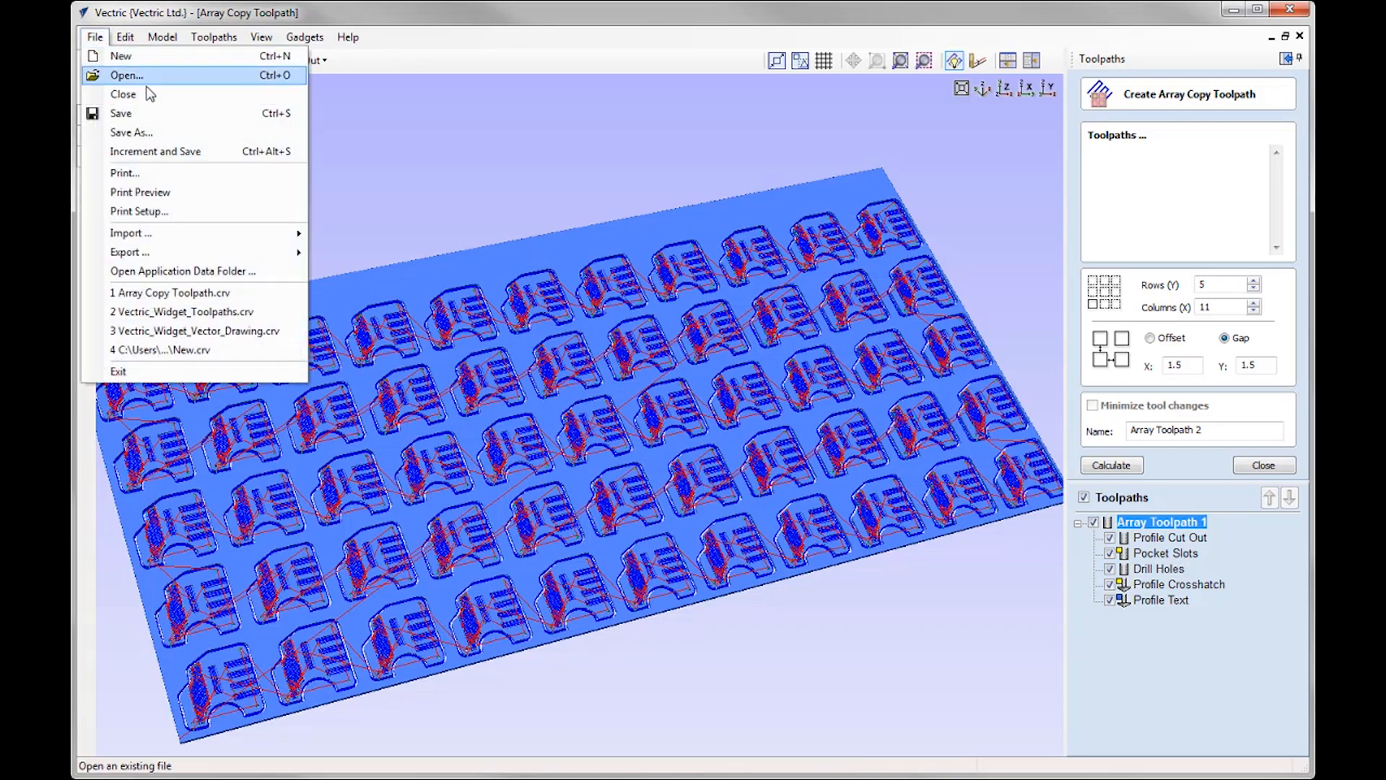
left_click(108, 74)
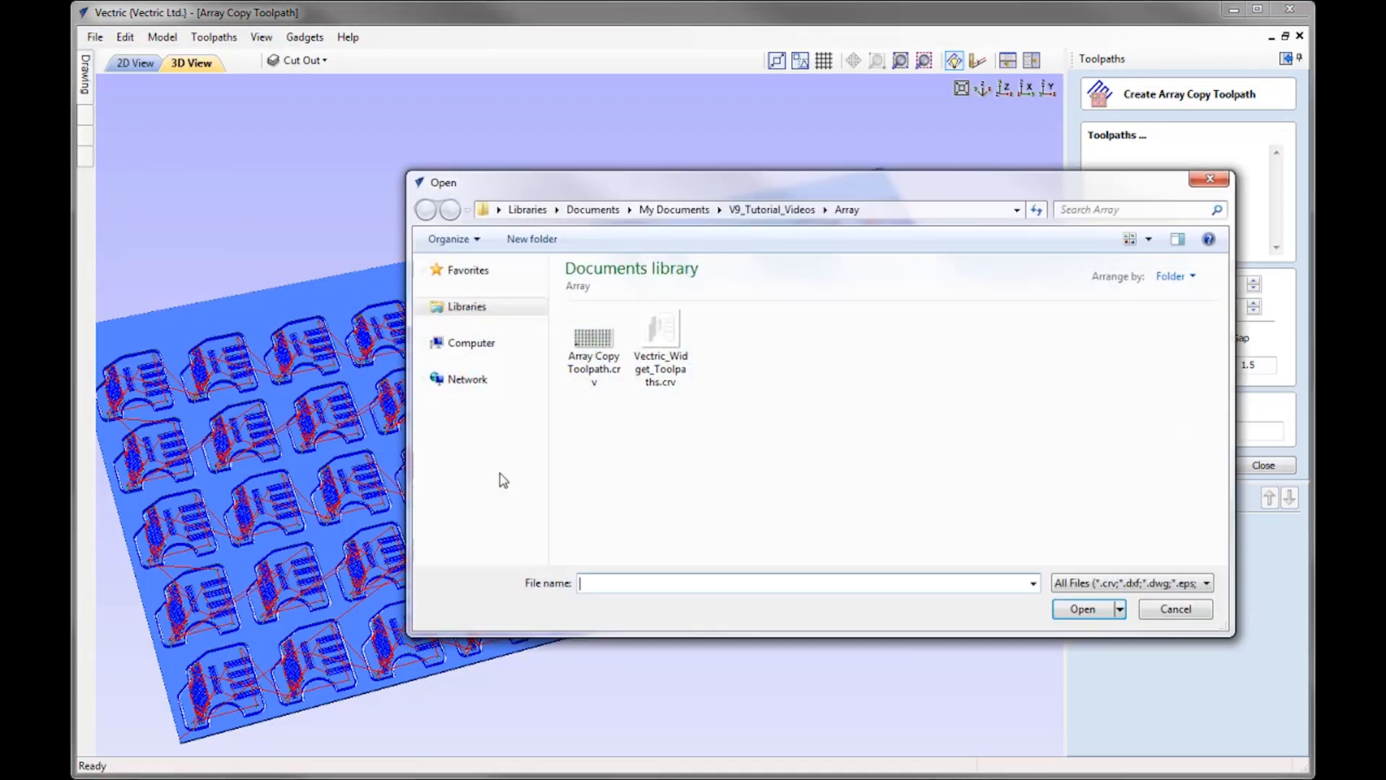
left_click(657, 350)
left_click(1096, 610)
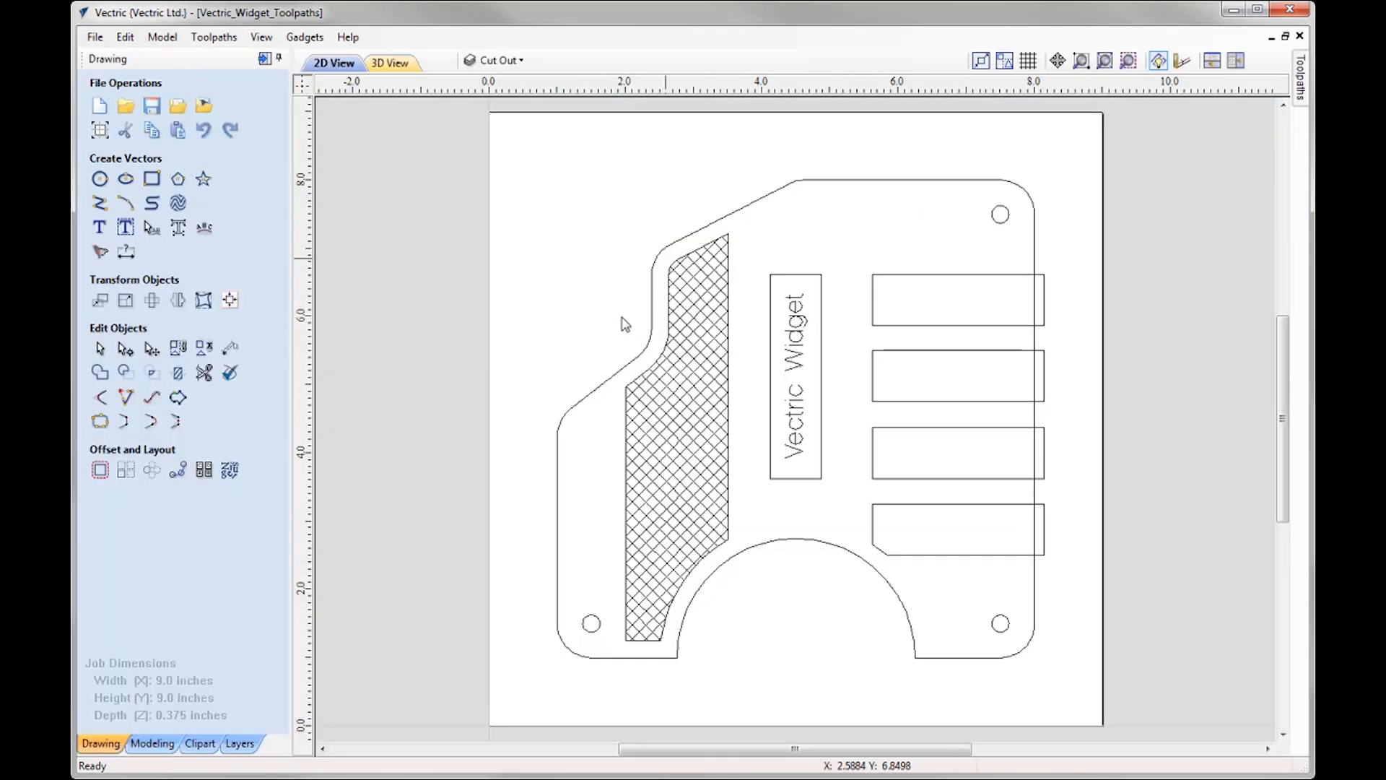
Step: Preview all toolpaths of the widget in the 3D view and close the preview
left_click(264, 57)
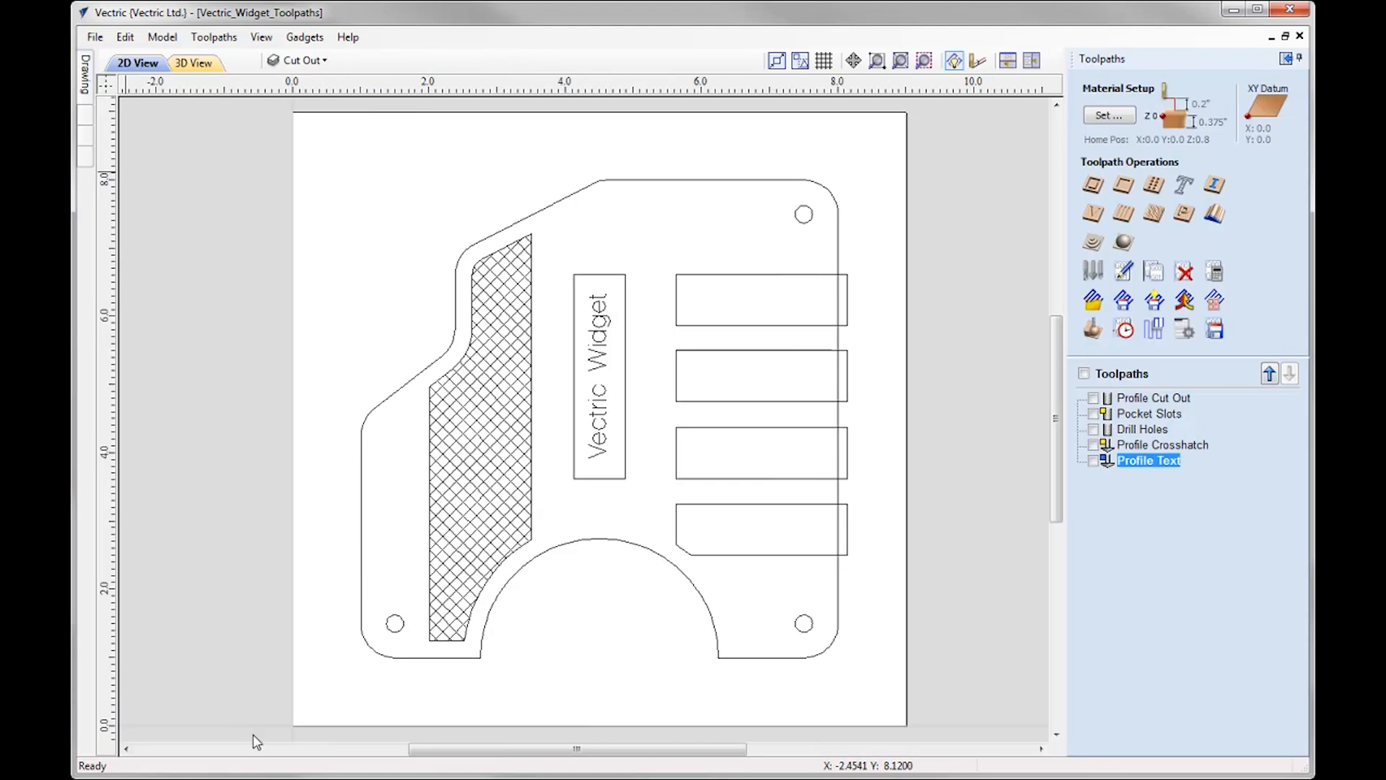
left_click(1092, 329)
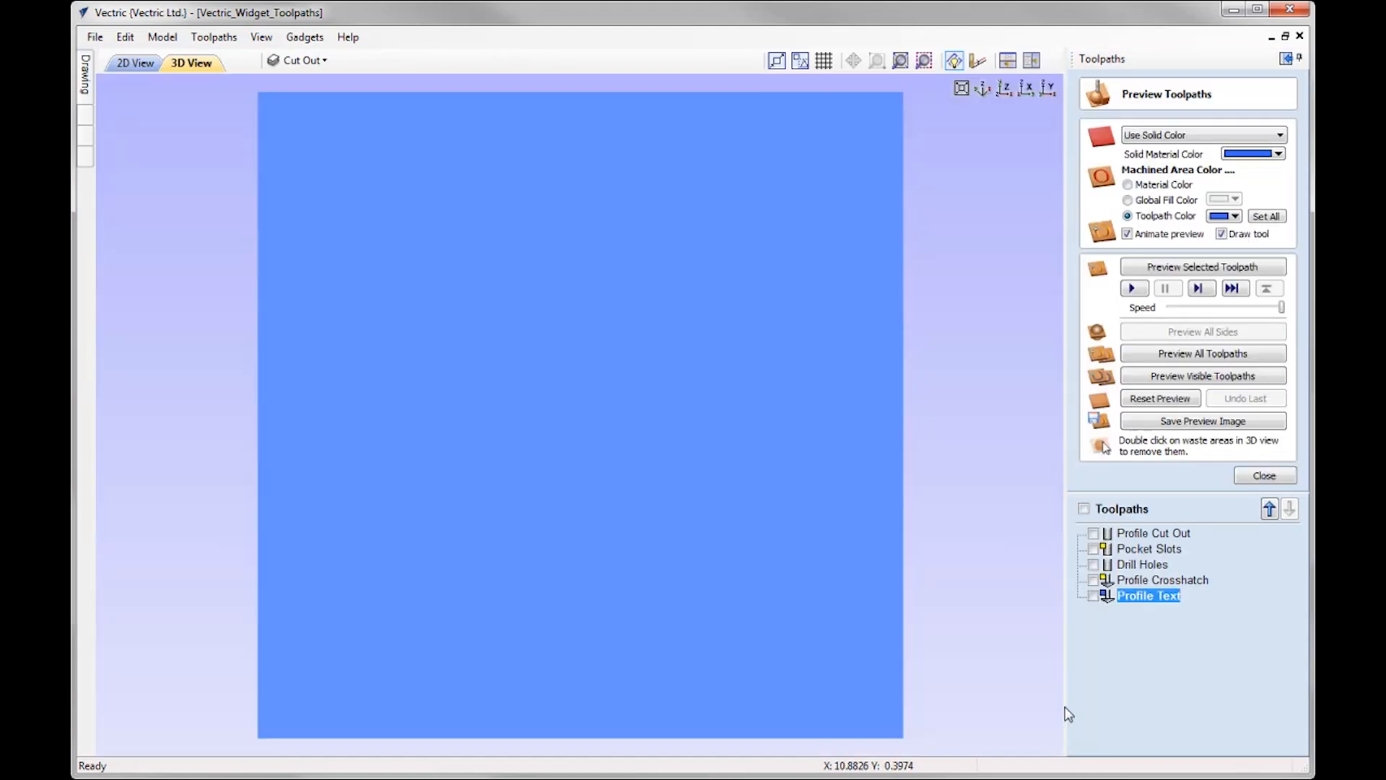
left_click(1213, 355)
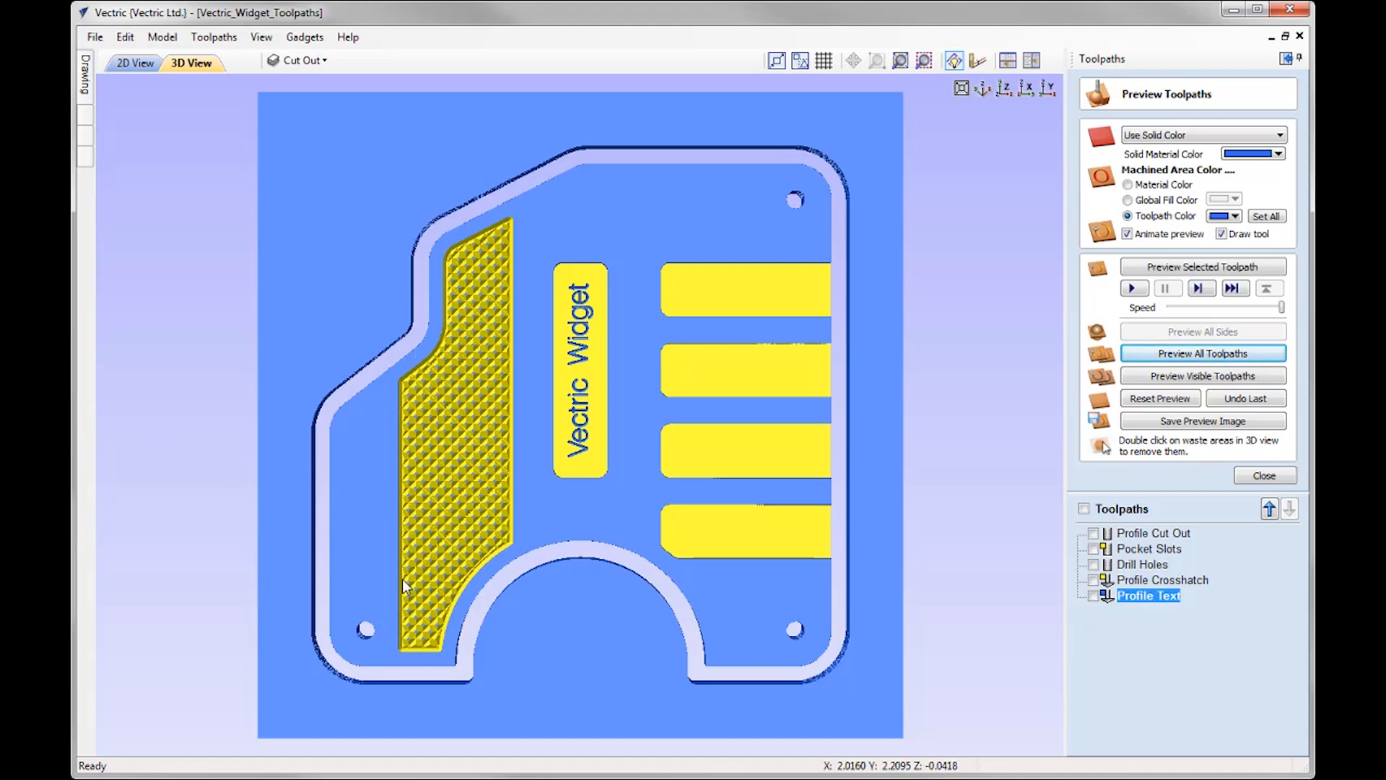
left_click(1261, 476)
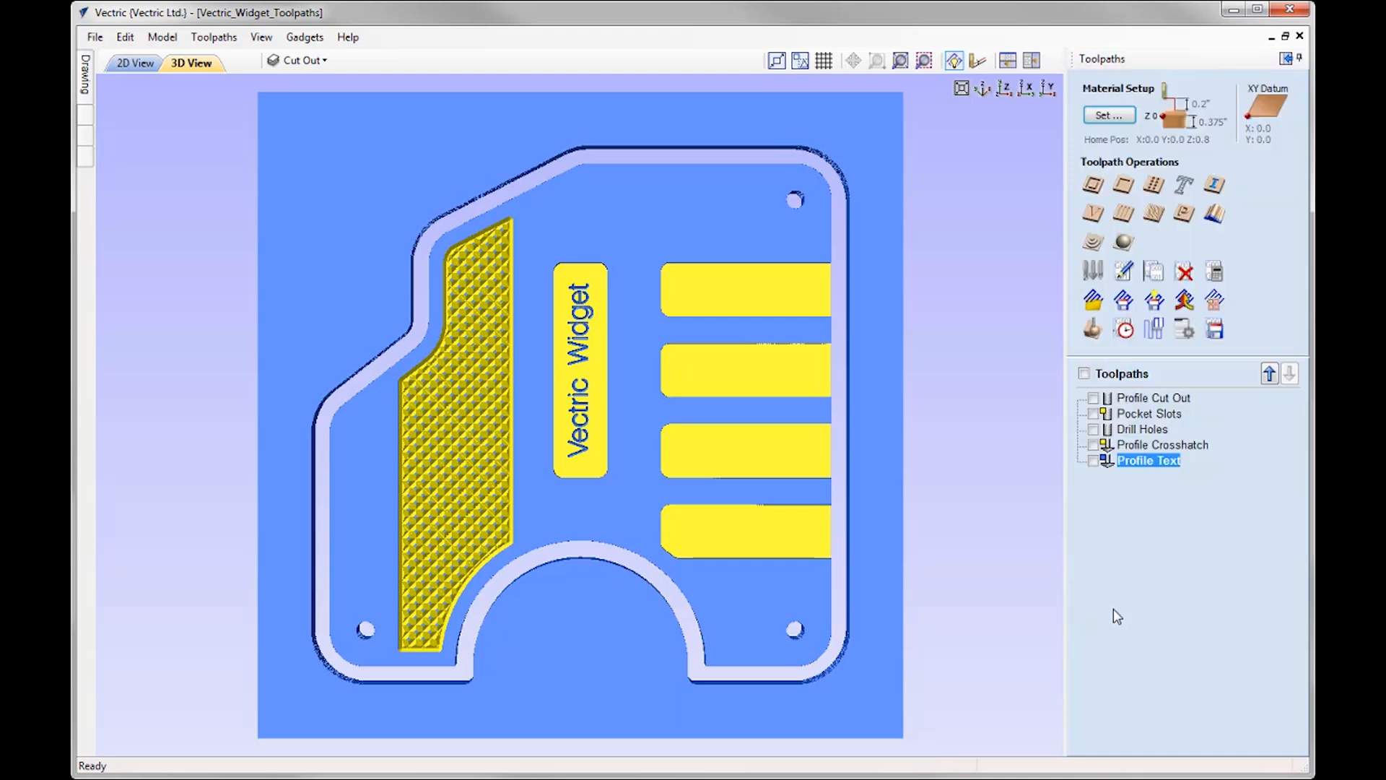
Step: Set the job size to 96 inches wide and 48 inches high in the job setup
left_click(1299, 57)
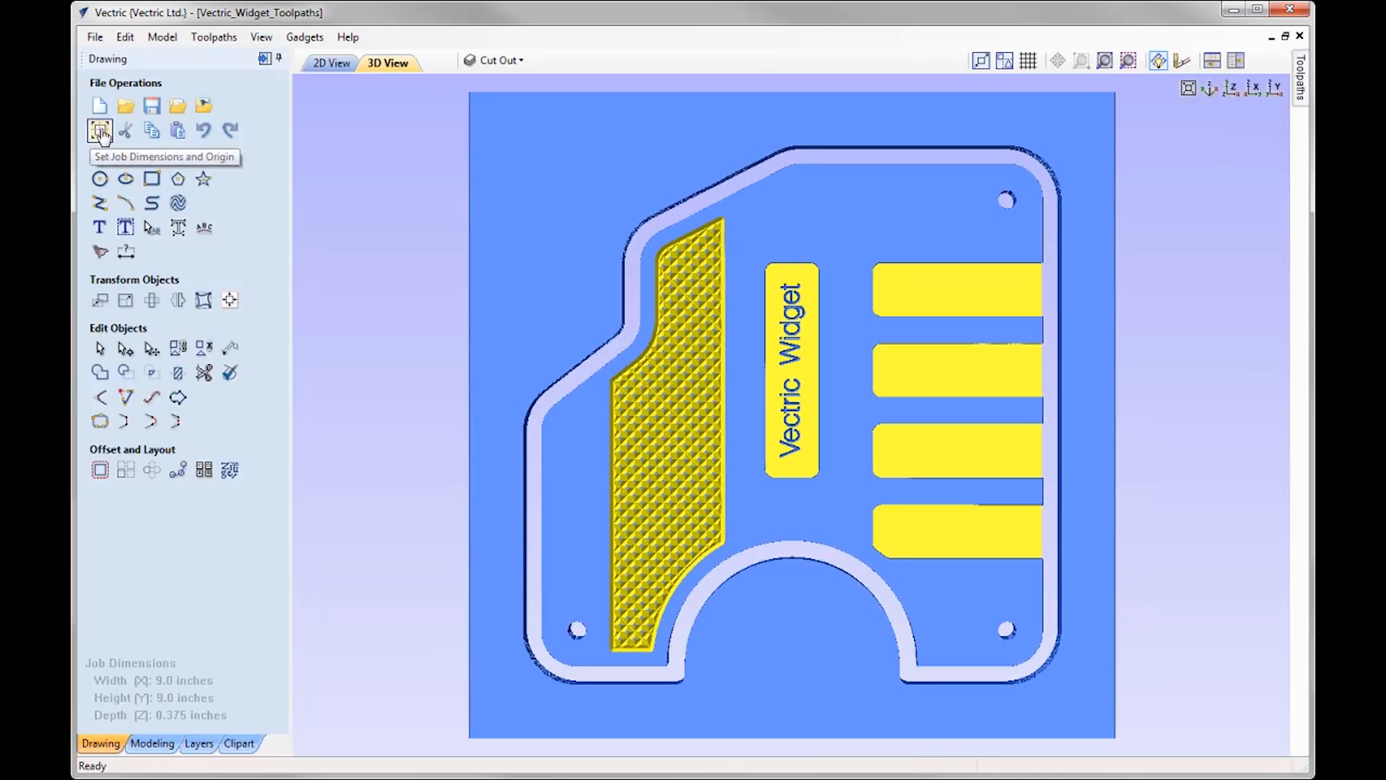
left_click(101, 133)
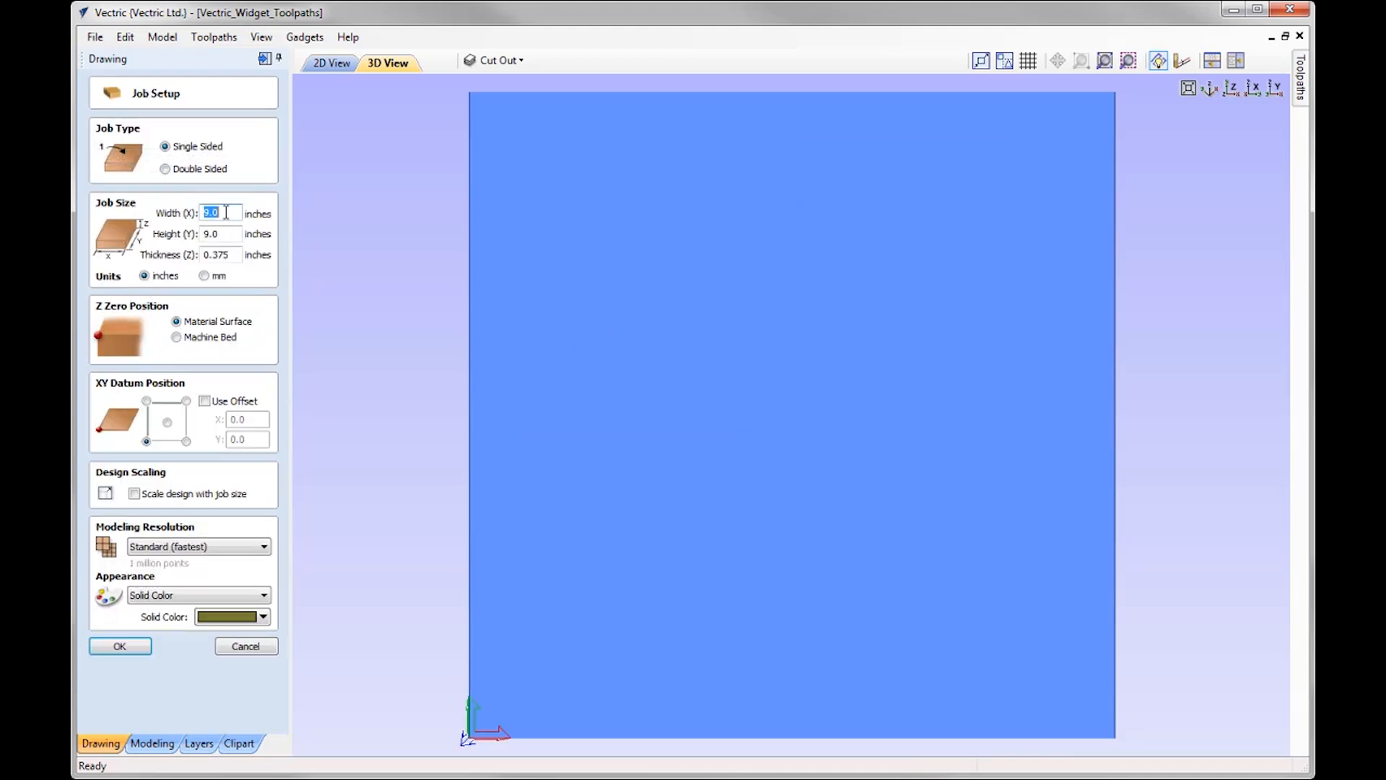
type("96")
key("Tab")
type("48")
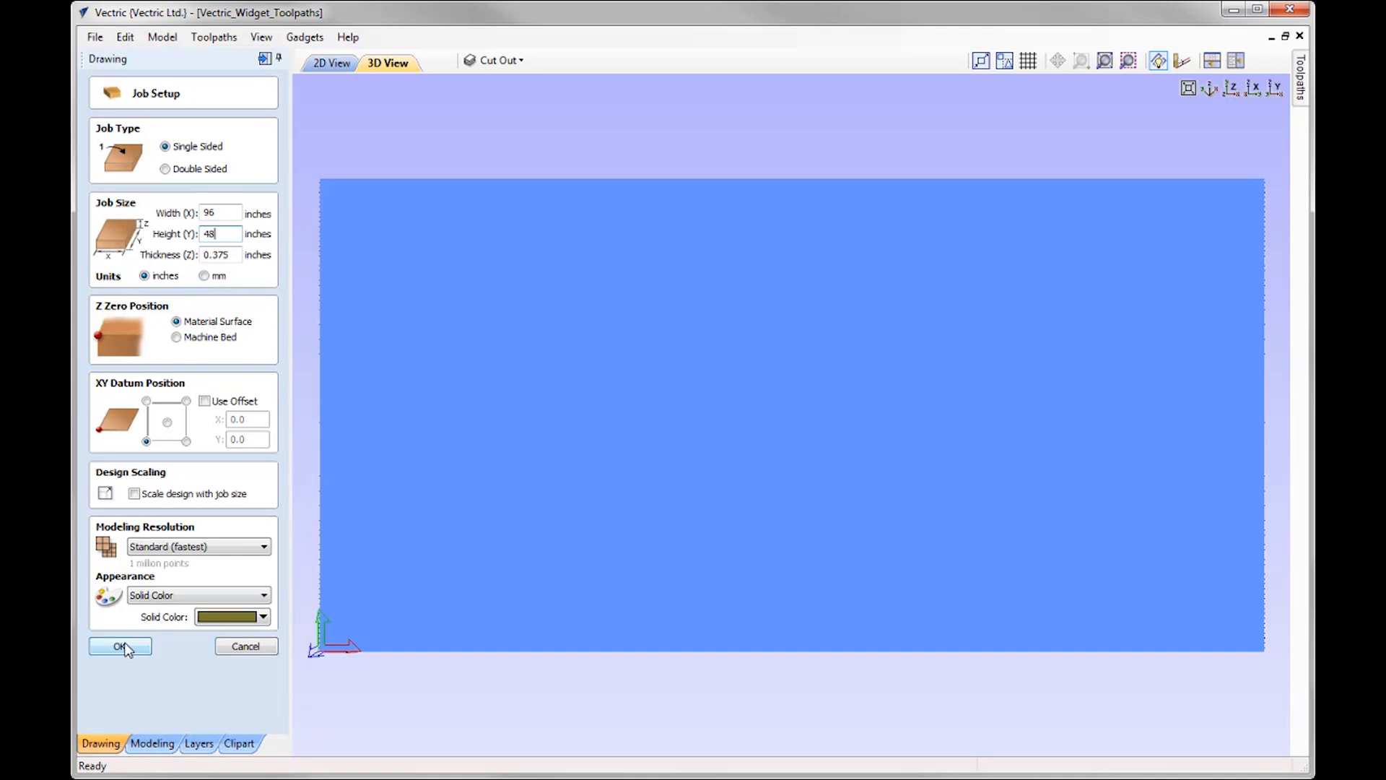
left_click(119, 650)
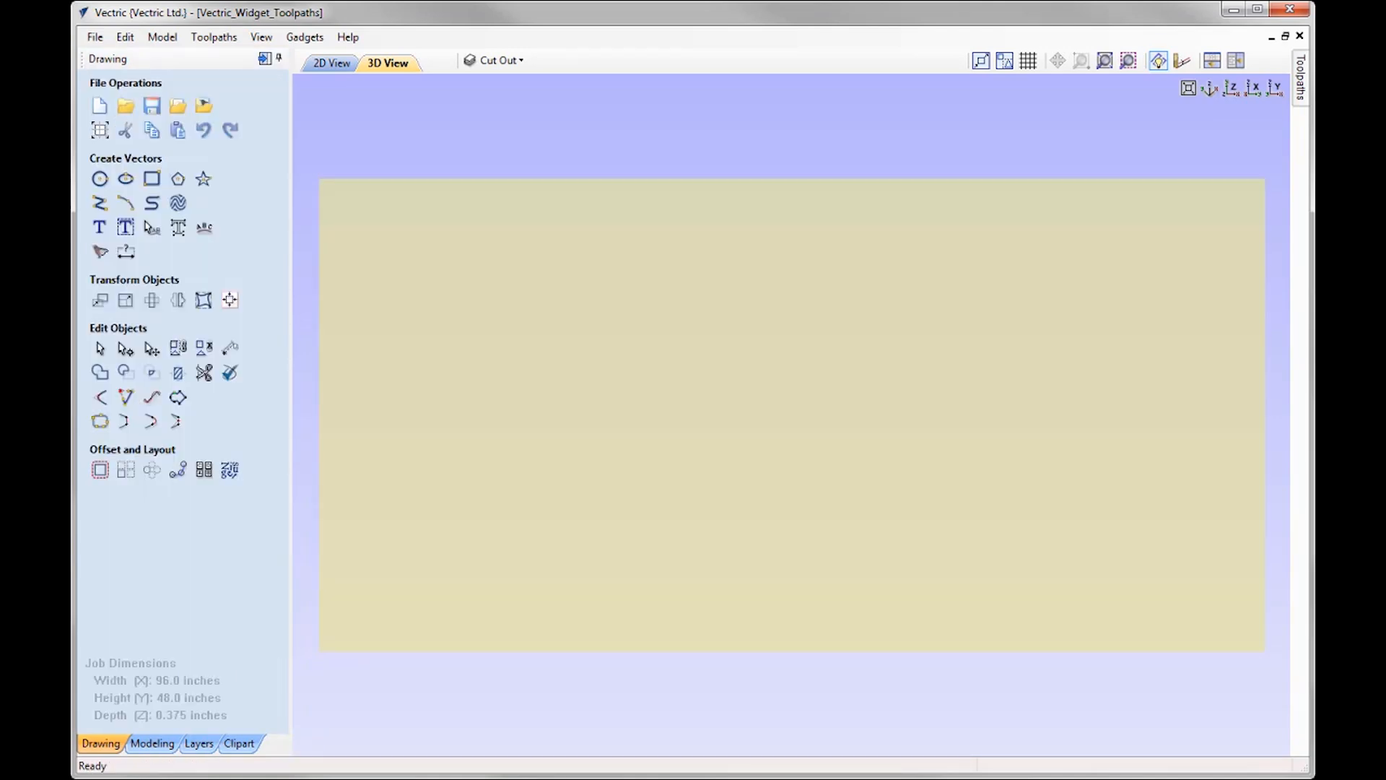
Step: Tile the 2D and 3D views one above the other and make all of the widget's toolpaths visible
key("F4")
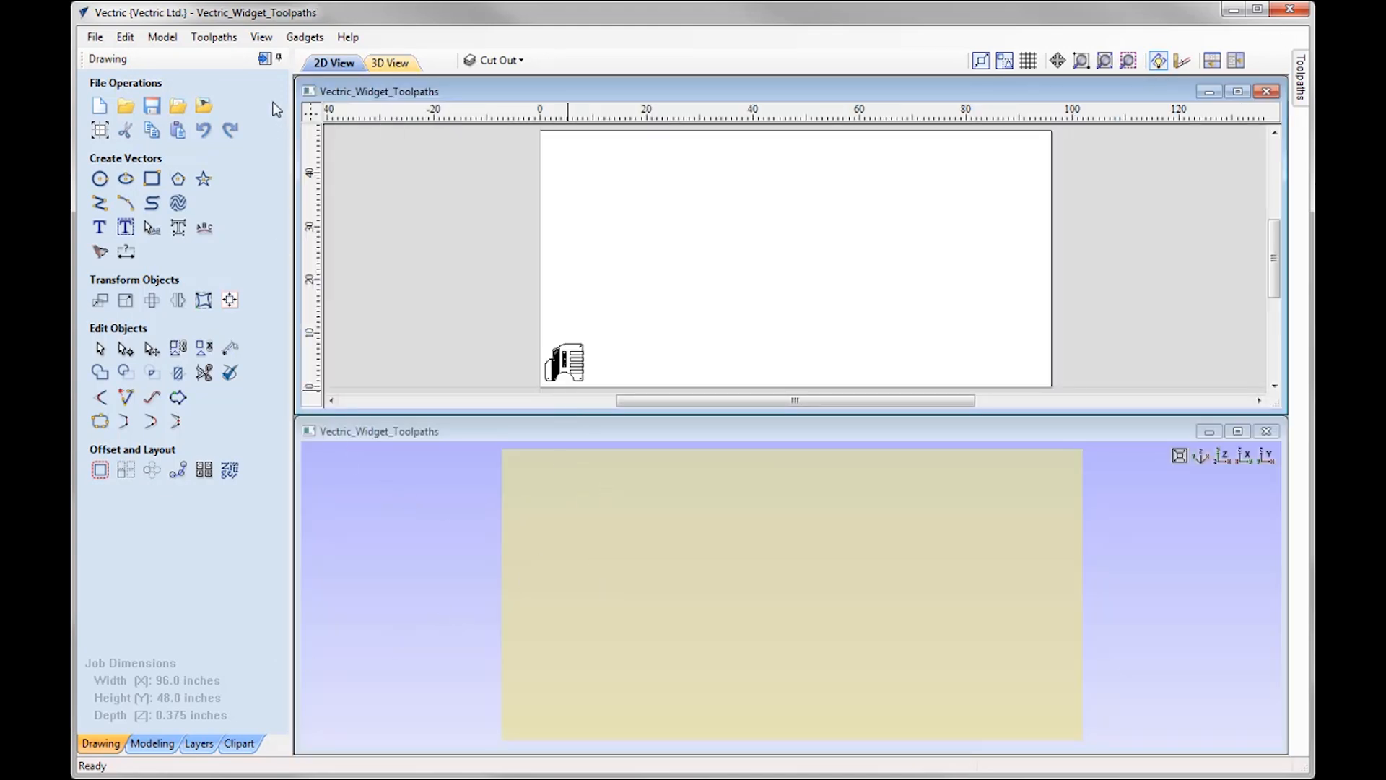
left_click(264, 58)
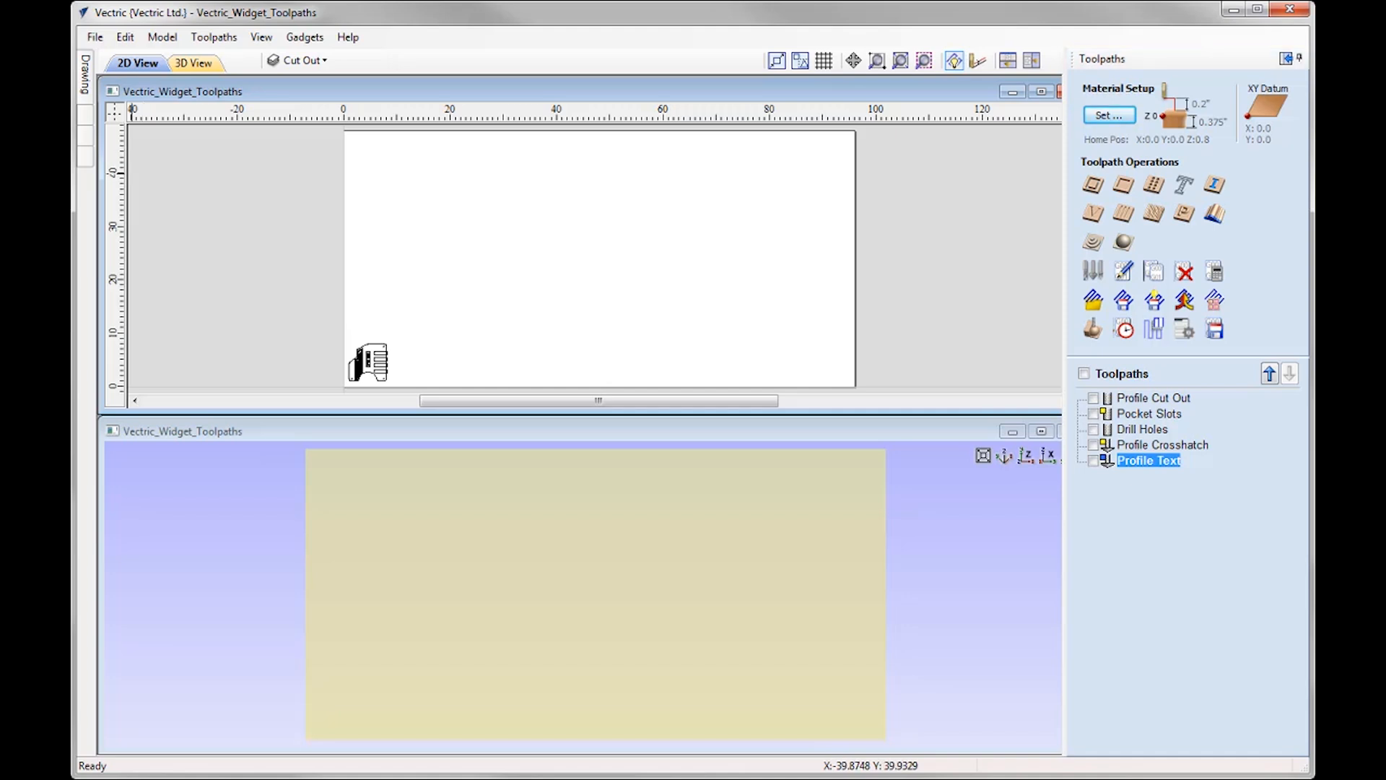
left_click(1083, 373)
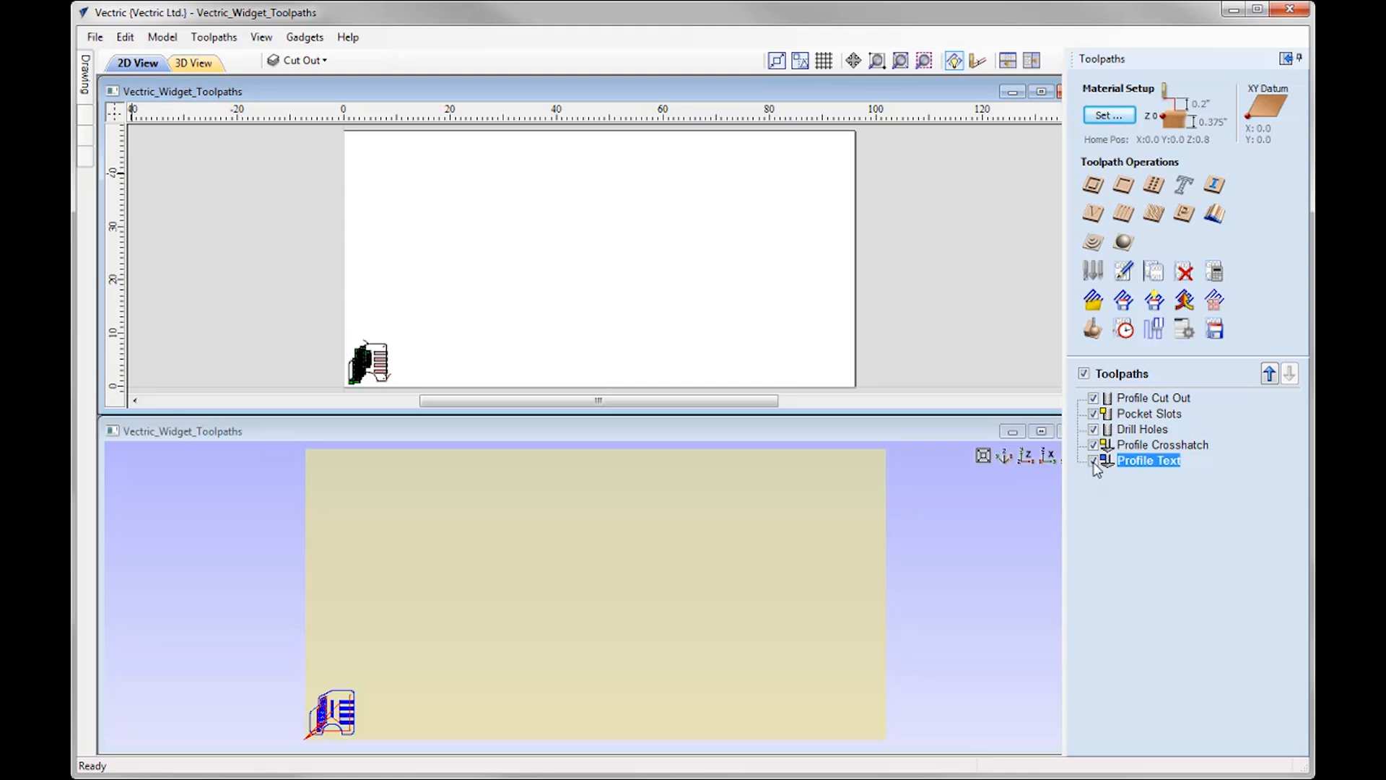
Step: Create an array copy of all the widget's toolpaths with 5 rows, 11 columns and a gap of 1.5 inches in X and Y
left_click(1215, 302)
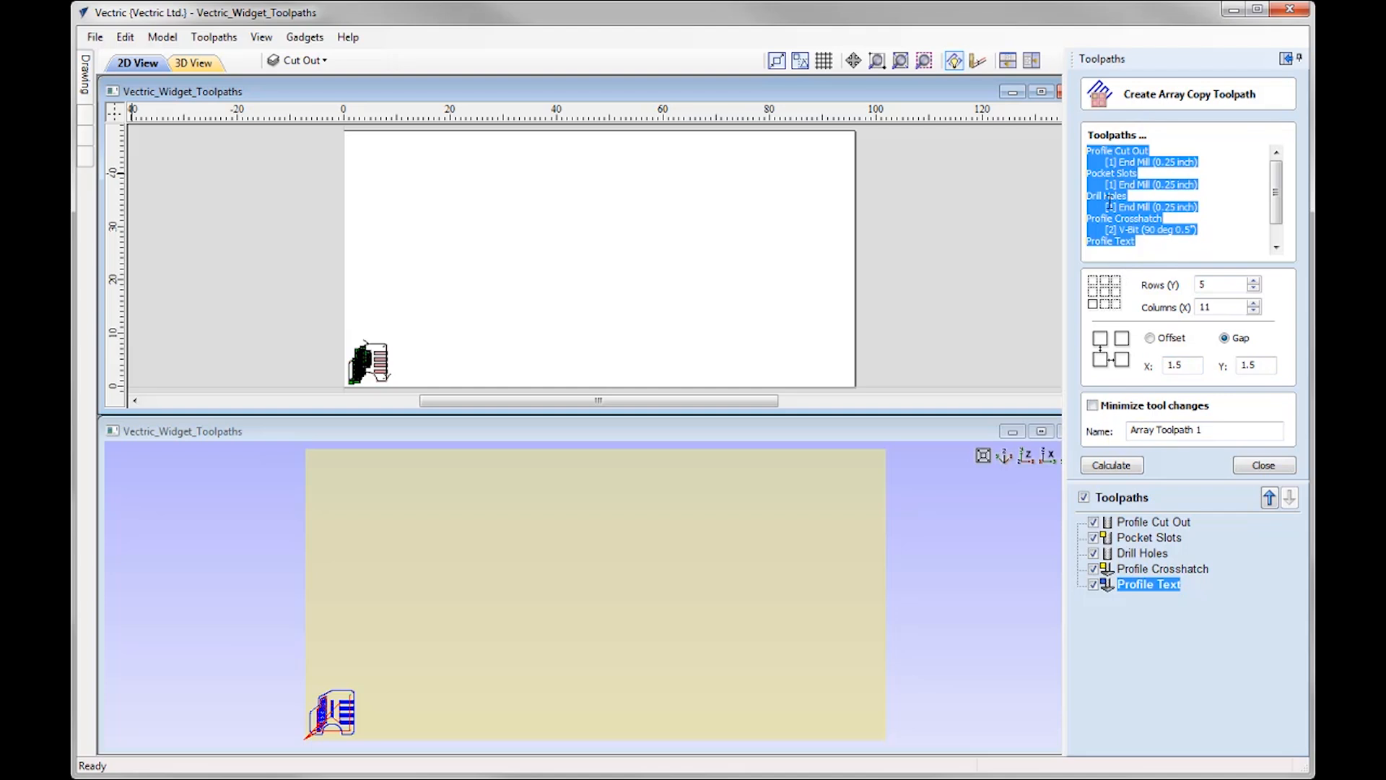
mouse_move(1274, 189)
left_mouse_down()
mouse_move(1276, 215)
mouse_move(1276, 170)
left_mouse_up()
left_click_drag(1276, 192, 1276, 206)
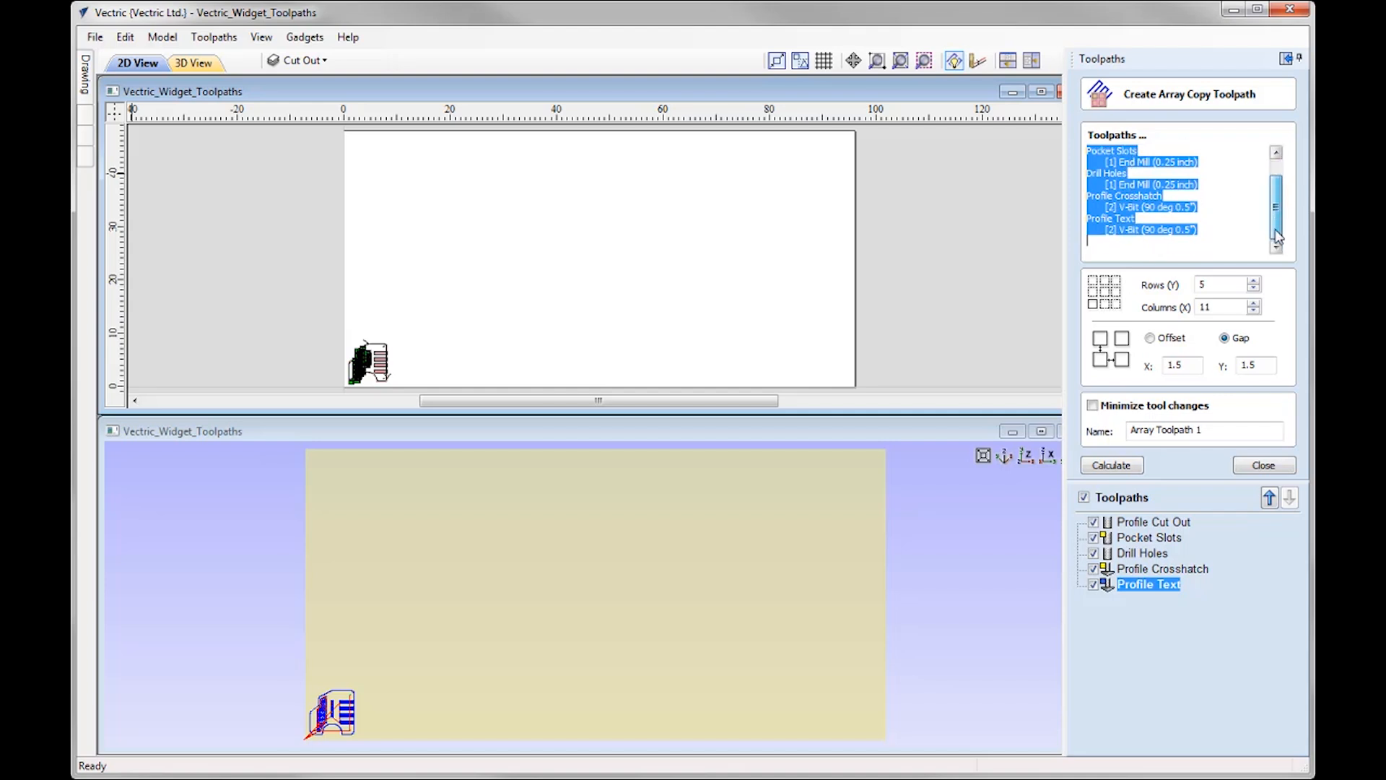
left_click(1133, 248)
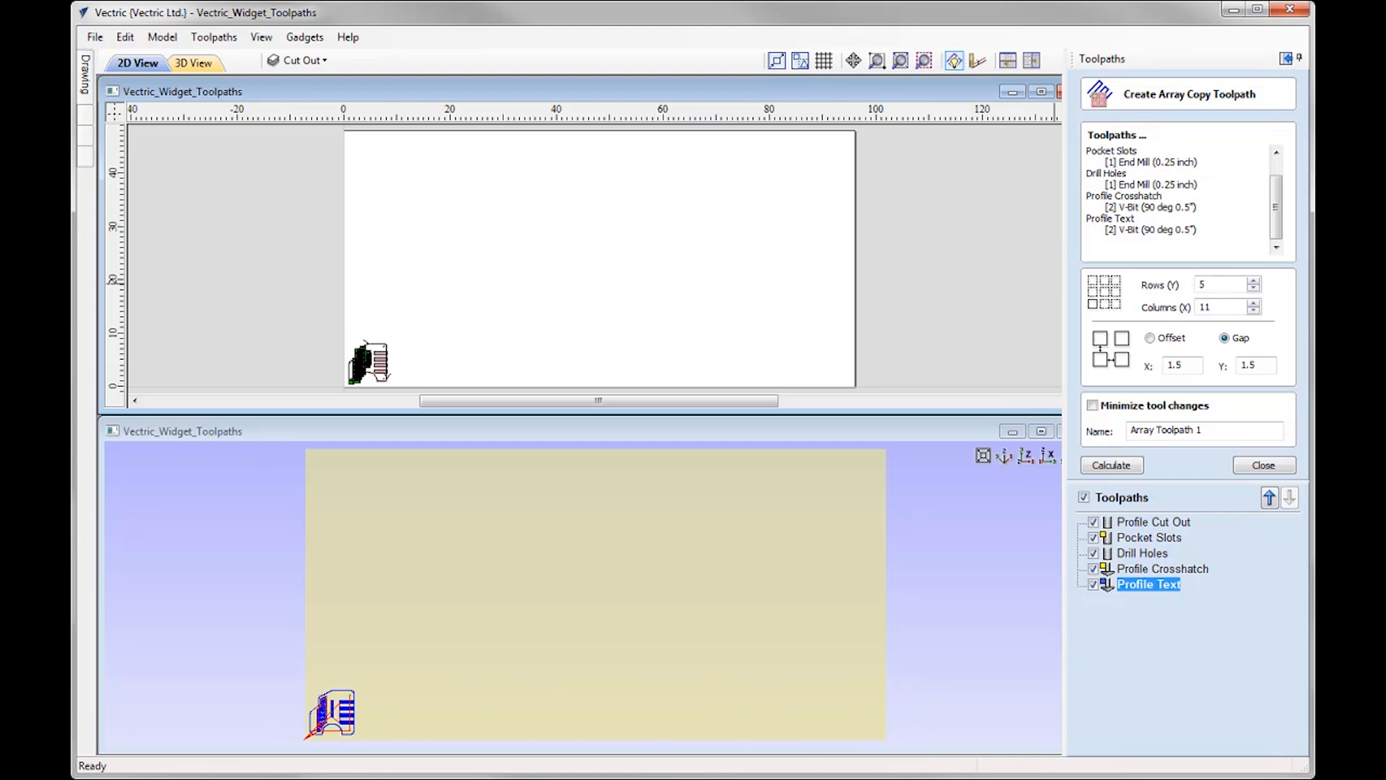
left_click(1159, 342)
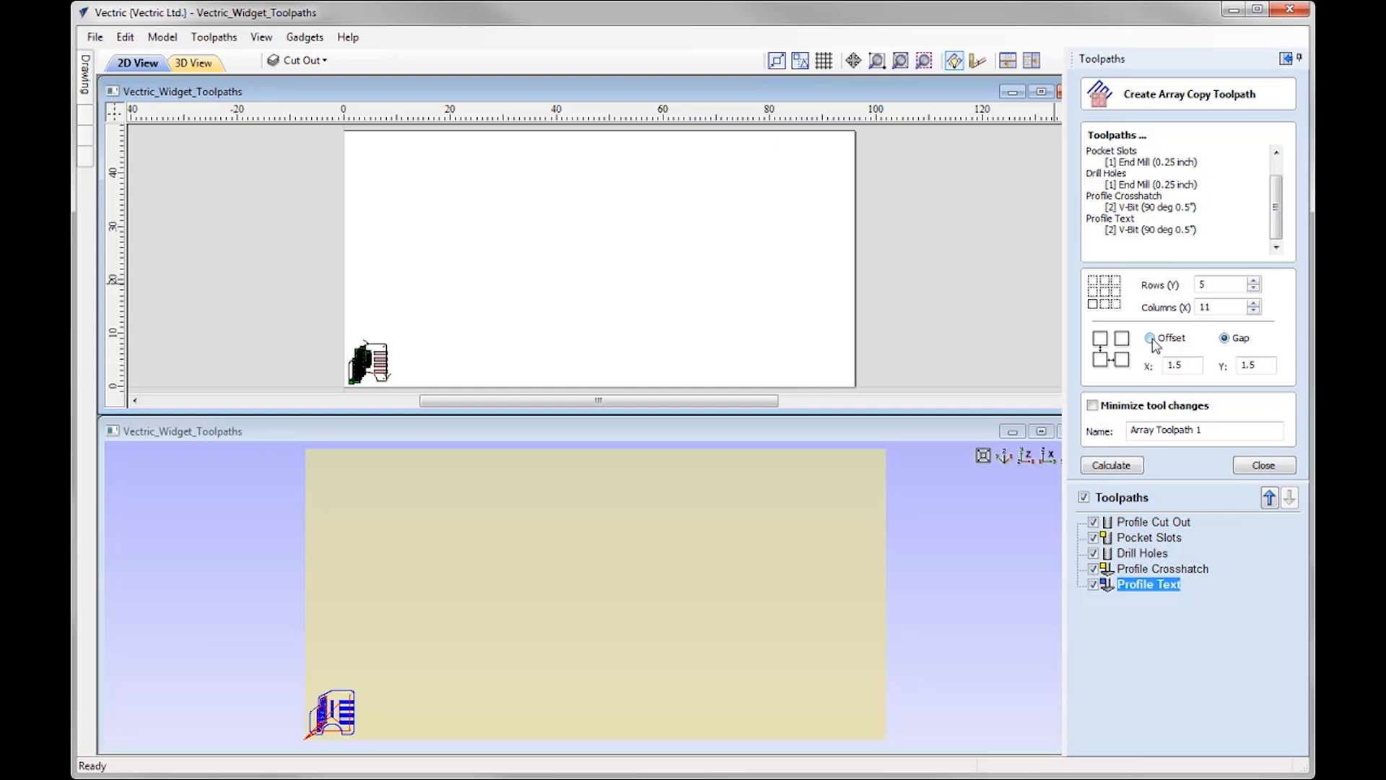
left_click(1225, 339)
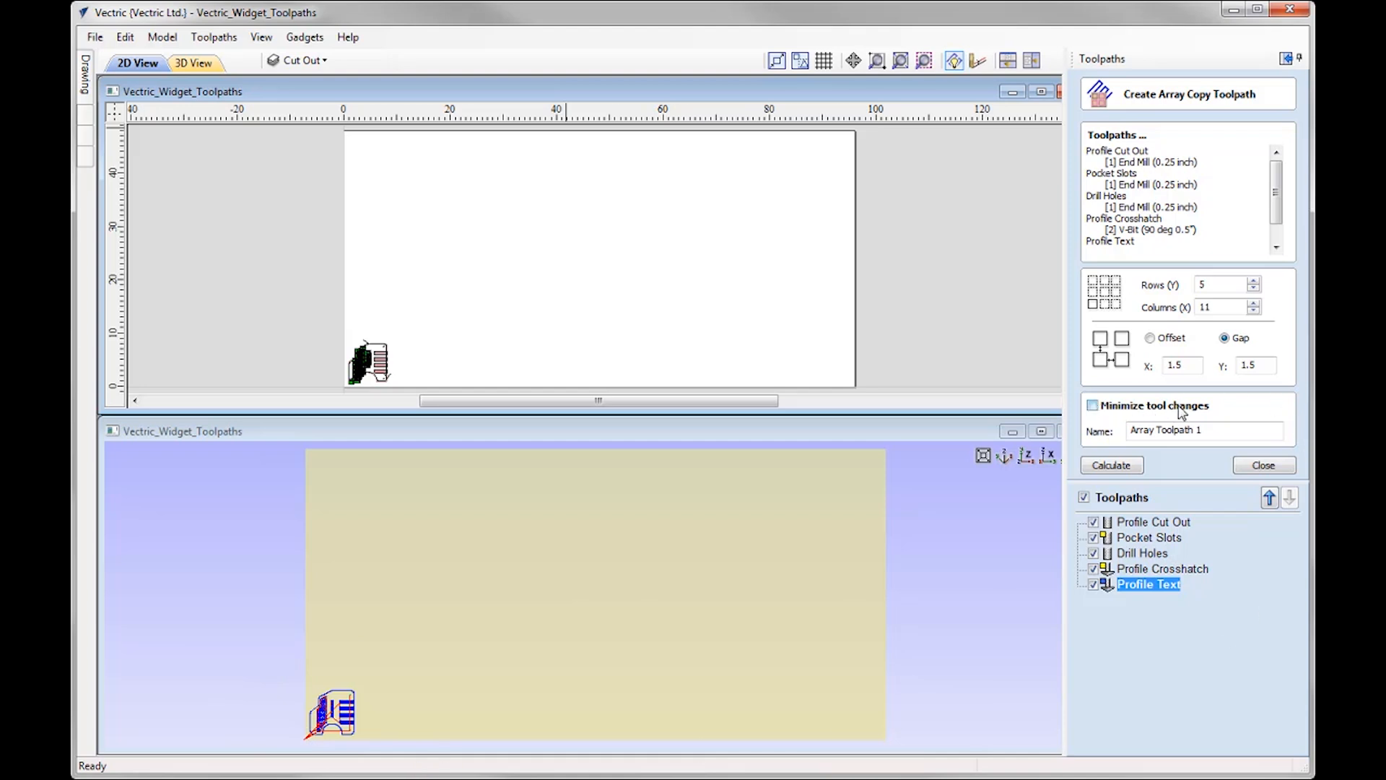
left_click(1120, 468)
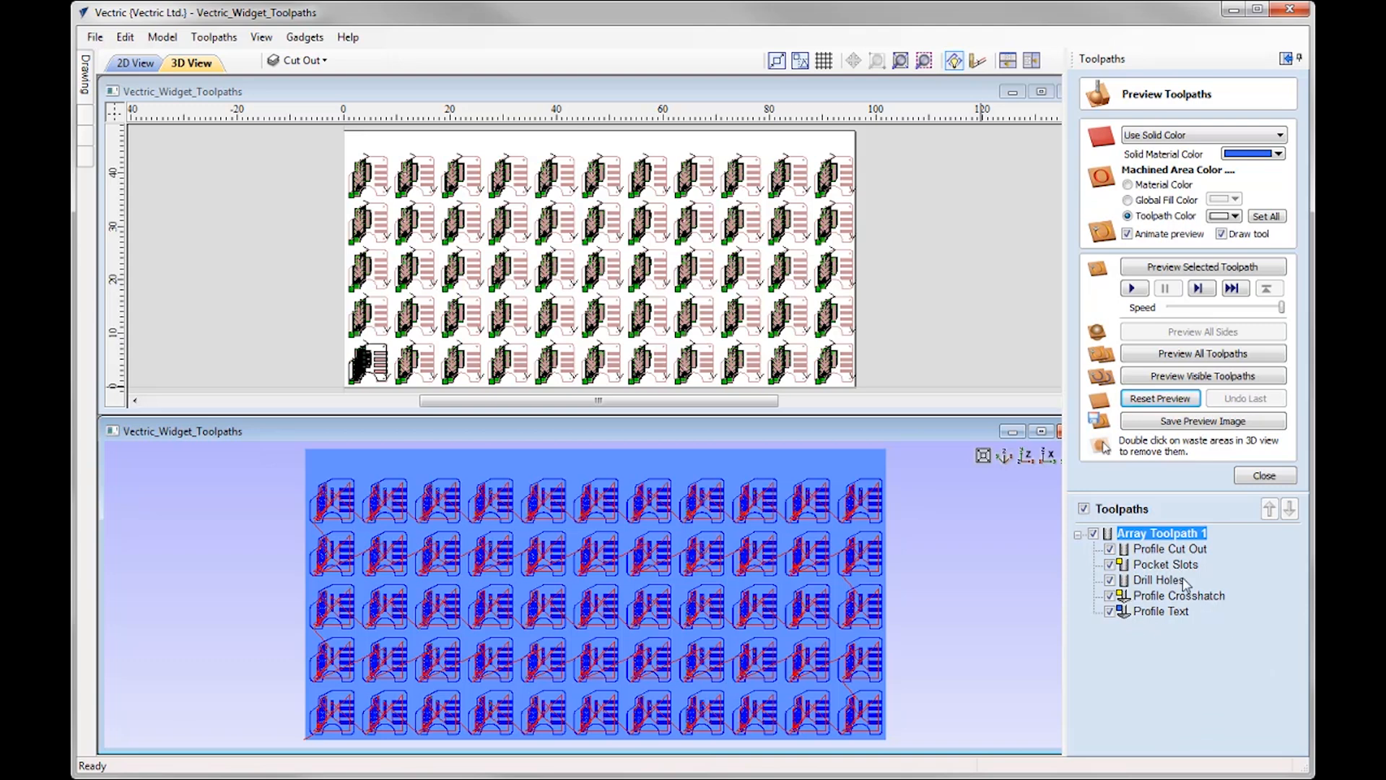
Step: Hide the array toolpath to look at the underlying widget vectors, and make it visible again
mouse_move(1147, 589)
mouse_move(1165, 549)
left_click(1093, 534)
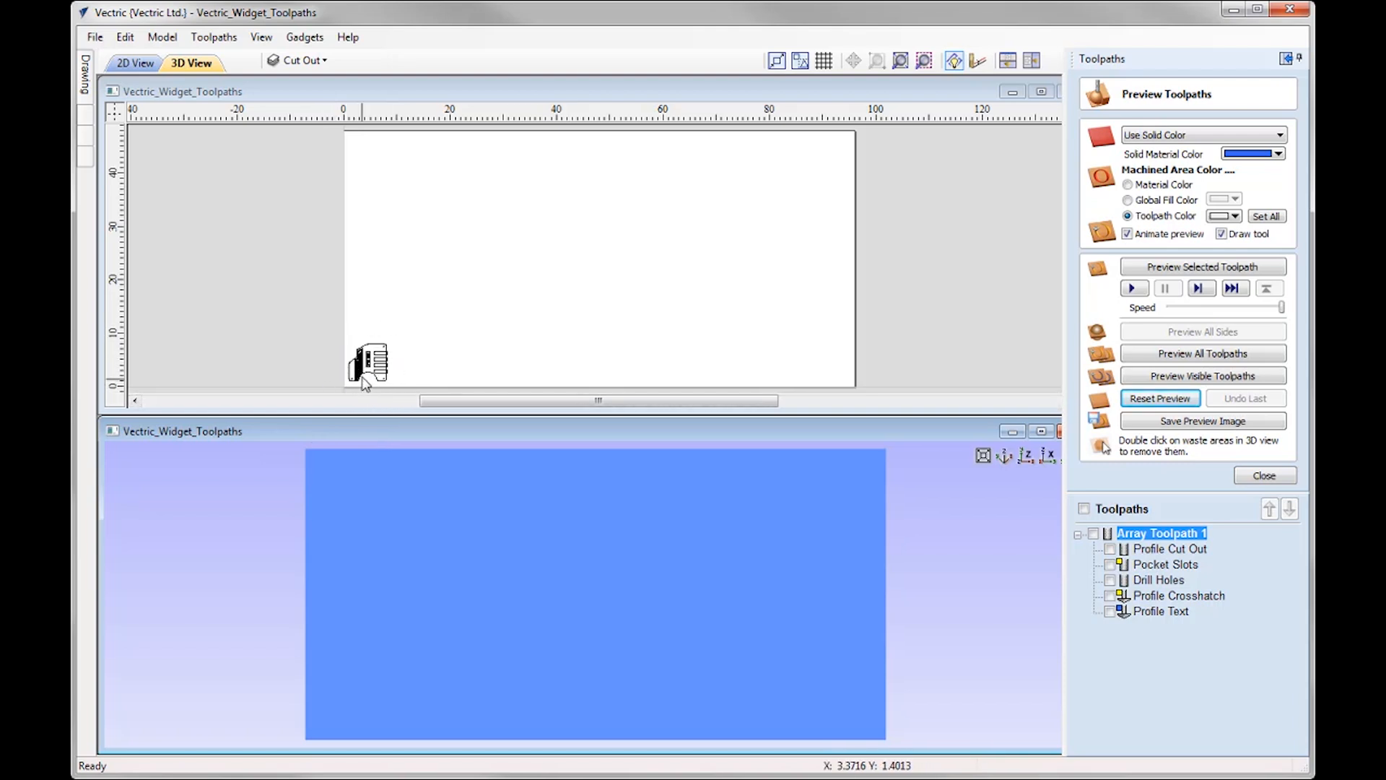
left_click(1092, 534)
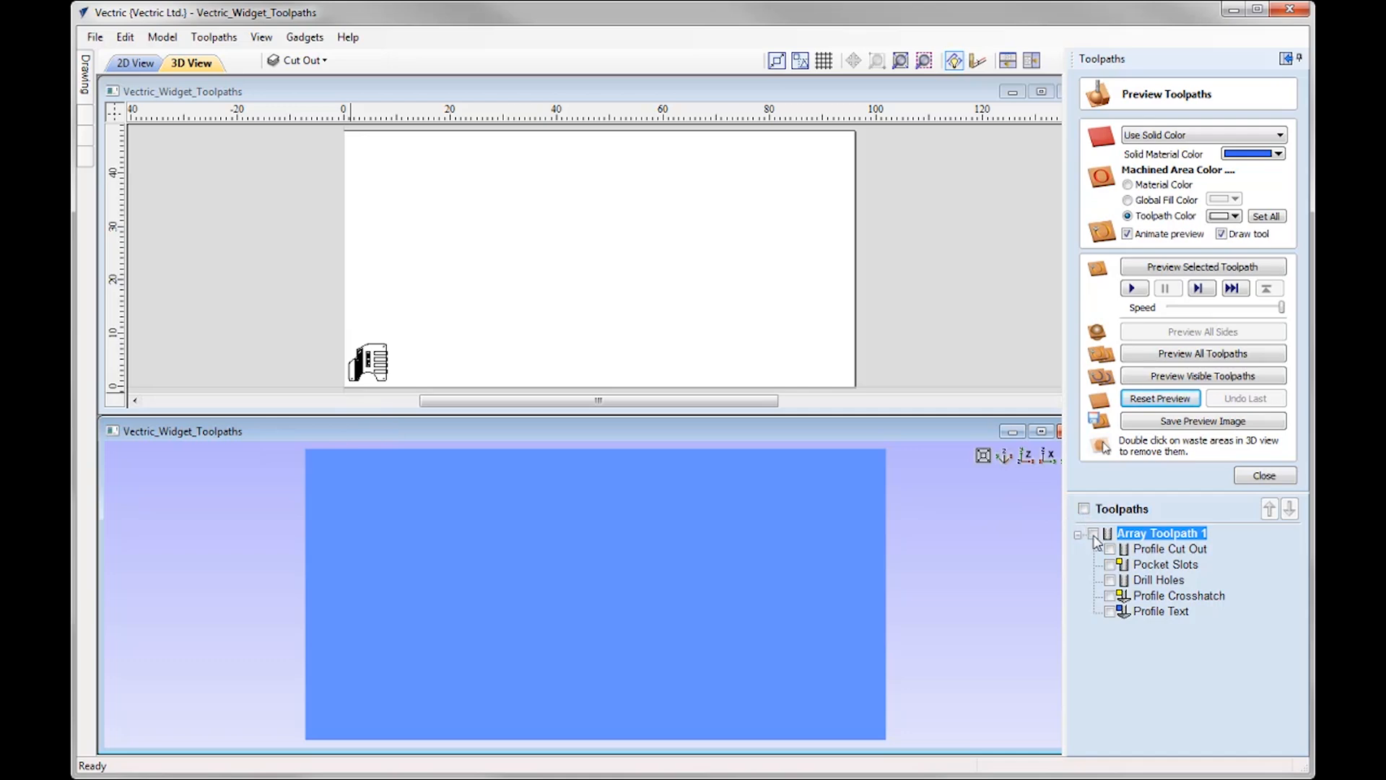
Step: Maximize the 3D view, preview all of the array toolpaths at a reduced speed, and close the preview
left_click(1041, 431)
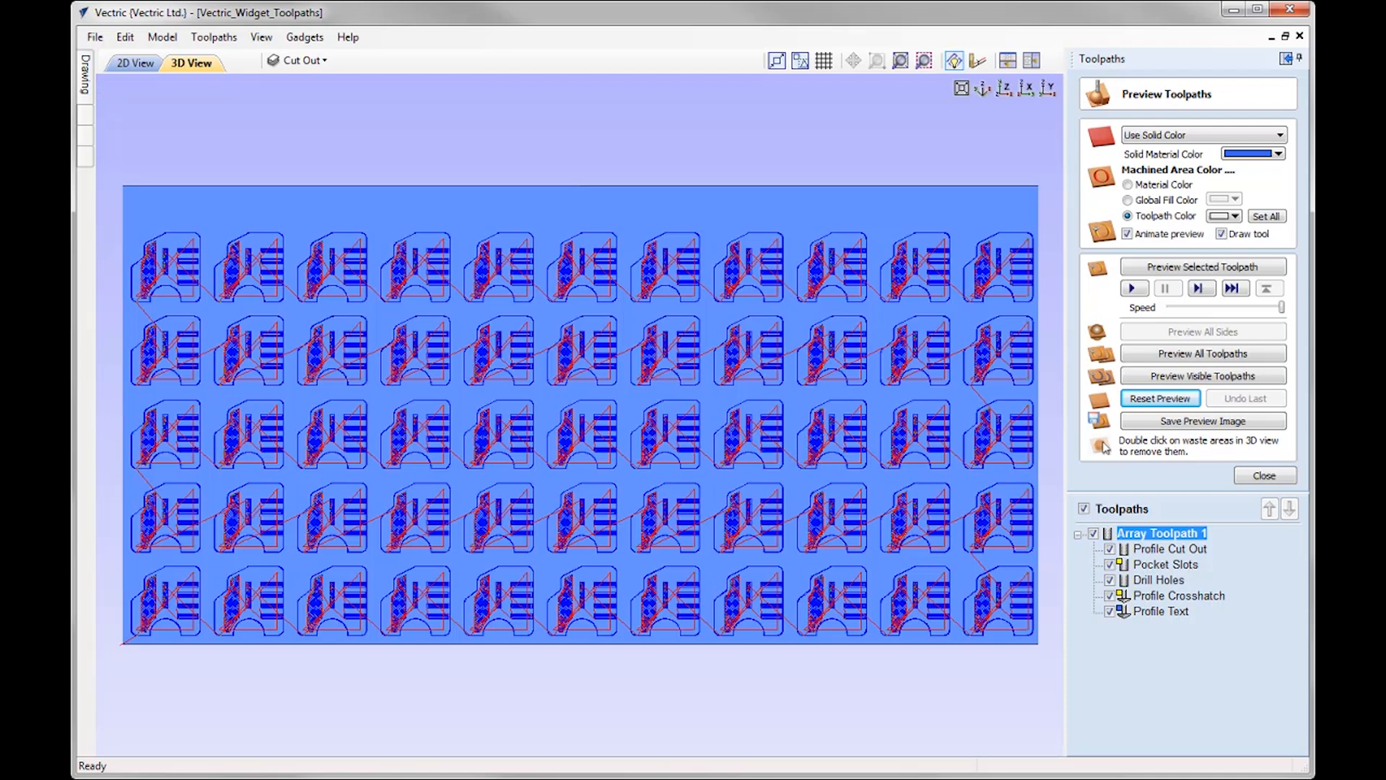
left_click_drag(1282, 309, 1232, 309)
left_click(1211, 353)
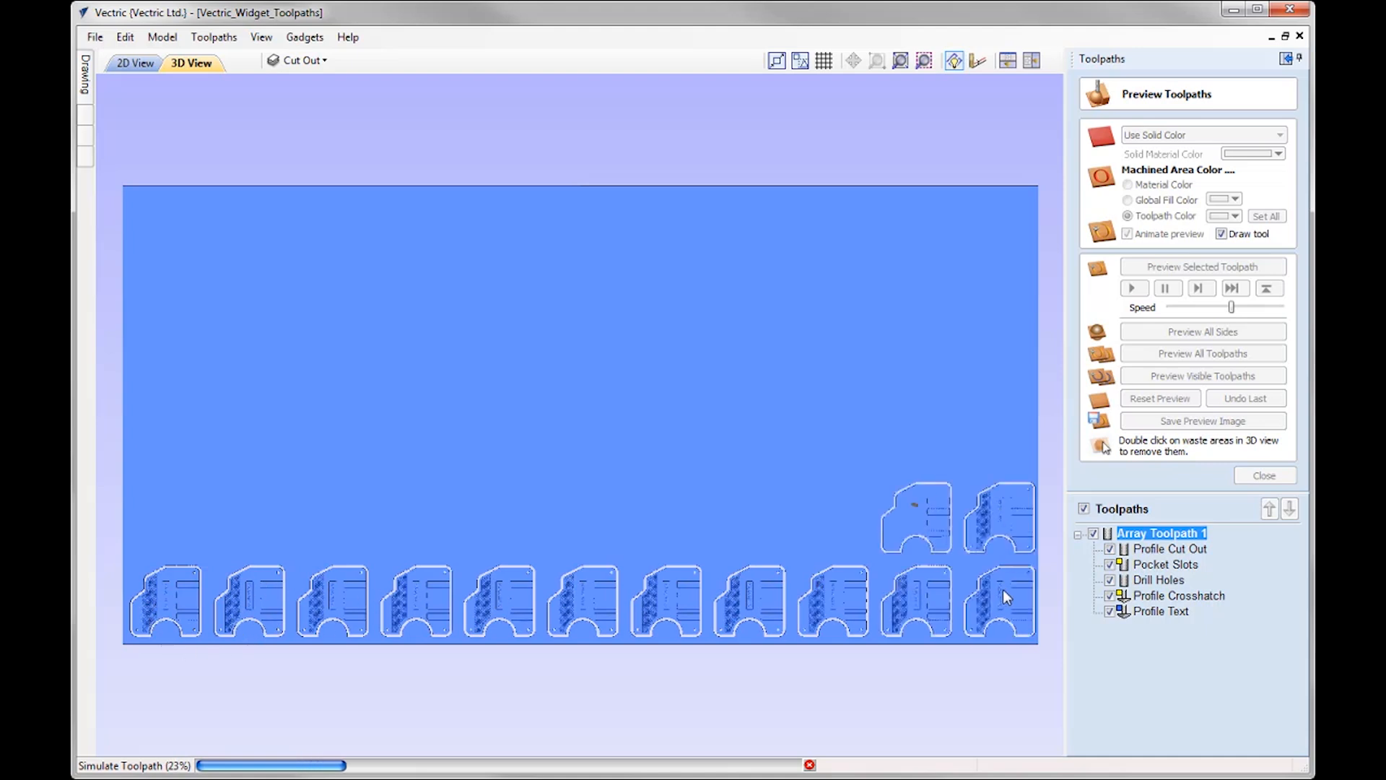
left_click_drag(1244, 307, 1277, 307)
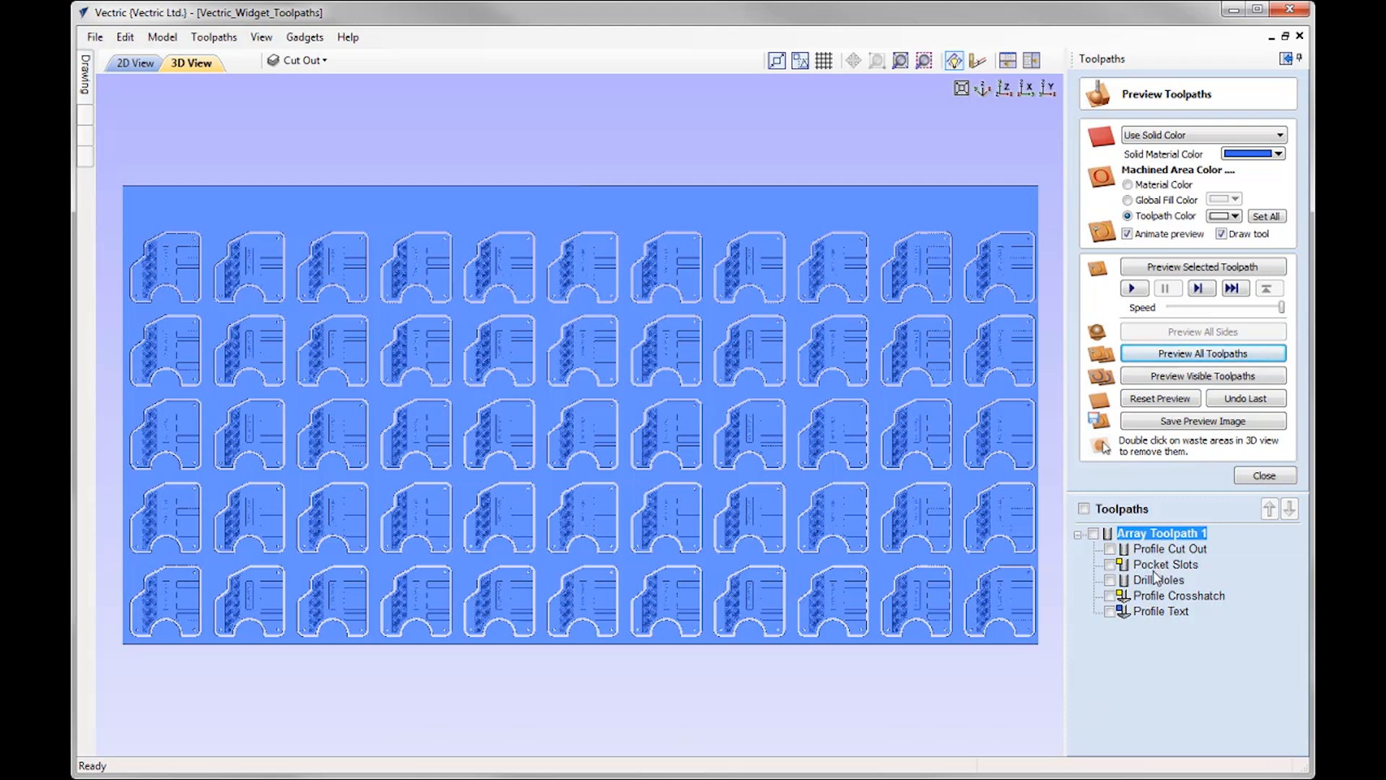
mouse_move(1153, 589)
left_click(1264, 475)
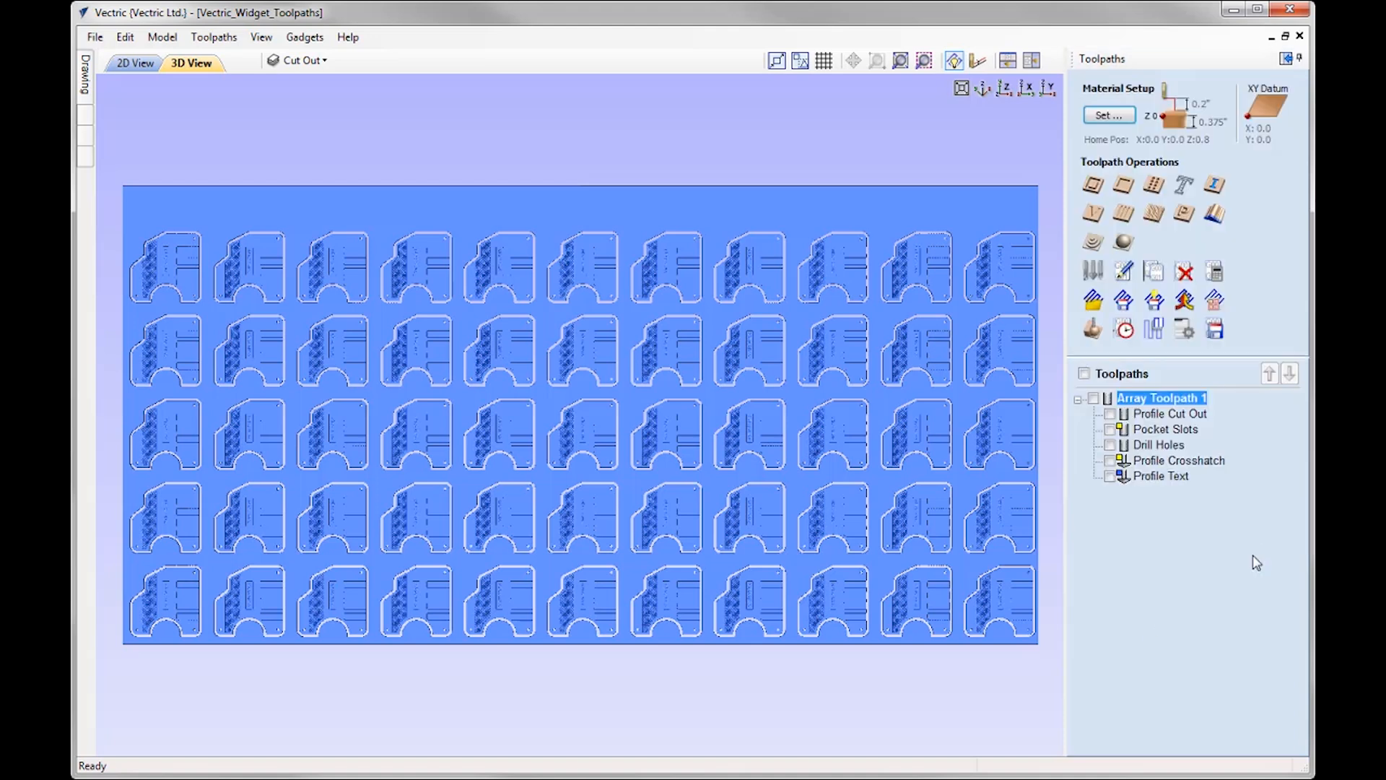
Step: Edit the array toolpath to minimize tool changes and recalculate it with all of its component toolpaths visible
double_click(1160, 399)
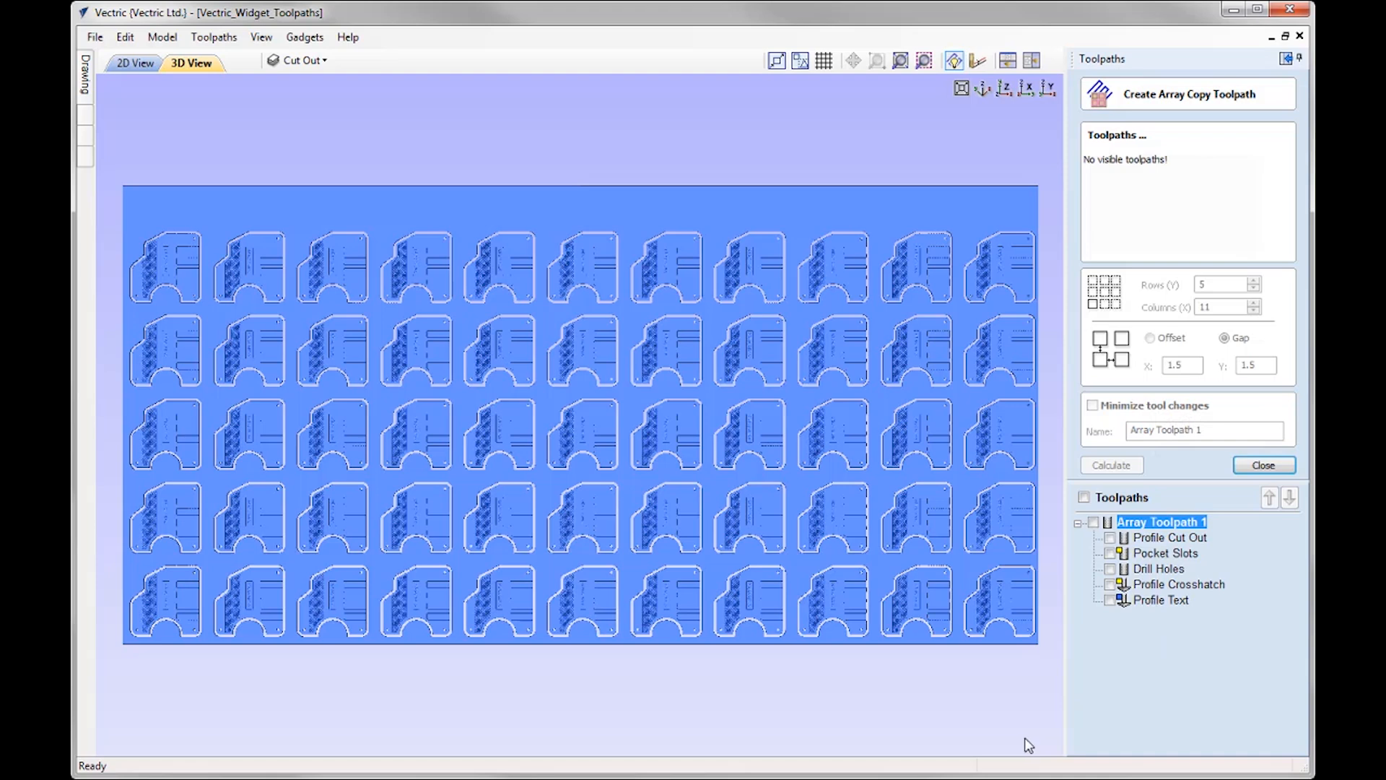
left_click(1093, 522)
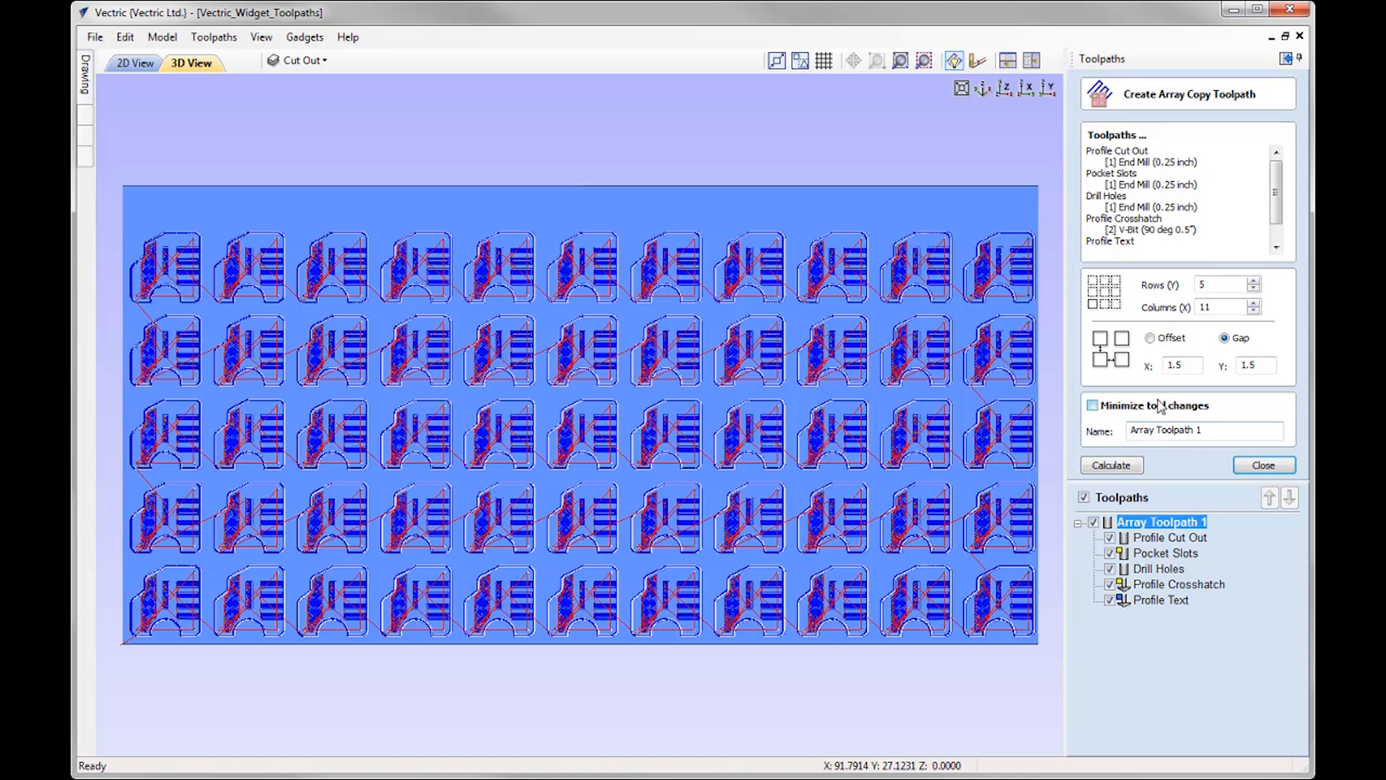
left_click(1093, 406)
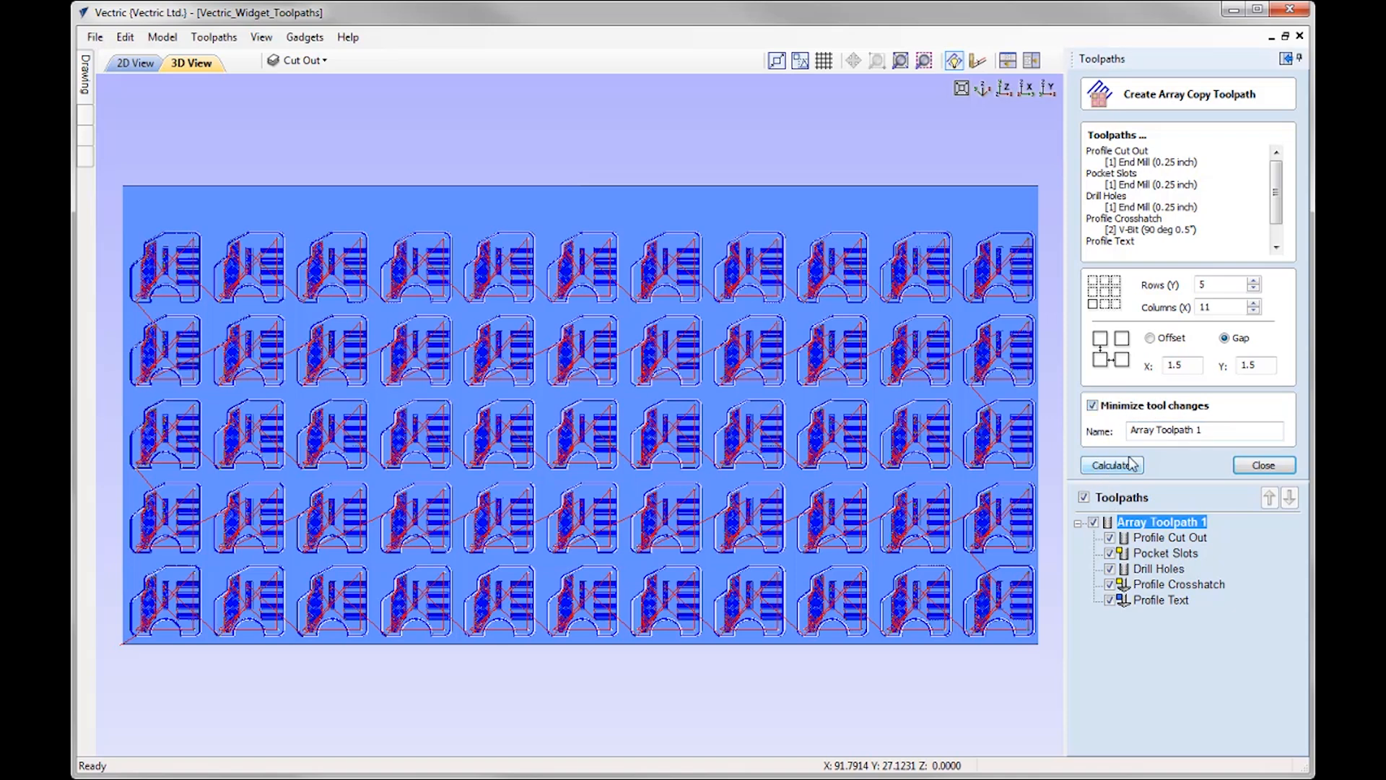
left_click(1112, 465)
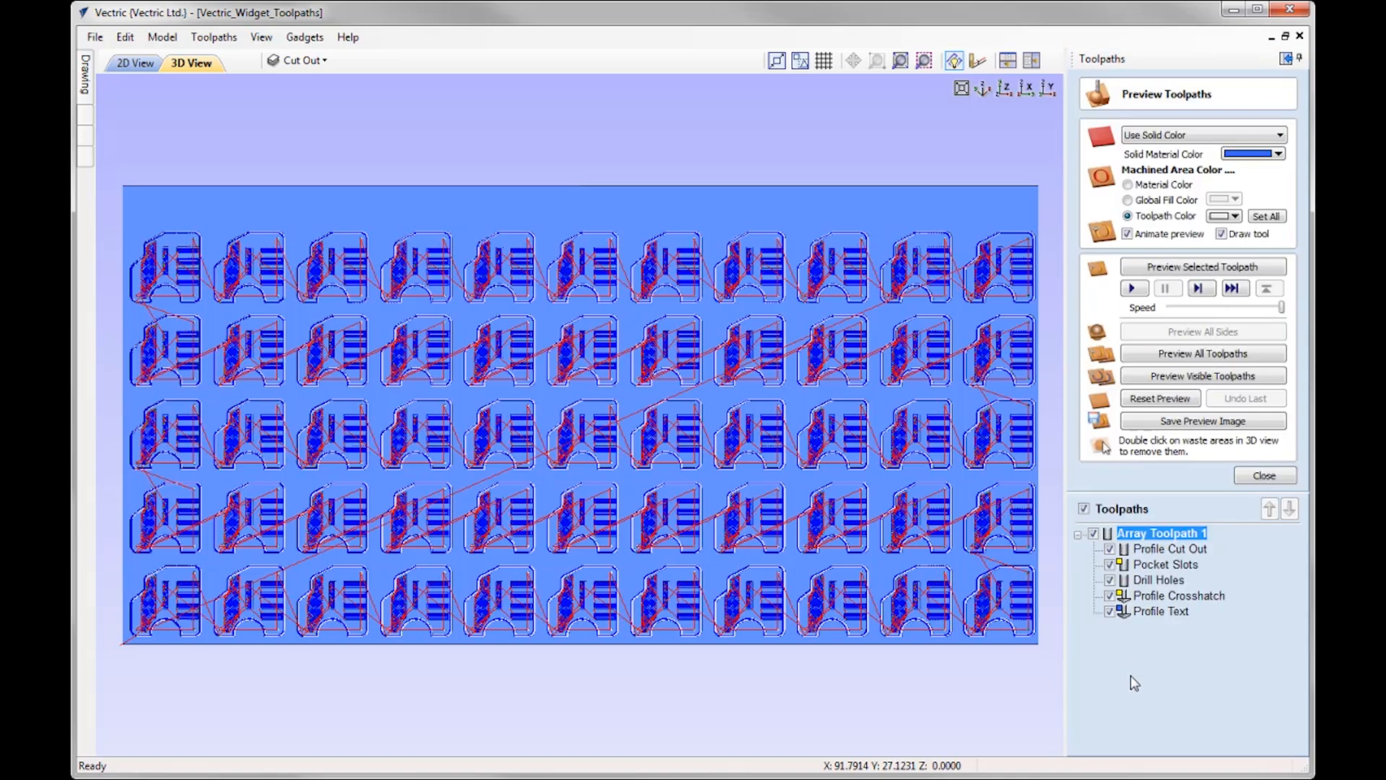
Step: Reset the preview, simulate all toolpaths again at a slower speed to check the cutting order, and close the preview
left_click(1158, 401)
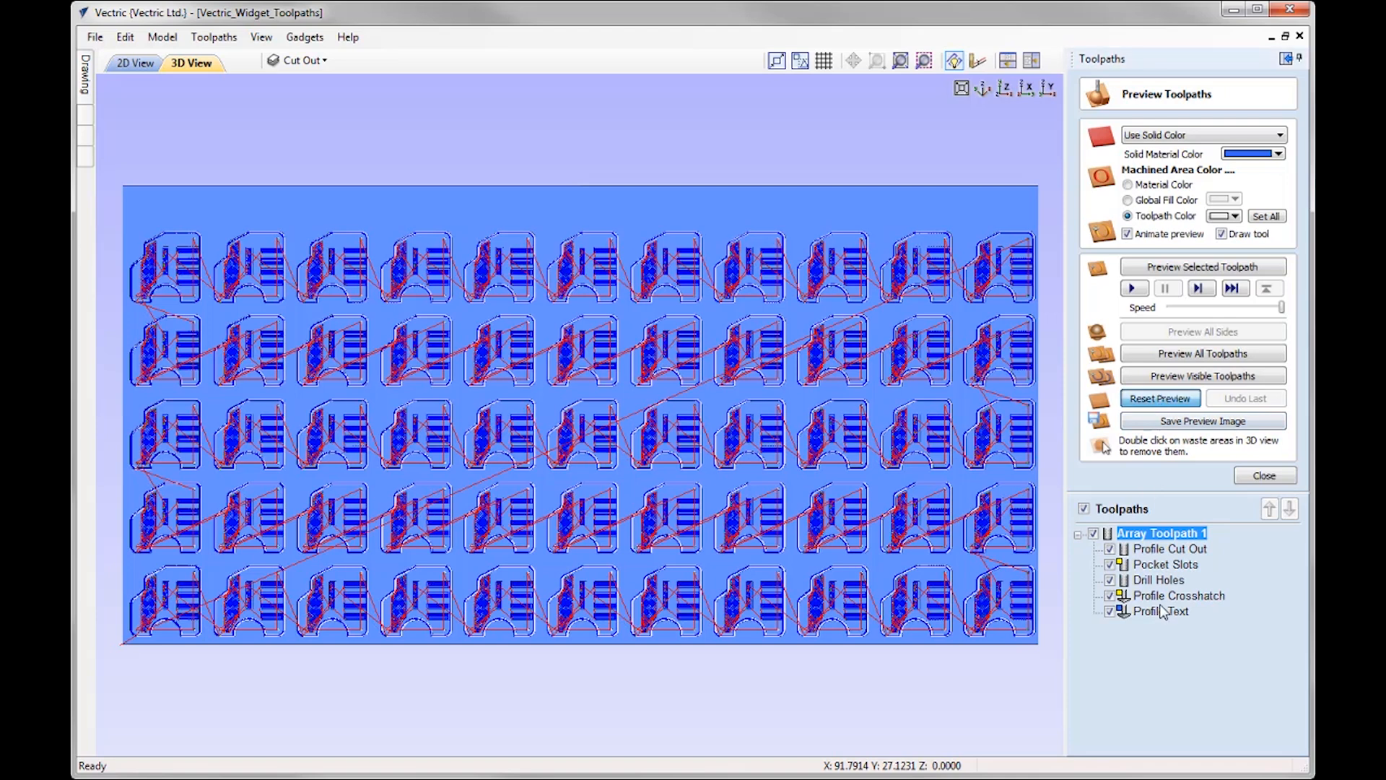
left_click(1243, 307)
left_click_drag(1242, 313, 1228, 306)
left_click(1218, 355)
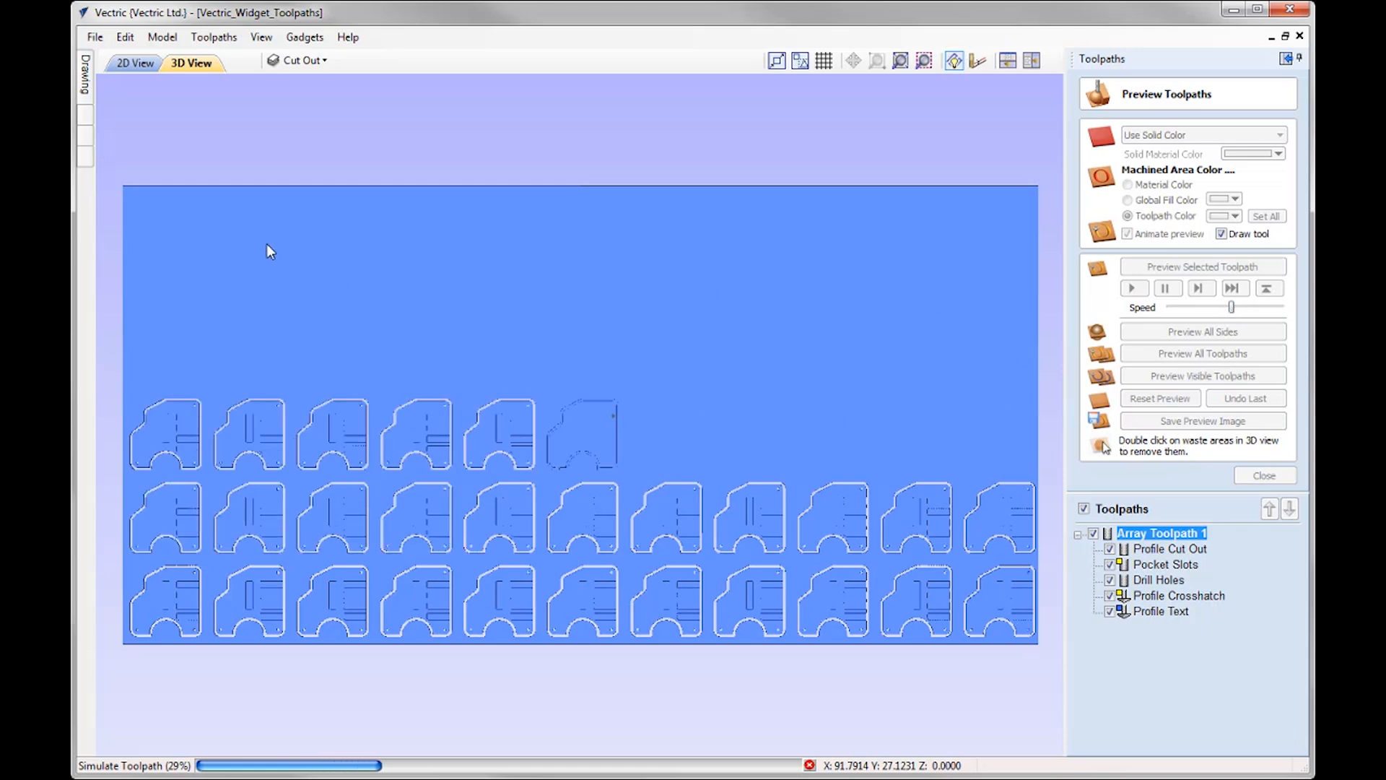
left_click_drag(1232, 307, 1269, 308)
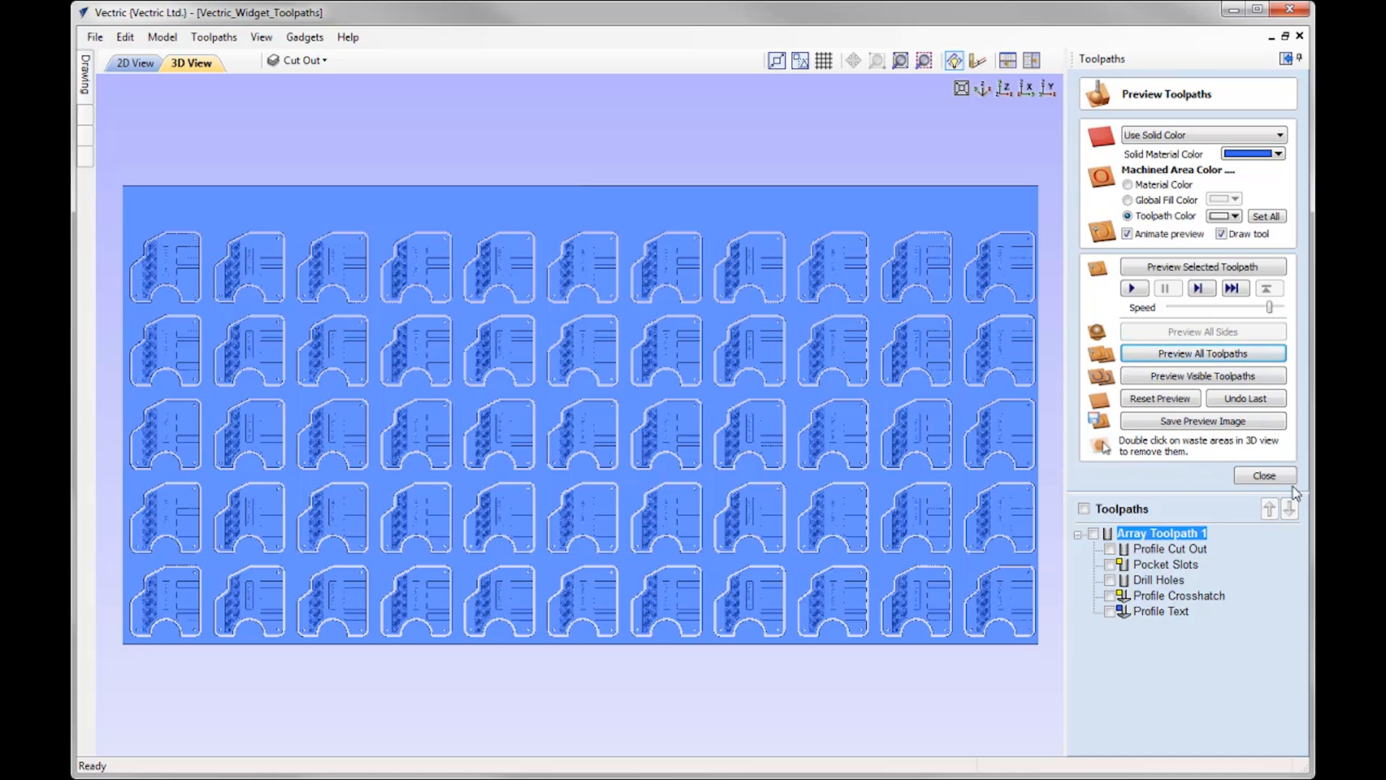
left_click(1265, 475)
Step: Replace the "Vectric Widget" text on the widget in the 2D view with "v9"
left_click(136, 63)
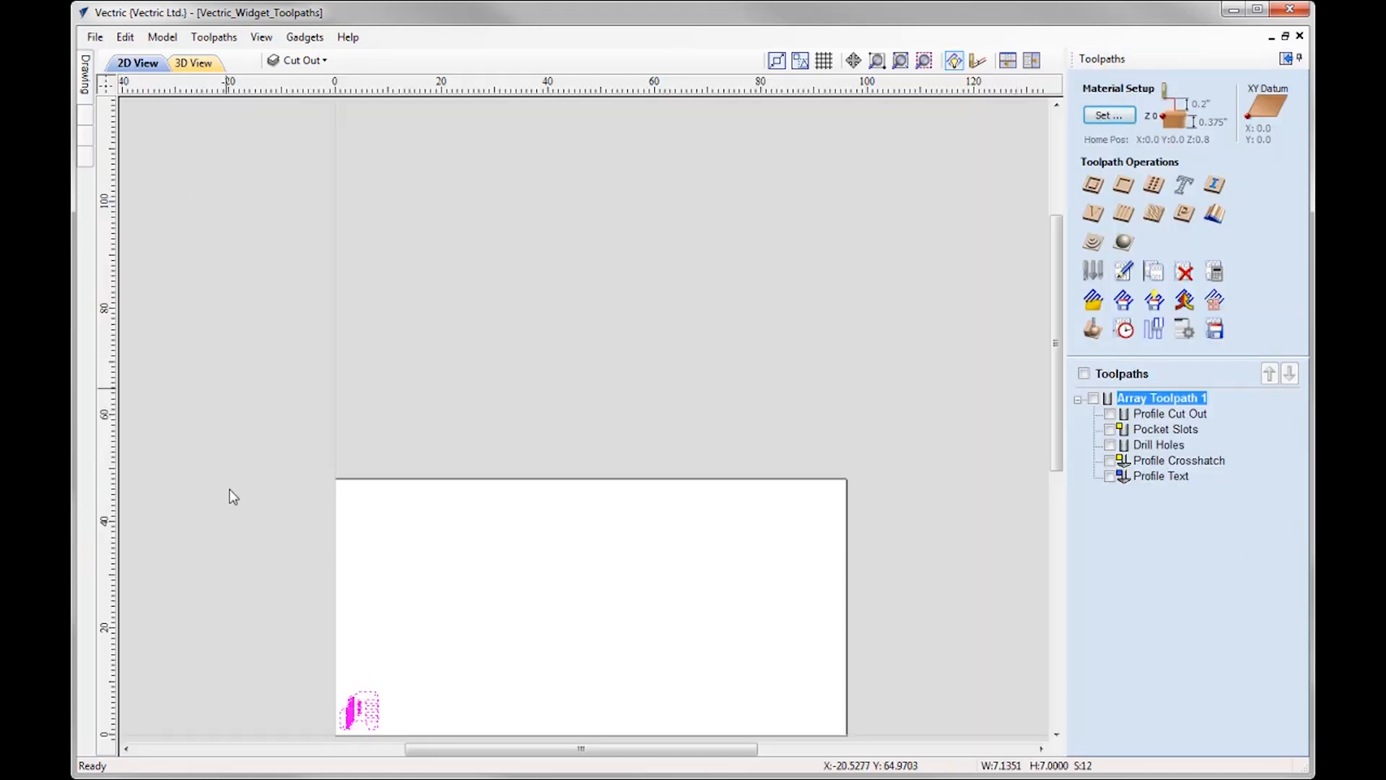
left_click(460, 654)
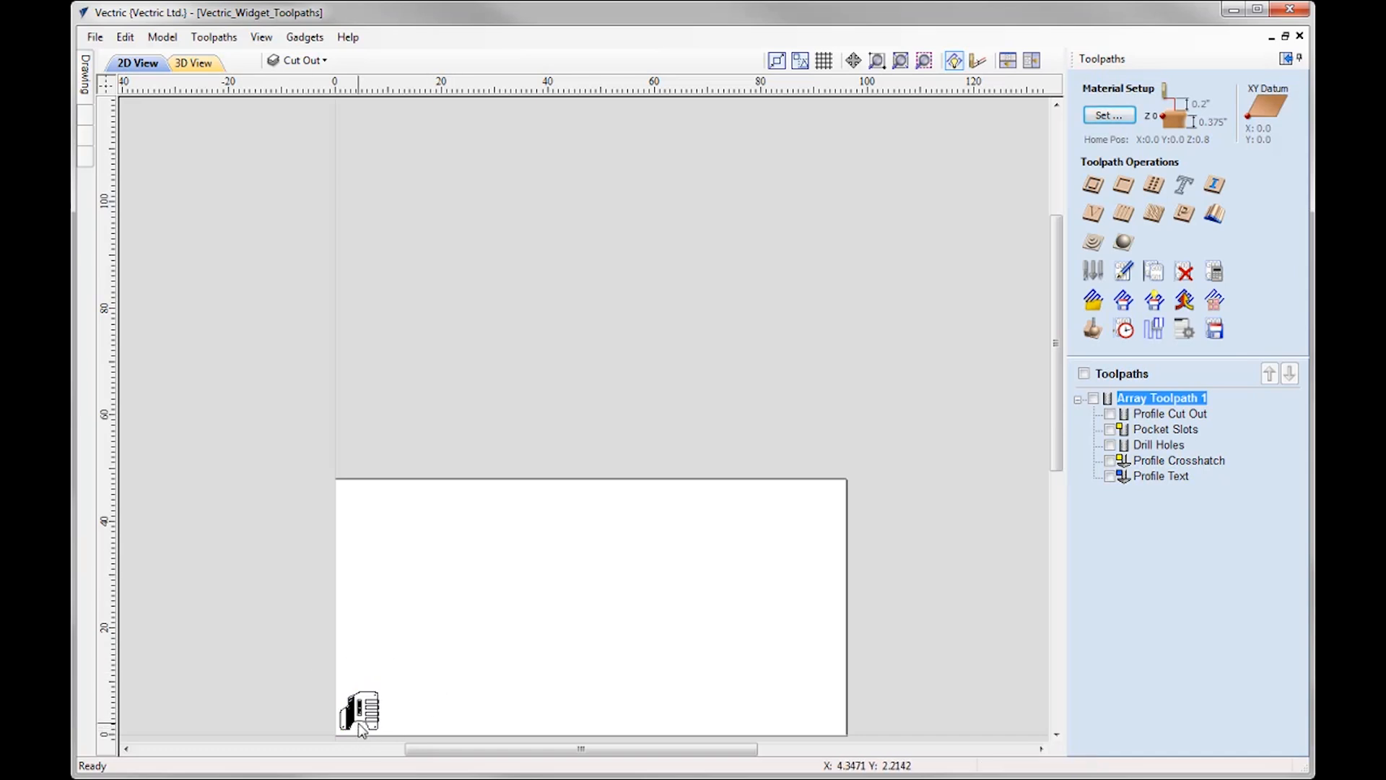
left_click(924, 61)
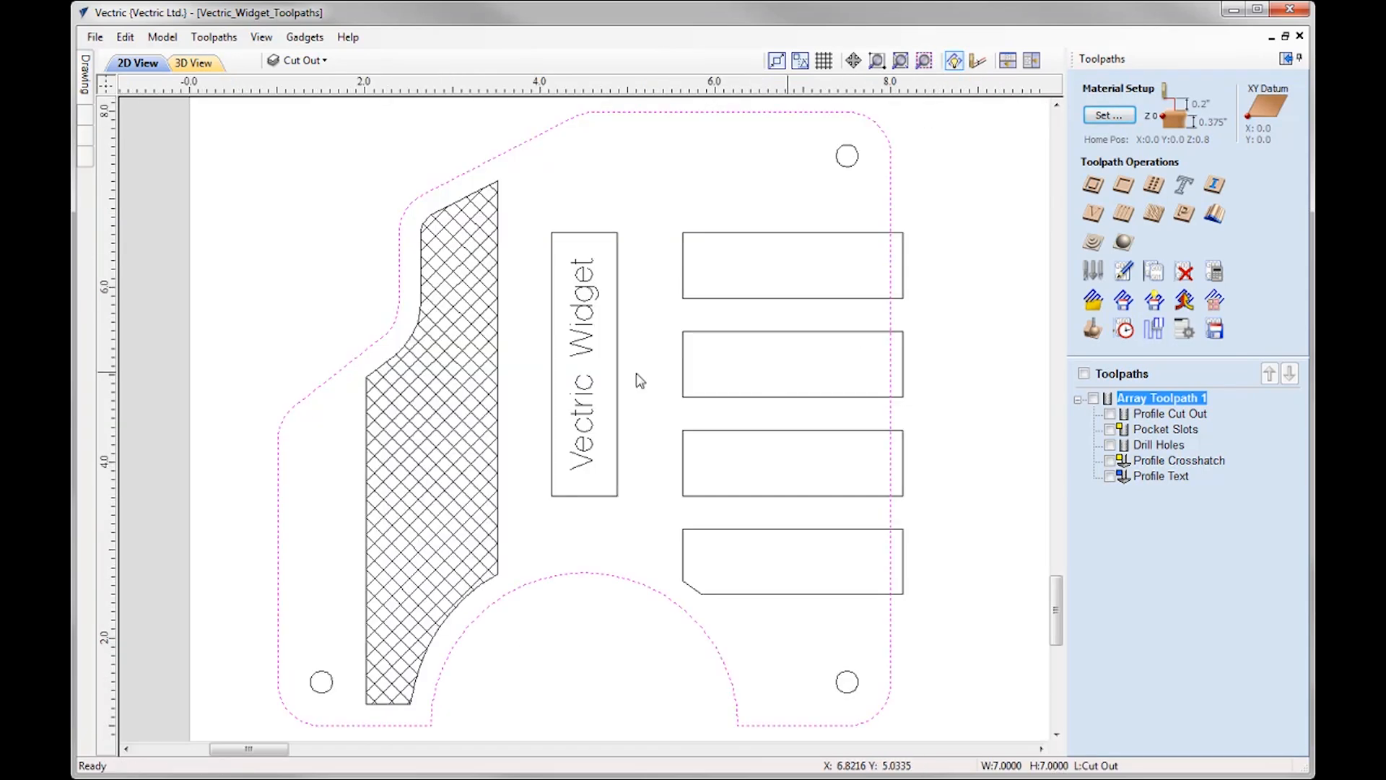
left_click(274, 329)
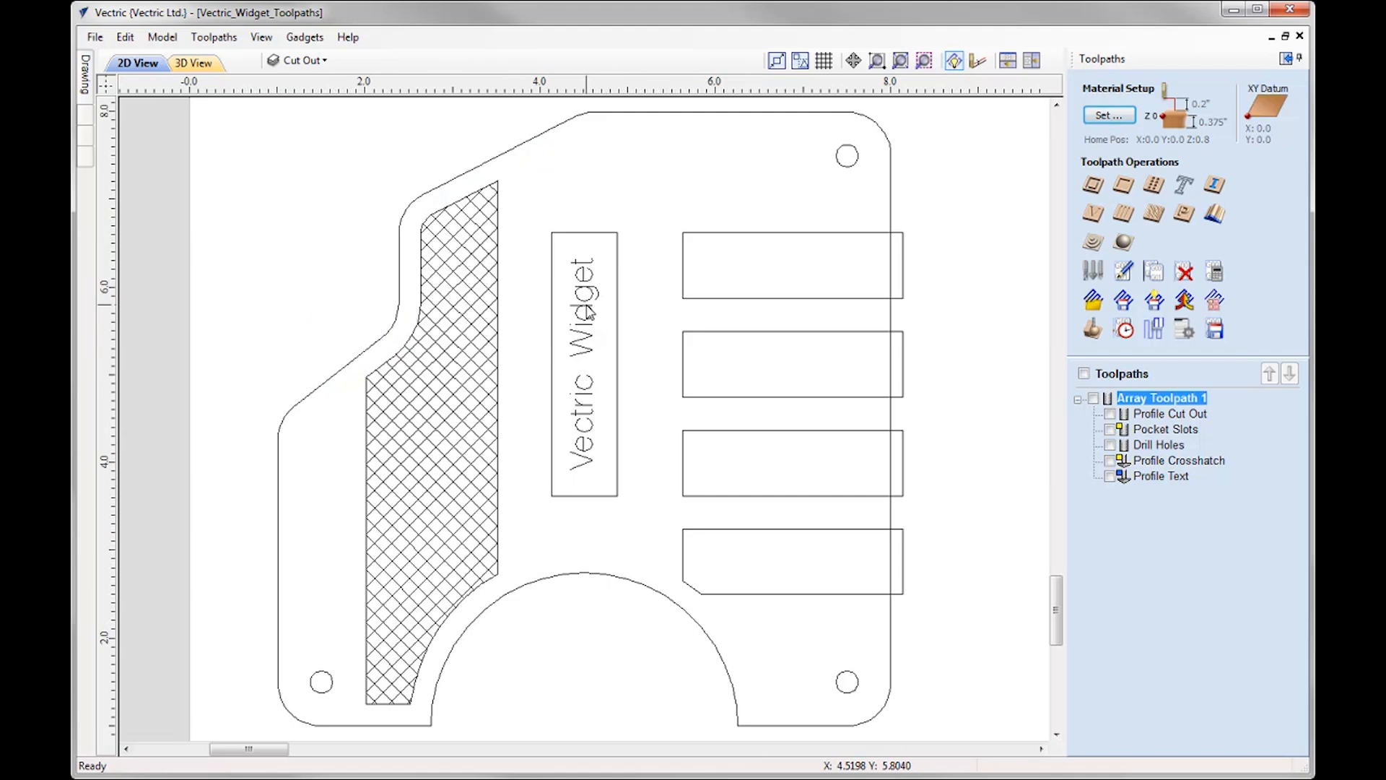
left_click(589, 312)
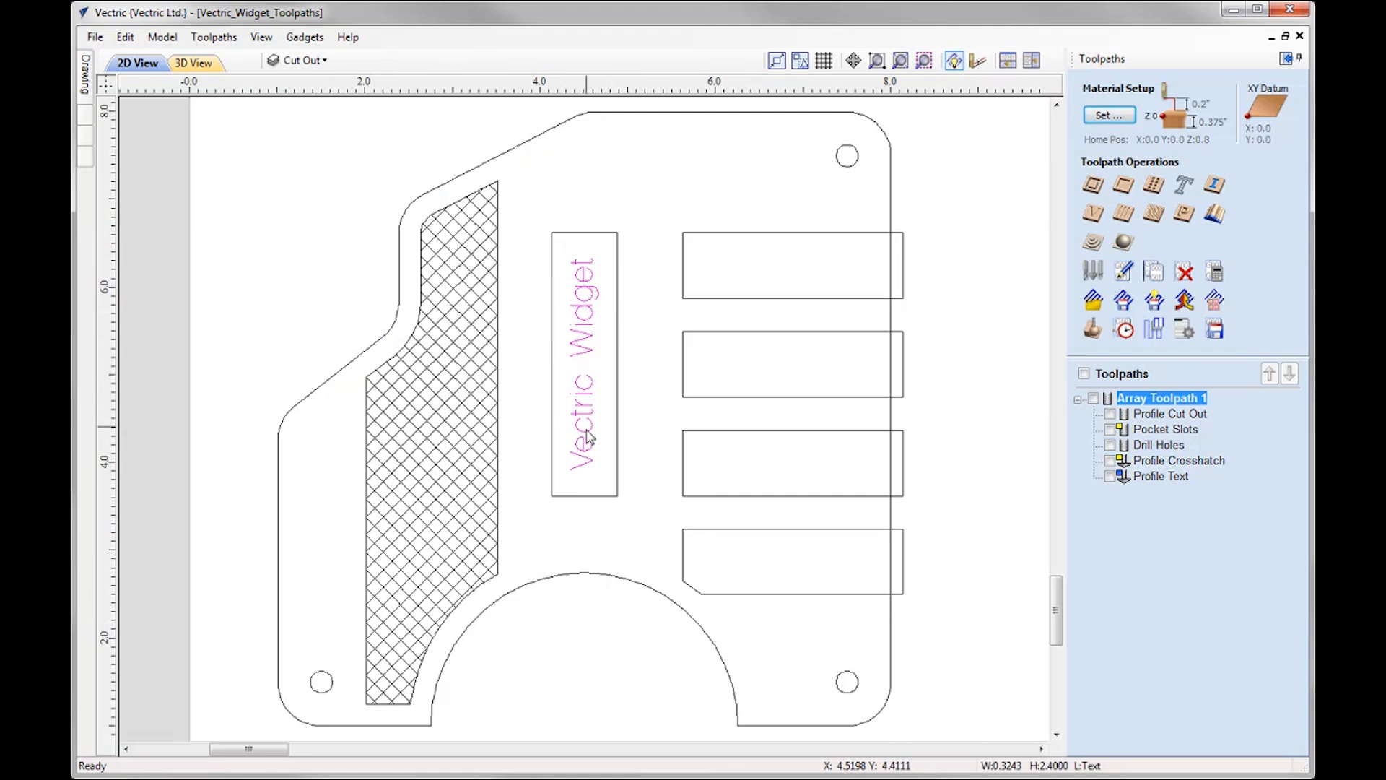
mouse_move(84, 86)
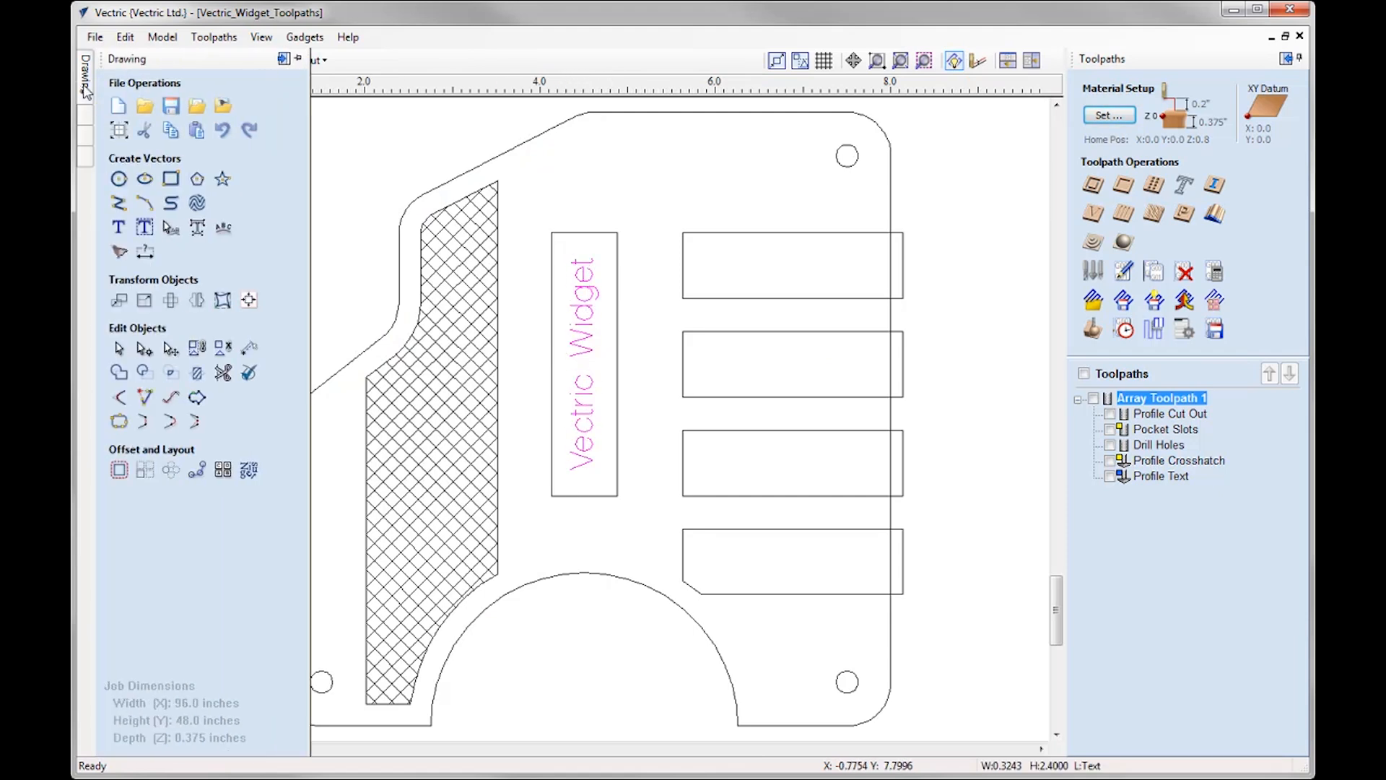
left_click(120, 229)
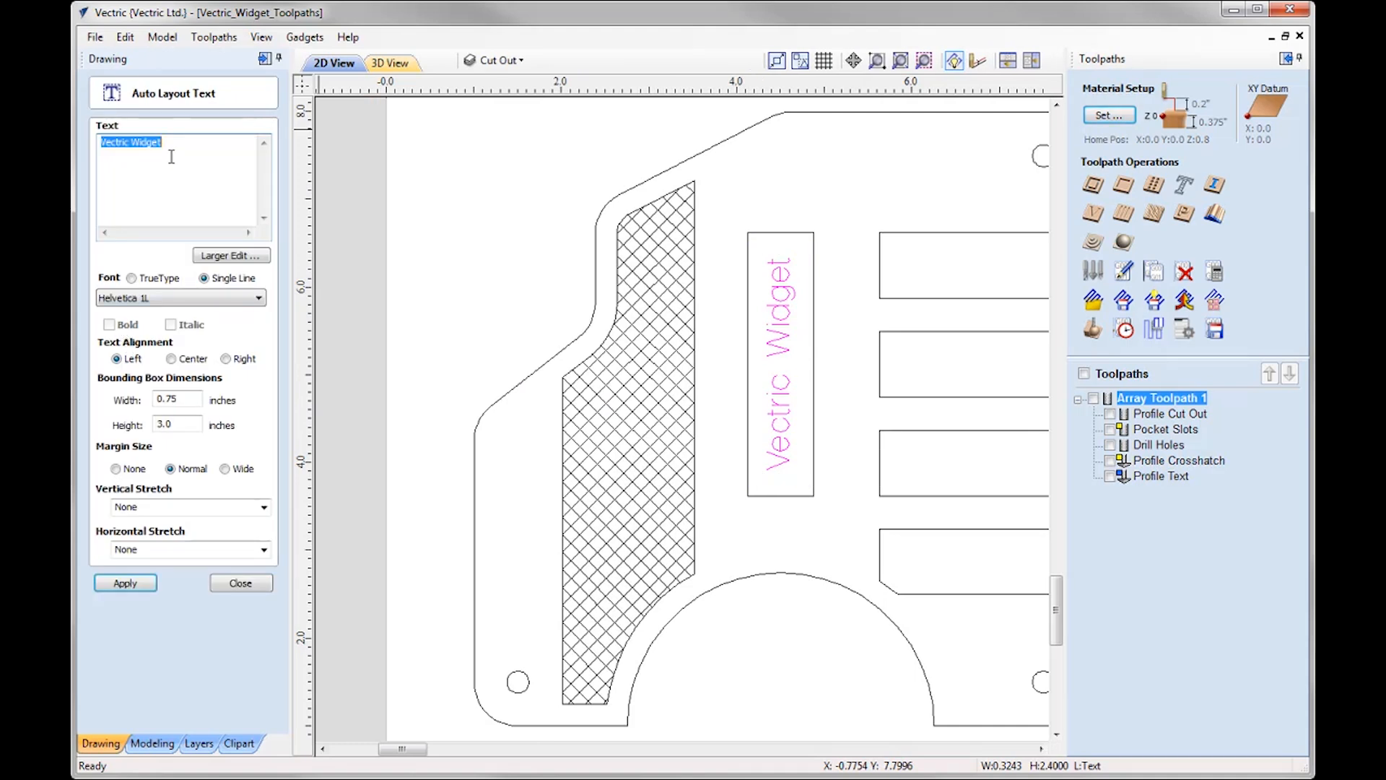
type("v9")
left_click(125, 583)
left_click(241, 583)
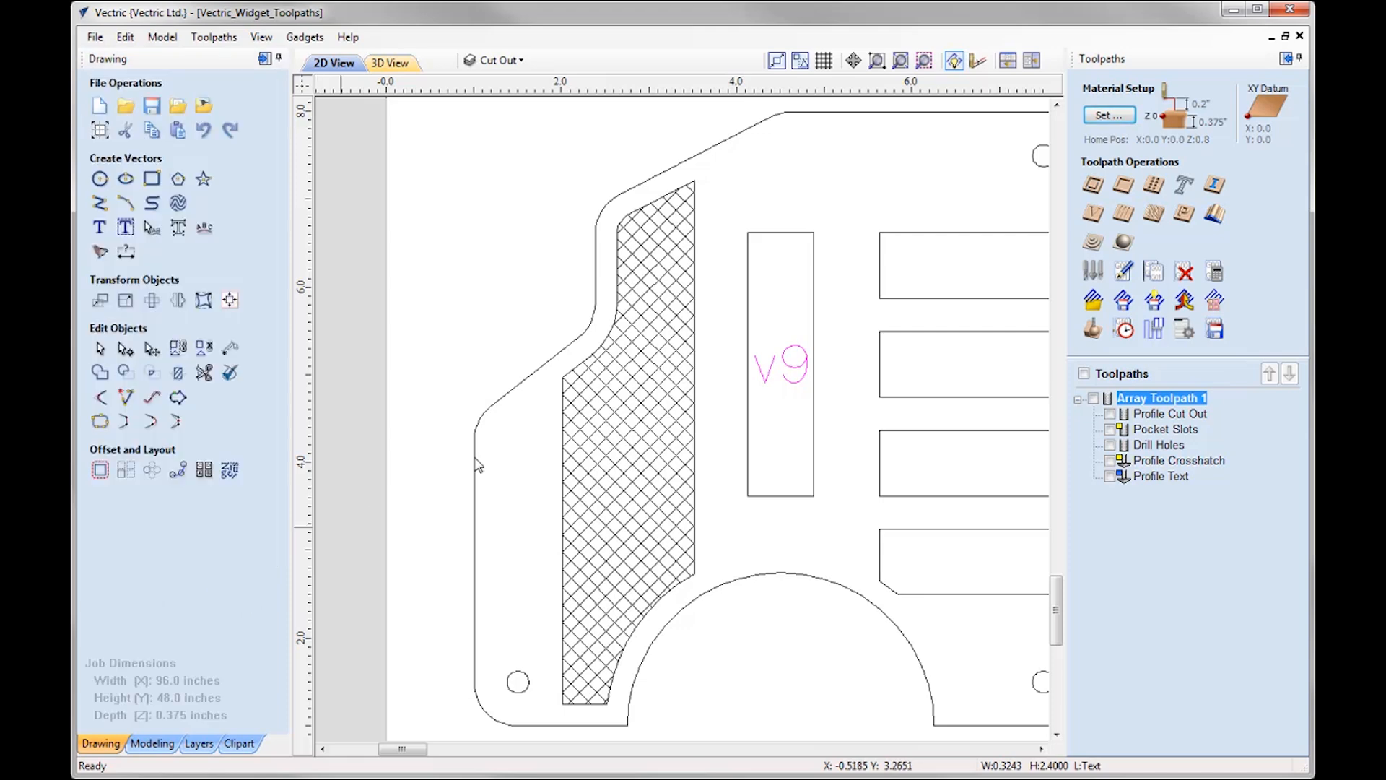
Step: Rotate the v9 text a quarter turn counterclockwise so it reads upwards inside the narrow vertical rectangle
left_click(785, 372)
key("9")
key("9")
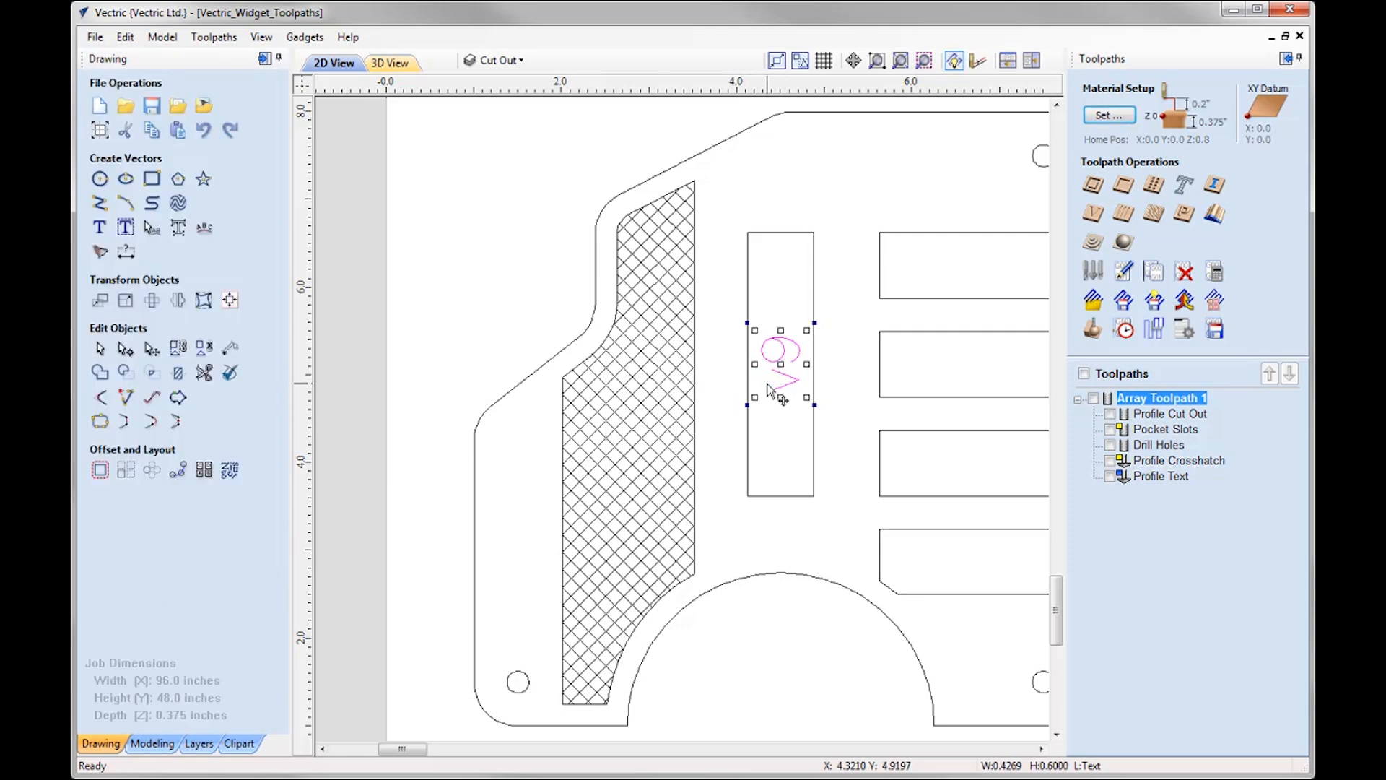
Step: Recalculate all toolpaths to take up the edited text
left_click(278, 57)
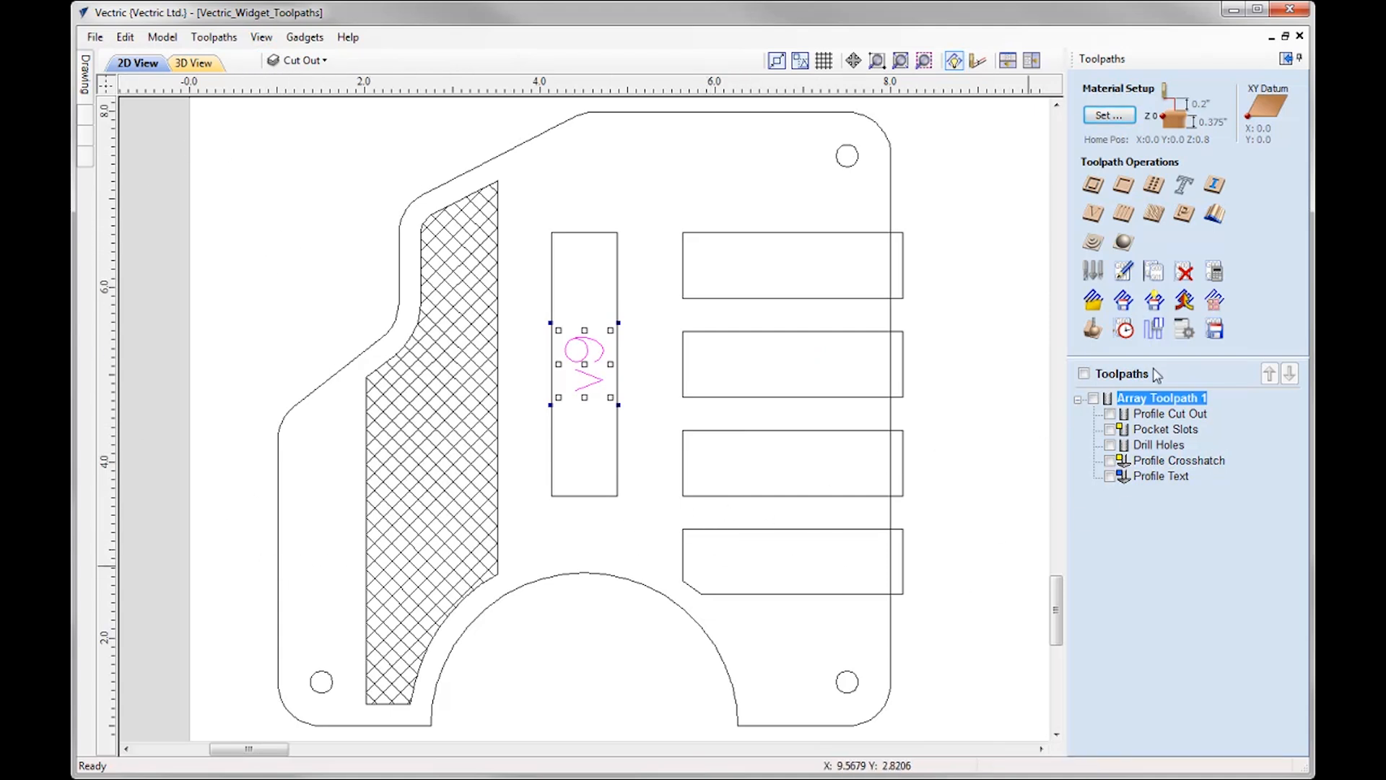
left_click(1216, 275)
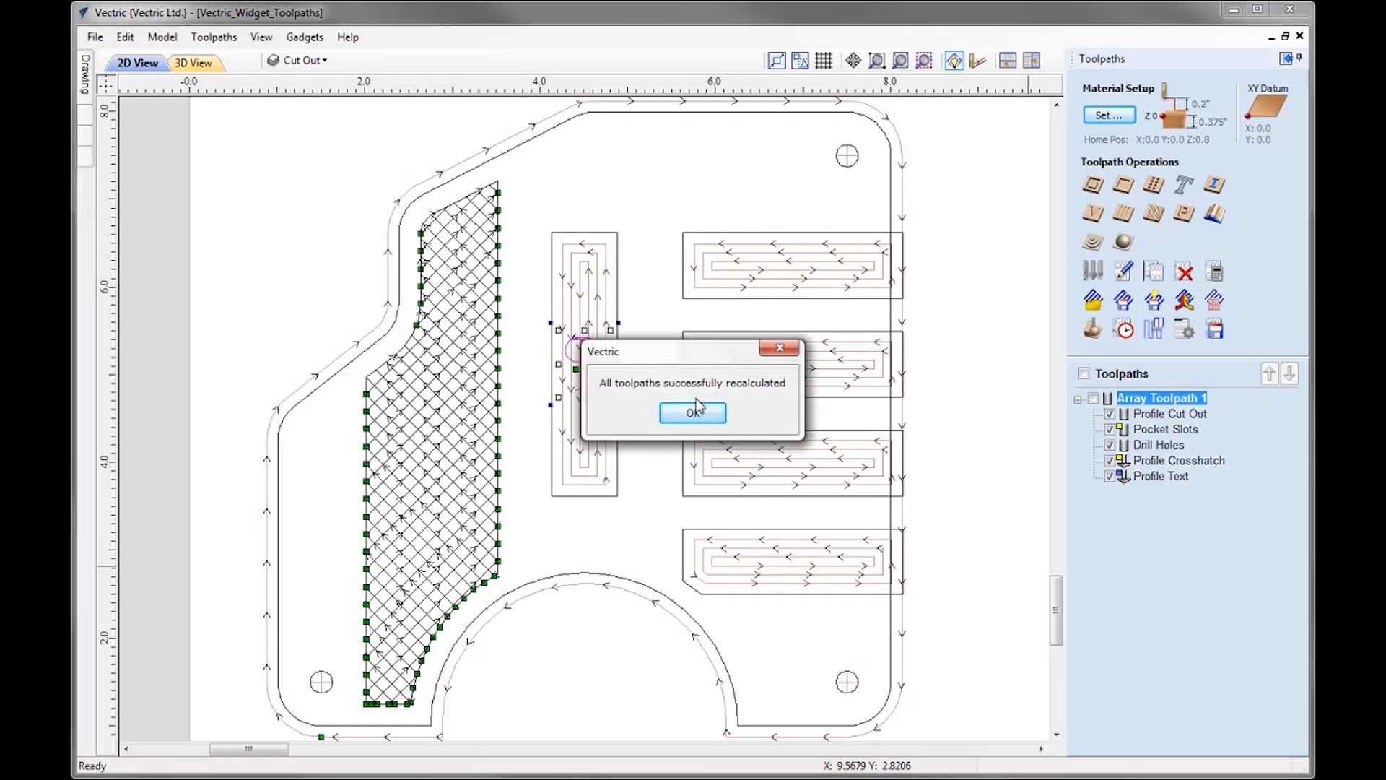
left_click(693, 414)
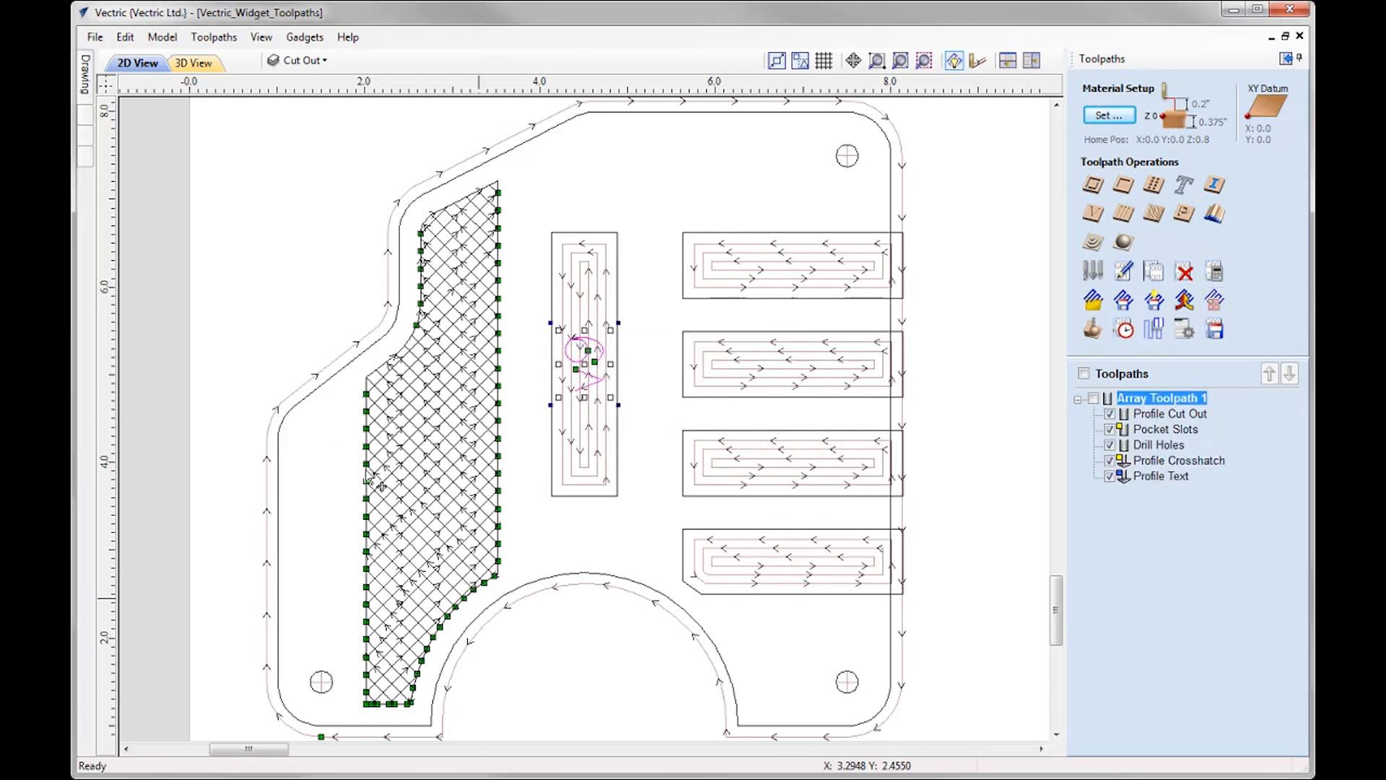
Step: Tile the 2D and 3D views one above the other, reset the preview and preview all the recalculated toolpaths
left_click(1008, 60)
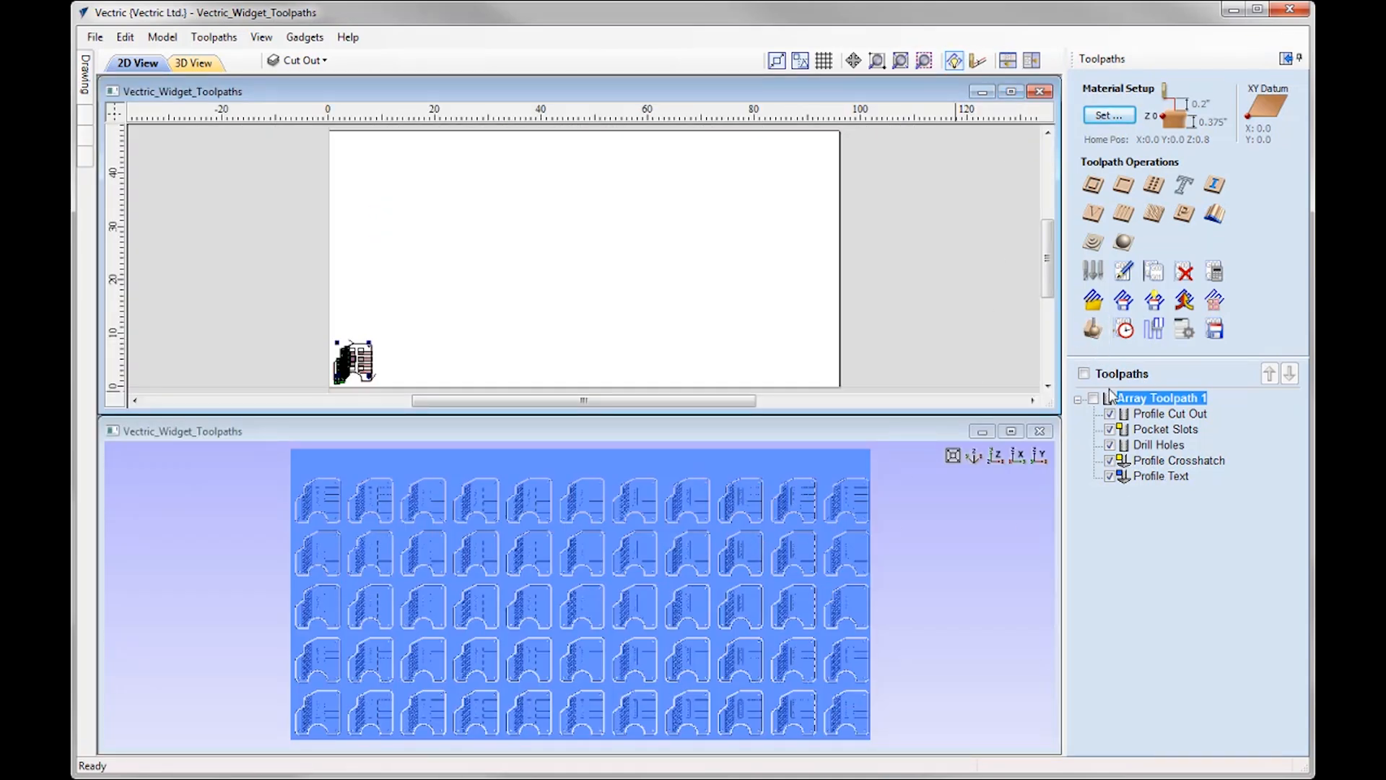
left_click(1092, 328)
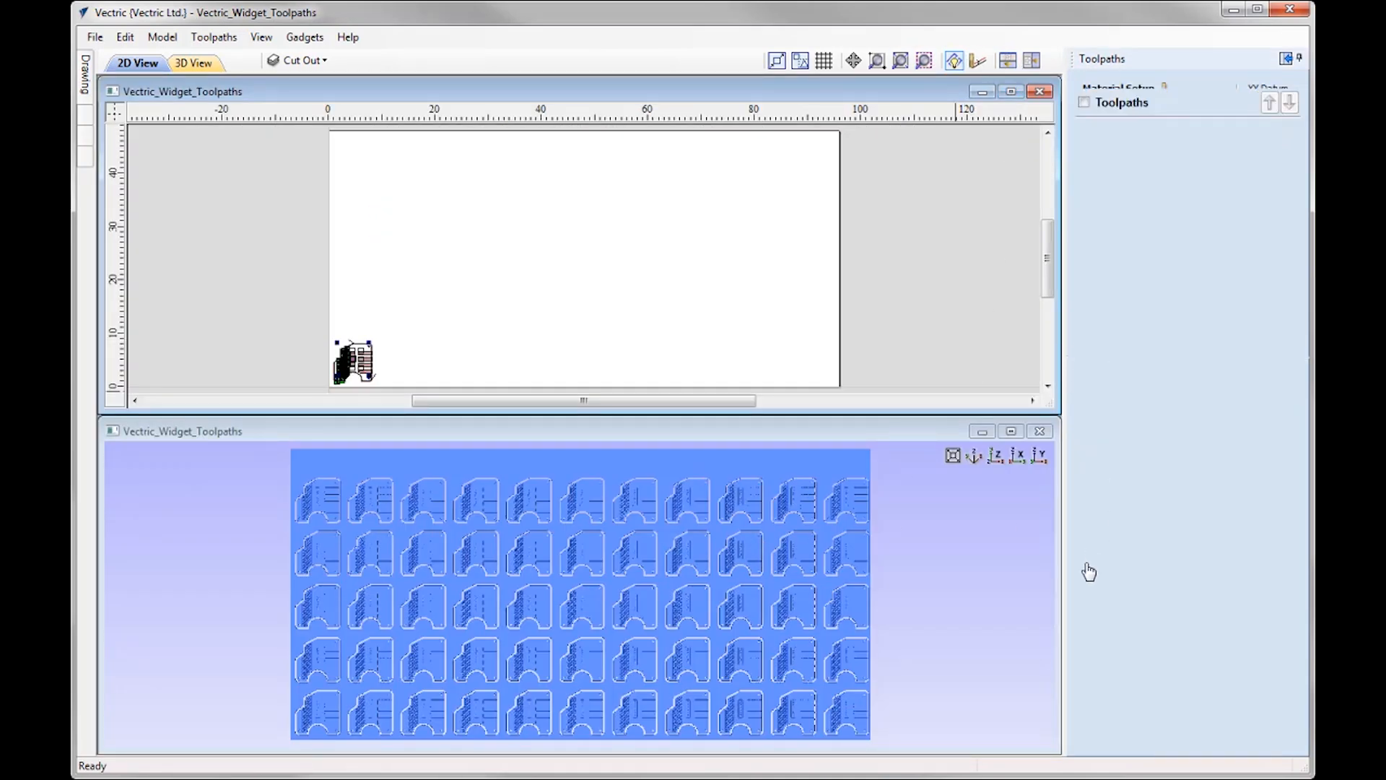
left_click(1184, 398)
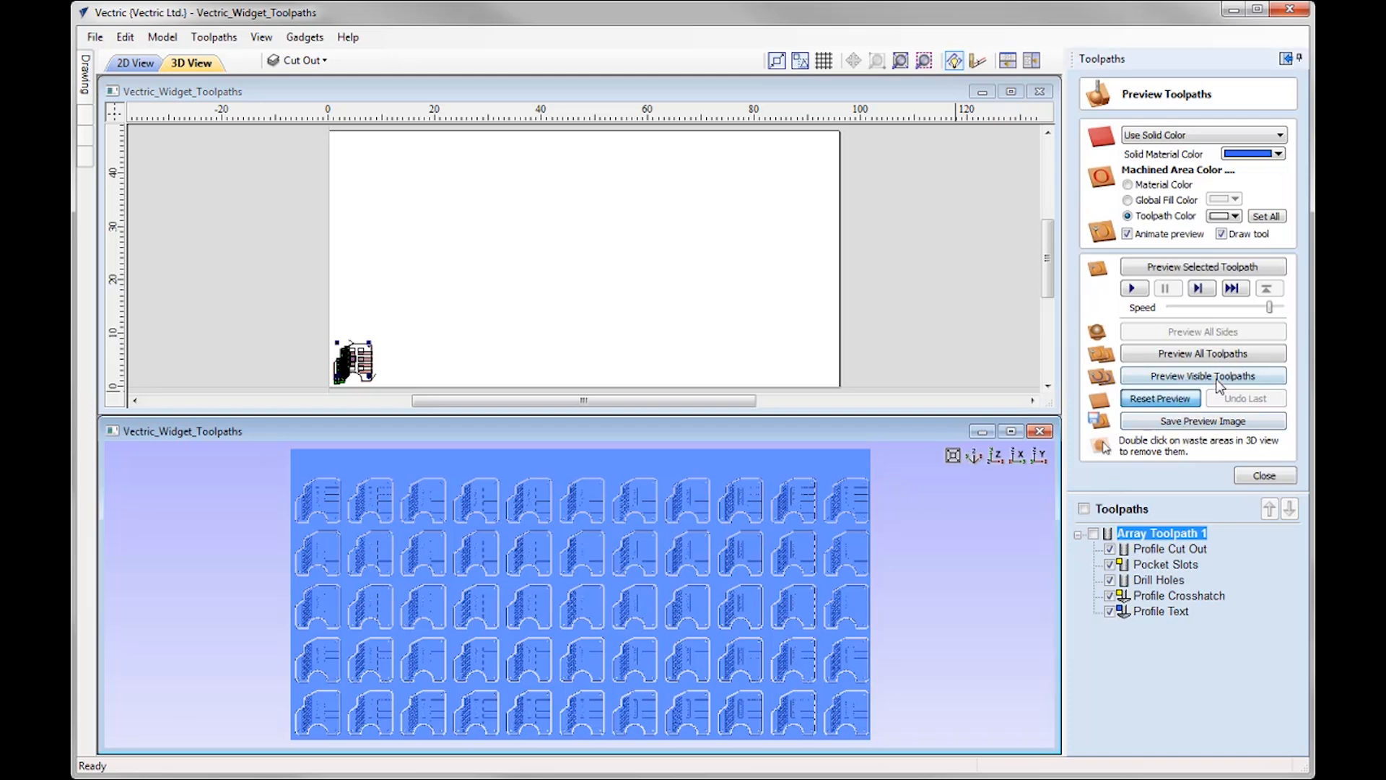
left_click(1215, 354)
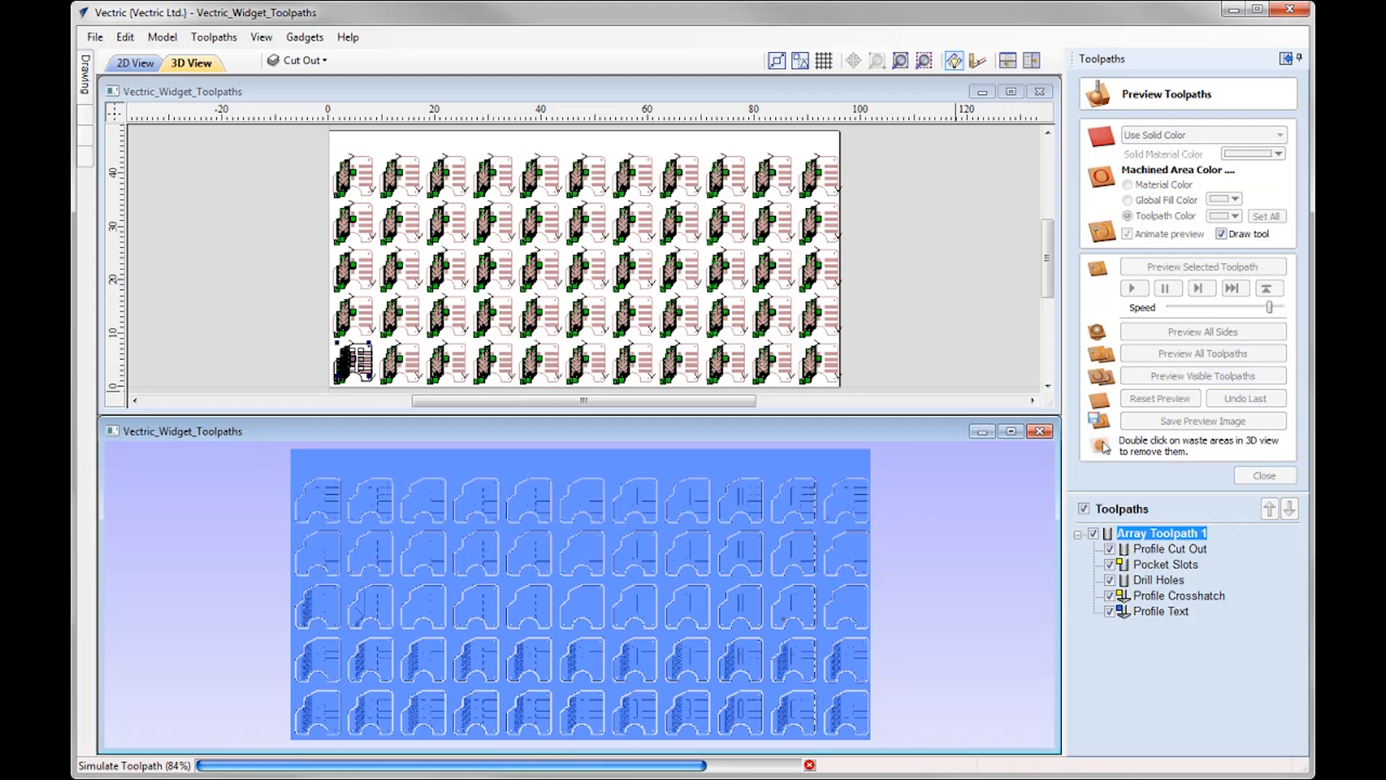
Step: Enlarge the 3D view and examine the v9 text on the arrayed widgets from close up and across the whole sheet
left_click(1010, 431)
left_click_drag(798, 523, 631, 409)
scroll(631, 409, "up", 6)
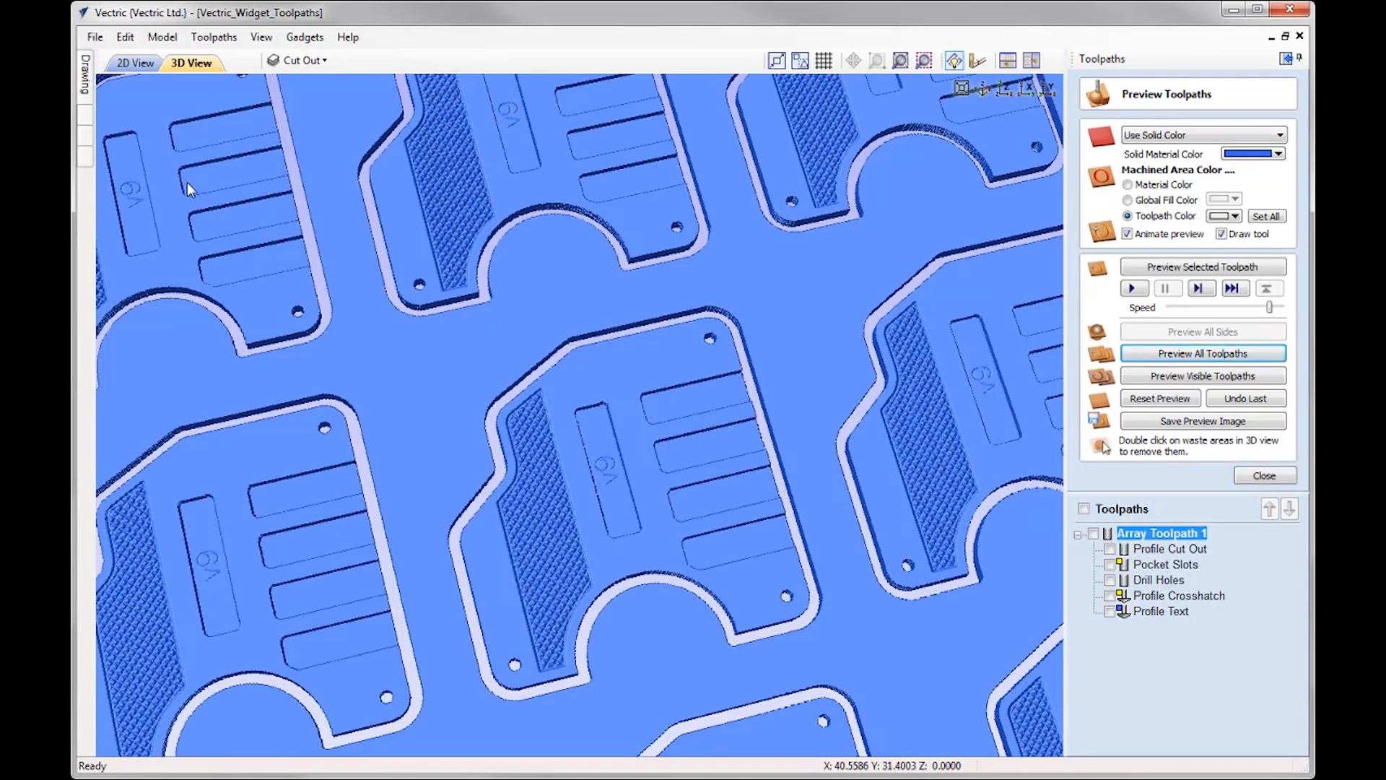
scroll(379, 330, "down", 5)
left_click_drag(537, 357, 747, 383)
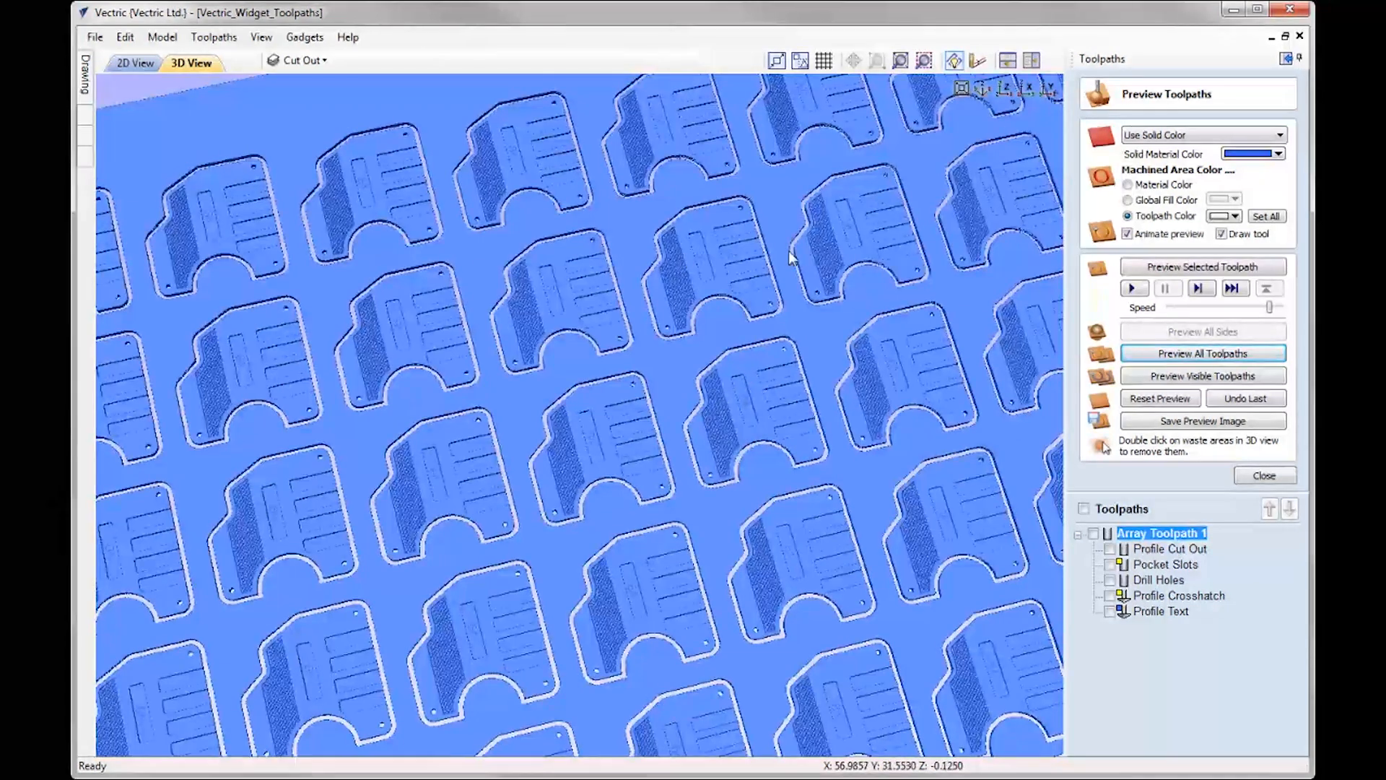
left_click(983, 88)
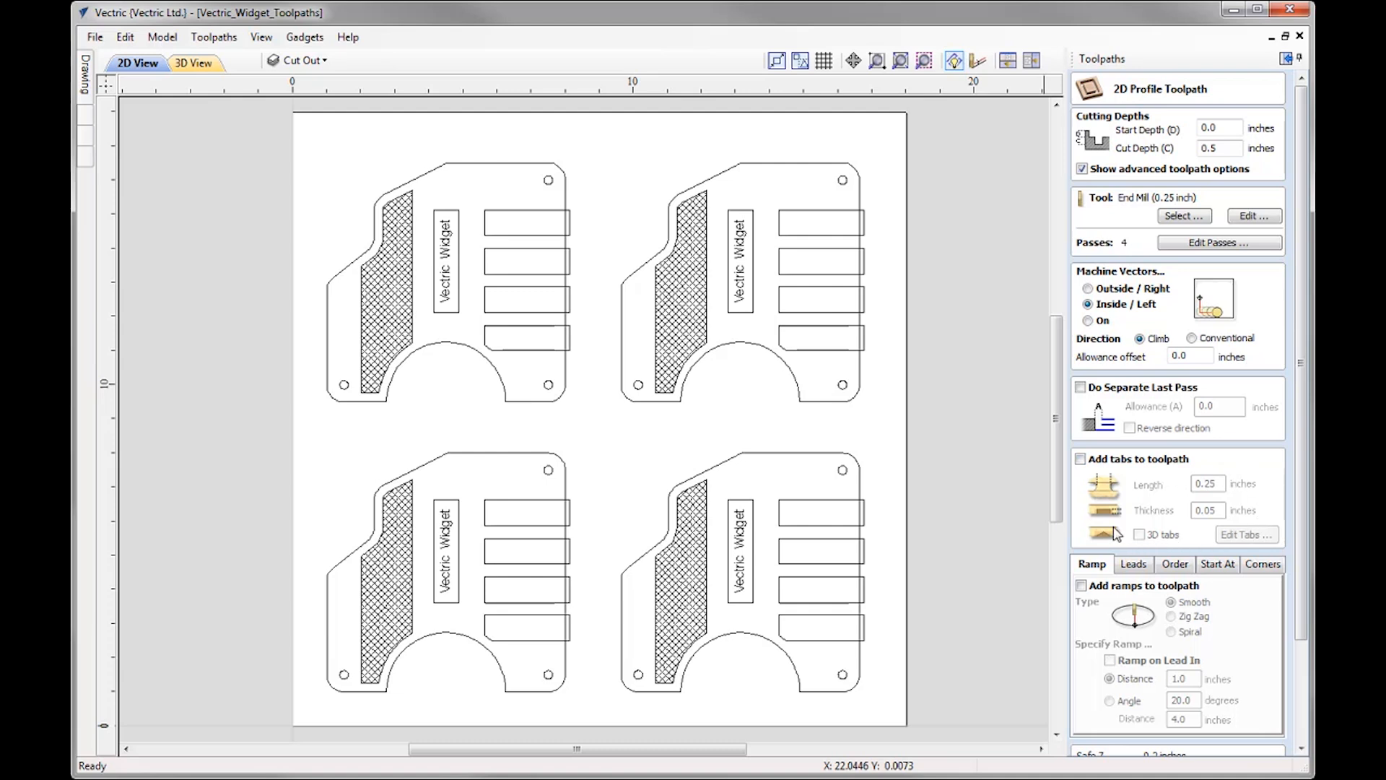
Step: Set the profile toolpath to move its start points closest to a selected point on the vector bounding box
left_click(1217, 567)
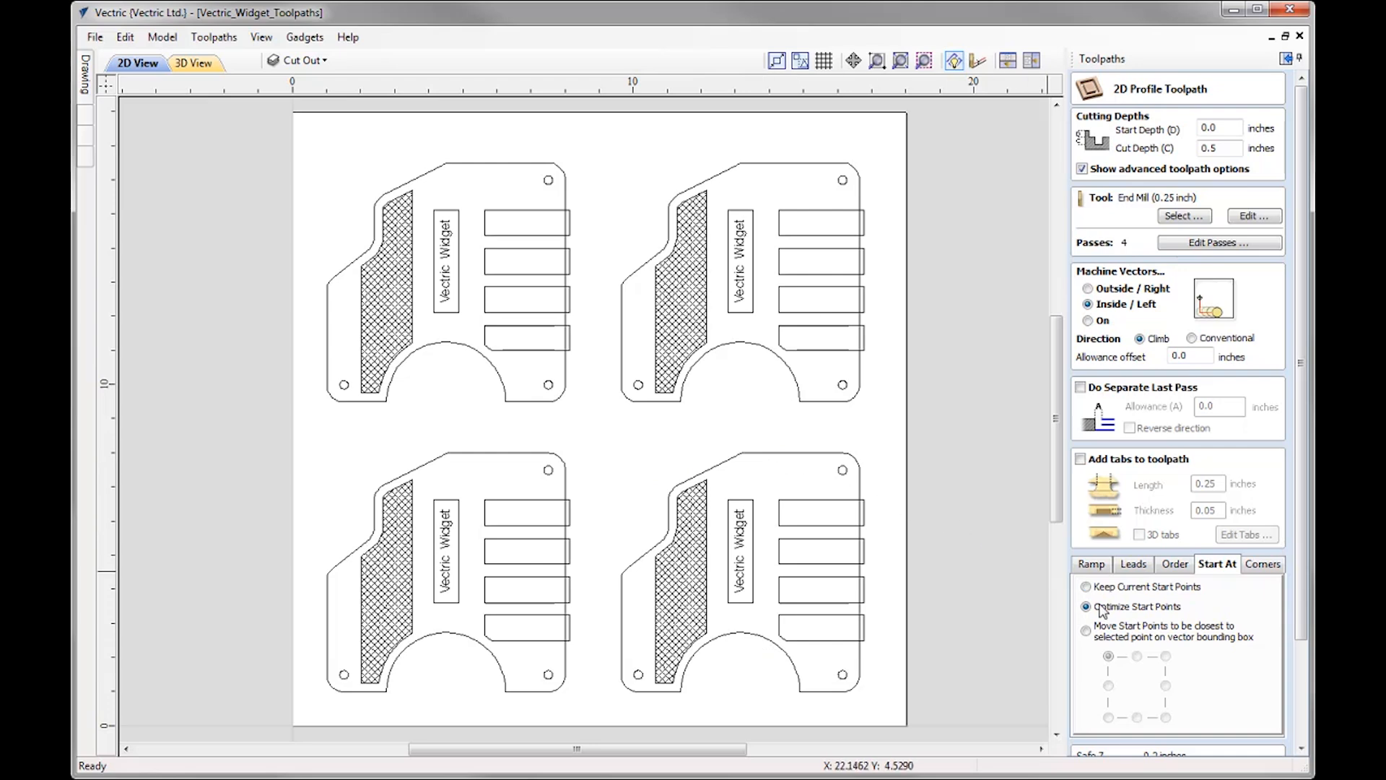
left_click(1086, 631)
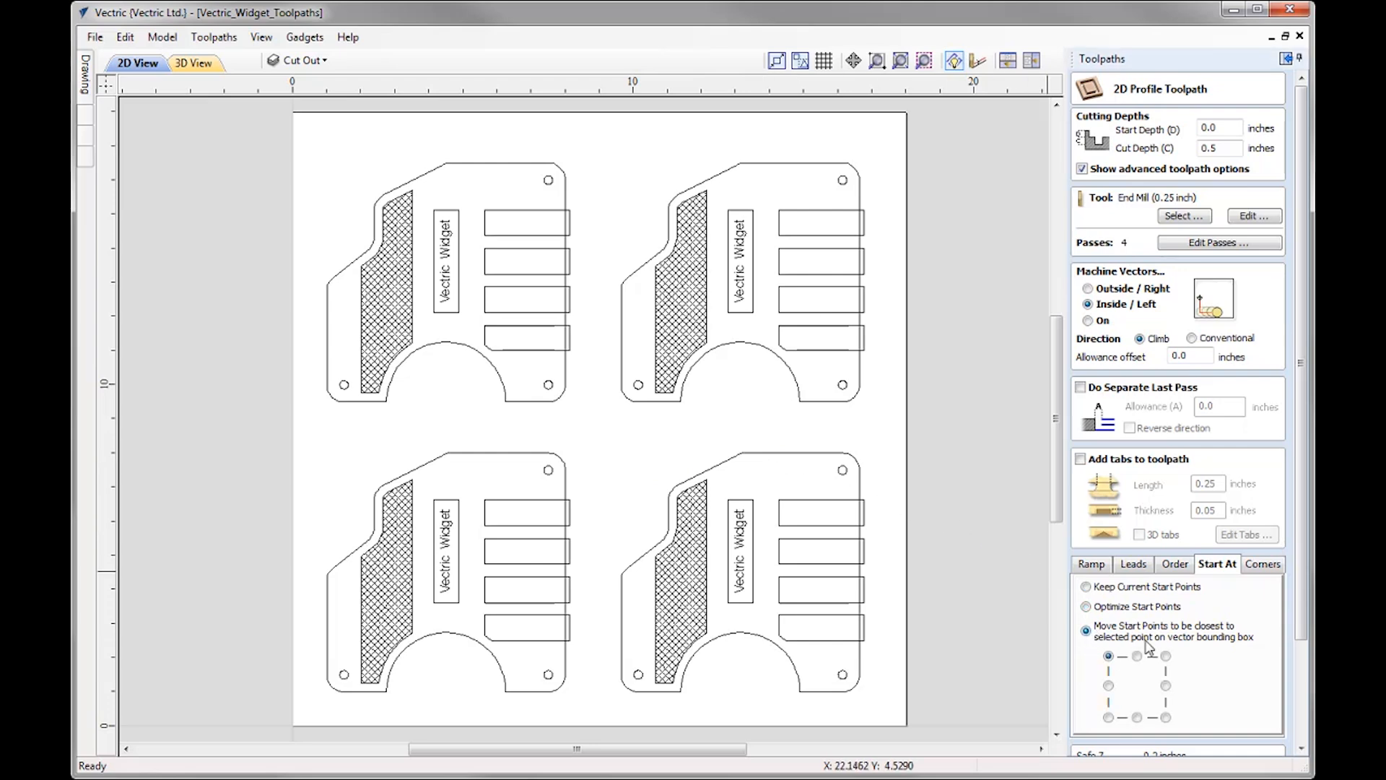
left_click_drag(1304, 592, 1304, 704)
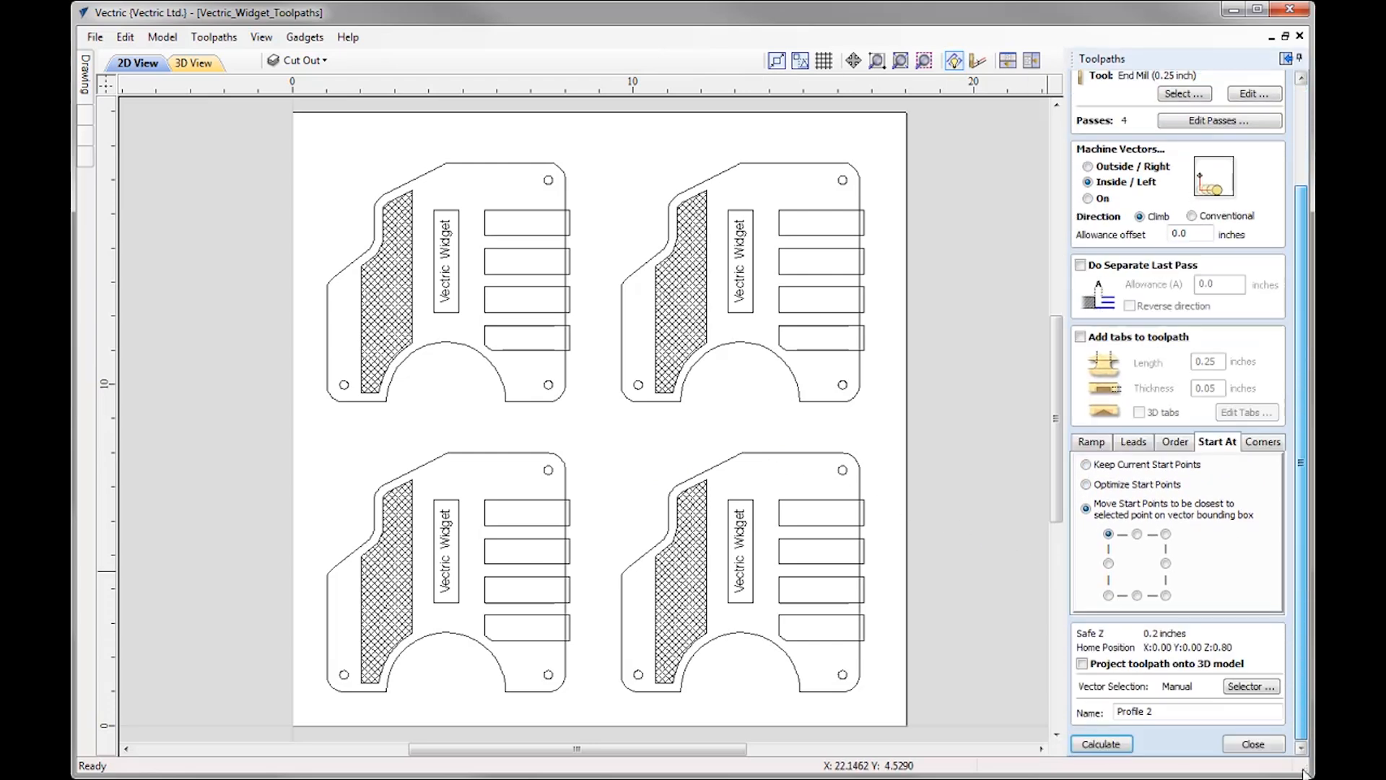
Step: Select the four widget outlines and calculate the inside profile toolpath with start points nearest the bounding box's left midpoint
left_click(513, 403)
left_click(670, 402, "shift")
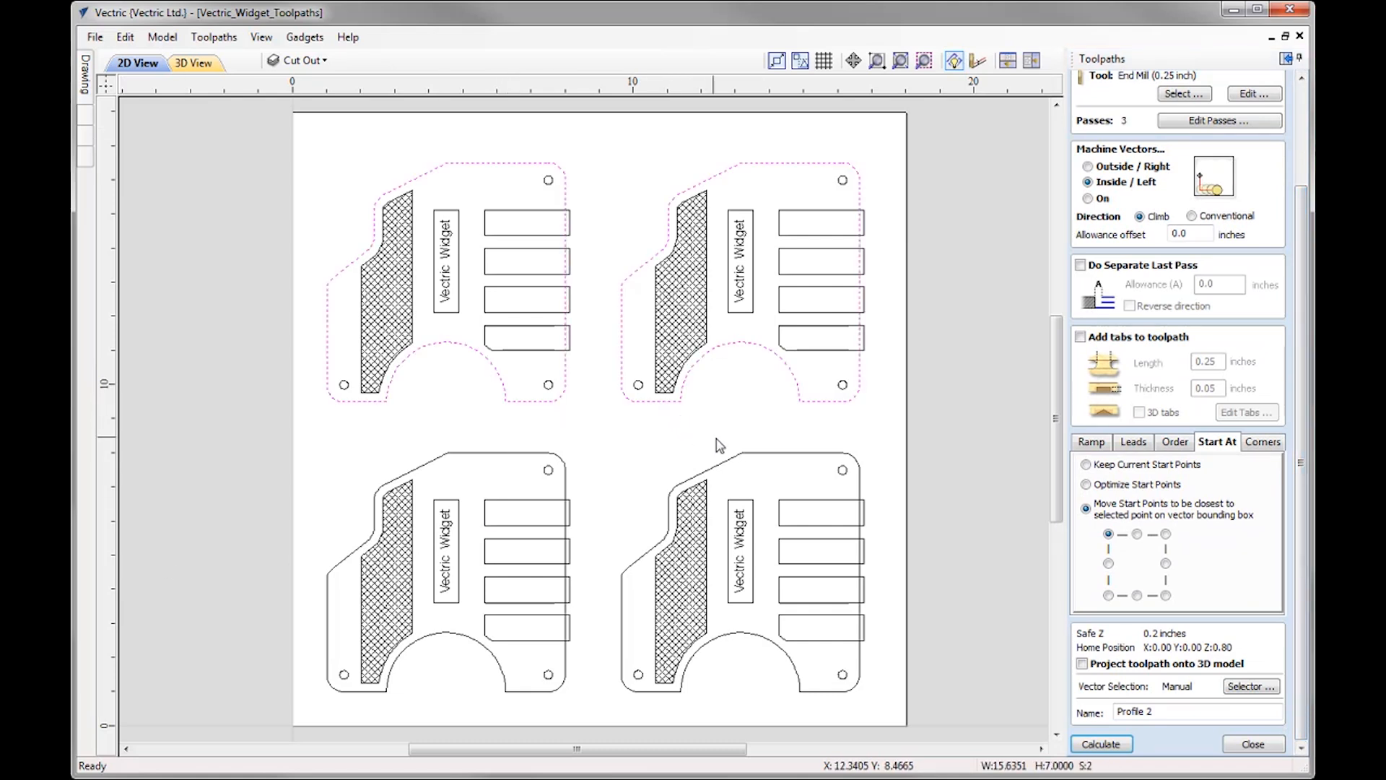
left_click(723, 462, "shift")
left_click(565, 466, "shift")
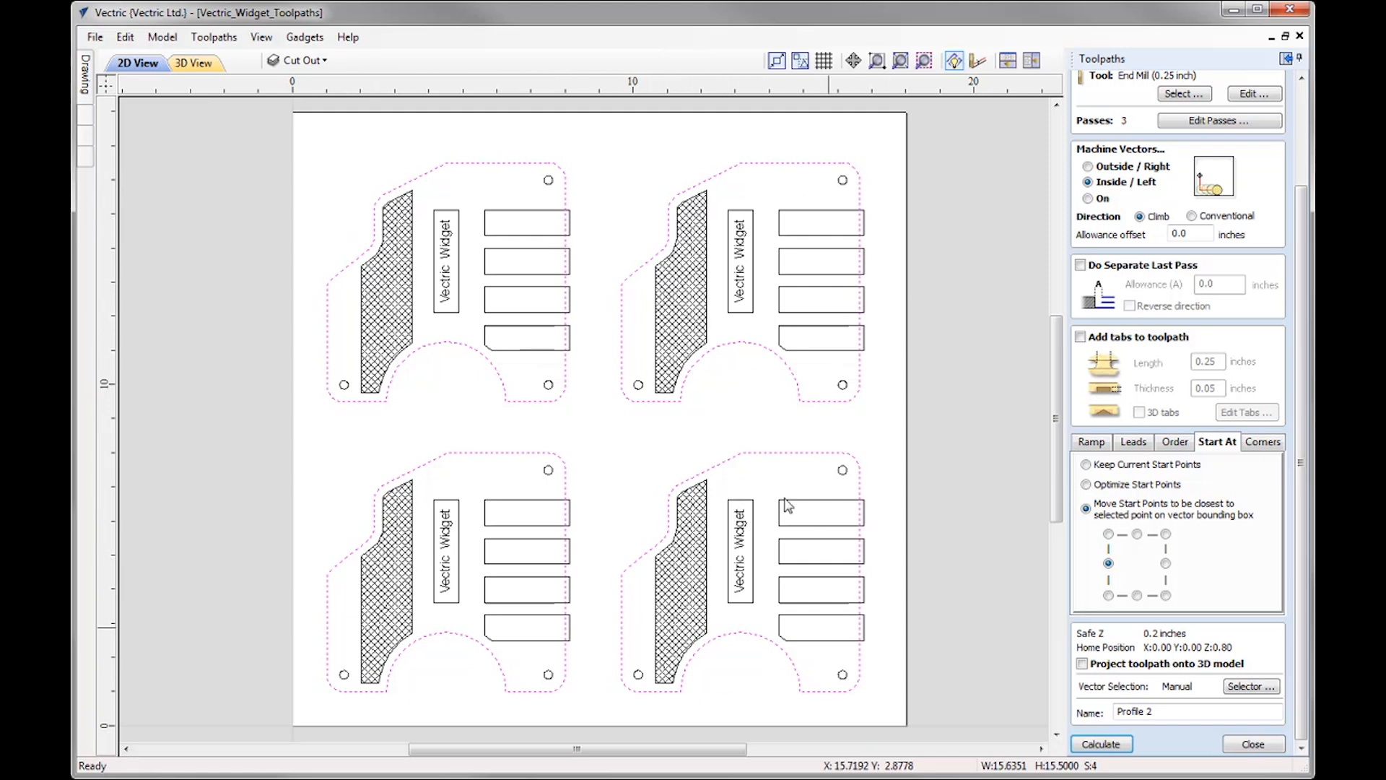
left_click(1101, 744)
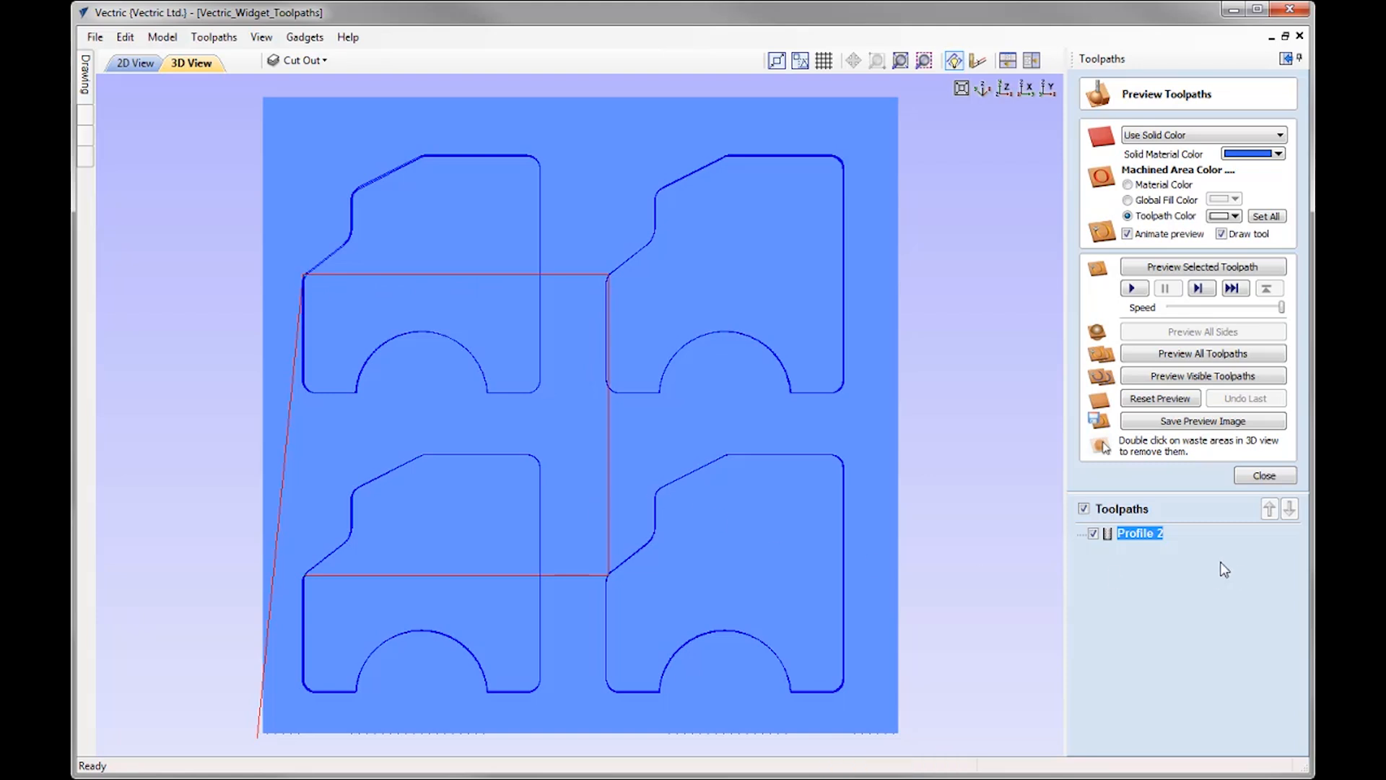
Step: Recalculate Profile 2 with start points nearest the bounding box's top midpoint, and again with its top-right corner
key("Delete")
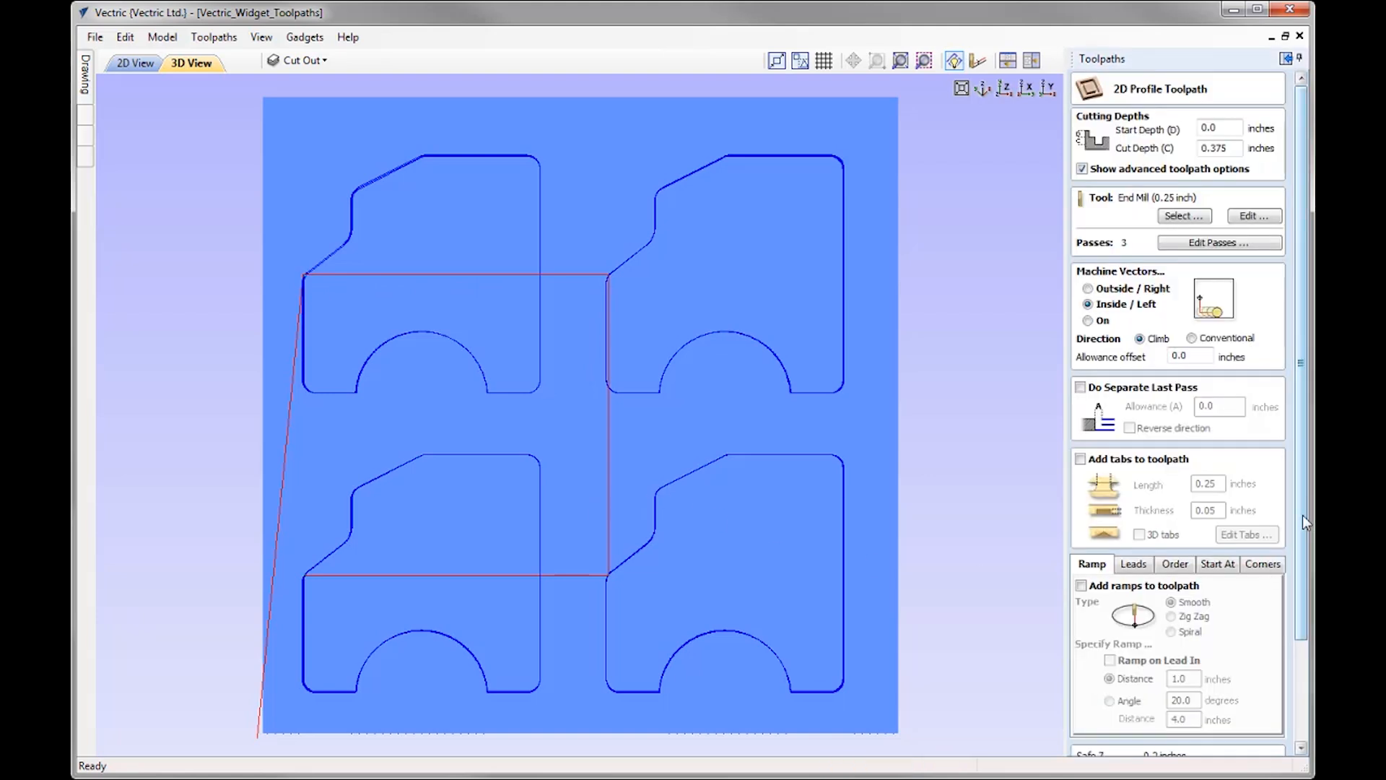
left_click_drag(1302, 514, 1307, 729)
left_click(1230, 443)
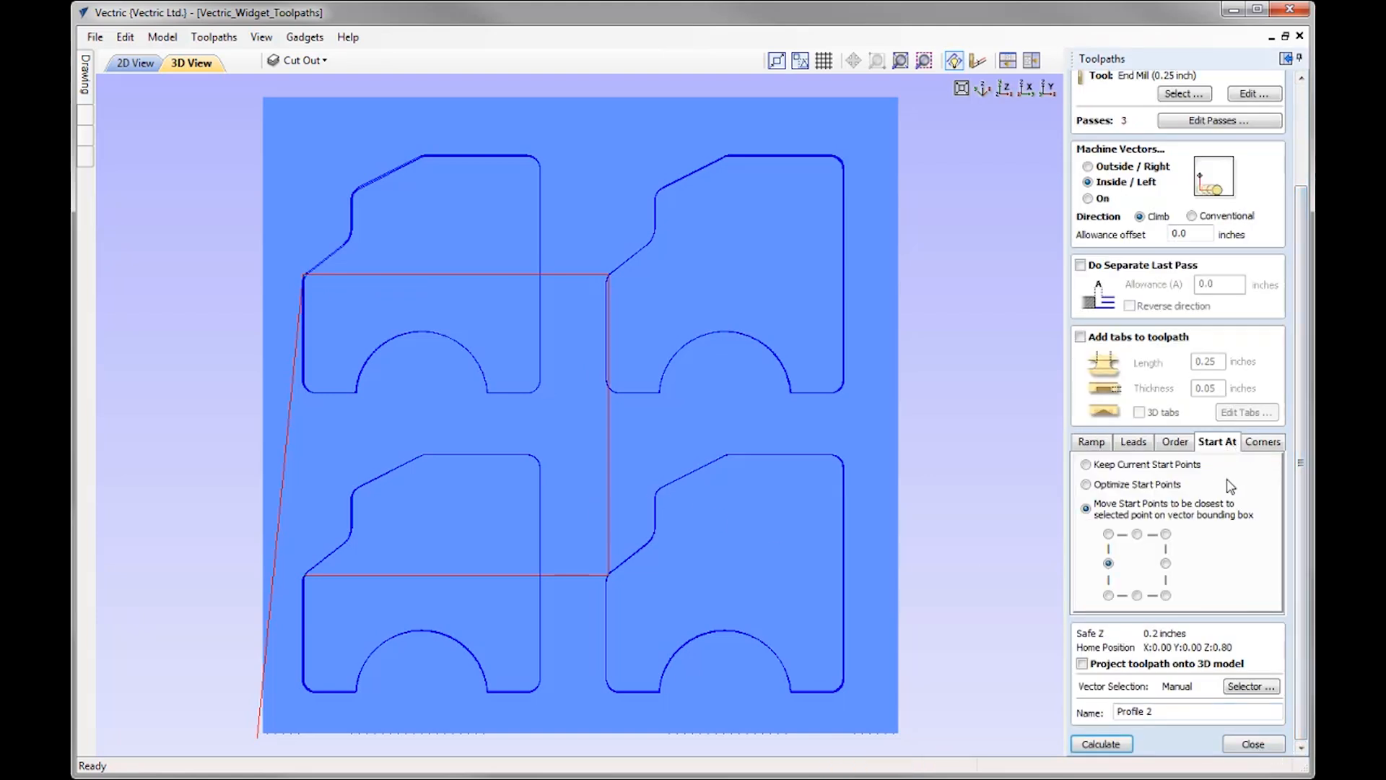
left_click(1138, 535)
left_click(1101, 744)
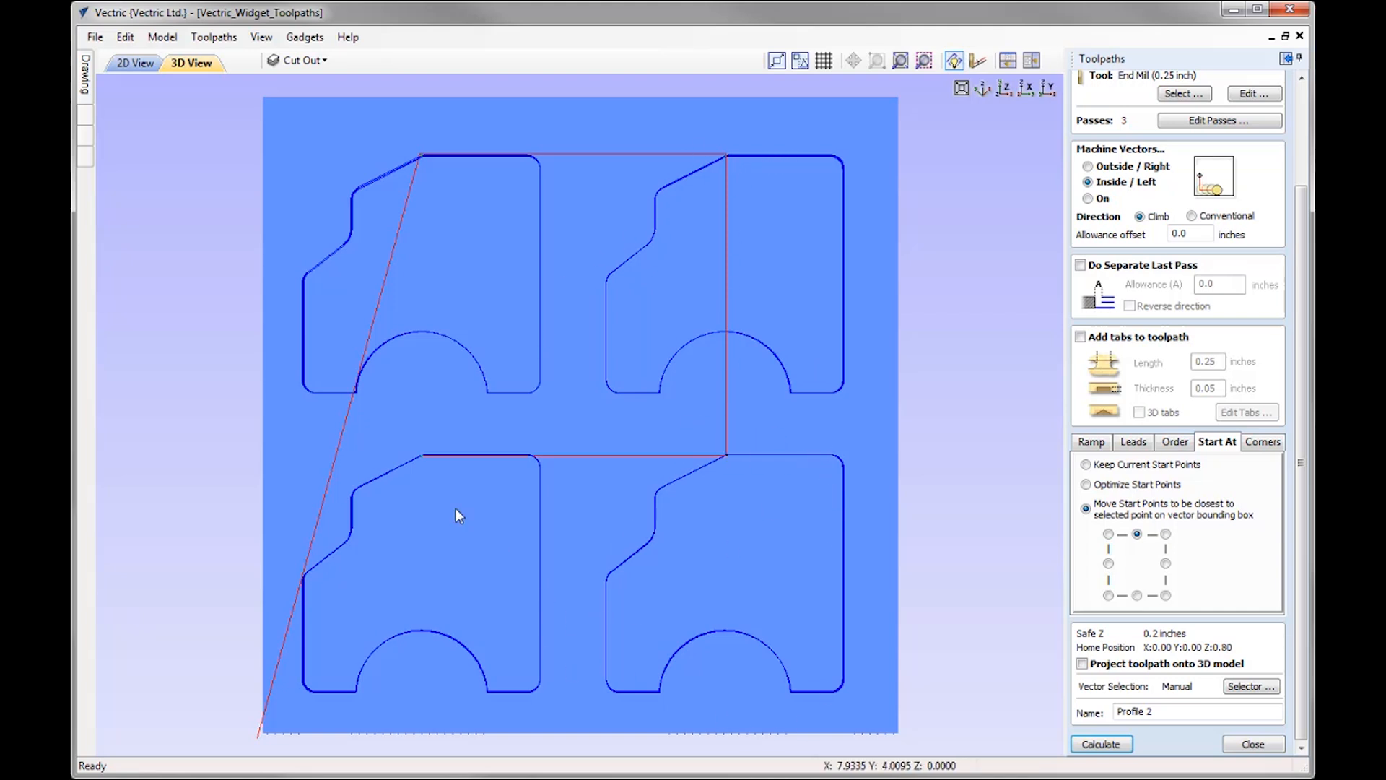
left_click(1166, 534)
left_click(1111, 741)
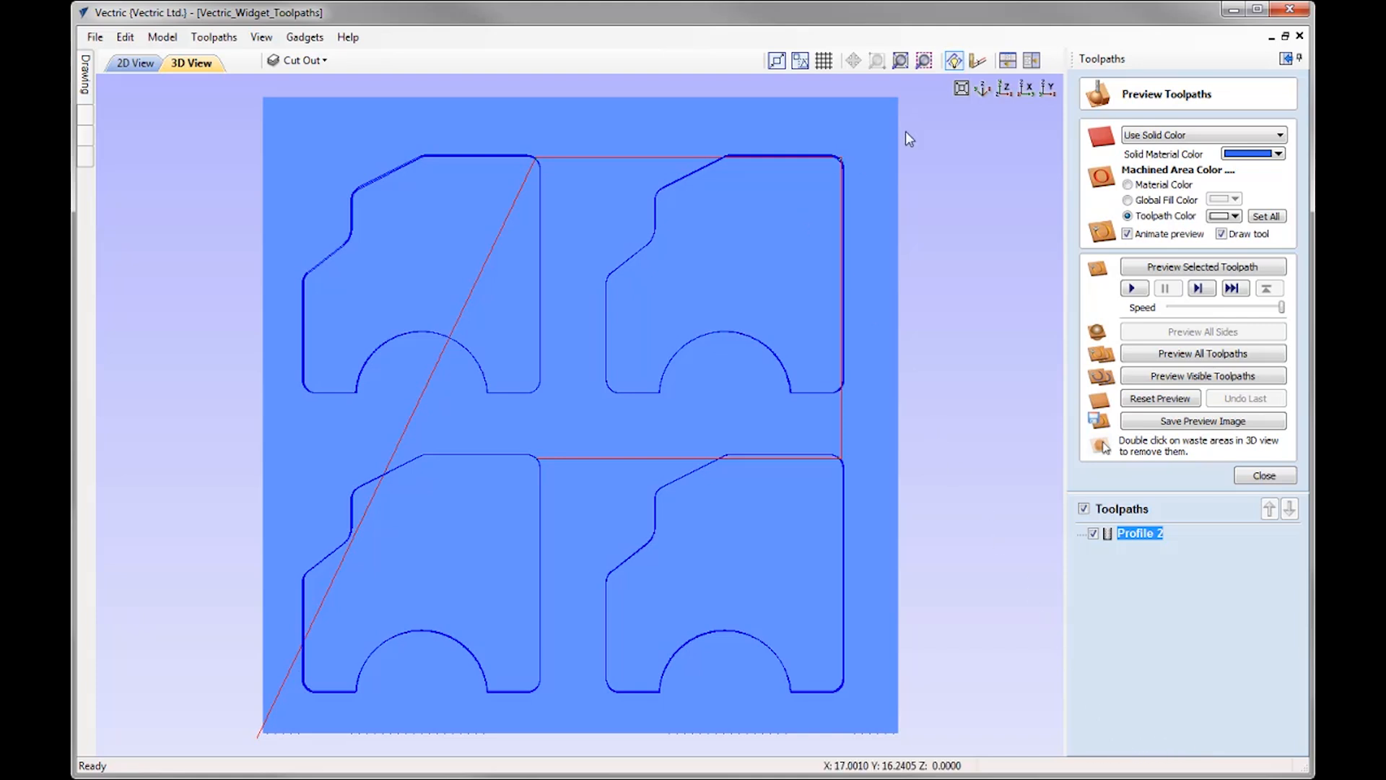
Step: Compare the 2D view with toolpath drawing off and on, and show the toolpaths as solid cuts at tool width
left_click(135, 63)
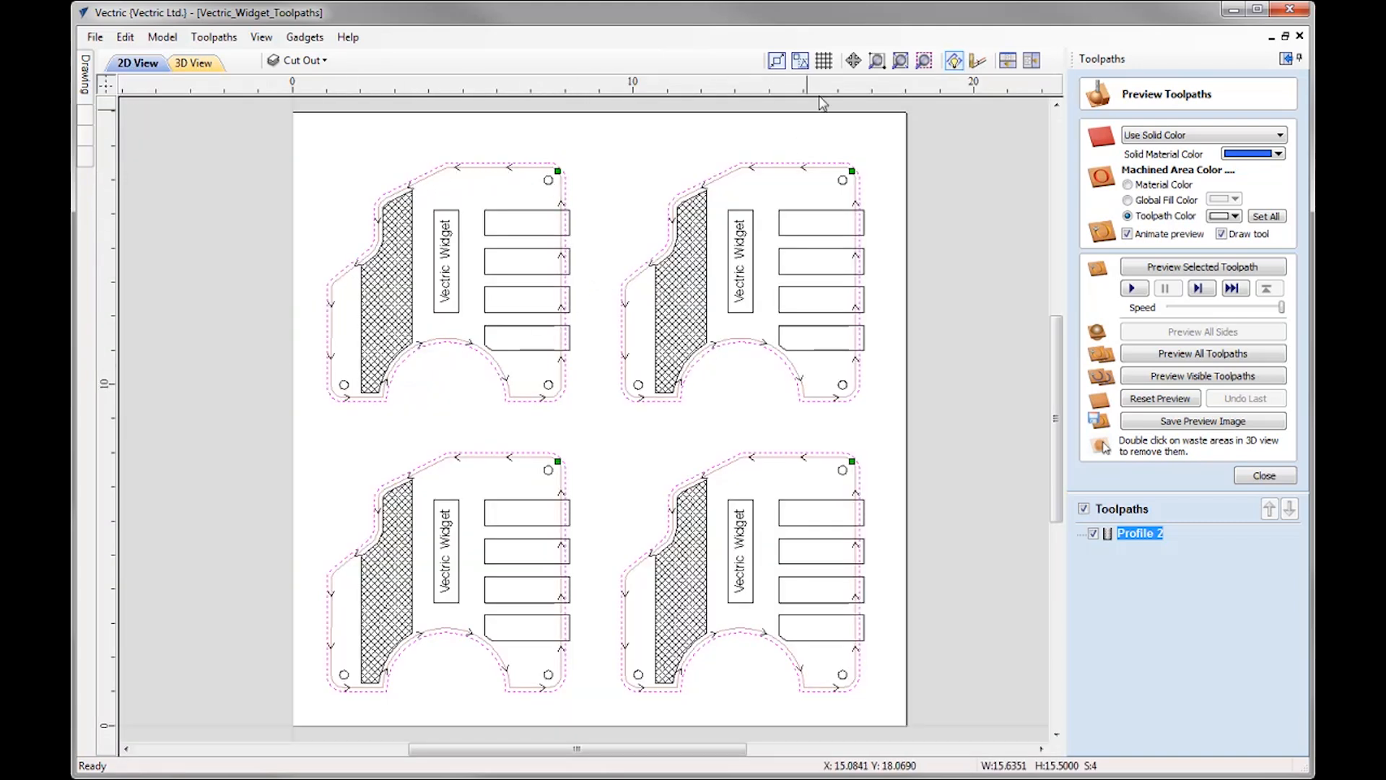
left_click(953, 63)
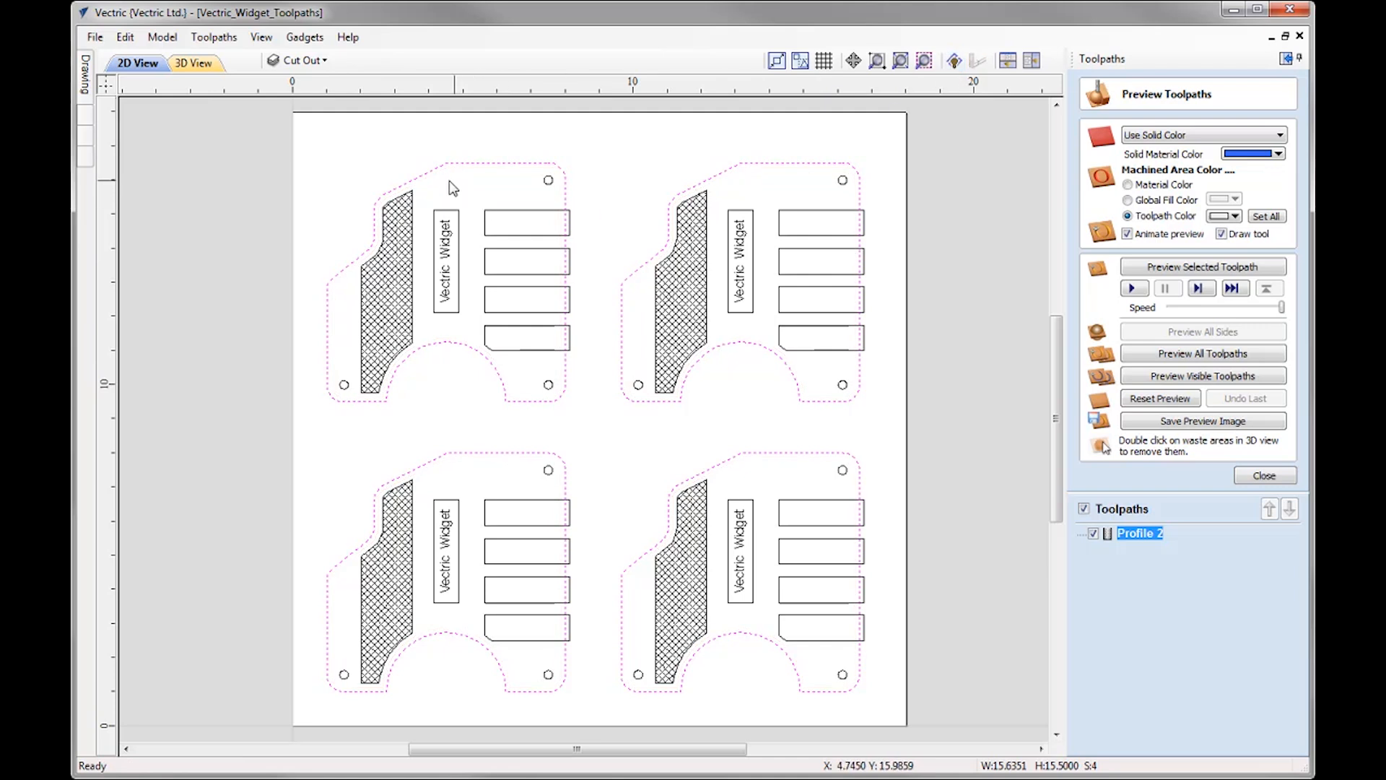
left_click(953, 63)
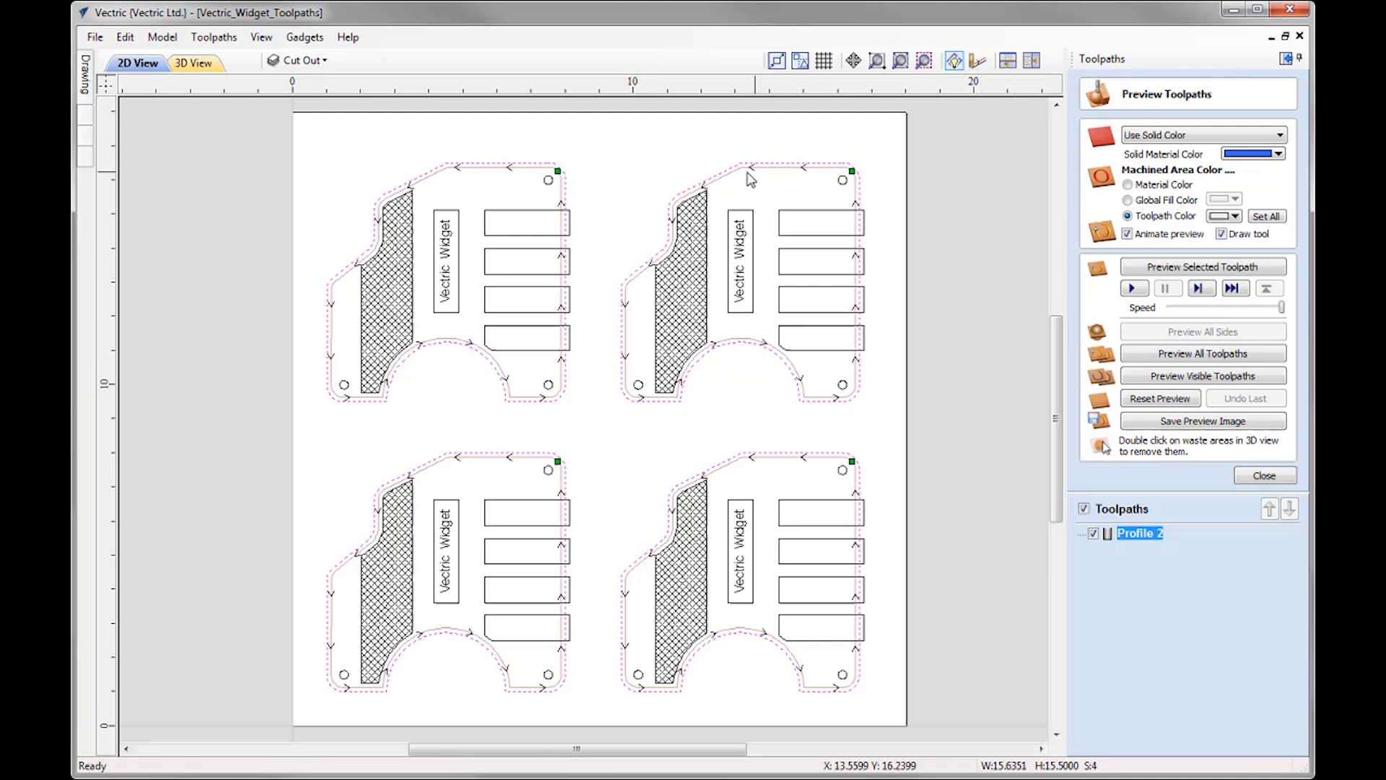
left_click(977, 62)
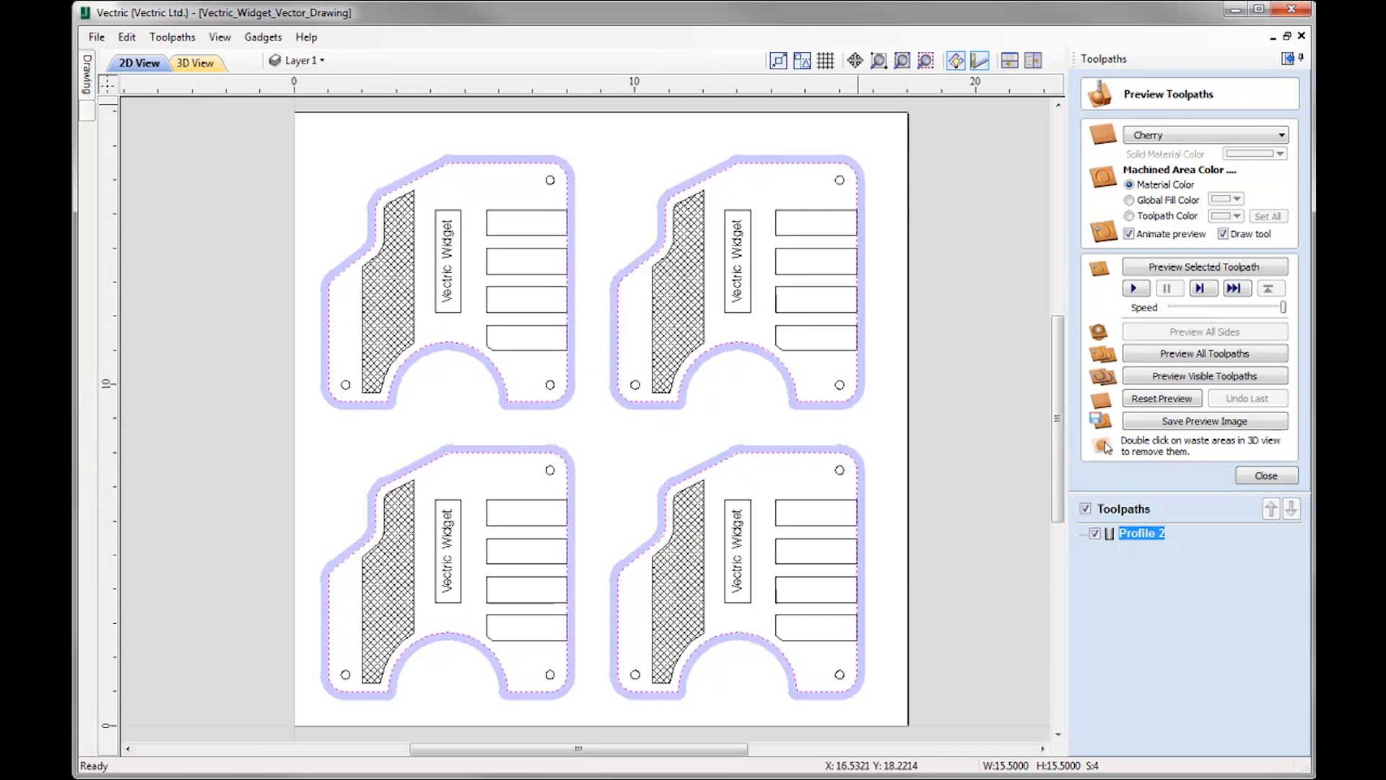
Step: Close the toolpath preview, start saving an HTML toolpath summary of the job and cancel the save
left_click(1276, 477)
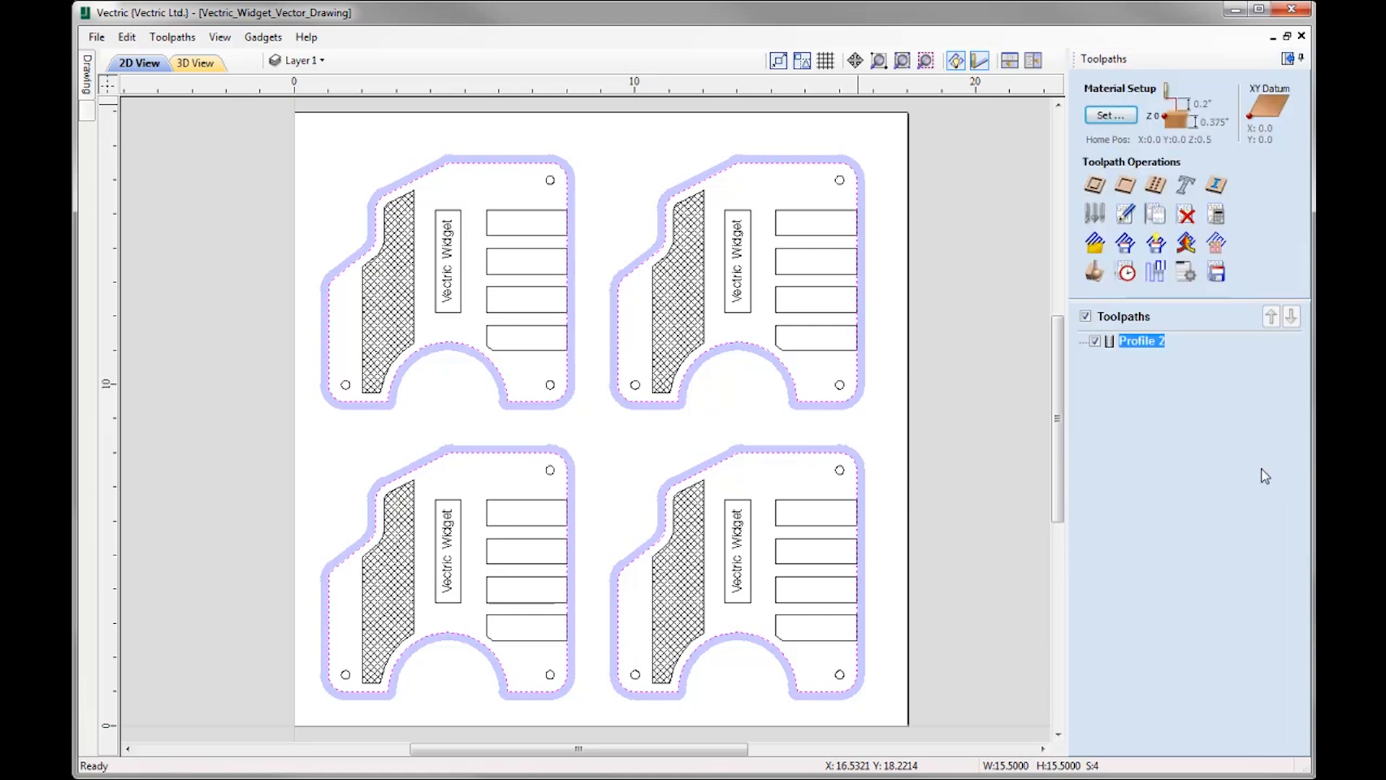
left_click(1189, 278)
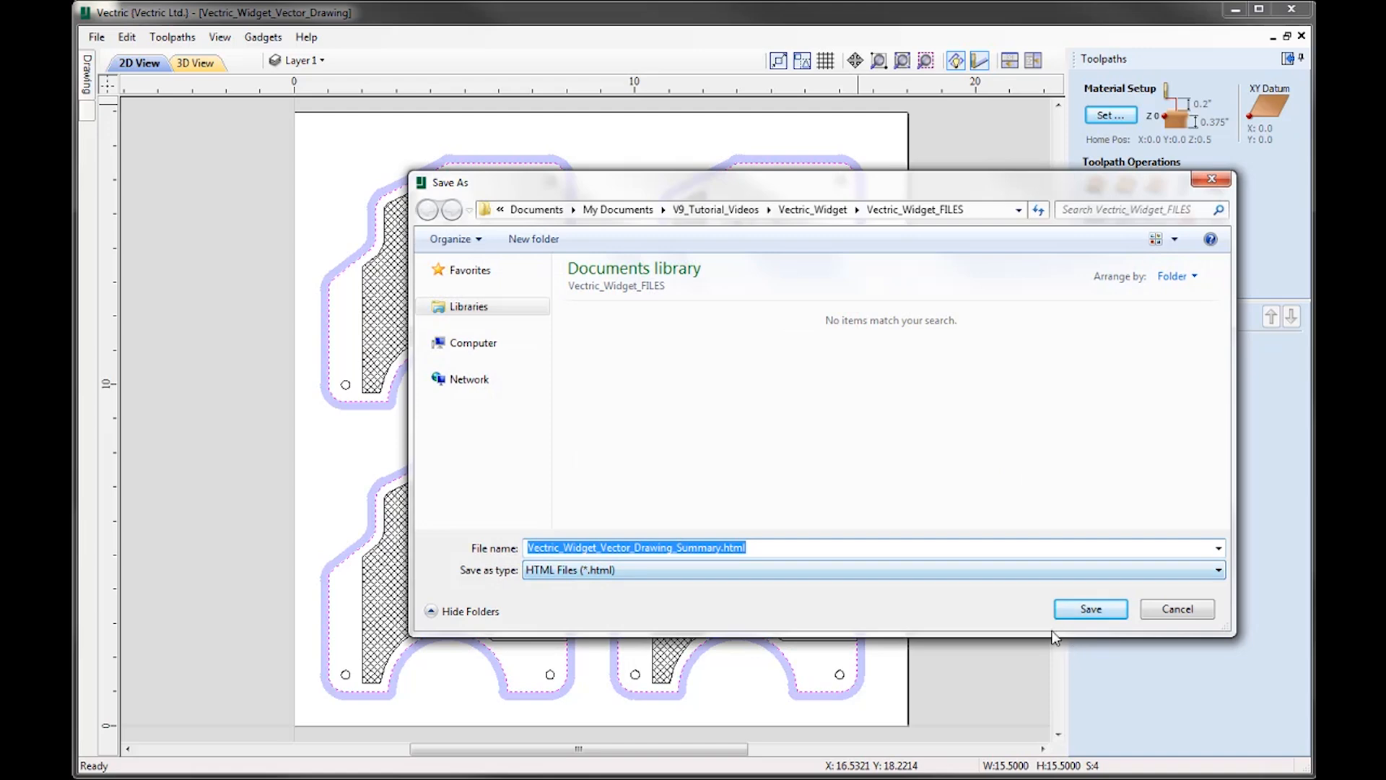
left_click(1192, 610)
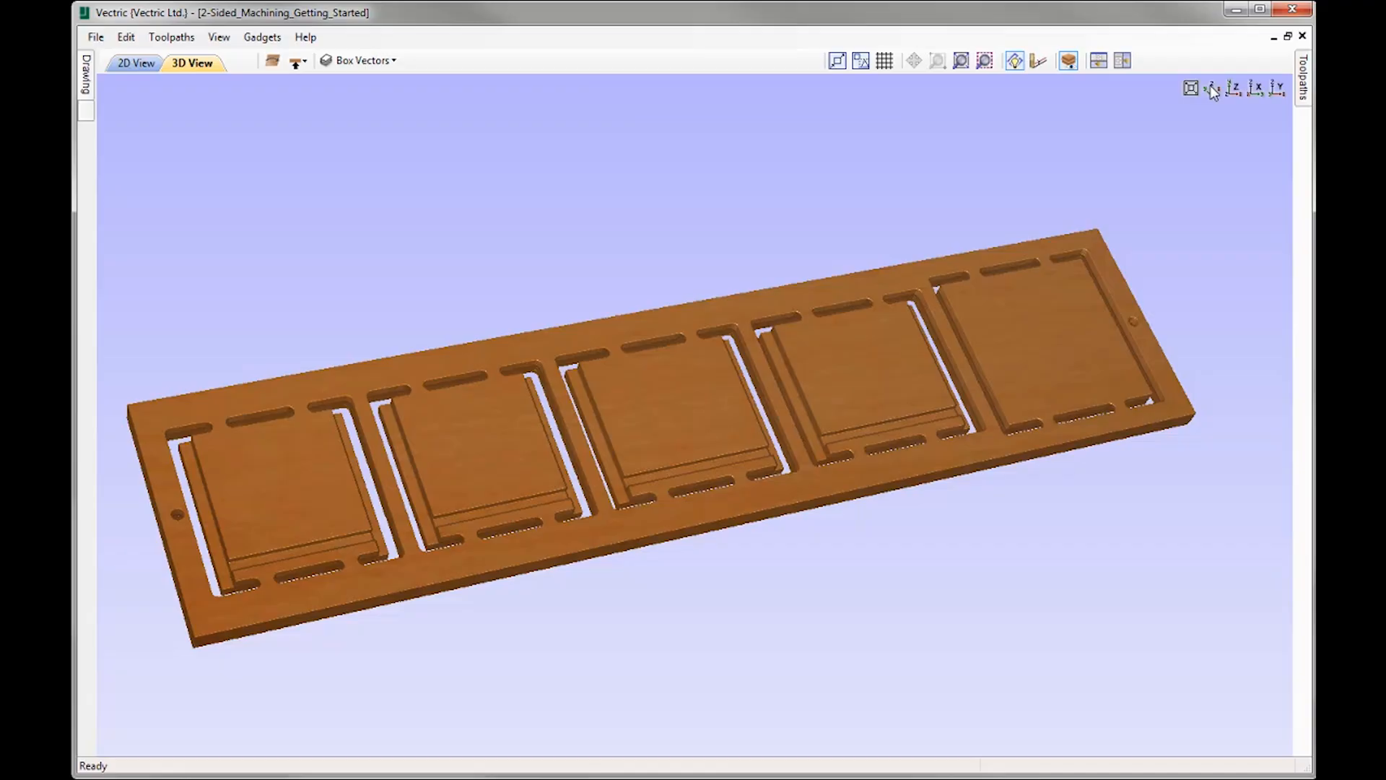
Step: Examine the top and bottom faces of the two-sided box panel sample in the isometric 3D view
left_click(1210, 86)
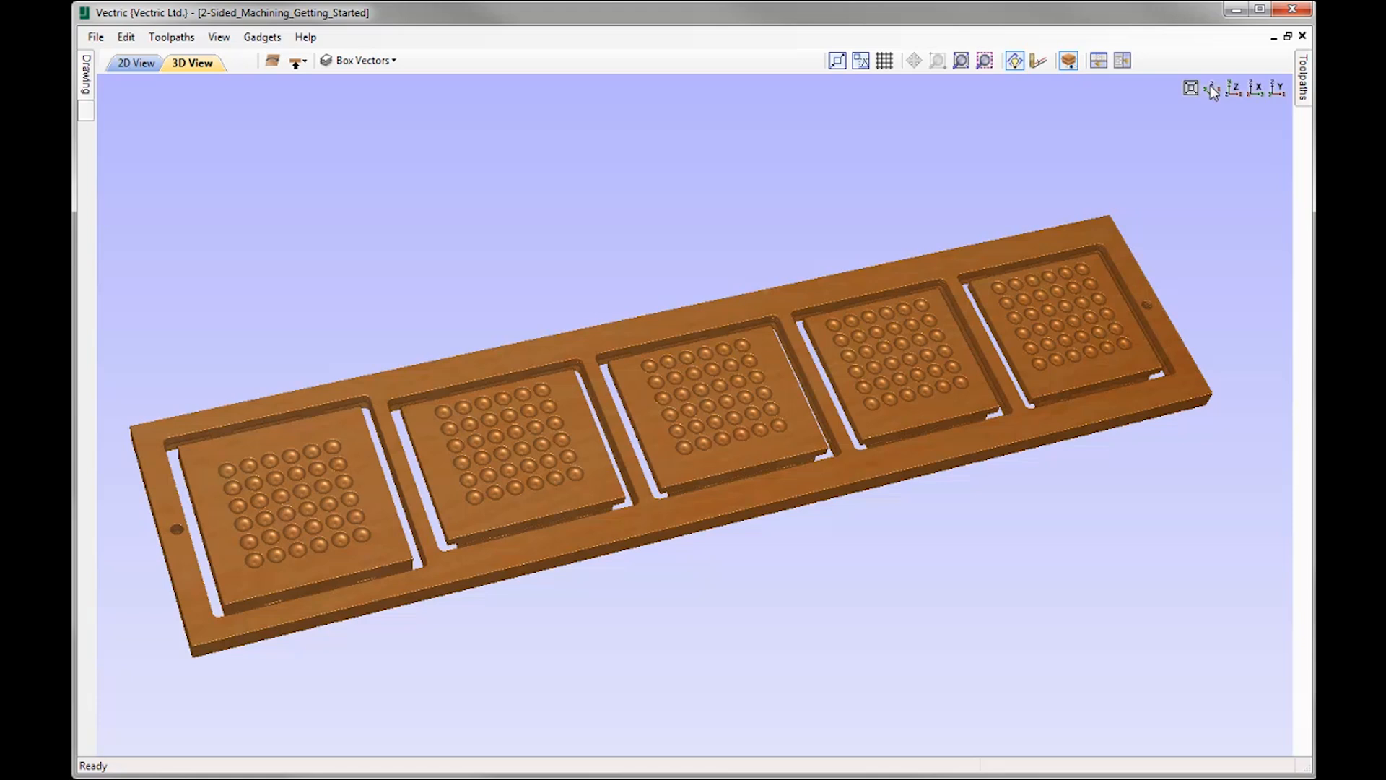
left_click(1213, 88)
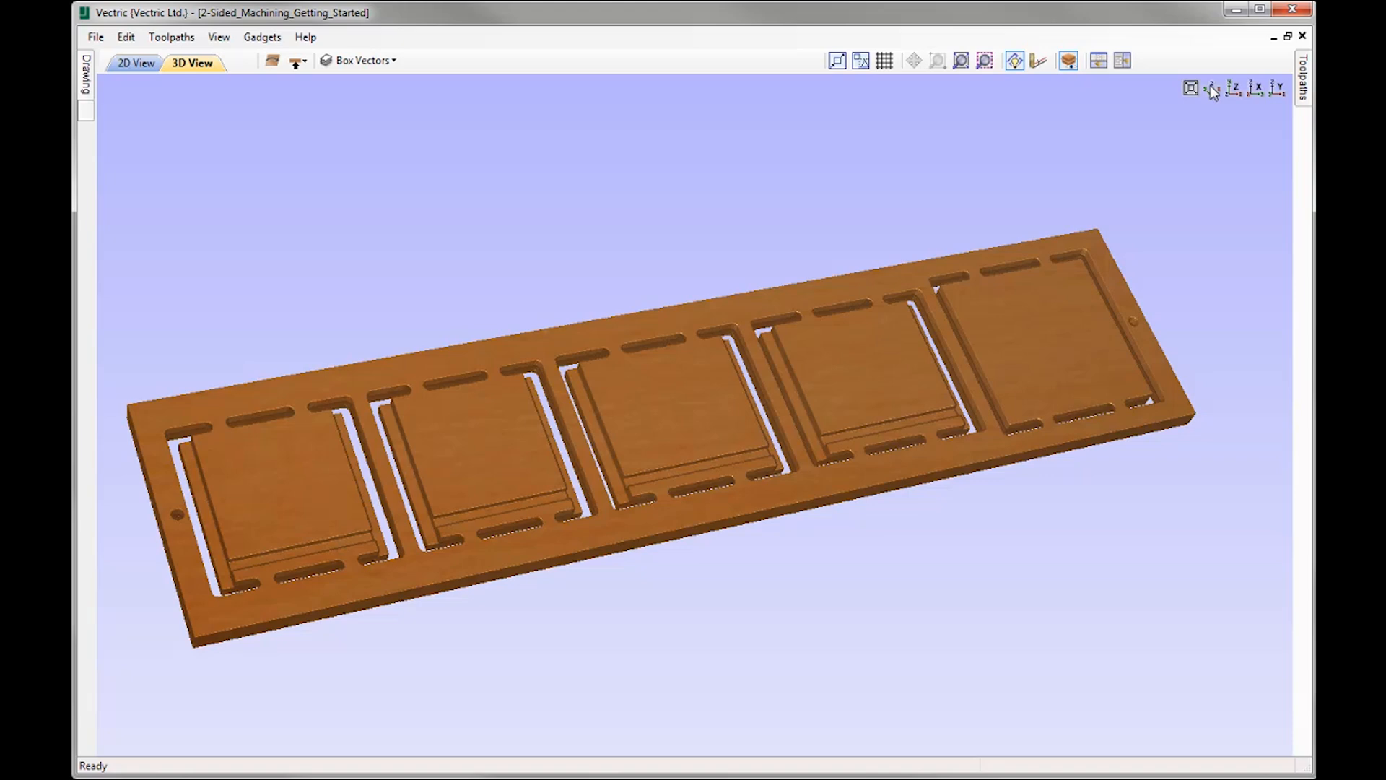
left_click(1213, 88)
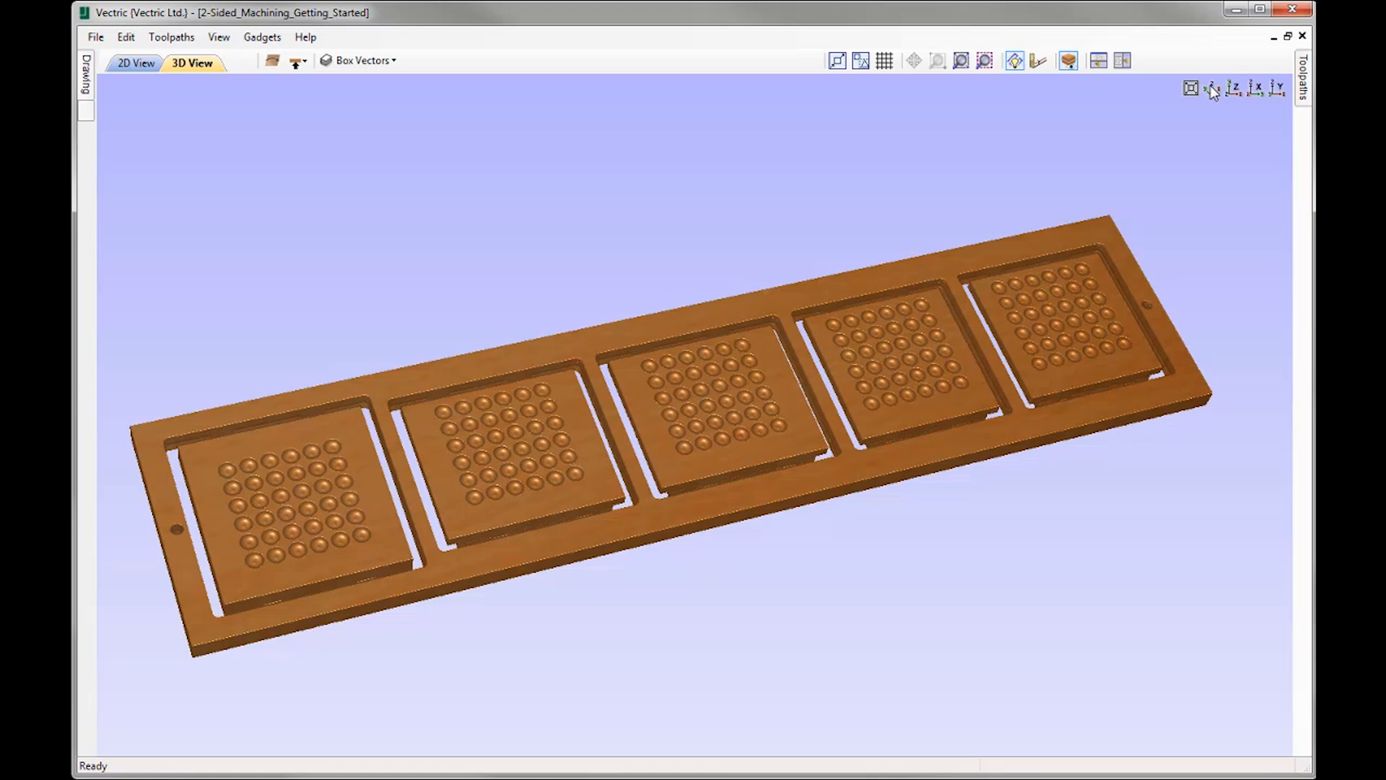
left_click(1213, 89)
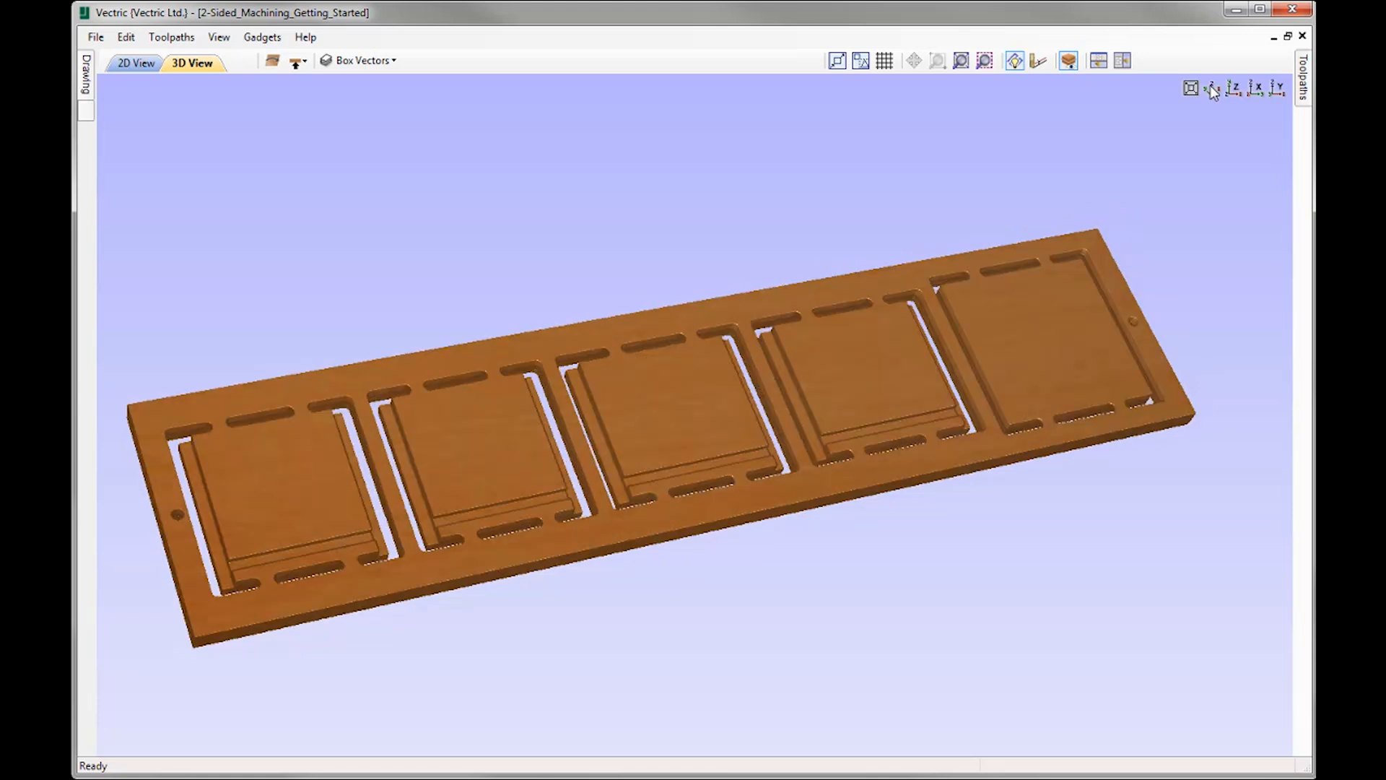
left_click(1212, 89)
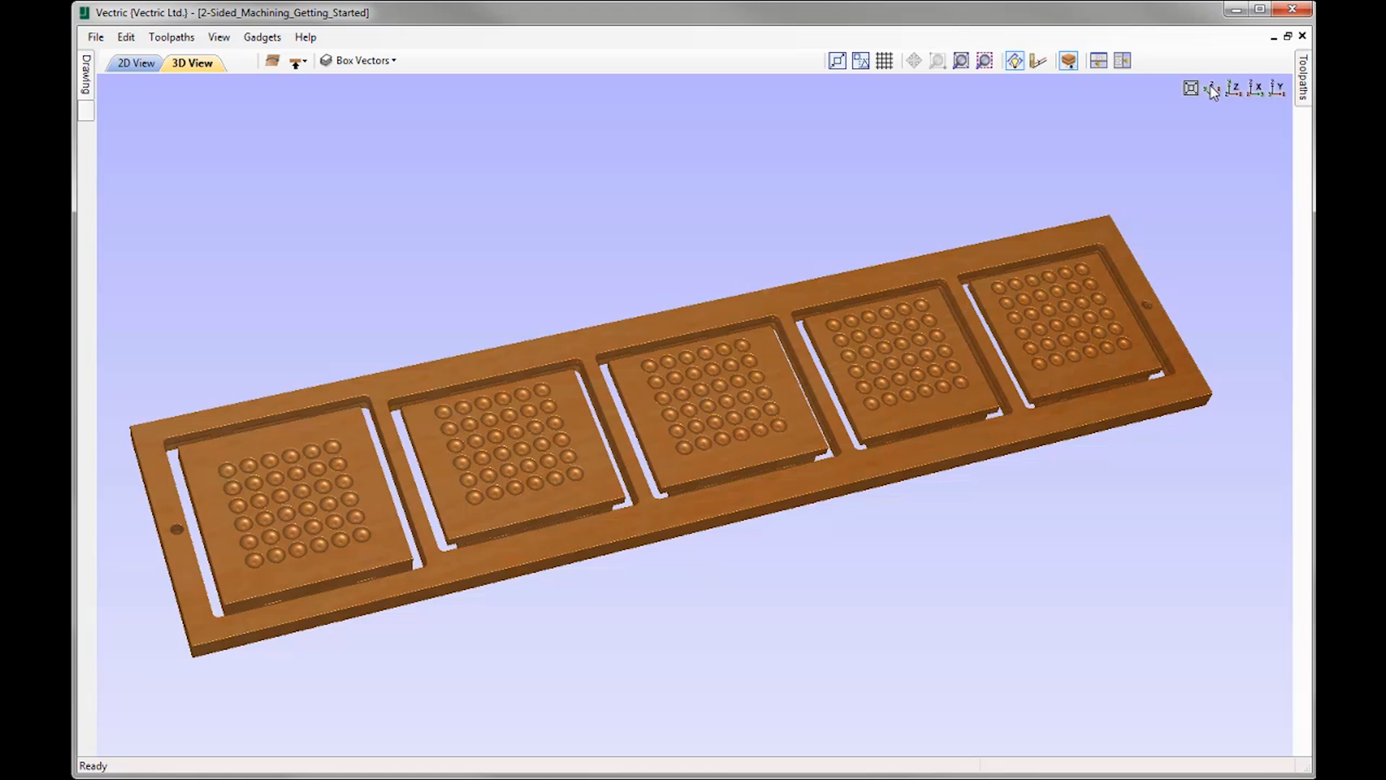
left_click(1213, 89)
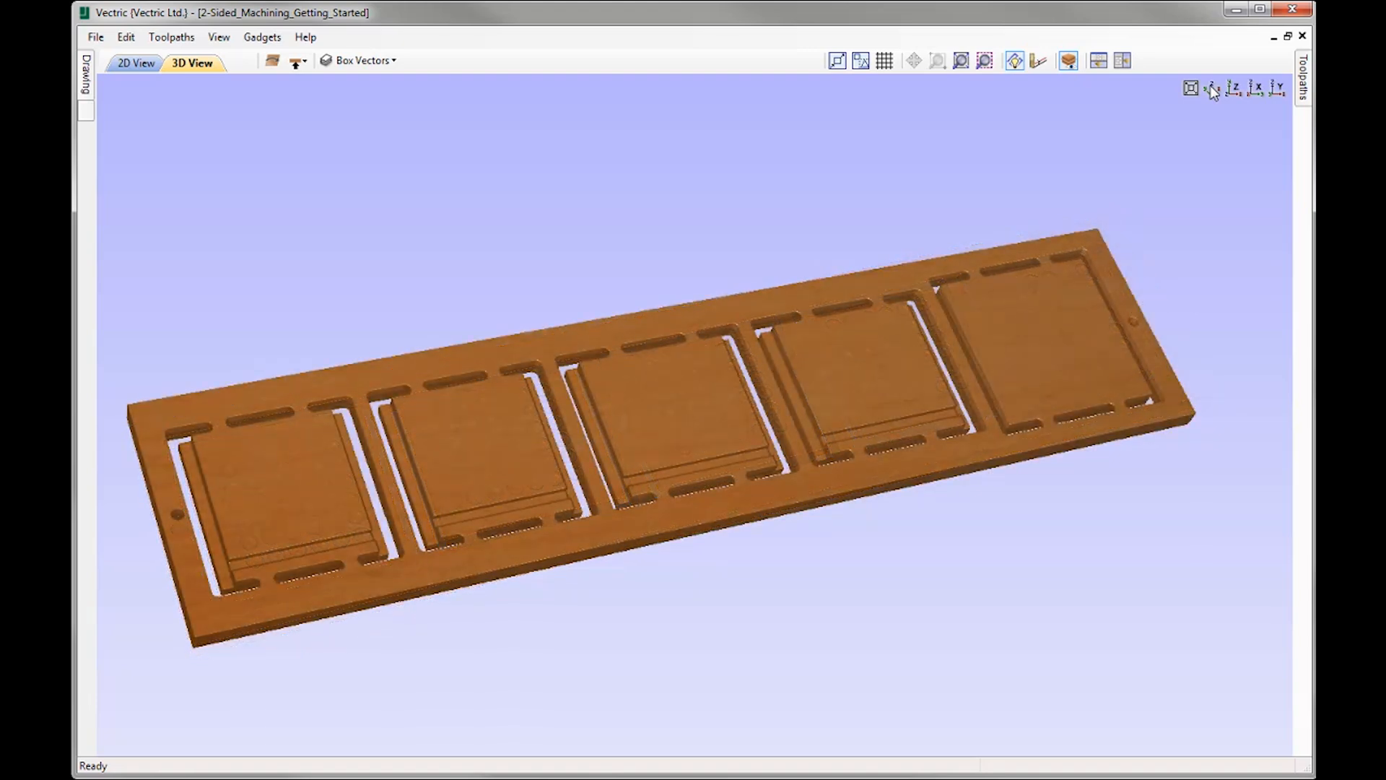
left_click(1212, 89)
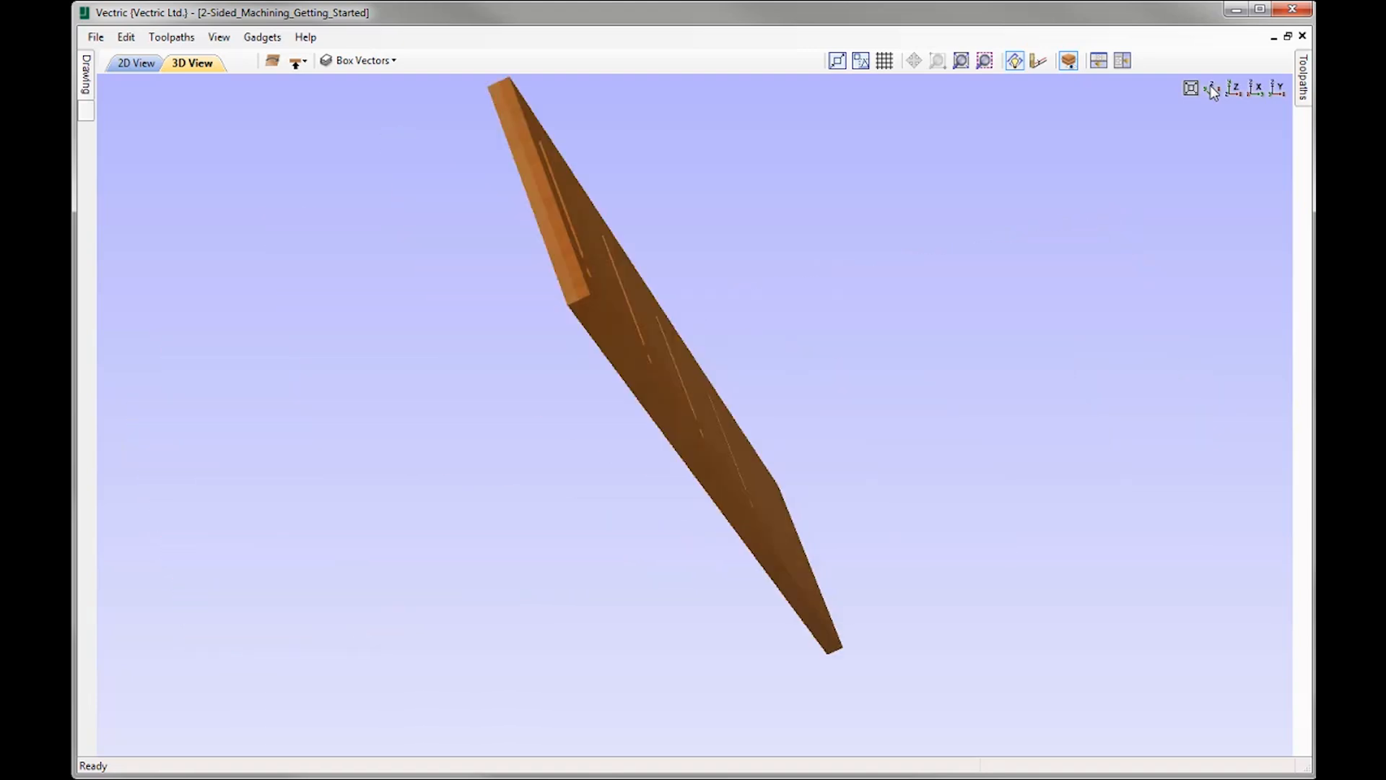
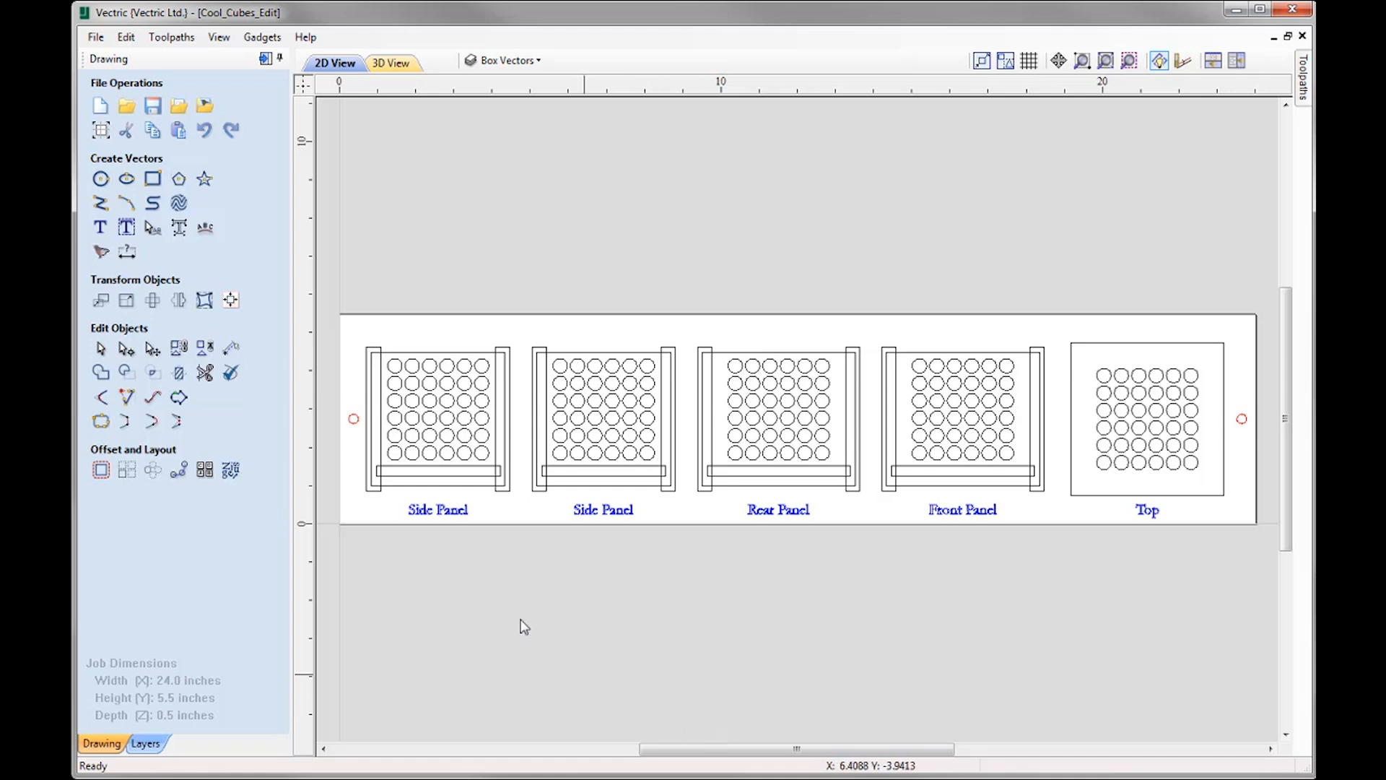
Step: Check the two dowel circles at the board's ends and set the job to double sided with Zero off same side
left_click(355, 425)
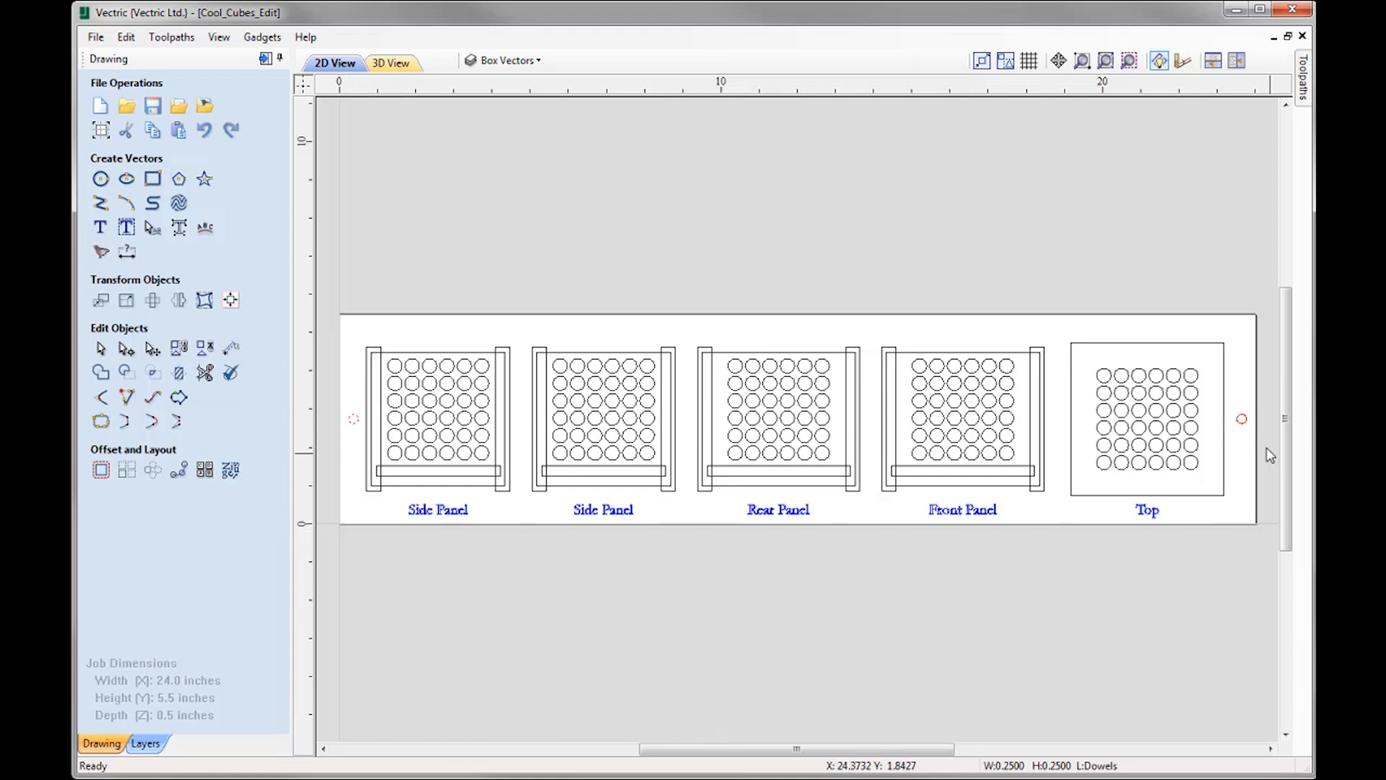
left_click(1242, 419)
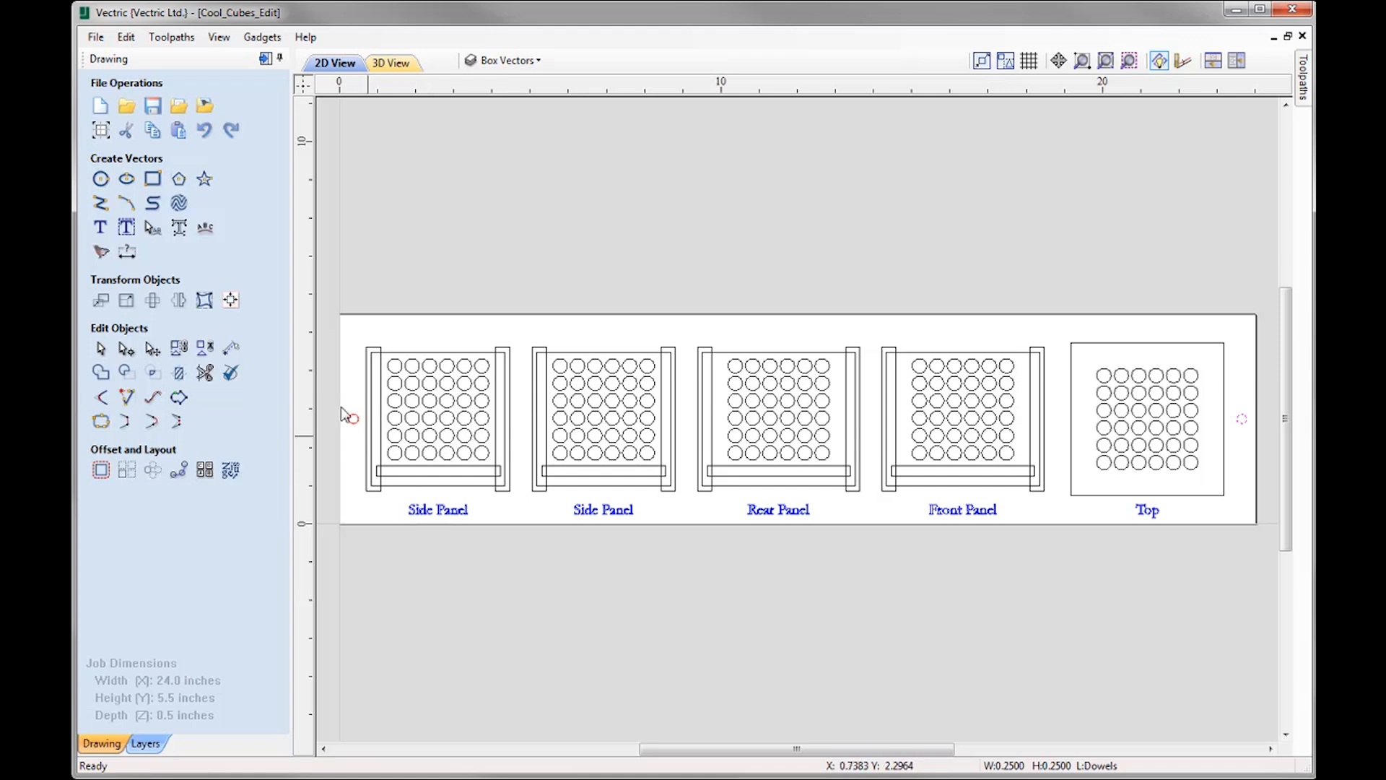
left_click(101, 131)
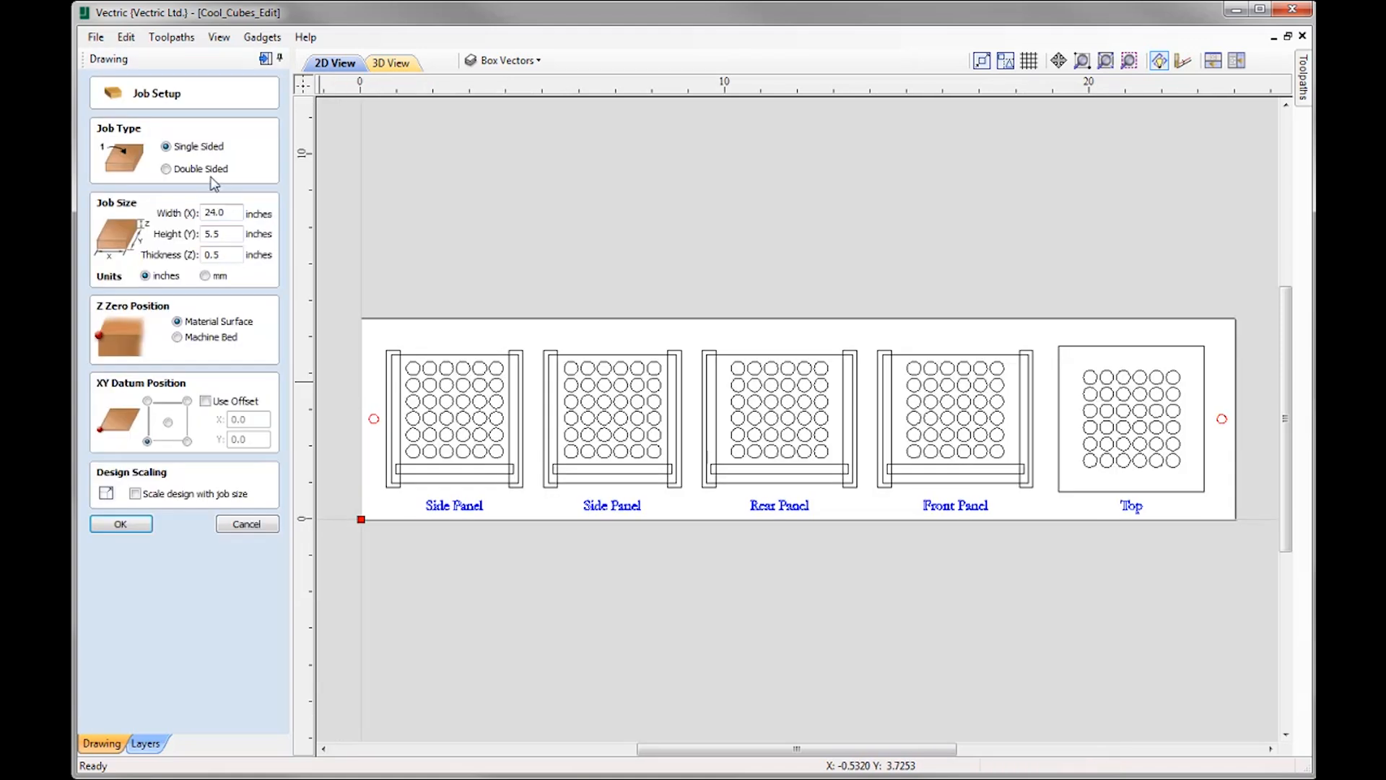
left_click(167, 169)
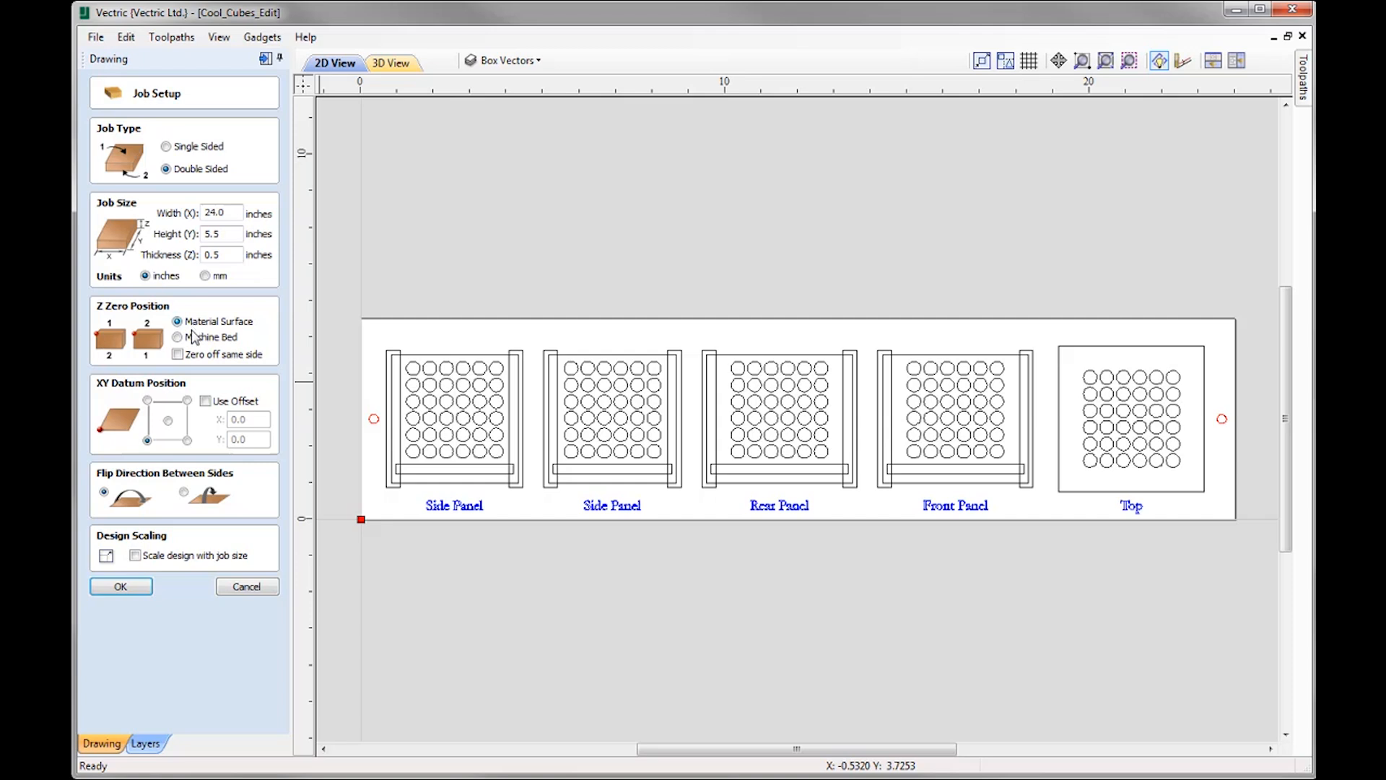
left_click(181, 354)
left_click(122, 588)
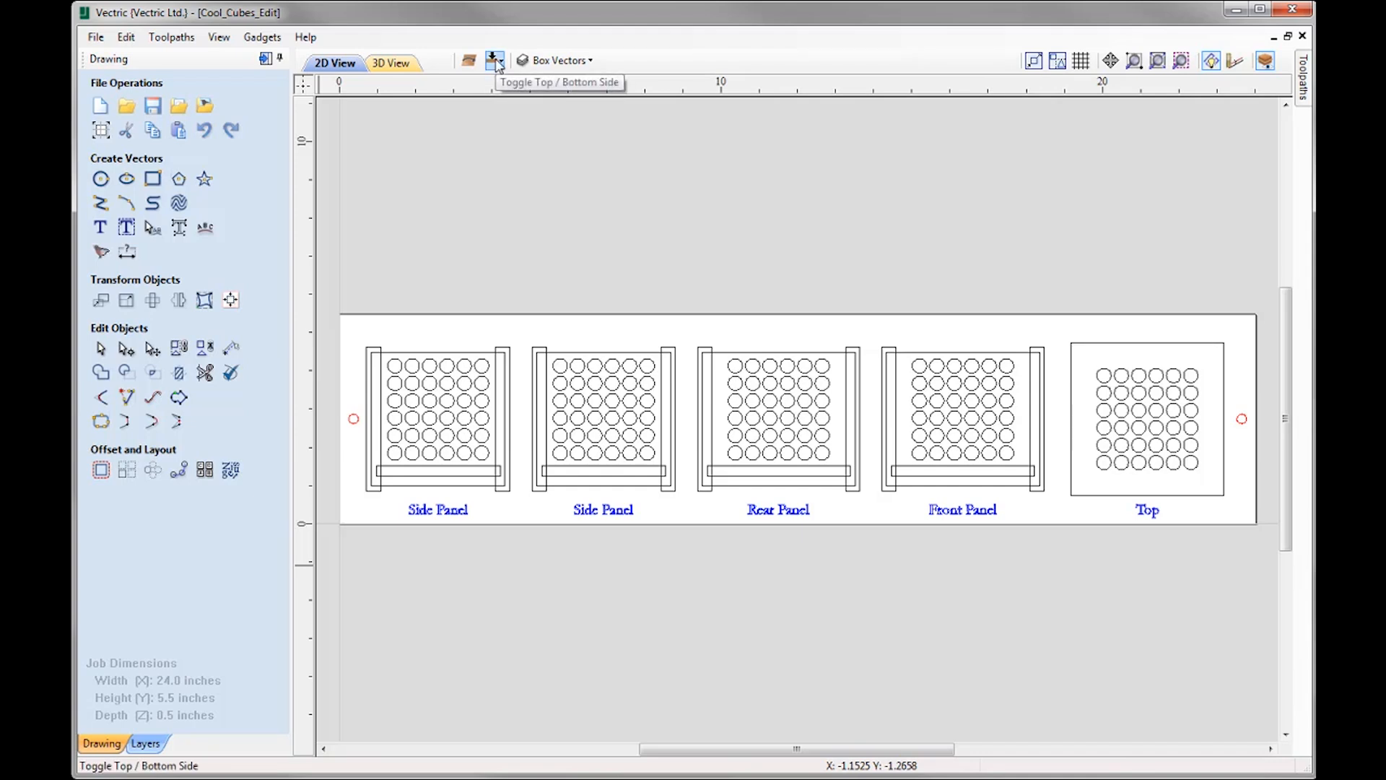
Step: Switch the 2D view to the board's bottom side and hide the vectors belonging to the opposite side
left_click(494, 62)
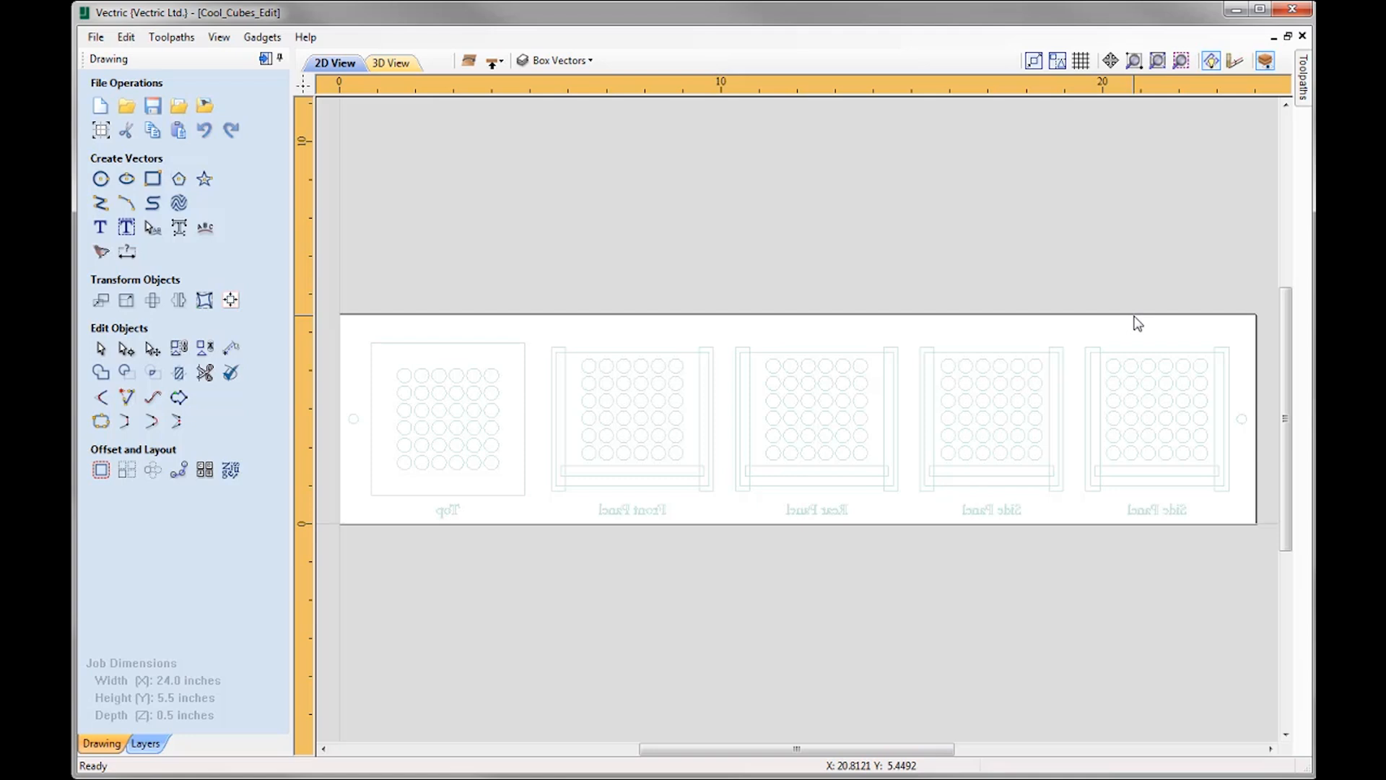
left_click(1269, 64)
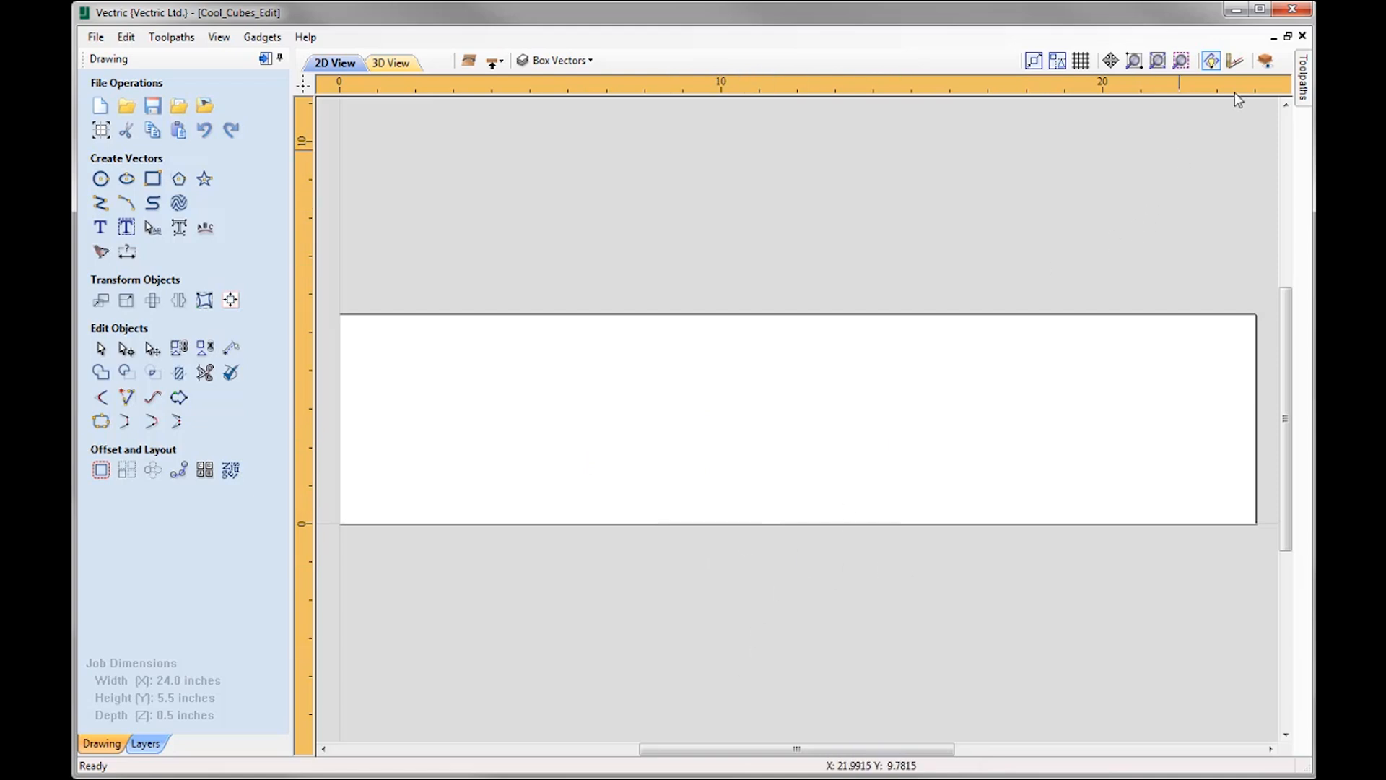
Step: Show the opposite side's vectors in the 2D view of the board's bottom side
left_click(1264, 62)
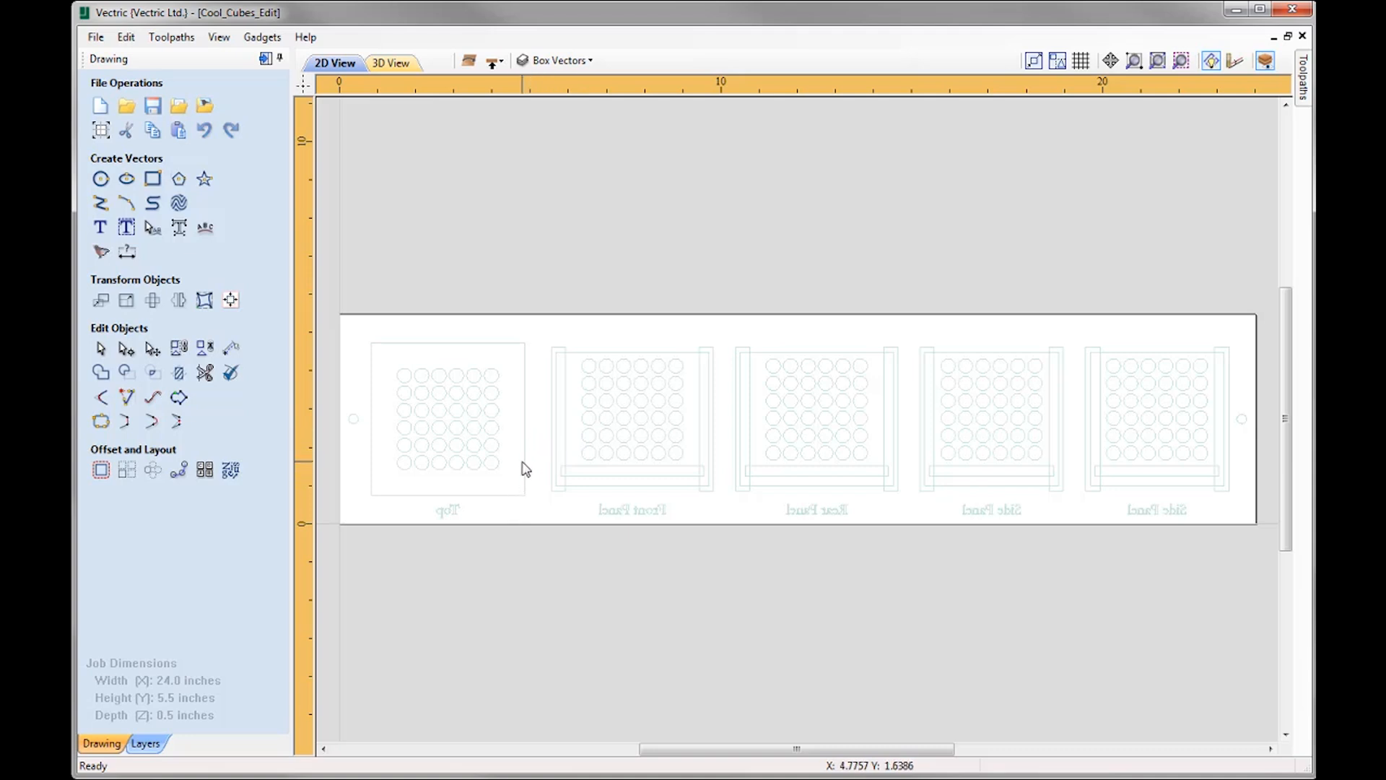
Step: Trace a 4.0 by 4.0 inch rectangle over the Top panel outline and a 0.38 by 3.76 inch one over the Rear Panel's left strip
left_click(153, 180)
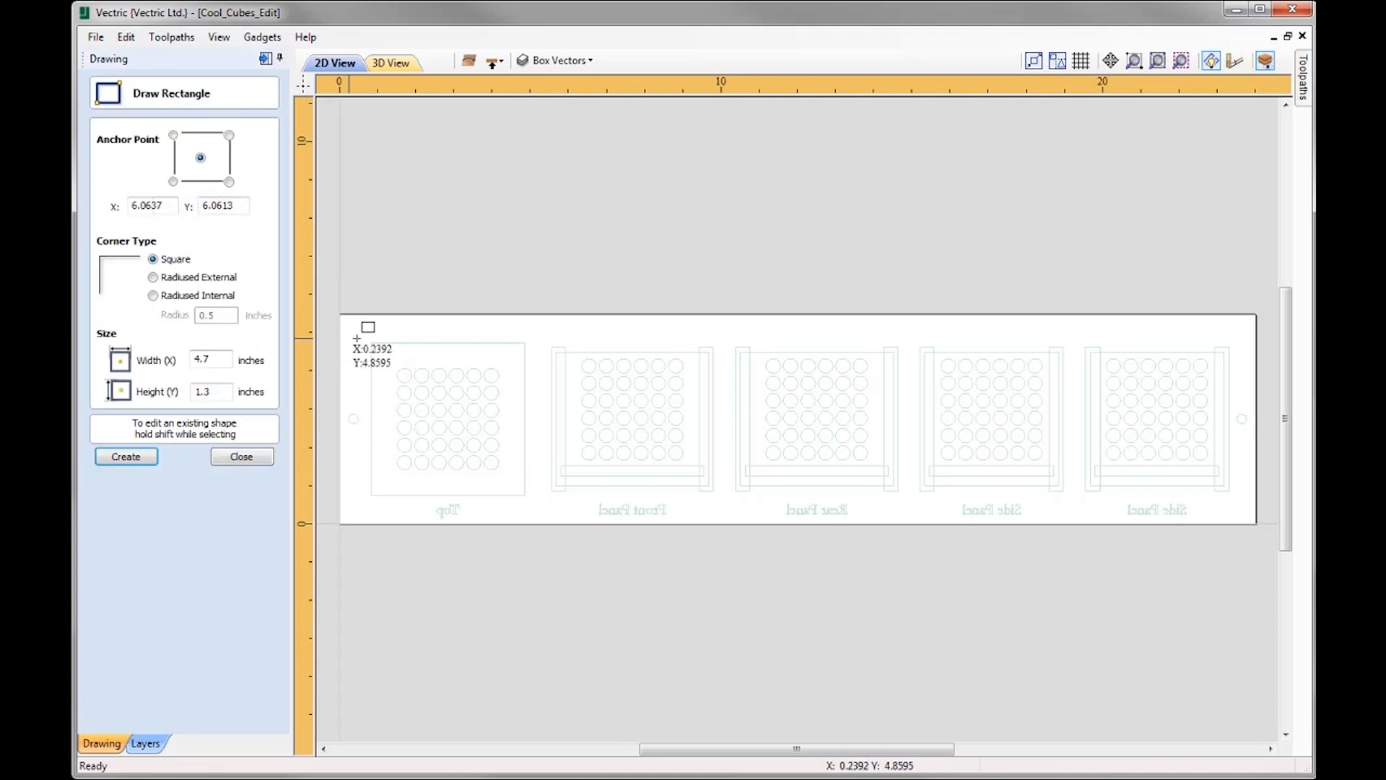
left_click_drag(371, 347, 524, 498)
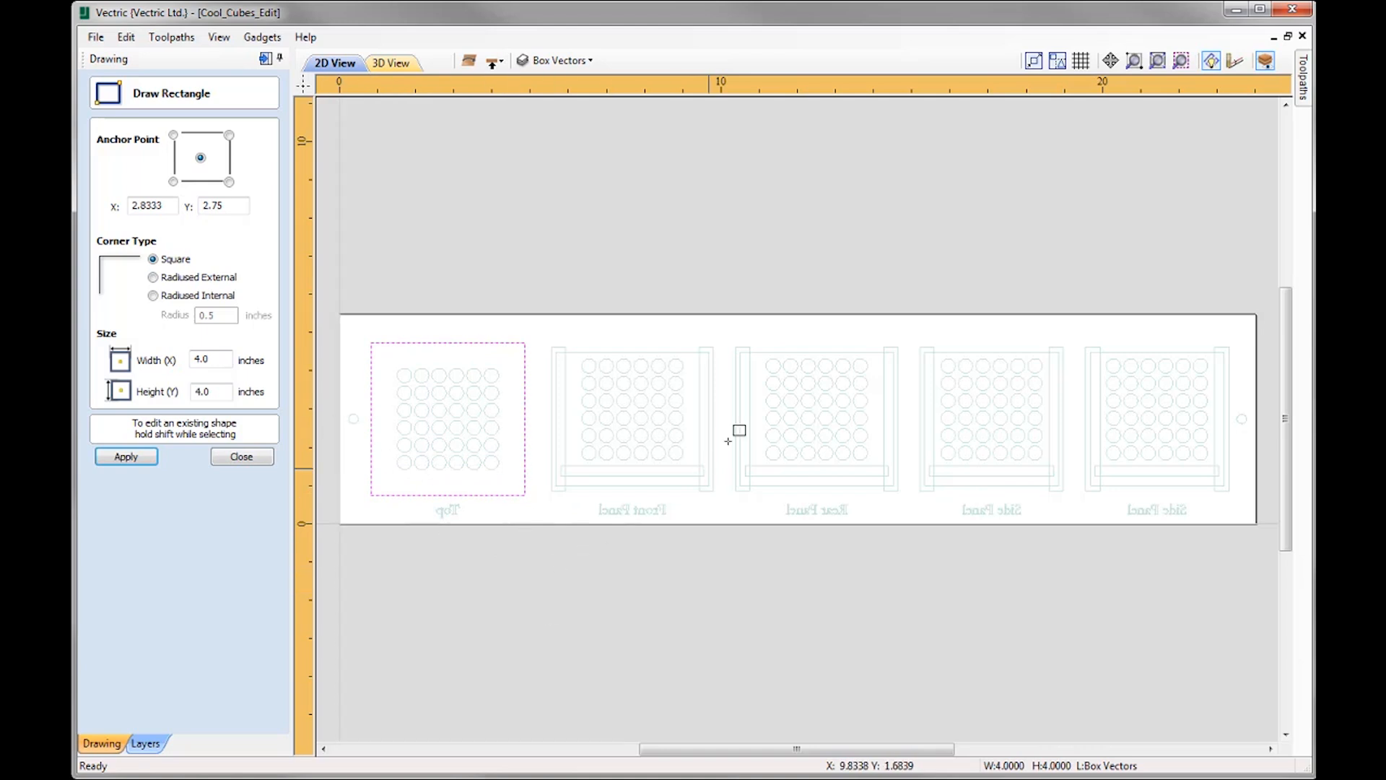
left_click_drag(736, 347, 749, 492)
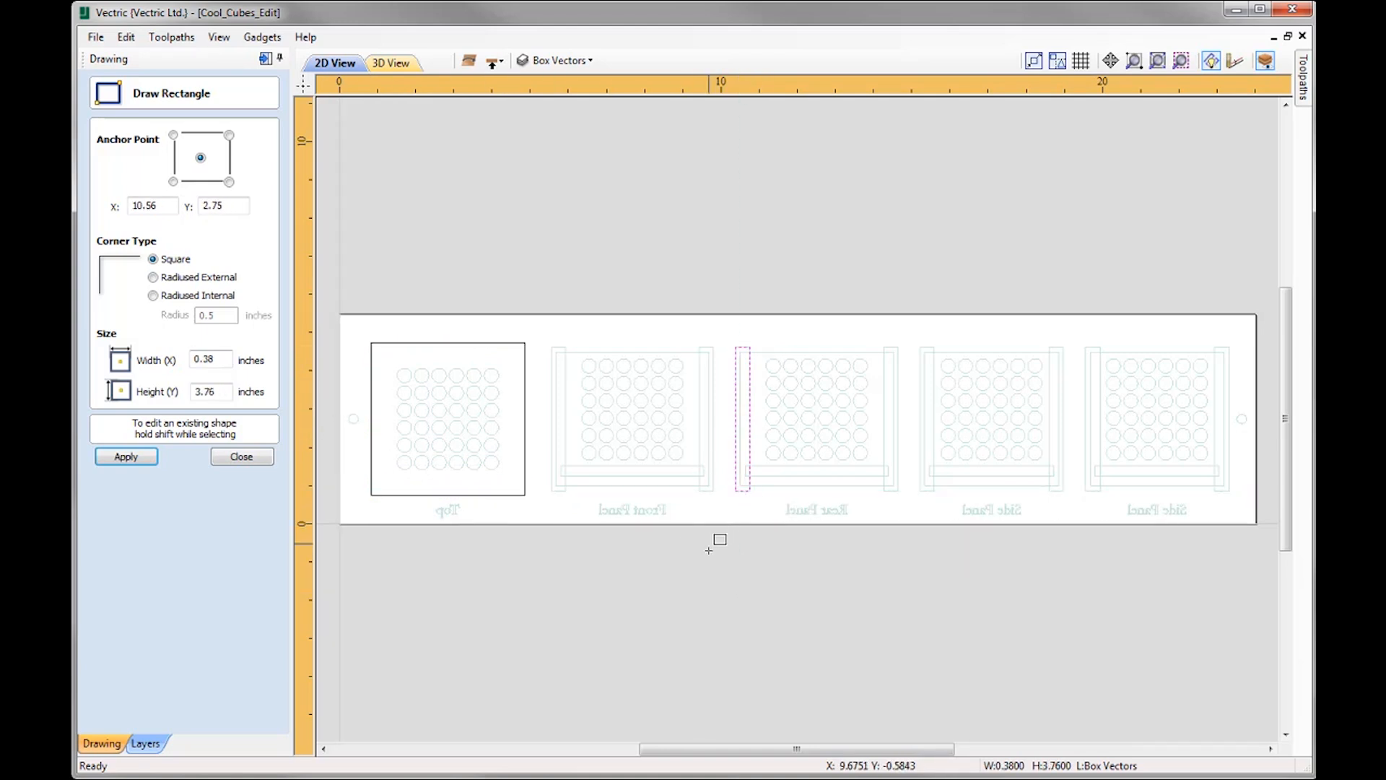
key("Escape")
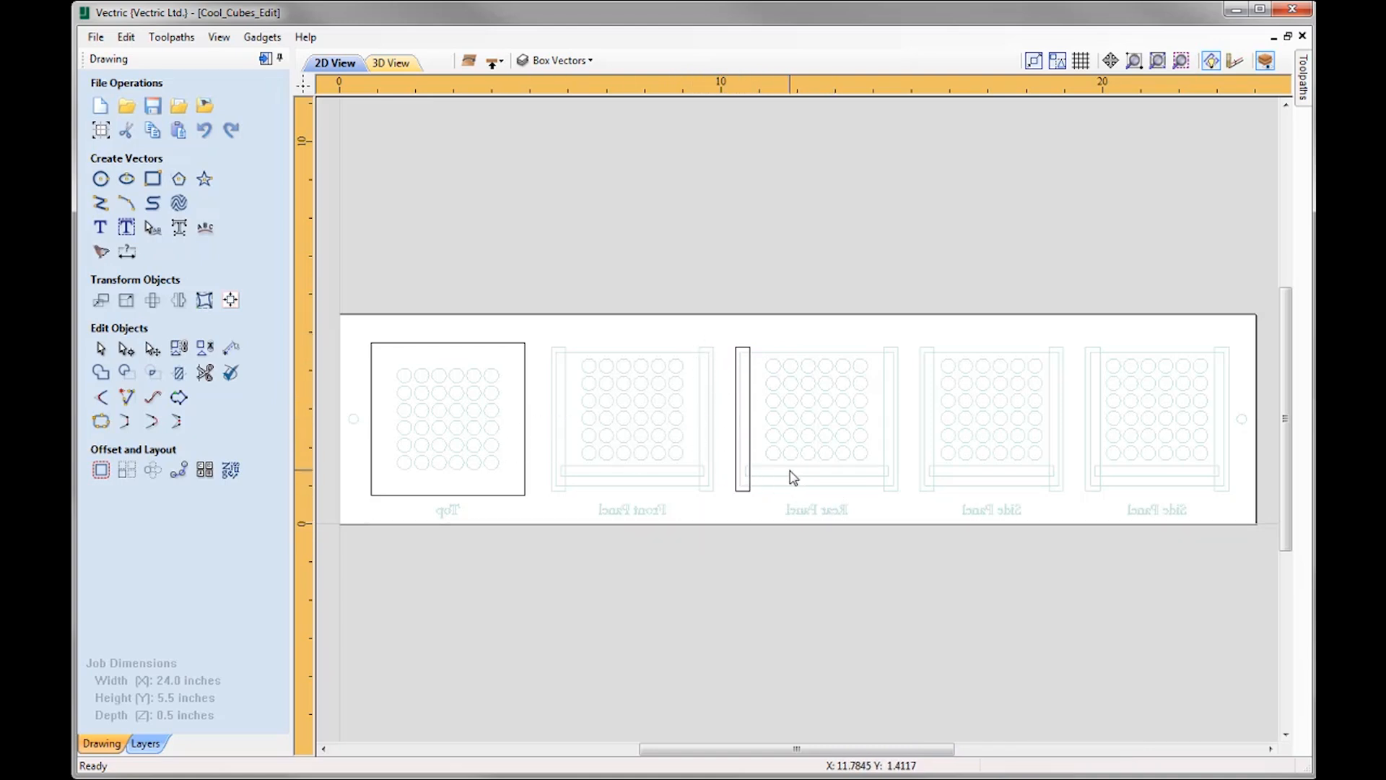
Step: Delete the two rectangles traced over the Top panel outline and the Rear Panel strip
left_click(745, 367)
left_click(517, 458, "shift")
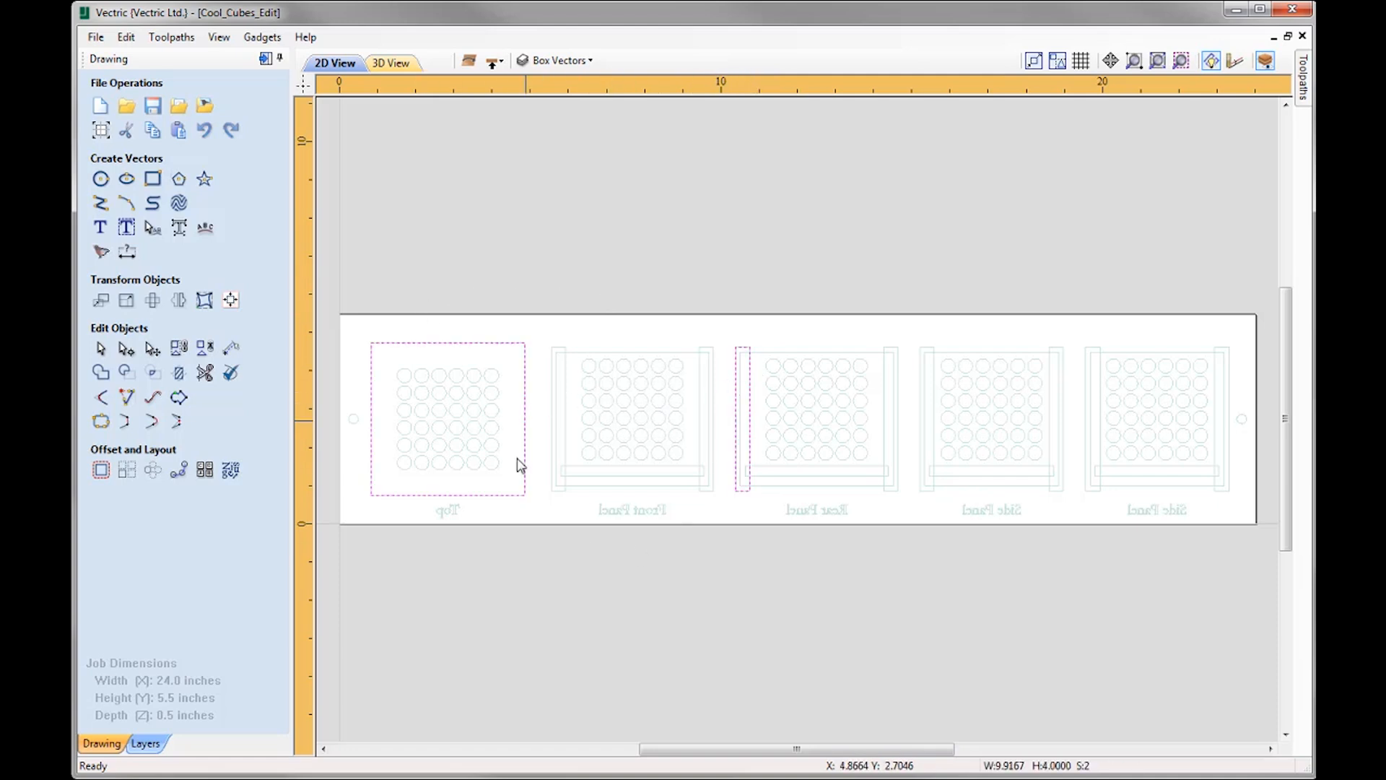
left_click(444, 551)
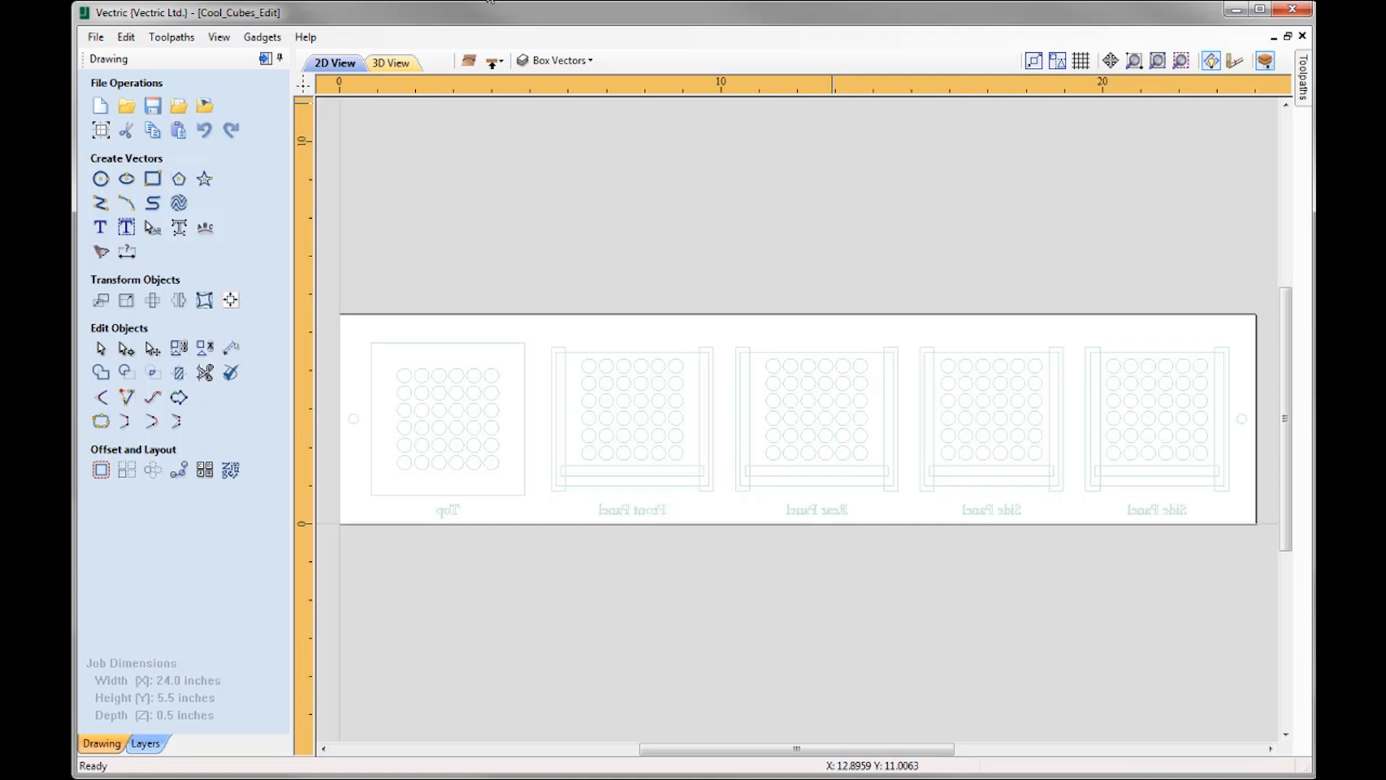
Step: From the board's top side, move the hole patterns and square outlines of all five panels to the other side
left_click(493, 62)
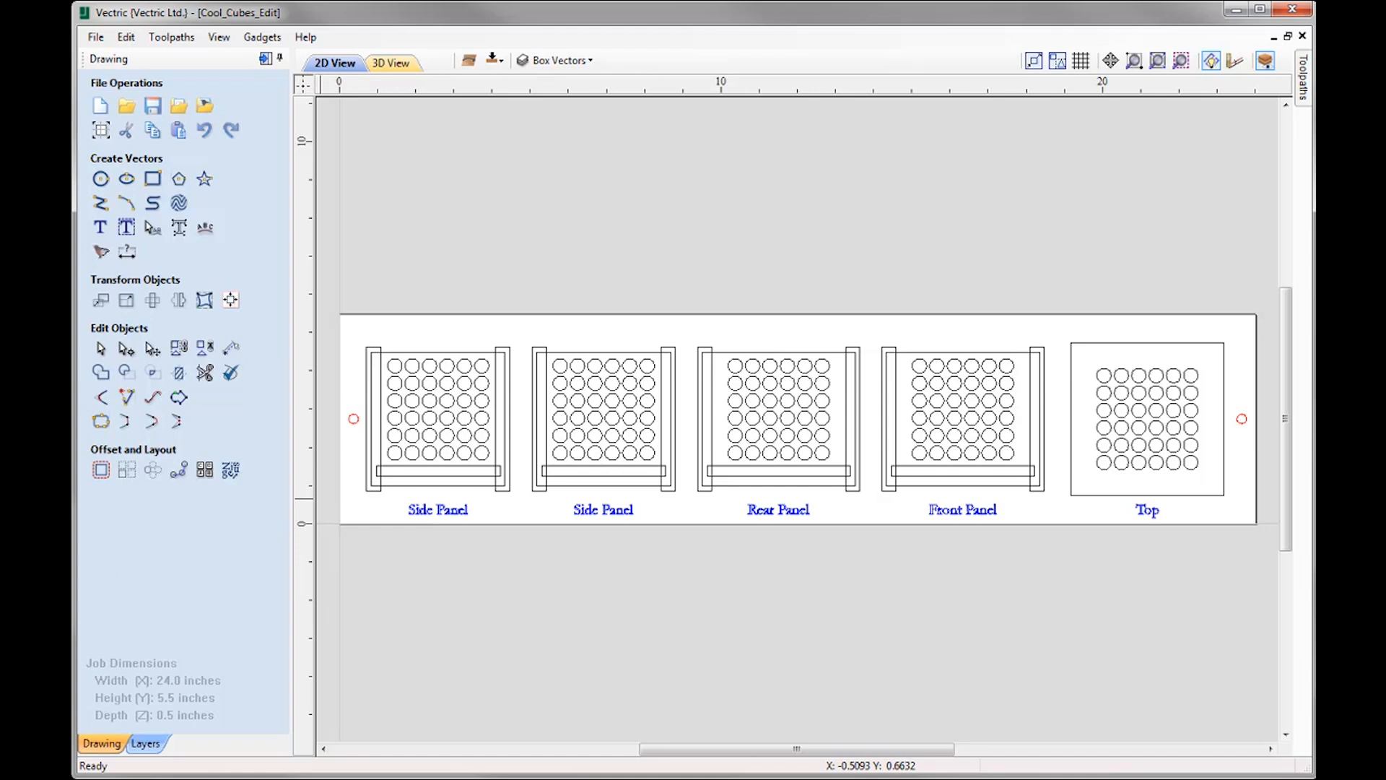
left_click_drag(491, 461, 390, 347)
left_click_drag(640, 438, 566, 338, "shift")
left_click_drag(831, 459, 734, 349, "shift")
left_click_drag(1028, 462, 911, 343, "shift")
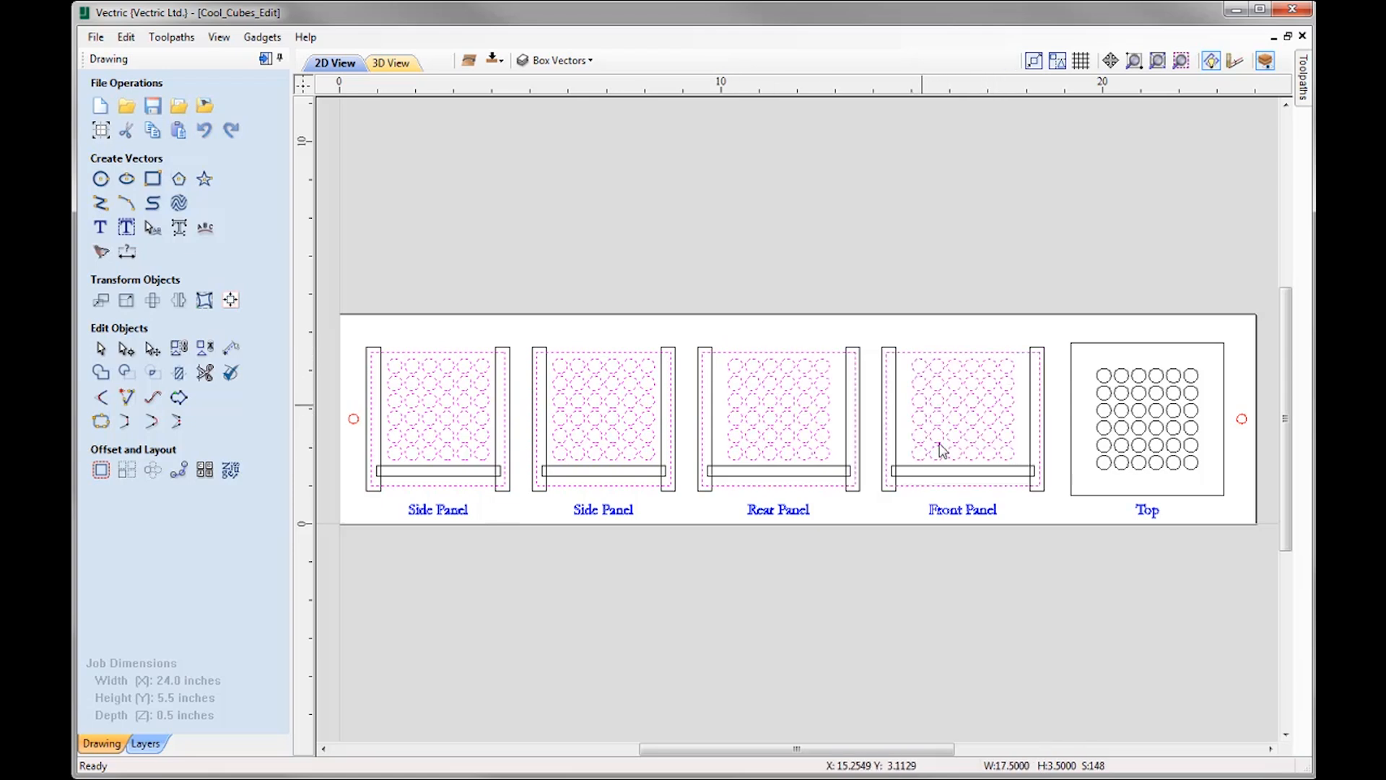
left_click_drag(1204, 478, 1085, 347, "shift")
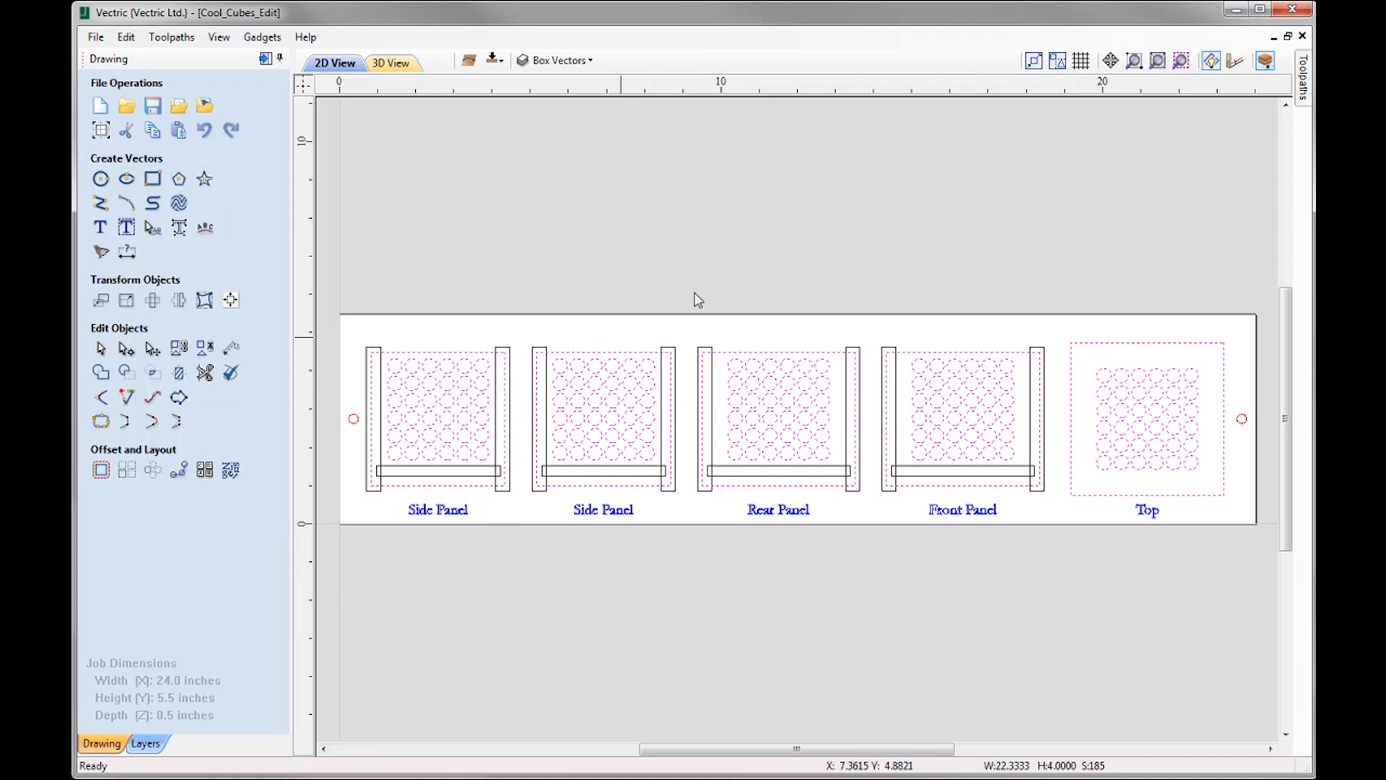
right_click(626, 359)
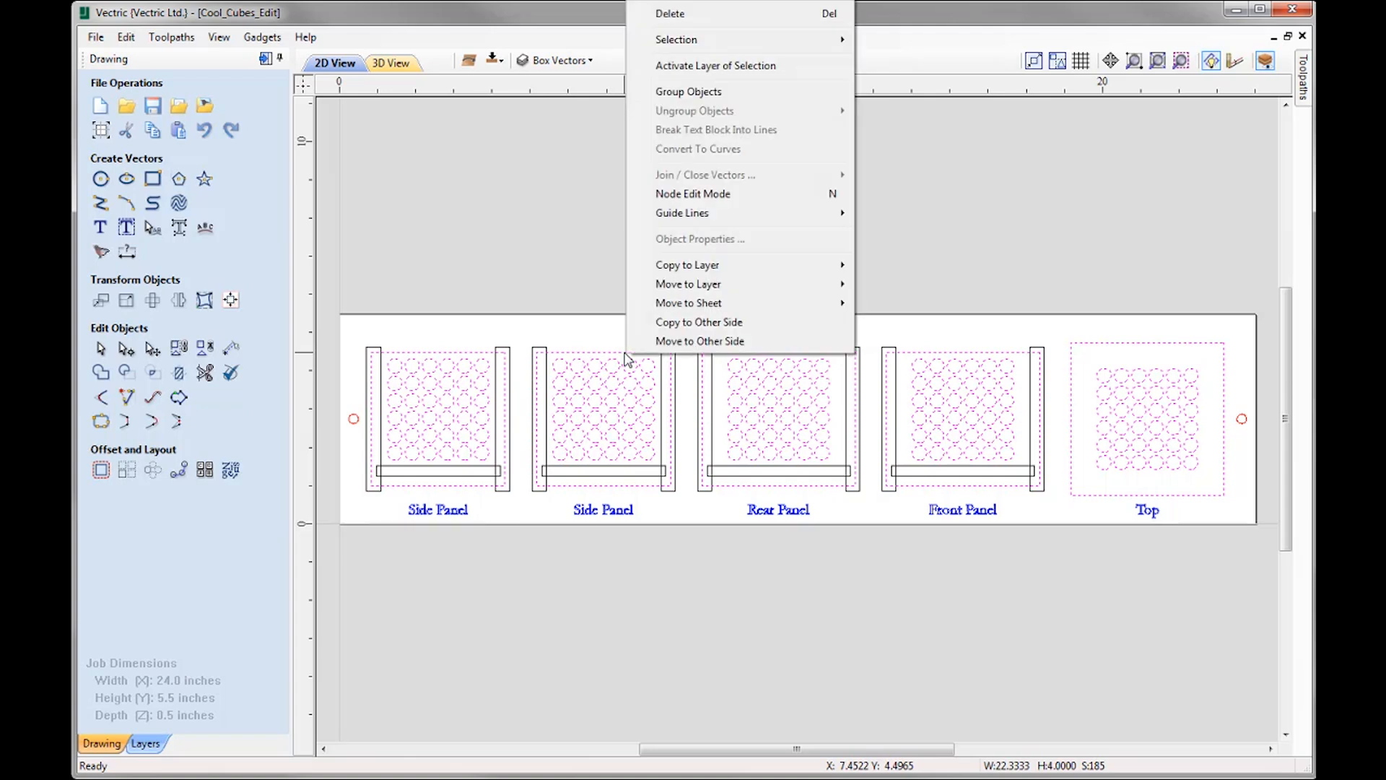
left_click(709, 342)
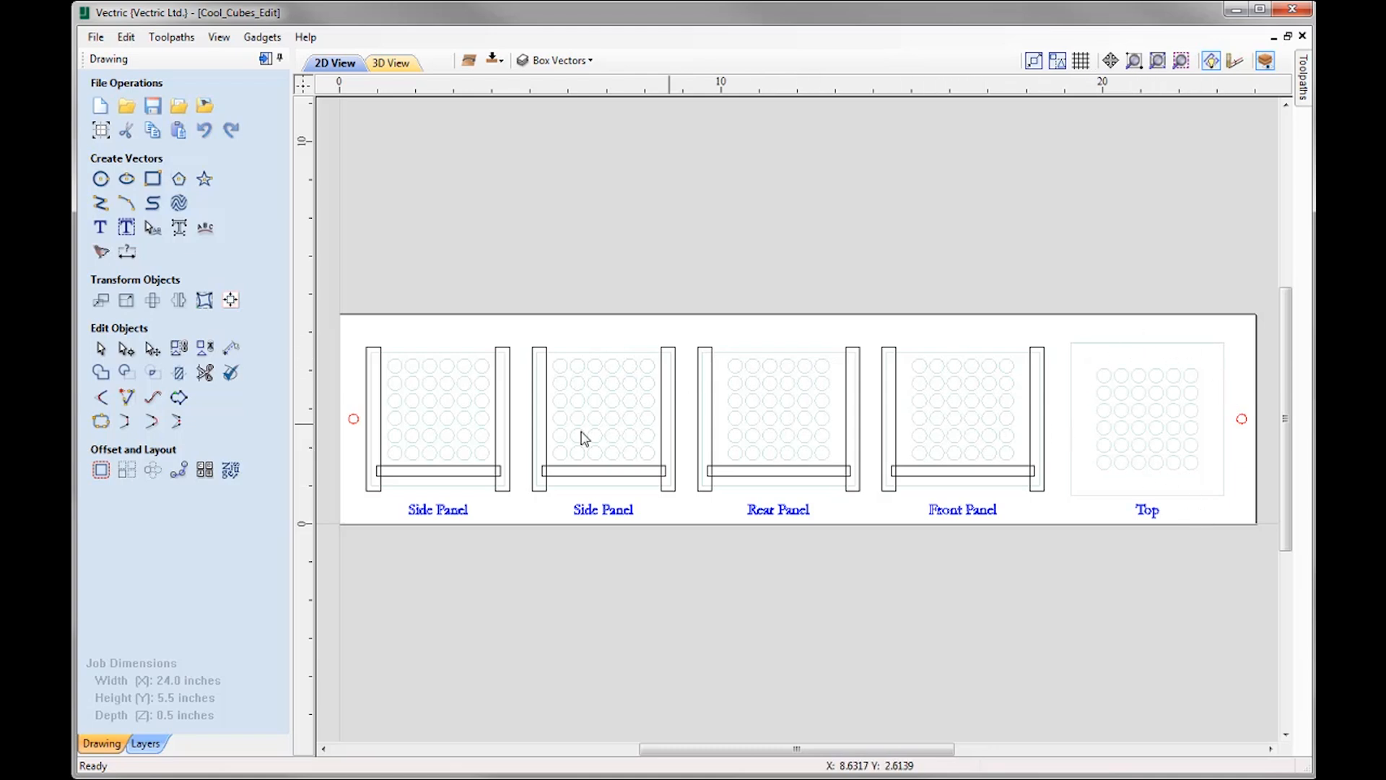
Step: Compare the board's two sides, checking the joint strips and the two dowel circles left on the top side
left_click(495, 63)
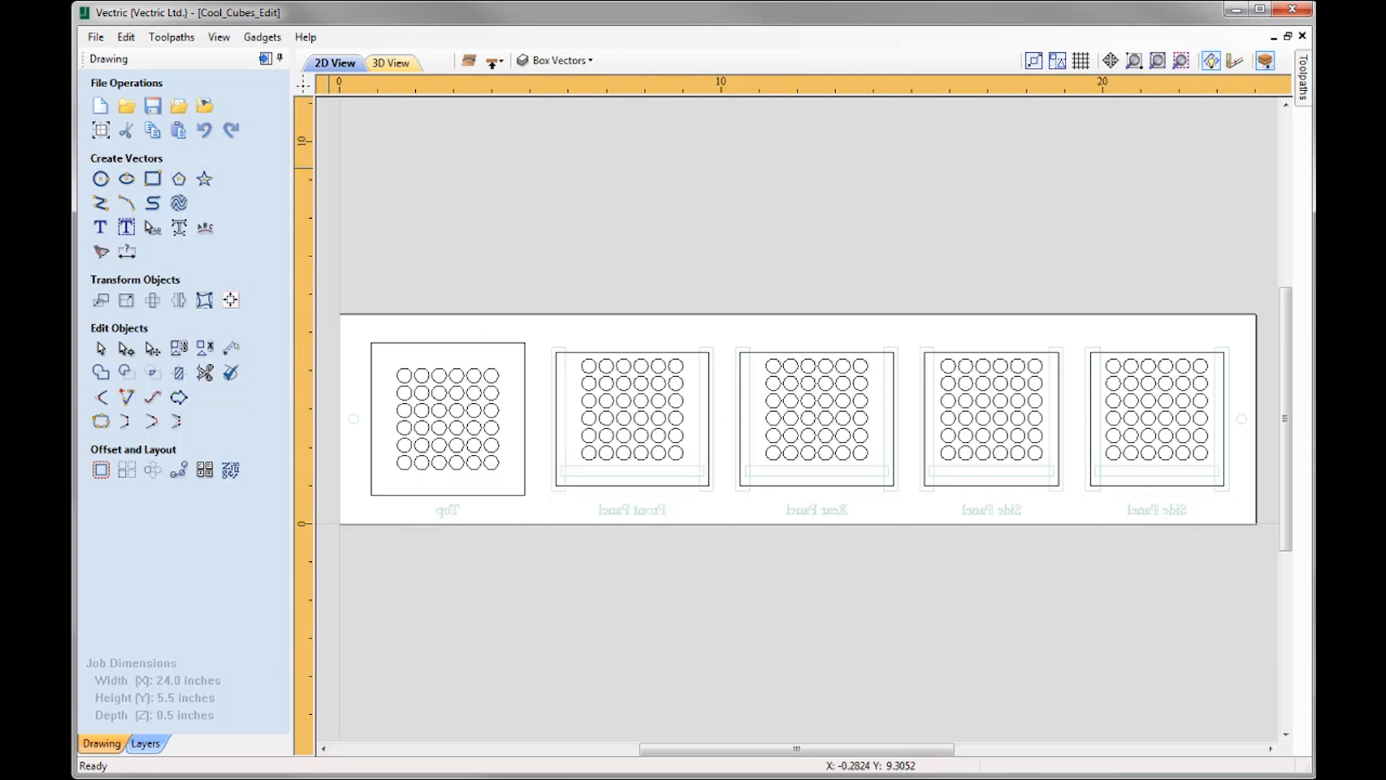
left_click(494, 62)
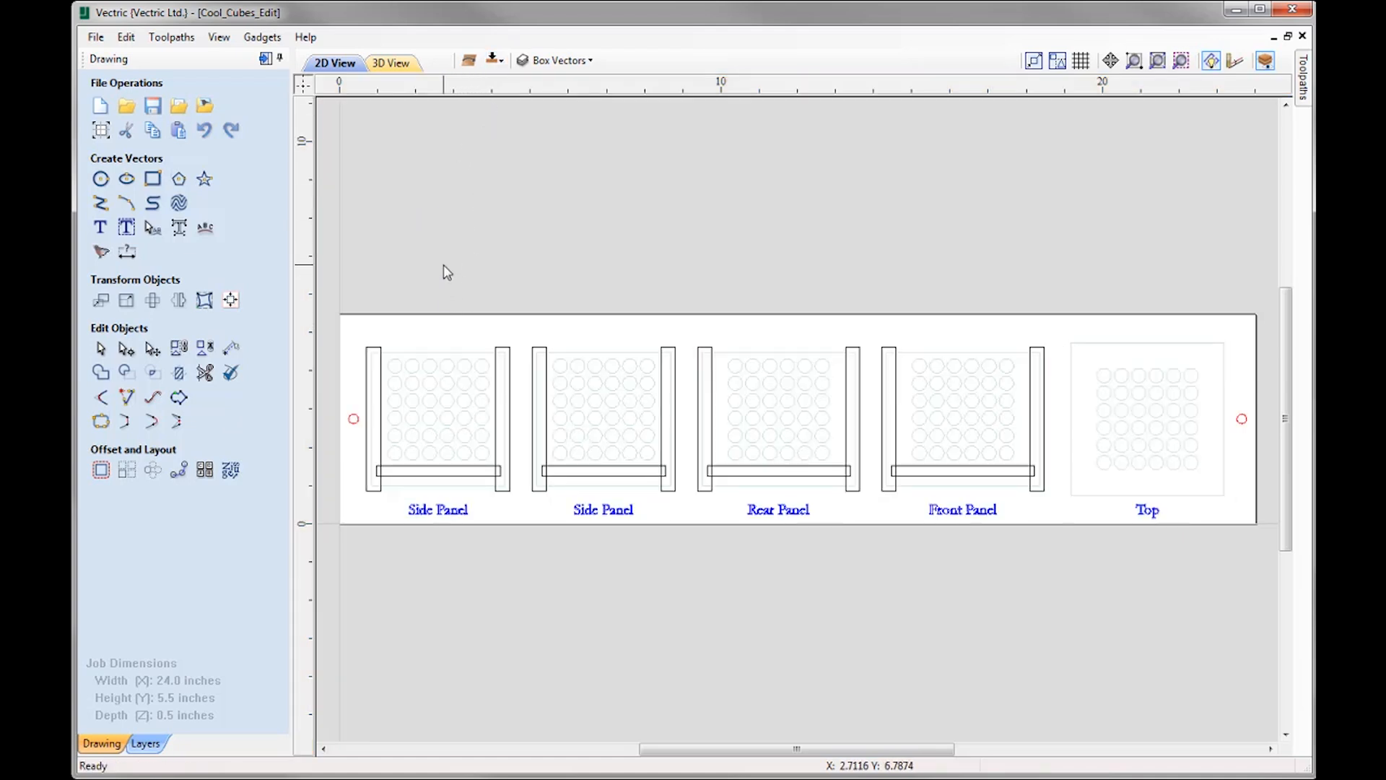
left_click_drag(1069, 489, 363, 433)
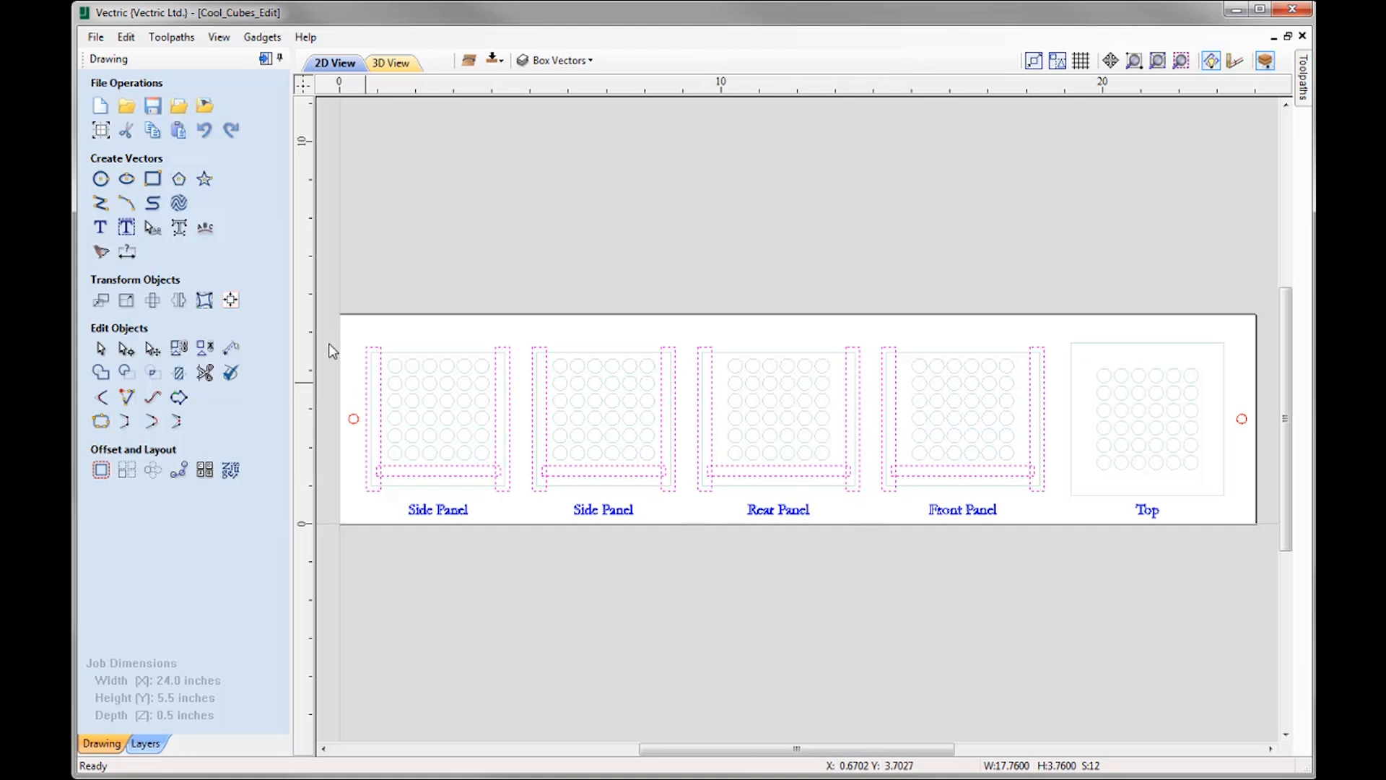
left_click(354, 420)
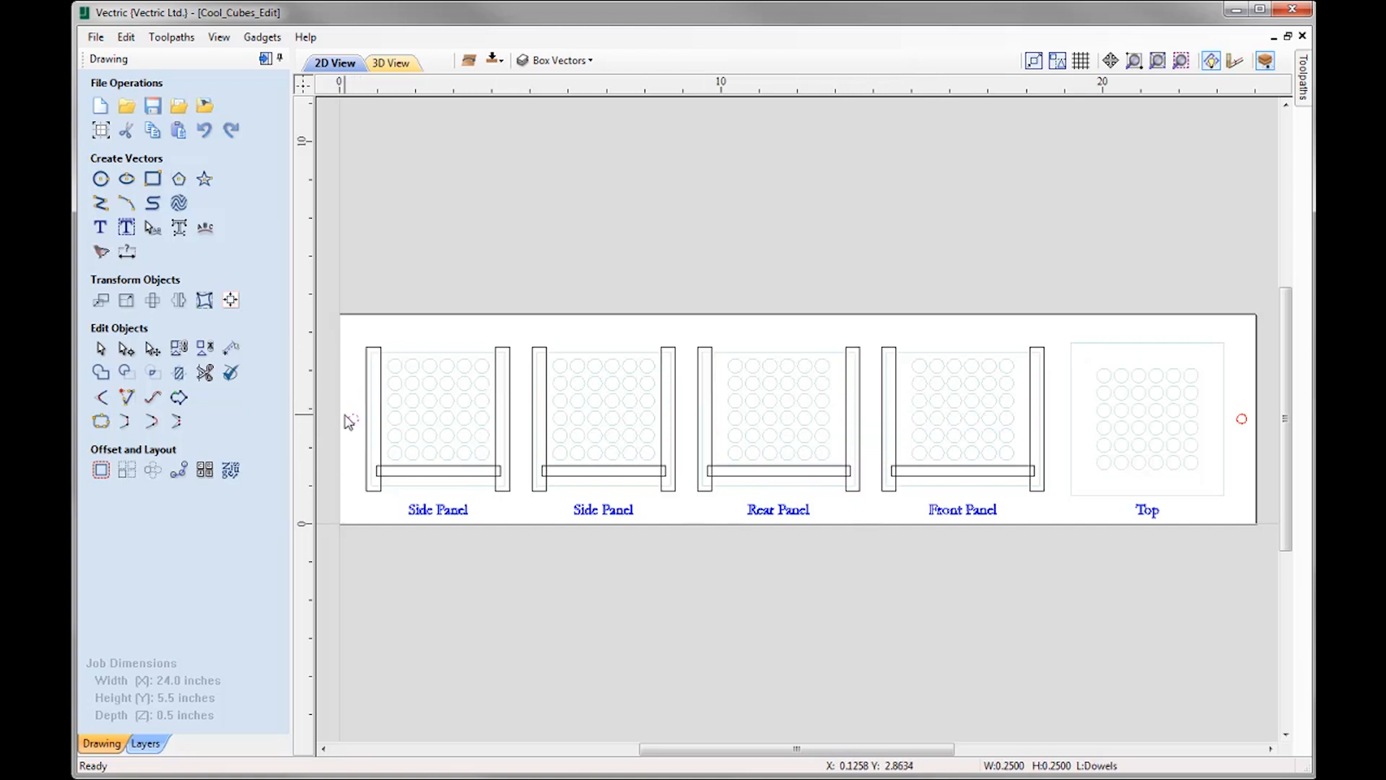
left_click(1242, 422, "shift")
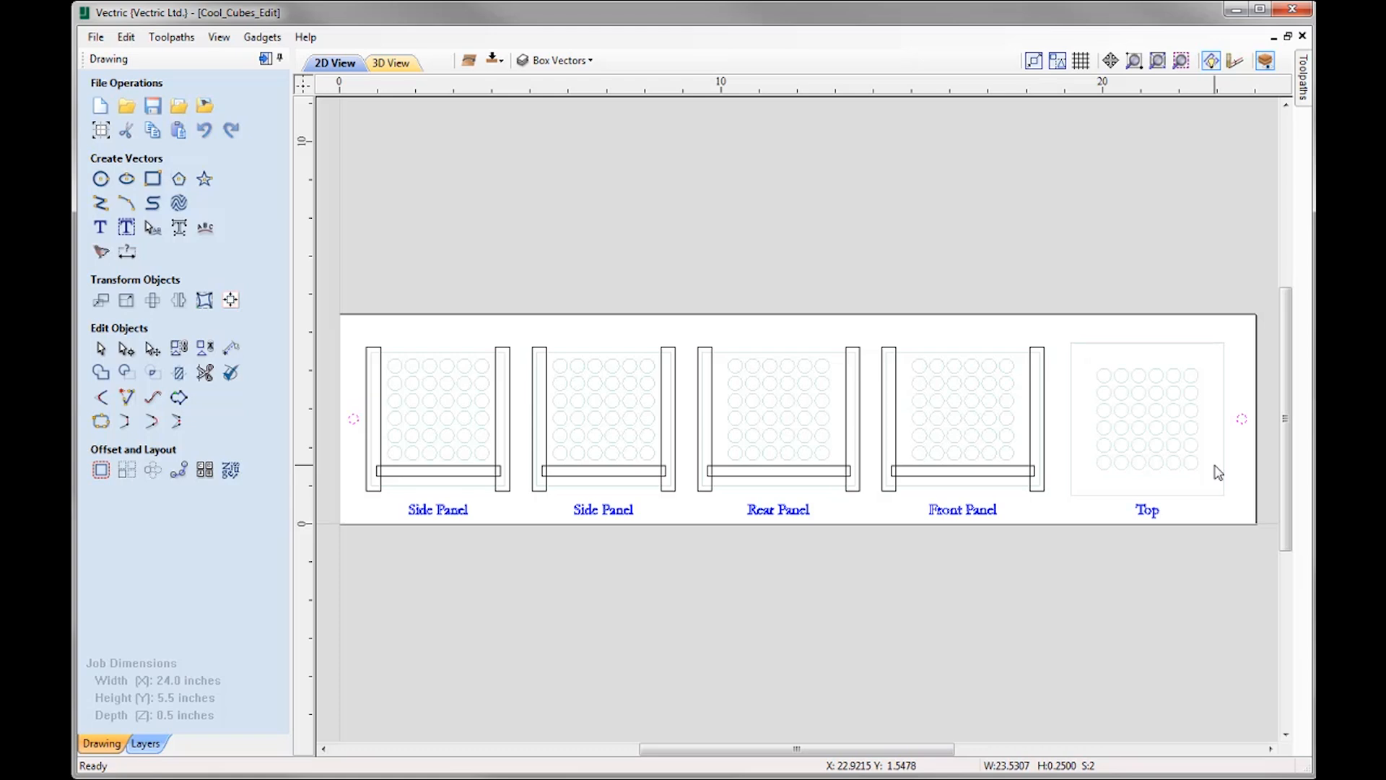
left_click(1176, 334)
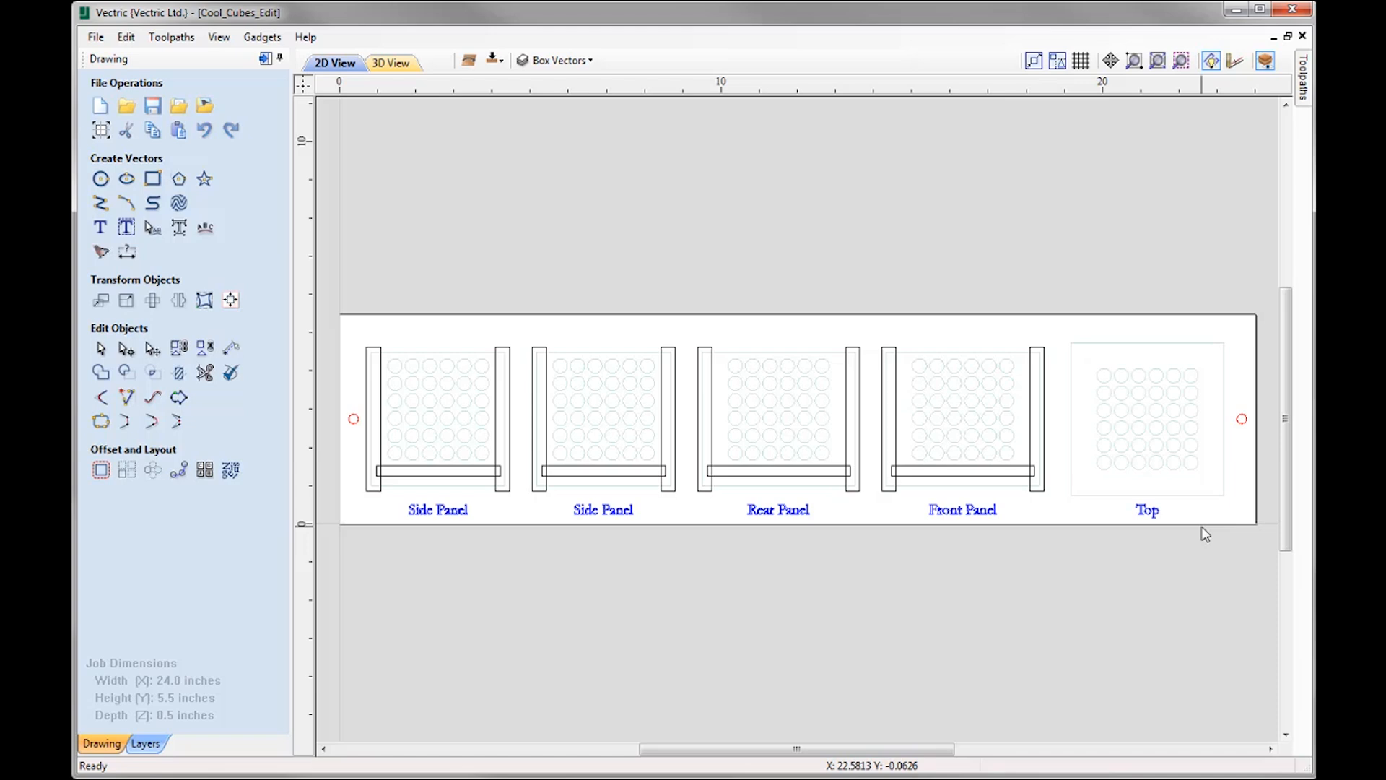
Step: Check the hole patterns and square panel outlines on the board's bottom side
left_click(494, 60)
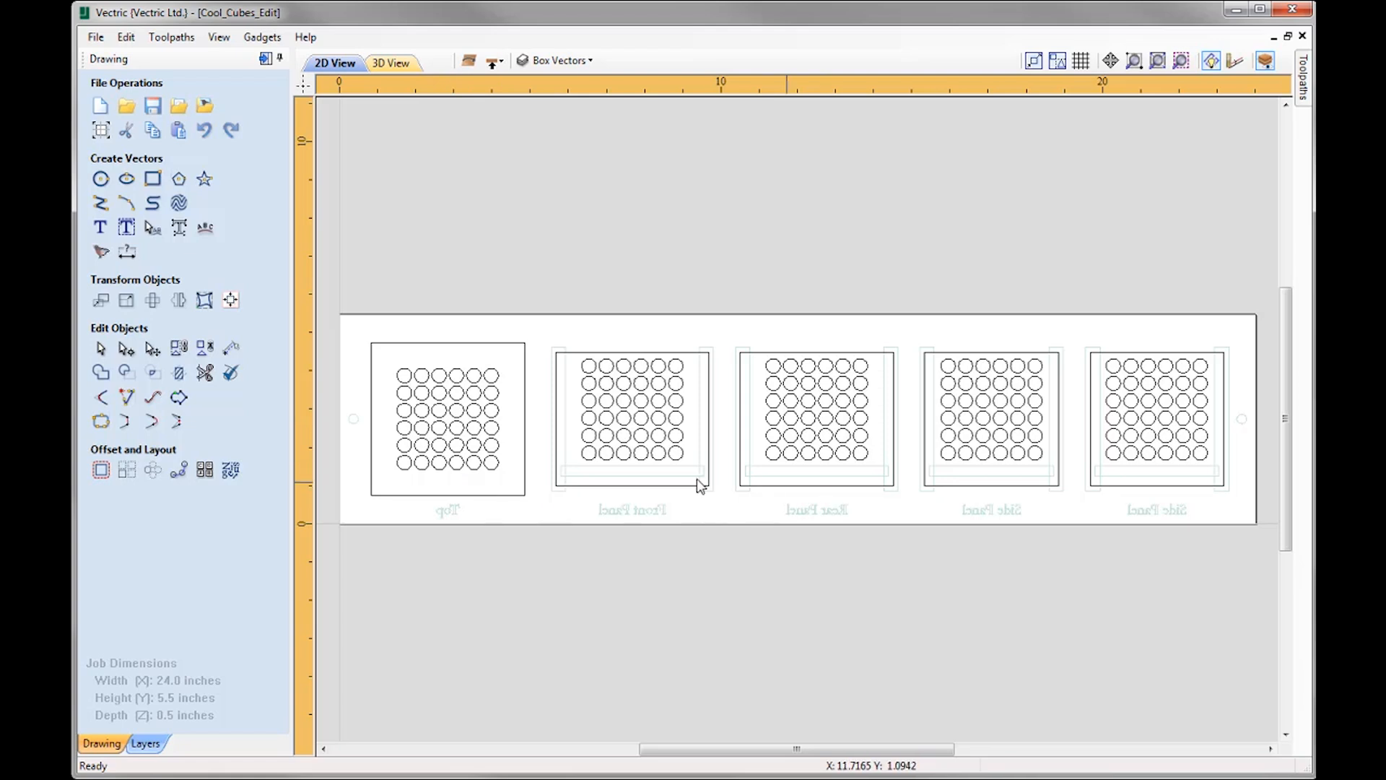
left_click_drag(481, 463, 399, 380)
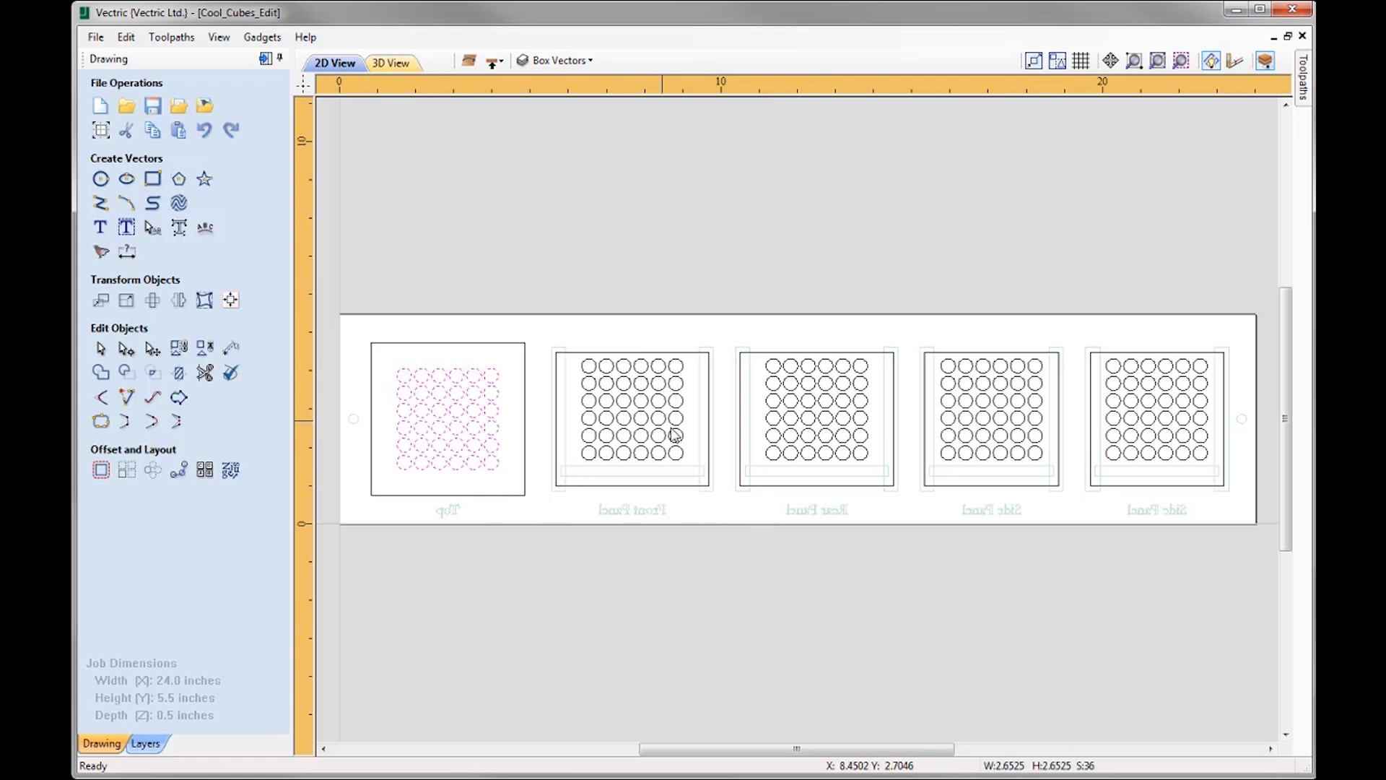
left_click_drag(688, 472, 575, 354)
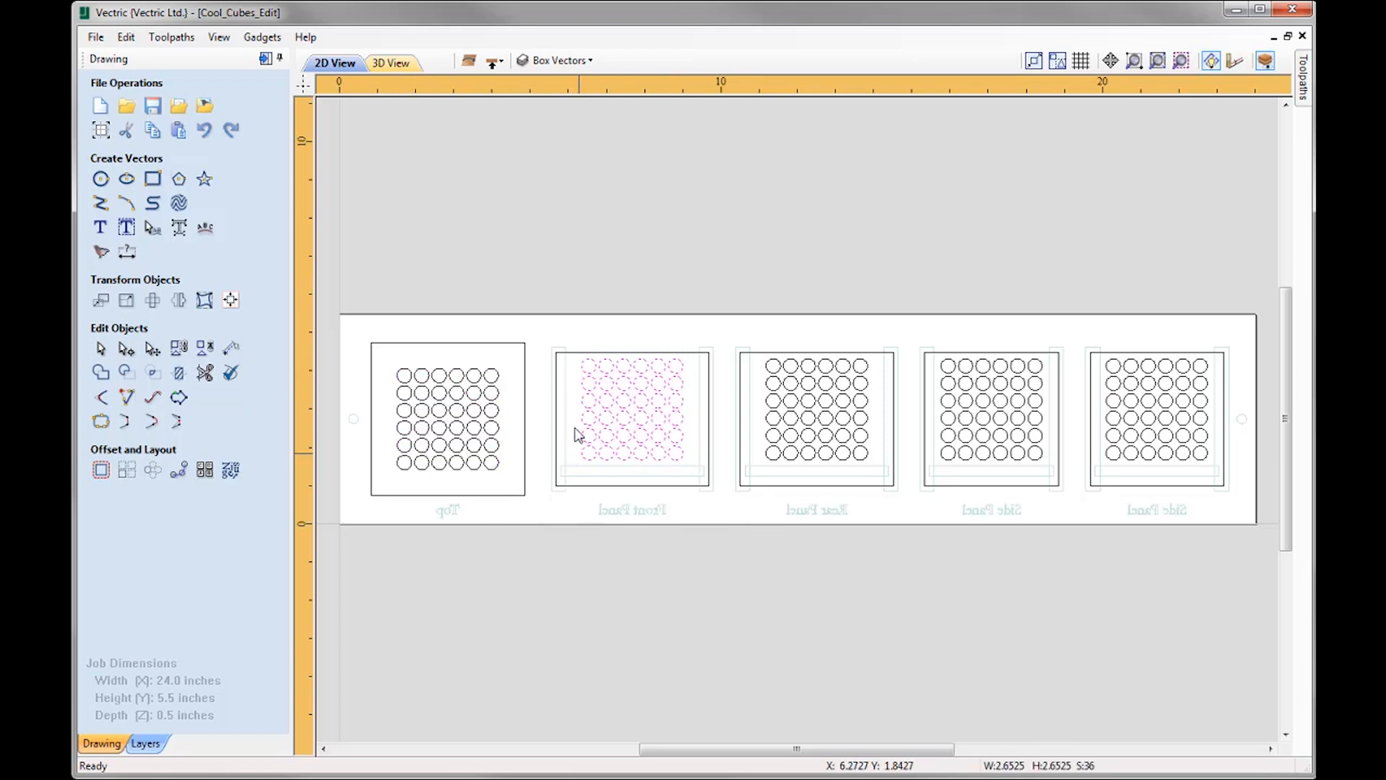
left_click(526, 359)
left_click(552, 353)
left_click(555, 353)
left_click(779, 361)
left_click(940, 361)
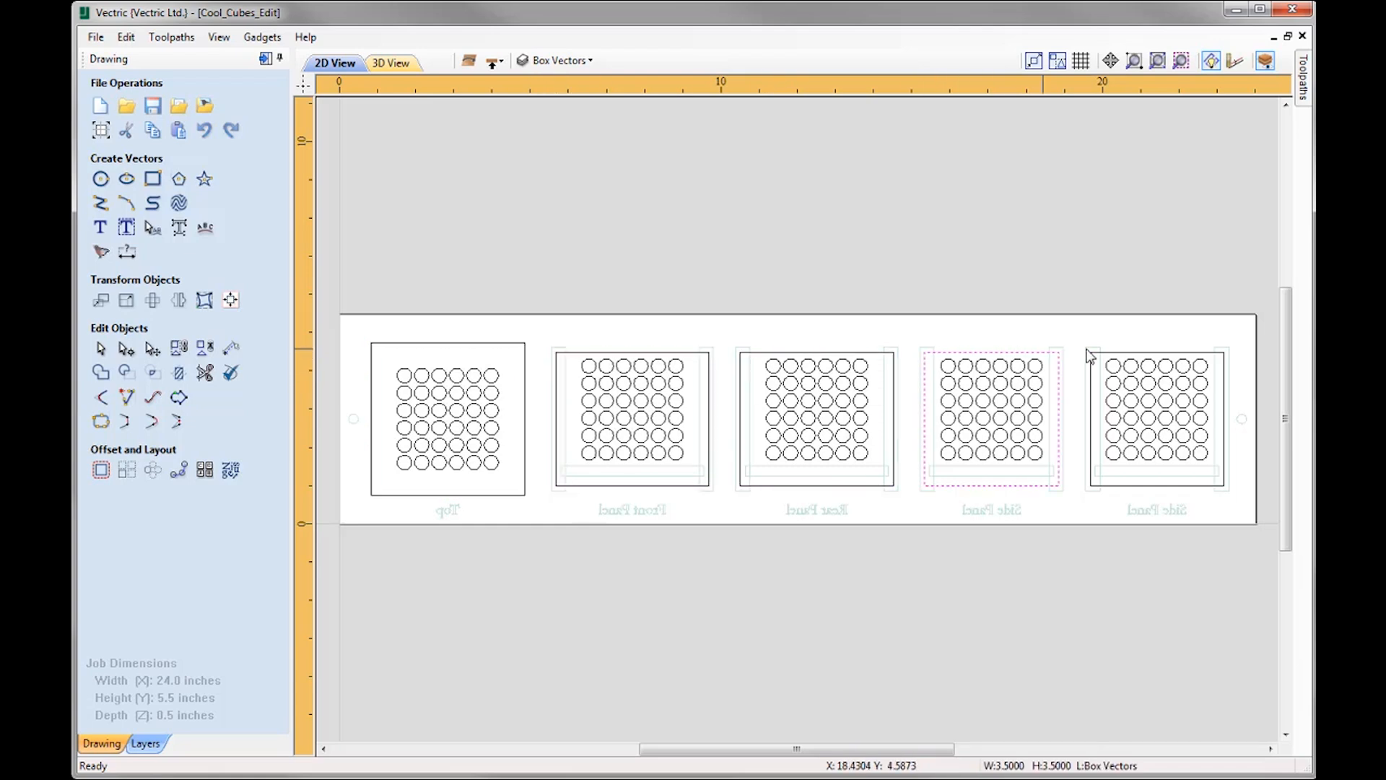
left_click(1126, 353)
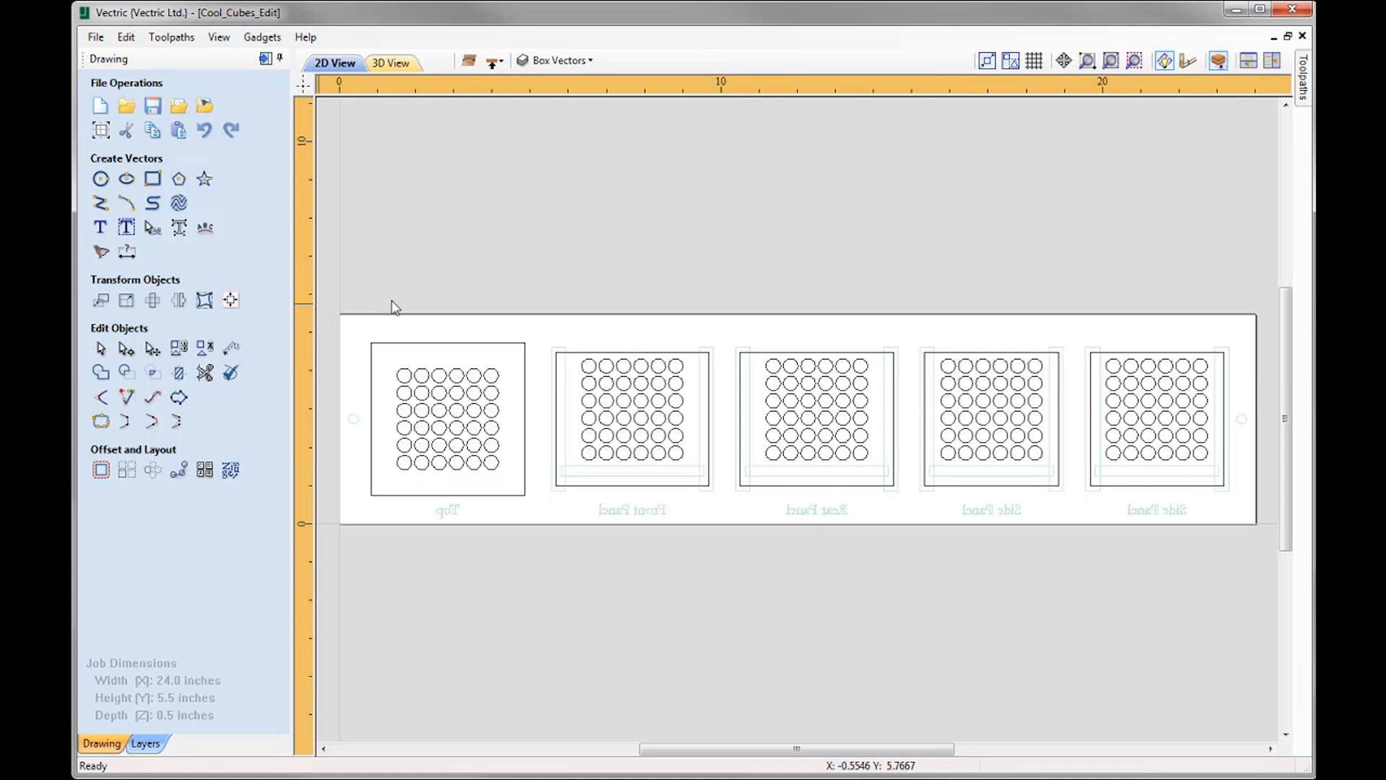
Step: Switch to the board's top side, bring up the toolpath operations and accept the existing material setup
left_click(494, 63)
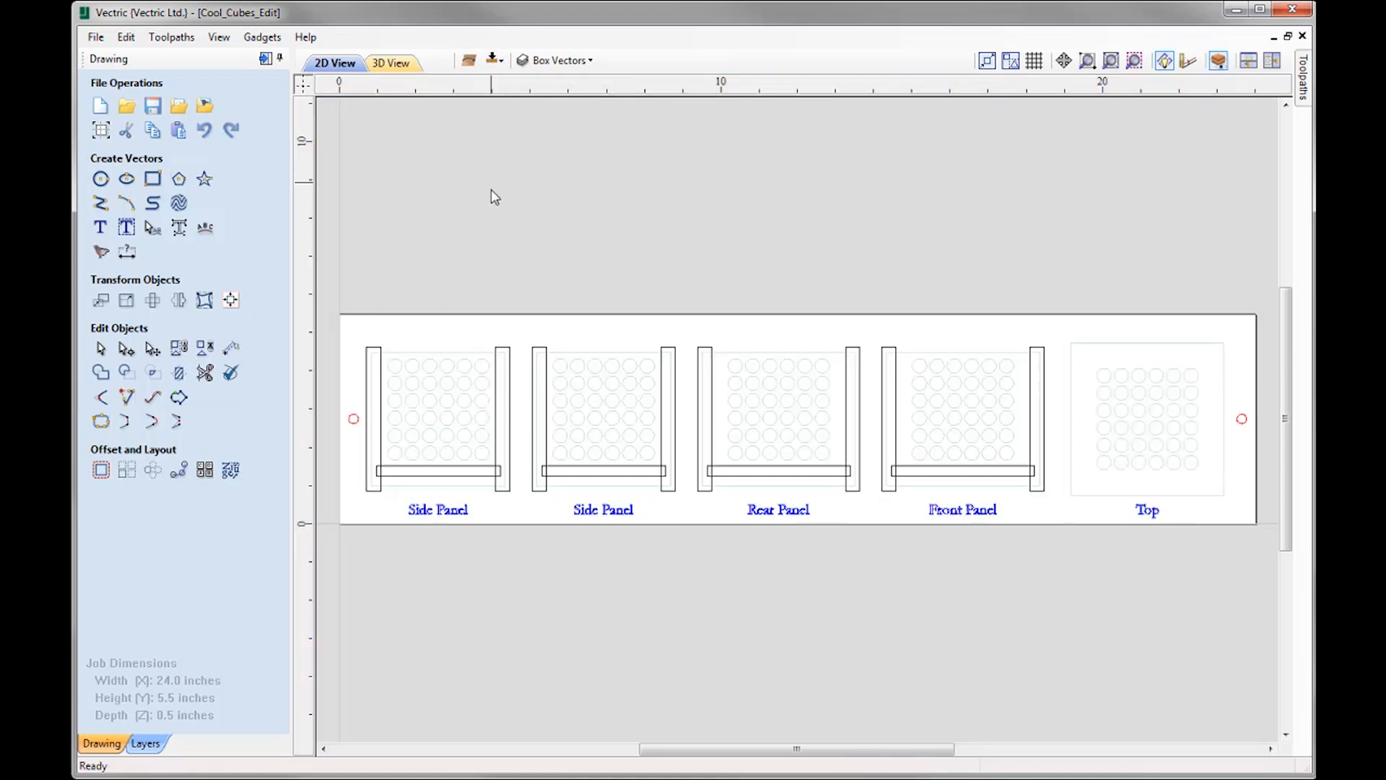
left_click(265, 59)
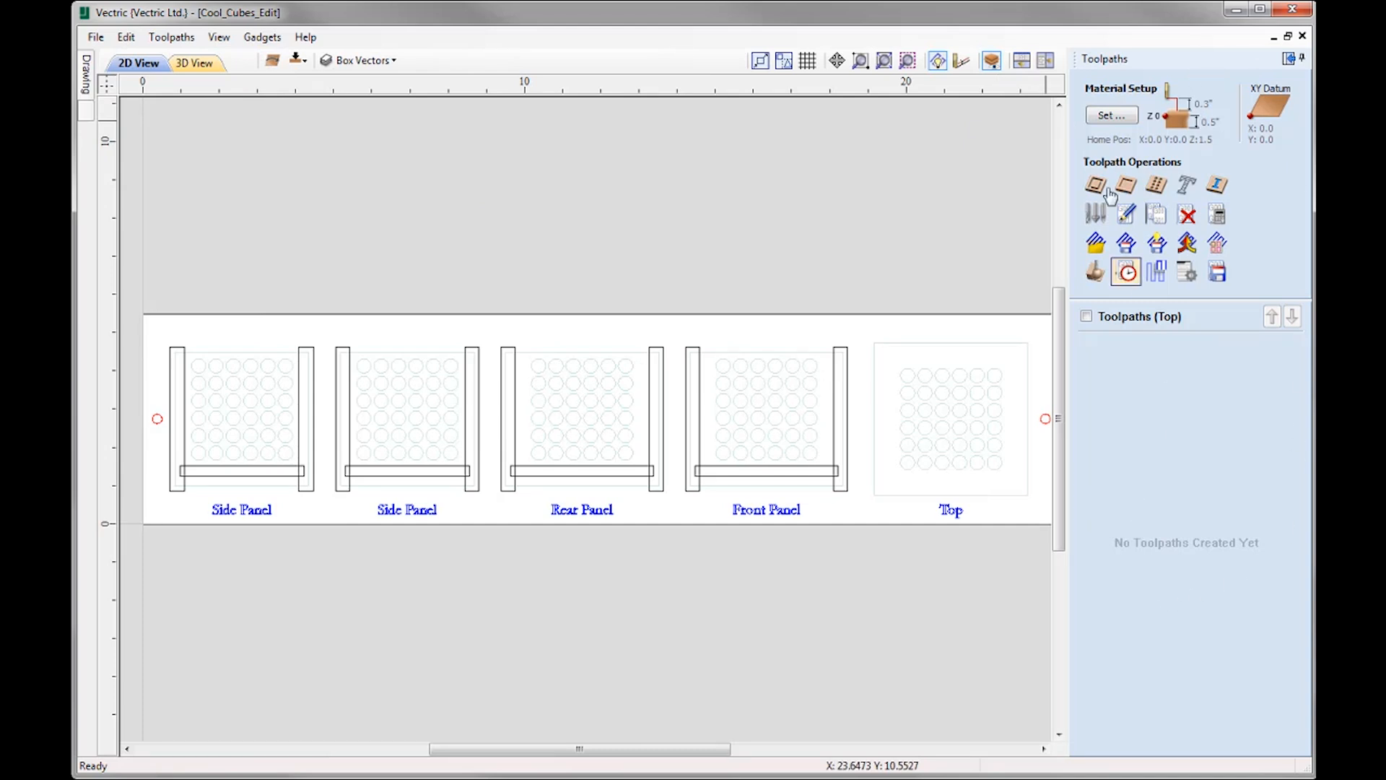
left_click(1112, 118)
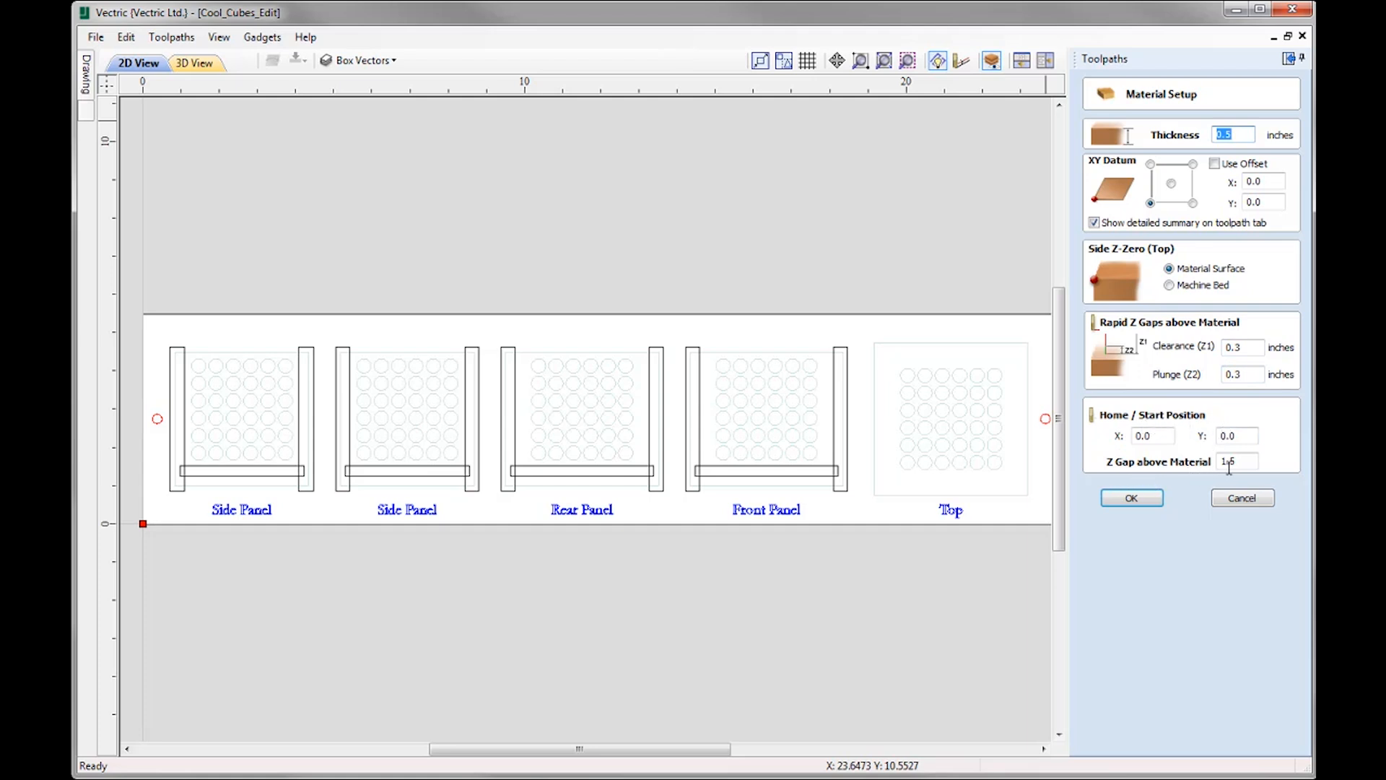
left_click(1132, 497)
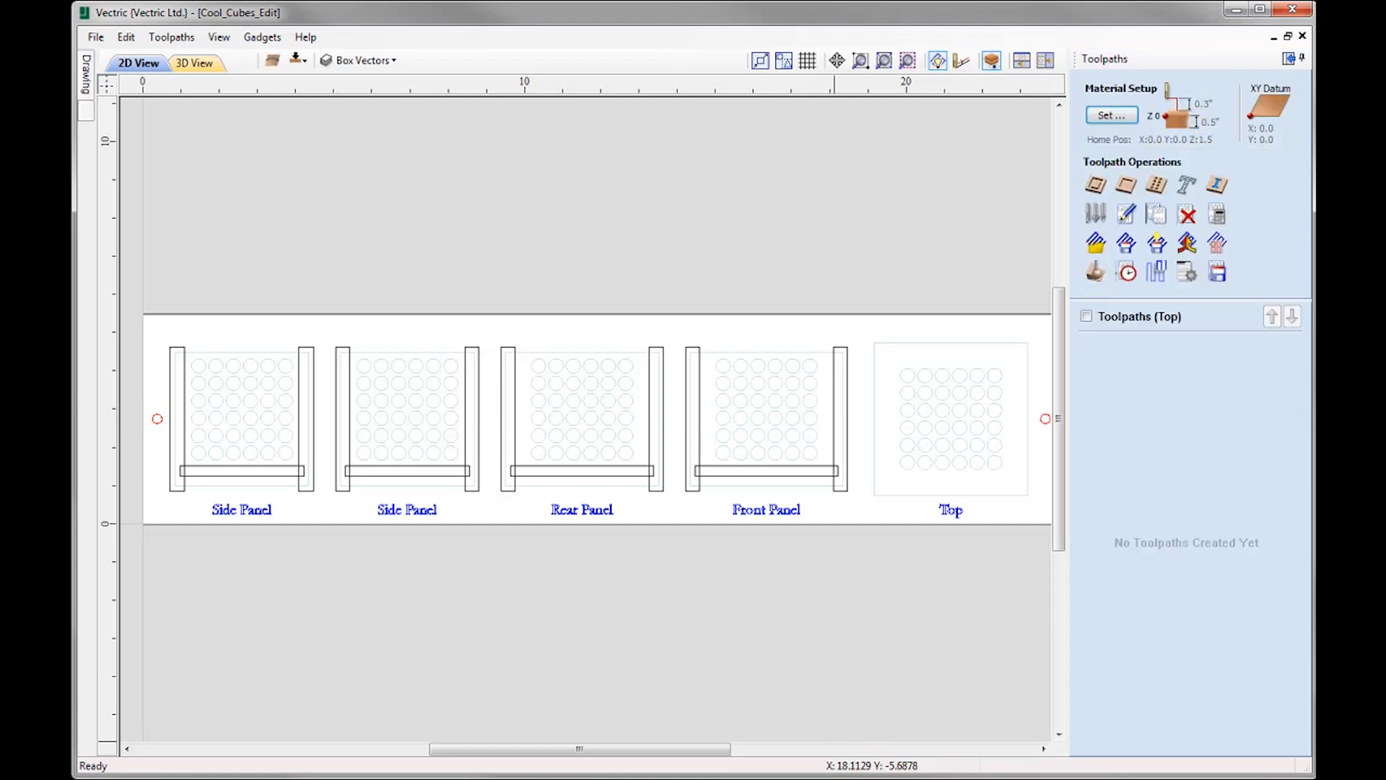
Step: Start a pocket toolpath on the horizontal grooves of the side, rear and front panels with a 0.125 inch cut depth
left_click(226, 473)
left_click(433, 488, "shift")
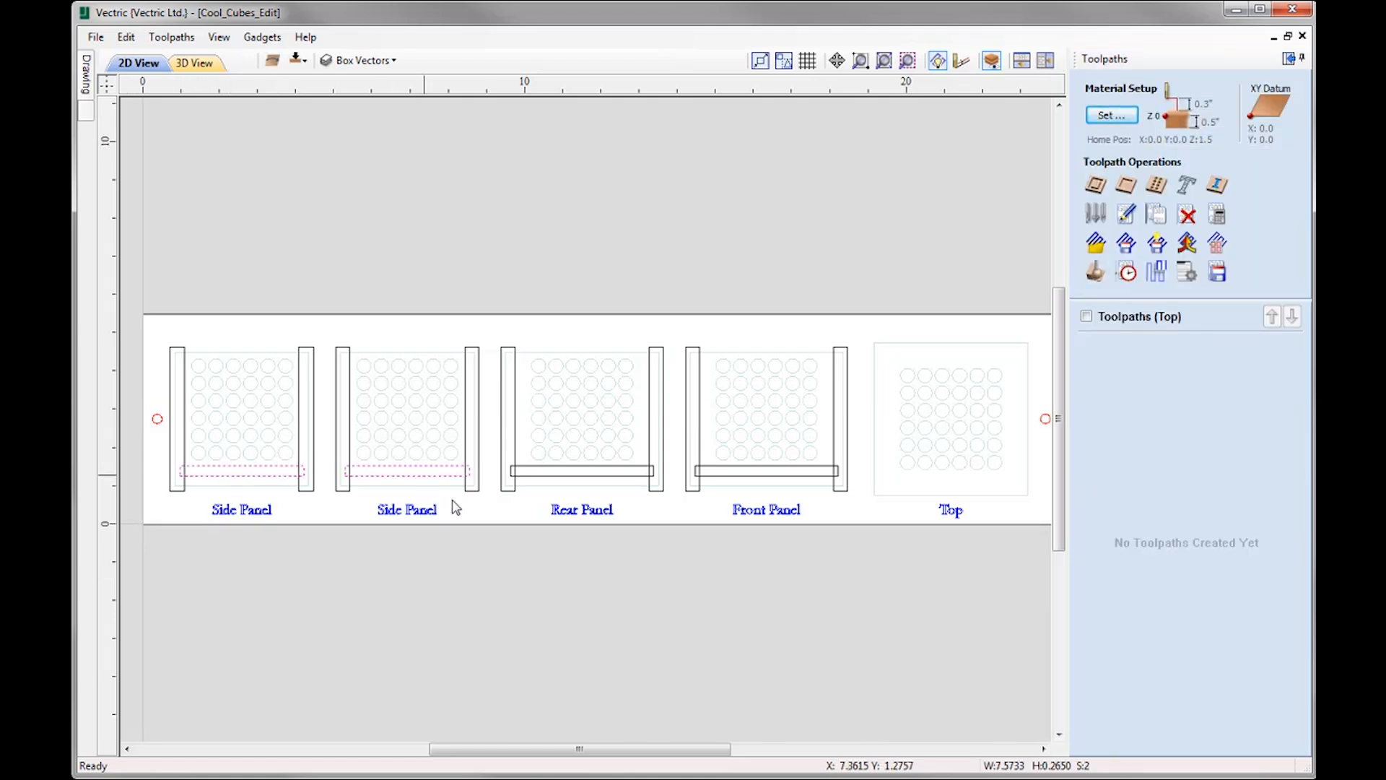
left_click(587, 478, "shift")
left_click(752, 473, "shift")
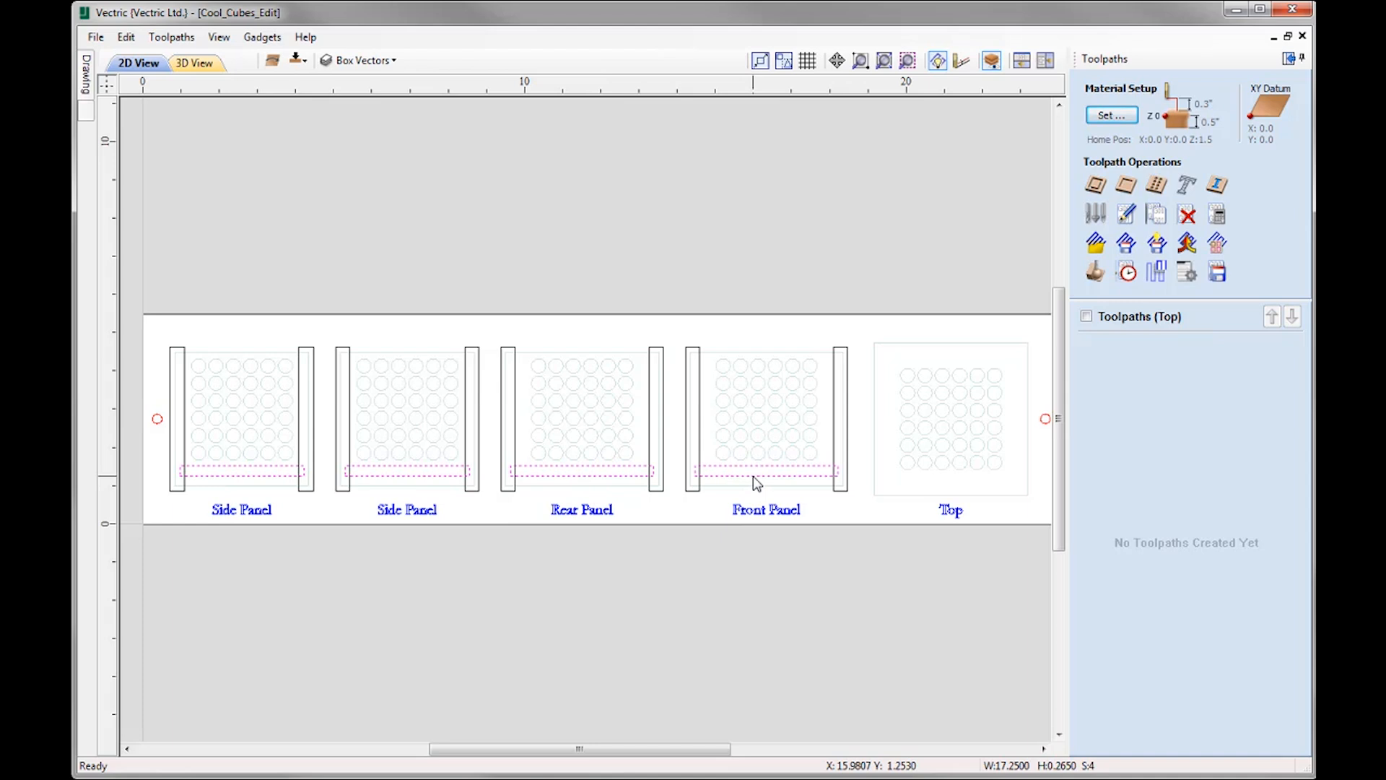
left_click(1126, 185)
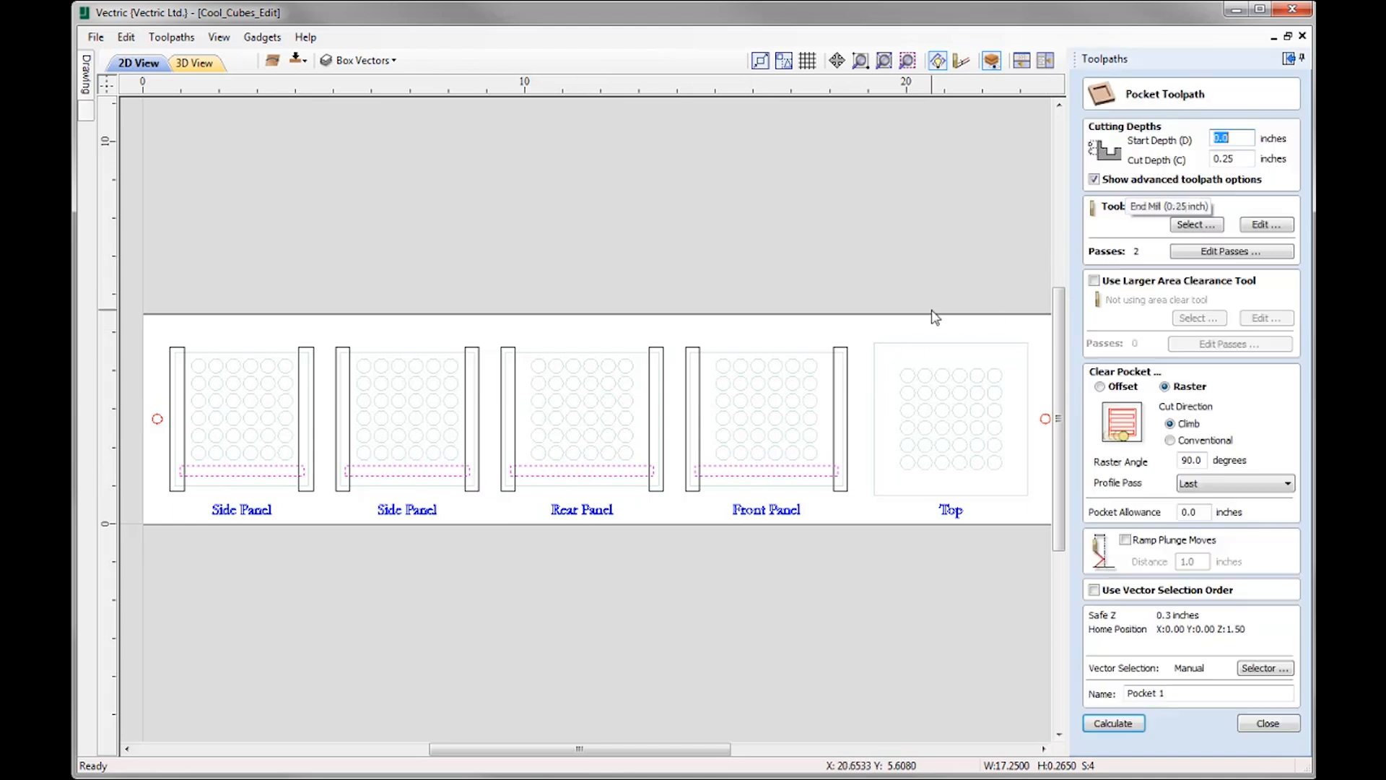
left_click(1237, 157)
left_click_drag(1230, 159, 1285, 133)
Step: Assign the End Mill (0.25 inch) from the tool database to the pocket toolpath
left_click(1204, 225)
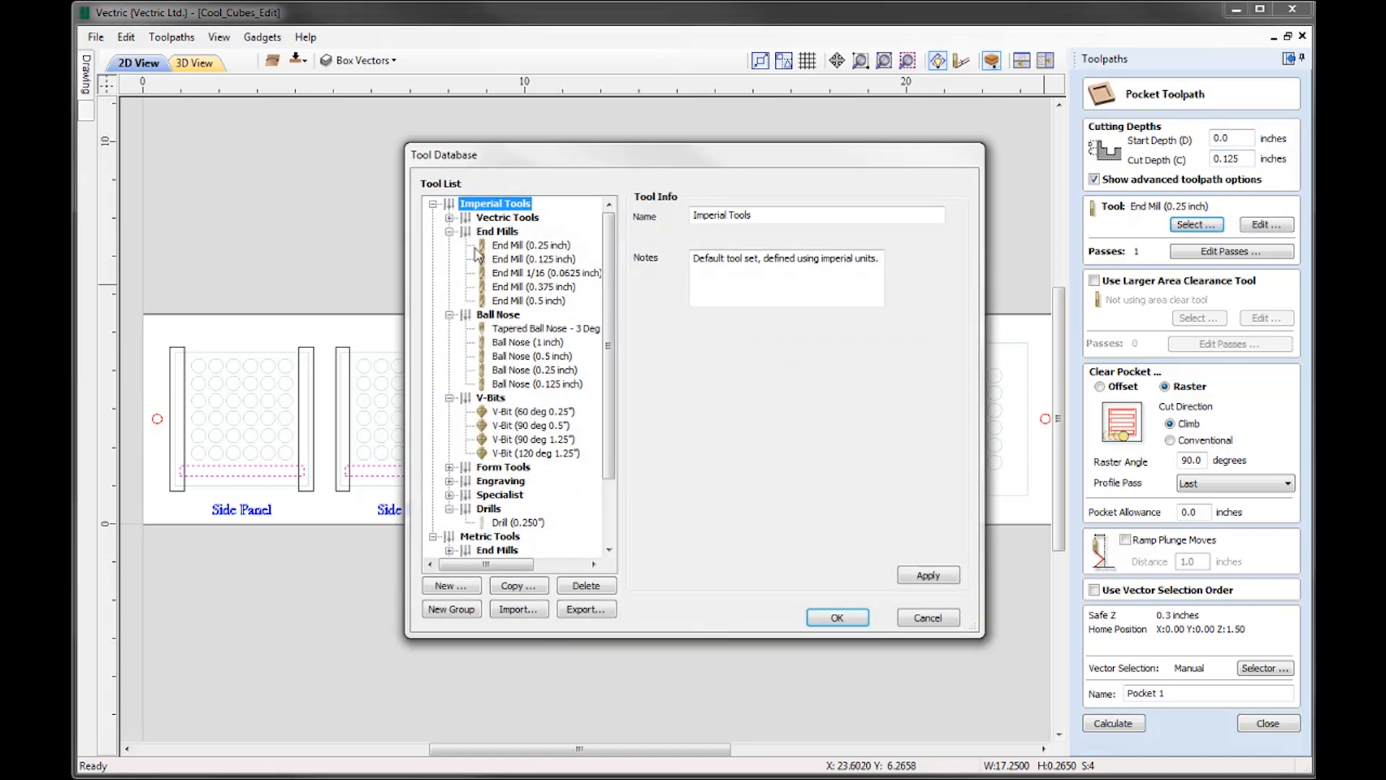
left_click(515, 246)
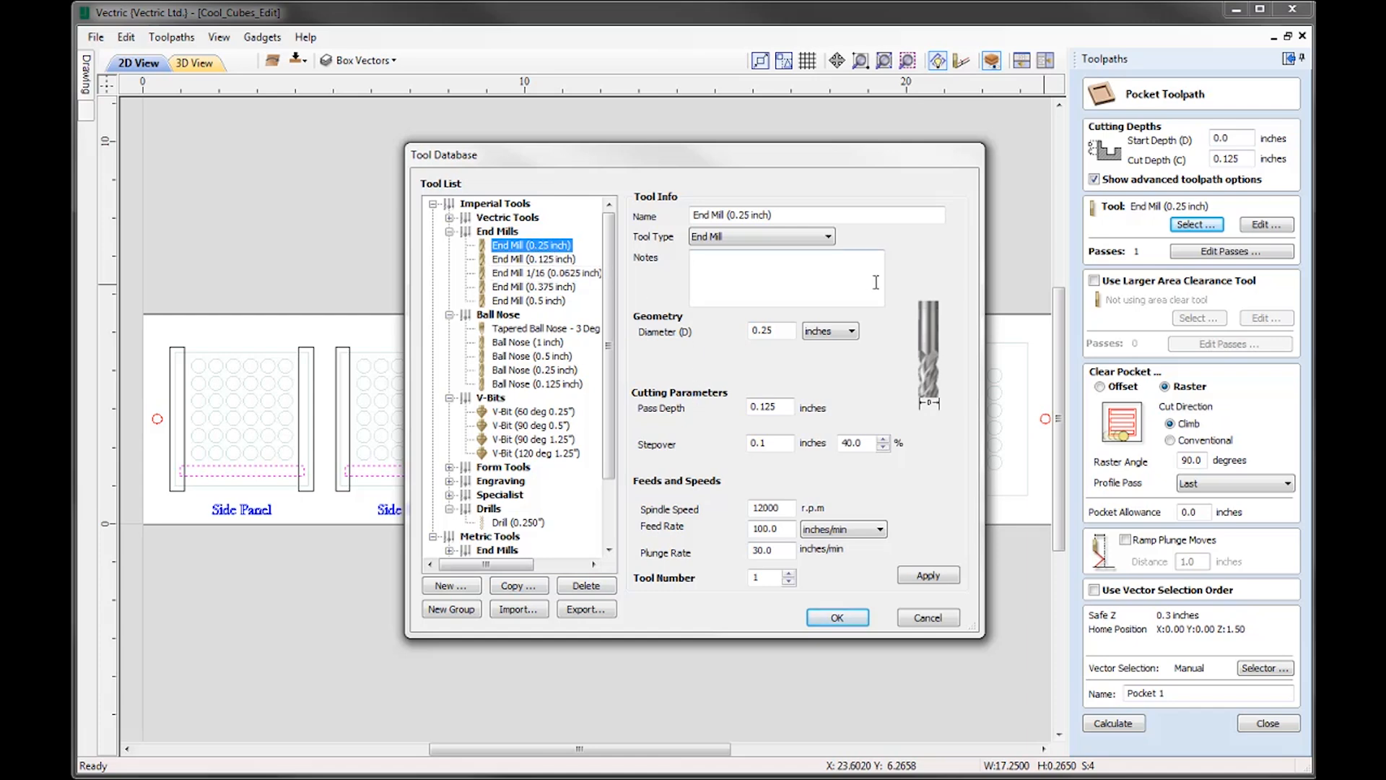
left_click(835, 618)
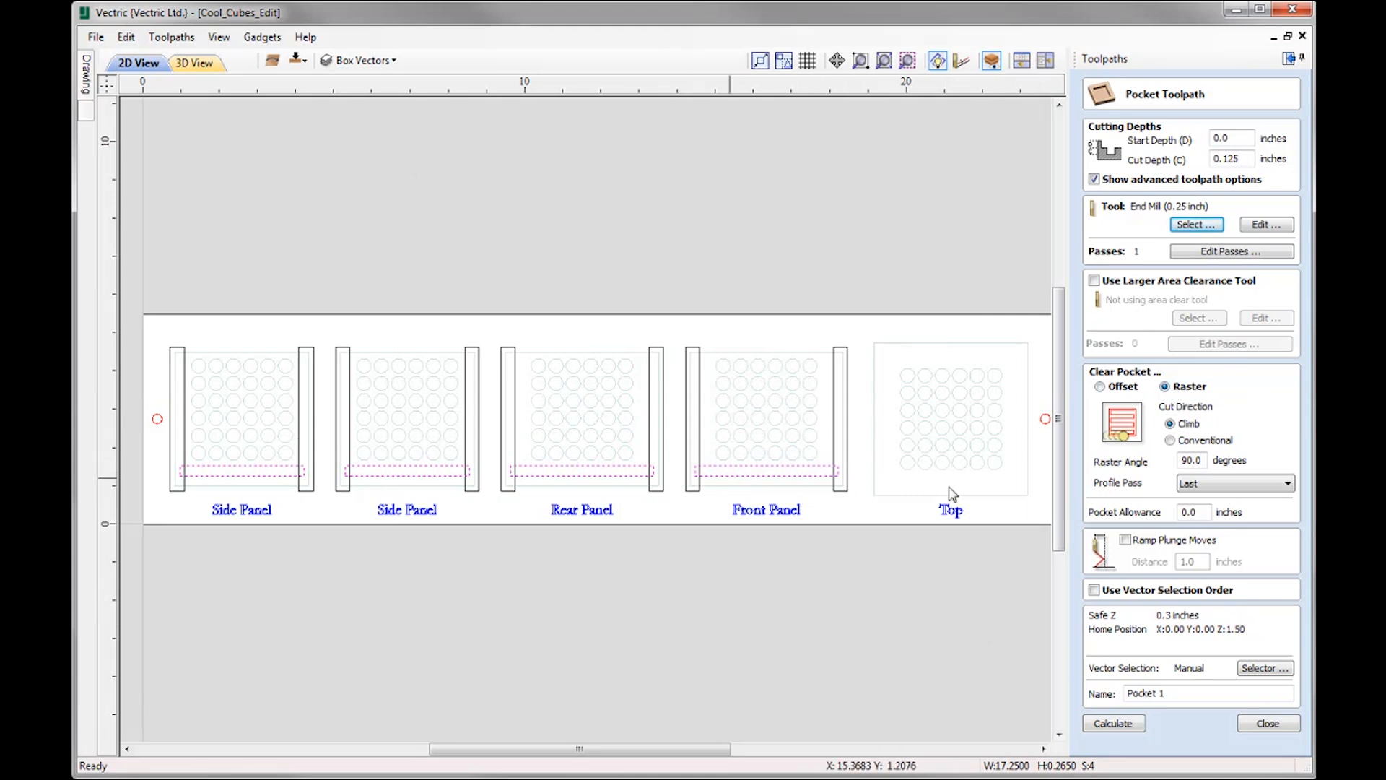
Step: Set the pocket's raster angle to 0 degrees and clear the selection of the horizontal grooves
left_click(1201, 459)
left_click_drag(1200, 459, 1130, 462)
type("0")
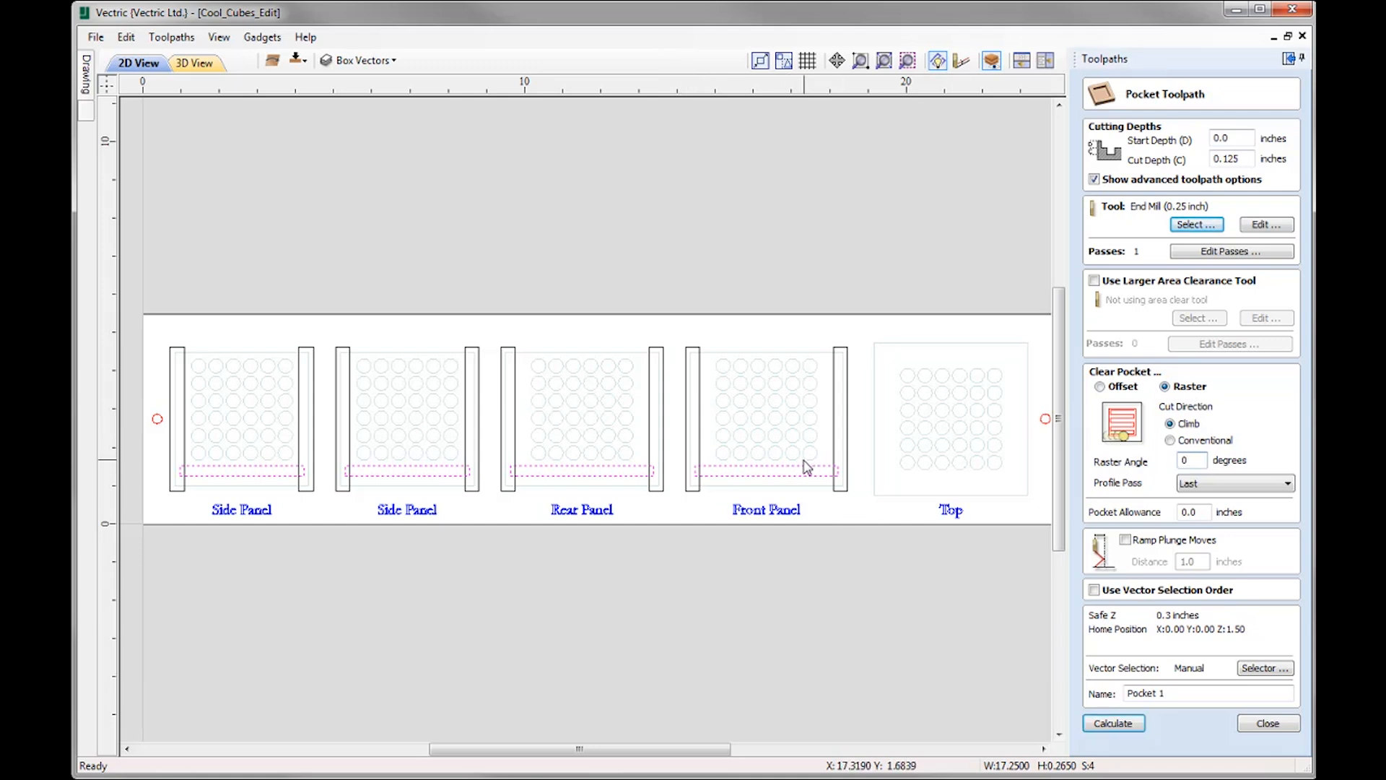
left_click(490, 463)
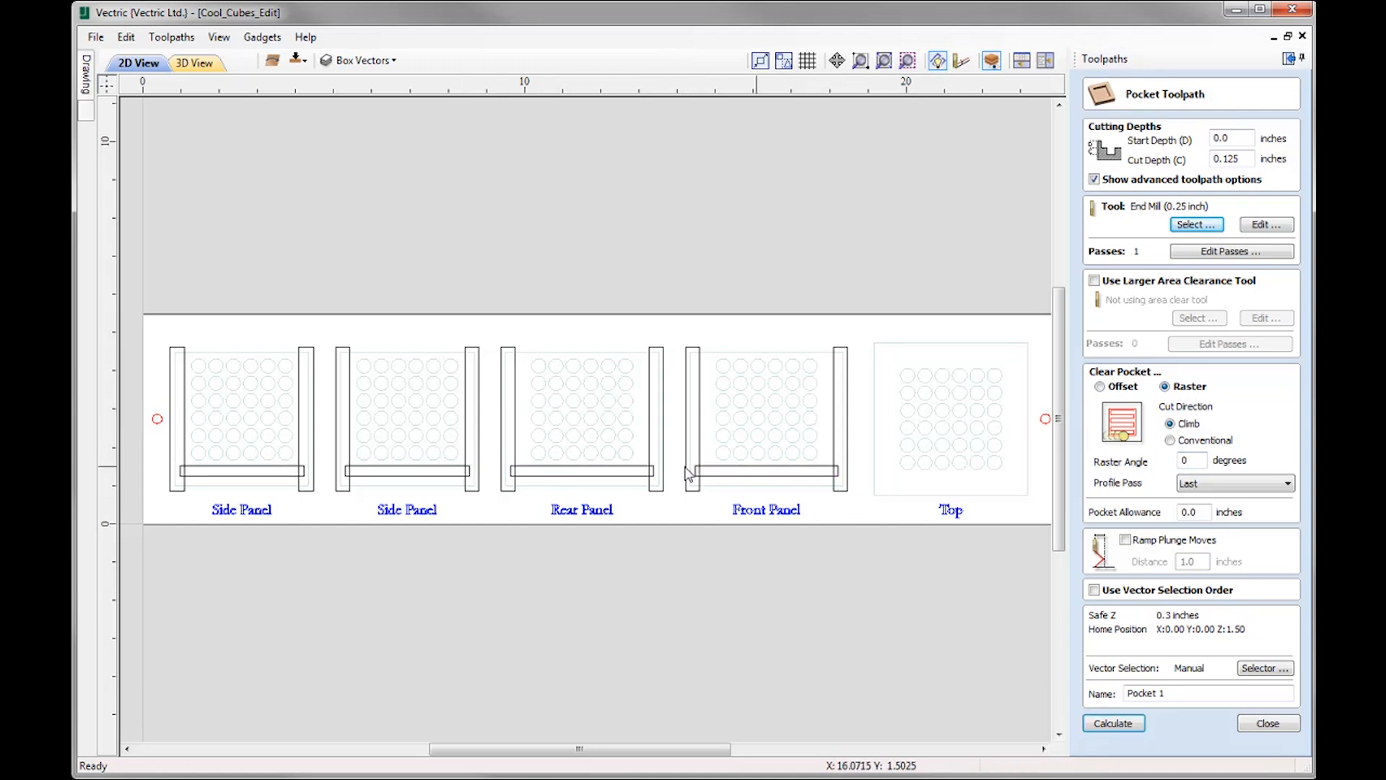
Step: Select the horizontal grooves on the front, rear and both side panels and calculate their pocket toolpath
left_click(743, 471)
left_click(620, 470, "shift")
left_click(444, 470, "shift")
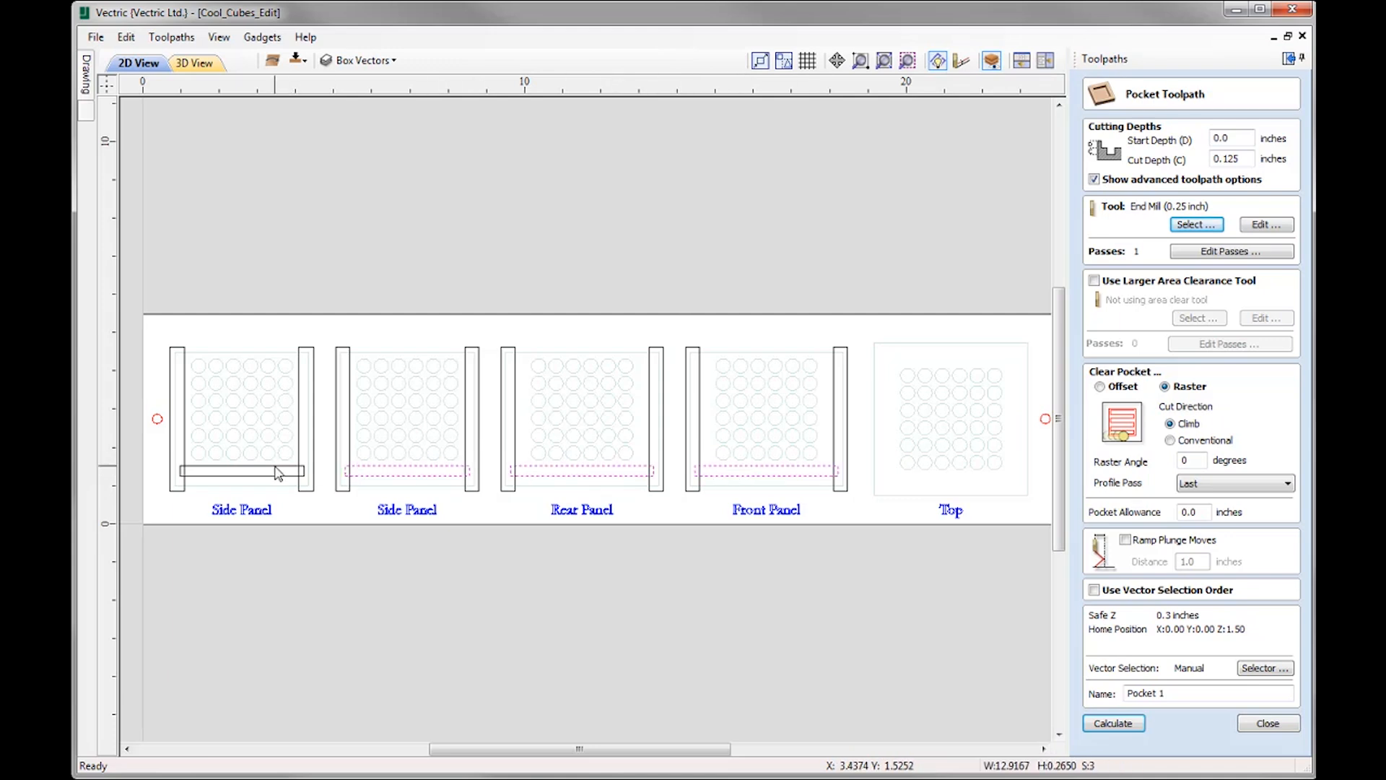
left_click(278, 473, "shift")
left_click(1191, 690)
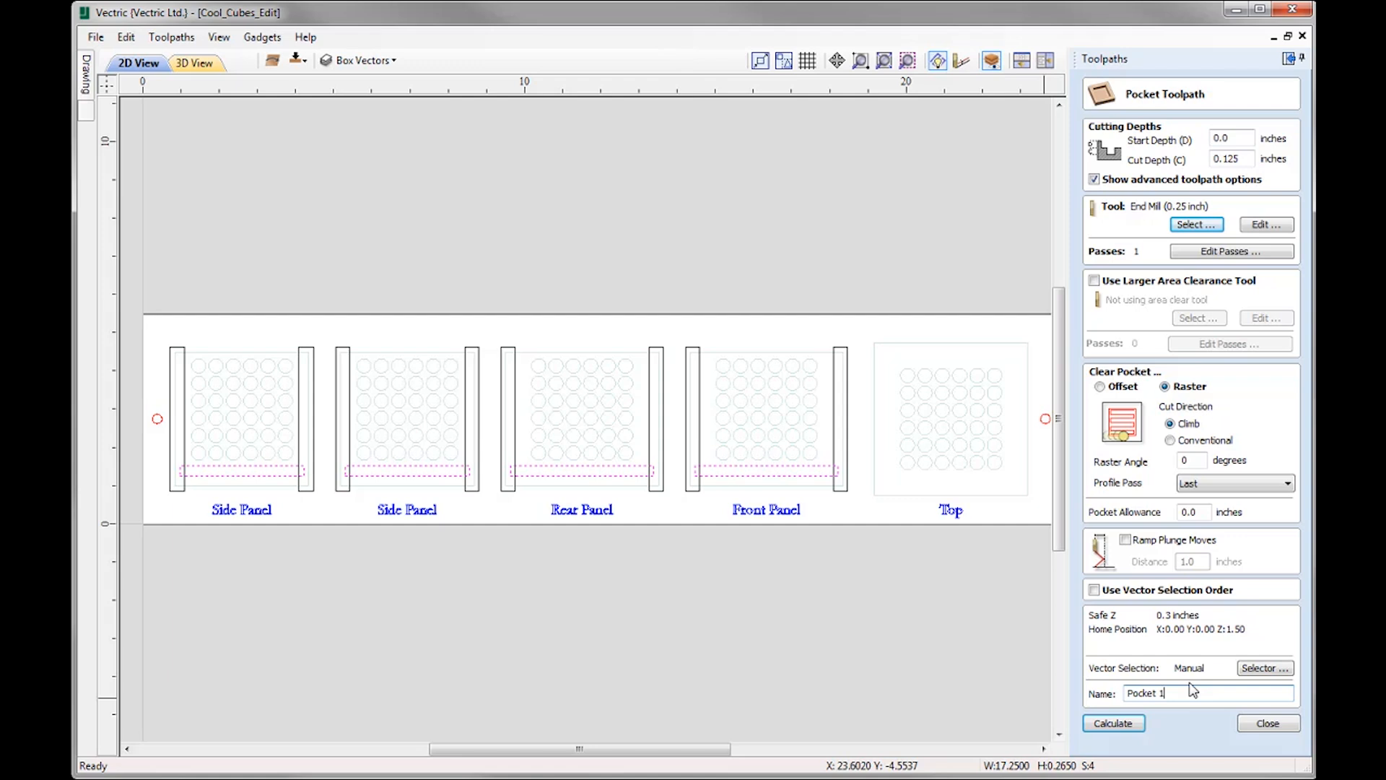
left_click(1115, 725)
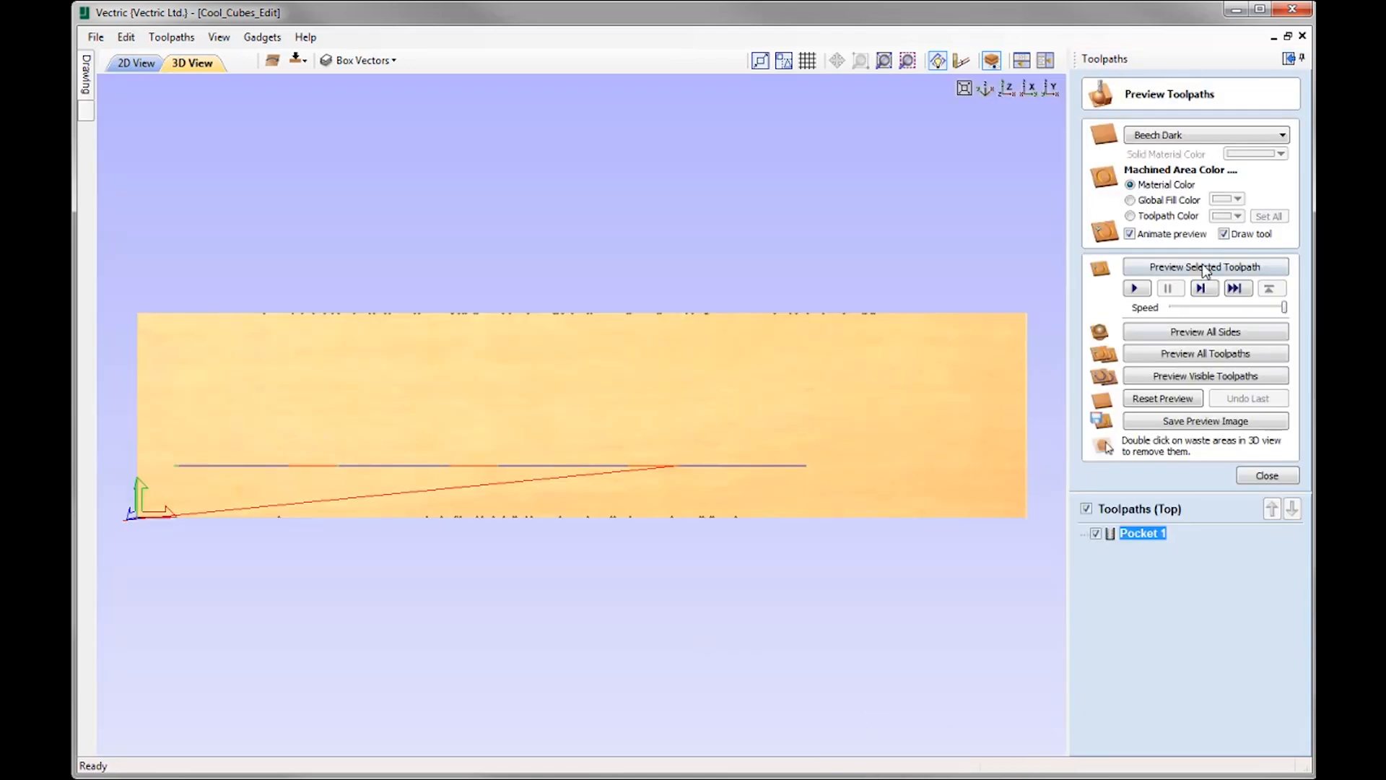
Step: Preview the horizontal groove pocket toolpath on the board, inspect the result in 3D and close the preview
left_click(1197, 269)
left_click_drag(558, 489, 440, 469)
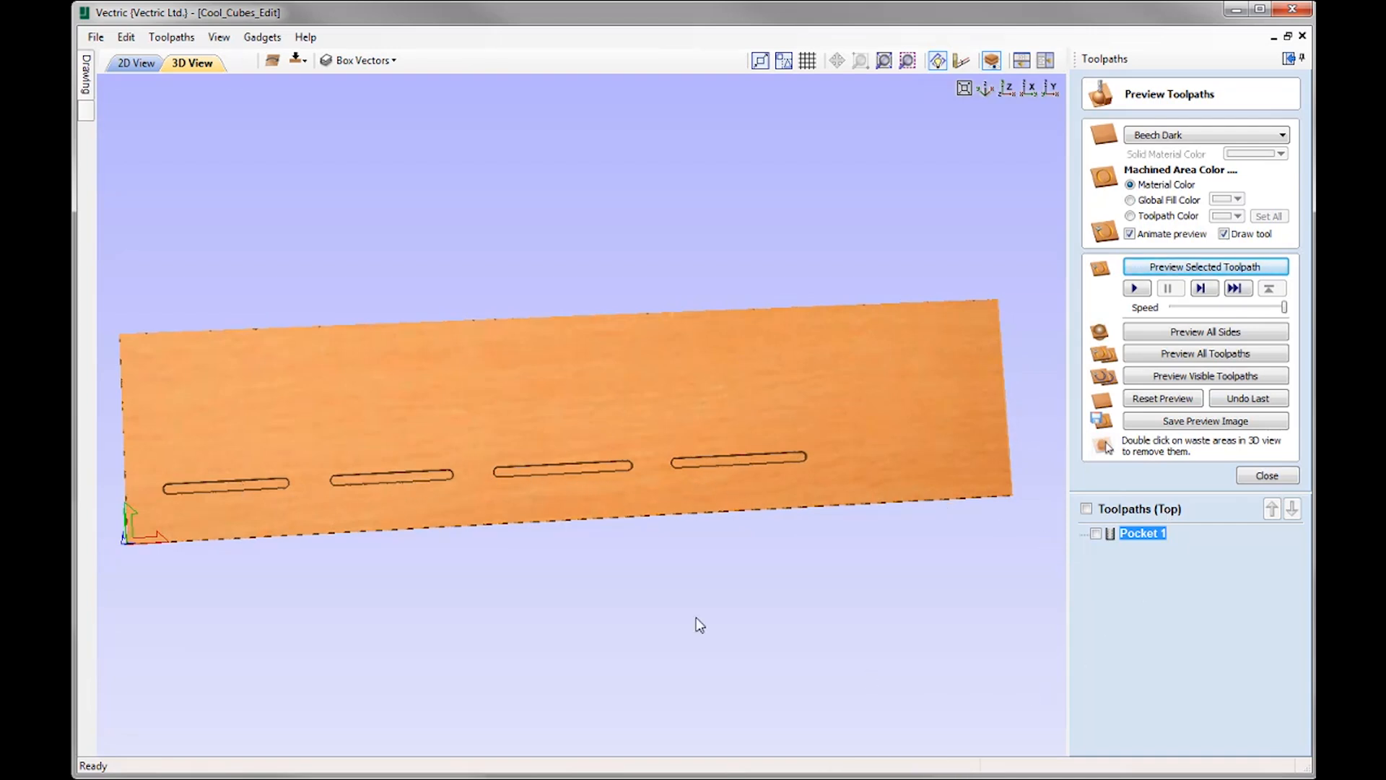
left_click(1005, 88)
left_click(1273, 473)
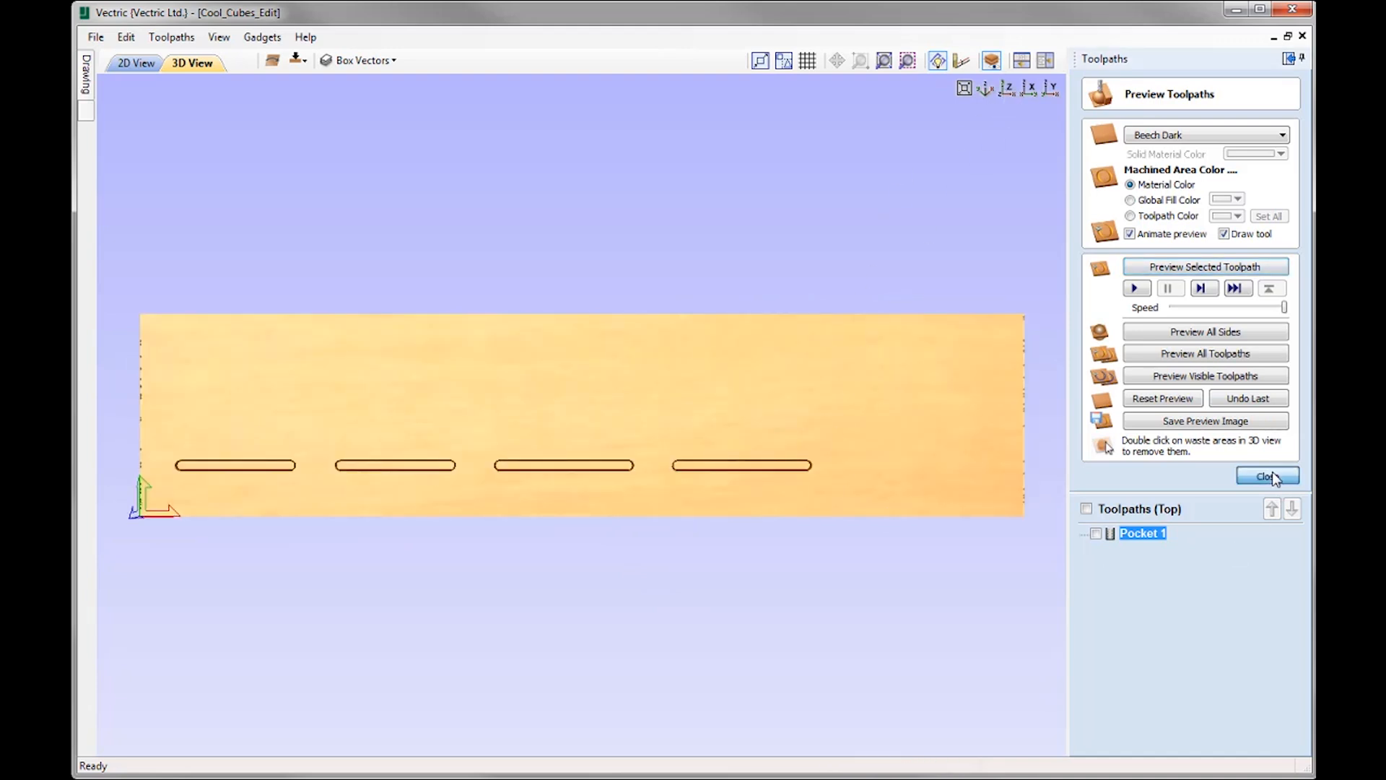
Step: Start a pocket toolpath on the vertical grooves of the four side, rear and front panels with a 0.25 inch cut depth
left_click(130, 64)
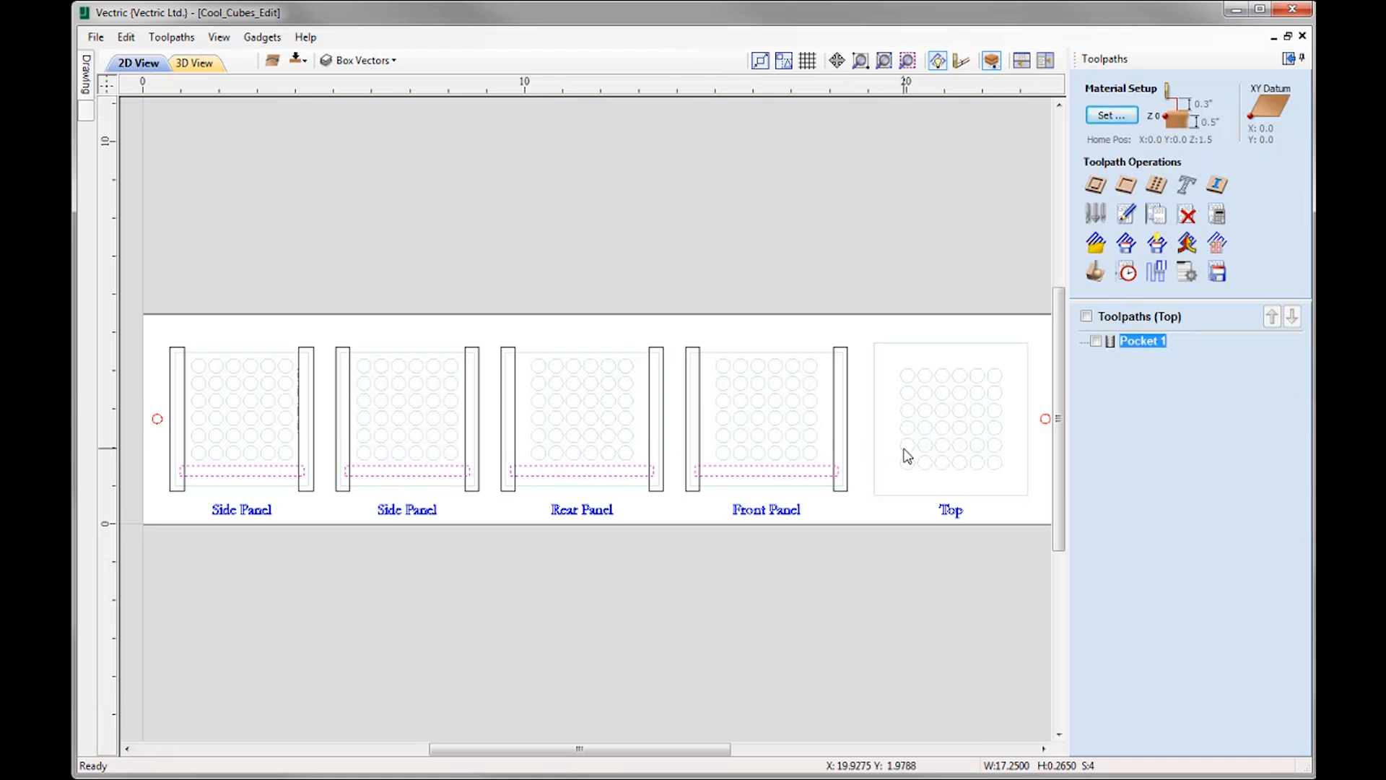
left_click_drag(871, 421, 170, 364)
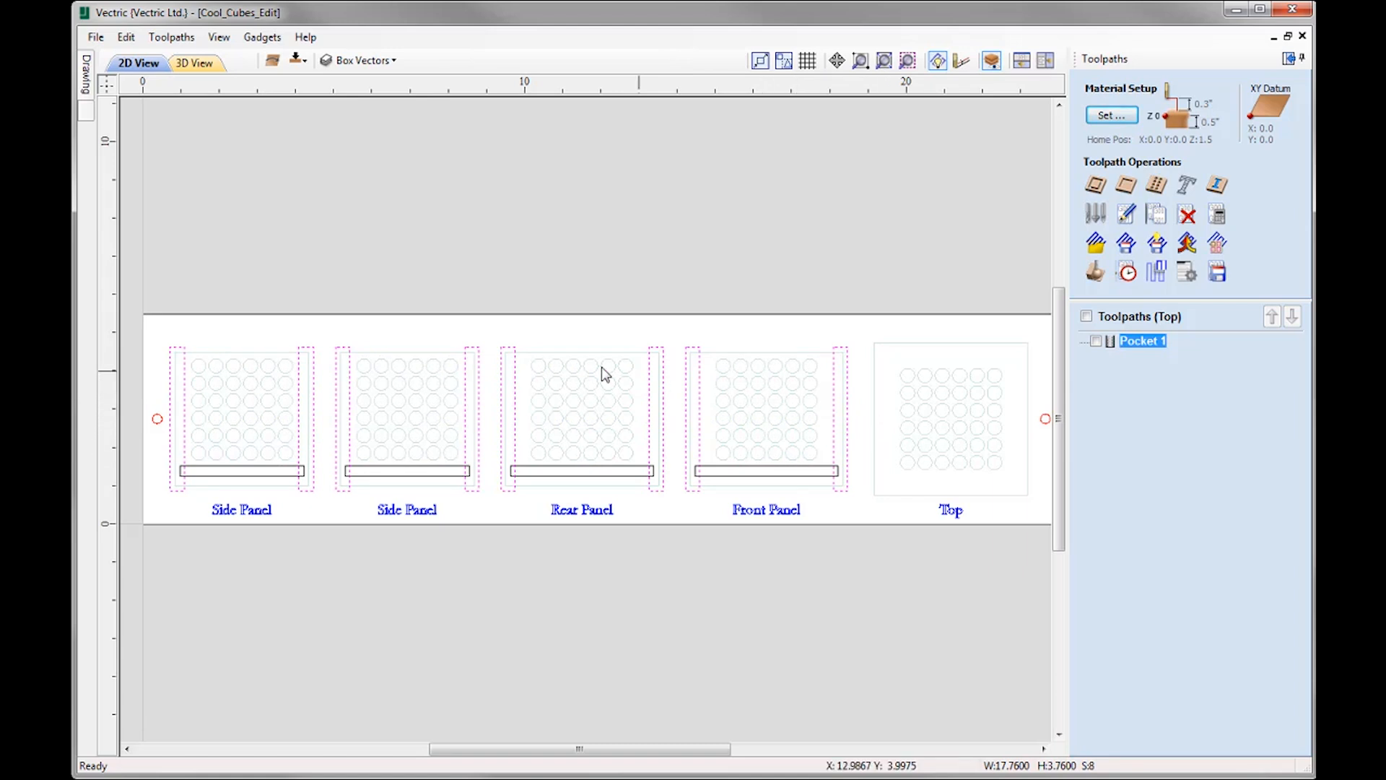
left_click(1127, 186)
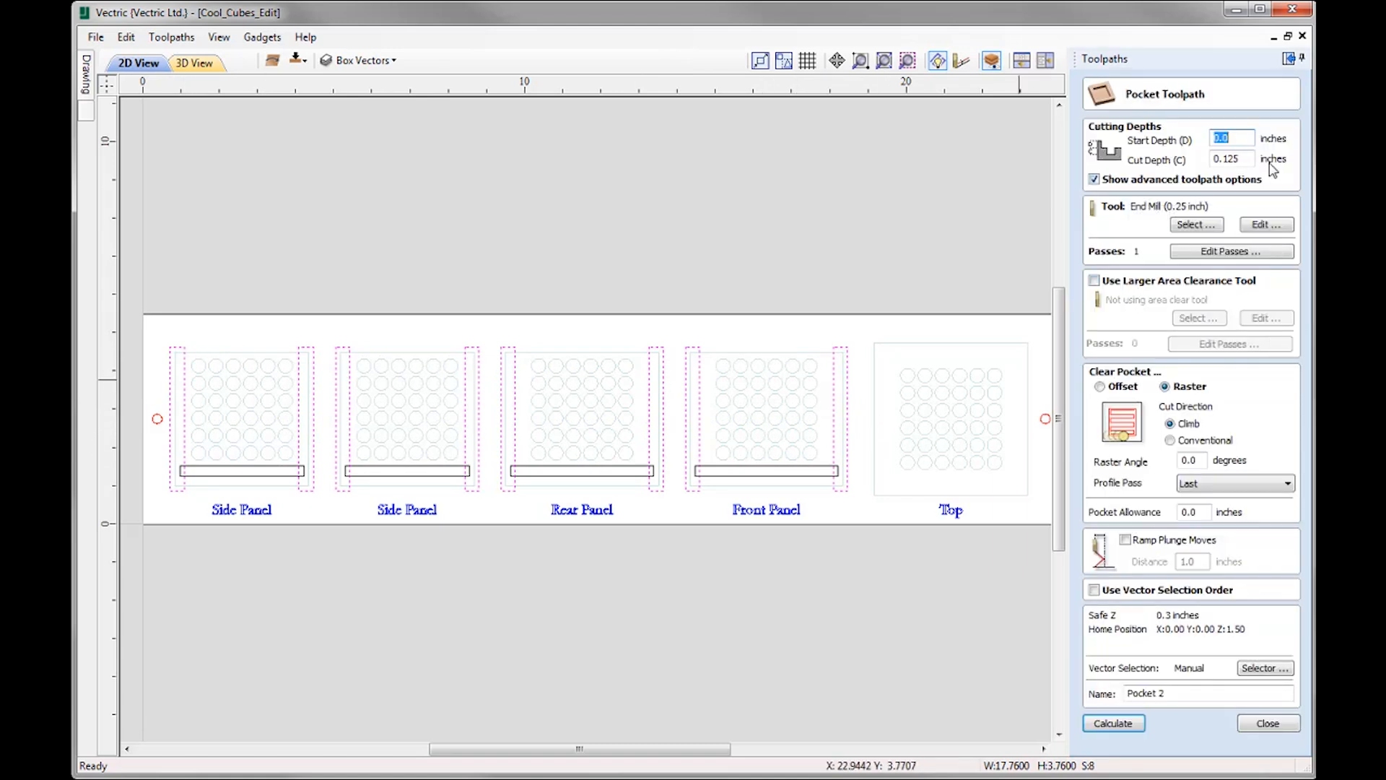
left_click(1230, 160)
left_click_drag(1226, 160, 1257, 184)
Step: Review the End Mill (0.25 inch) settings, set the raster angle to 90 degrees and calculate the vertical groove pocket
left_click(1266, 225)
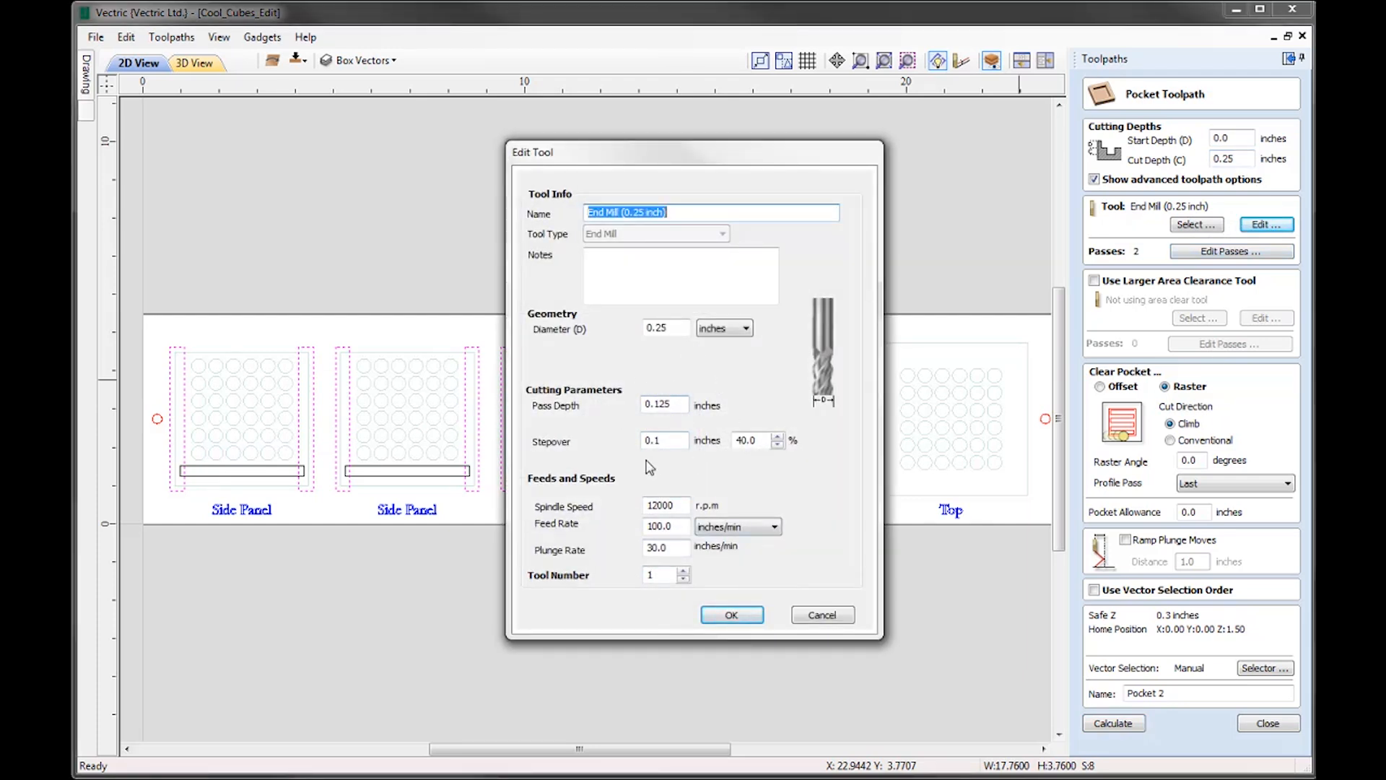
left_click(731, 615)
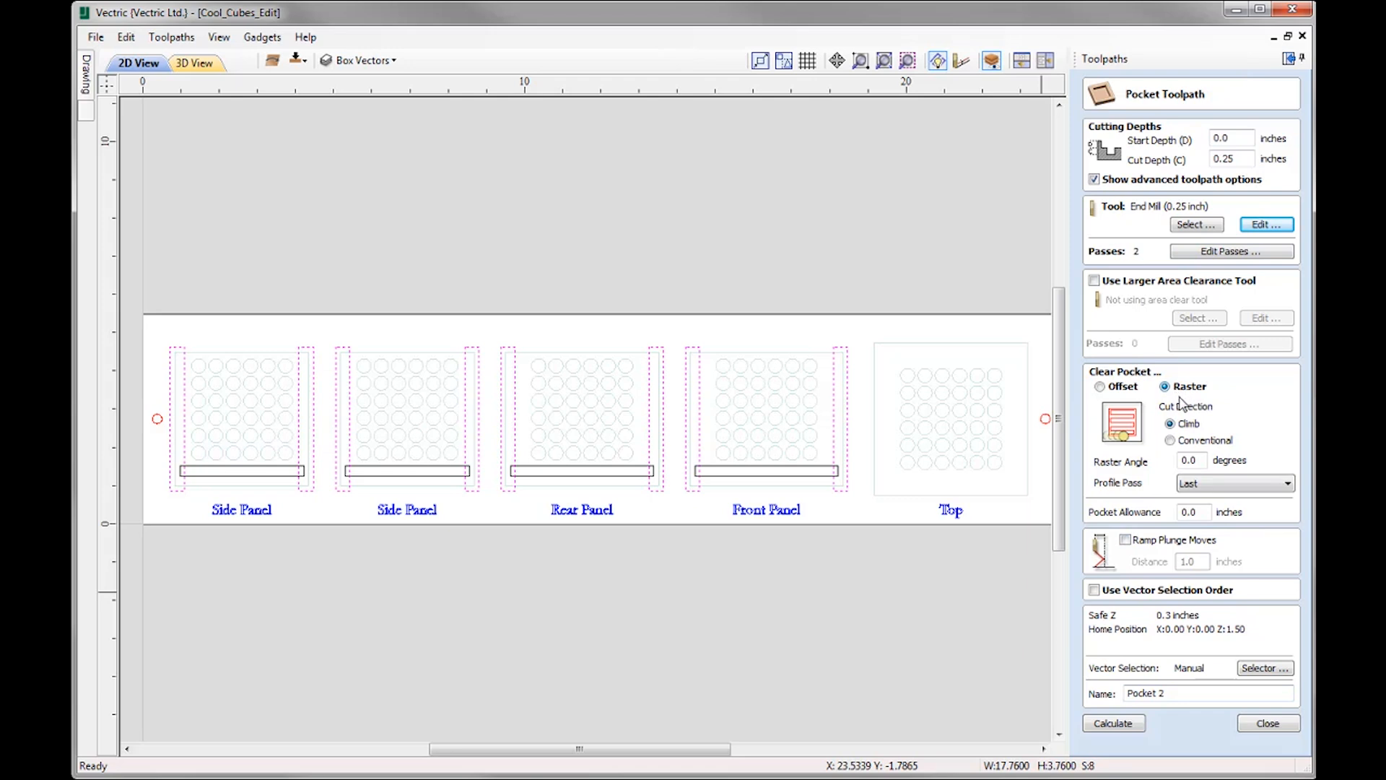
double_click(1201, 460)
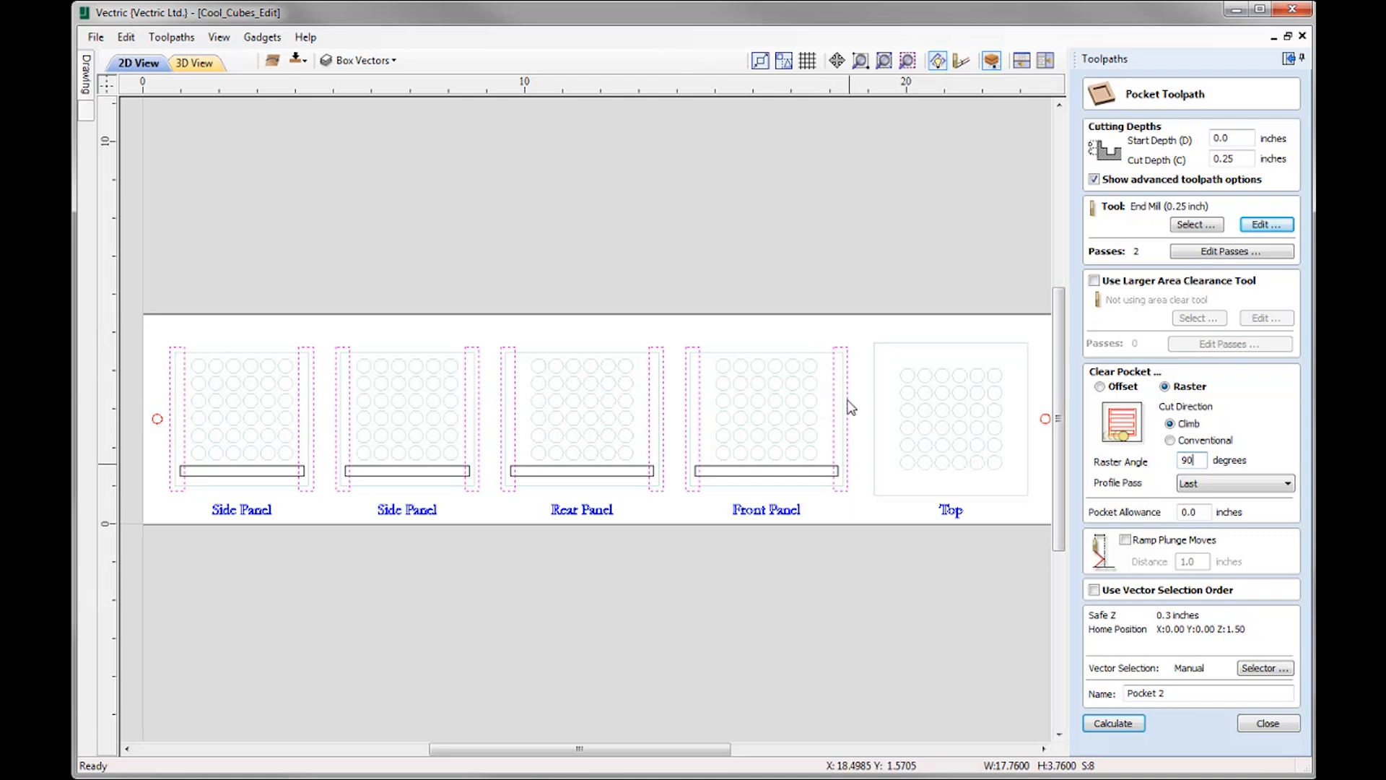
left_click(1155, 694)
left_click(1123, 726)
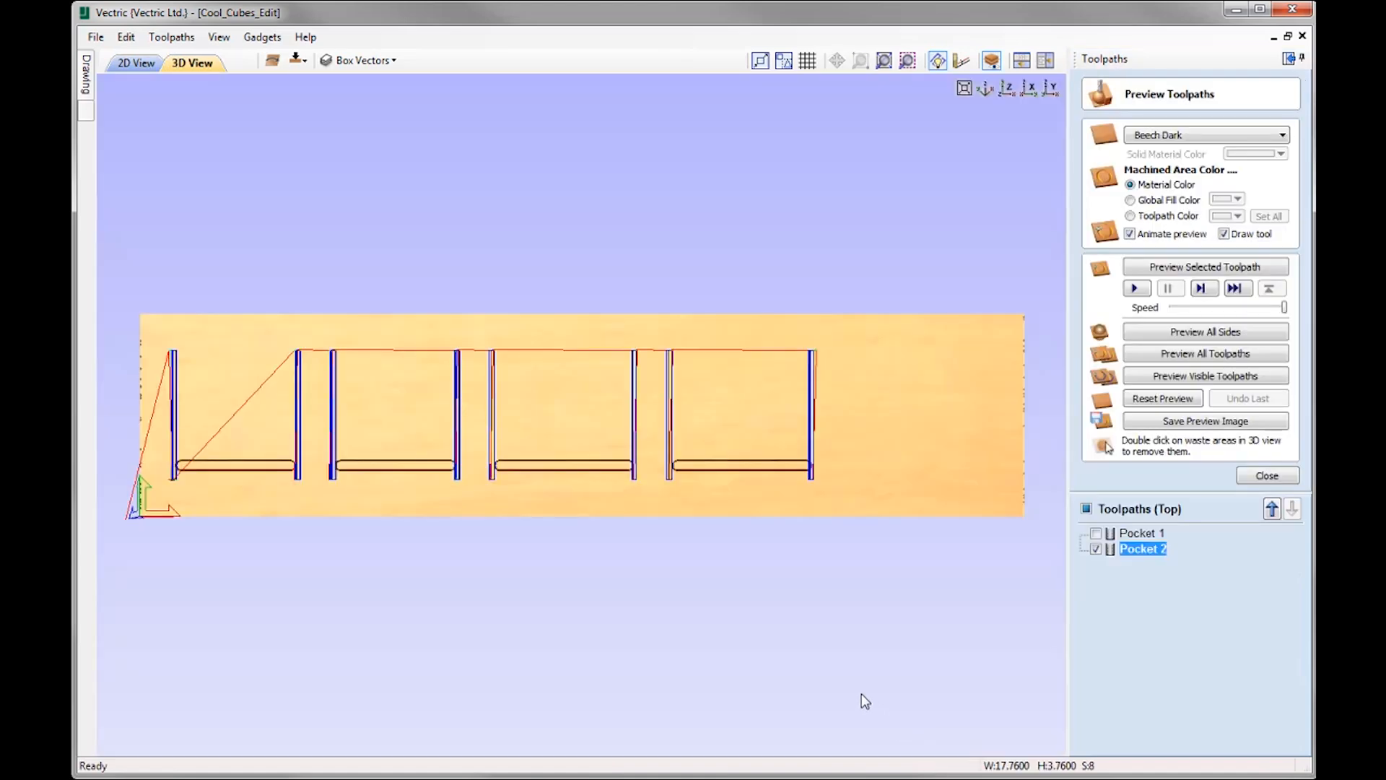
Step: Preview the vertical groove pocket toolpath, inspect the cut grooves in 3D and close the preview
left_click(1198, 267)
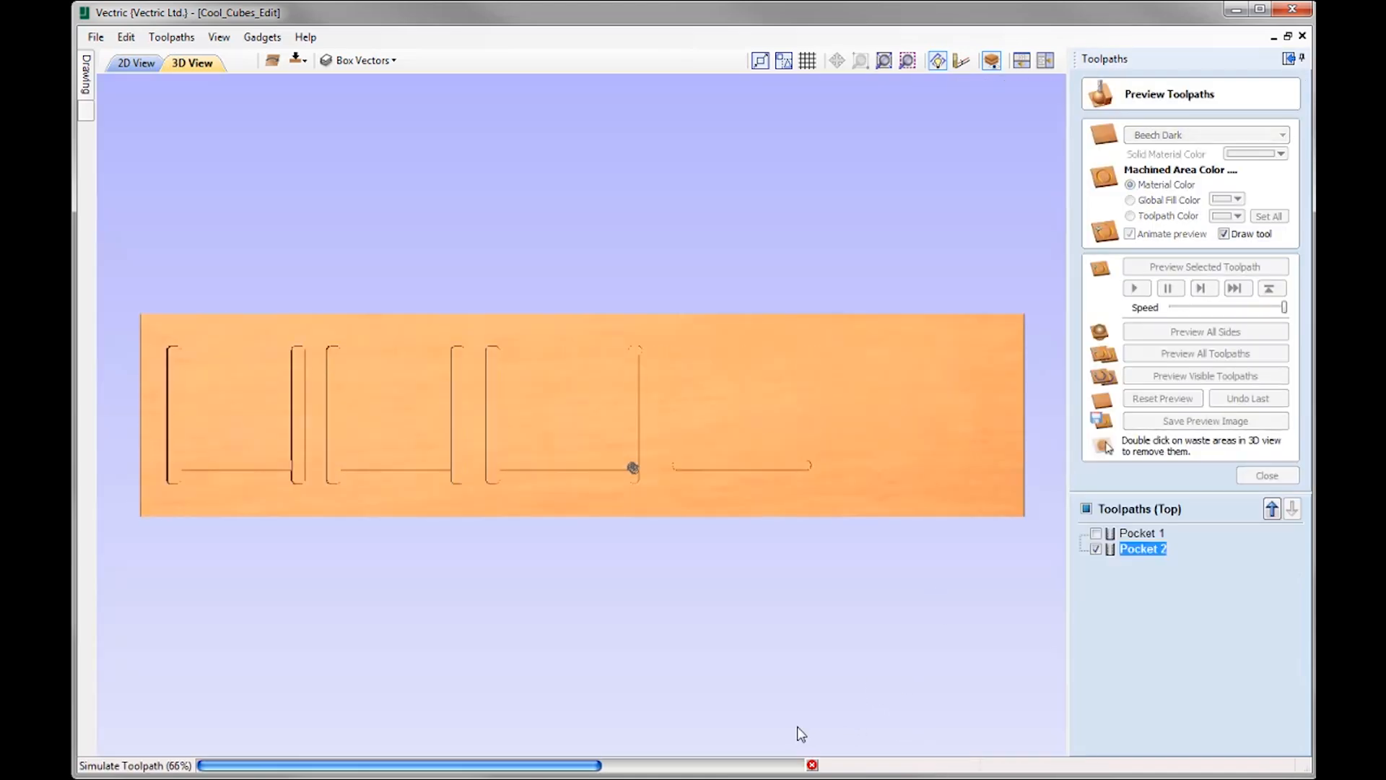
left_click_drag(733, 517, 860, 536)
left_click(1007, 89)
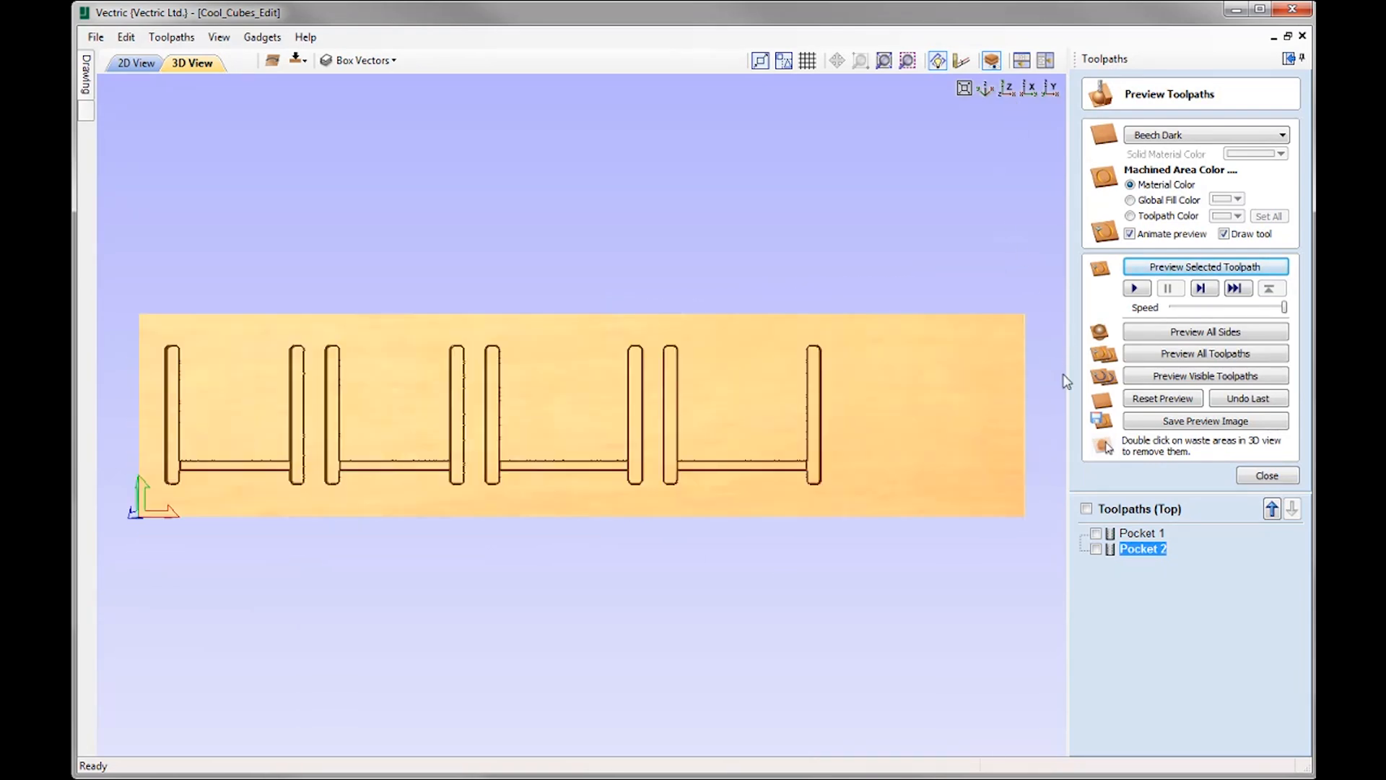
left_click(1267, 476)
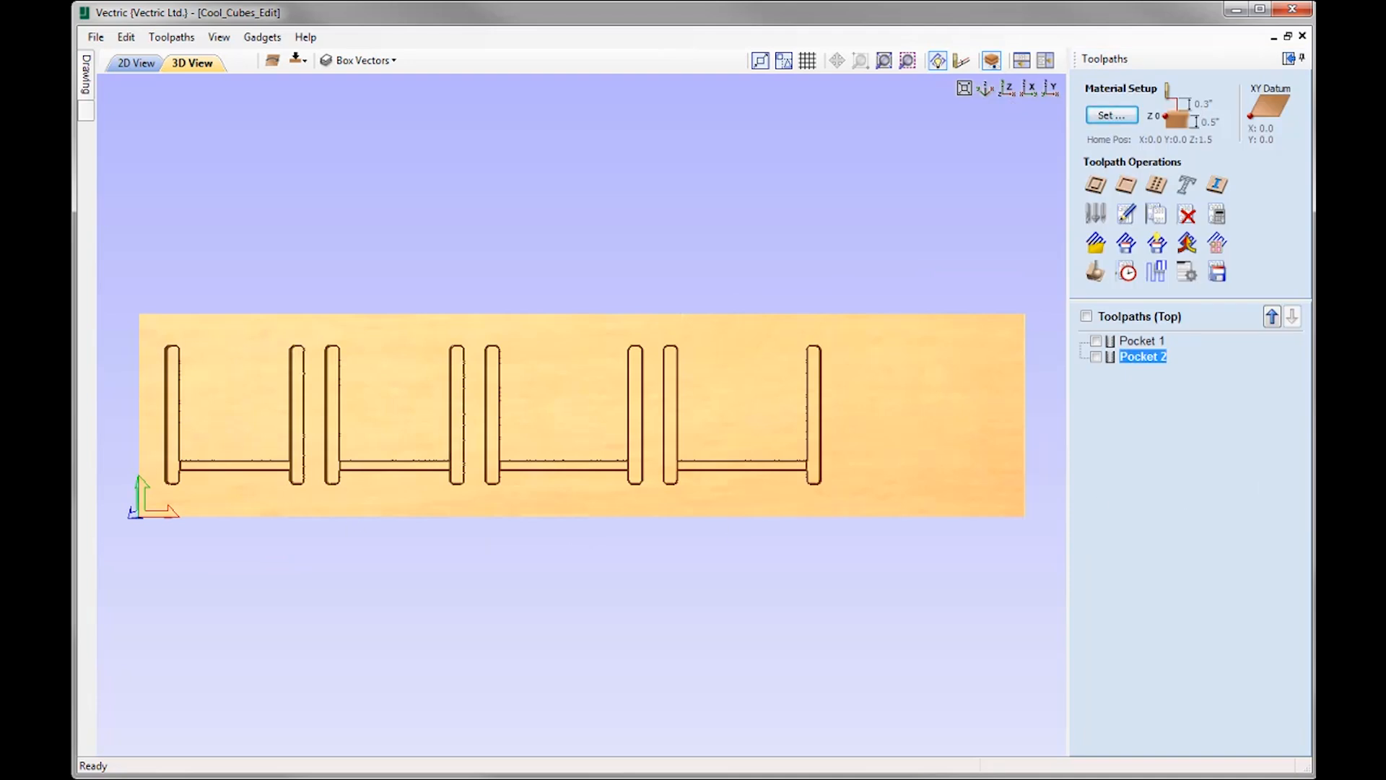
Step: Start a drilling toolpath on the two dowel circles at the board's ends with a 1.0 inch cut depth
left_click(136, 63)
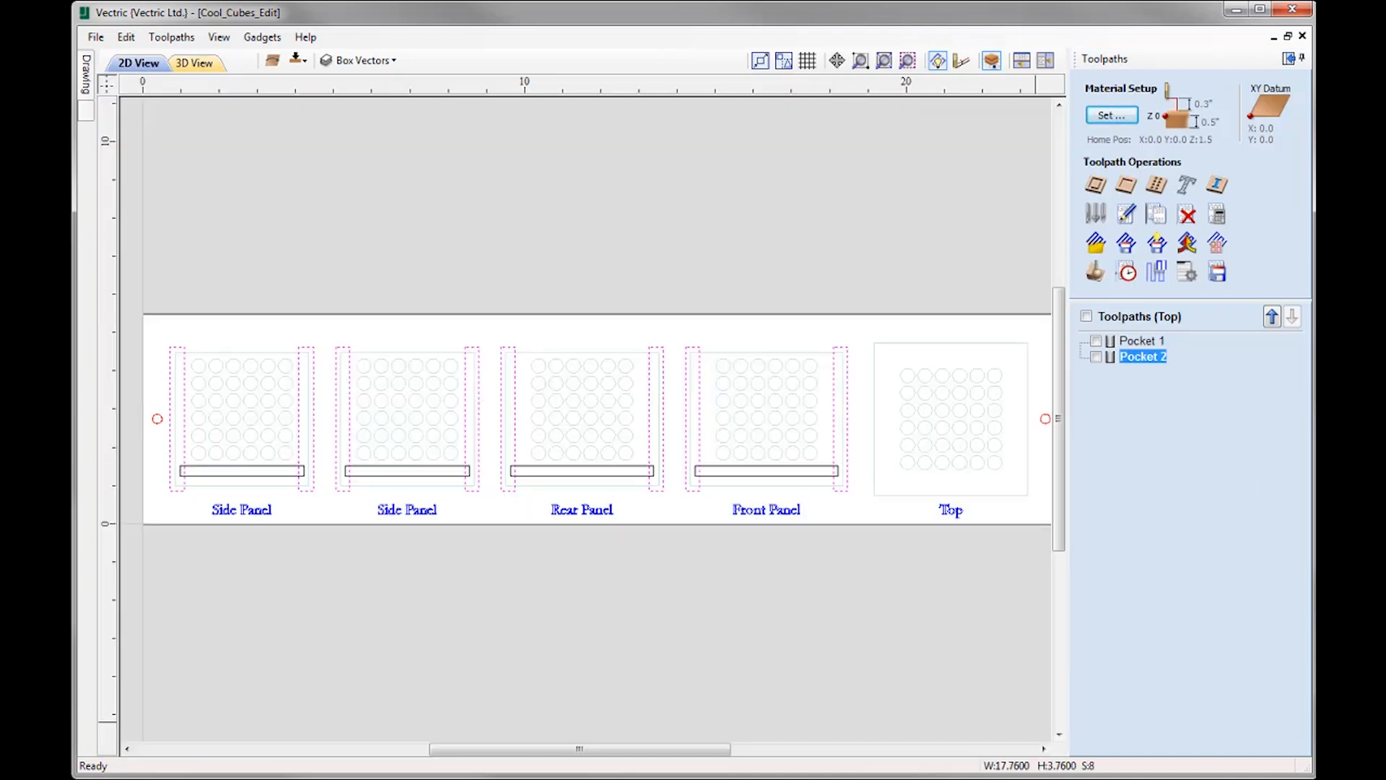
left_click(157, 422)
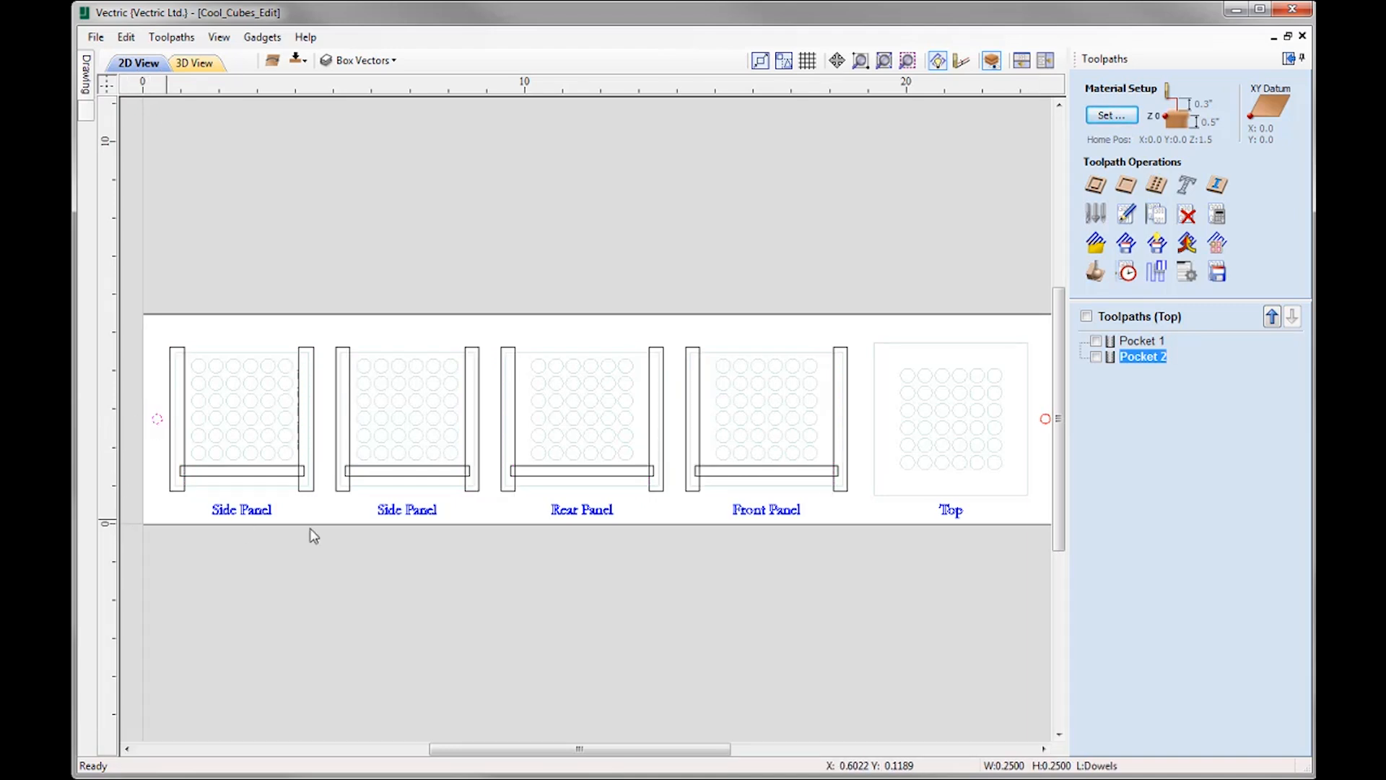
left_click(1045, 421, "shift")
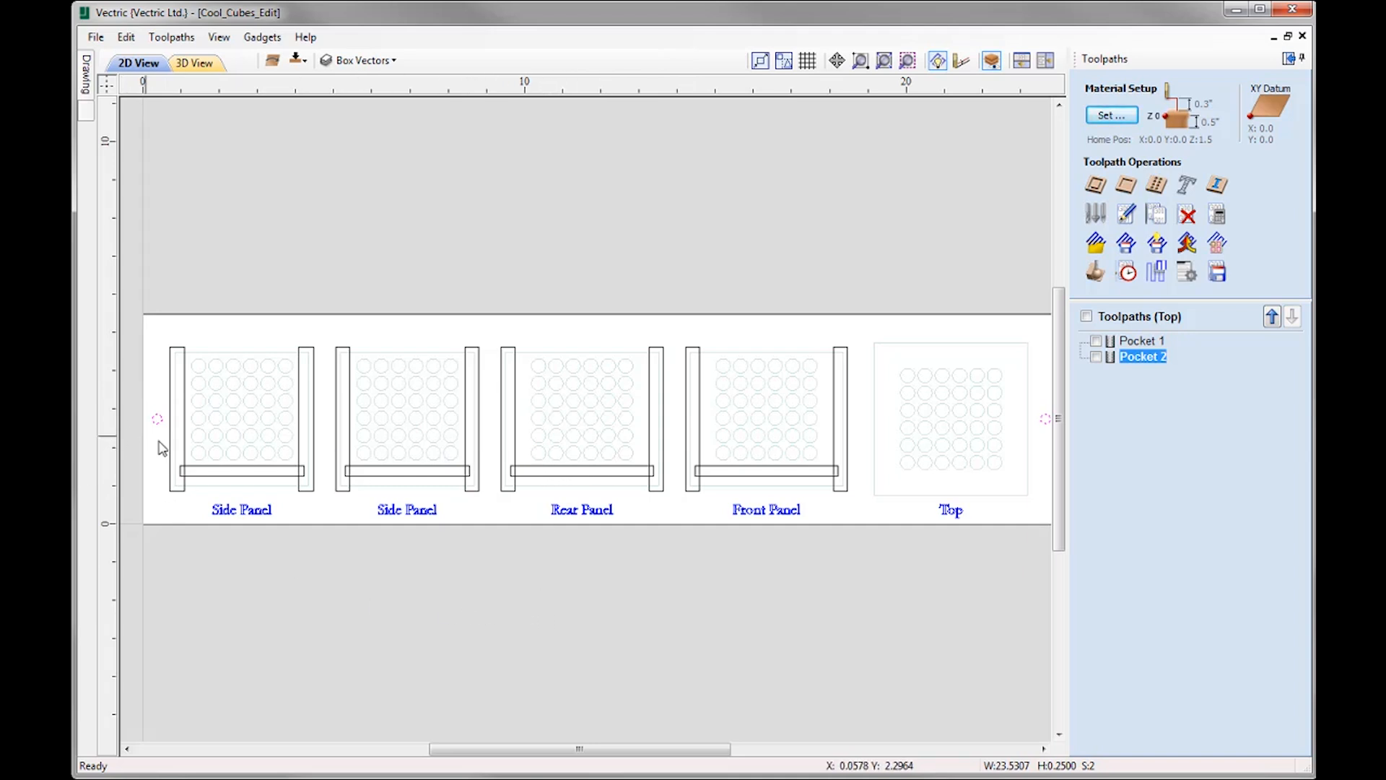
left_click(1157, 187)
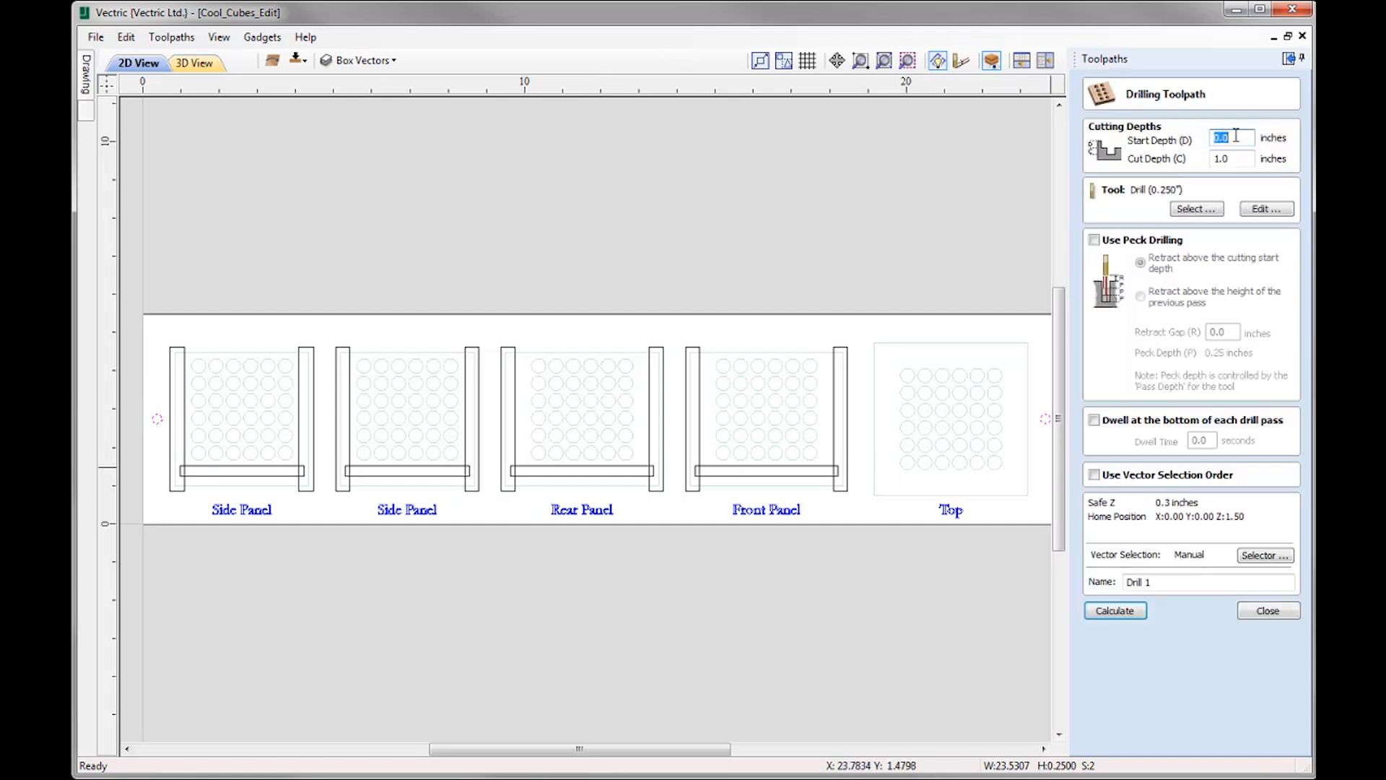
left_click(1230, 158)
Step: Assign the Drill (0.250") tool, name the toolpath Drill Dowels and calculate it, accepting the cut through the material
left_click(1189, 209)
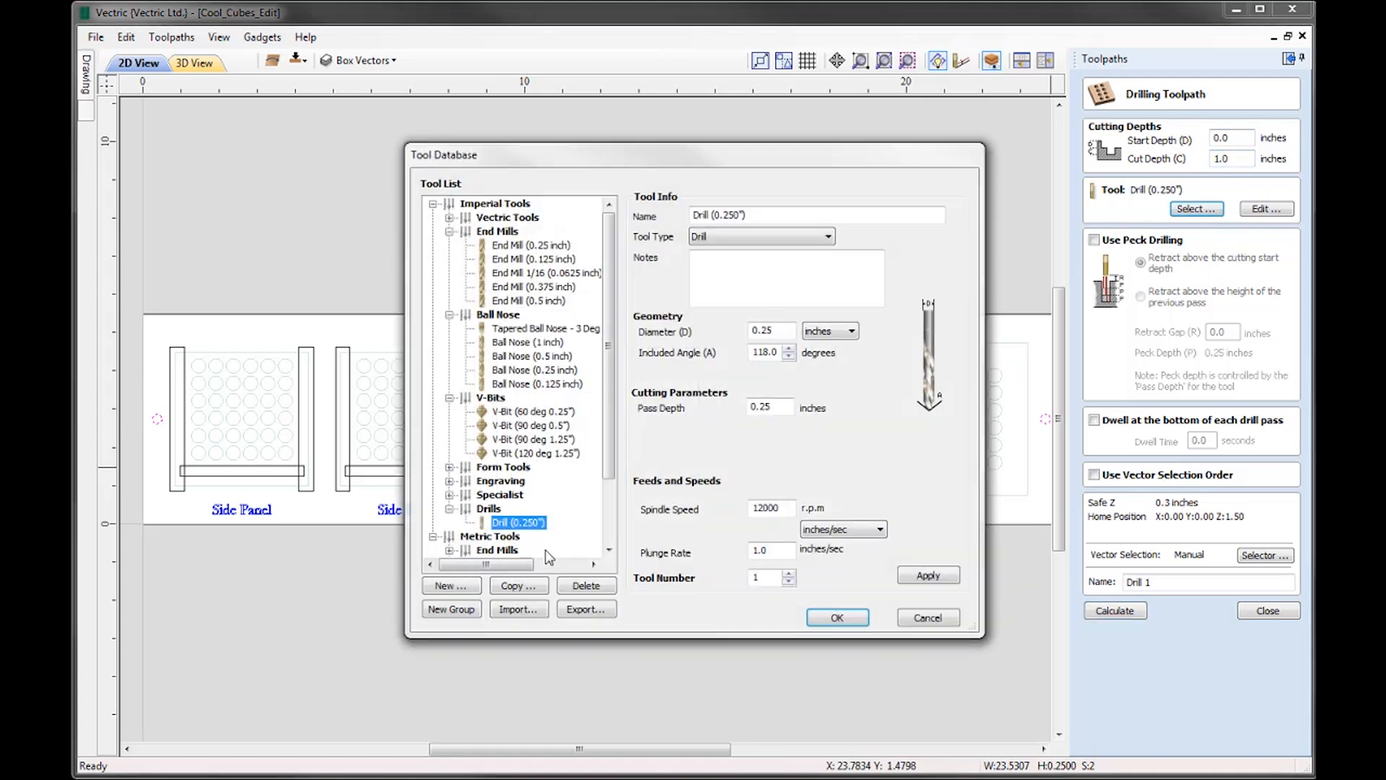
left_click(503, 522)
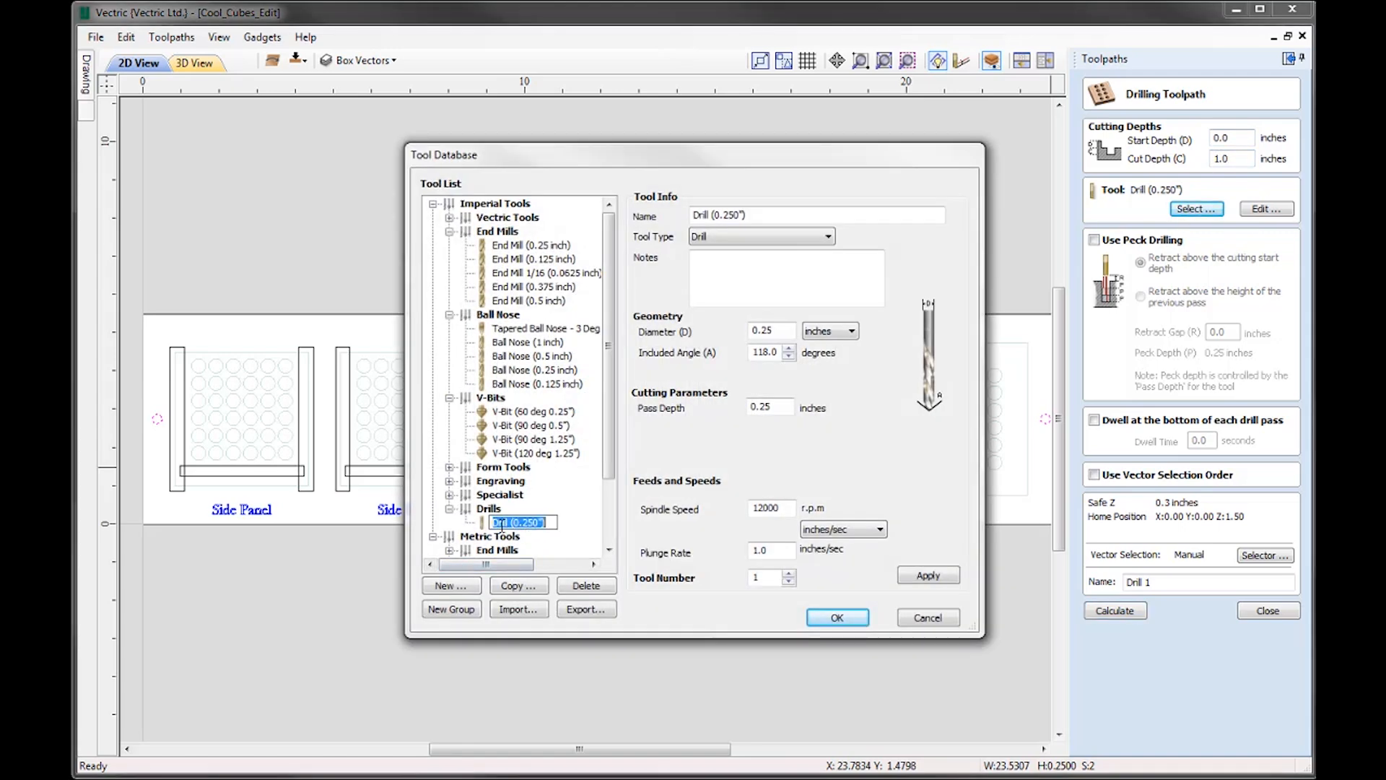
left_click(837, 618)
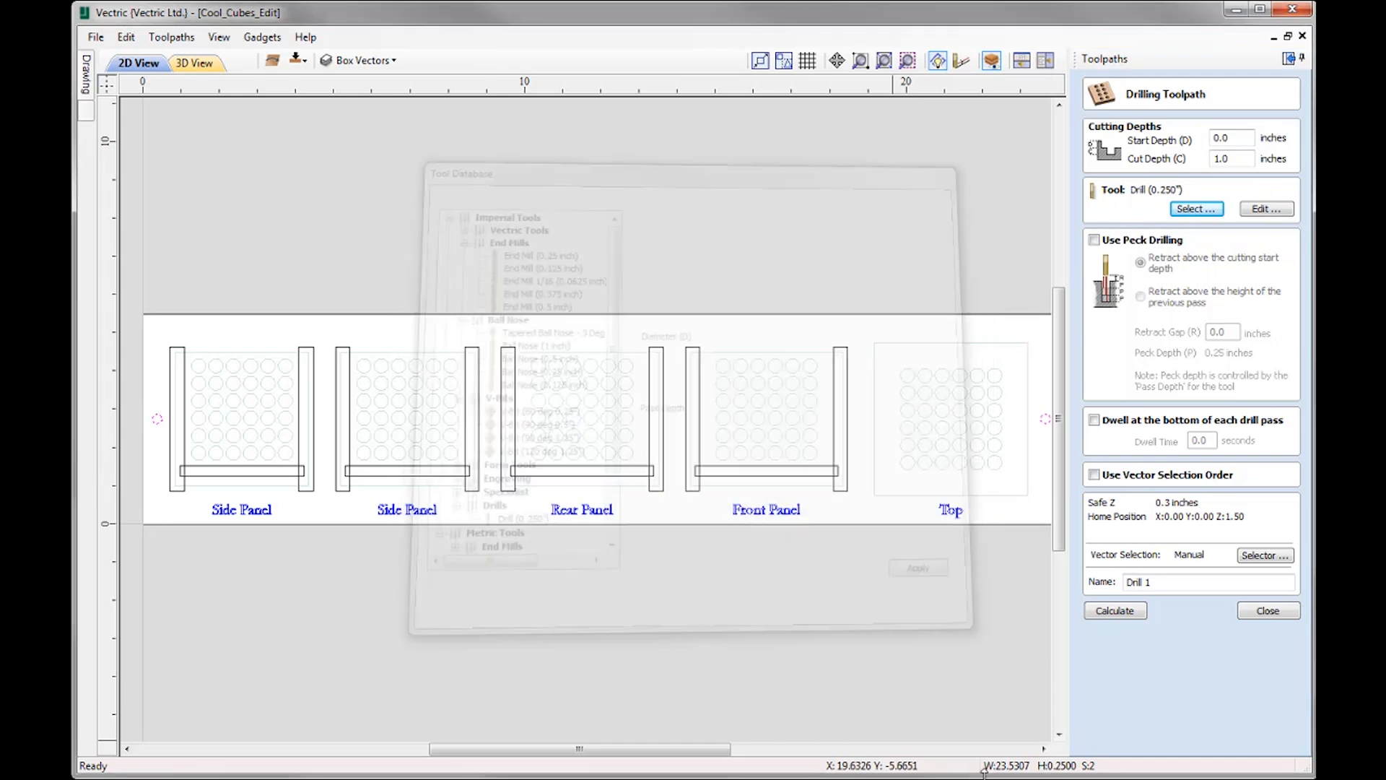
left_click(1156, 581)
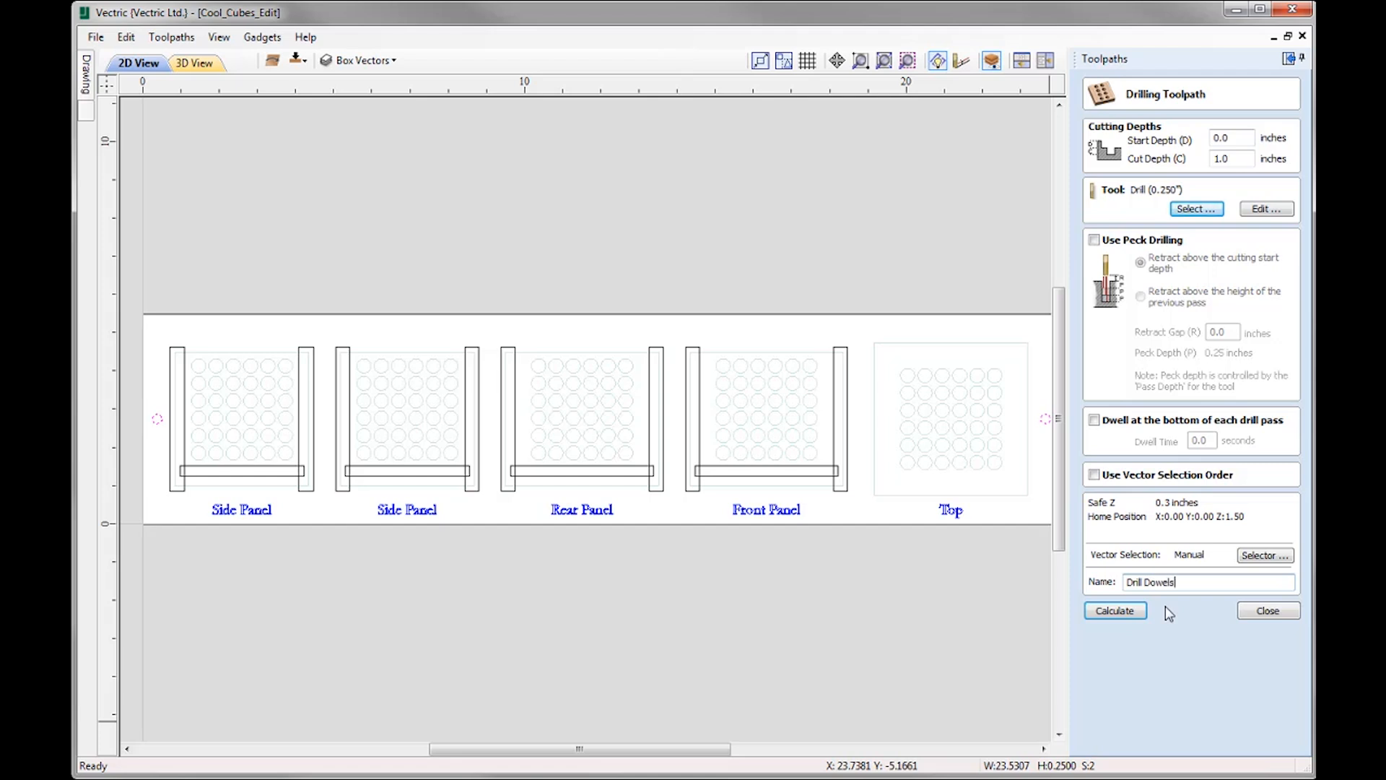
left_click(1115, 610)
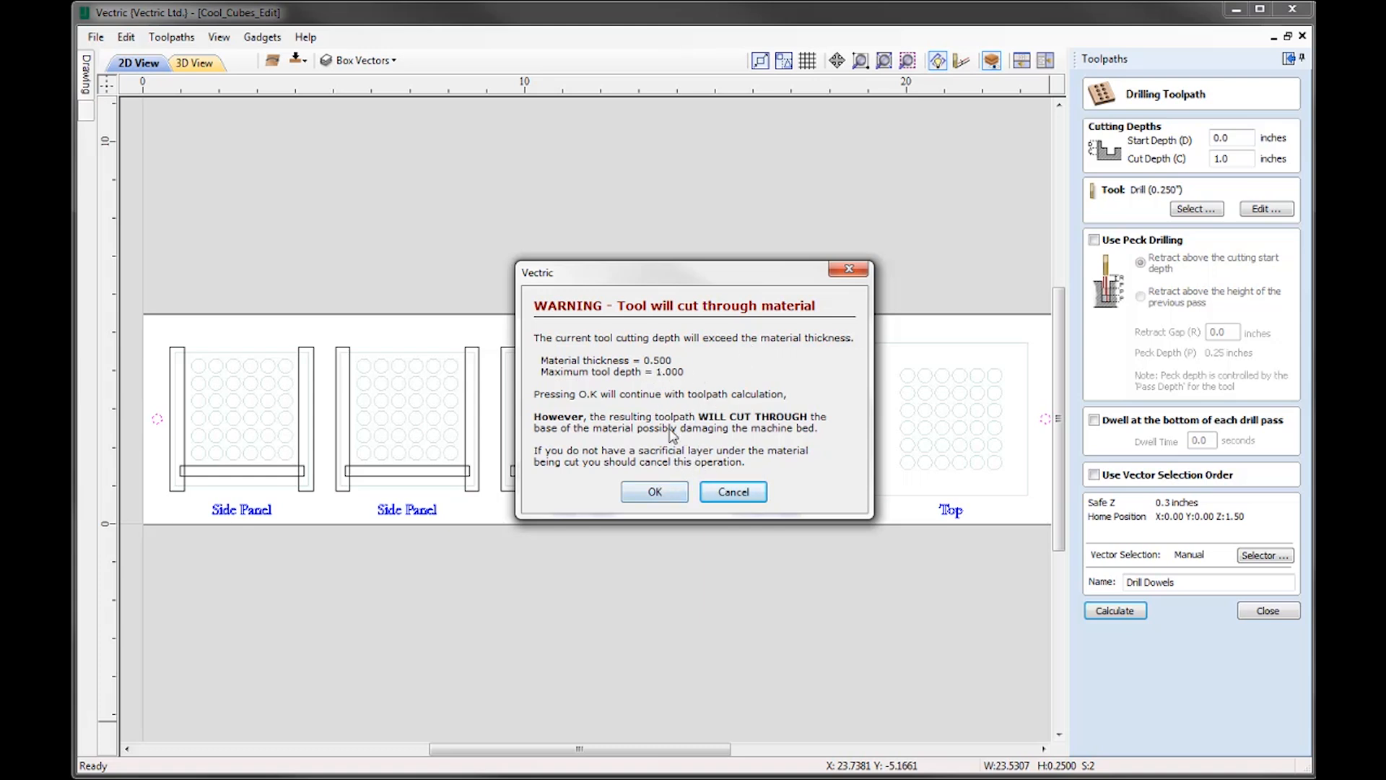
left_click(654, 493)
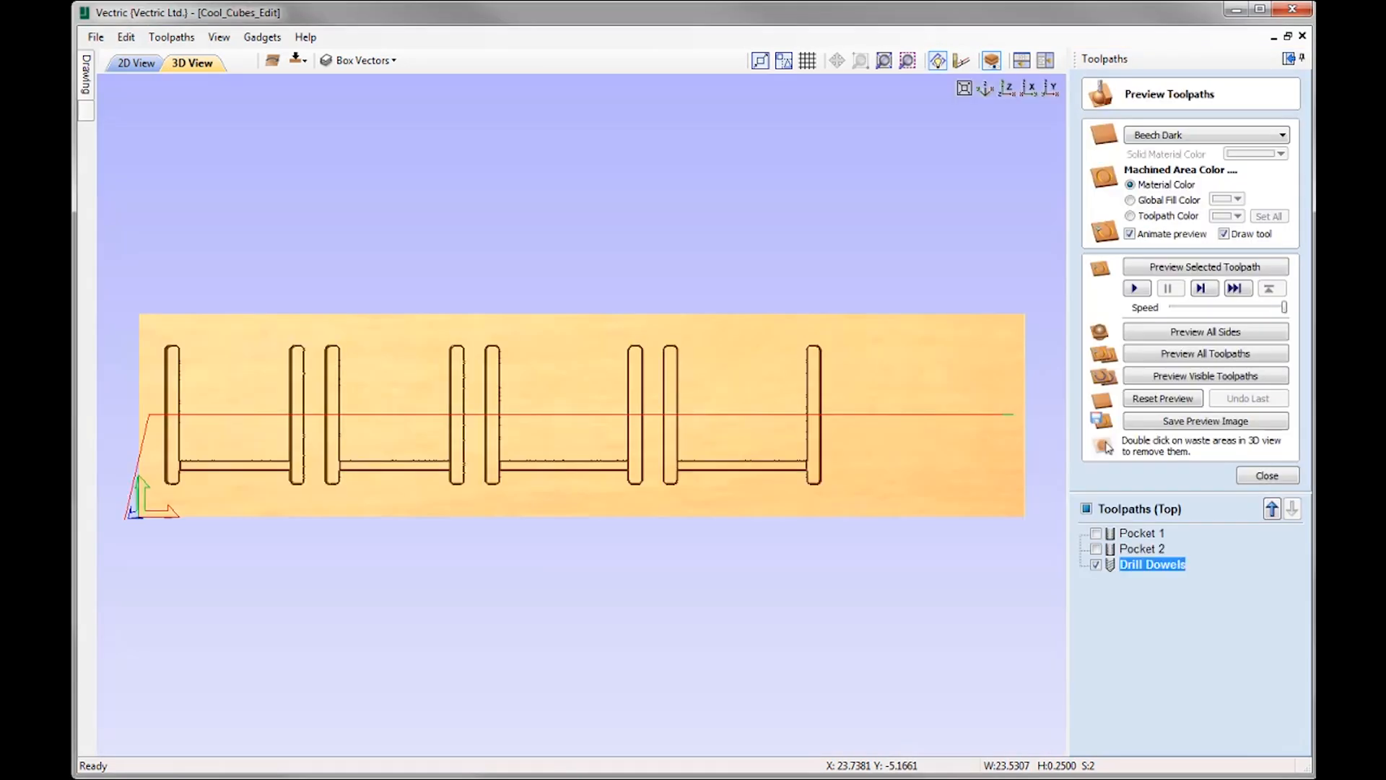
Step: Preview the Drill Dowels toolpath and view the drilled board in an isometric 3D view
left_click(1225, 269)
mouse_move(684, 585)
left_mouse_down()
mouse_move(734, 529)
mouse_move(726, 572)
mouse_move(705, 579)
left_mouse_up()
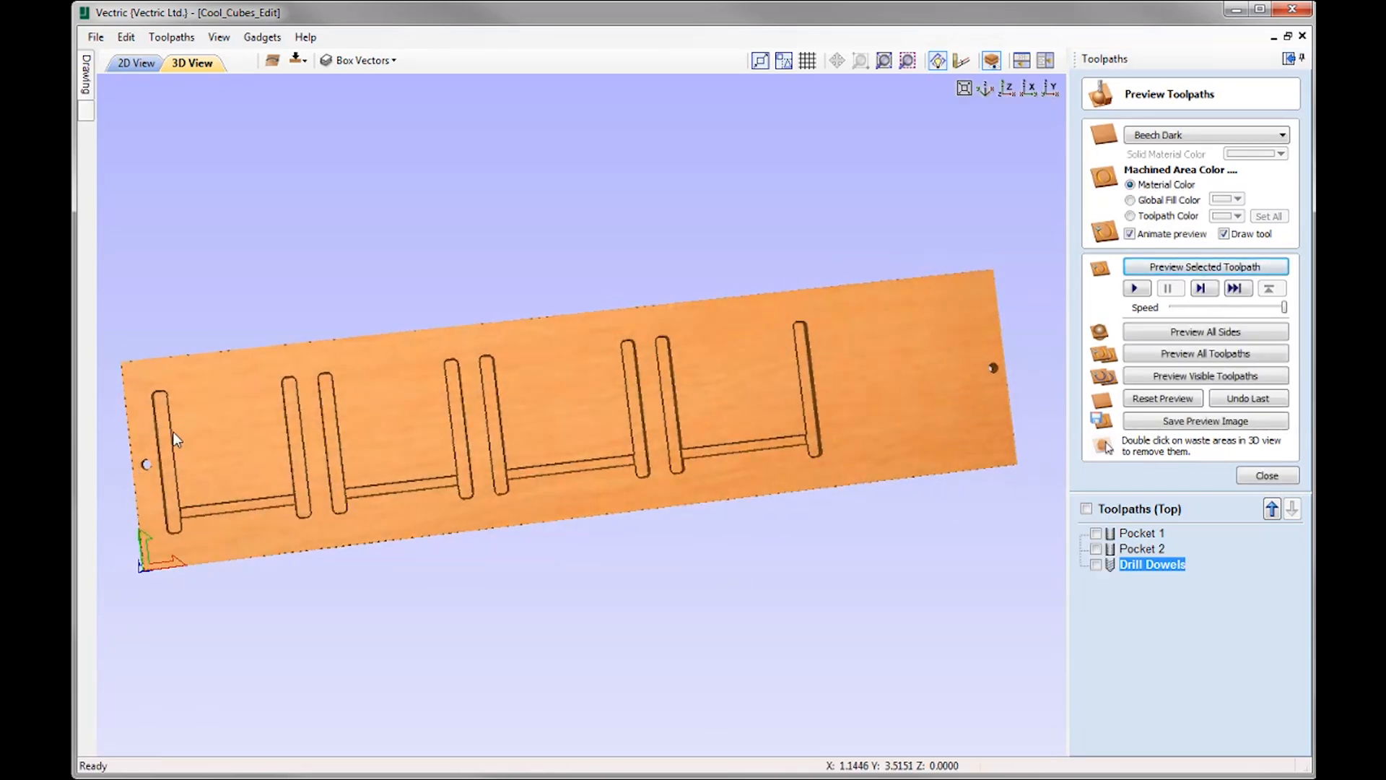
left_click_drag(770, 462, 801, 488)
left_click(985, 90)
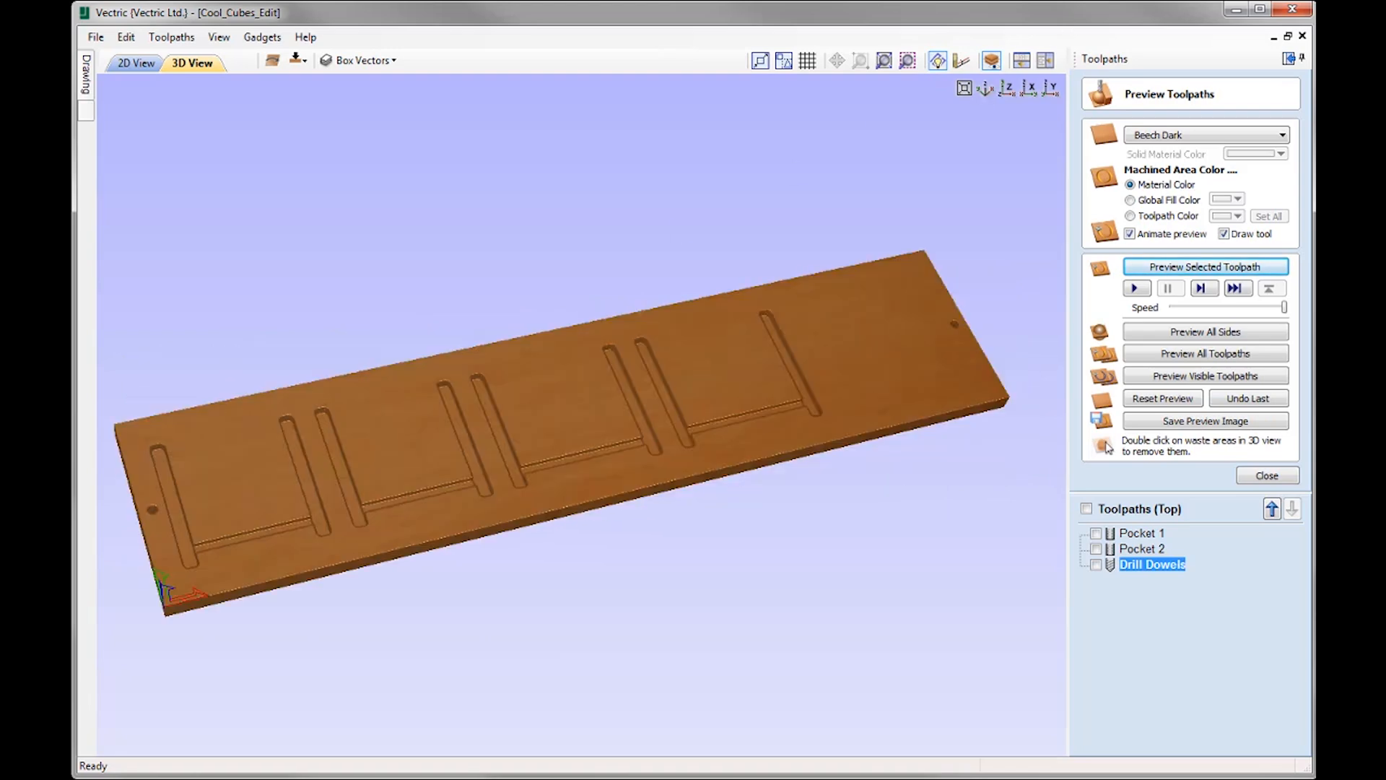
Step: Examine the two dowel holes from the board's top face and underside in the 3D preview
mouse_move(741, 397)
left_mouse_down()
mouse_move(702, 461)
mouse_move(647, 501)
mouse_move(558, 431)
mouse_move(561, 353)
mouse_move(585, 357)
mouse_move(547, 442)
mouse_move(523, 434)
mouse_move(718, 330)
mouse_move(507, 418)
mouse_move(469, 398)
mouse_move(491, 420)
left_mouse_up()
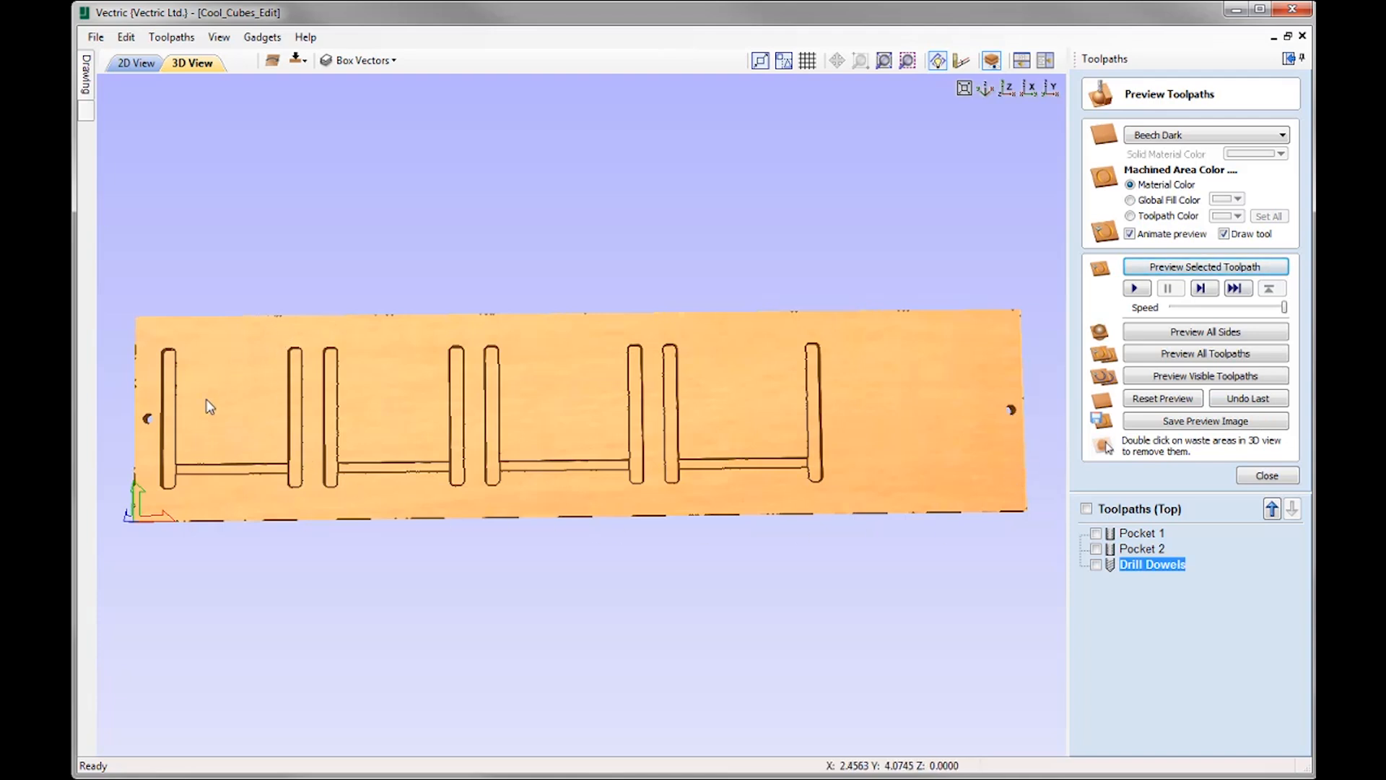
left_click_drag(142, 415, 1026, 407)
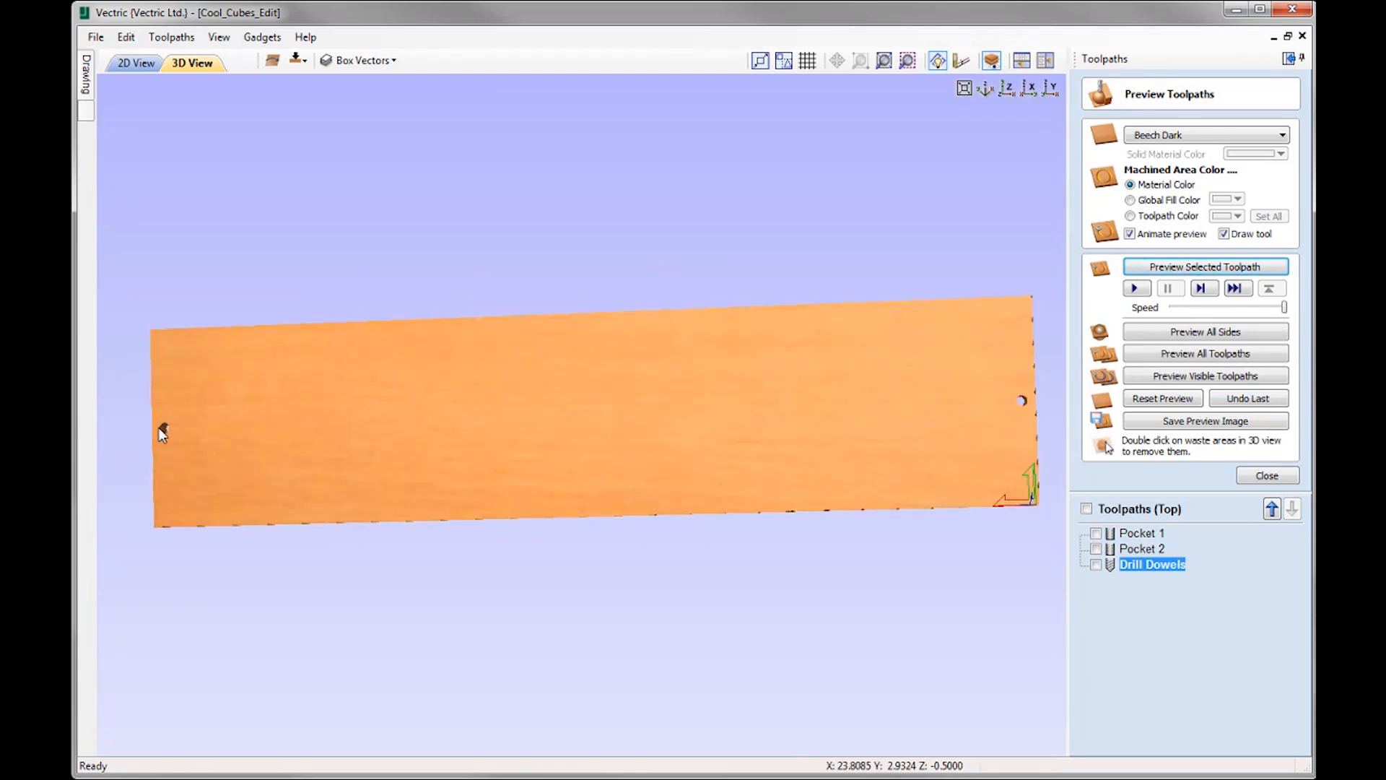
left_click_drag(253, 430, 456, 420)
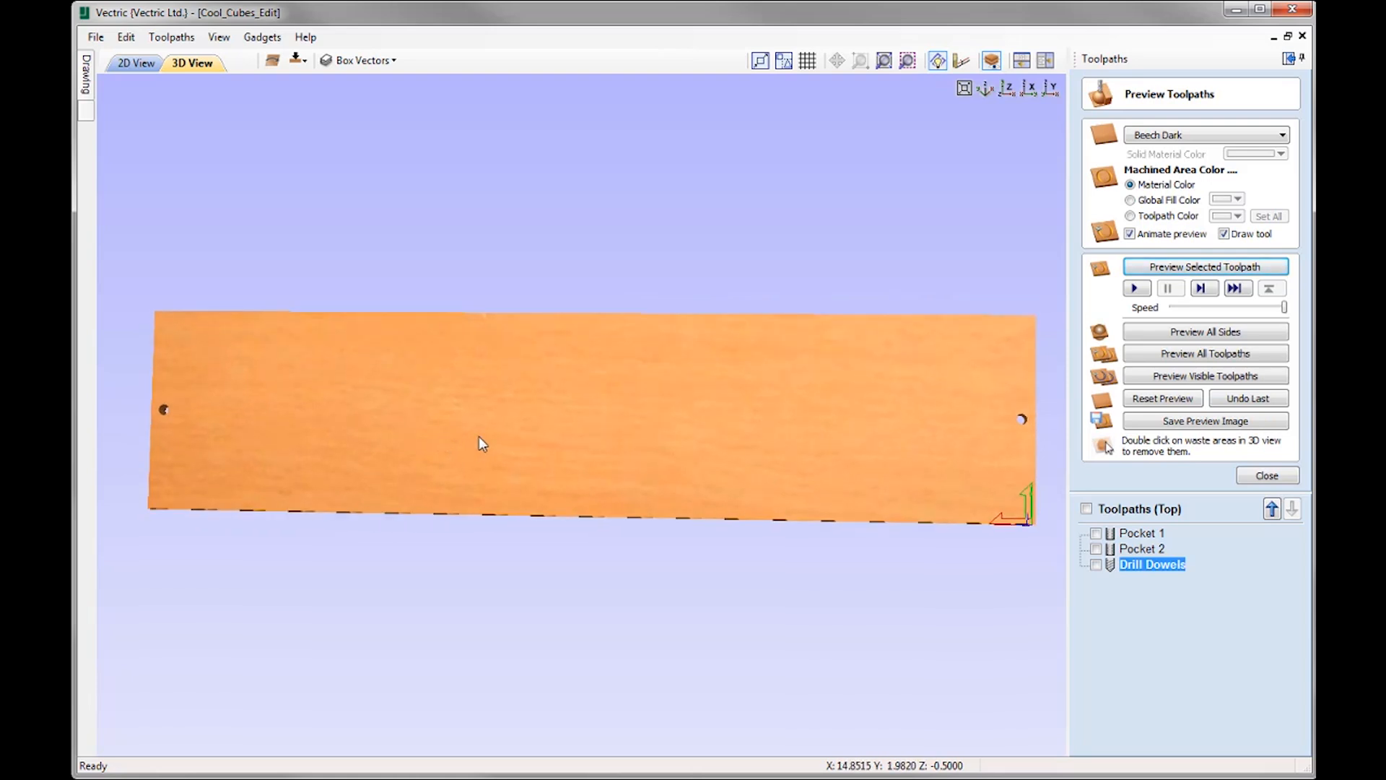
left_click_drag(475, 433, 262, 402)
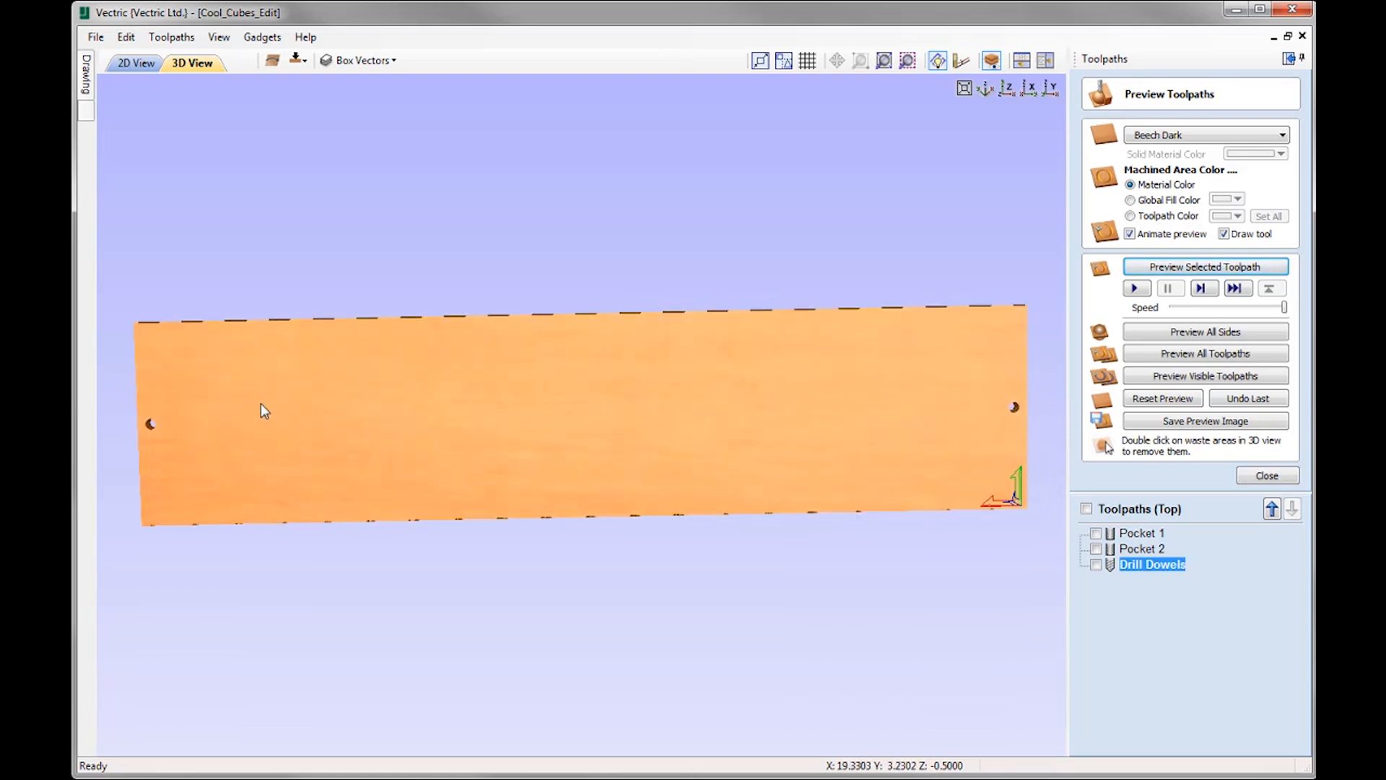
left_click_drag(501, 423, 495, 399)
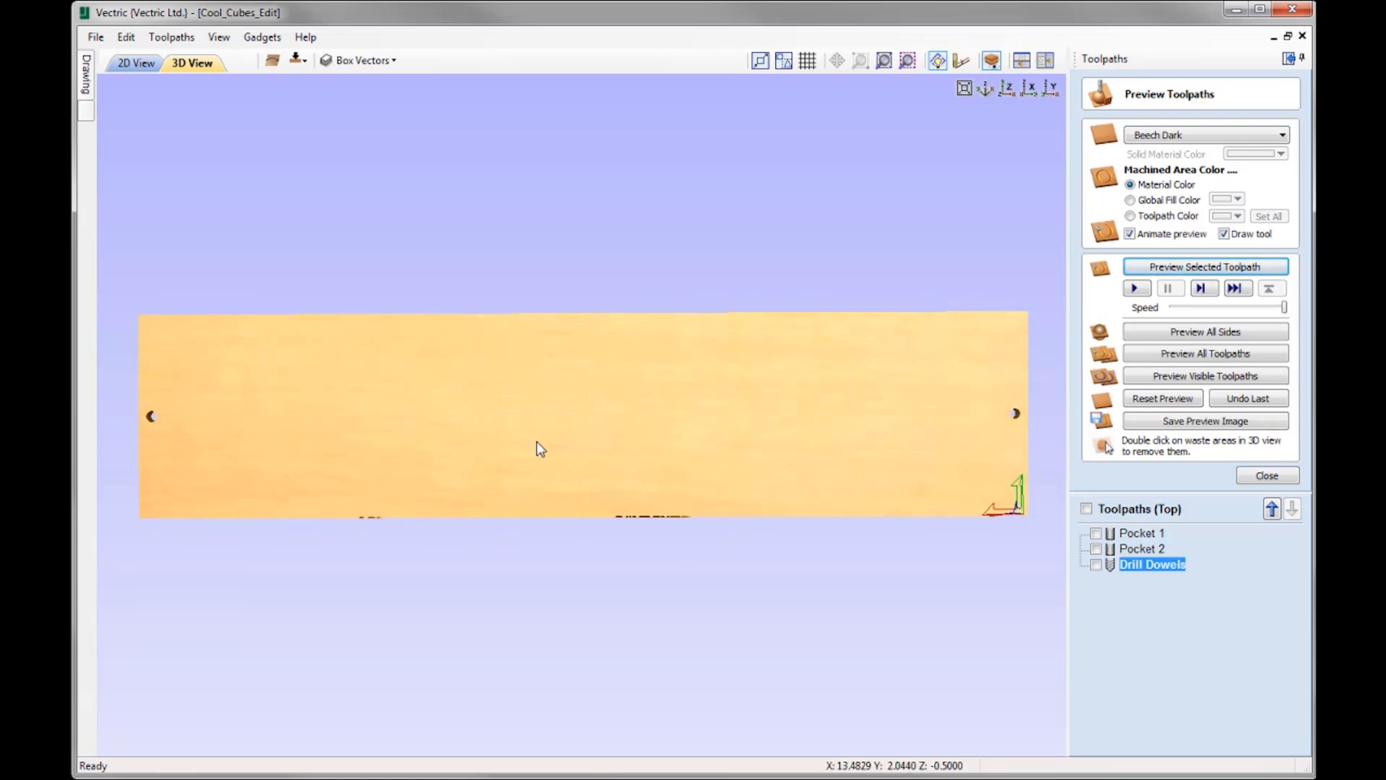
left_click_drag(535, 442, 538, 444)
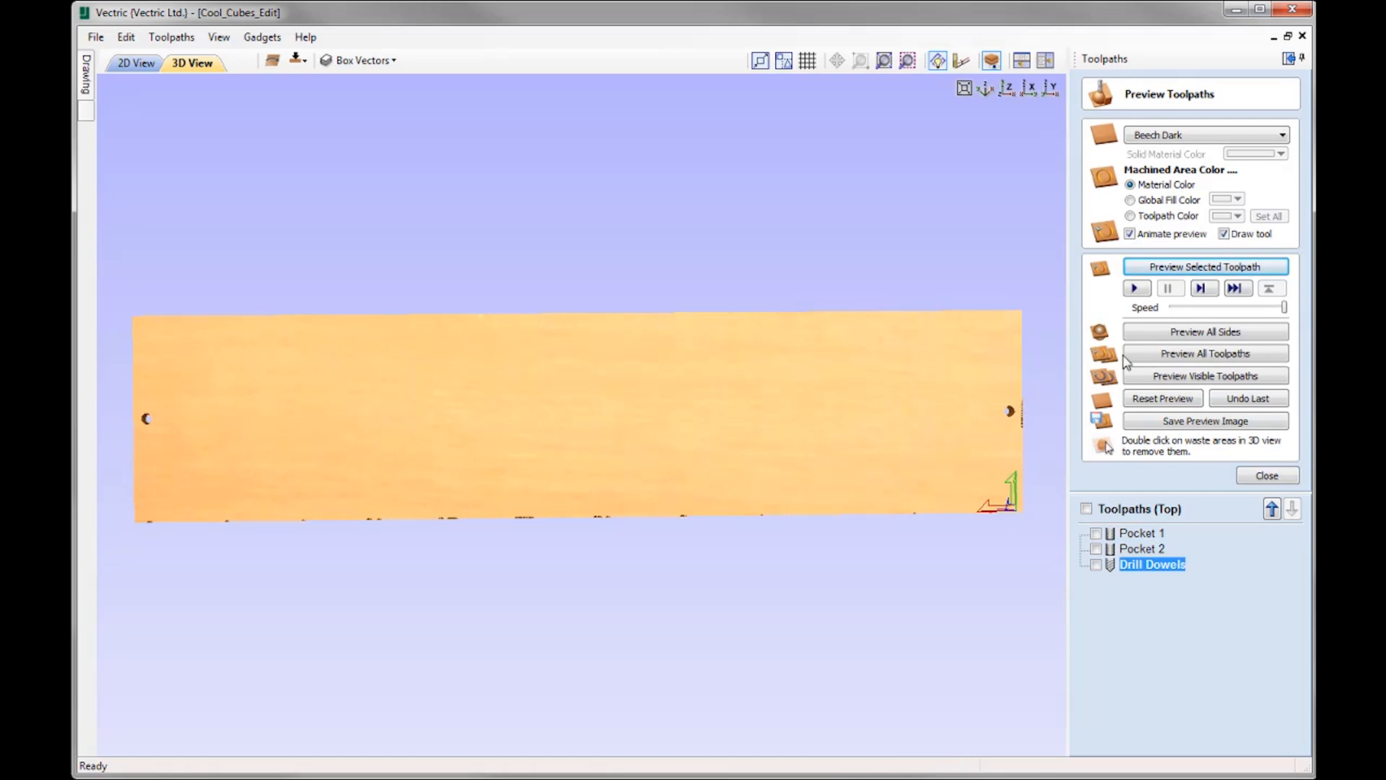
Step: Close the toolpath preview and switch to the board's bottom side
left_click(1267, 475)
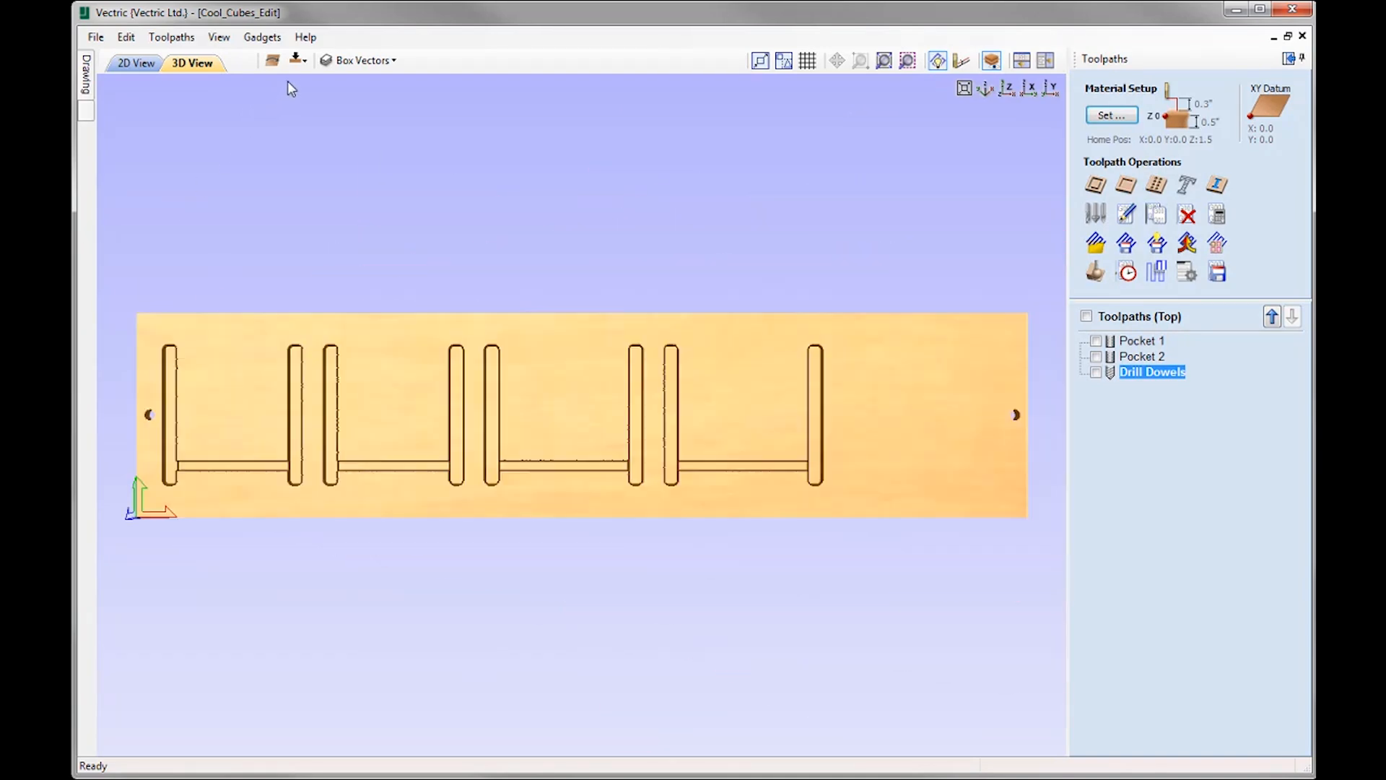
left_click(296, 61)
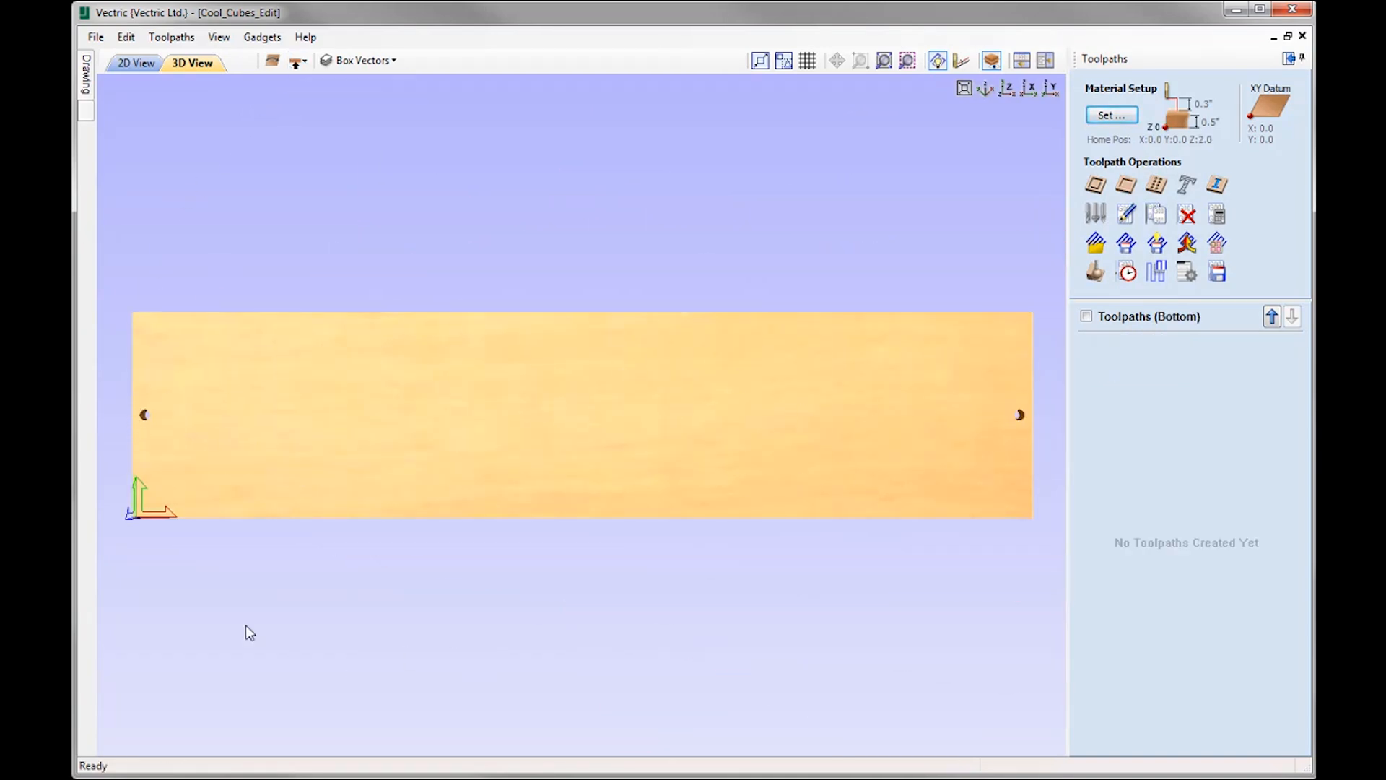
Step: Select the decorative circle groups on all five panels in the 2D view
left_click(142, 64)
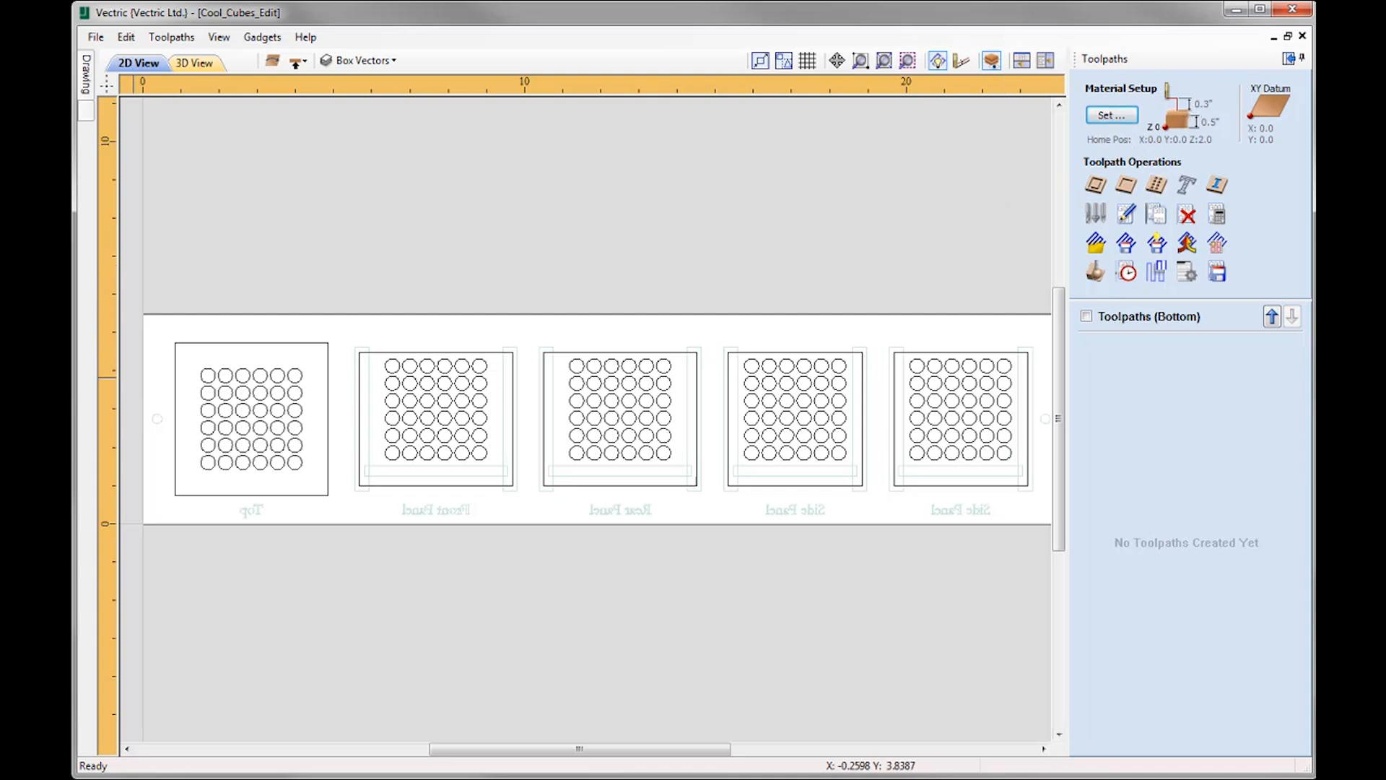
left_click(204, 373)
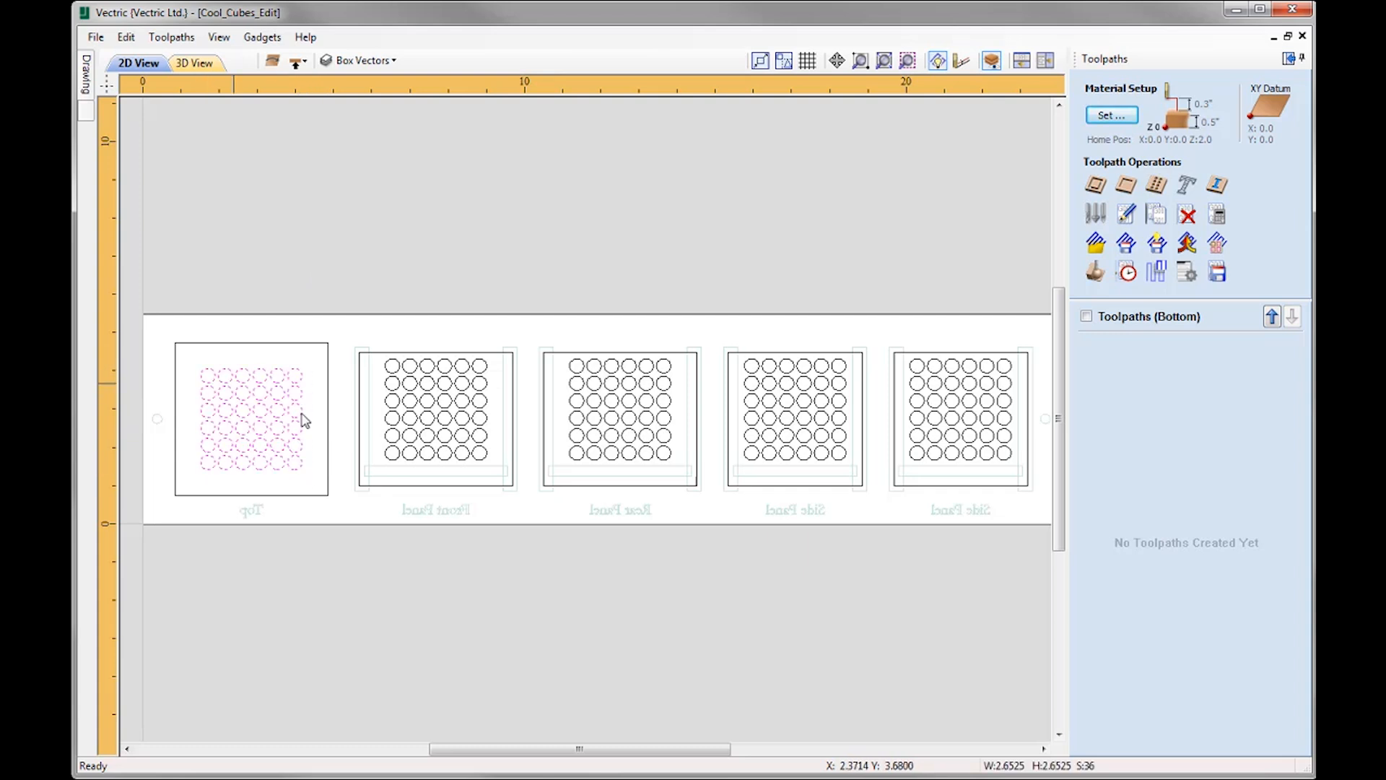
left_click(387, 369, "shift")
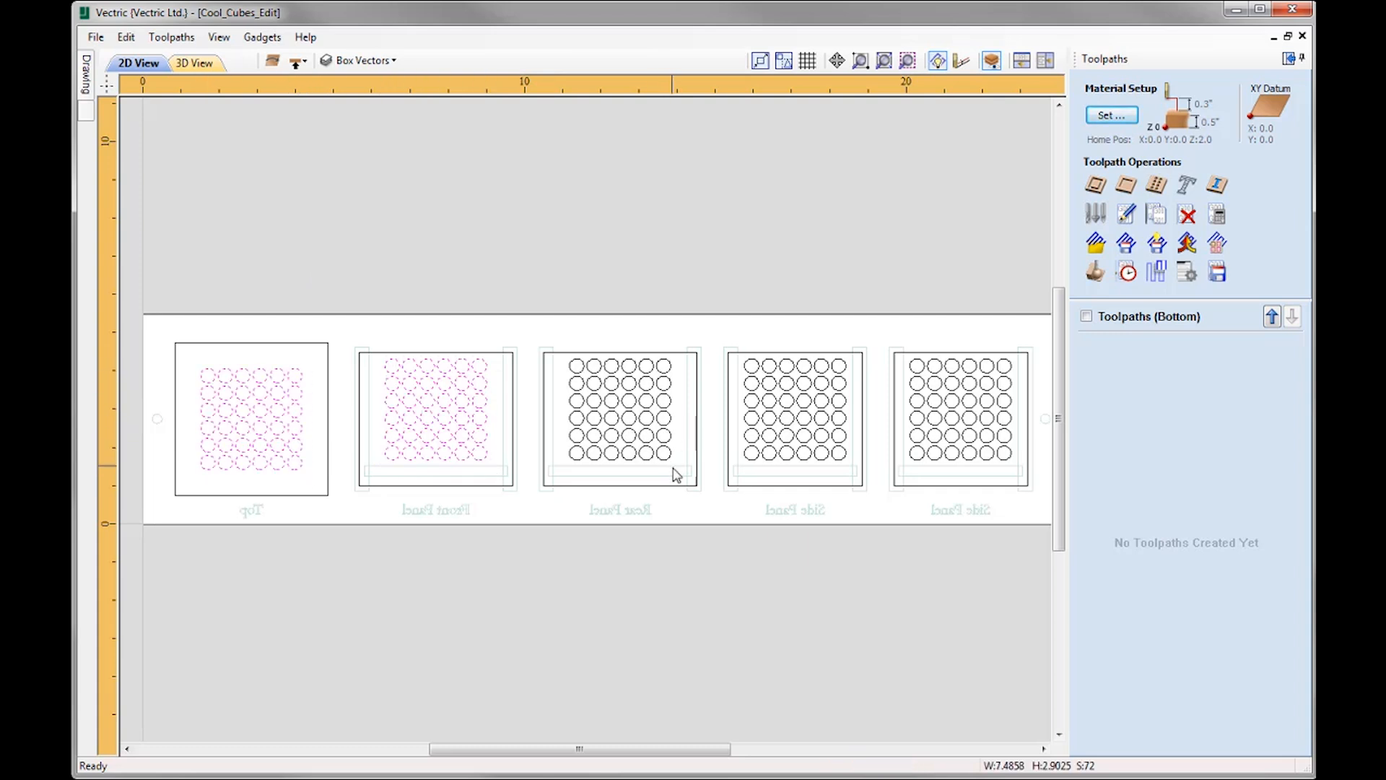
left_click(558, 367, "shift")
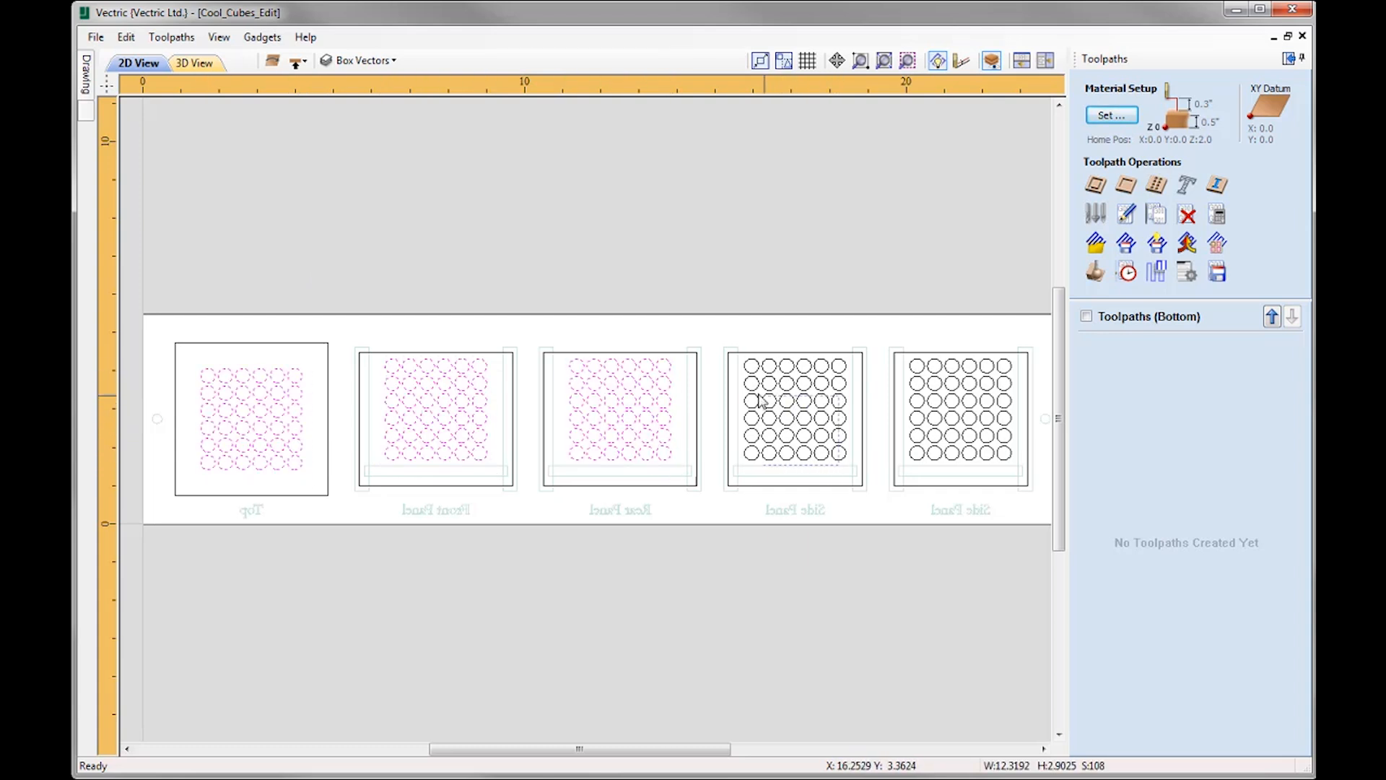
left_click(747, 367, "shift")
left_click(914, 369, "shift")
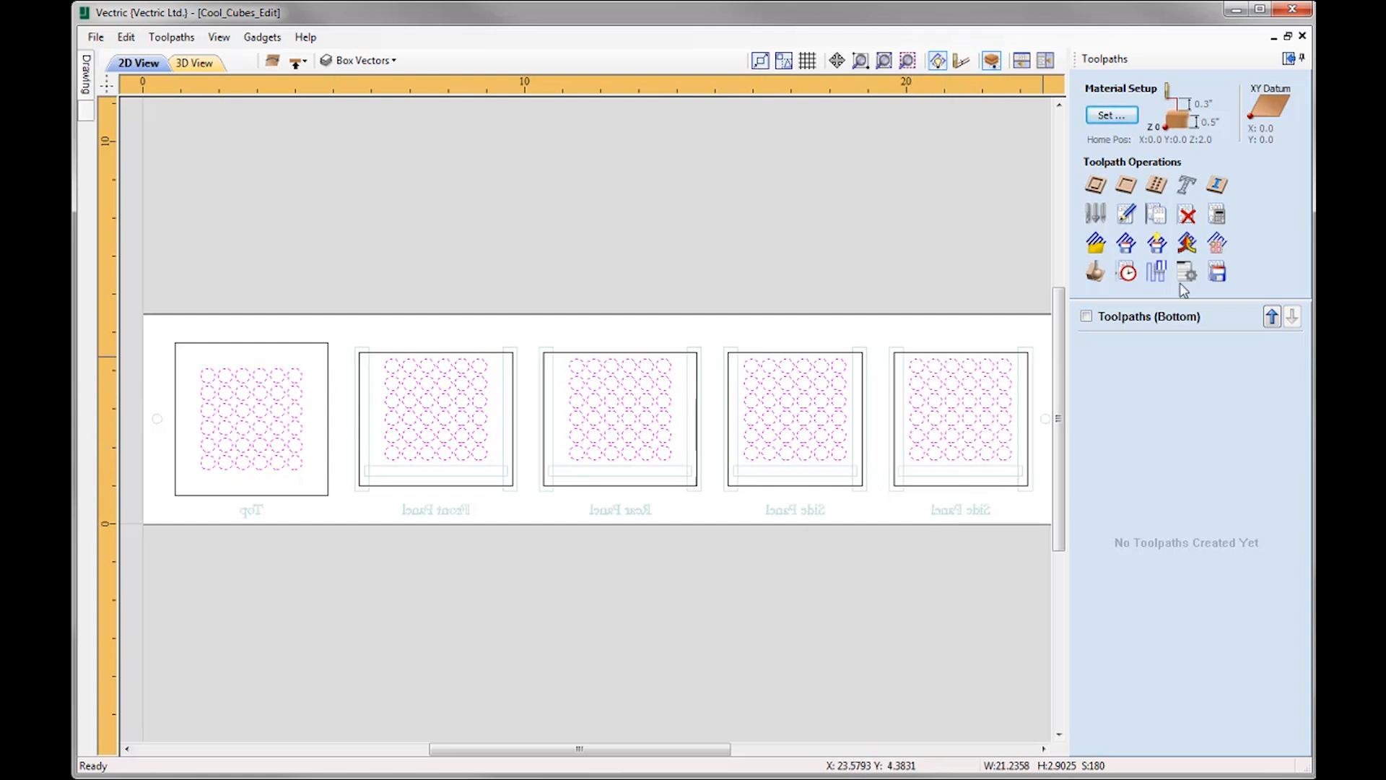
Step: Set up a 2D profile toolpath with a 0.125-inch cut depth and the Ball Nose (0.25 inch) tool
left_click(1095, 185)
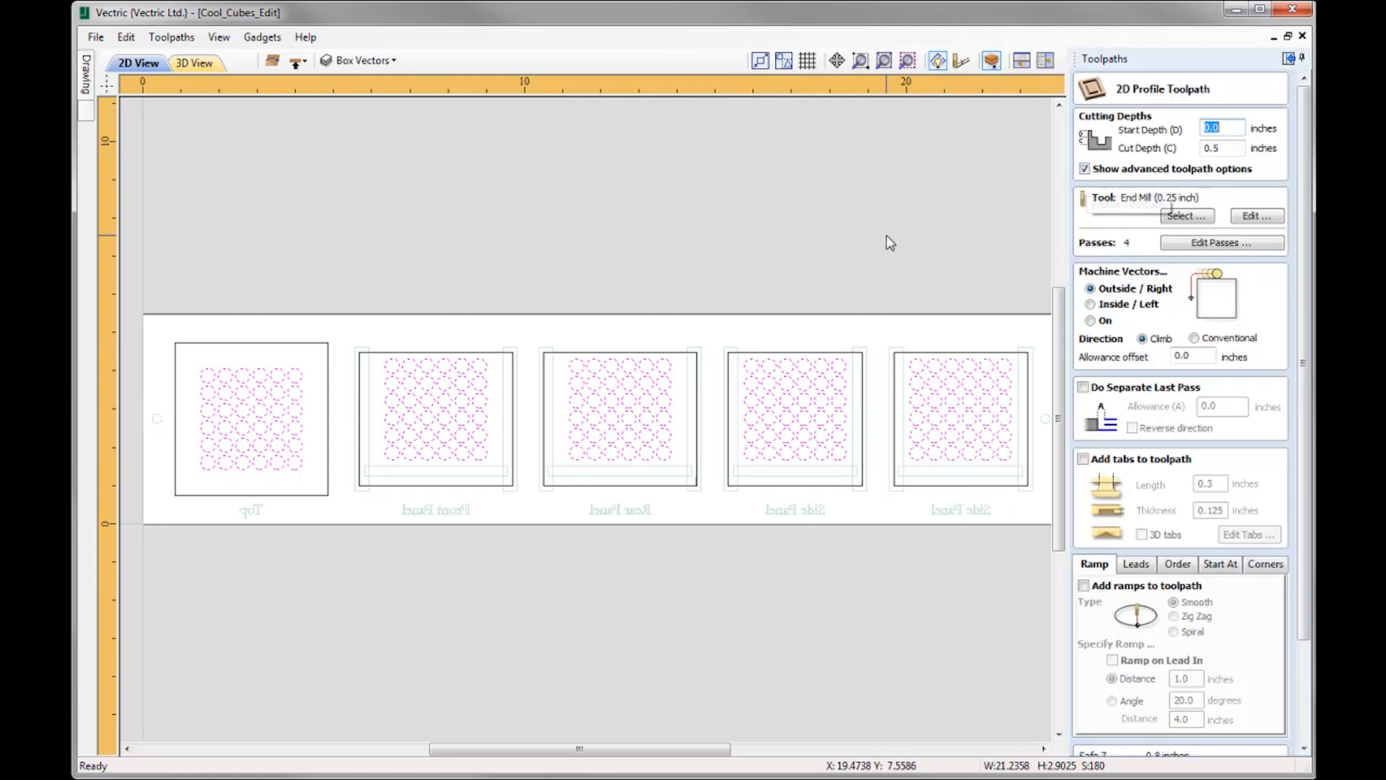
left_click(1229, 148)
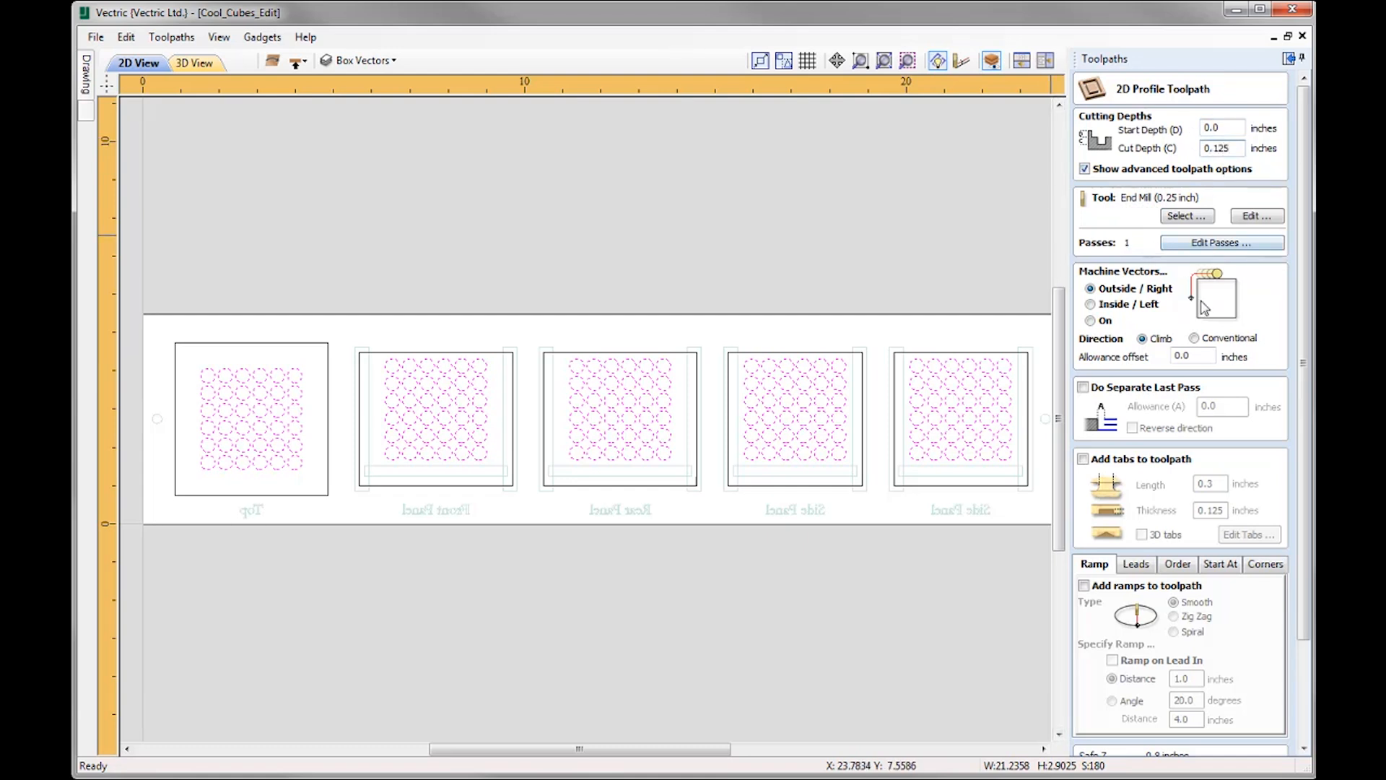
left_click(1187, 216)
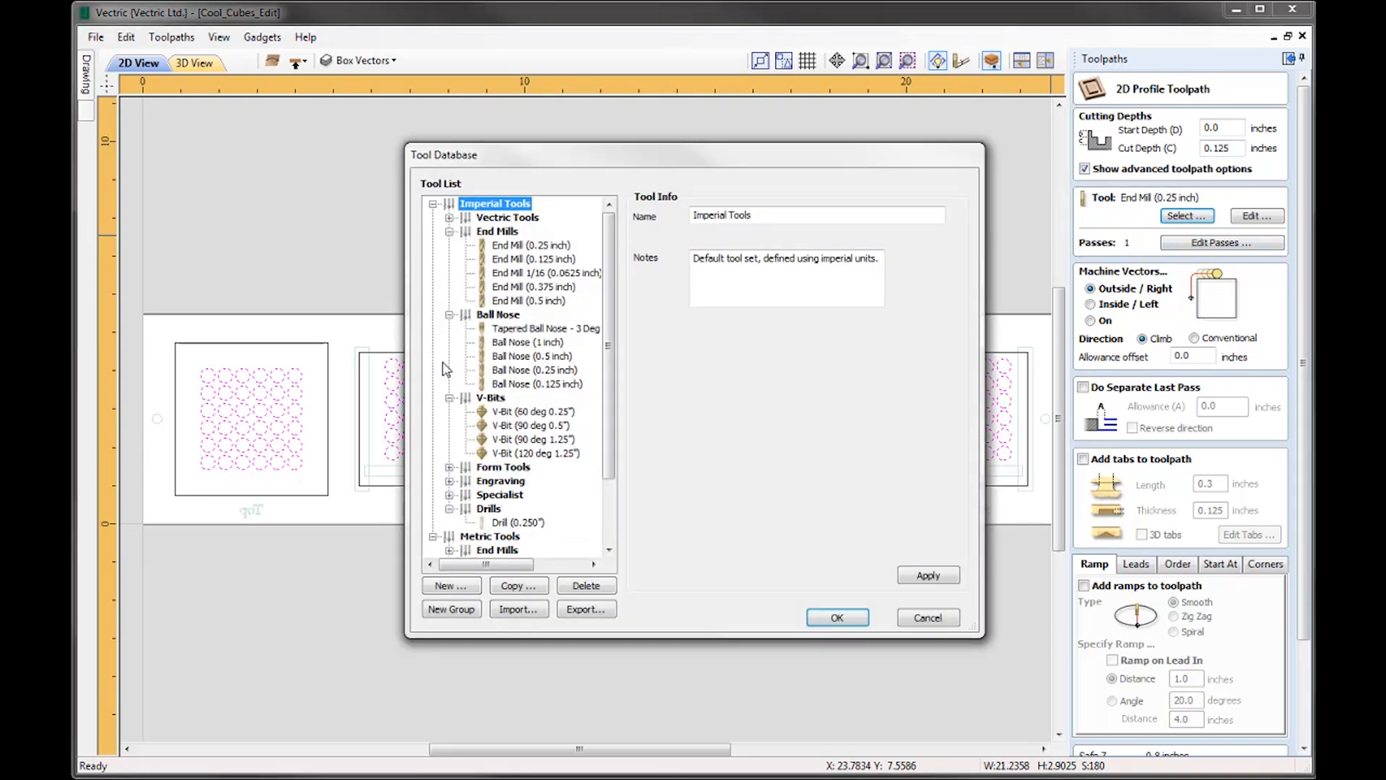
left_click(547, 370)
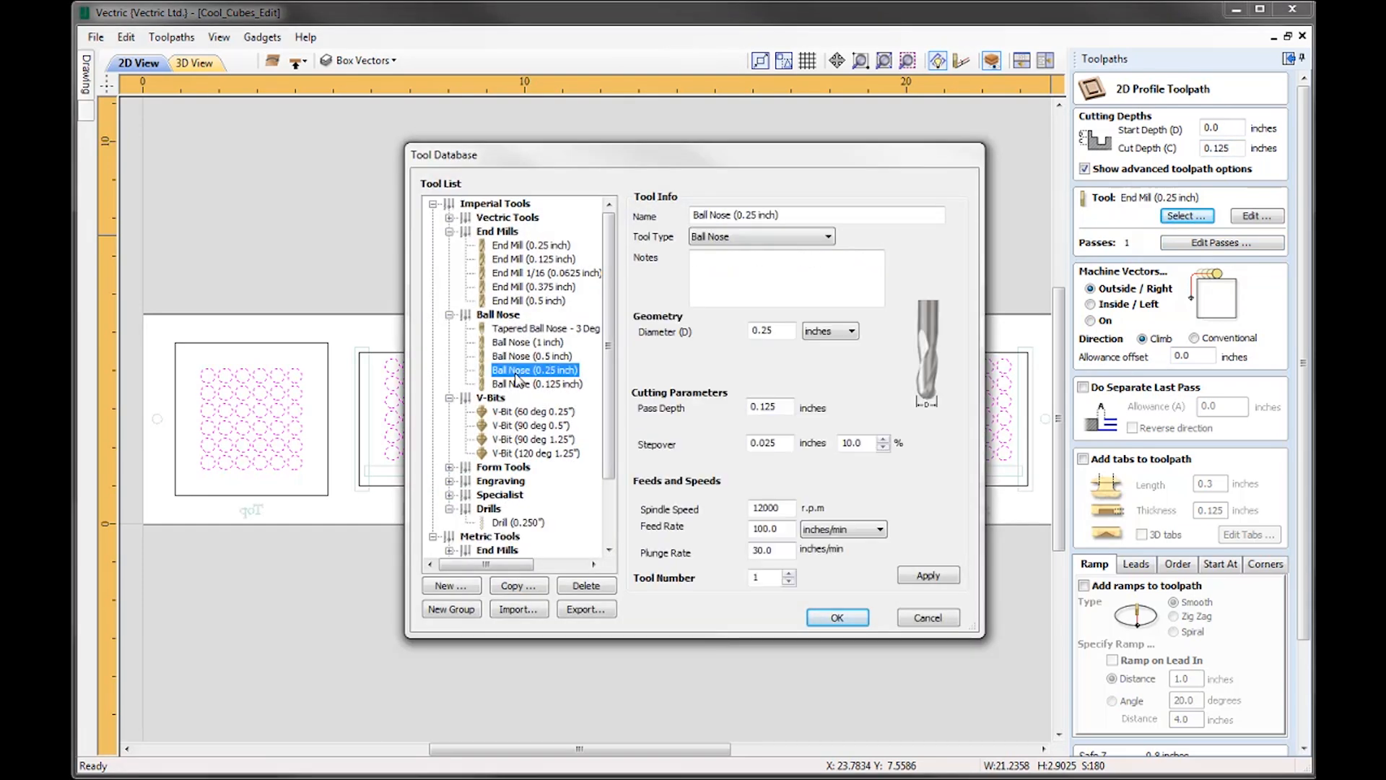
left_click(838, 619)
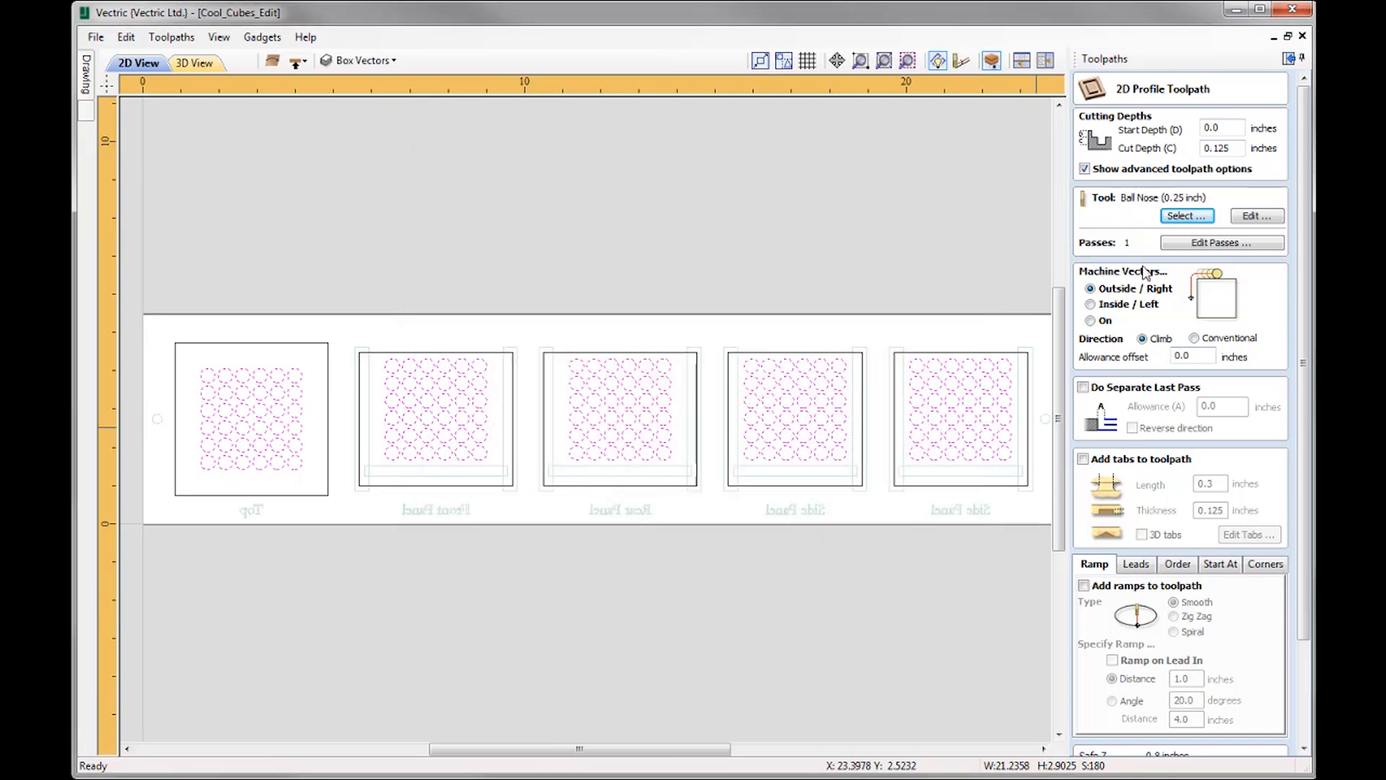
Step: Machine inside the circle vectors, name the toolpath Profile Decoration and calculate it
left_click(1093, 305)
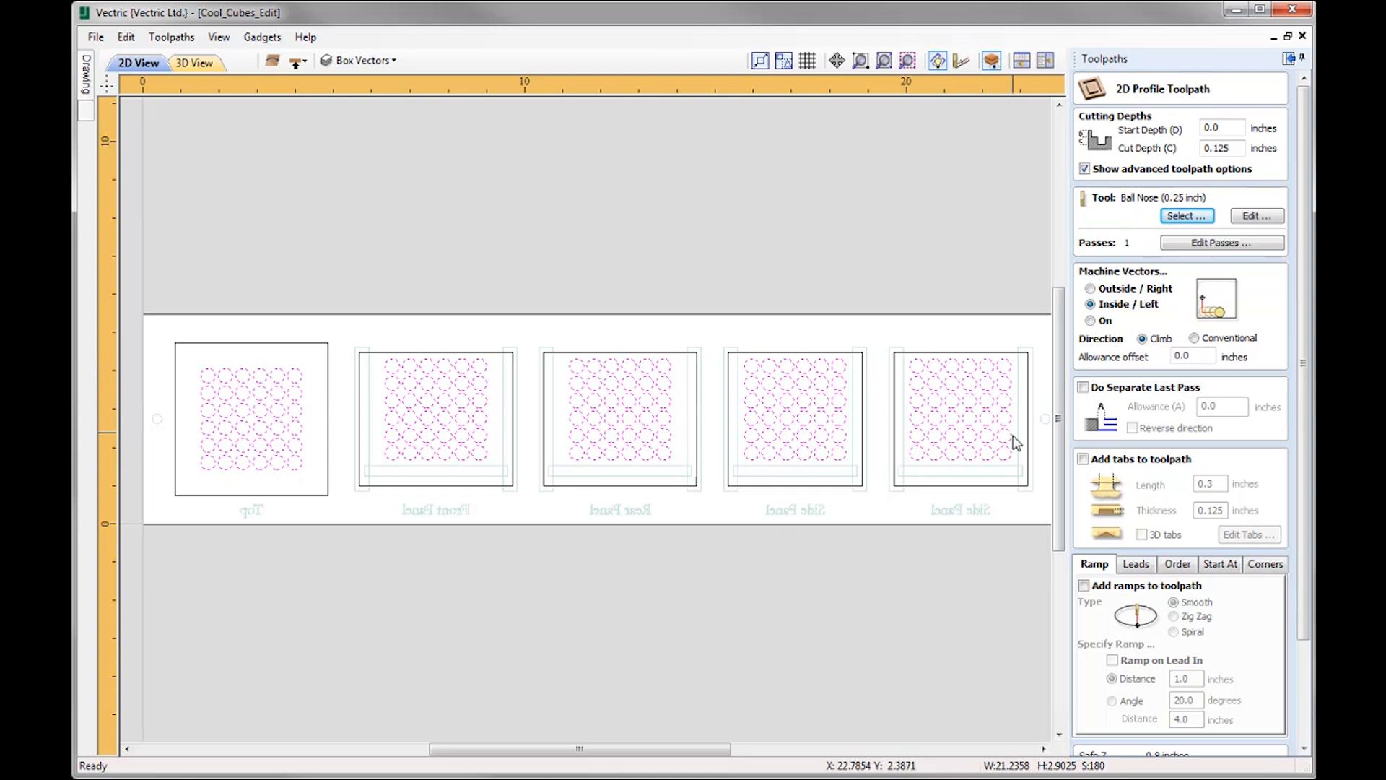
scroll(1304, 440, "down", 3)
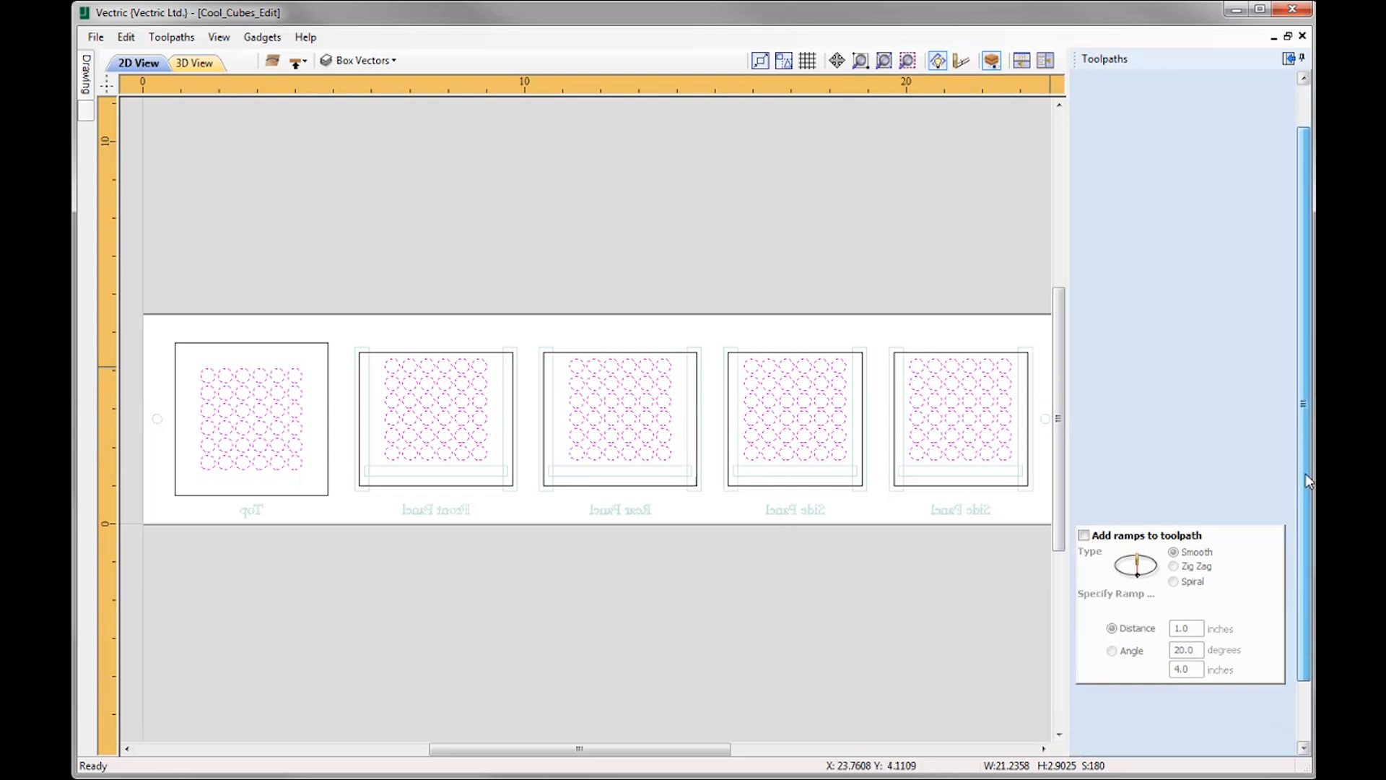
left_click(1168, 712)
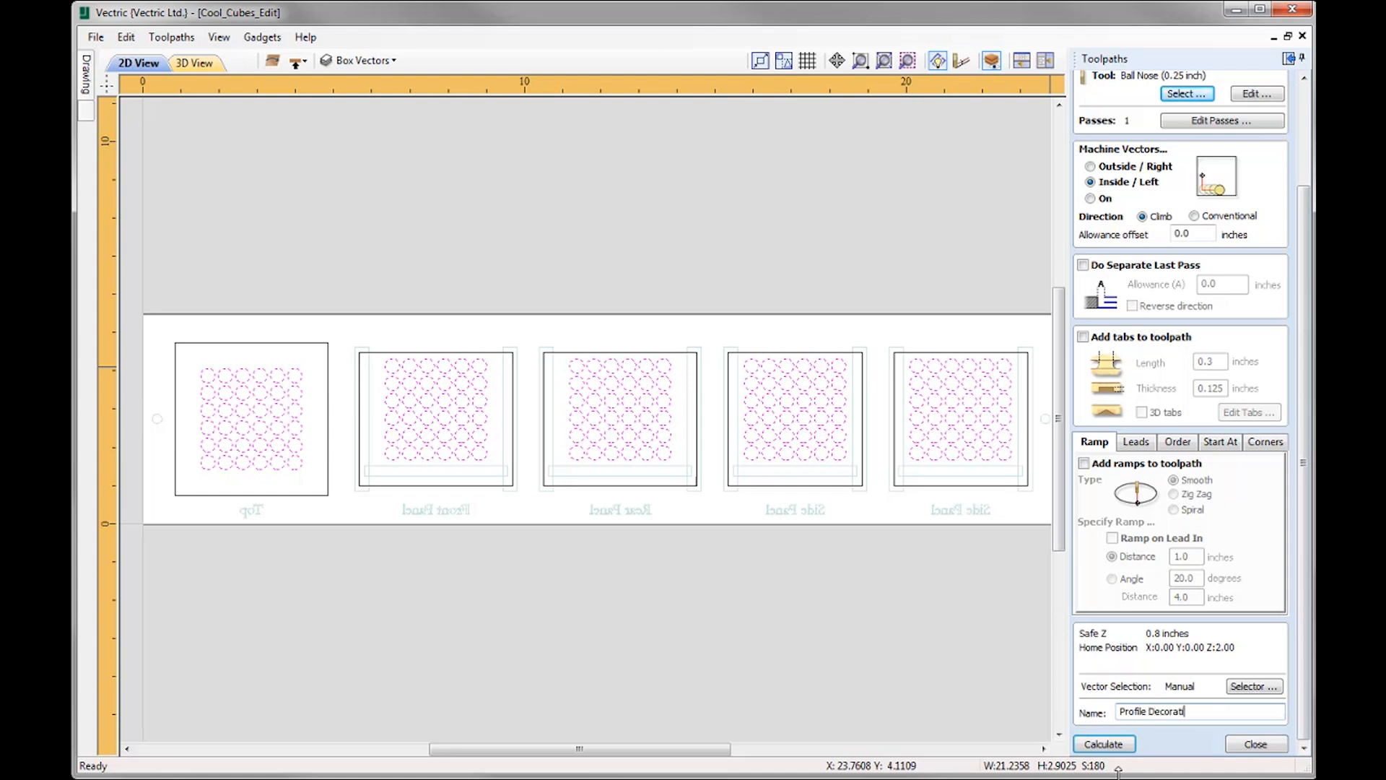
left_click(1104, 744)
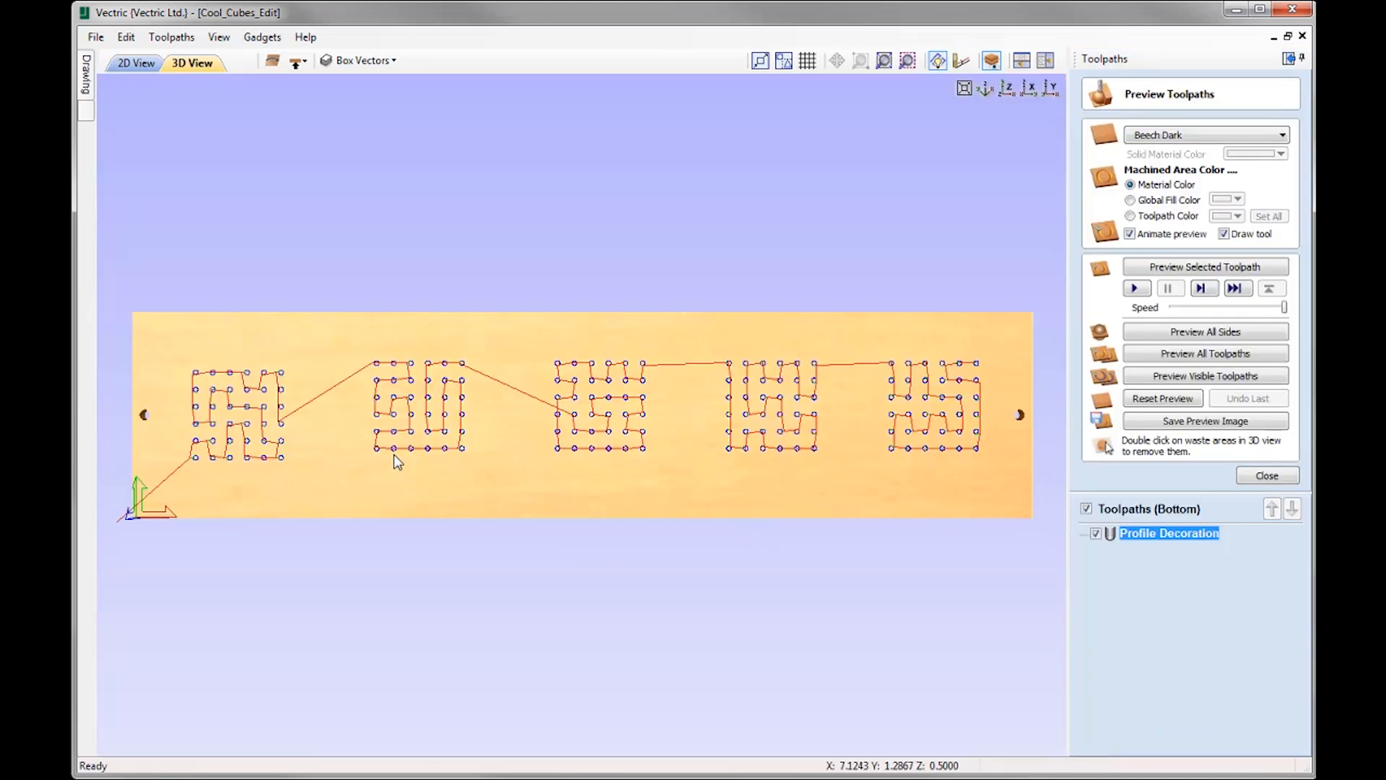
Step: Preview the Profile Decoration toolpath, inspect the carved circles in 3D, and close the preview in a straight-down view
left_click(1204, 266)
left_click_drag(645, 462, 615, 489)
scroll(624, 473, "up", 3)
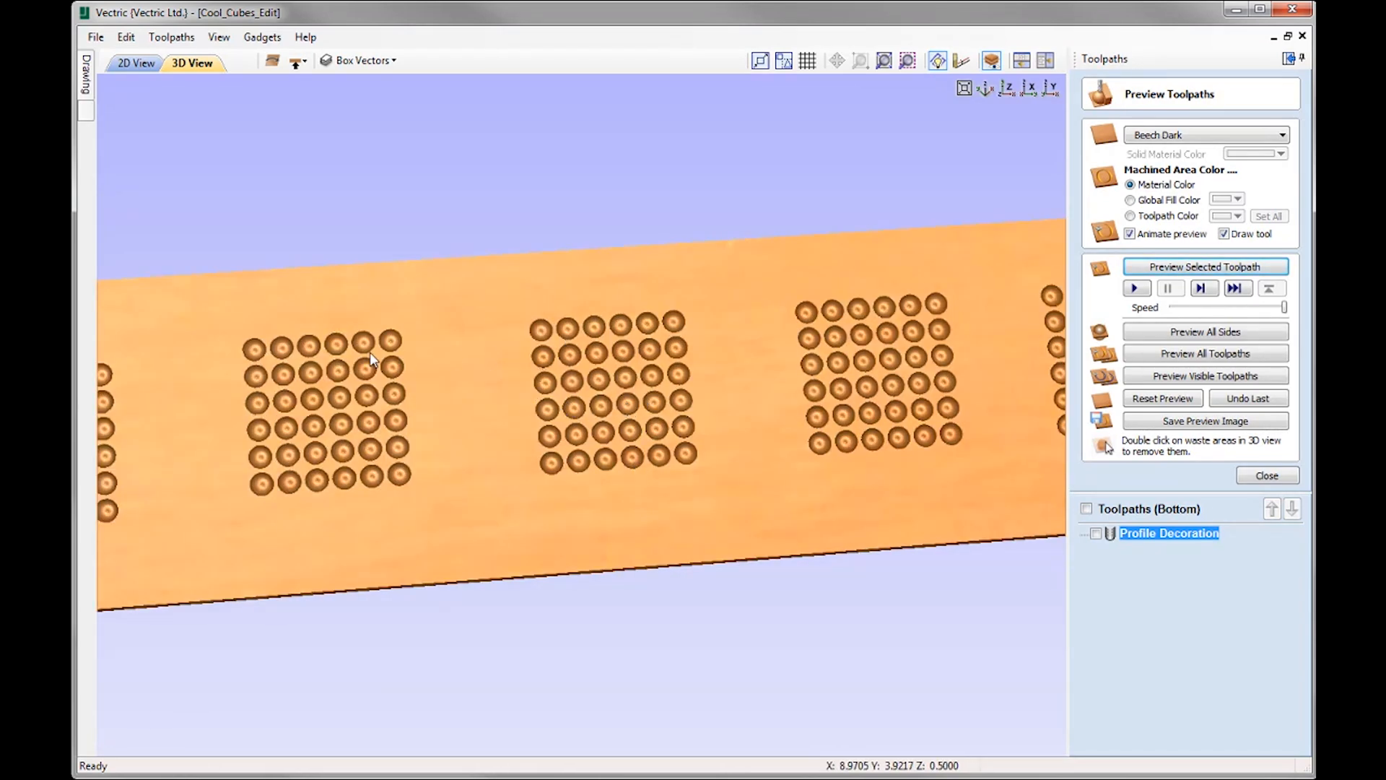
left_click_drag(692, 452, 699, 354)
scroll(608, 452, "down", 5)
left_click(1007, 88)
left_click(1268, 476)
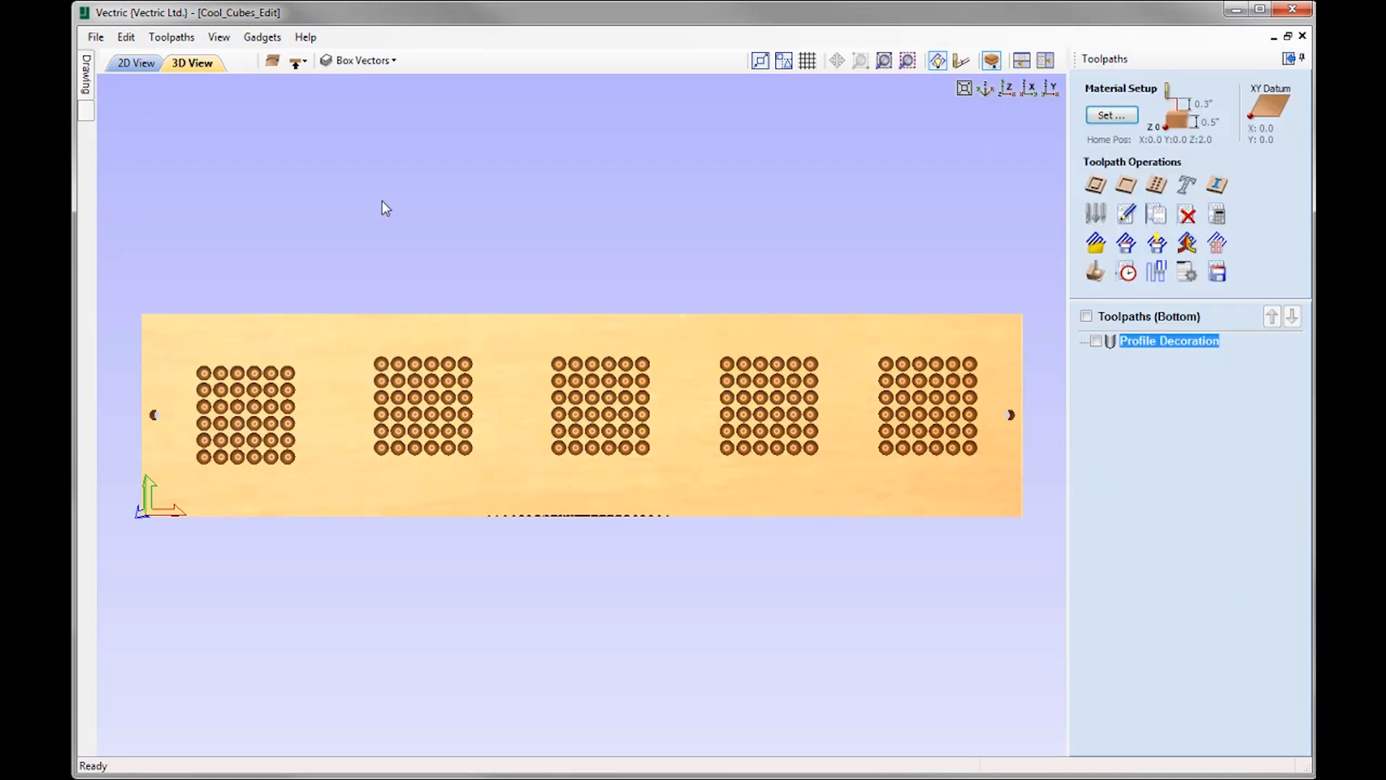
Step: Select the five panel outlines in the 2D view and set up a profile toolpath with a 0.5-inch cut depth
left_click(138, 68)
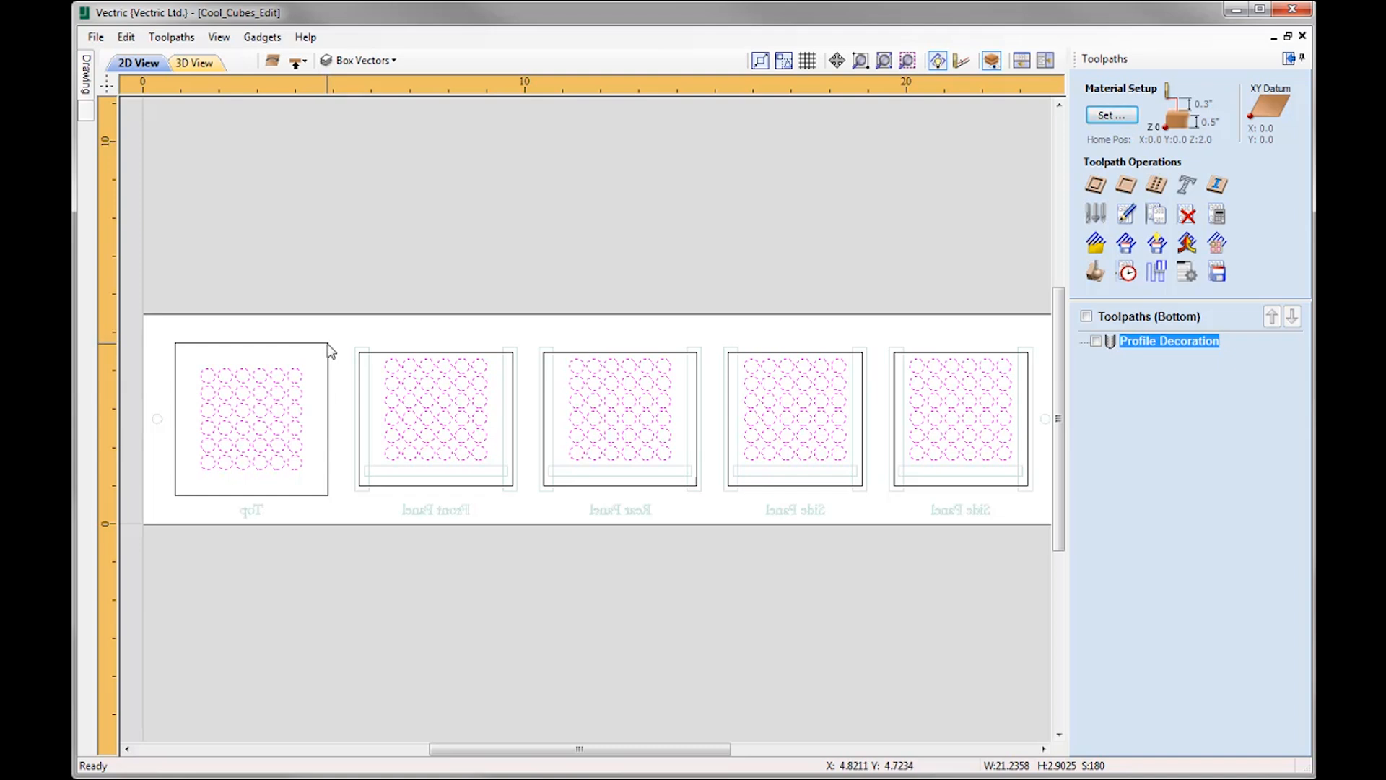
left_click_drag(1039, 354, 281, 304)
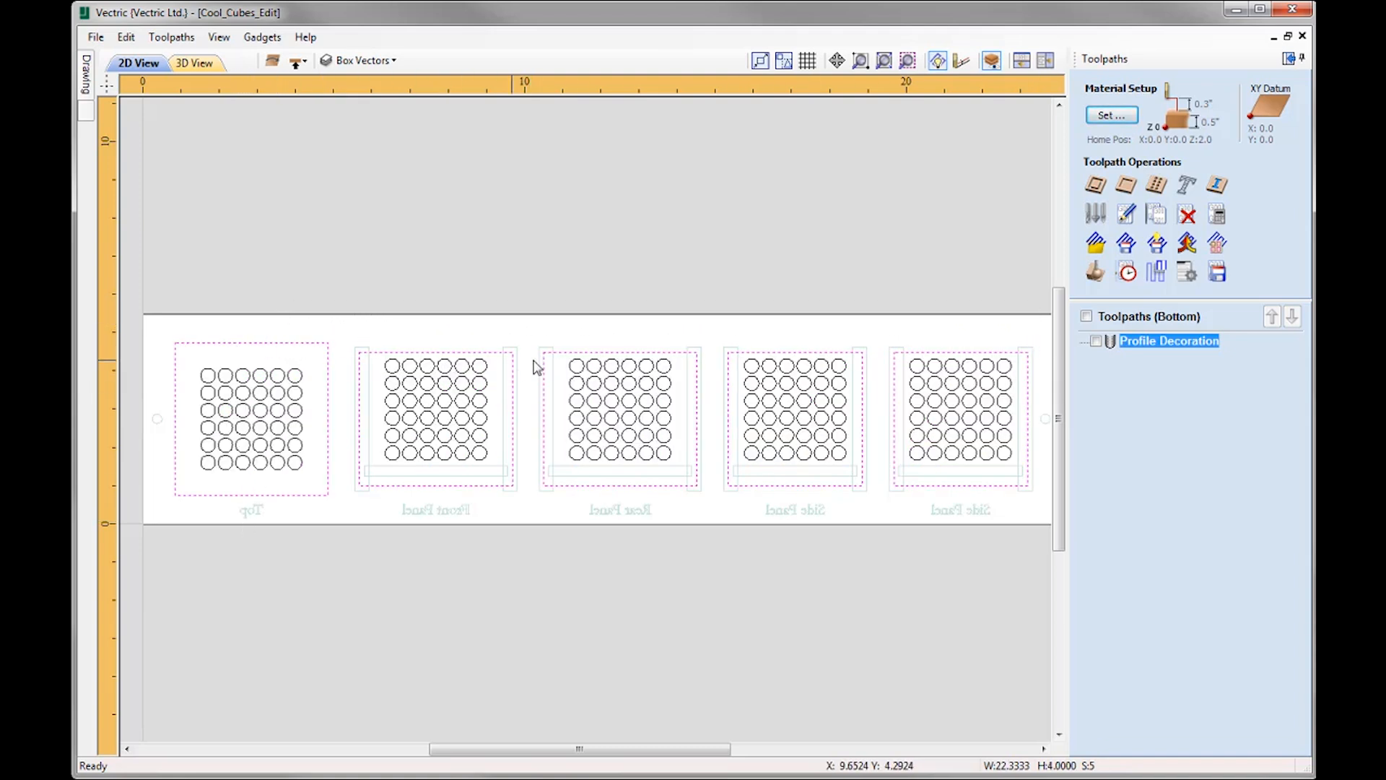
left_click(1108, 189)
left_click(1238, 148)
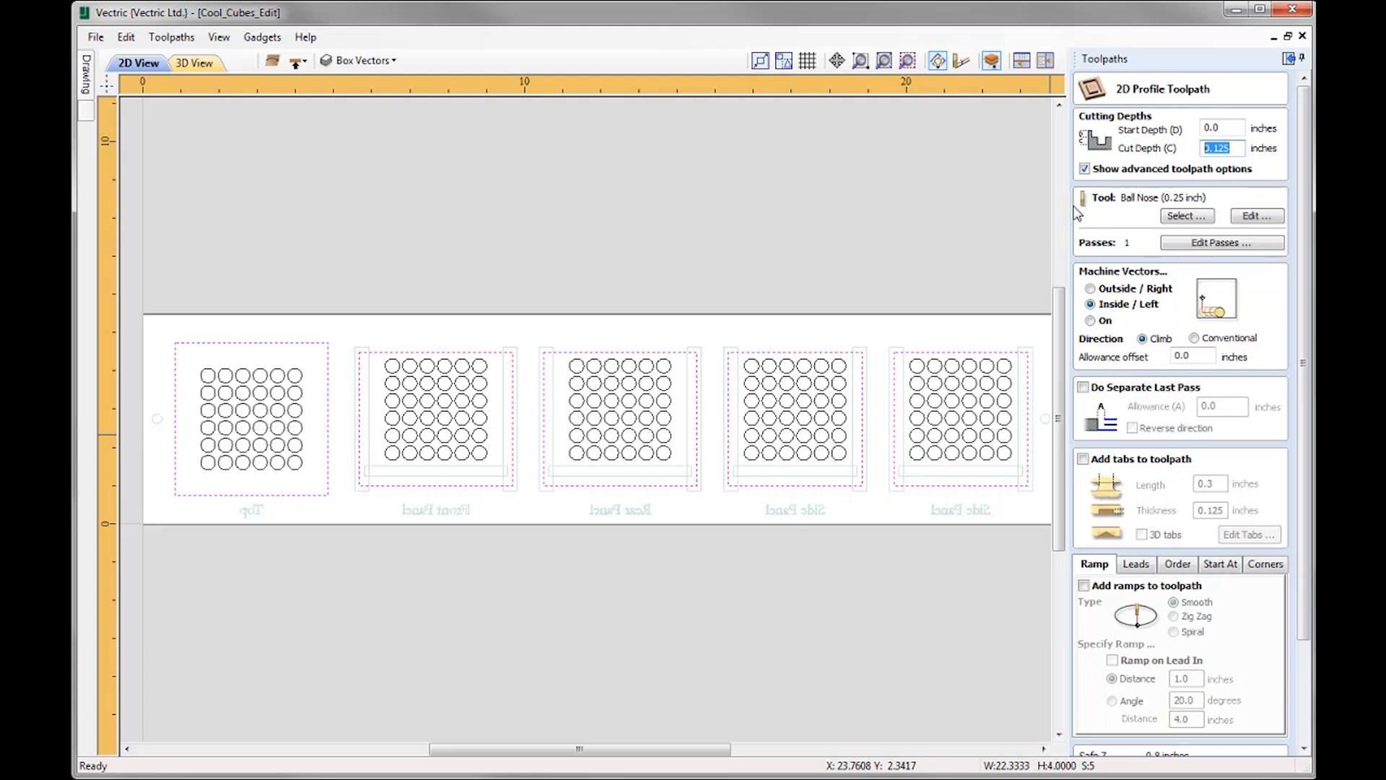
type("2")
Step: Assign the End Mill (0.25 inch) tool and machine outside the panel outlines
left_click(1187, 216)
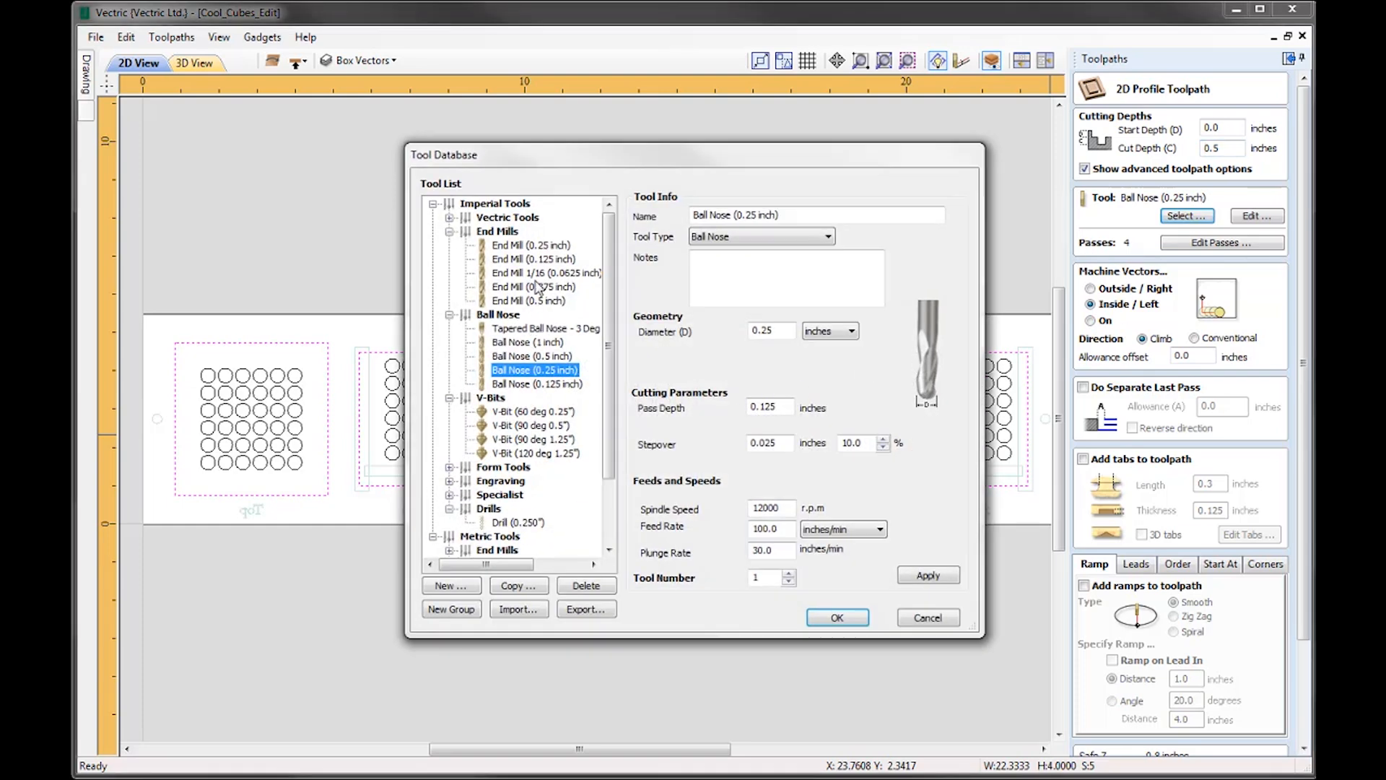
left_click(531, 246)
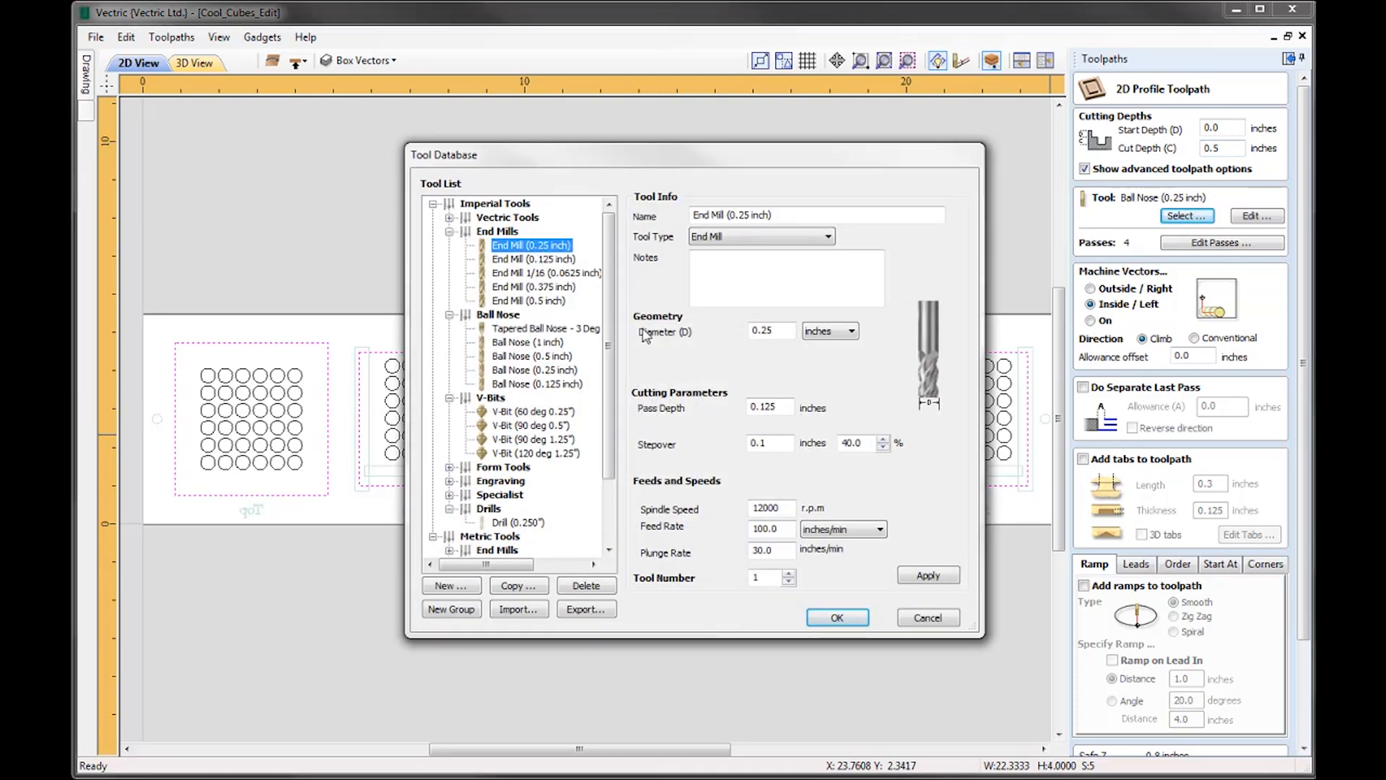
left_click(830, 619)
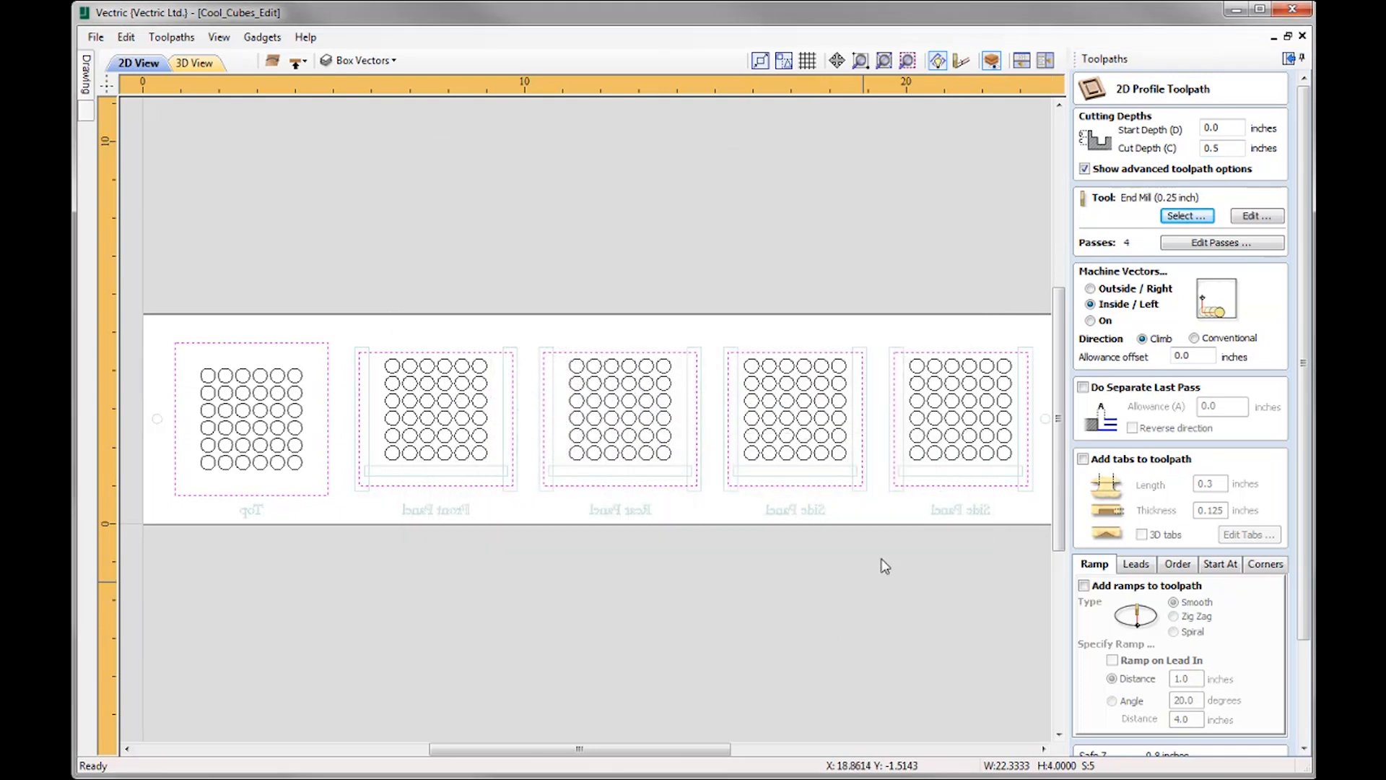
left_click(1112, 289)
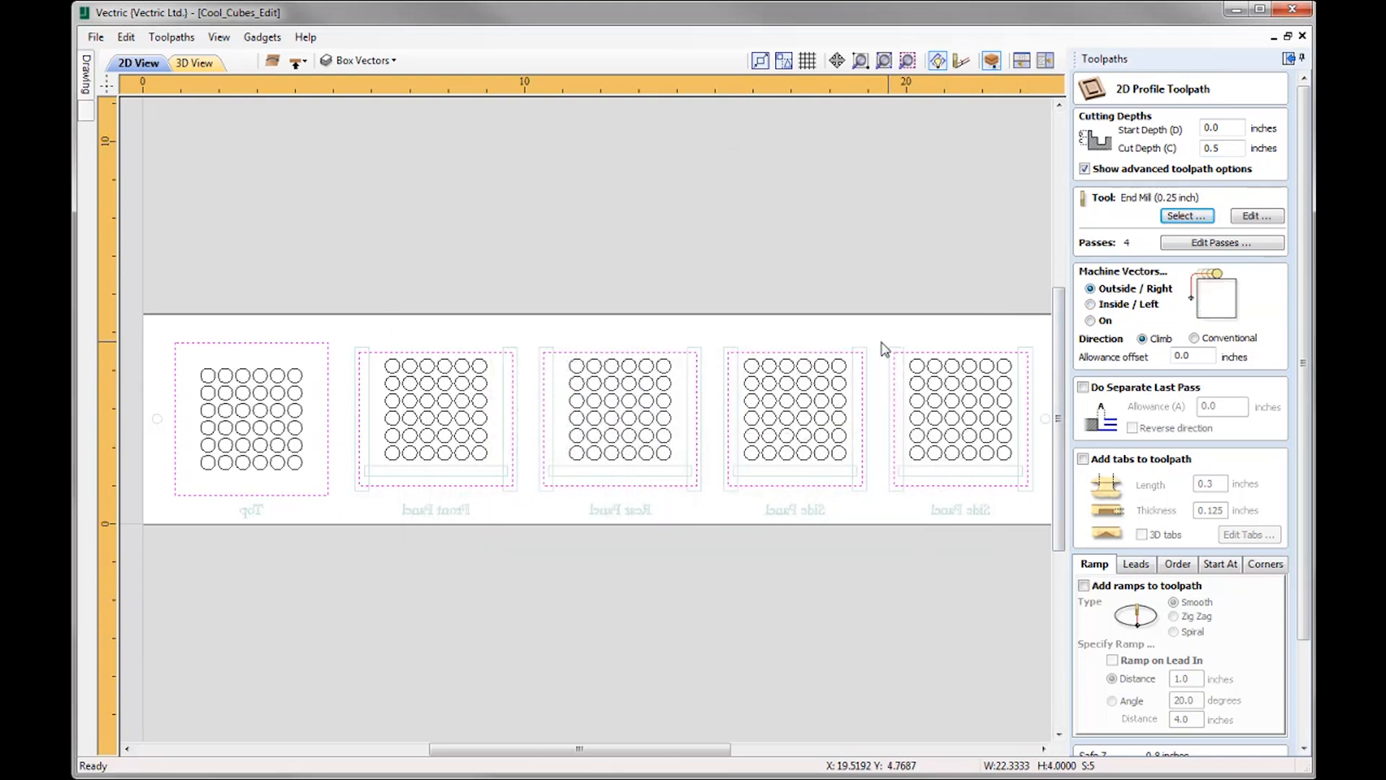
Step: Add four tabs to each panel outline and reposition the two upper tabs on the rightmost side panel
left_click_drag(1303, 400, 1305, 494)
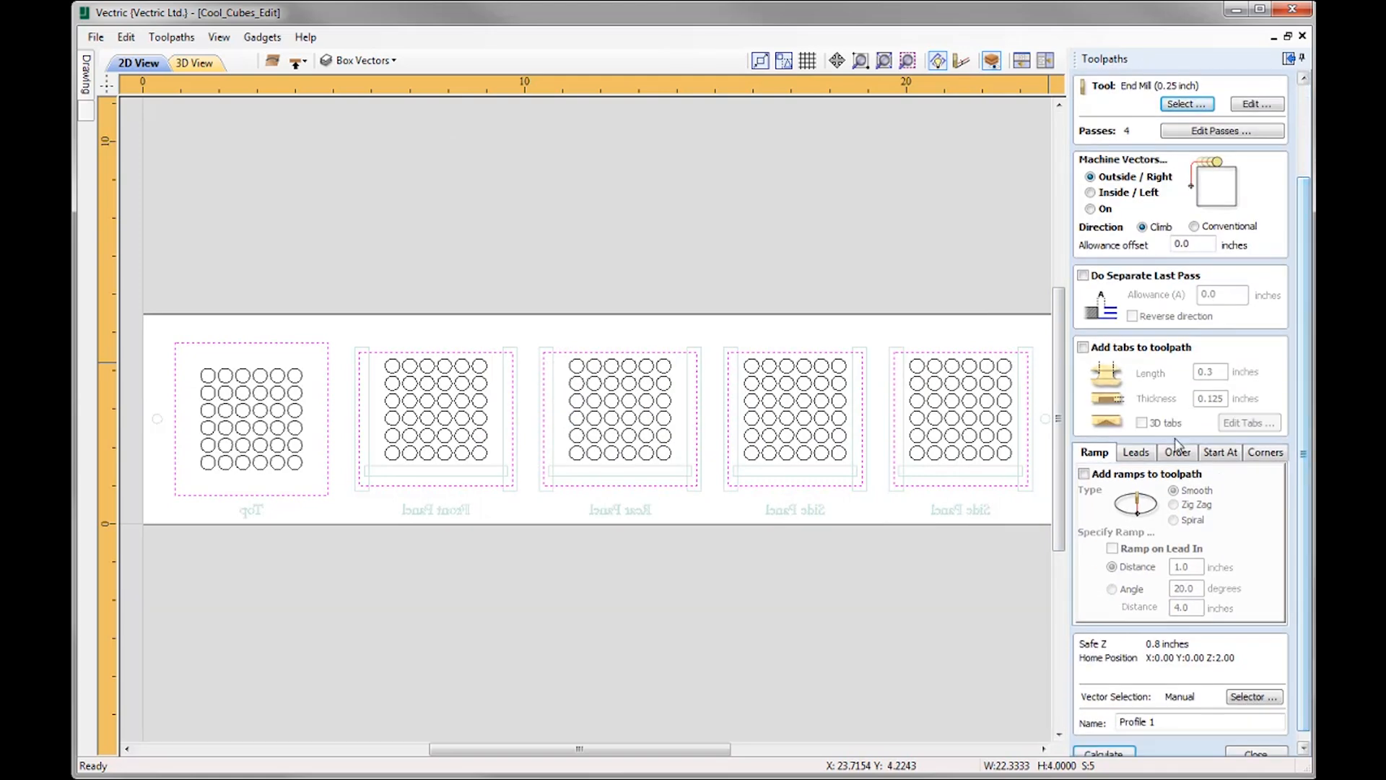
left_click(1082, 347)
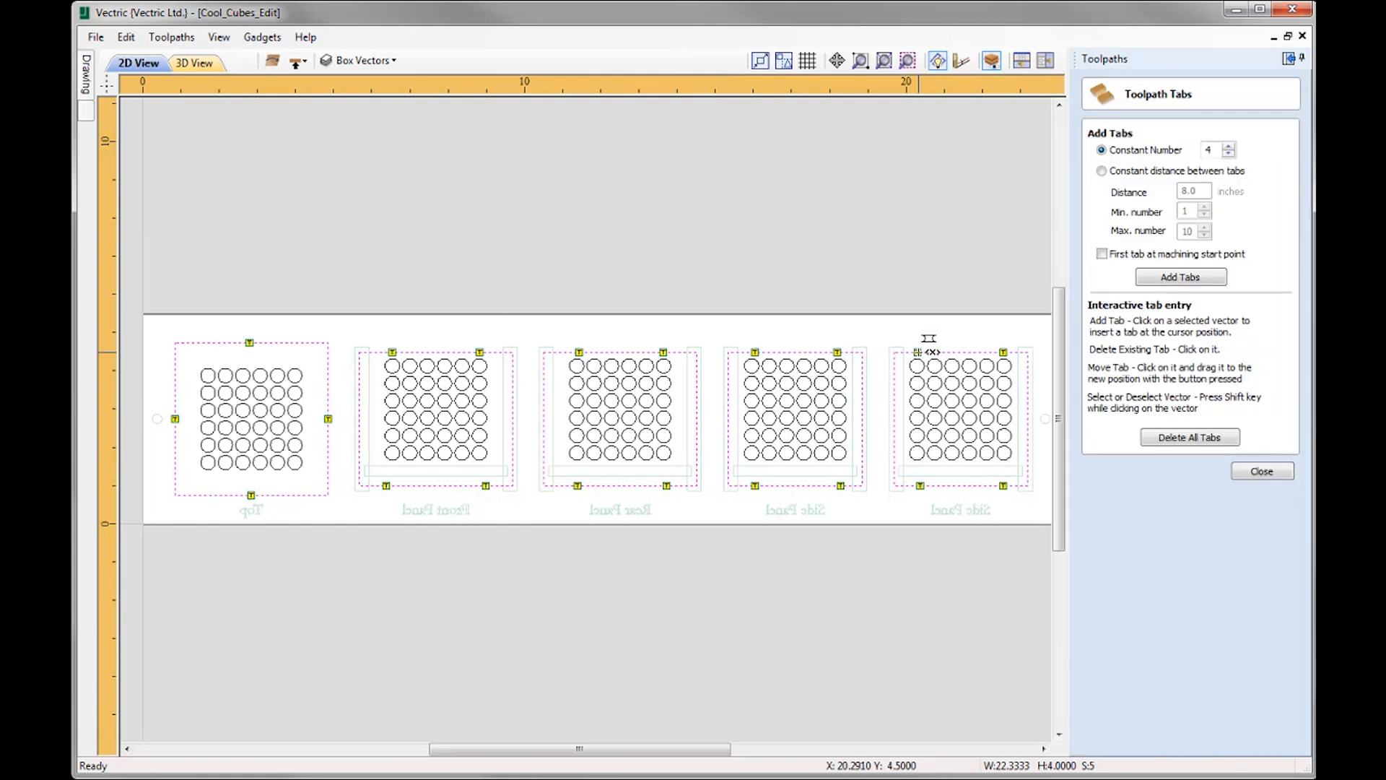
left_click(921, 351)
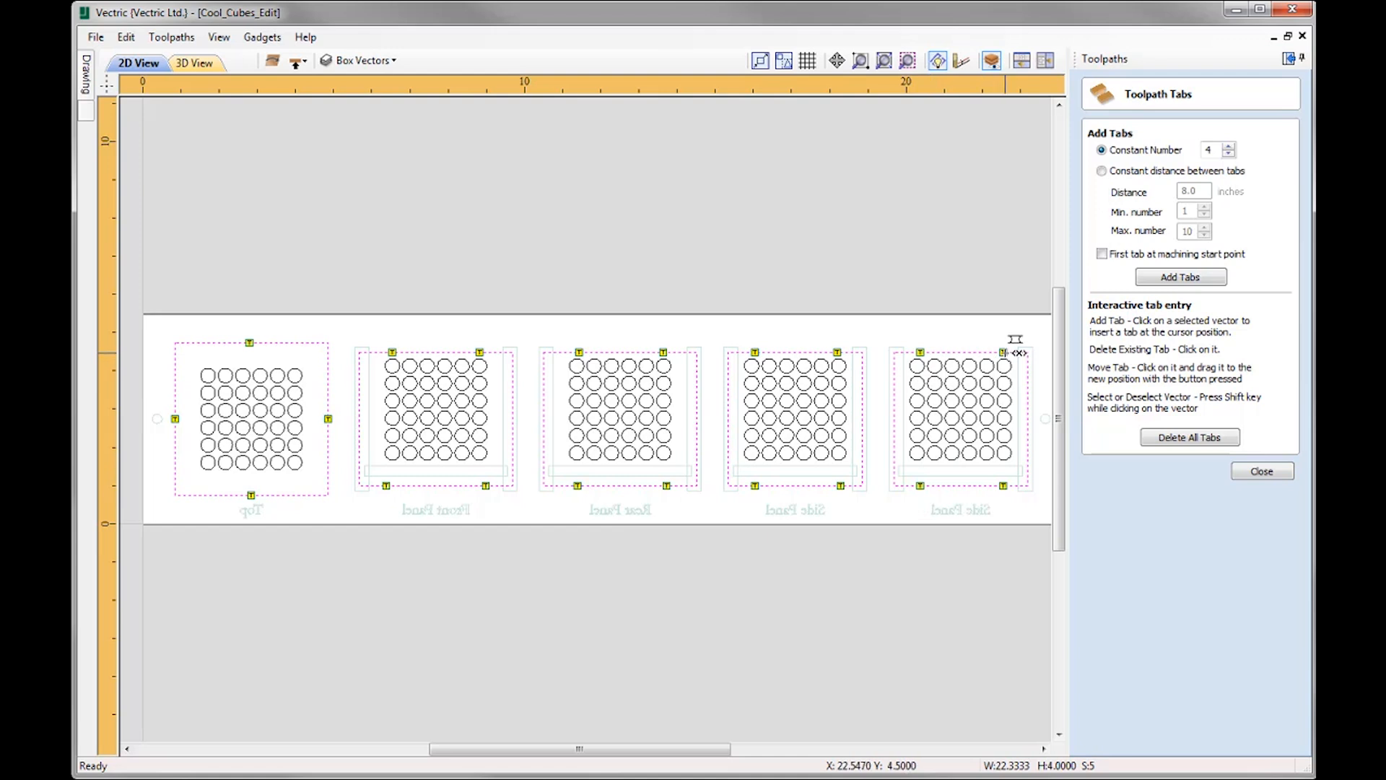
left_click(1004, 352)
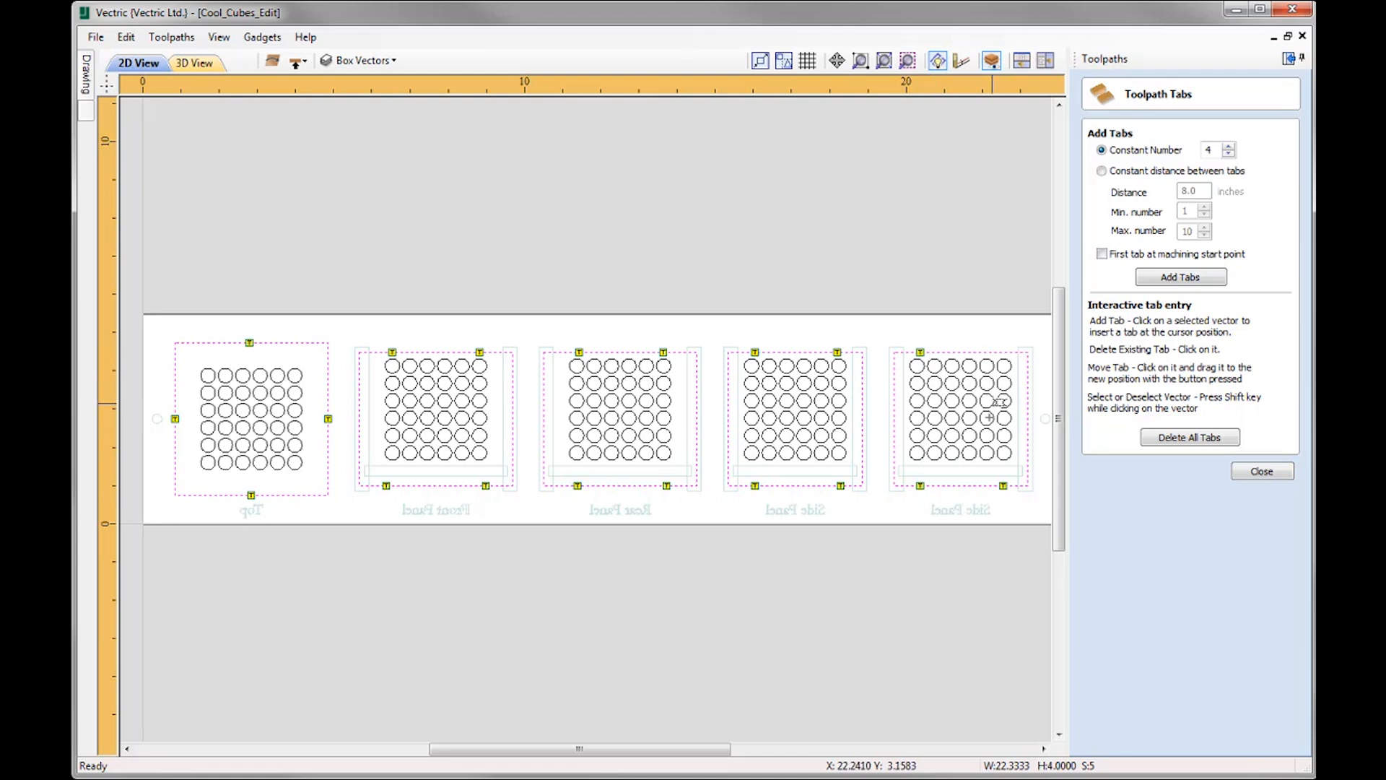
left_click(993, 352)
left_click(1263, 473)
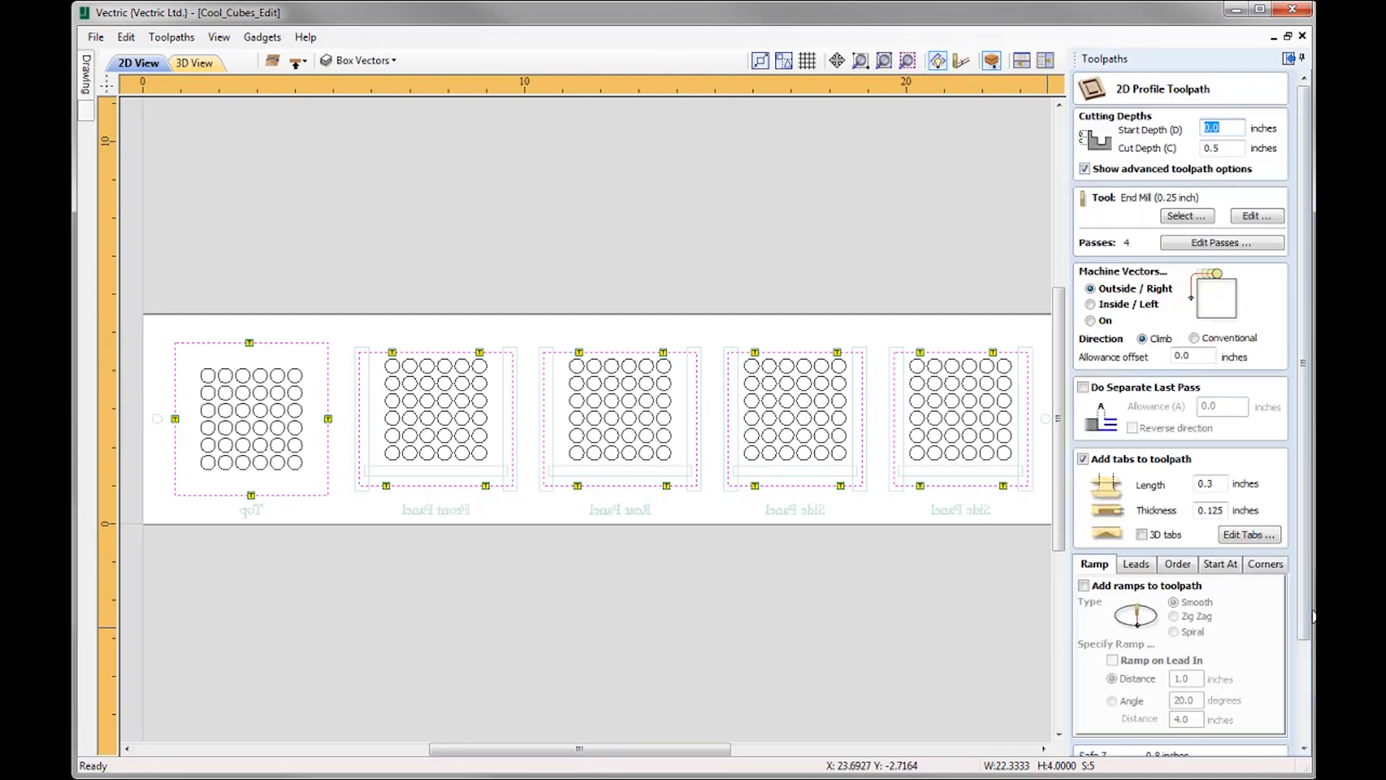
Step: Name the tabbed cutting toolpath Profile Cutout and calculate it
left_click_drag(1306, 608, 1307, 708)
left_click(1187, 712)
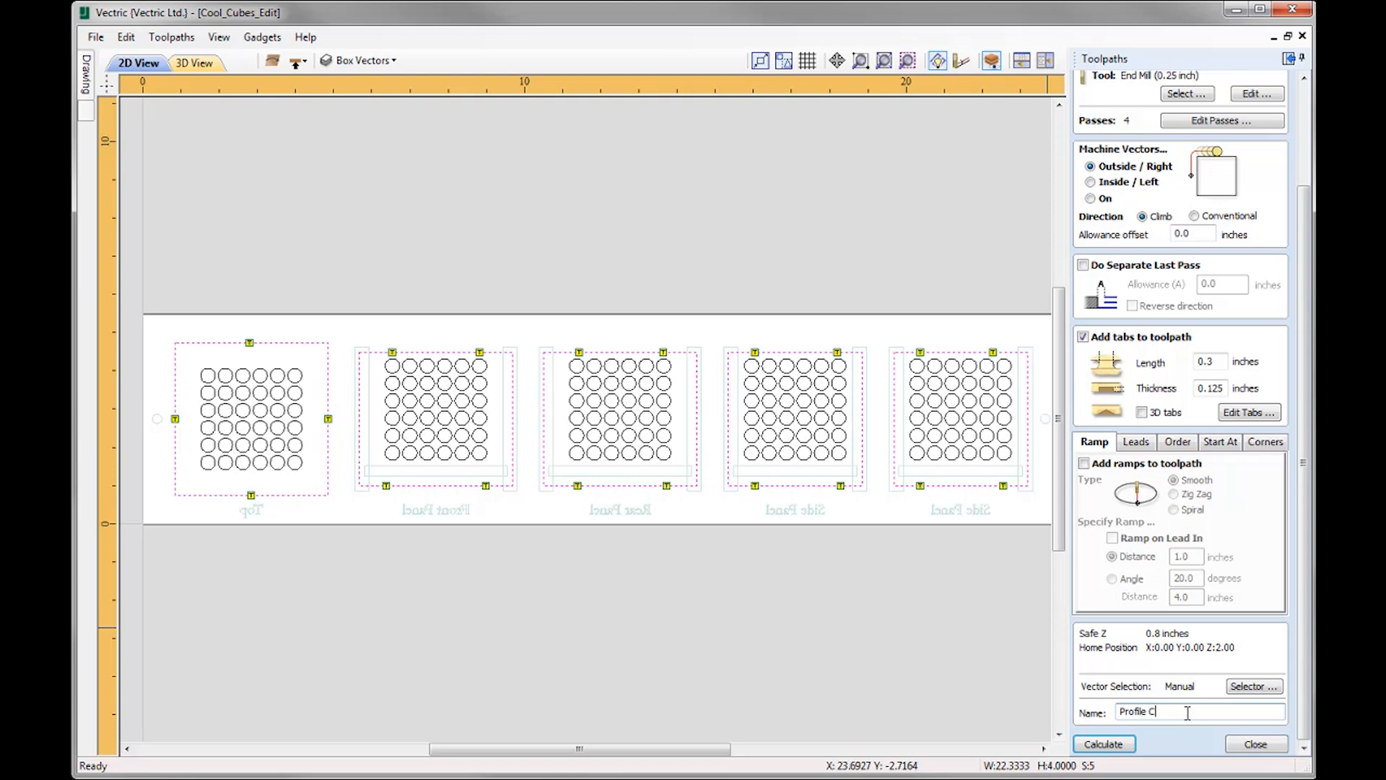
left_click(1112, 743)
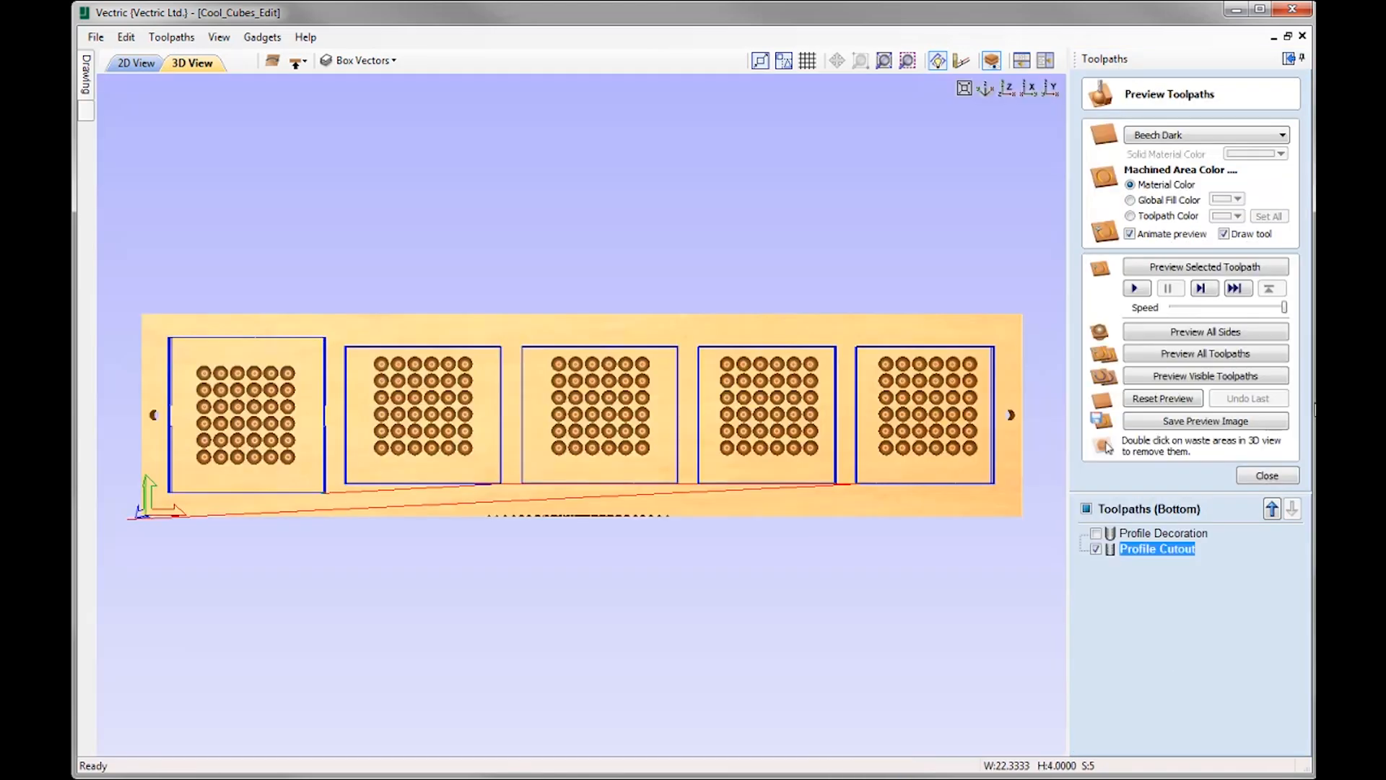
Step: Preview the Profile Cutout toolpath and inspect the cut panels and their tabs in 3D
left_click(1205, 269)
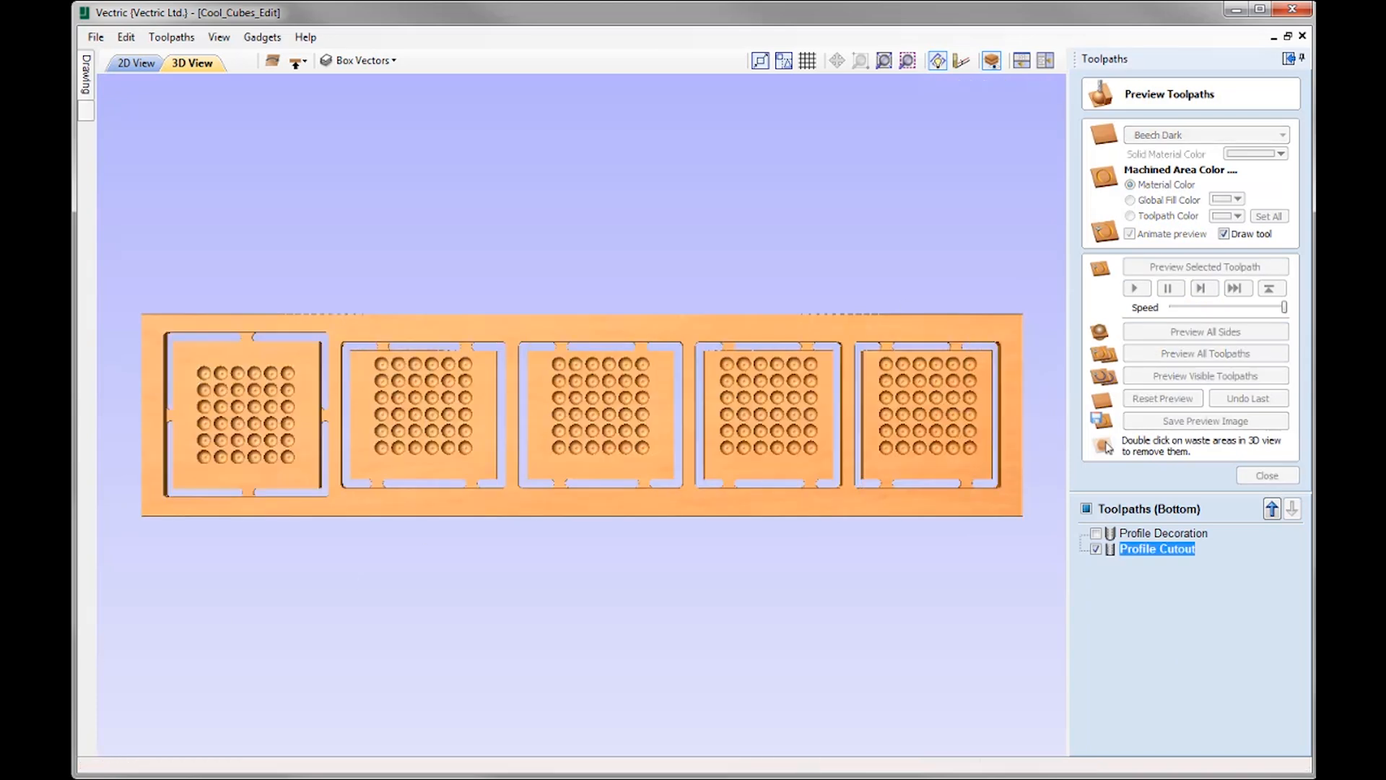
left_click_drag(513, 544, 433, 521)
scroll(625, 424, "up", 5)
mouse_move(625, 424)
left_mouse_down()
mouse_move(665, 394)
mouse_move(588, 453)
mouse_move(659, 451)
mouse_move(627, 461)
left_mouse_up()
scroll(577, 450, "down", 8)
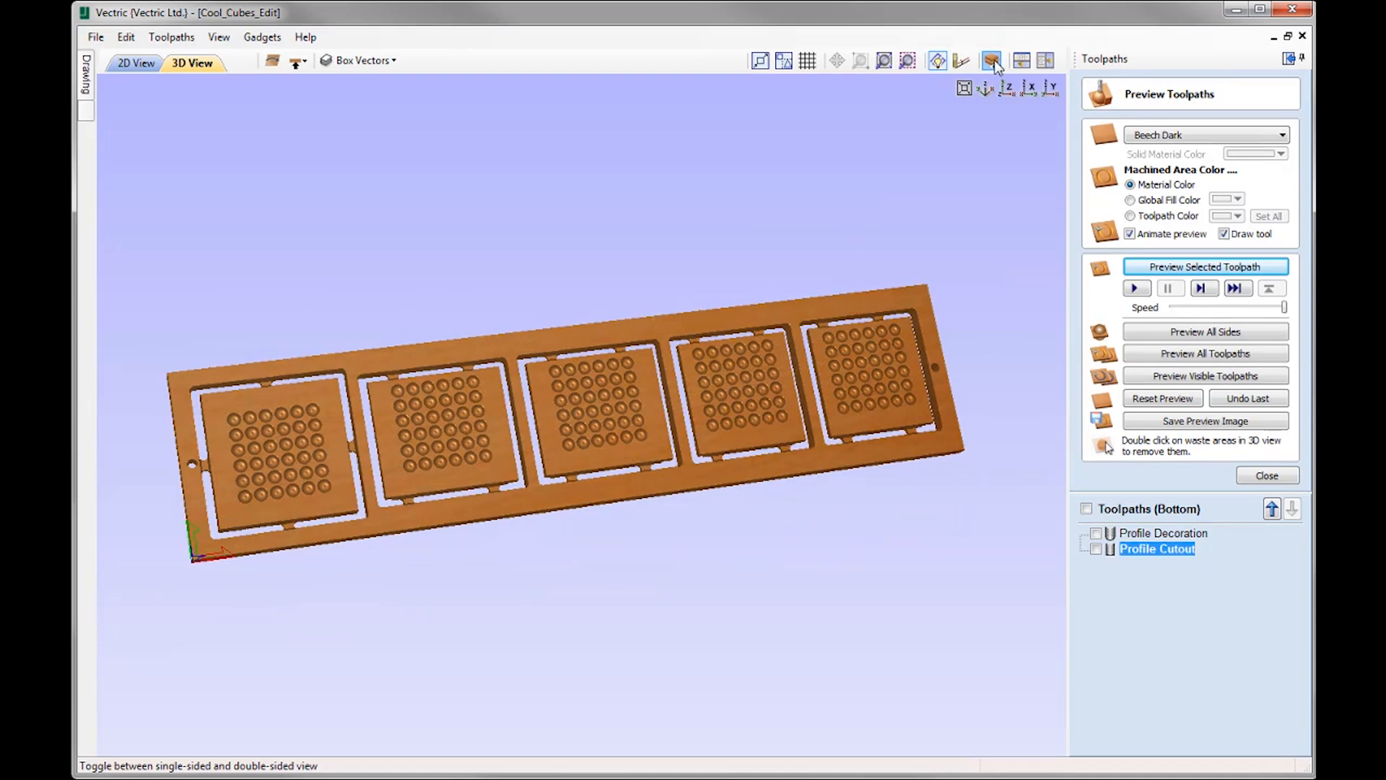
Step: Examine the decorated and grooved faces of the board in the 3D preview, then restore the straight-down view
left_click_drag(253, 437, 387, 506)
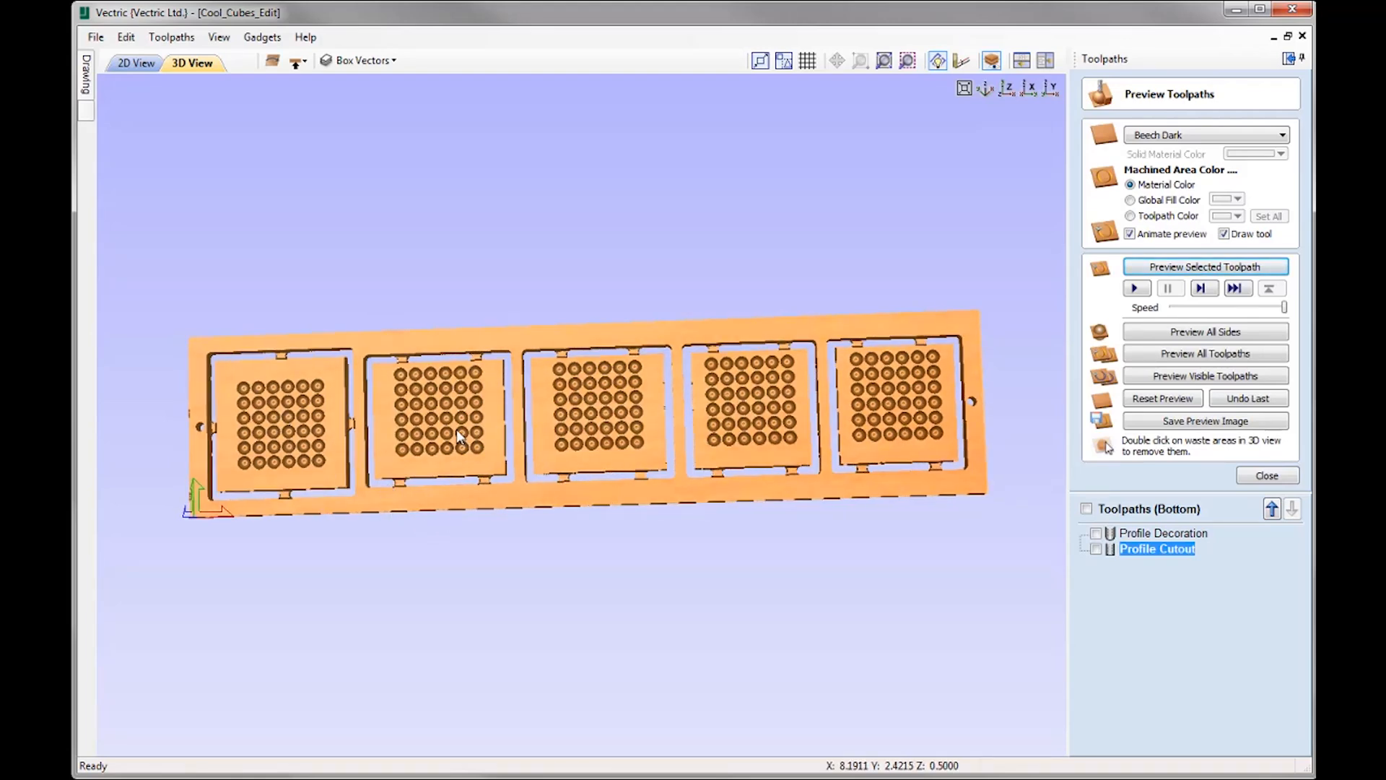
mouse_move(447, 475)
left_mouse_down()
mouse_move(534, 474)
mouse_move(423, 459)
mouse_move(634, 444)
mouse_move(405, 424)
mouse_move(857, 380)
mouse_move(554, 404)
mouse_move(724, 354)
mouse_move(597, 373)
mouse_move(633, 377)
left_mouse_up()
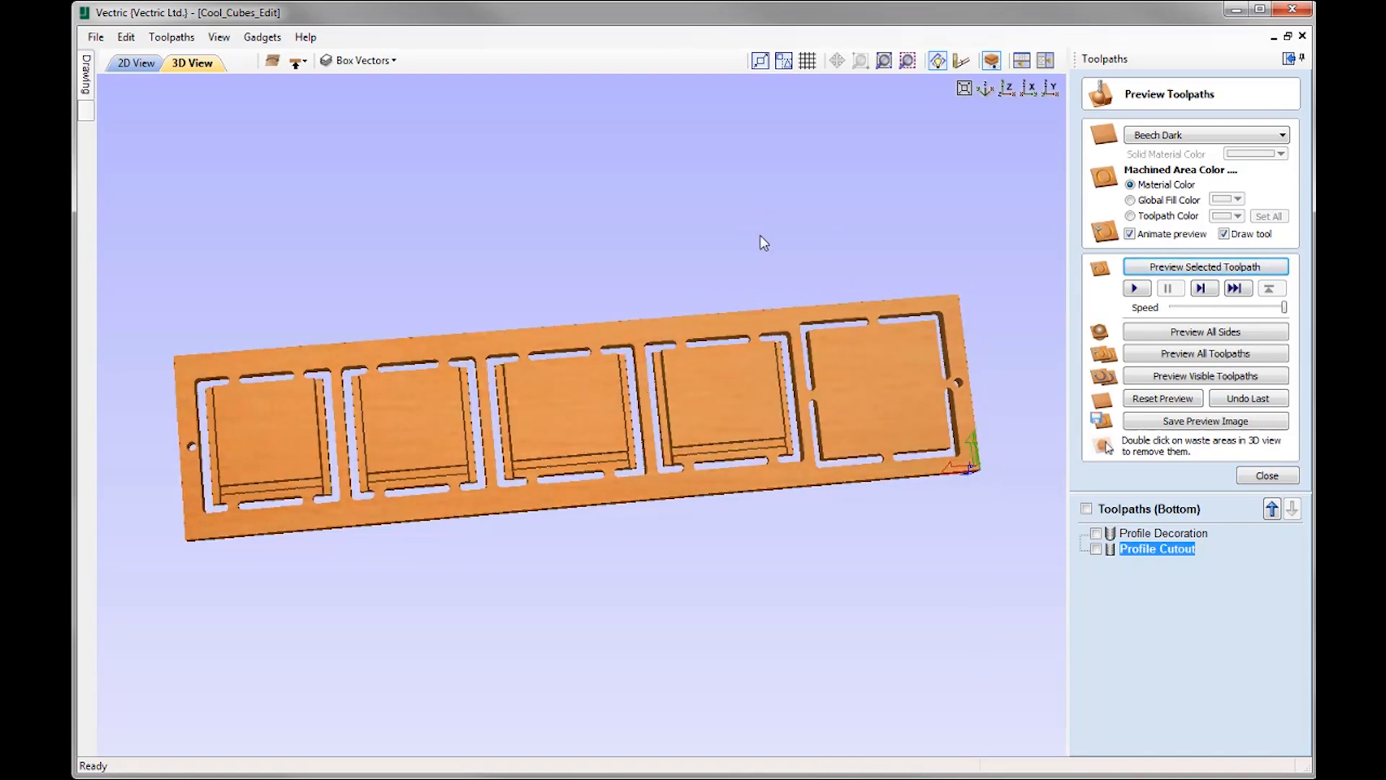
left_click(1009, 87)
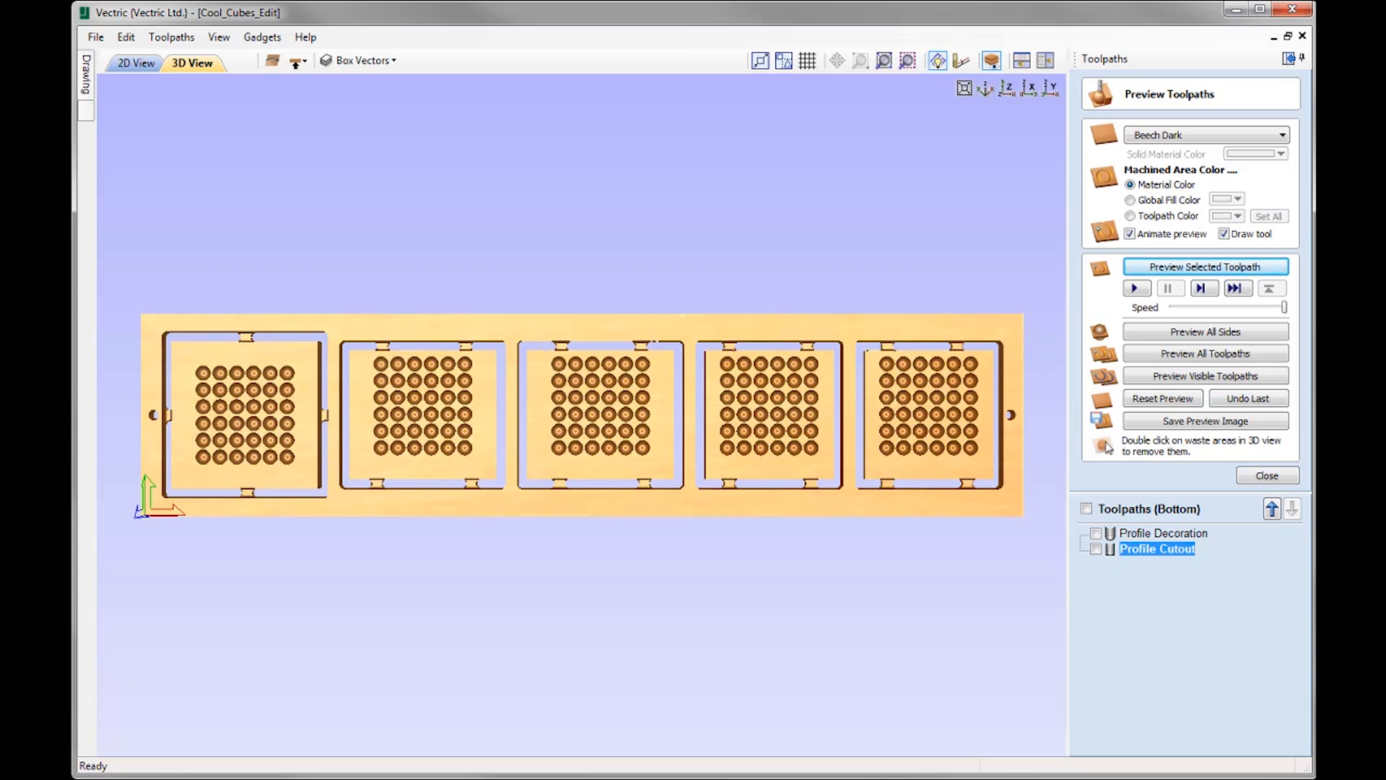
Step: Save the Profile Decoration toolpath as Bottom_Profile Decoration.tap, with the side added to its name and the G Code (inch) post processor
left_click(1267, 476)
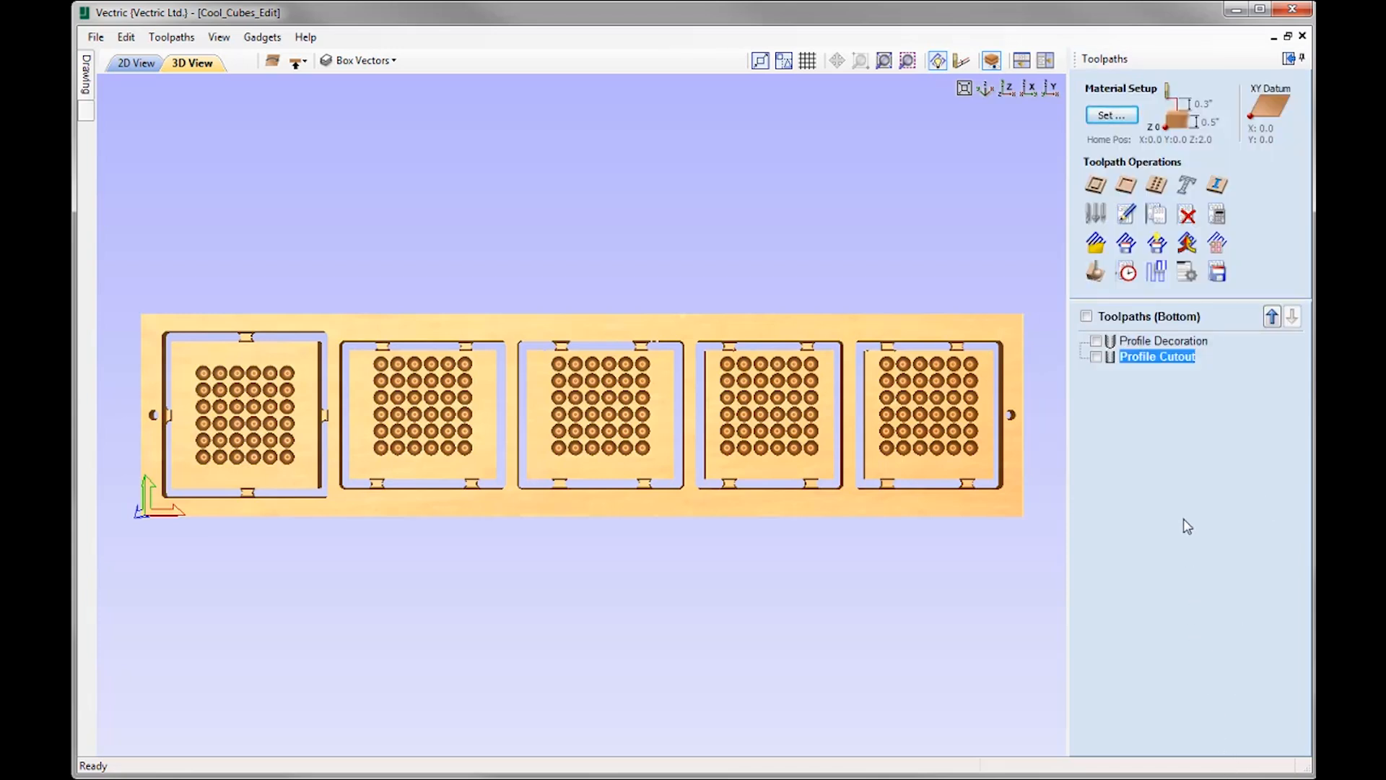
left_click(1218, 282)
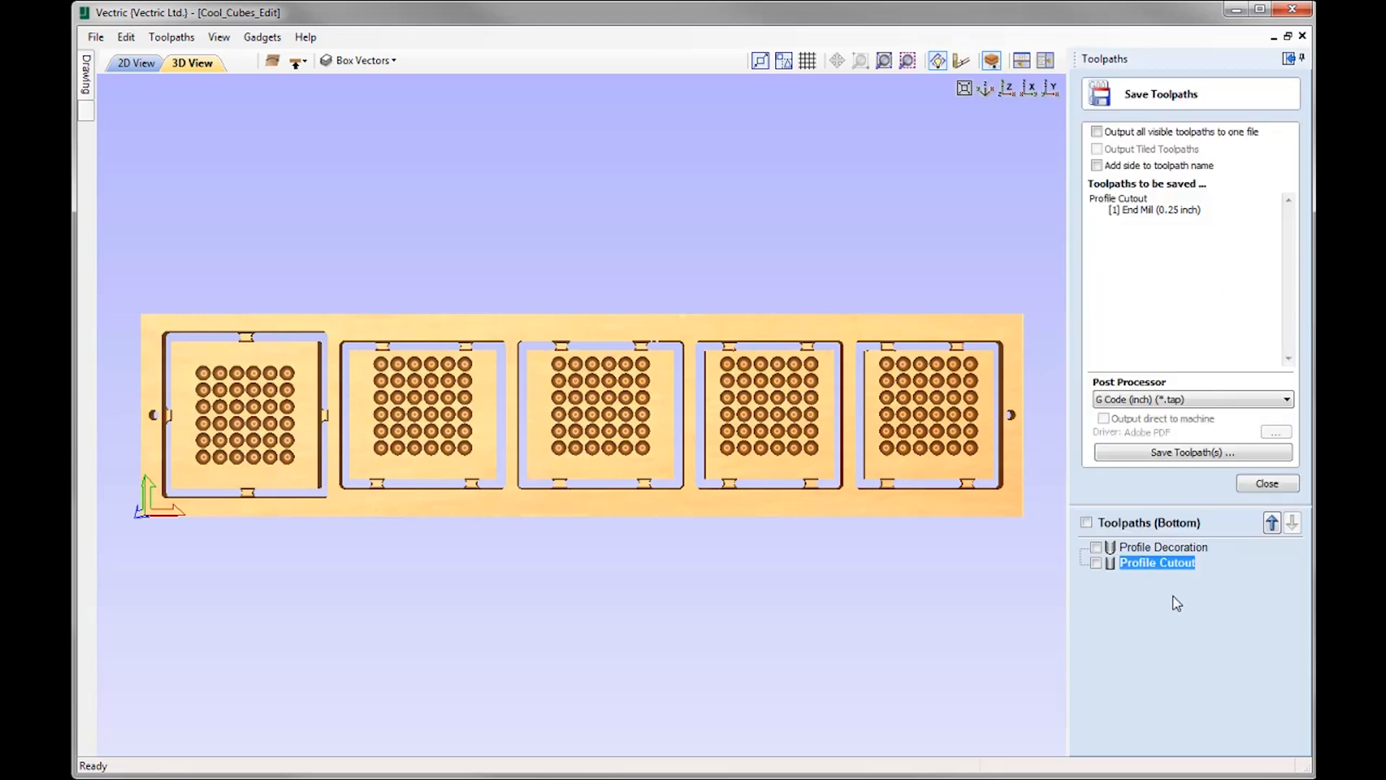
left_click(1140, 547)
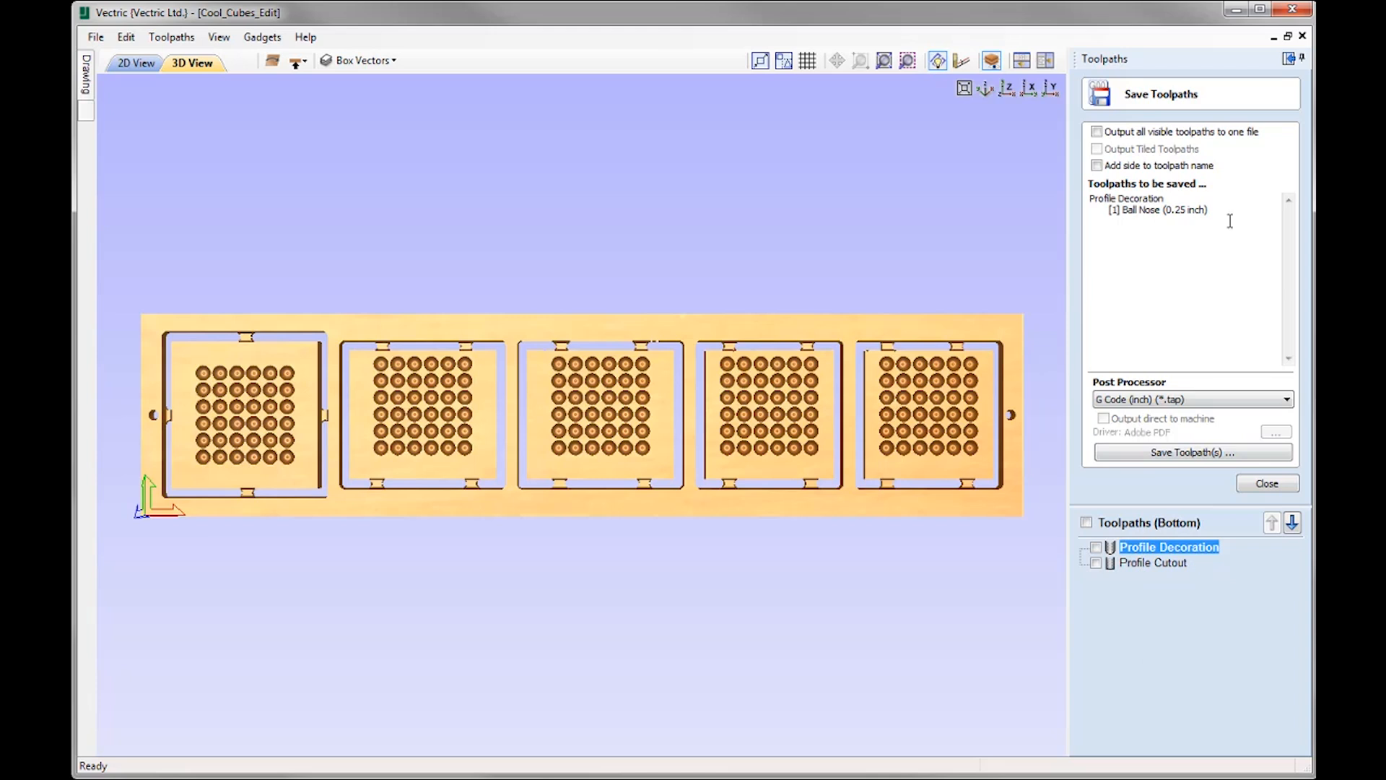
left_click(1096, 166)
left_click(1194, 400)
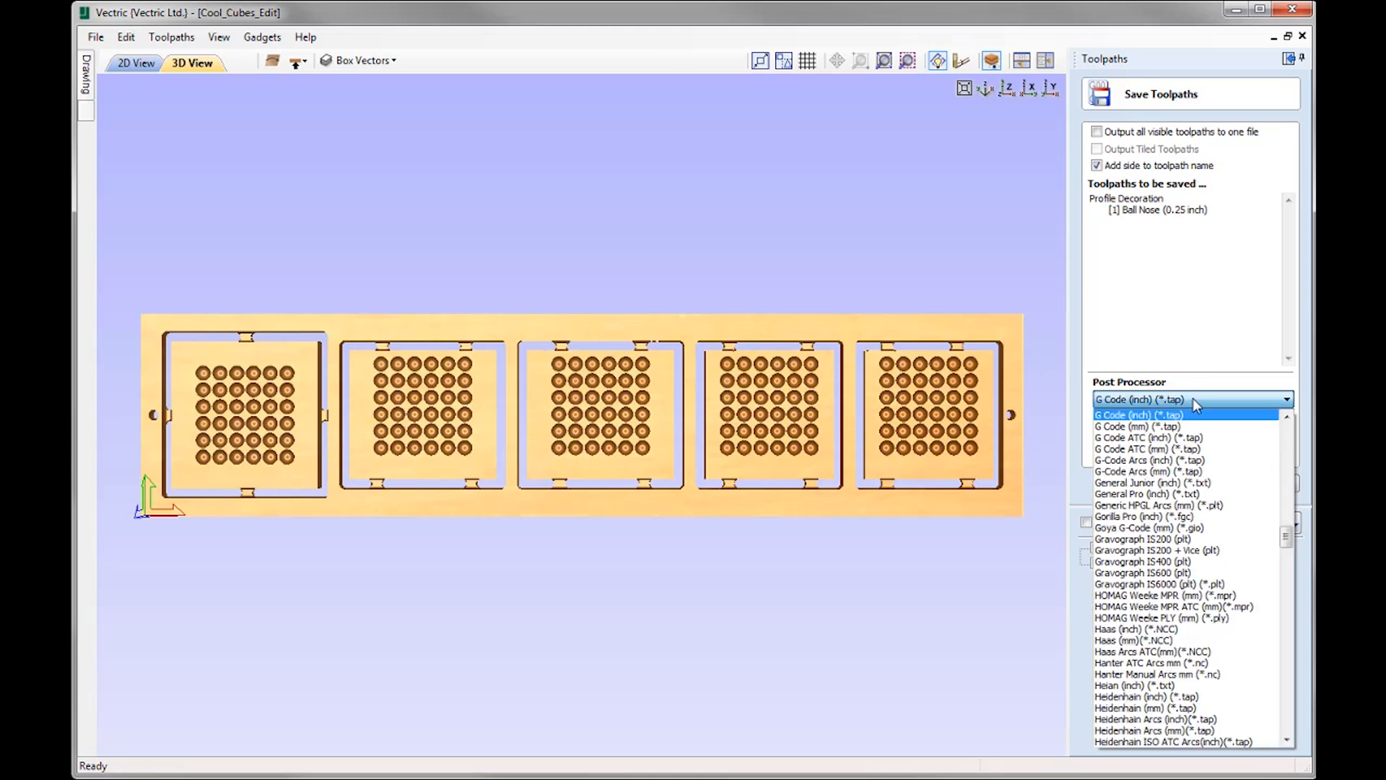
left_click(1192, 399)
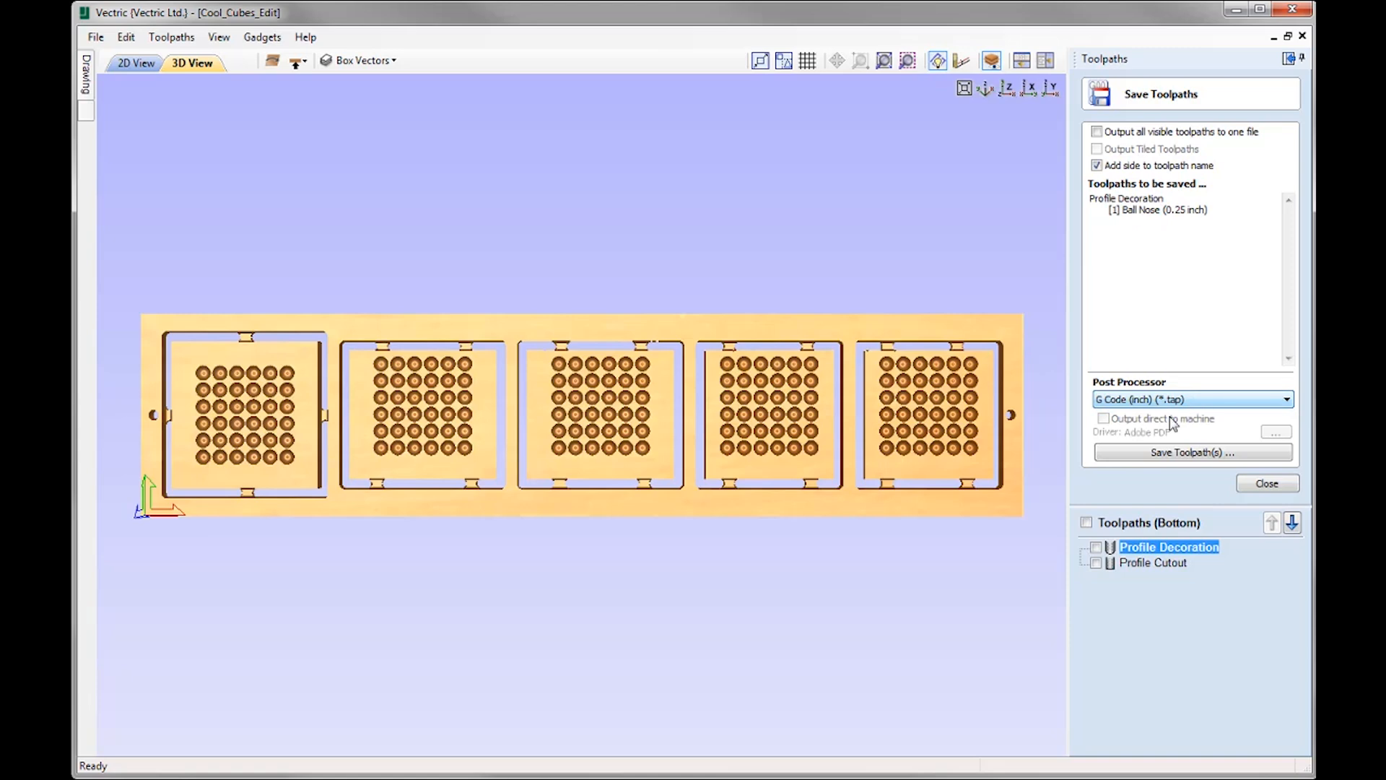
left_click(1204, 453)
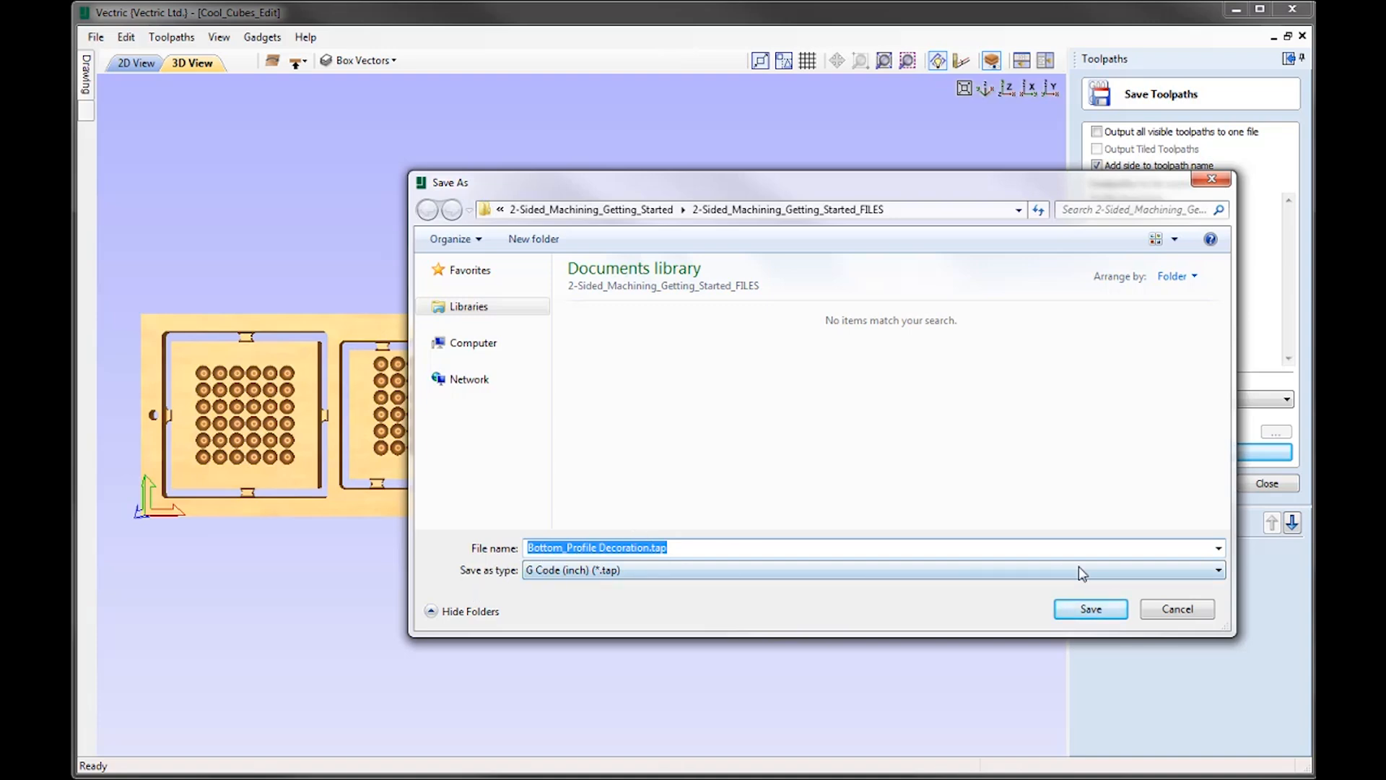
left_click(1092, 610)
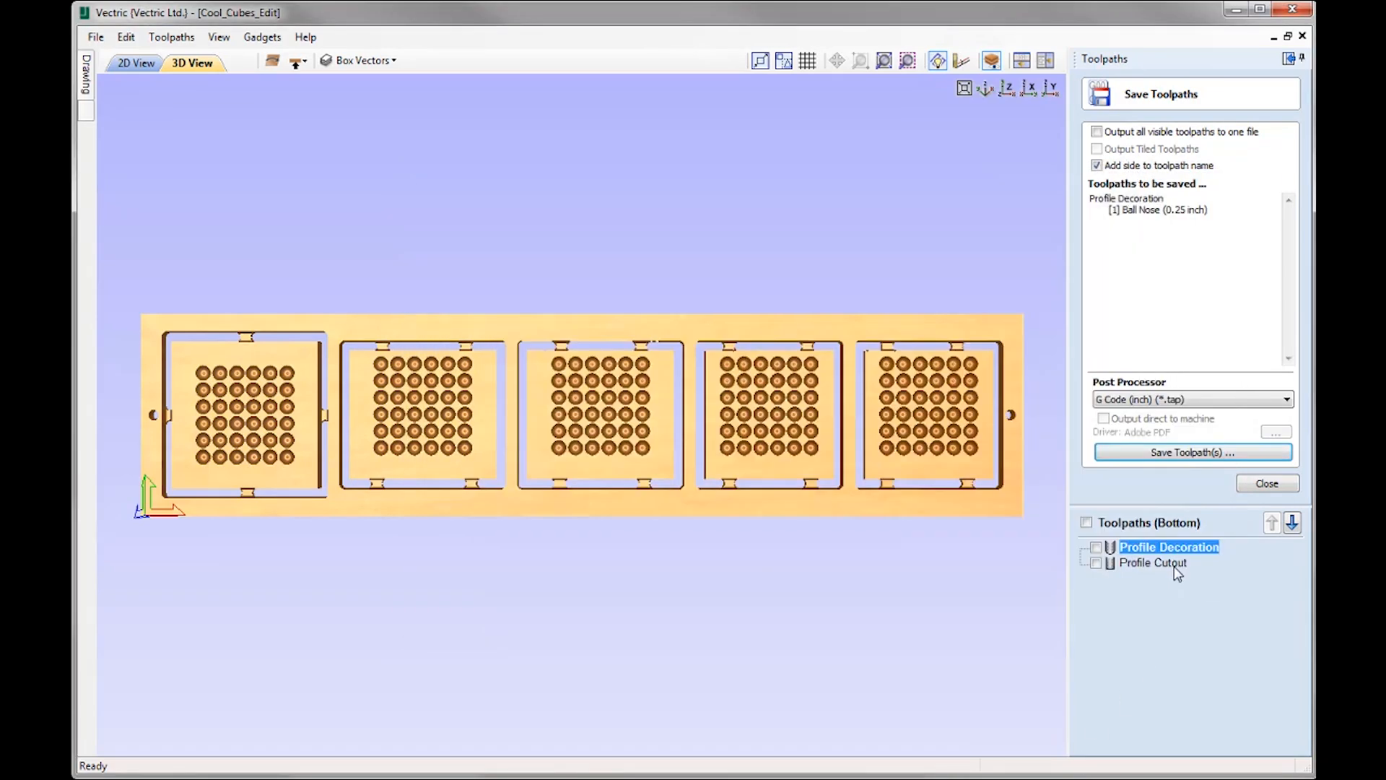
Step: Save the Profile Cutout toolpath as Bottom_Profile Cutout.tap in the same folder
left_click(1173, 563)
left_click(1175, 453)
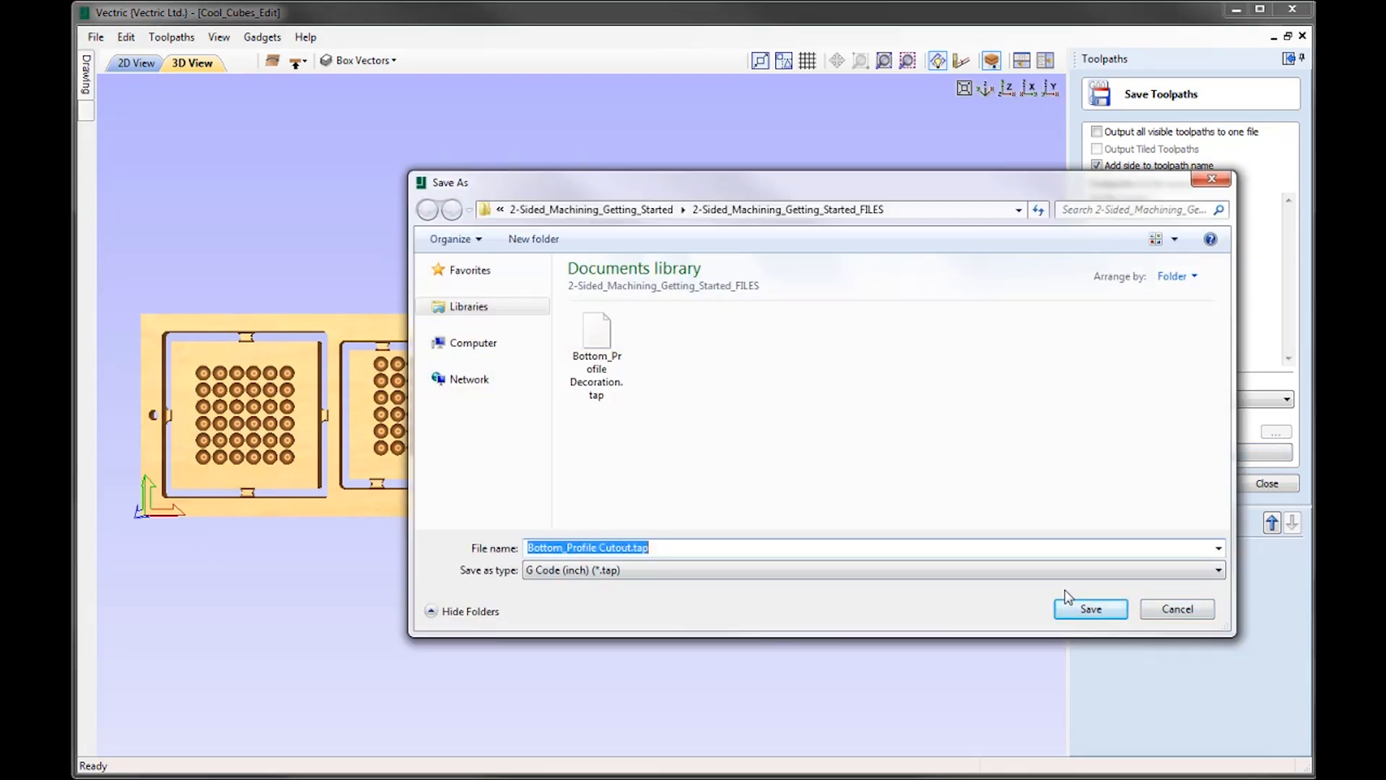
left_click(1107, 612)
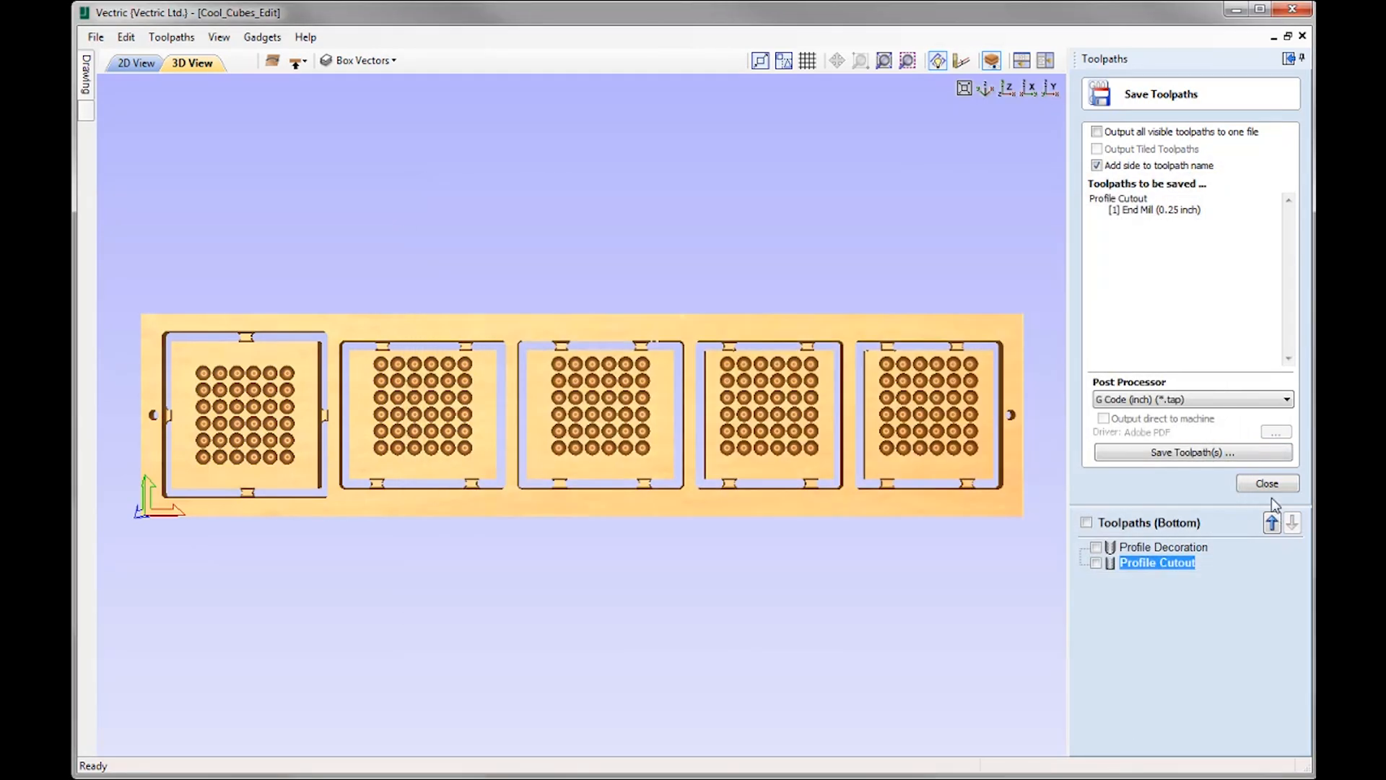
Step: Switch to the top side, check the file name offered for the Pocket 1 toolpath, and leave toolpath saving without saving it
left_click(293, 62)
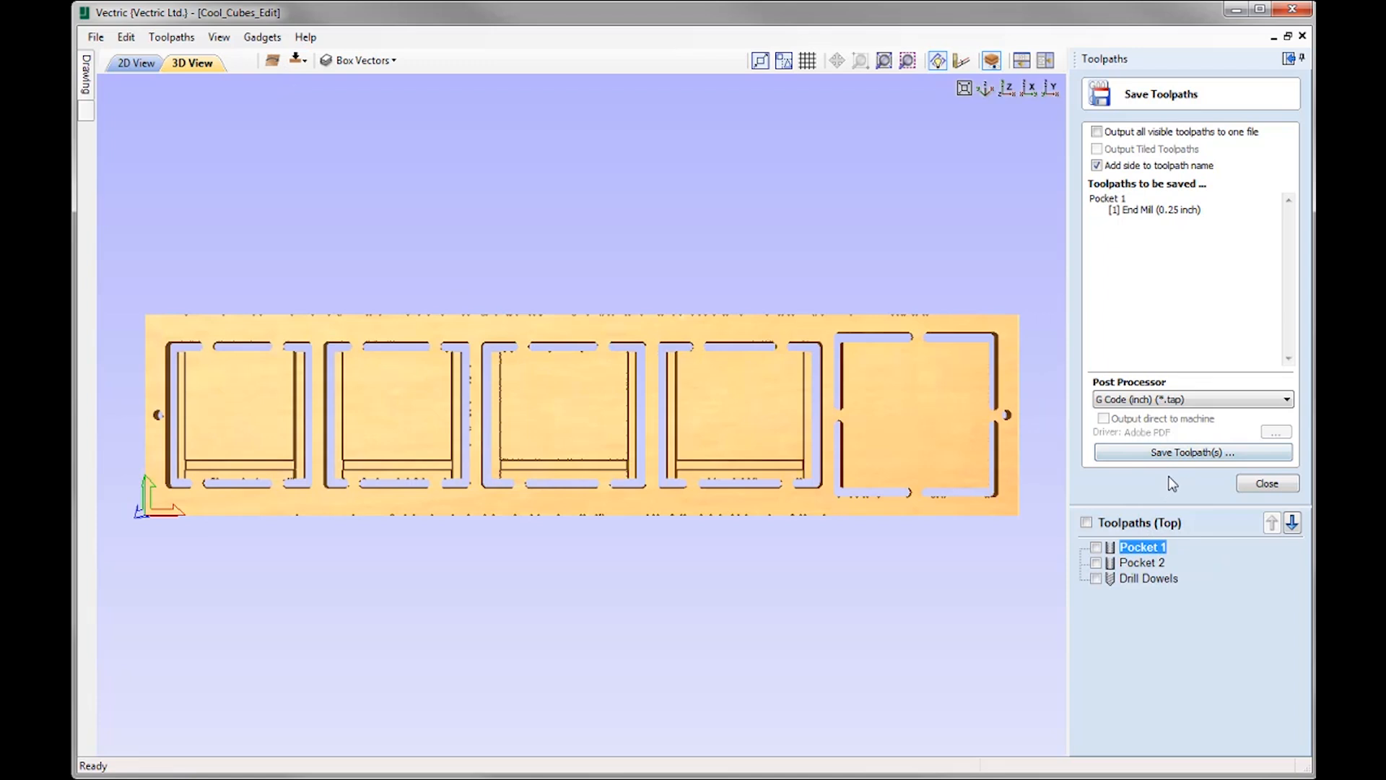
left_click(1186, 453)
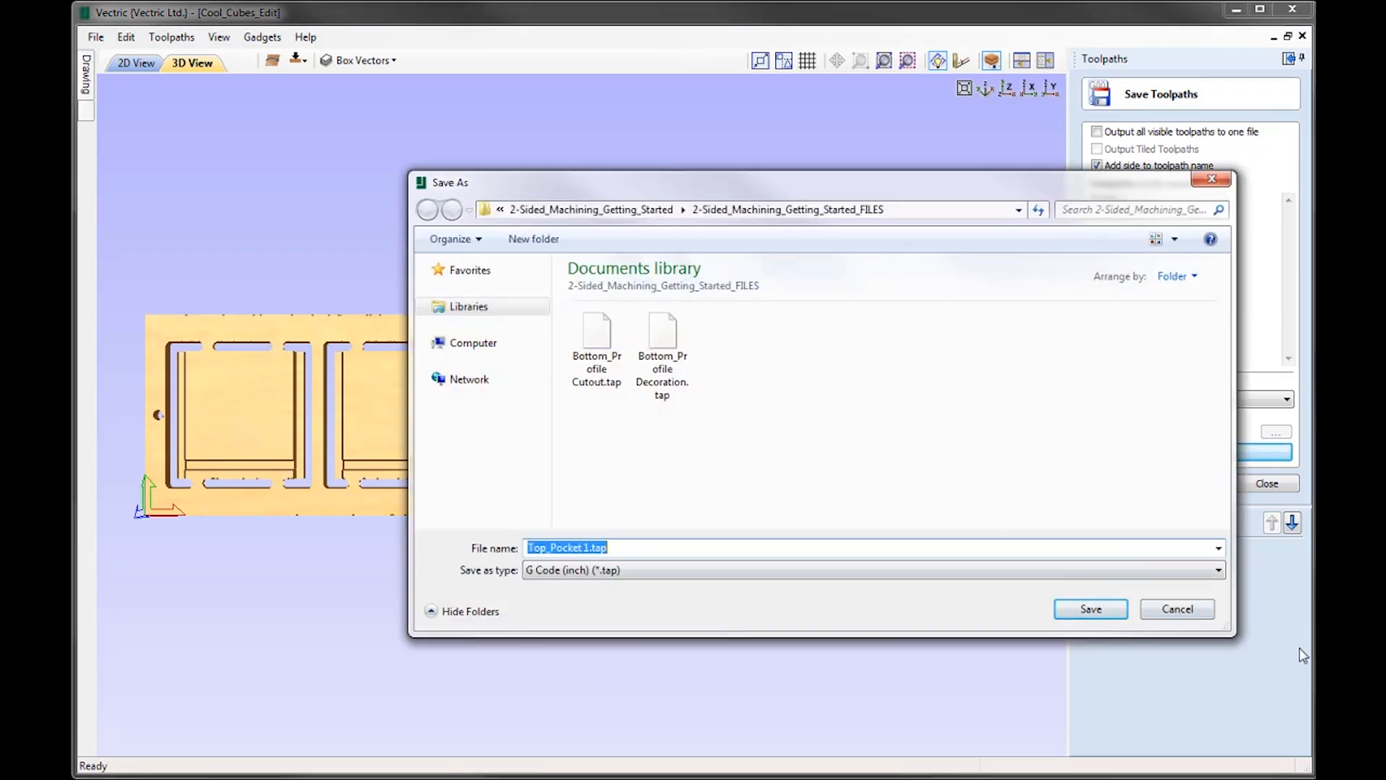
left_click(1179, 609)
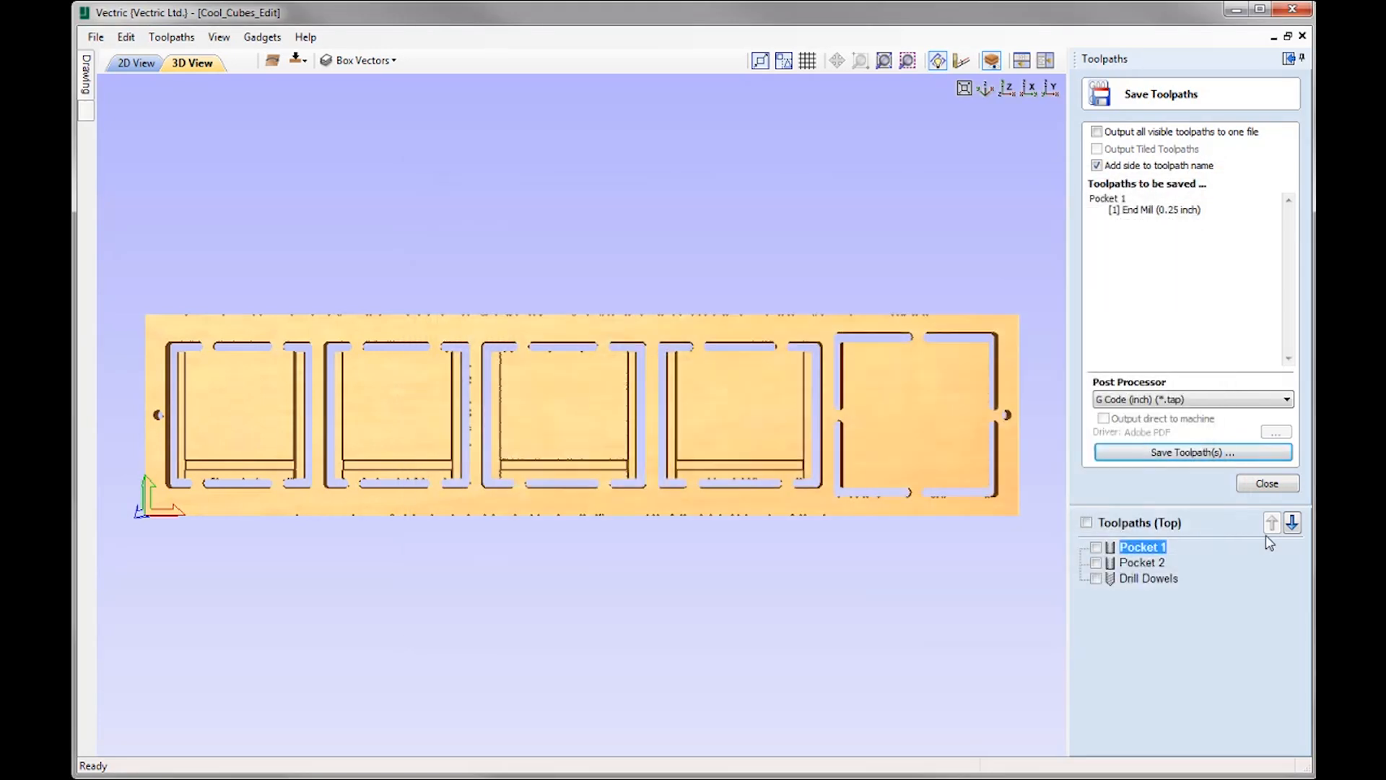
left_click(1277, 484)
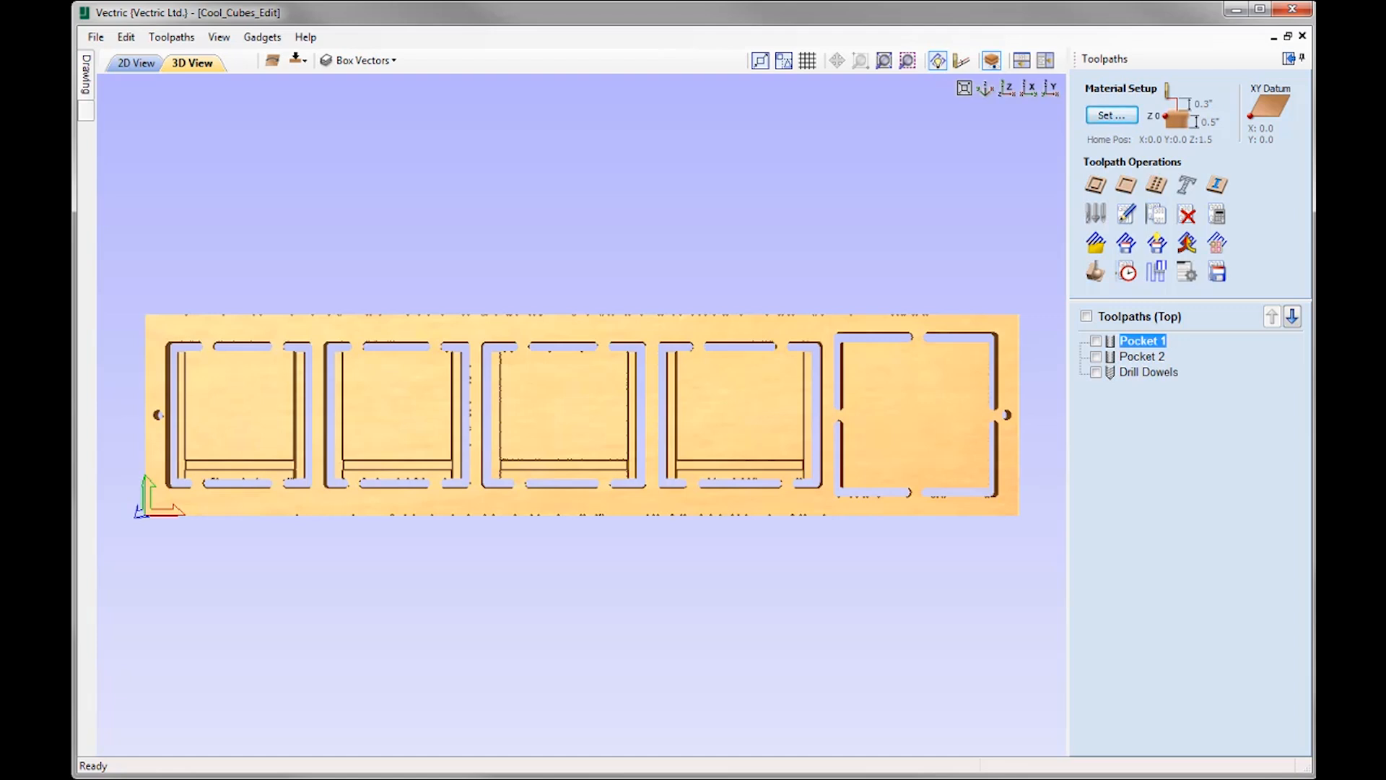
Step: Save the project under the new name 2-Sided_Machining_Getting_Started as a VCarve file
left_click(96, 37)
left_click(119, 130)
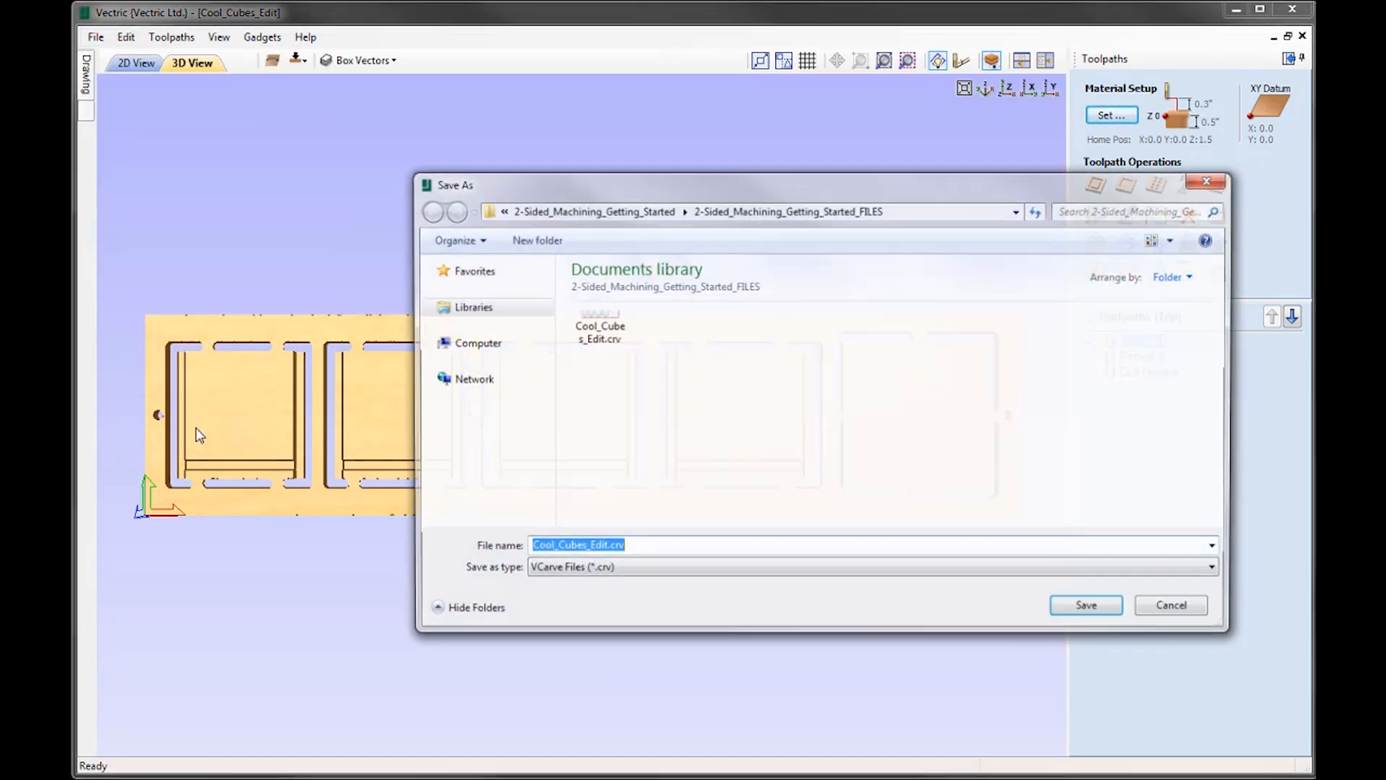
right_click(569, 546)
left_click(657, 380)
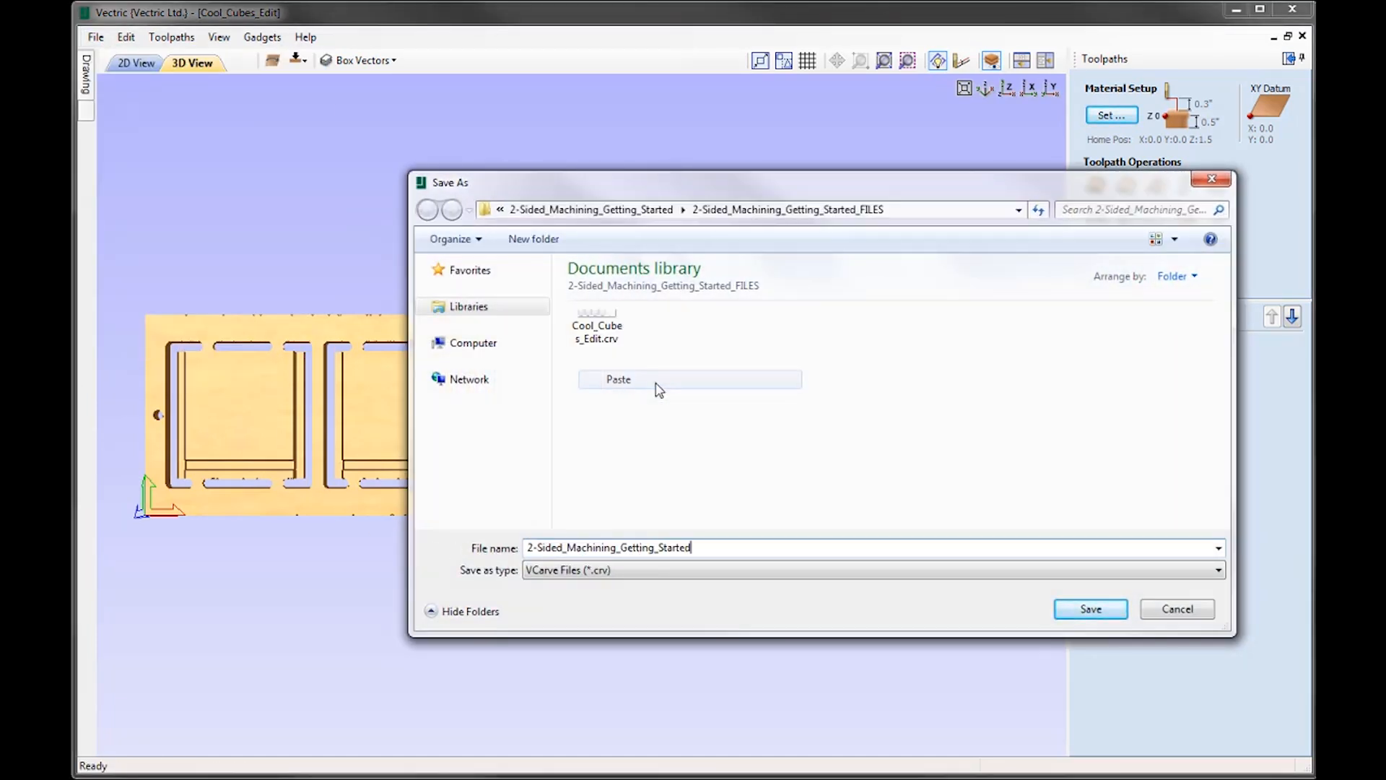
left_click(1090, 610)
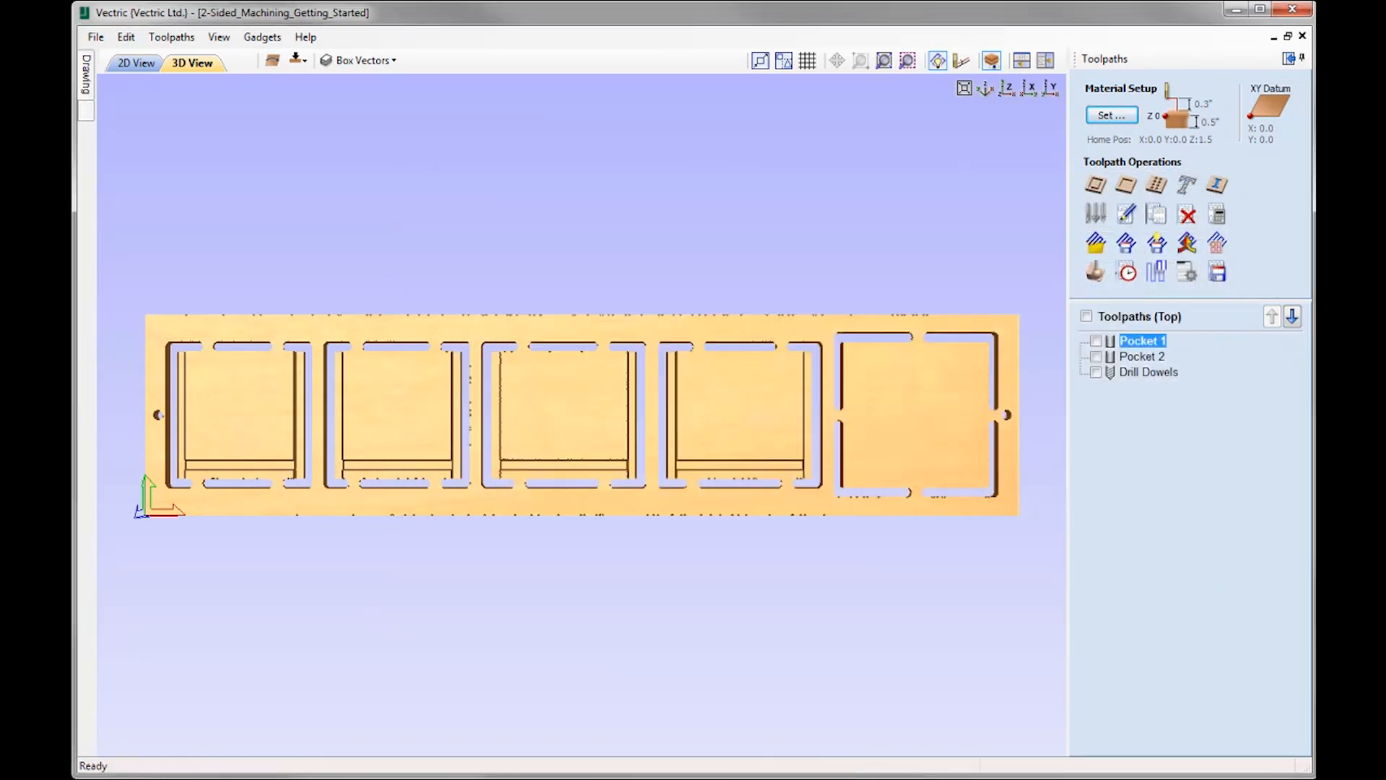